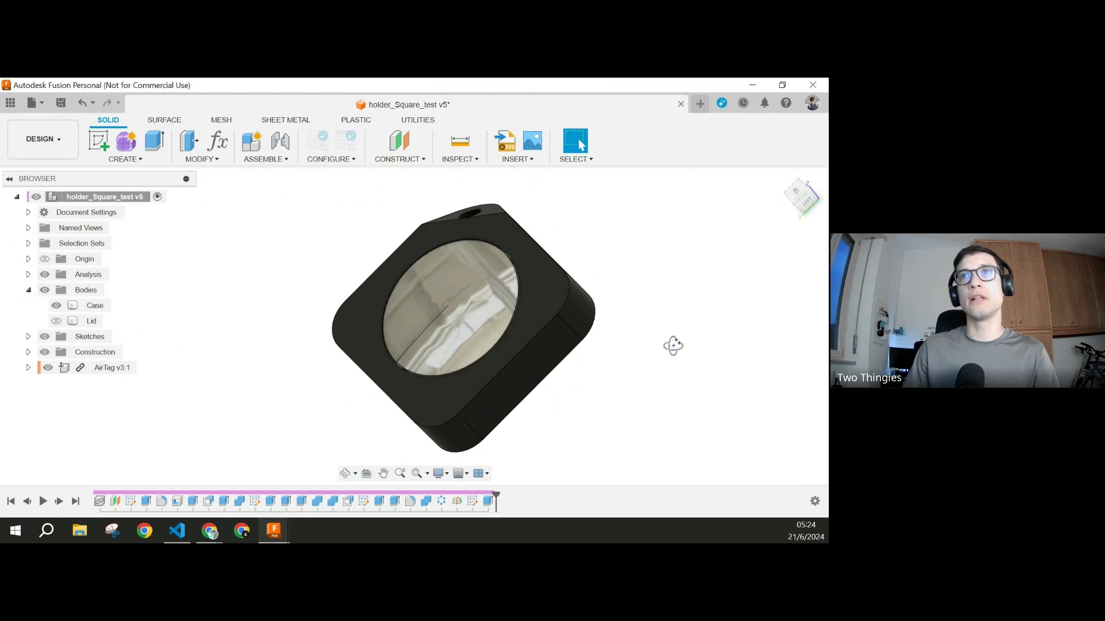
Step: Examine the AirTag holder's case inside and out, and show the Lid body to view the closed assembly
shift+middle_drag(671, 346, 609, 161)
scroll(391, 279, up, 8)
mouse_move(404, 239)
shift+middle_down()
mouse_move(447, 218)
mouse_move(413, 241)
shift+middle_up()
scroll(417, 259, down, 3)
scroll(442, 285, down, 8)
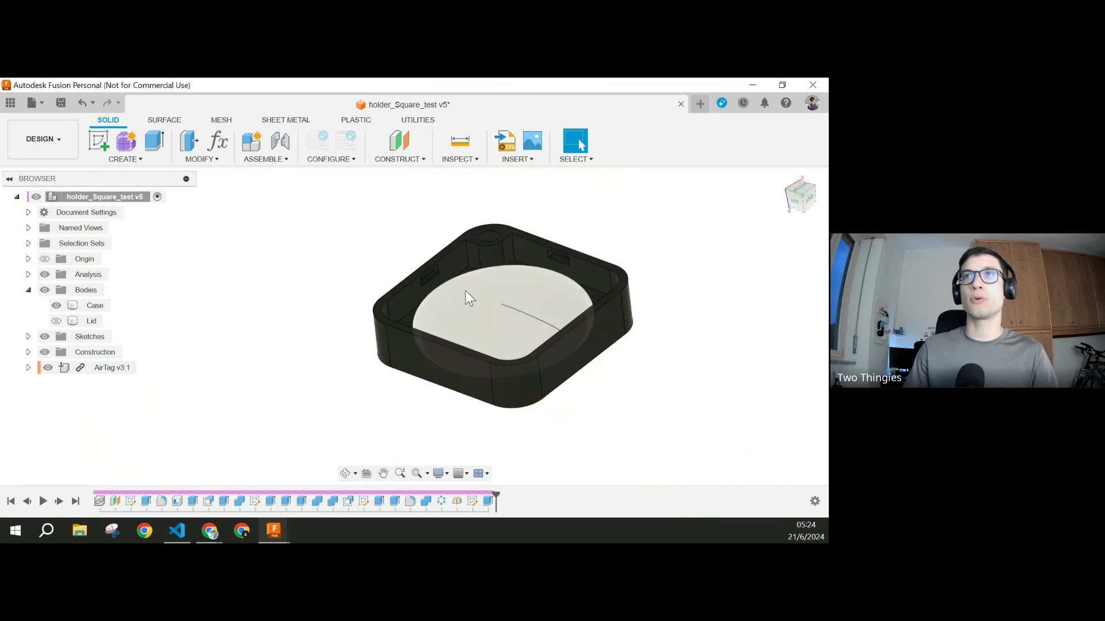
shift+middle_drag(465, 290, 708, 291)
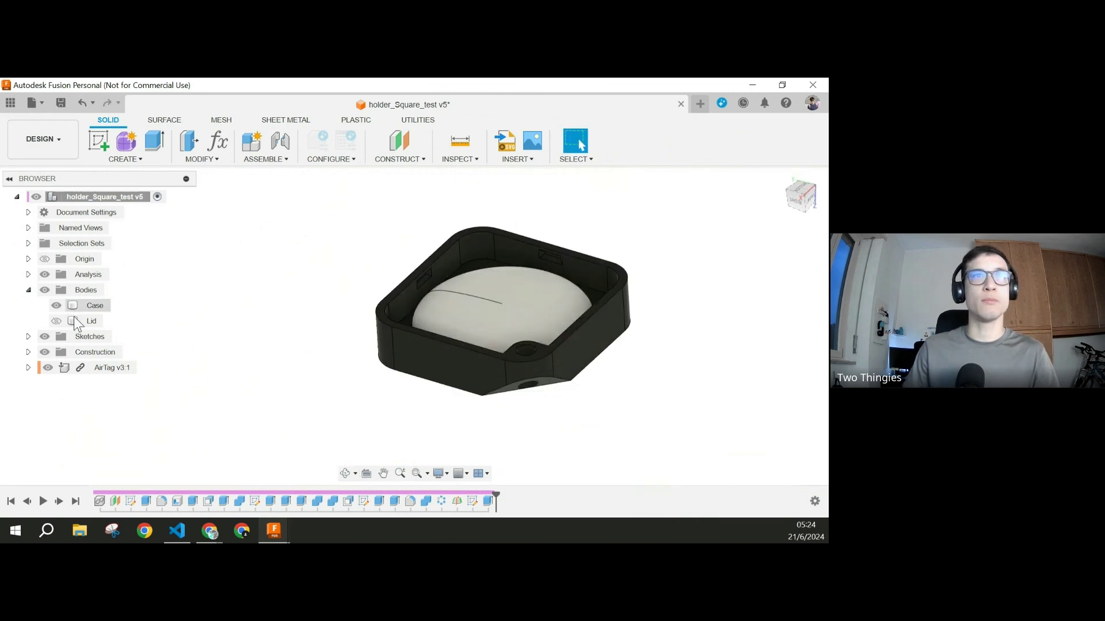
click(56, 321)
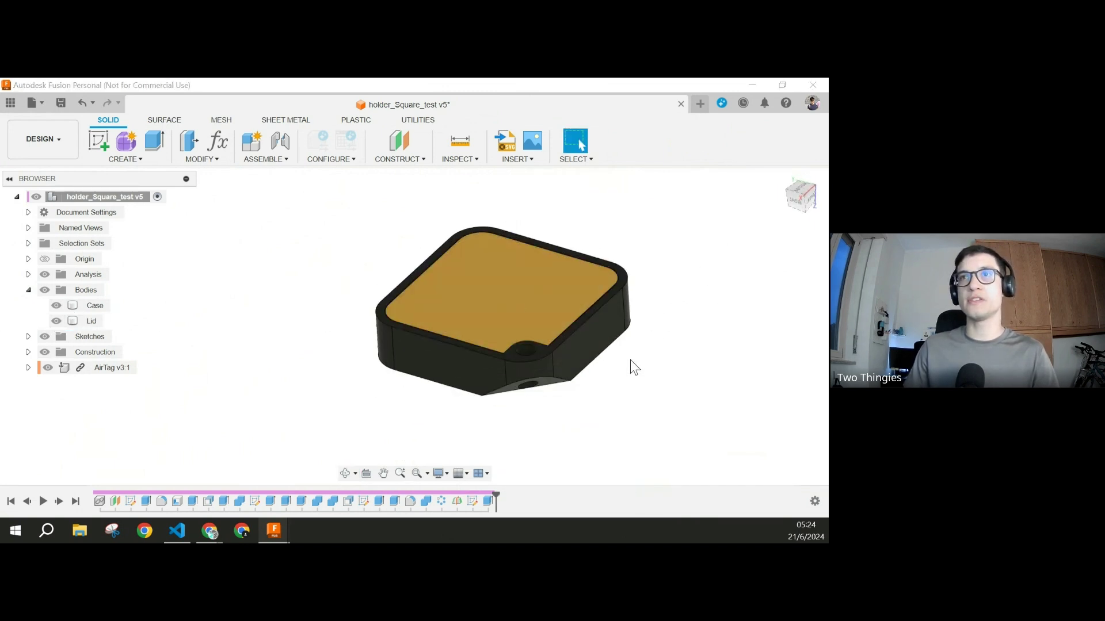
click(672, 280)
shift+middle_drag(612, 366, 700, 289)
shift+middle_drag(658, 385, 689, 377)
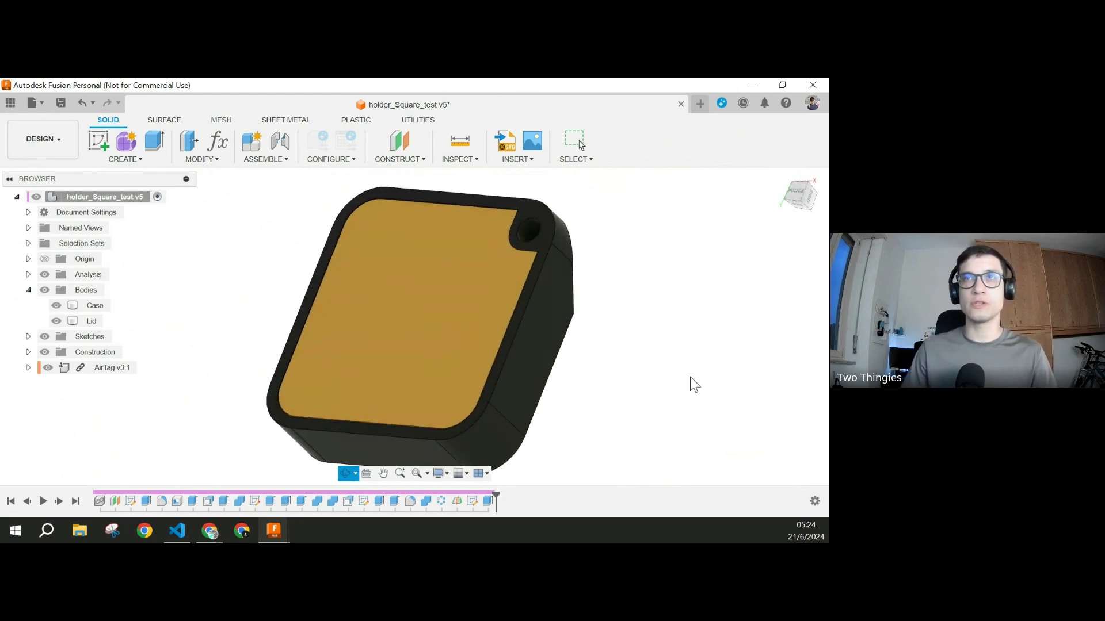
shift+middle_drag(606, 360, 624, 334)
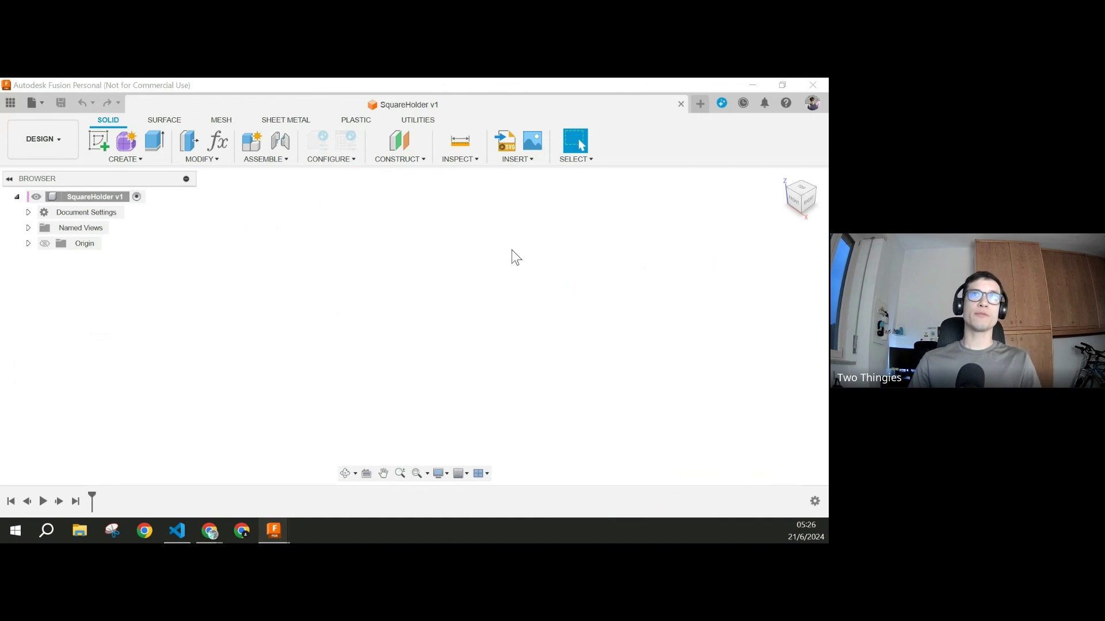
Step: Start inserting a component and open the AirTag folder of the TwoThingies project
click(506, 160)
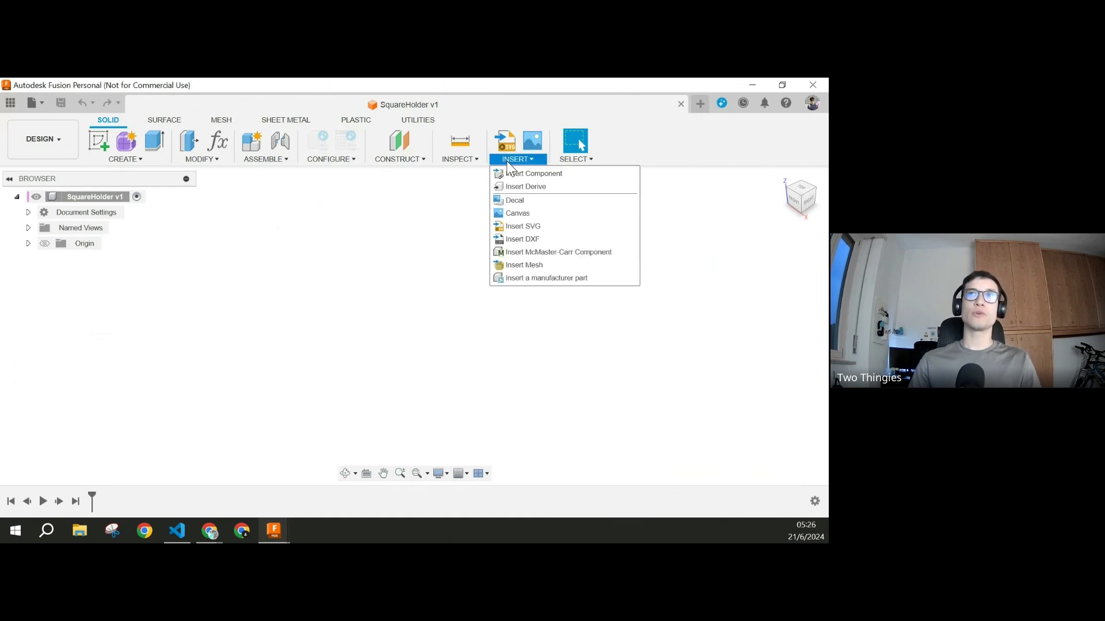
click(520, 173)
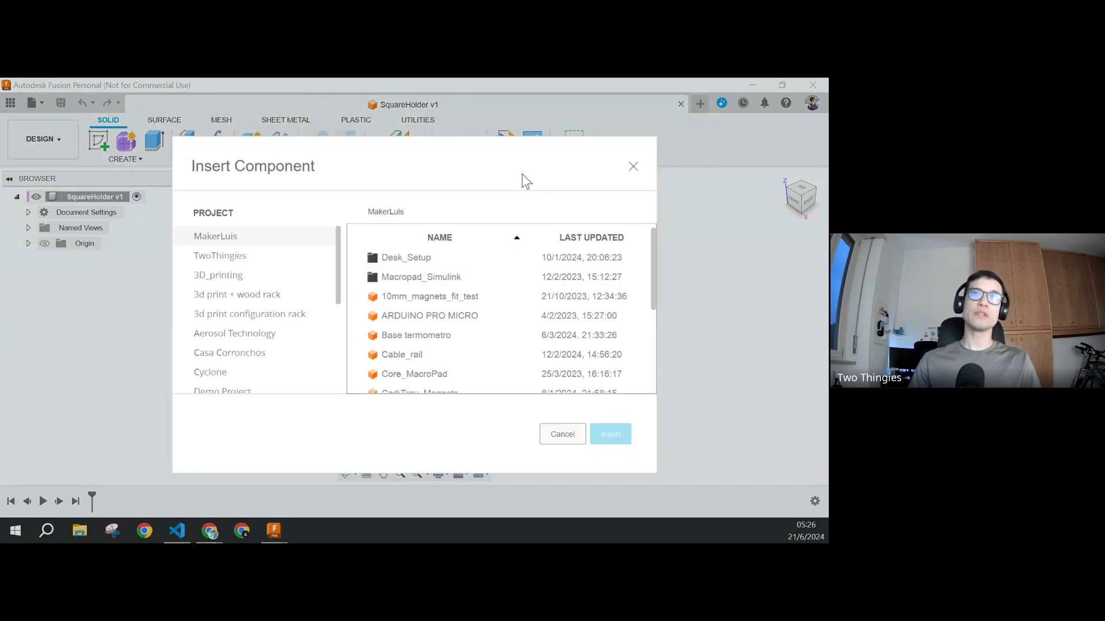
click(233, 257)
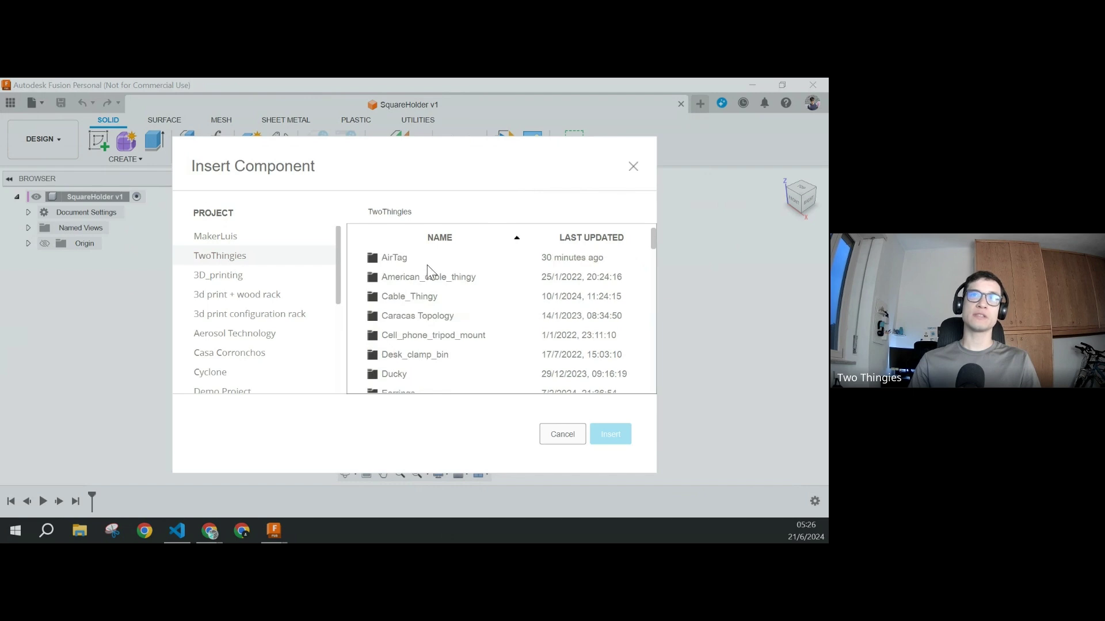
scroll(426, 274, down, 5)
scroll(427, 273, up, 6)
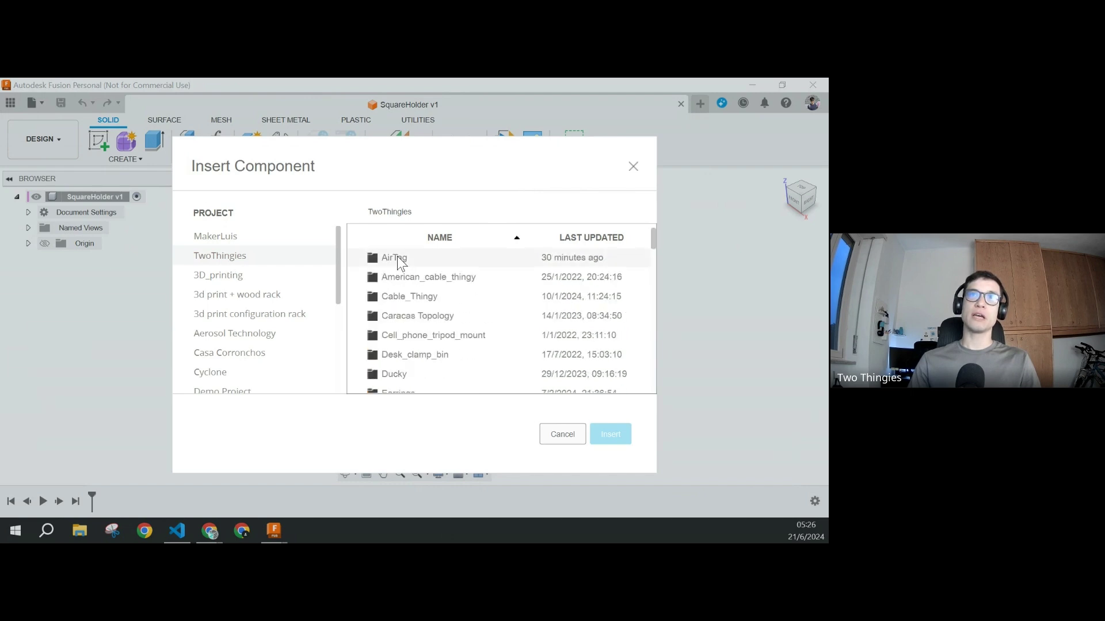
double_click(397, 258)
Step: Insert the AirTag design from the folder into SquareHolder and accept its default position
scroll(439, 270, down, 3)
scroll(428, 273, up, 3)
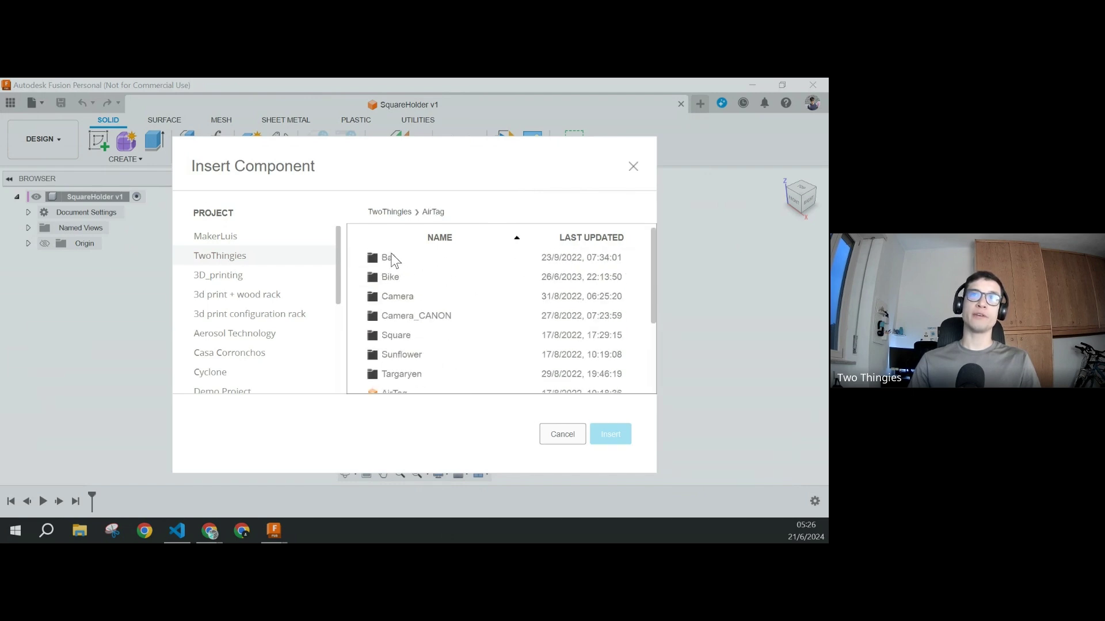
scroll(408, 253, down, 3)
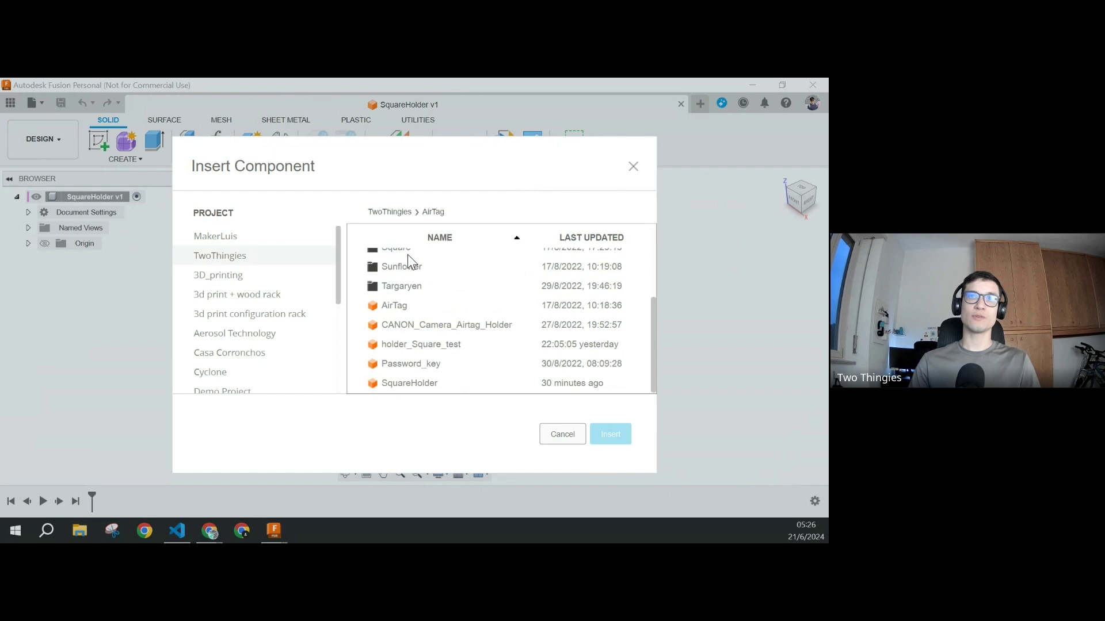
scroll(426, 287, up, 3)
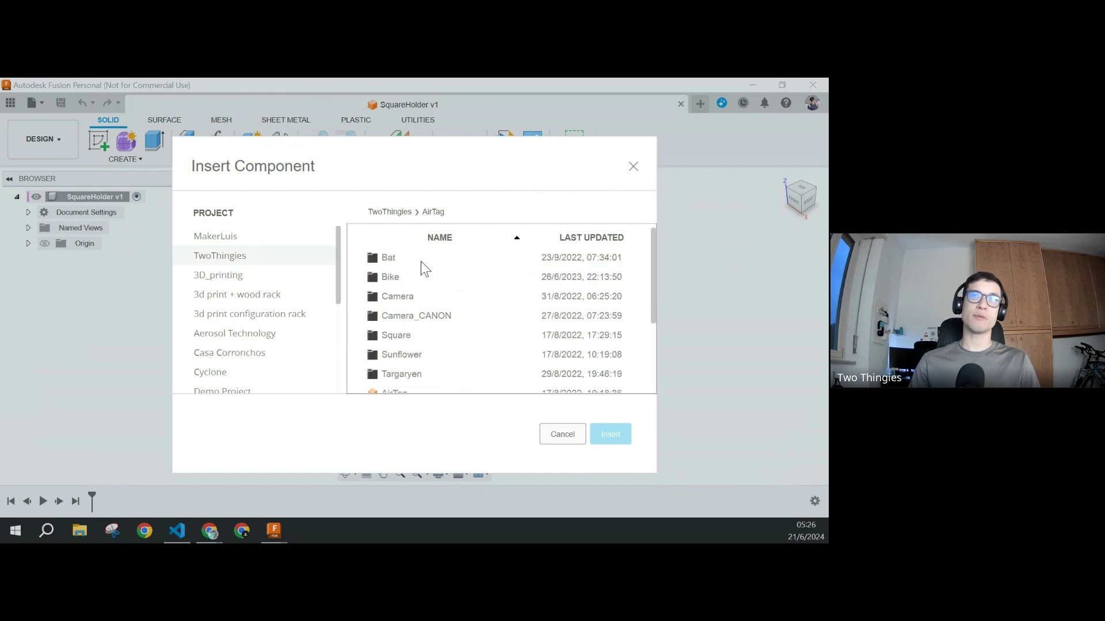
scroll(413, 271, down, 3)
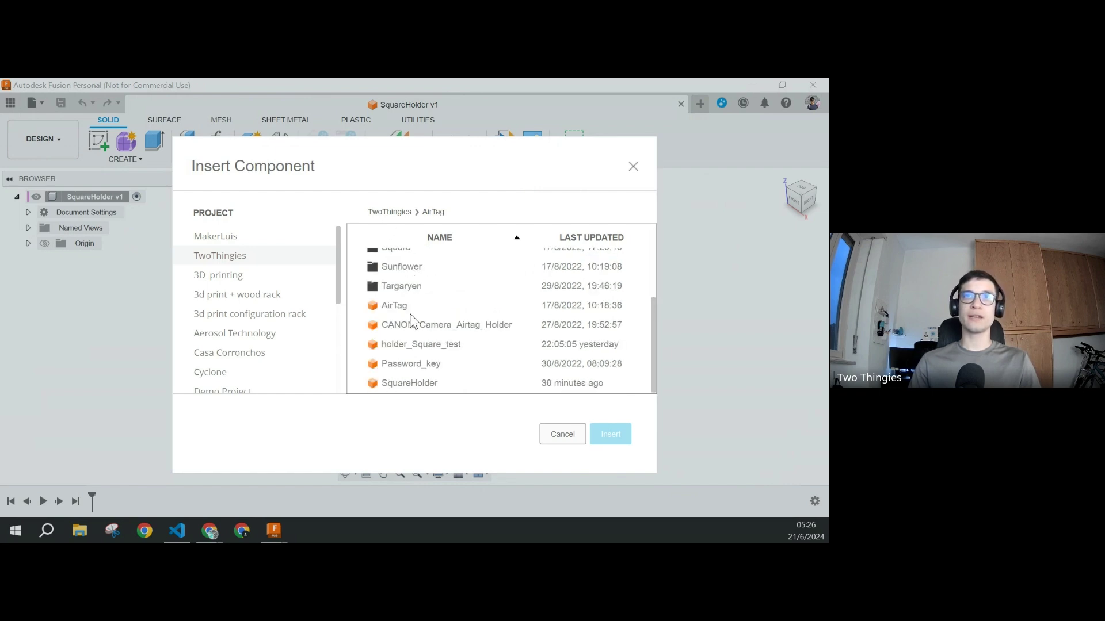
click(387, 303)
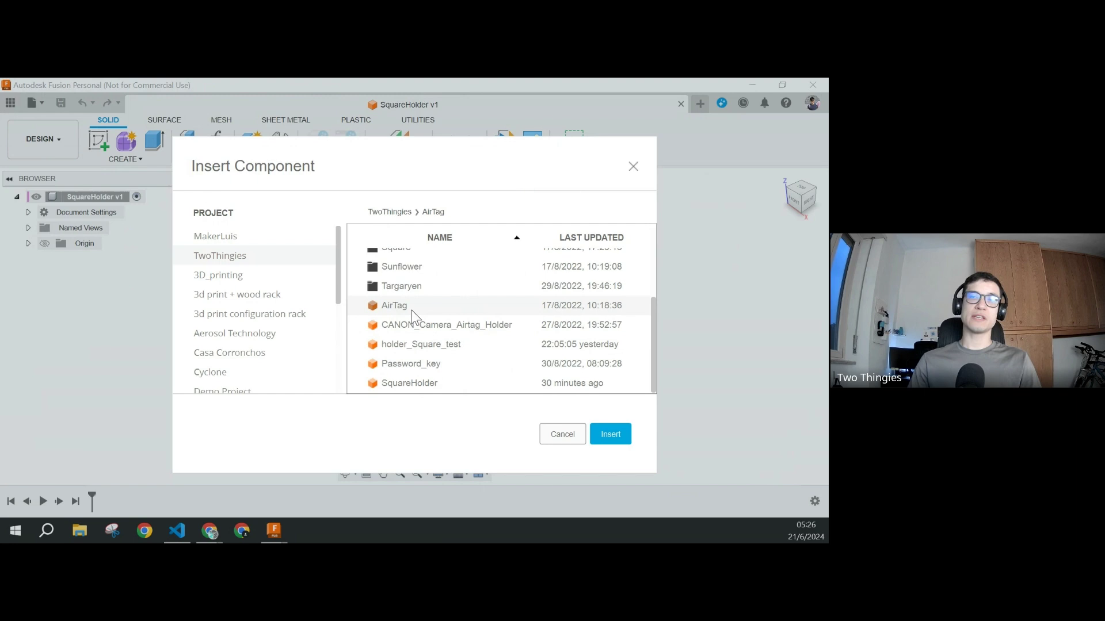
click(615, 440)
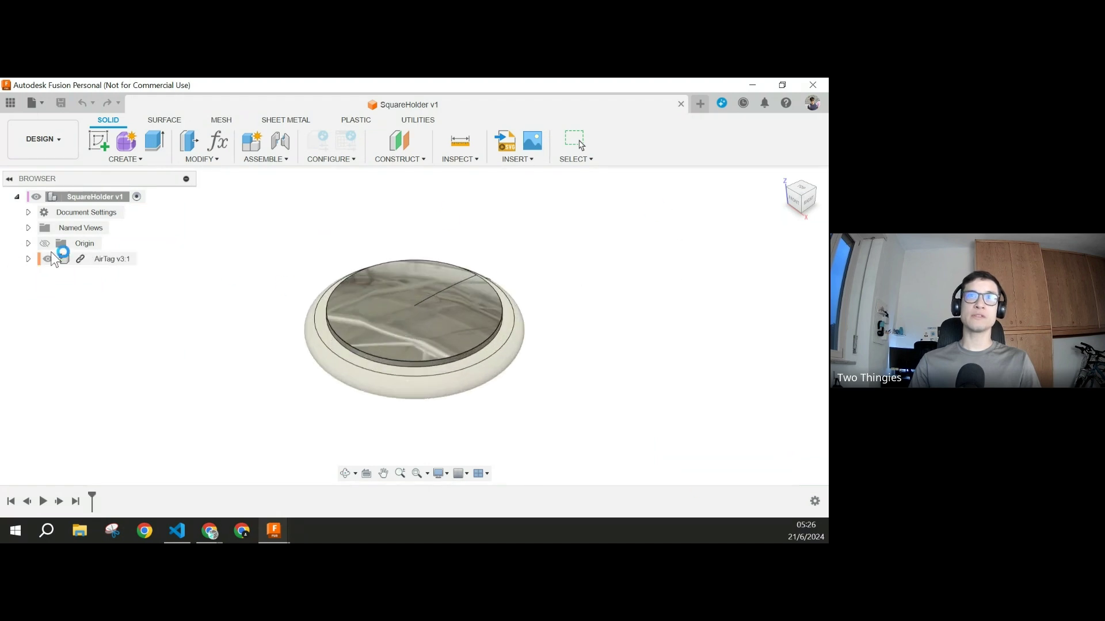
shift+middle_drag(640, 364, 624, 319)
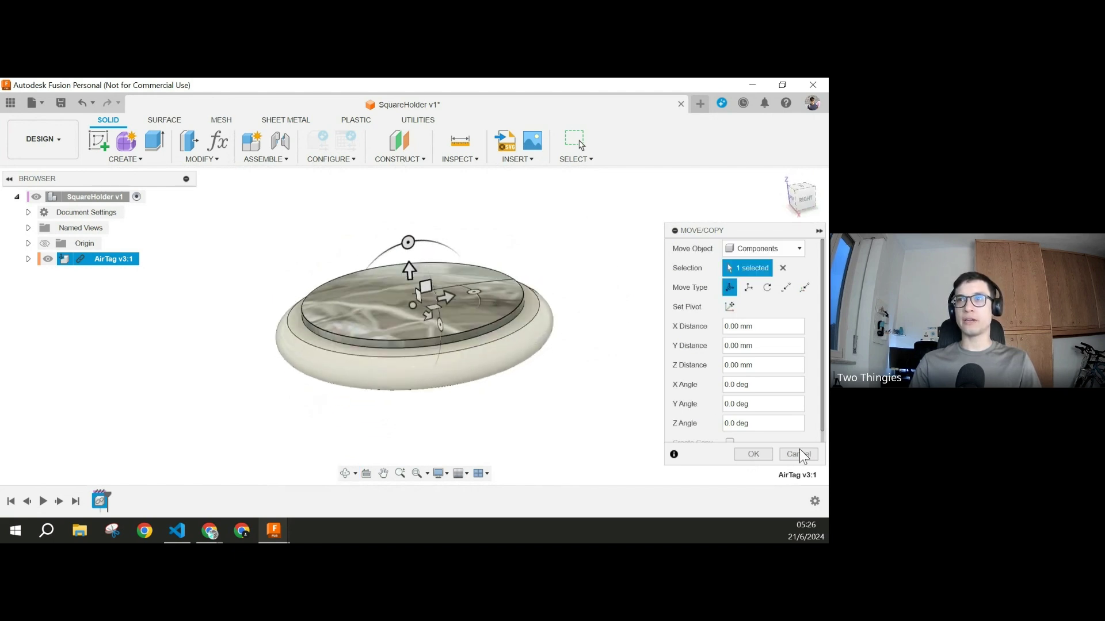
click(764, 454)
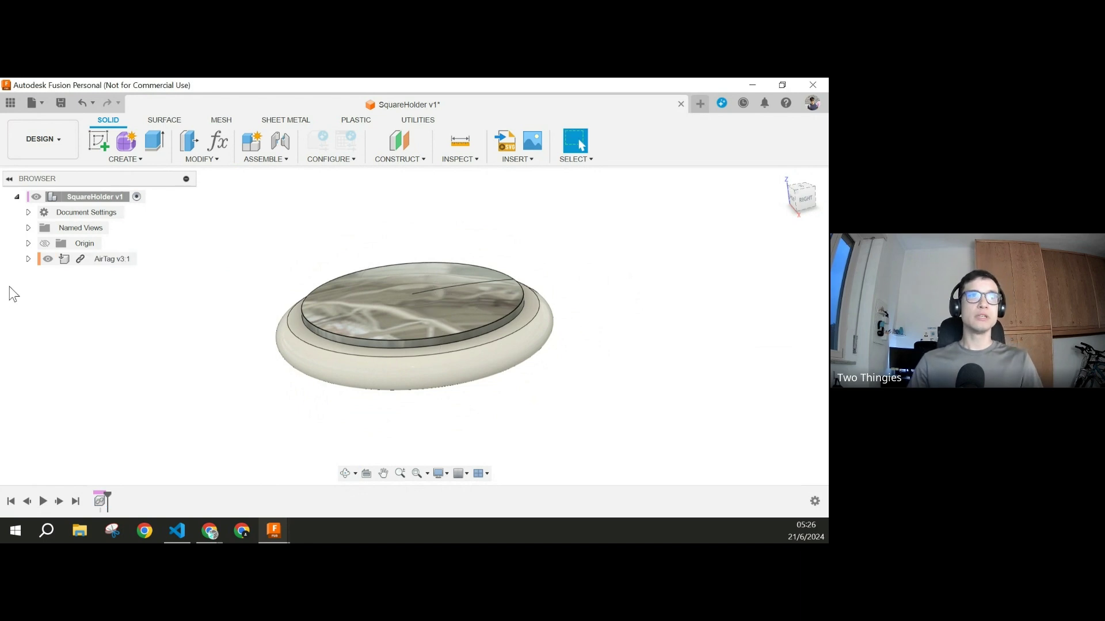
Step: Make Sketch1 of the inserted AirTag component visible
click(29, 259)
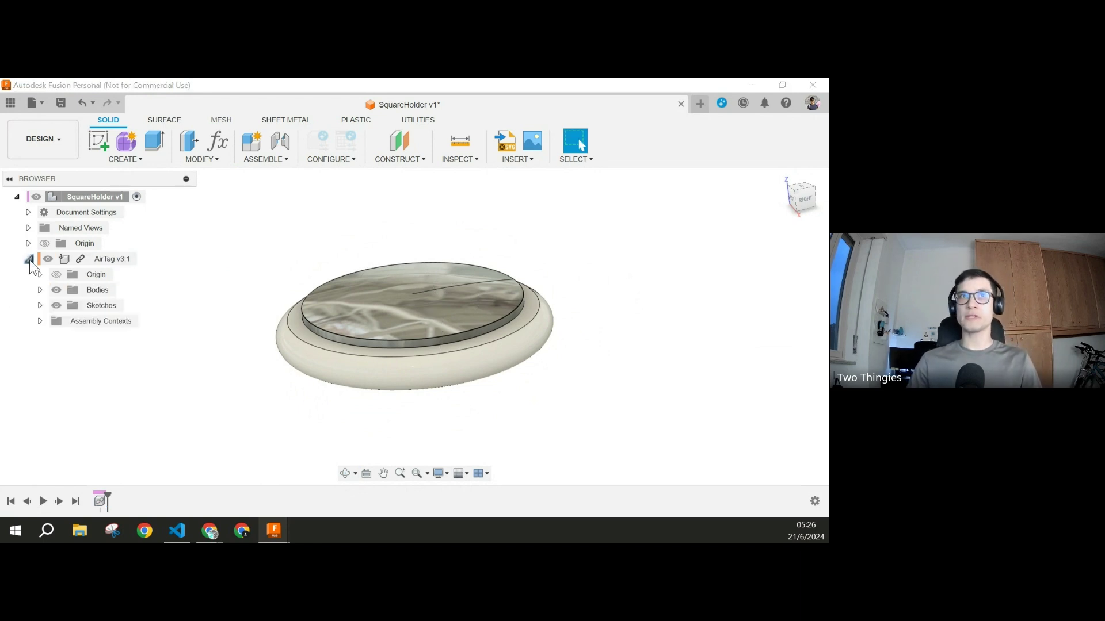
click(40, 305)
click(77, 321)
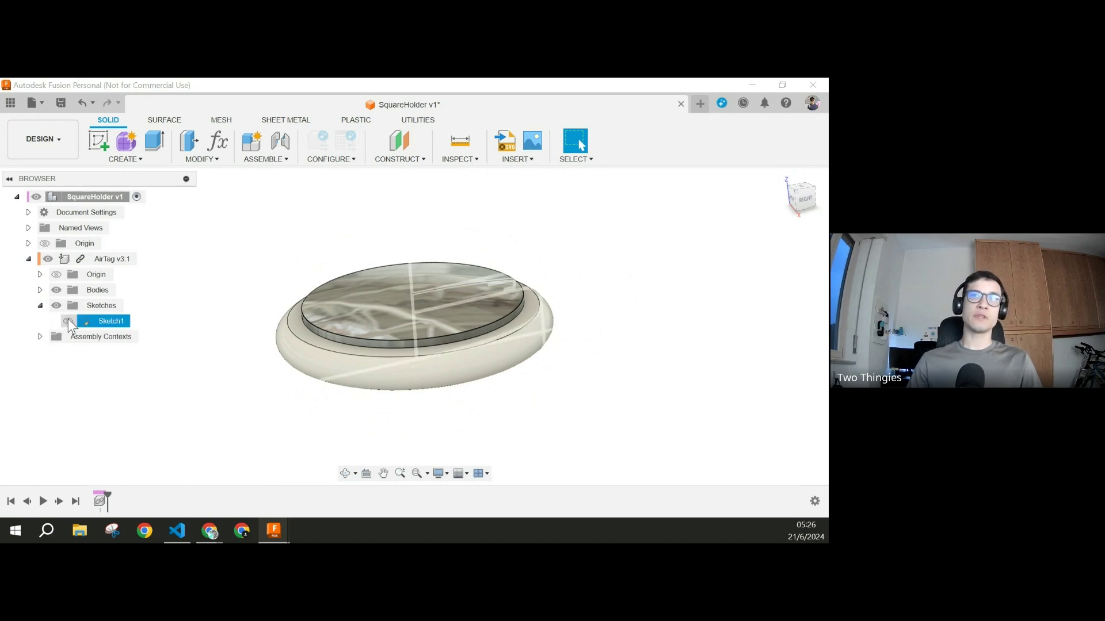
click(67, 321)
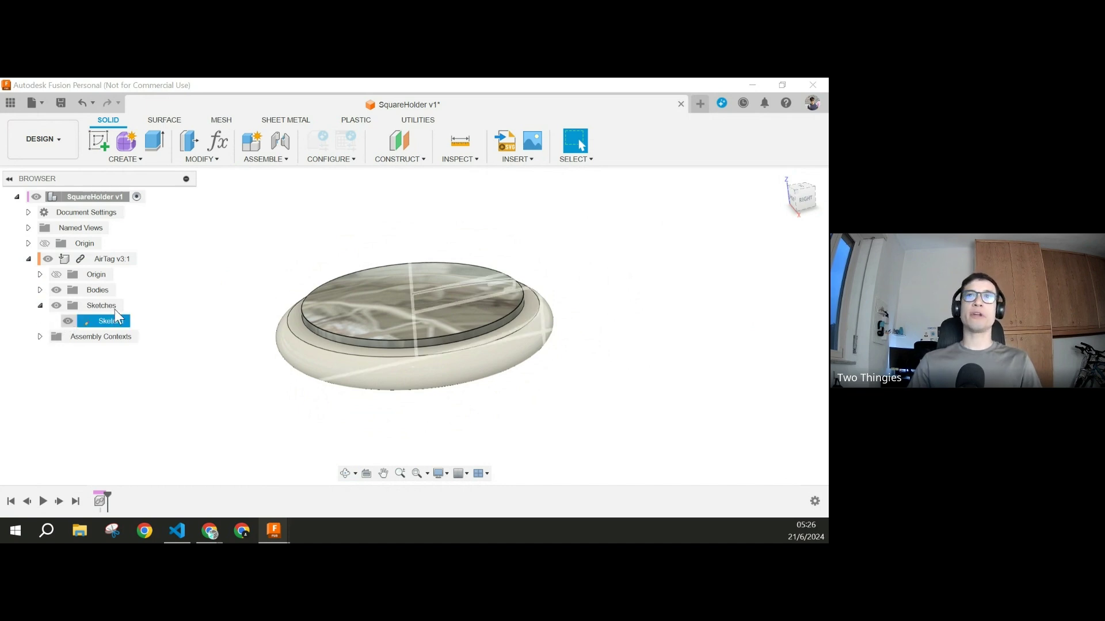
click(259, 316)
Step: Examine the AirTag's sketched profile curves against the body outline, including from the right side
scroll(582, 332, up, 5)
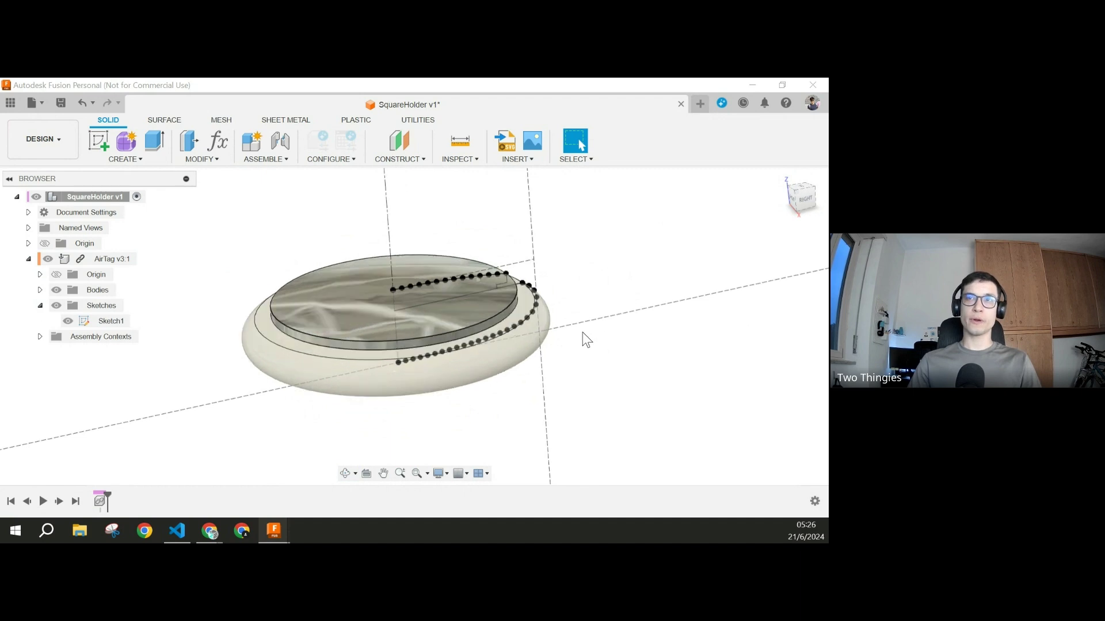
scroll(599, 337, down, 3)
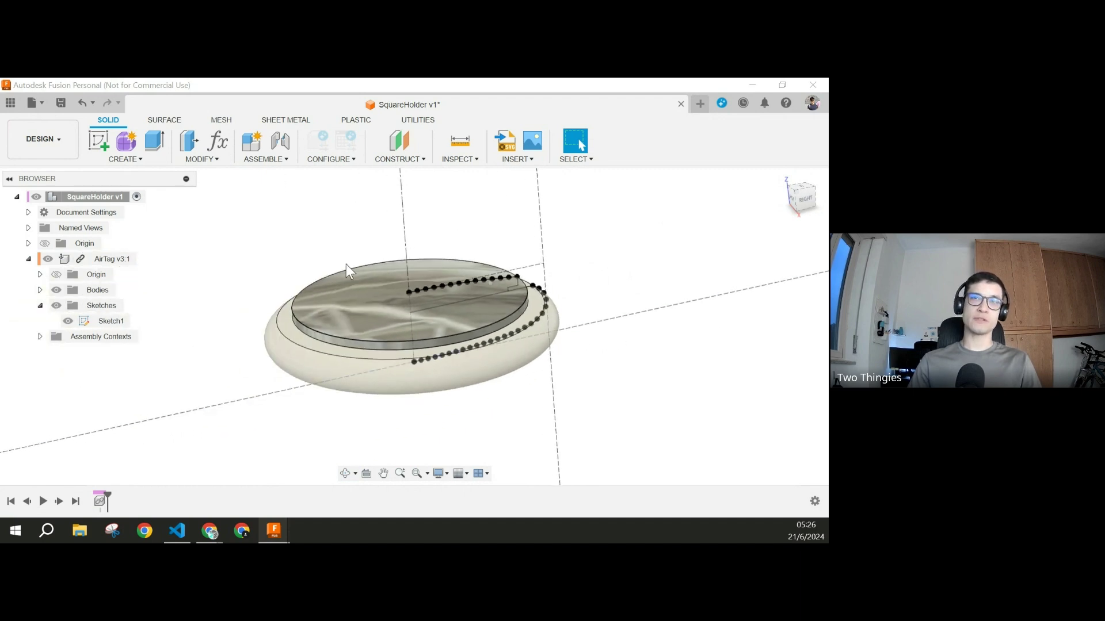
scroll(727, 317, up, 5)
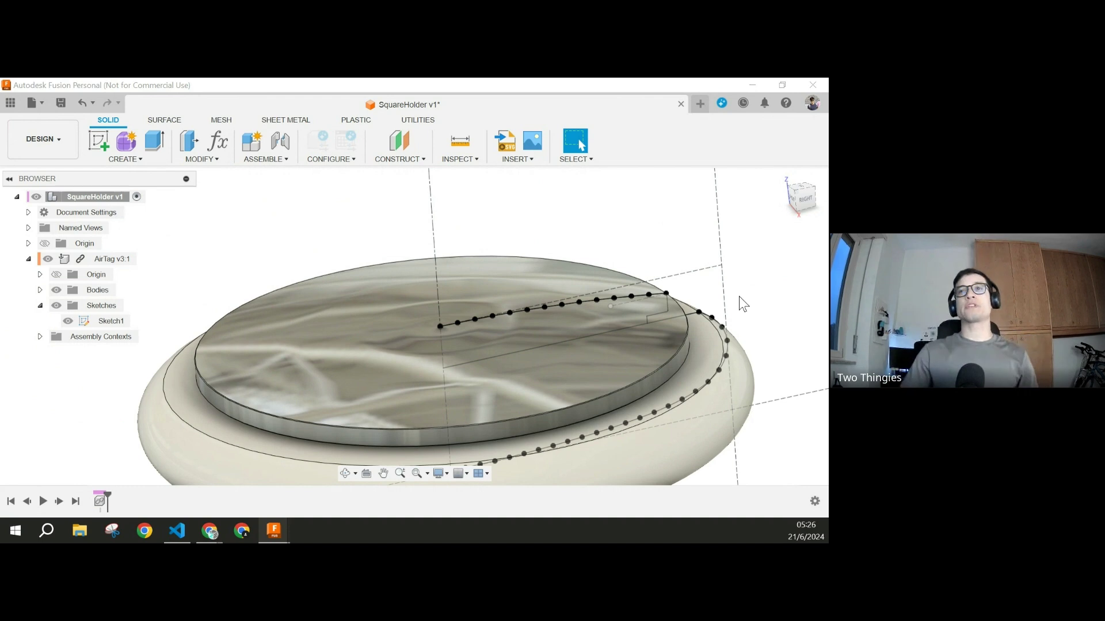
scroll(650, 334, down, 2)
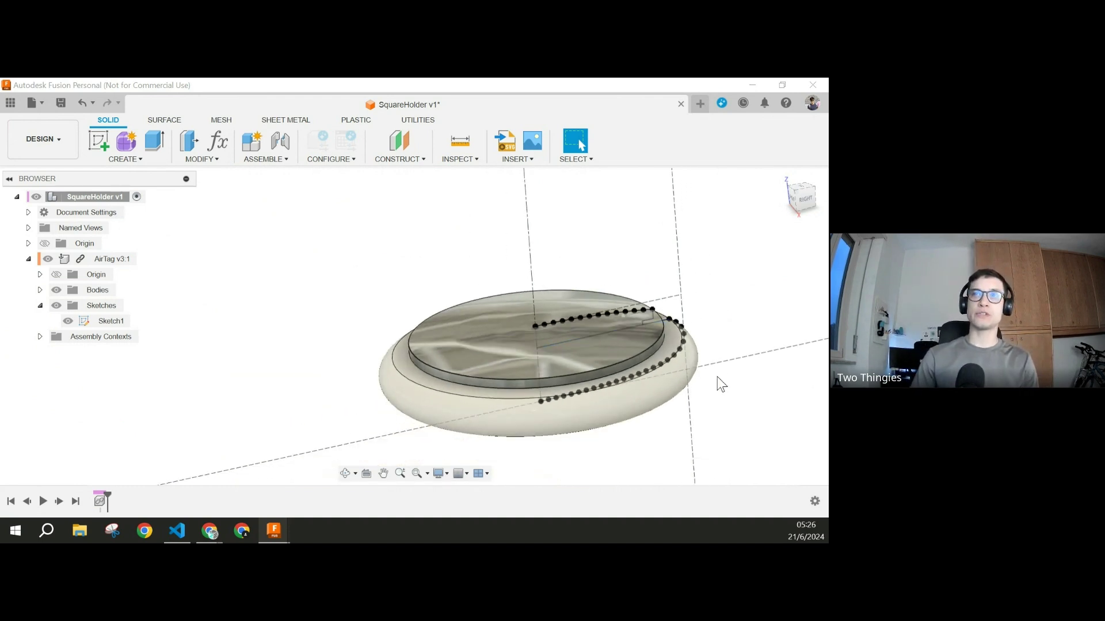
mouse_move(718, 382)
shift+middle_down()
mouse_move(693, 357)
mouse_move(712, 362)
shift+middle_up()
scroll(703, 310, up, 6)
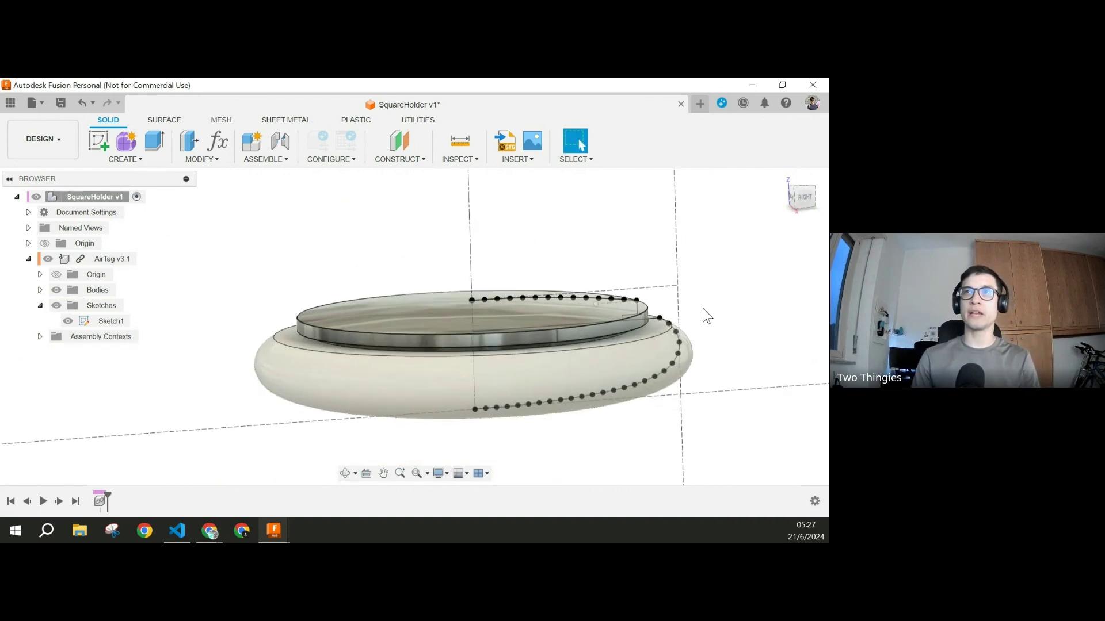
click(805, 197)
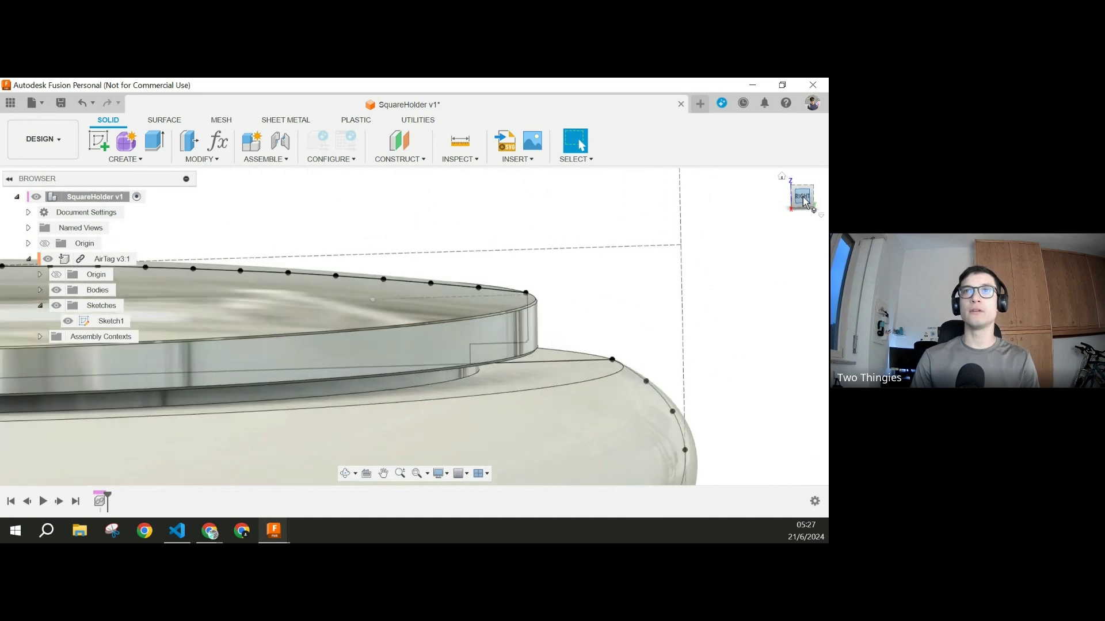
scroll(345, 322, down, 4)
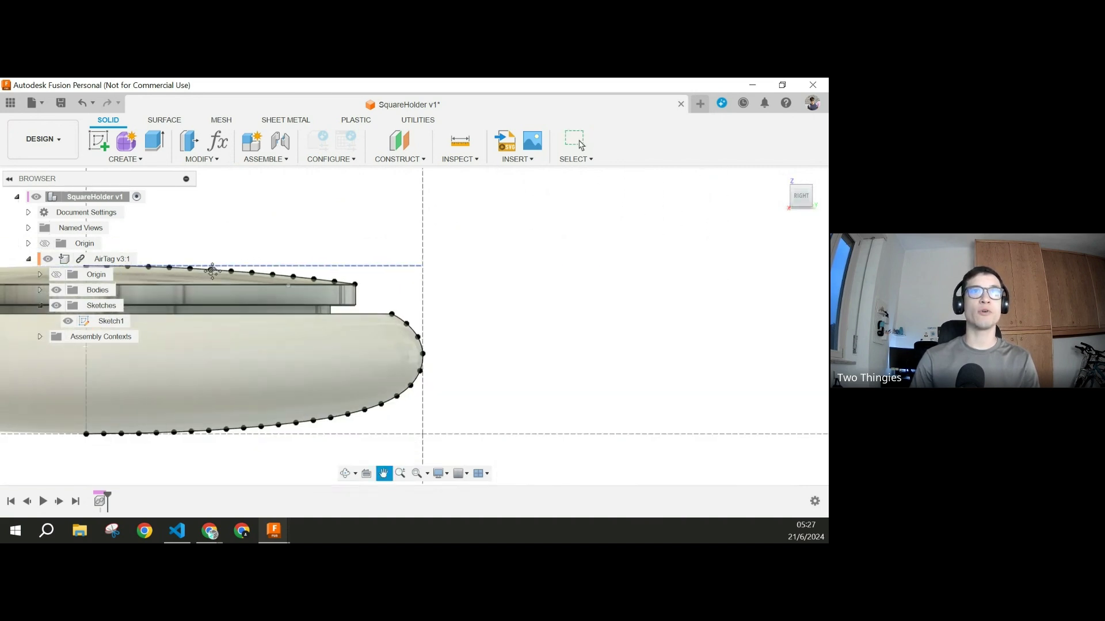
scroll(406, 330, up, 4)
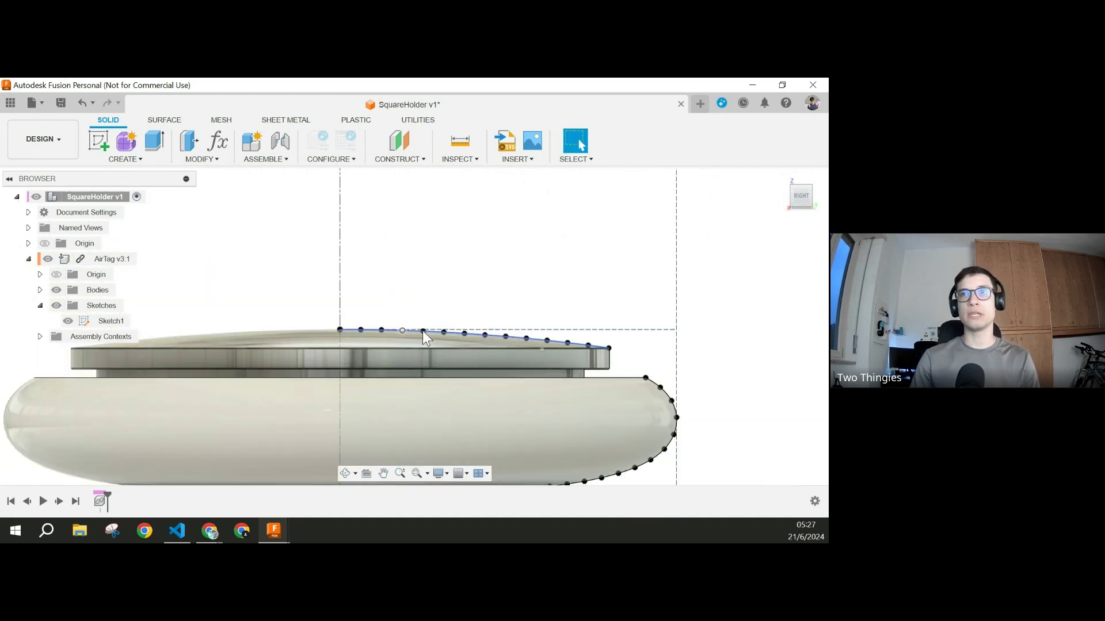
middle_drag(626, 343, 601, 258)
mouse_move(488, 290)
shift+middle_down()
mouse_move(433, 338)
mouse_move(457, 309)
mouse_move(633, 285)
mouse_move(381, 364)
shift+middle_up()
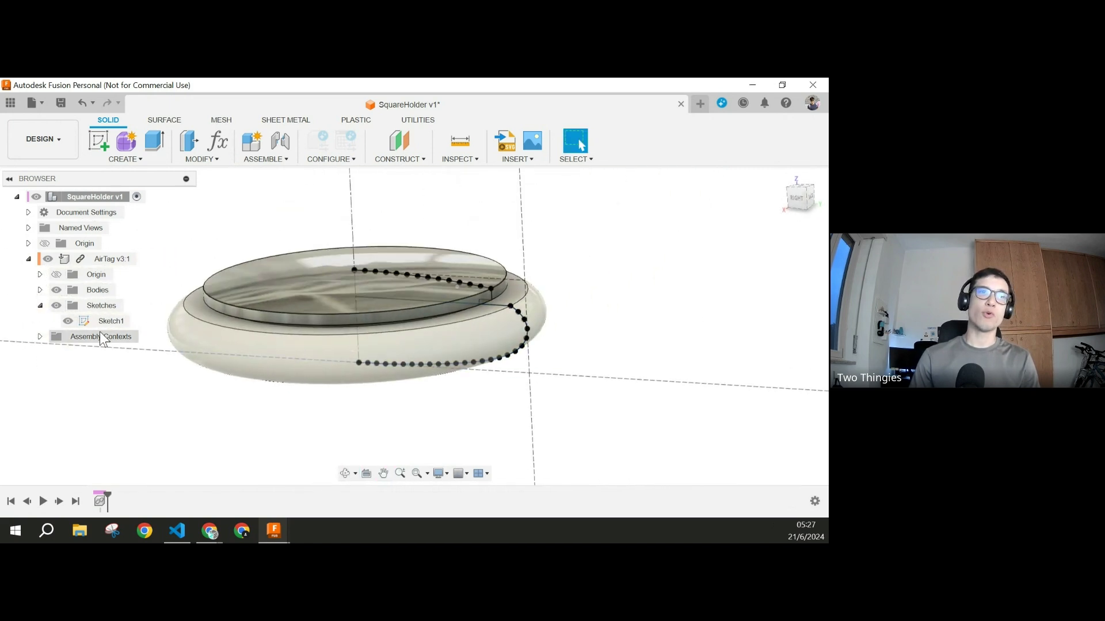
Step: Open the linked AirTag component as its own document and view it from a lower angle
right_click(112, 260)
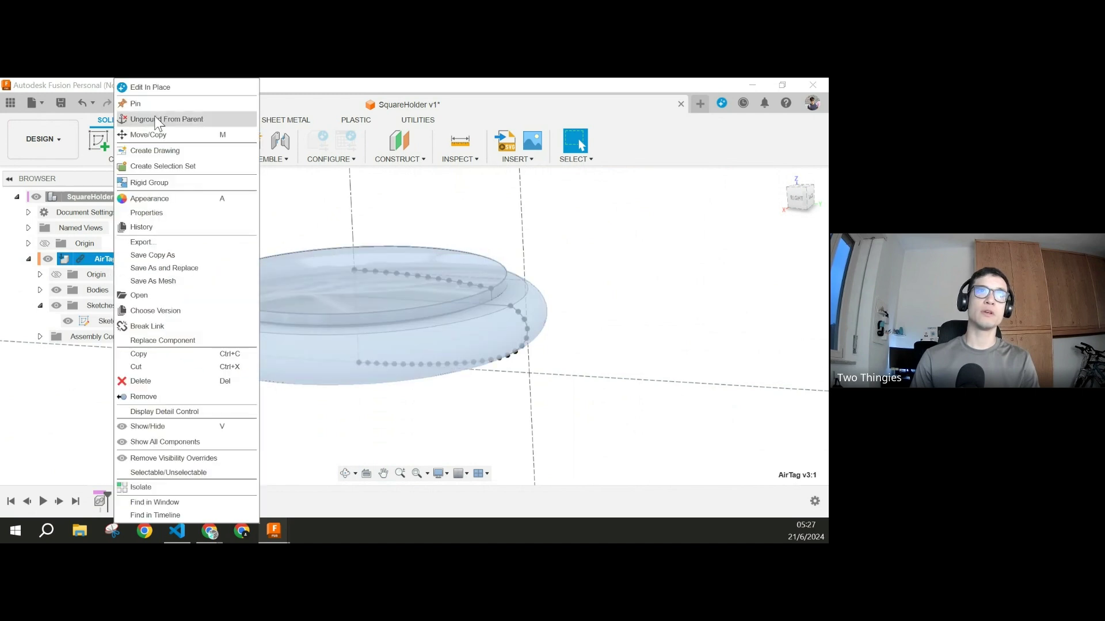
click(162, 296)
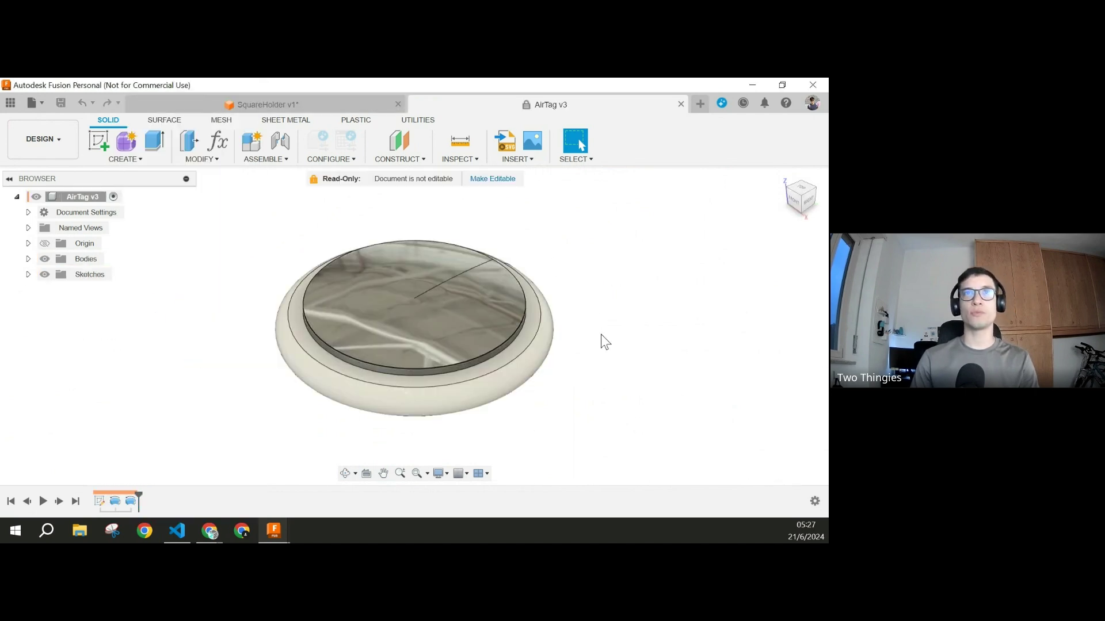
mouse_move(601, 333)
shift+middle_down()
mouse_move(594, 294)
mouse_move(599, 315)
shift+middle_up()
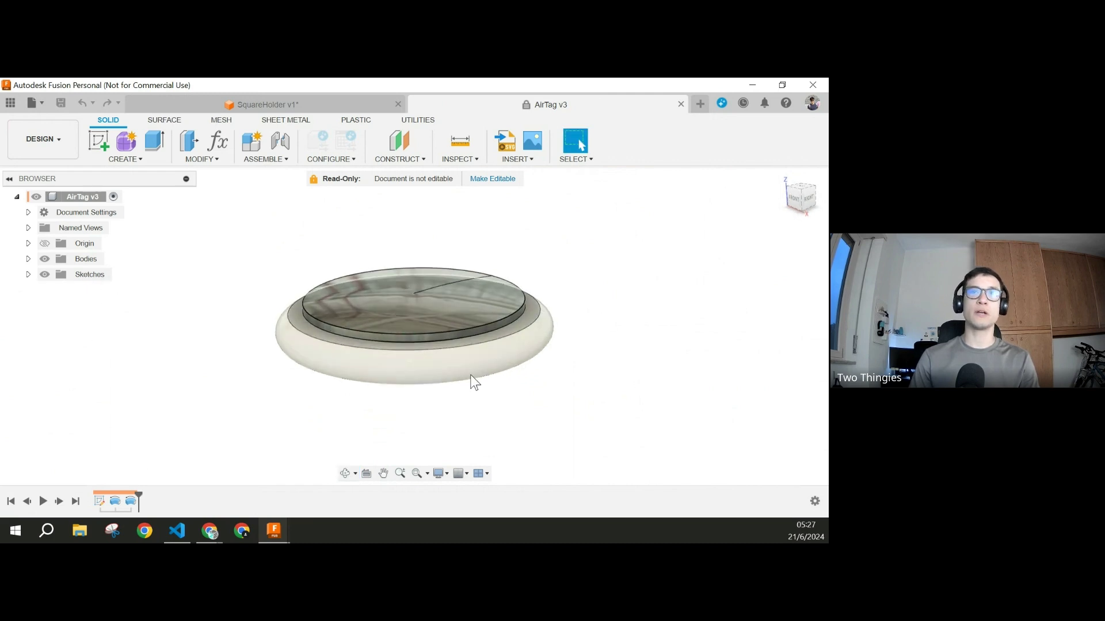
Step: Inspect which parts of the AirTag model come from the first revolve feature and the AirTag_Cap and AirTag_Body bodies
click(117, 500)
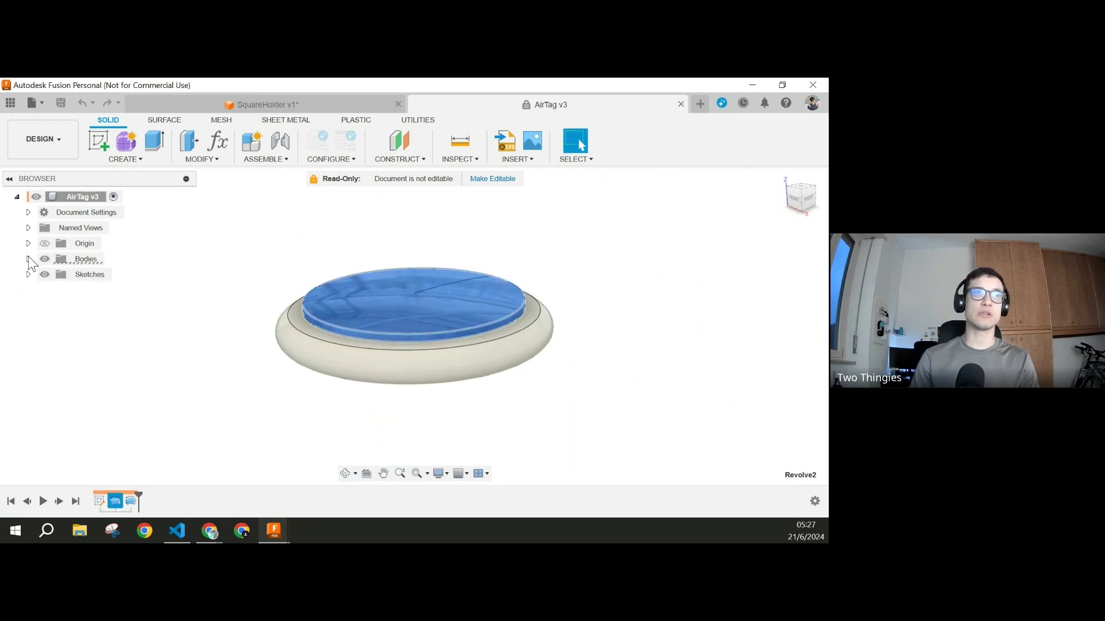
click(29, 259)
click(121, 279)
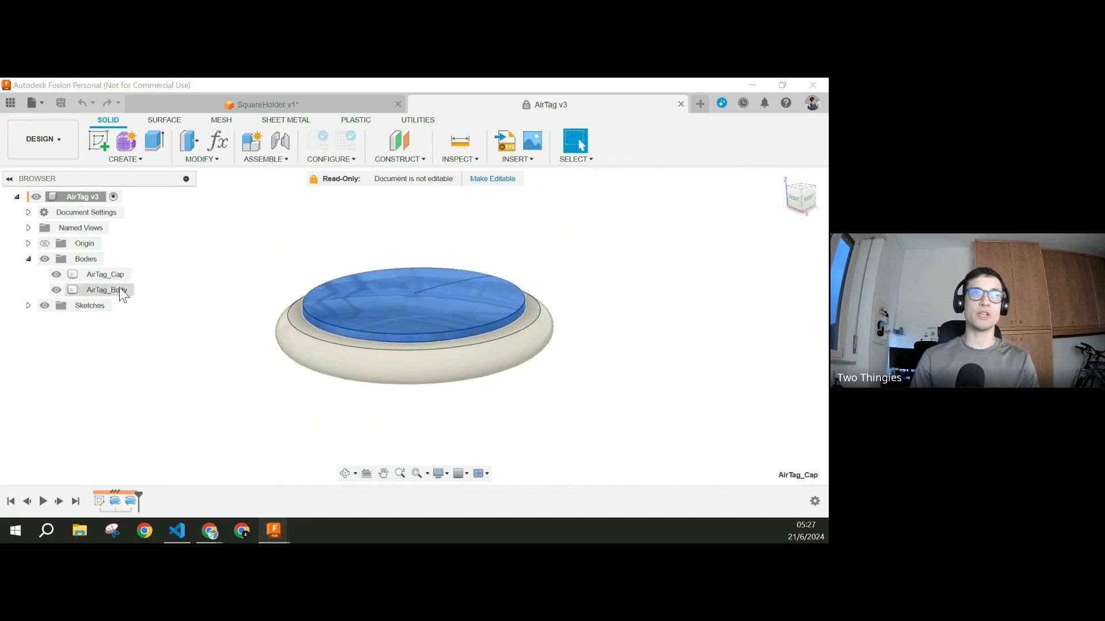
click(126, 290)
scroll(561, 329, up, 3)
scroll(533, 343, down, 3)
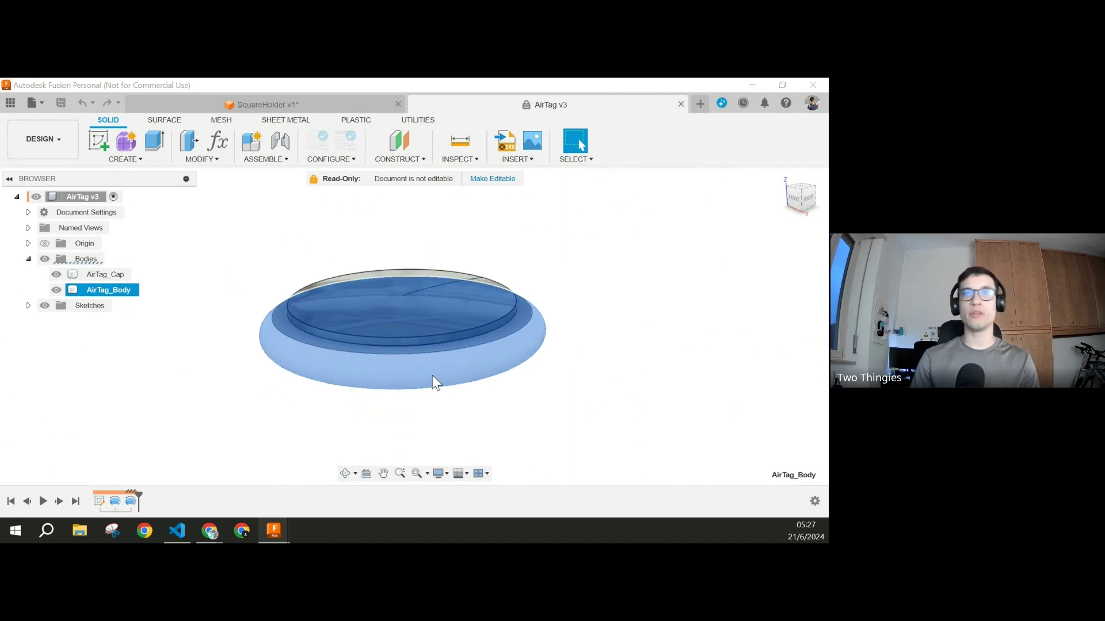
Step: Inspect the first sketch in the AirTag's feature history against the model
click(574, 397)
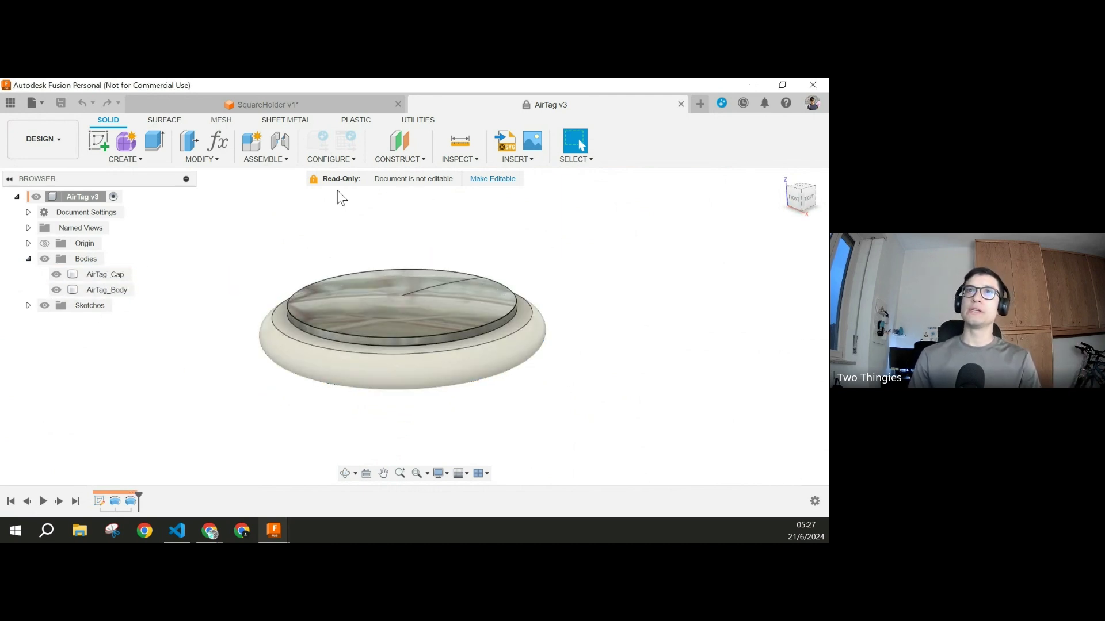
click(100, 503)
right_click(99, 501)
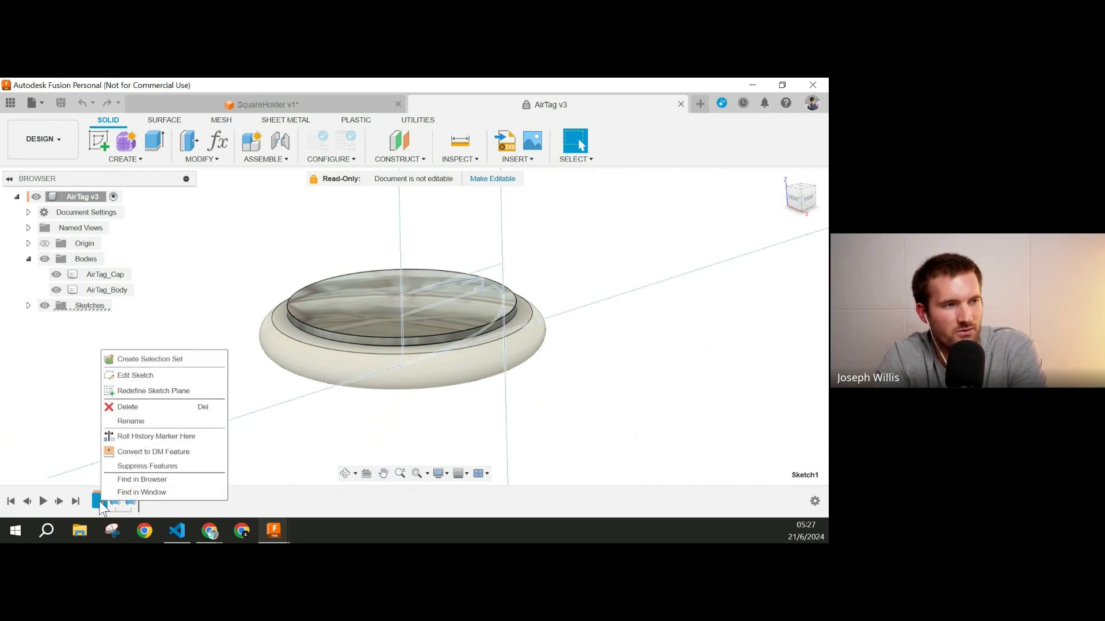
click(257, 389)
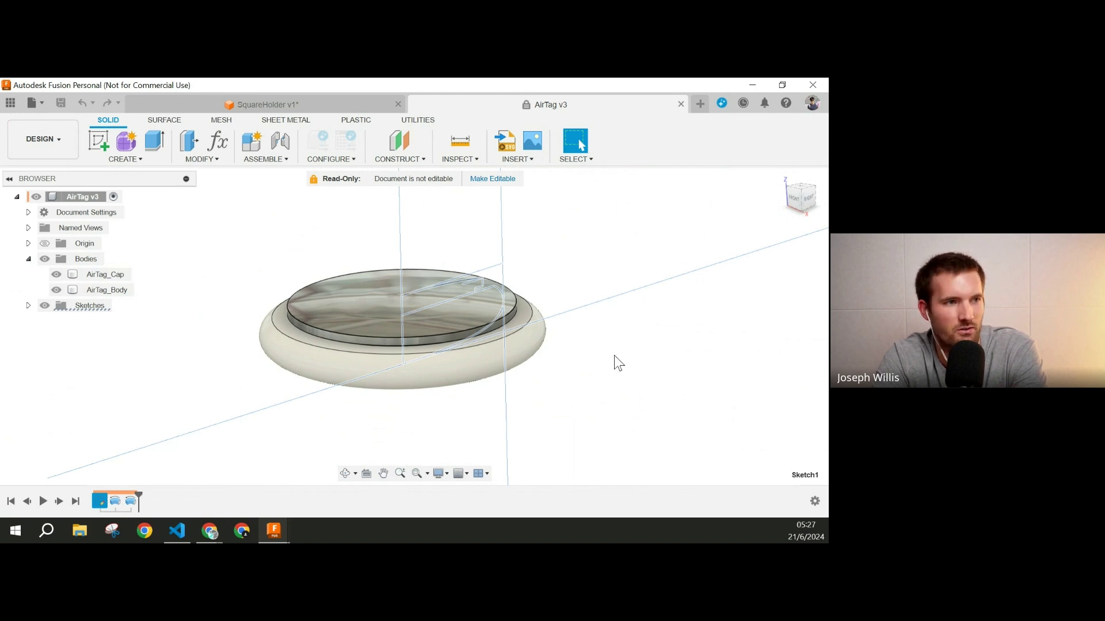
shift+middle_drag(595, 369, 520, 414)
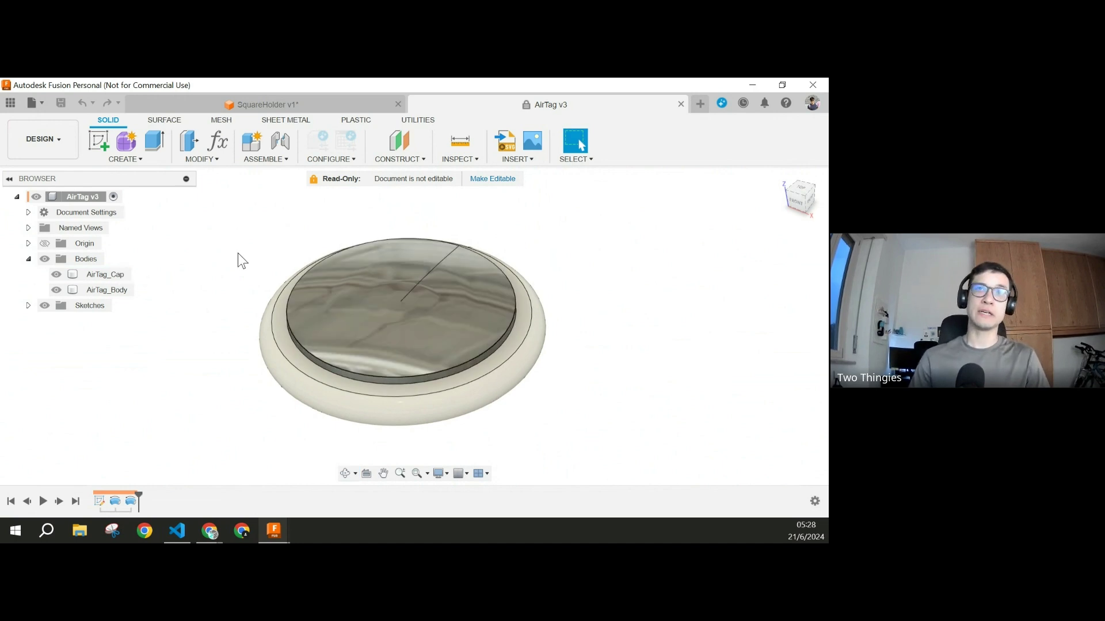
Step: Examine the AirTag_Cap body's shape close up and from a low side angle
click(72, 275)
scroll(343, 342, up, 5)
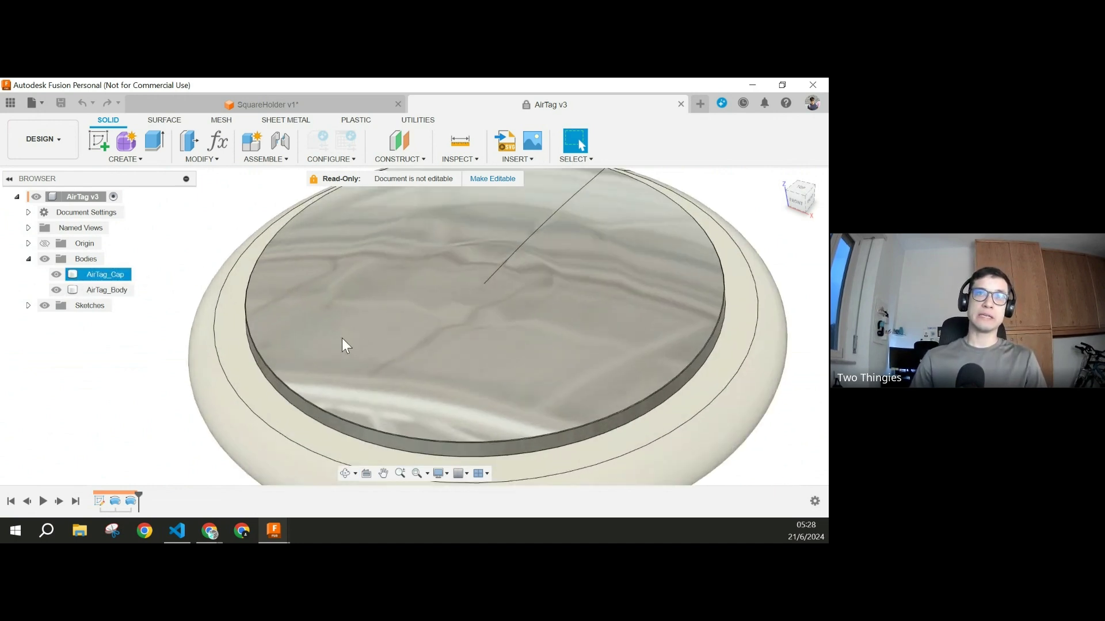
scroll(230, 335, down, 6)
shift+middle_drag(471, 350, 403, 325)
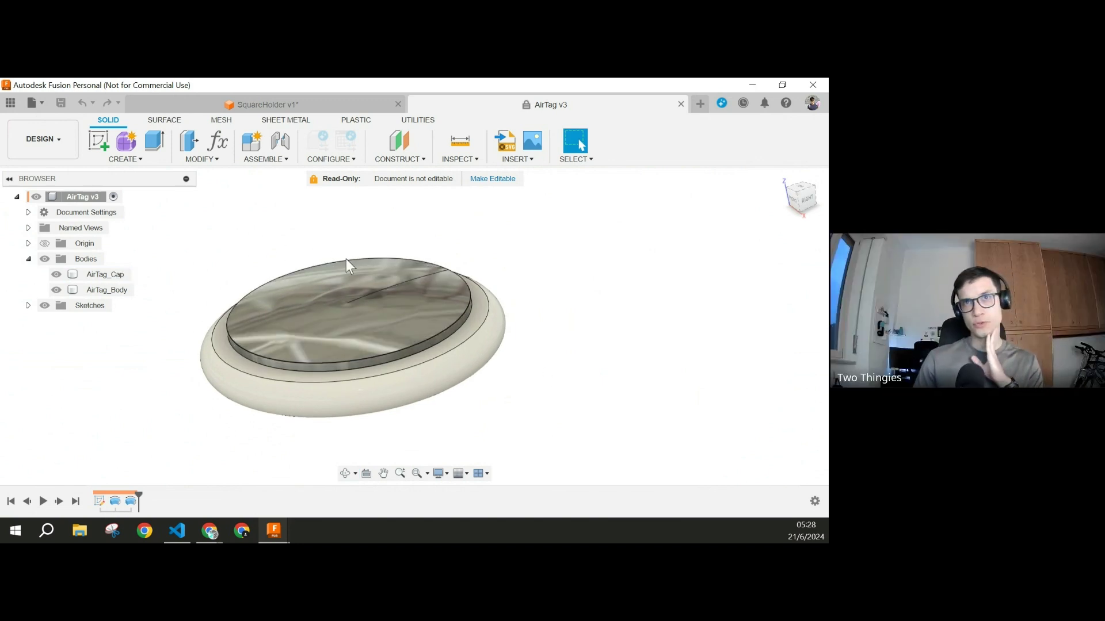
shift+middle_drag(520, 324, 506, 377)
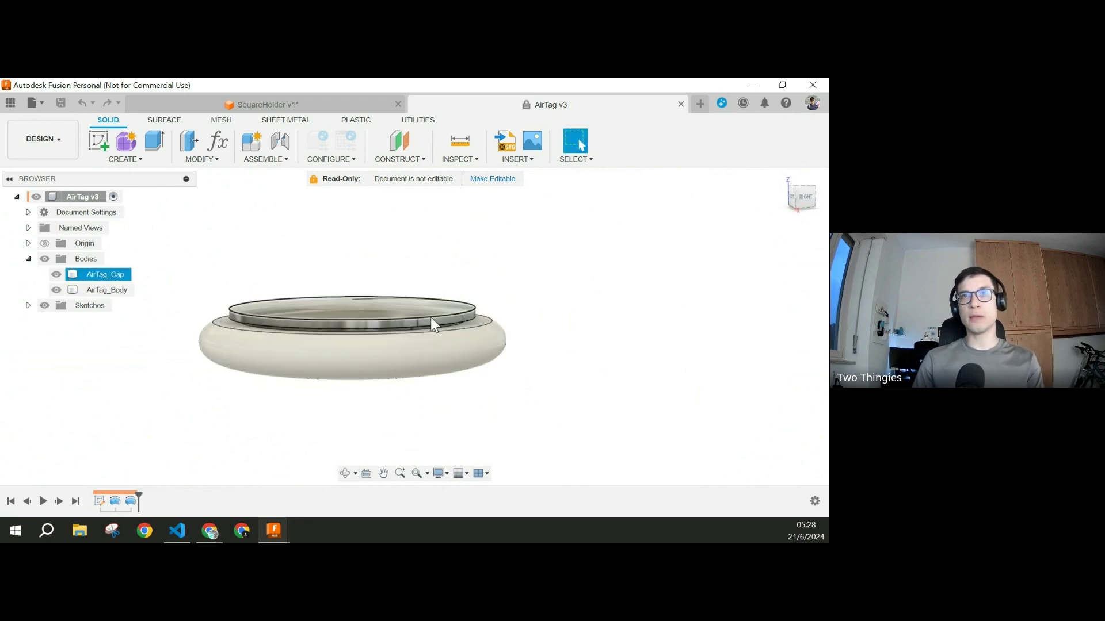
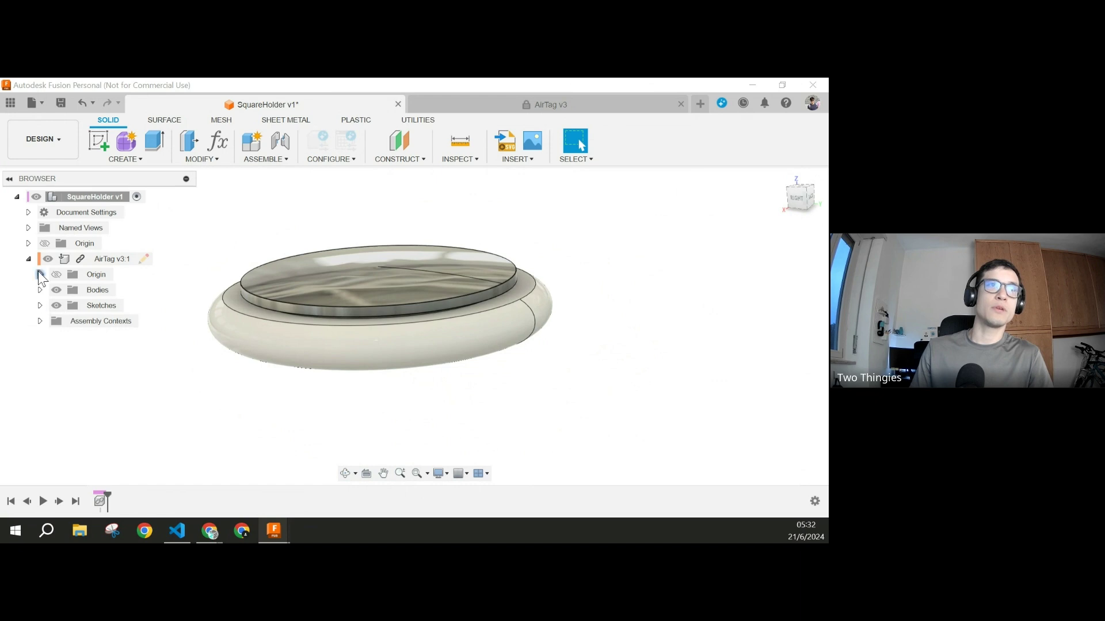
Step: Collapse the AirTag component's contents in the SquareHolder design and review the model from several sides
click(29, 259)
scroll(396, 260, down, 3)
shift+middle_drag(448, 327, 515, 370)
middle_drag(505, 301, 455, 336)
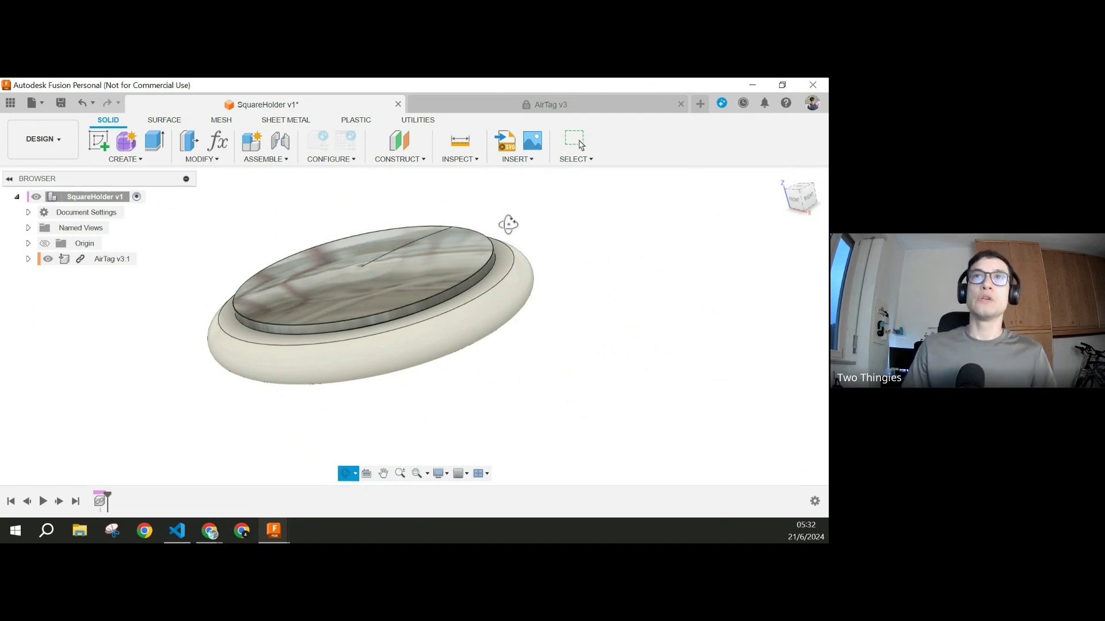
shift+middle_drag(508, 224, 535, 227)
shift+middle_drag(537, 294, 547, 368)
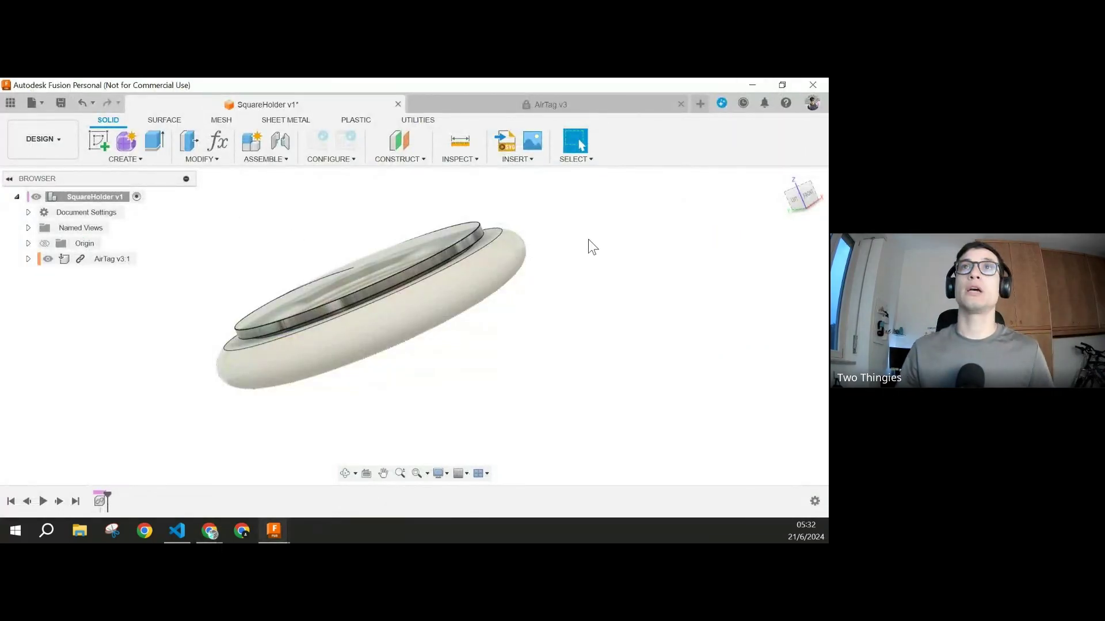
shift+middle_drag(588, 239, 550, 214)
Step: Start an offset plane with the extent To Object, targeting the vertex where the seam line meets the cap's upper edge
click(406, 141)
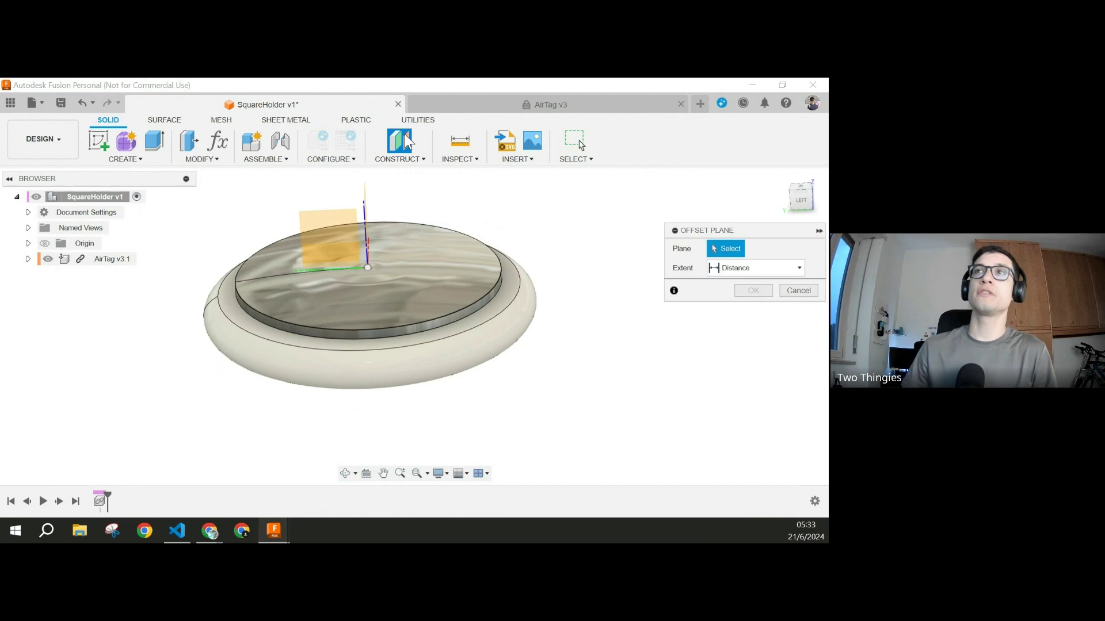
click(799, 269)
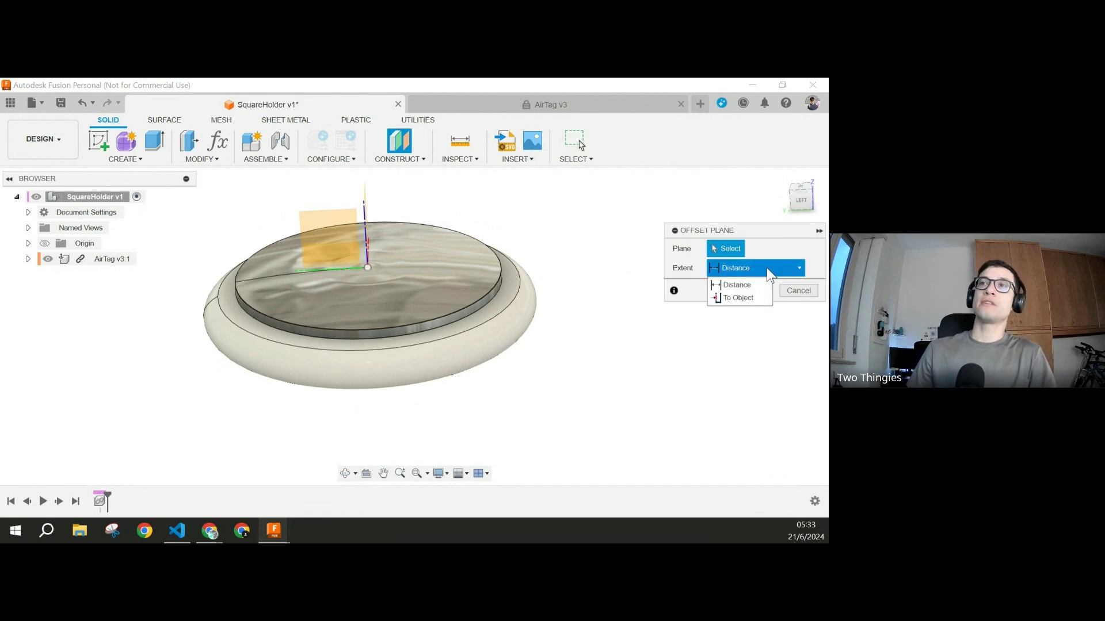
click(732, 298)
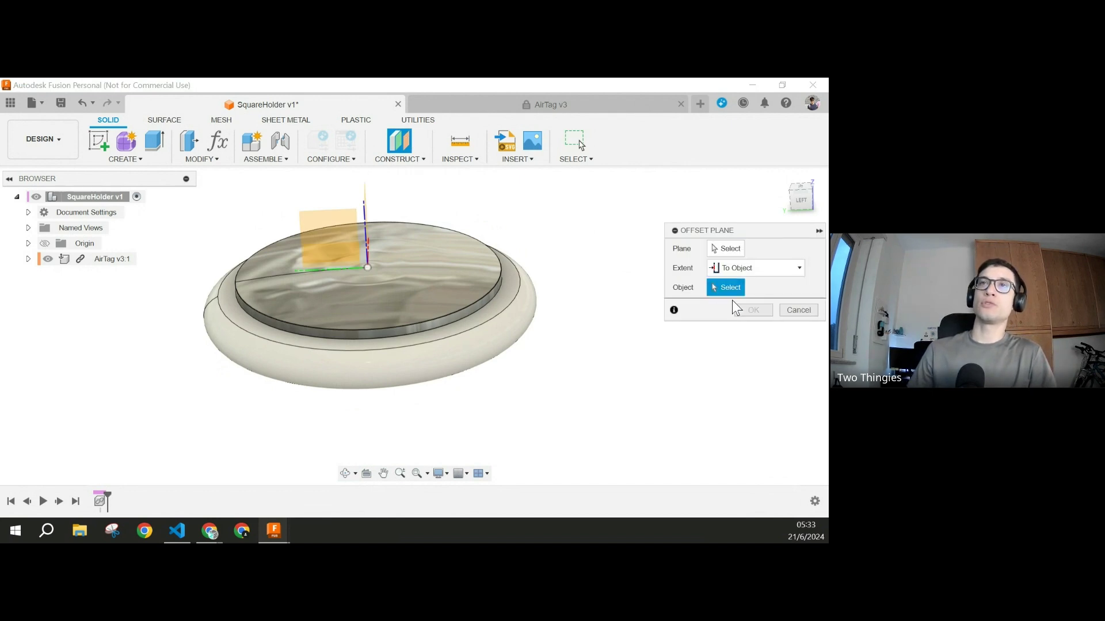
scroll(344, 341, up, 5)
shift+middle_drag(165, 268, 257, 293)
scroll(257, 294, up, 5)
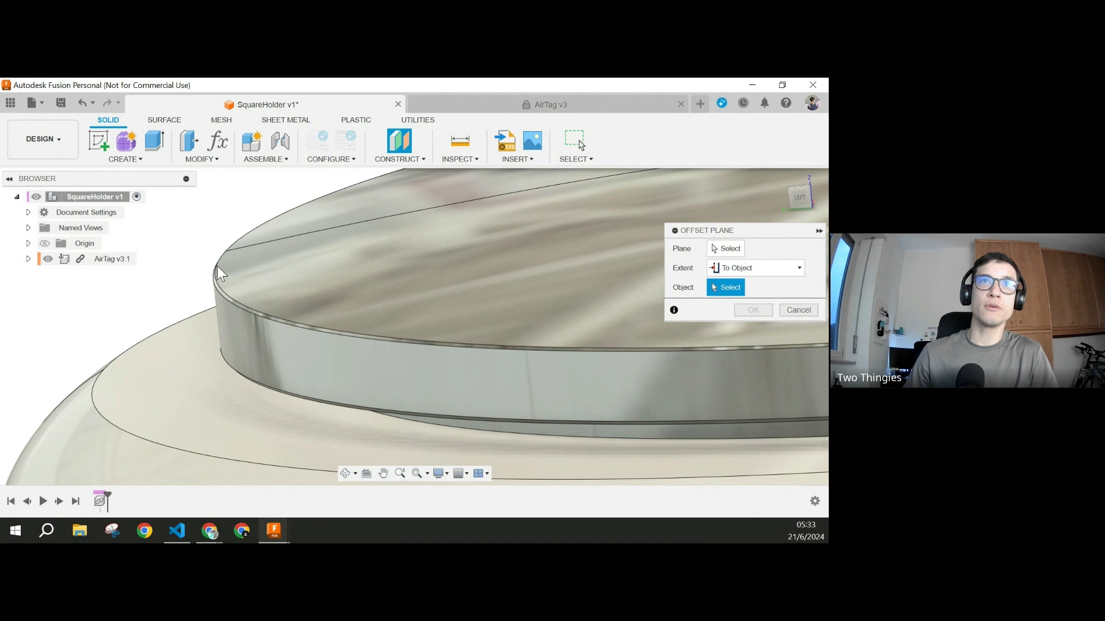
shift+middle_drag(225, 251, 560, 386)
scroll(316, 384, up, 5)
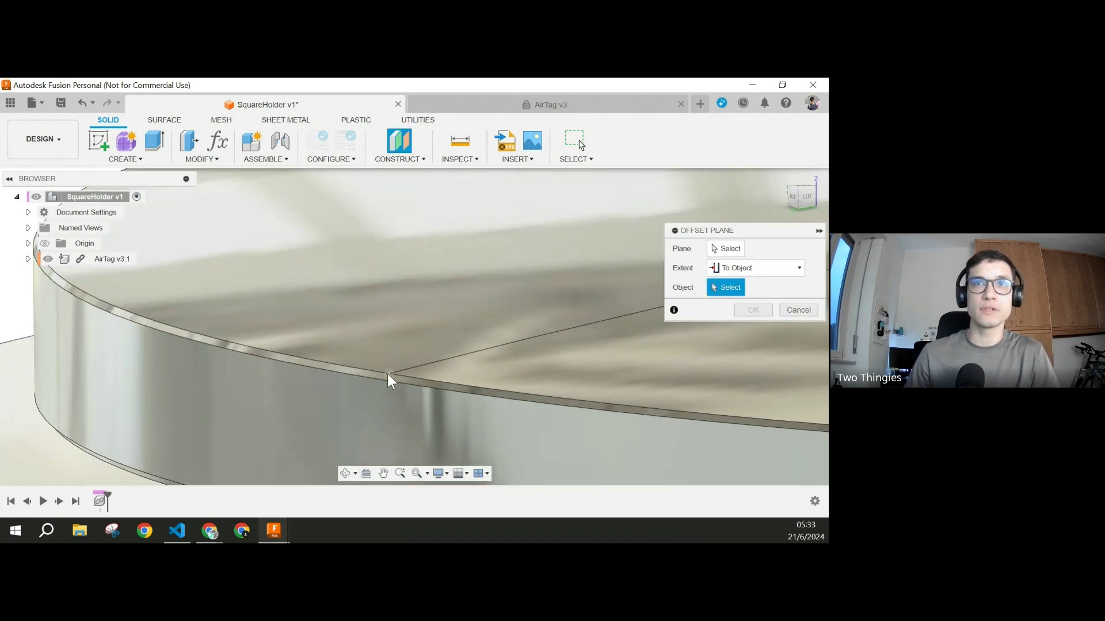
click(388, 373)
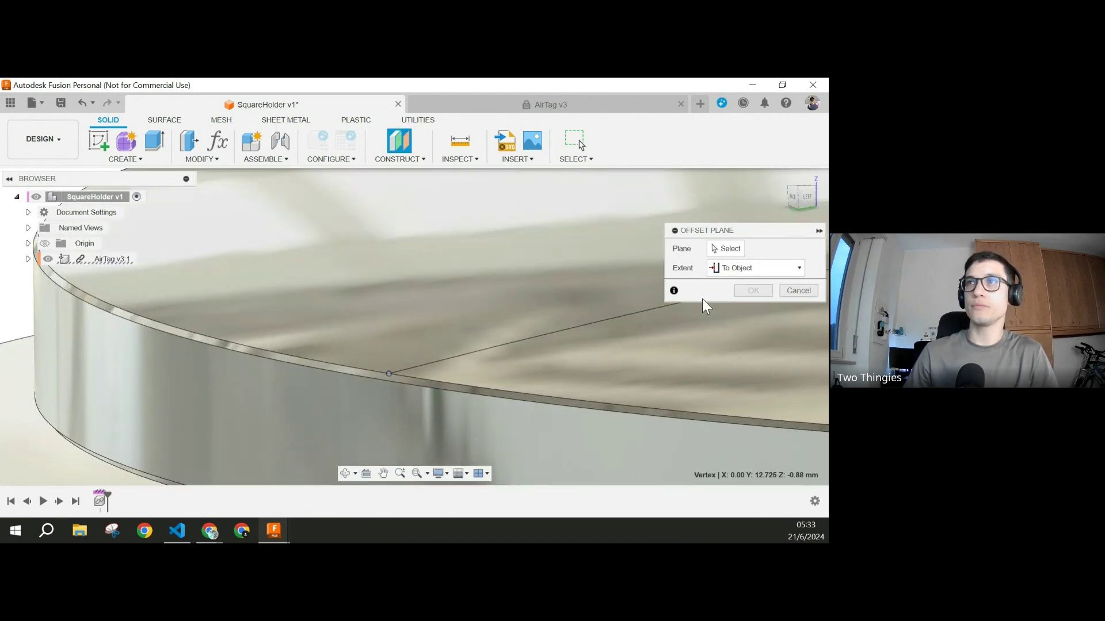
Step: Use the XY origin plane as the offset plane's reference and create the plane through the chosen cap vertex
click(731, 248)
scroll(462, 350, down, 5)
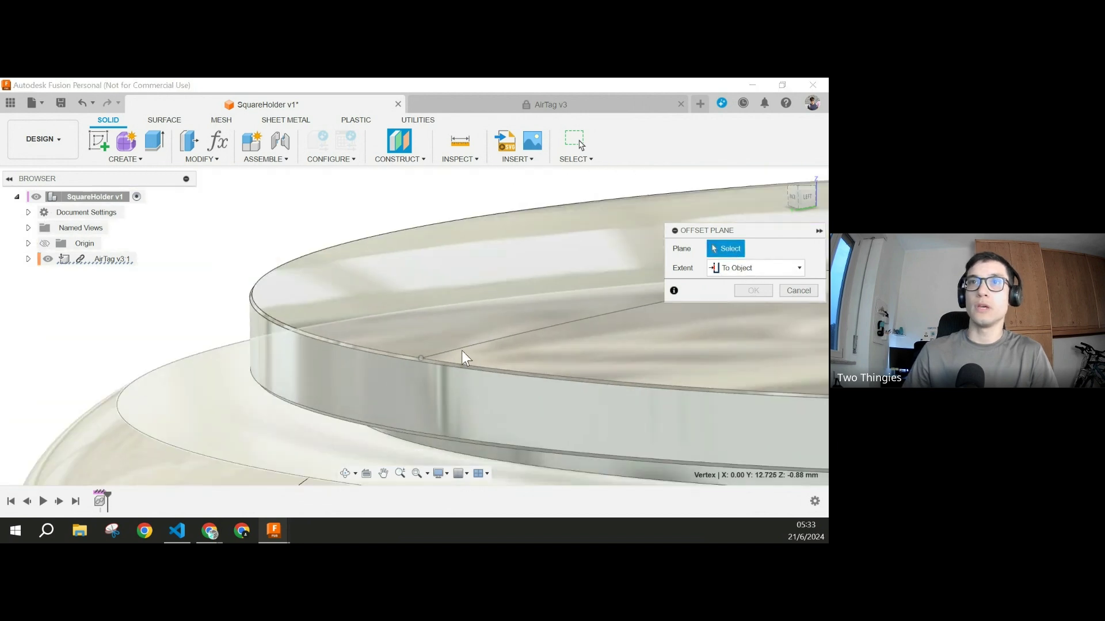
scroll(513, 309, down, 5)
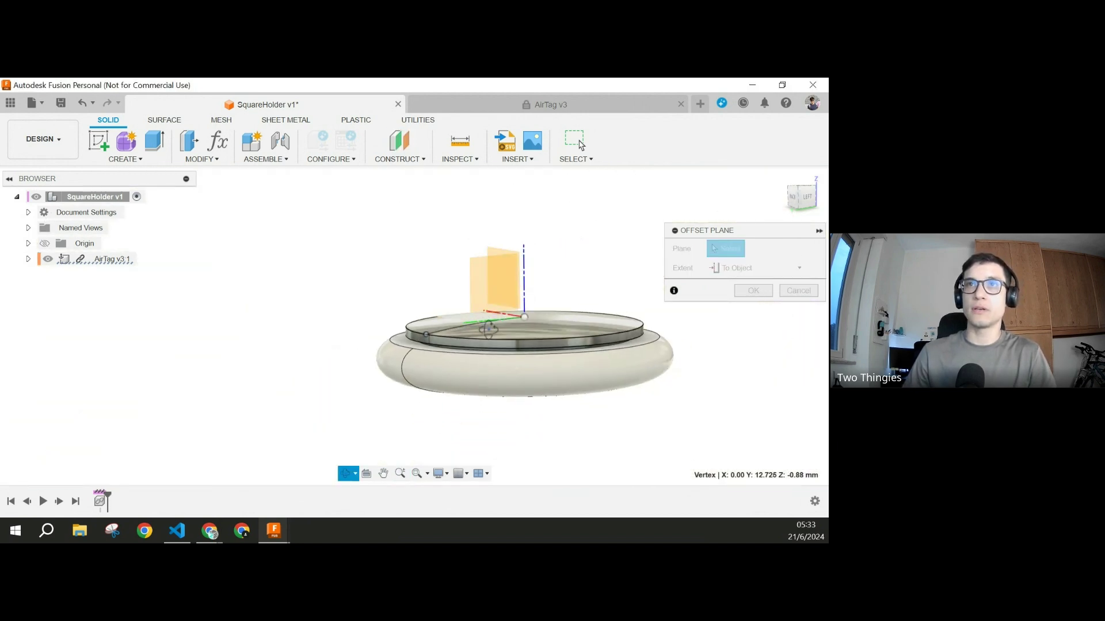
shift+middle_drag(487, 326, 481, 340)
click(469, 324)
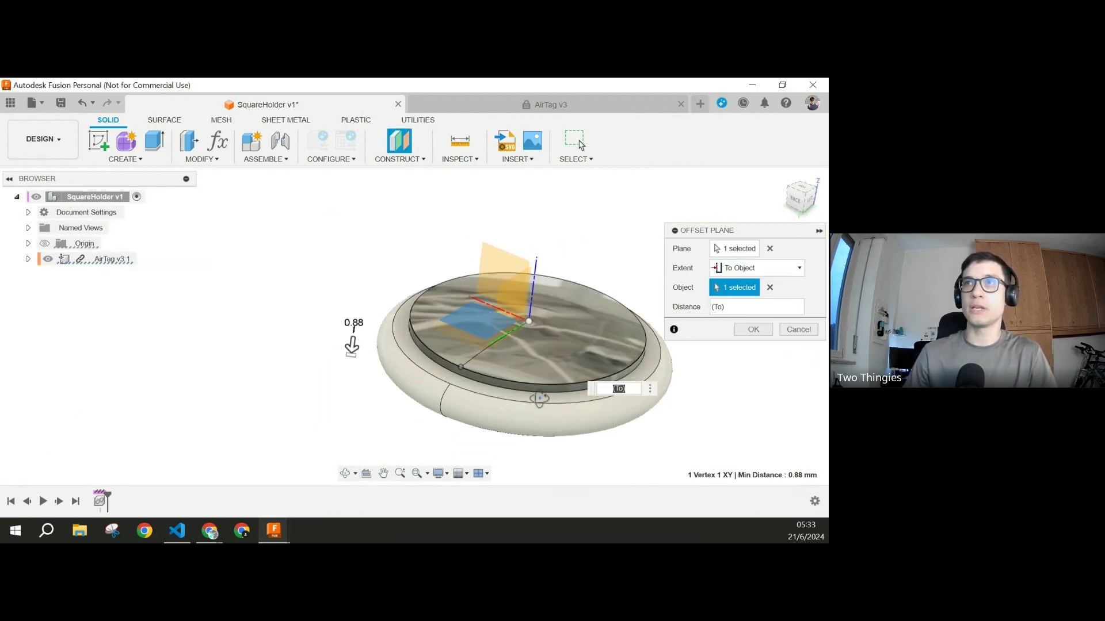
shift+middle_drag(582, 343, 517, 379)
scroll(473, 408, up, 5)
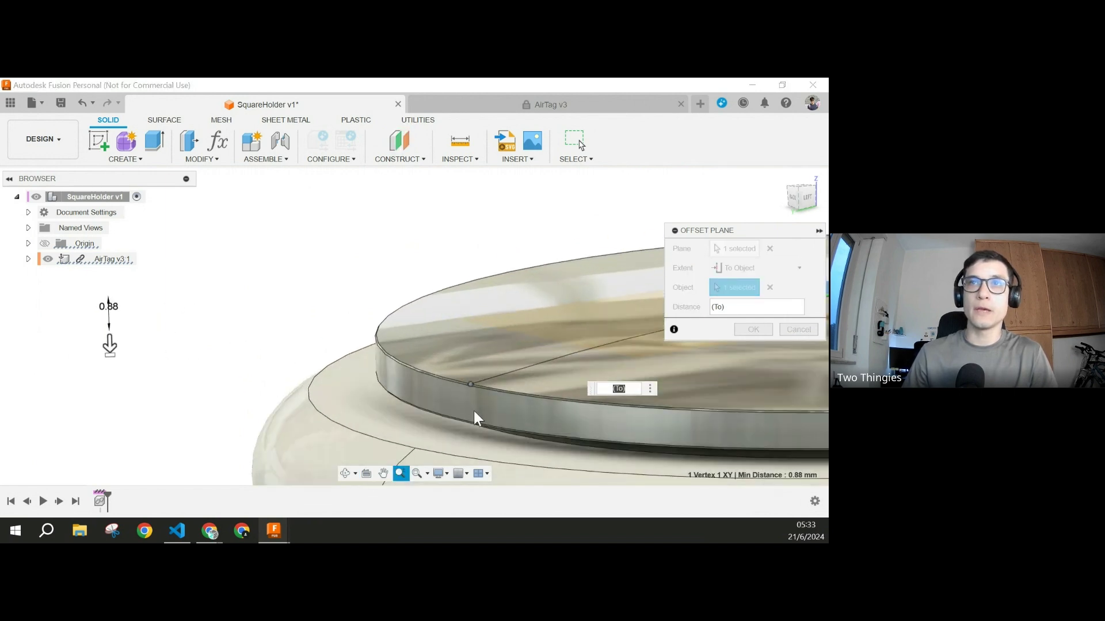
middle_drag(473, 409, 374, 438)
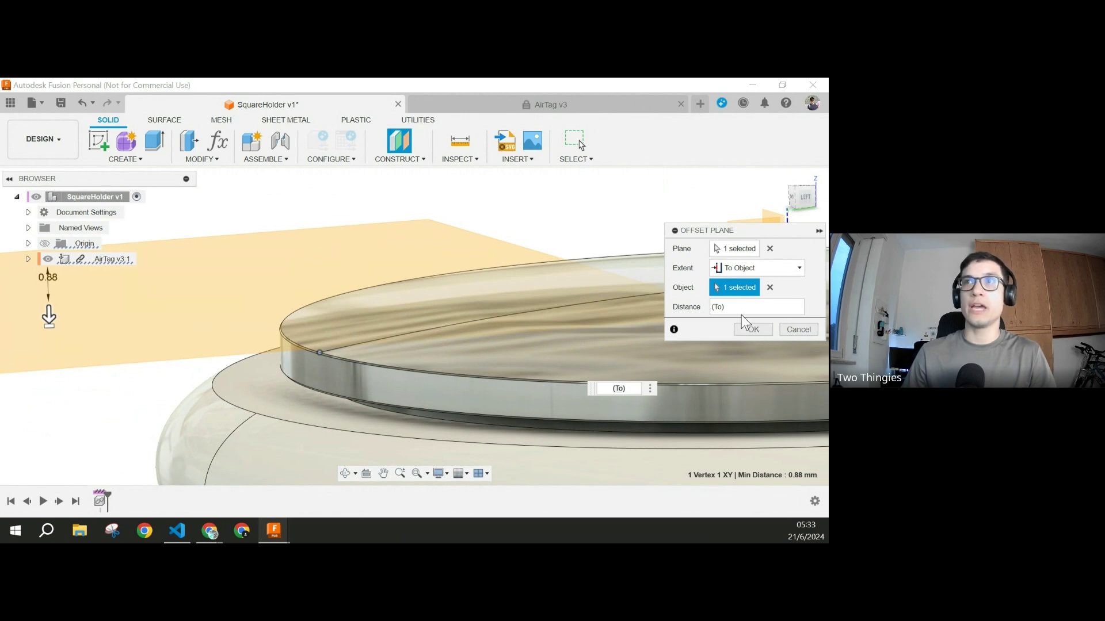
click(755, 327)
Step: Check the new construction plane's position against the AirTag cap's upper edge from several angles
scroll(166, 295, down, 6)
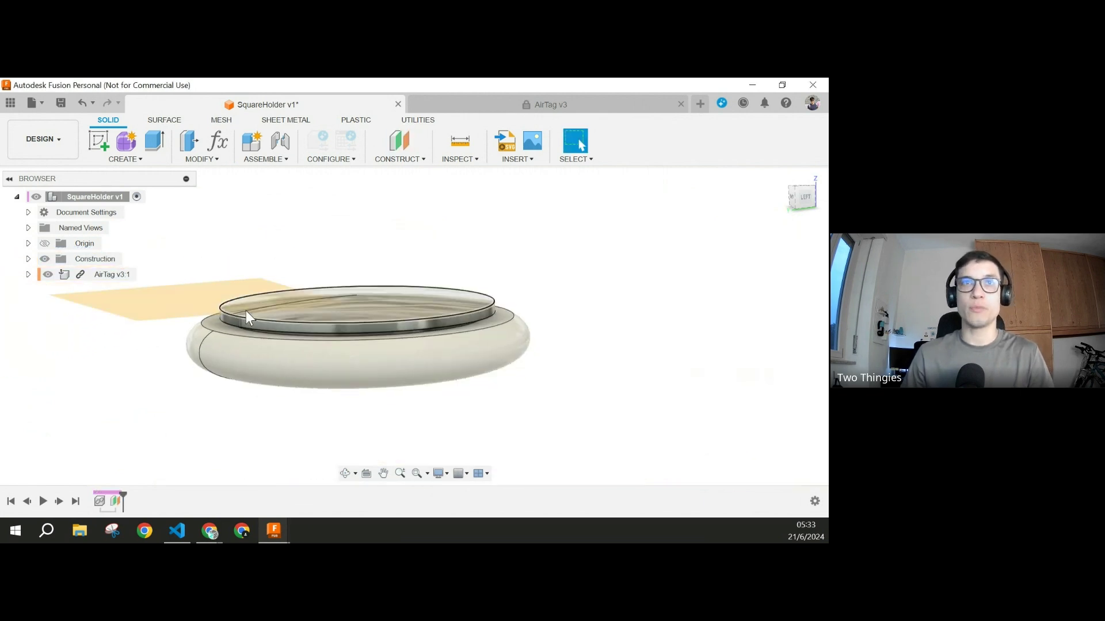
shift+middle_drag(246, 311, 416, 286)
scroll(325, 285, up, 3)
scroll(374, 307, up, 2)
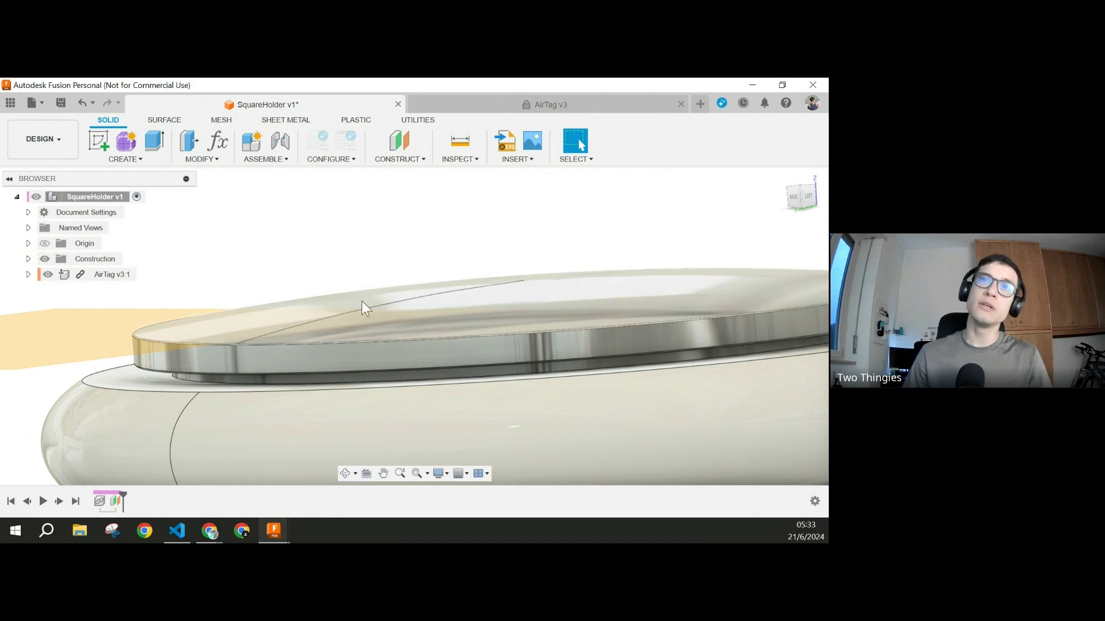
shift+middle_drag(361, 301, 371, 299)
scroll(374, 298, down, 4)
shift+middle_drag(530, 289, 482, 347)
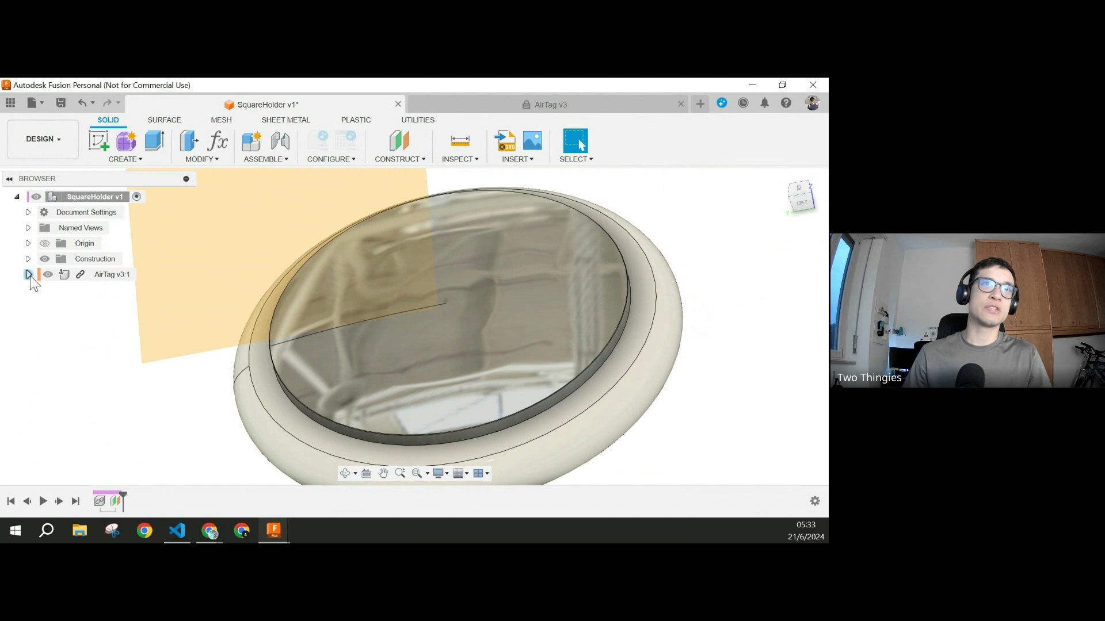
Step: Rename the new construction plane as Top and collapse the construction folder
click(116, 501)
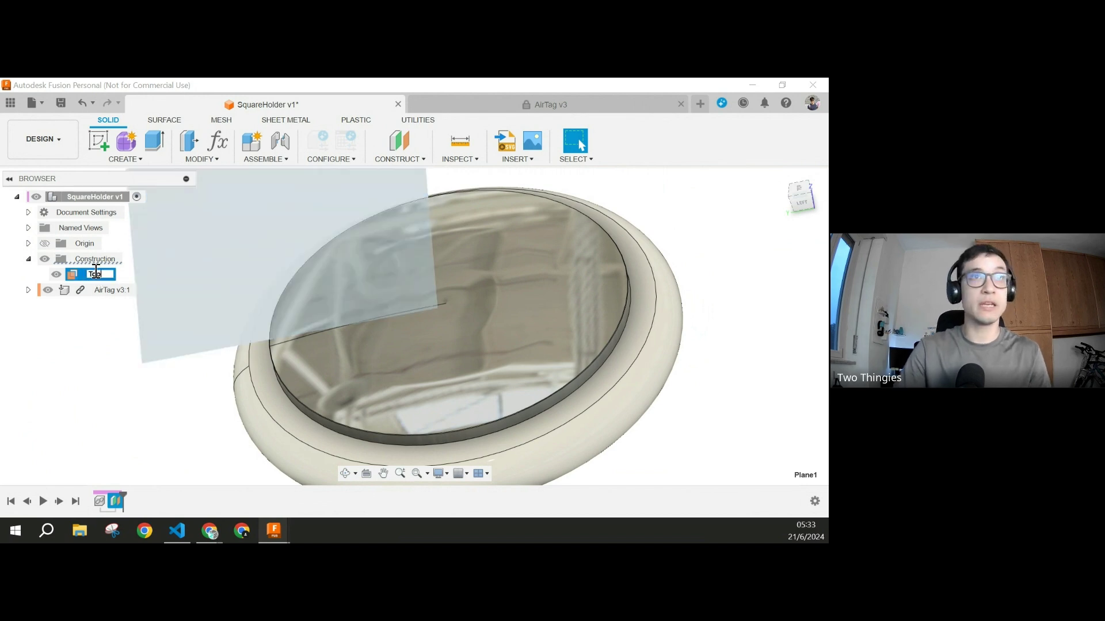
key(Return)
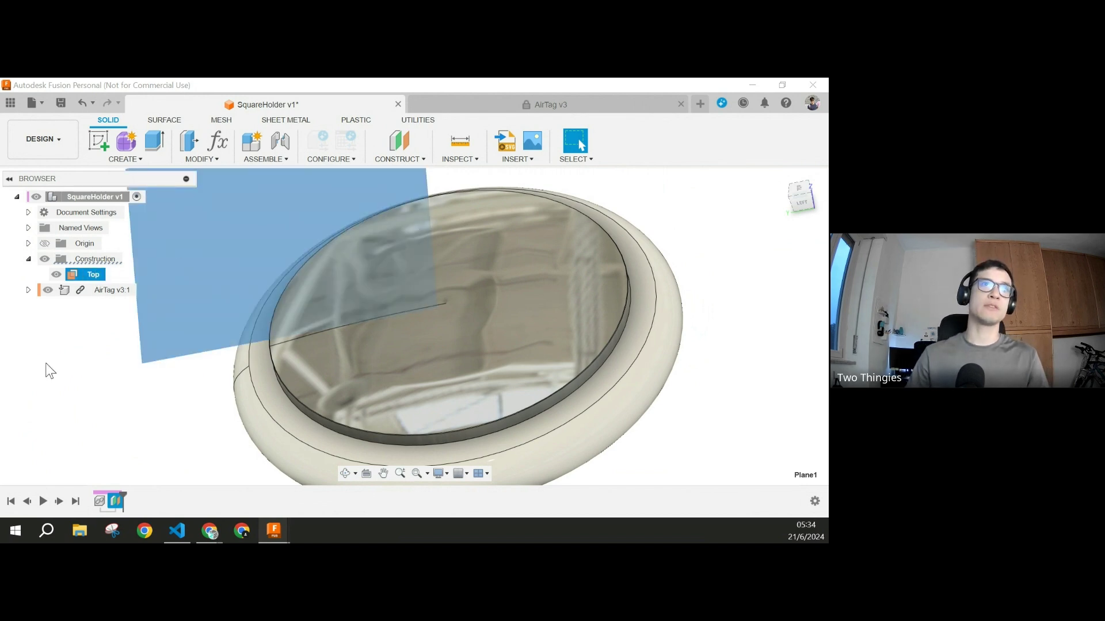
click(47, 365)
click(28, 260)
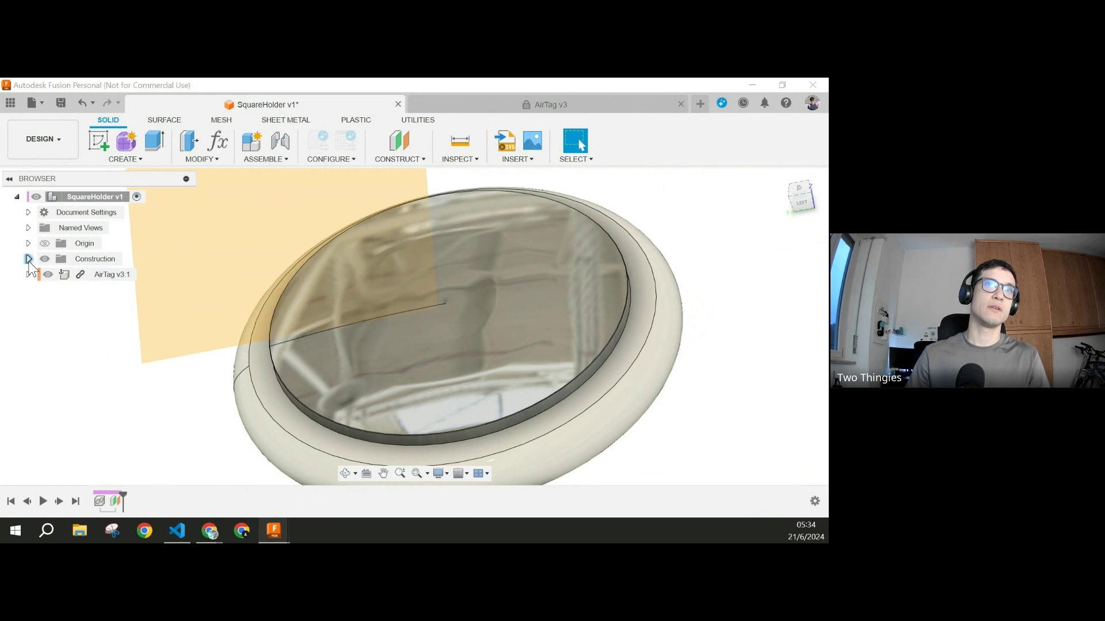
Step: Highlight the Top plane and examine its position on the AirTag from above and at an angle
click(799, 191)
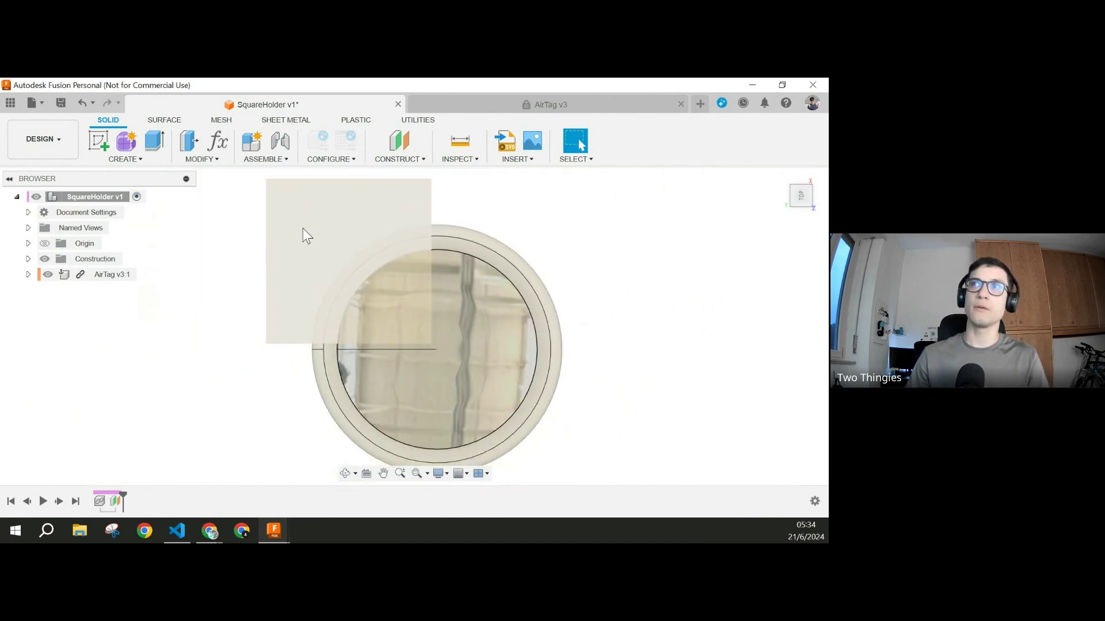
click(312, 214)
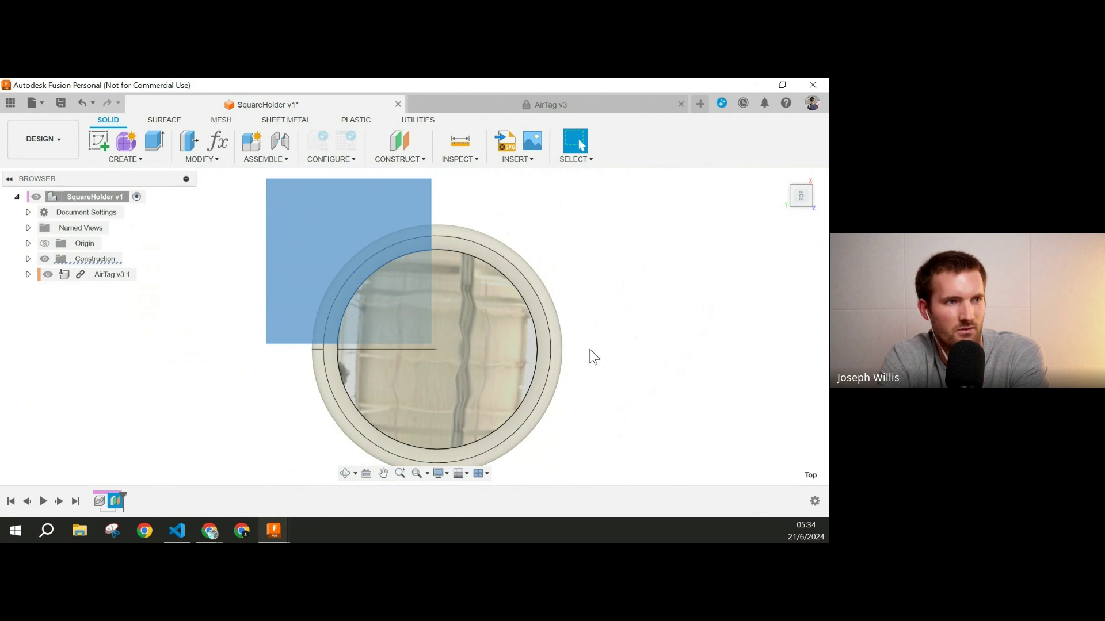
shift+middle_drag(570, 372, 576, 264)
scroll(346, 296, up, 5)
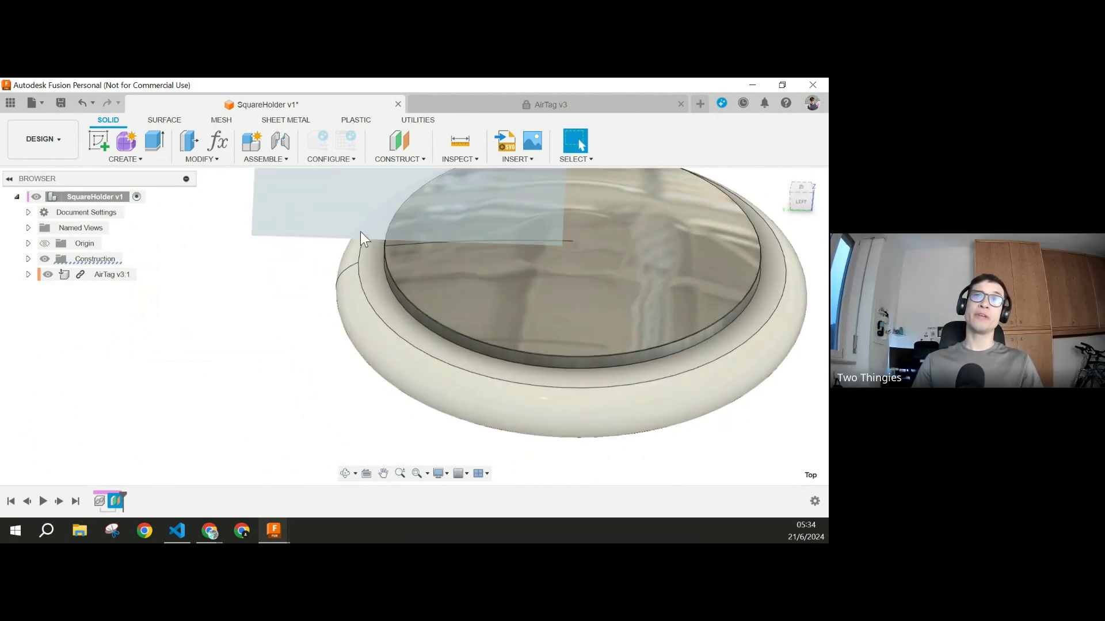
Step: Measure the distance between the AirTag body's flat ring face and the vertex on the cap's upper edge
click(370, 259)
shift+middle_drag(320, 327, 316, 314)
scroll(368, 312, up, 1)
scroll(345, 319, up, 3)
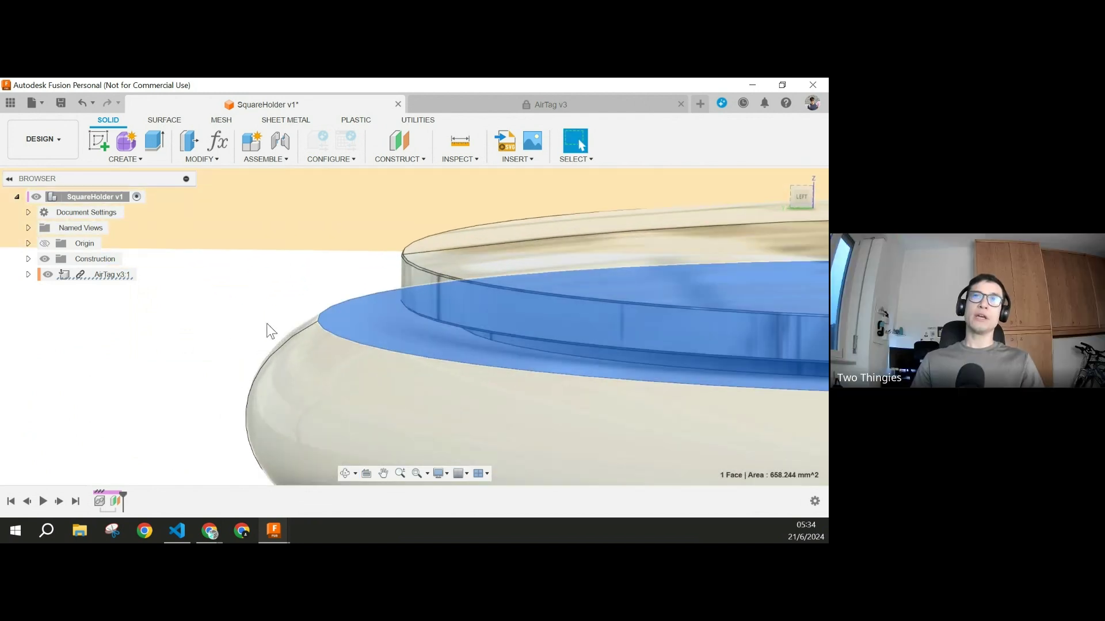
click(198, 339)
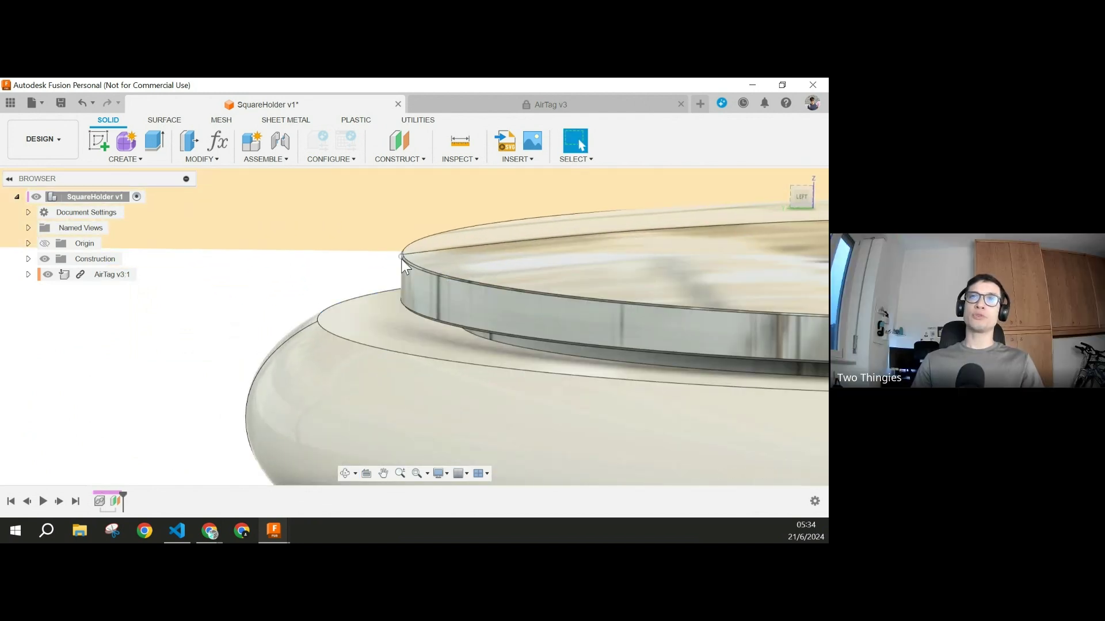
click(378, 333)
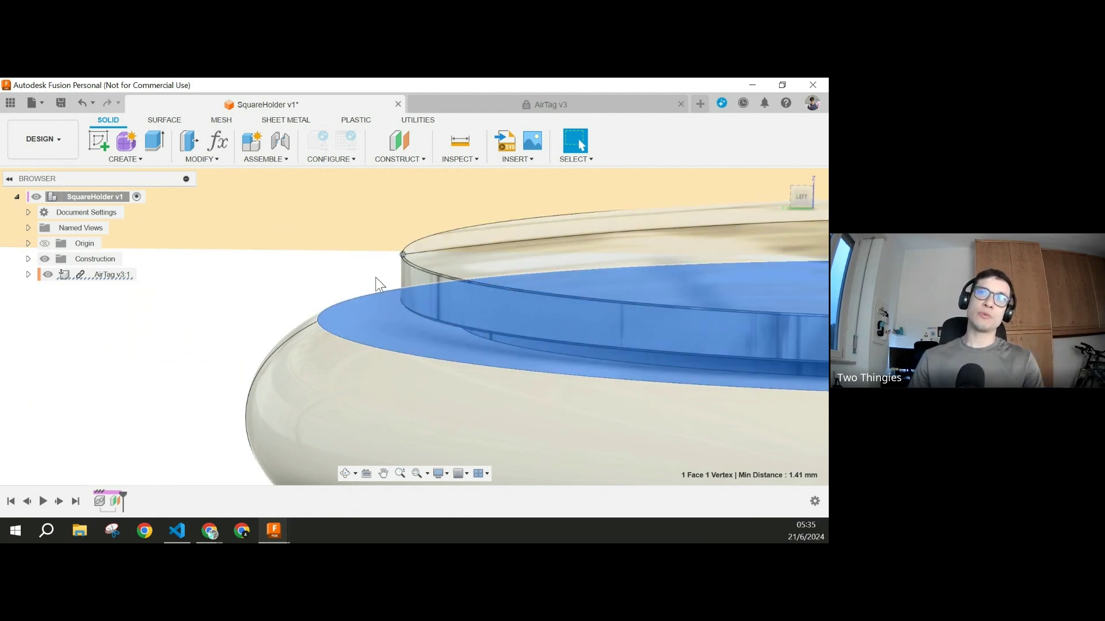
shift+middle_drag(378, 285, 404, 278)
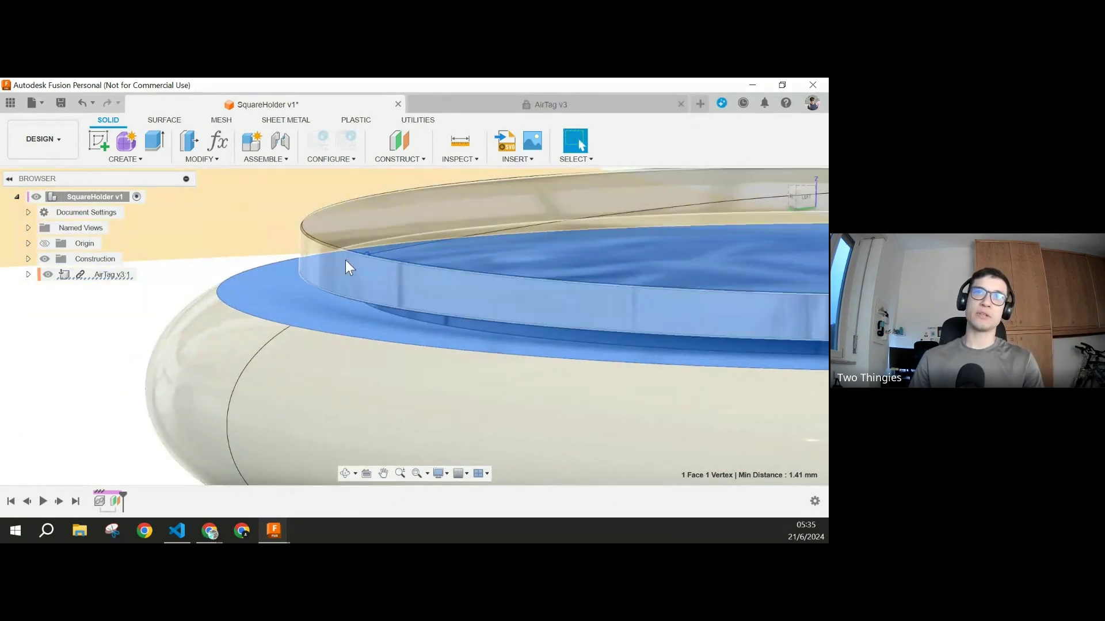
scroll(305, 275, down, 4)
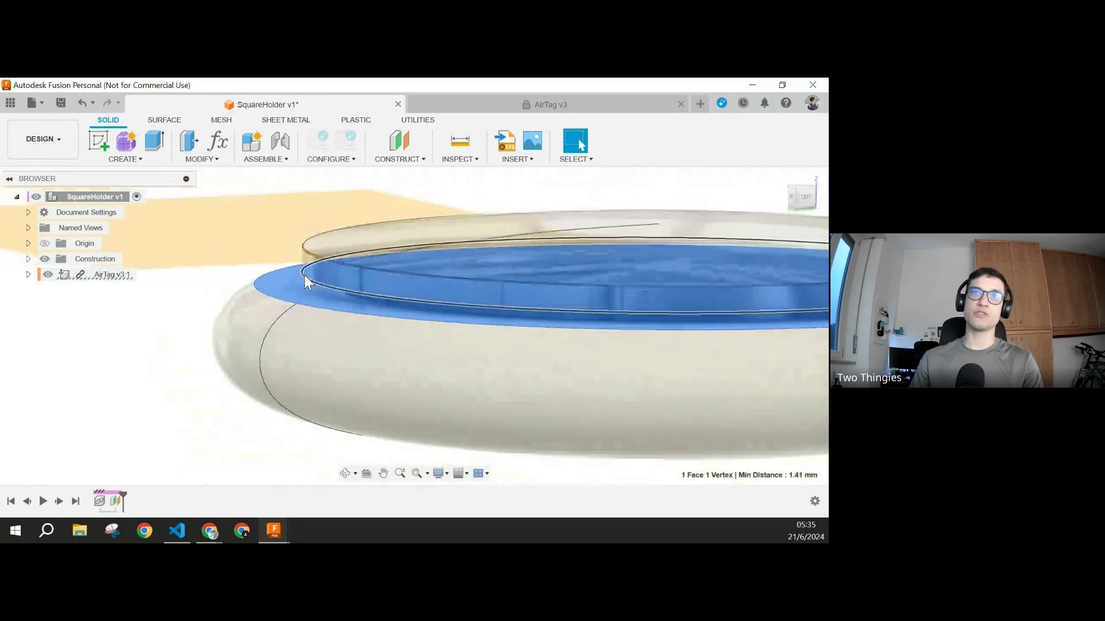
Step: Create a new sketch on the Top construction plane and finish it without drawing anything
click(230, 344)
shift+middle_drag(534, 269, 565, 347)
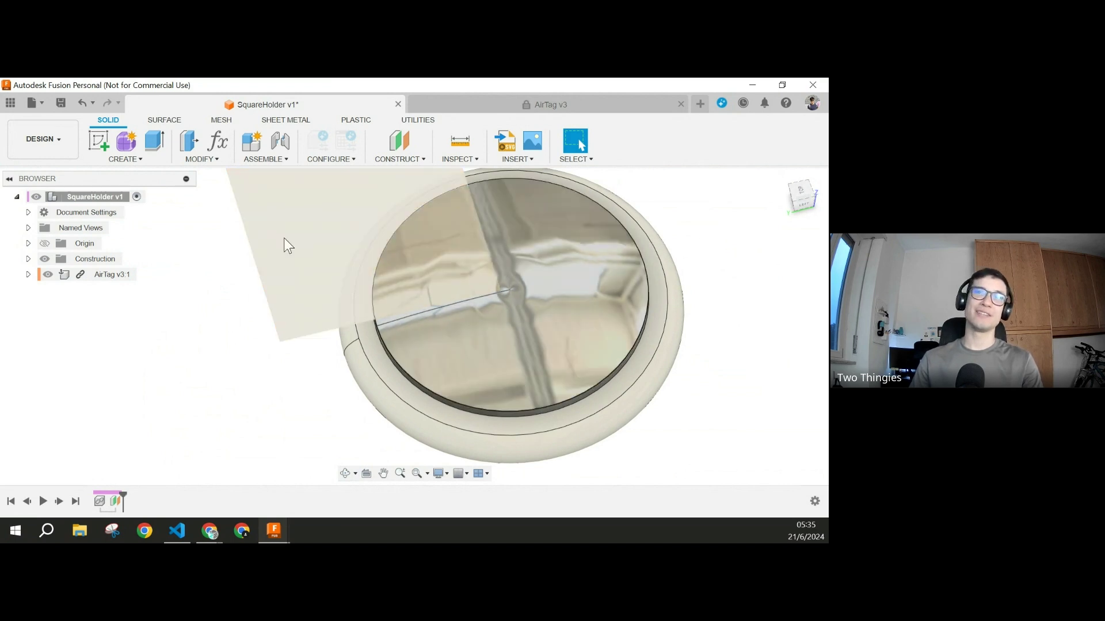
scroll(657, 310, down, 4)
scroll(642, 314, up, 2)
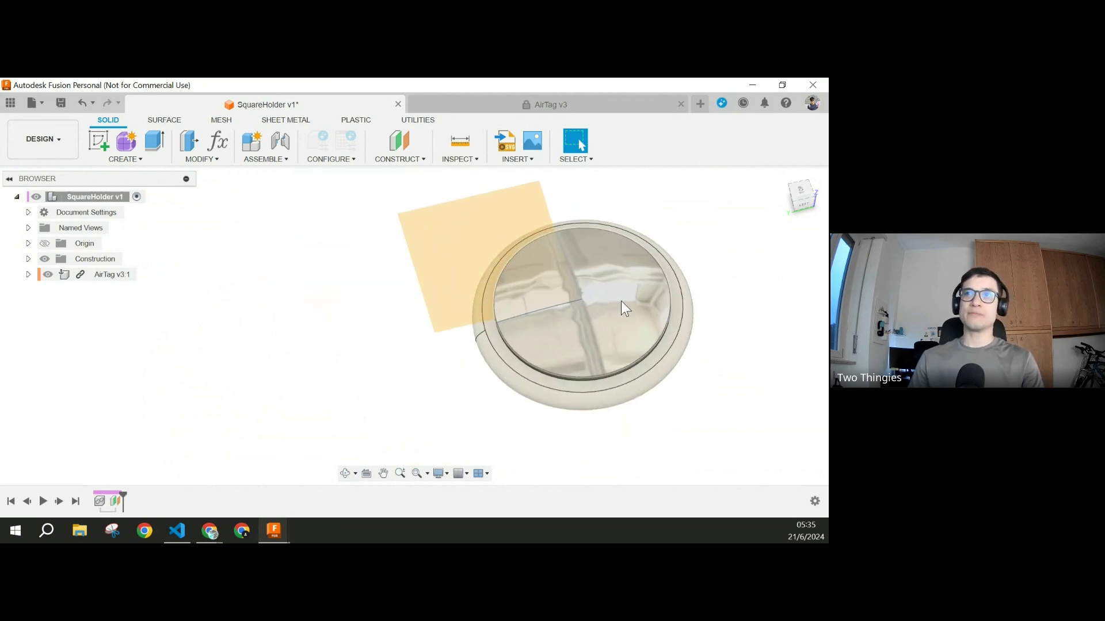
middle_drag(620, 301, 570, 292)
click(281, 237)
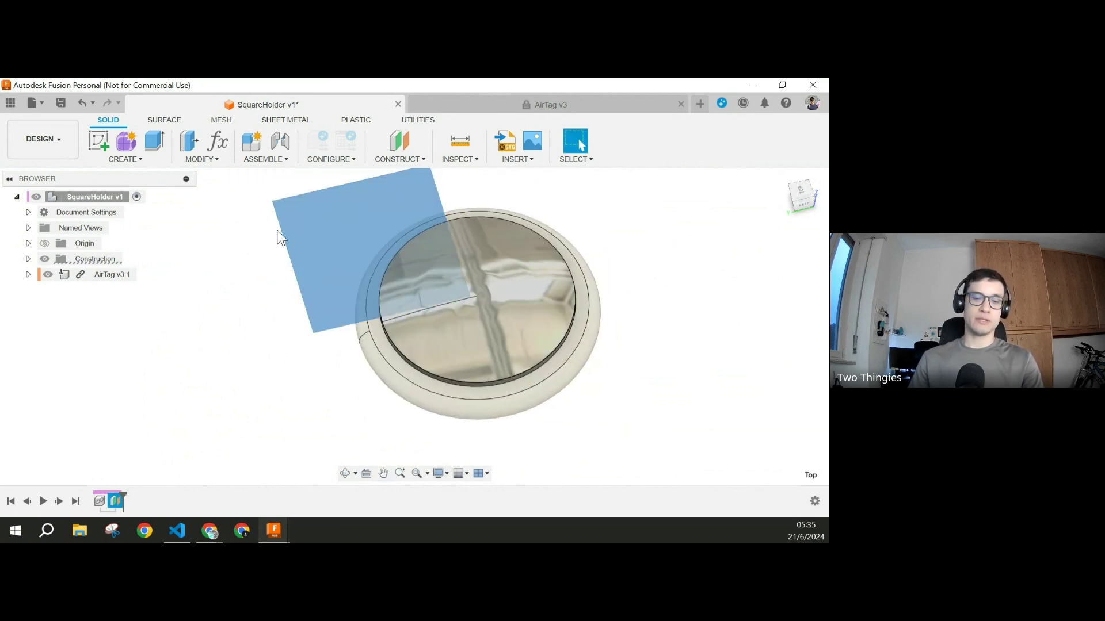
key(Escape)
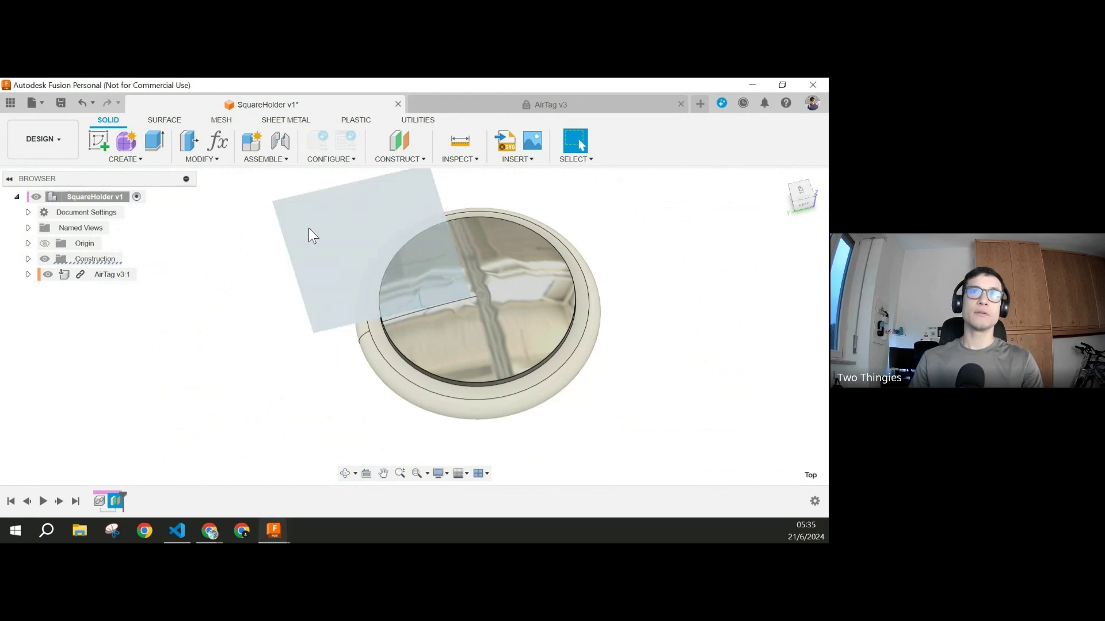
key(s)
click(382, 267)
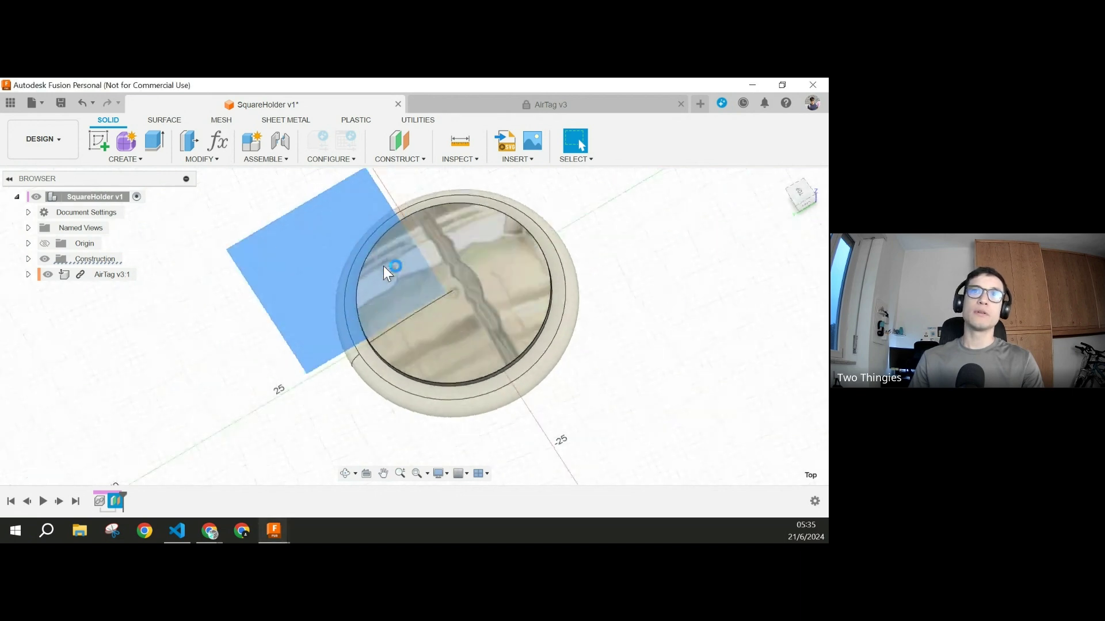
mouse_move(461, 364)
middle_down()
mouse_move(481, 291)
mouse_move(473, 350)
middle_up()
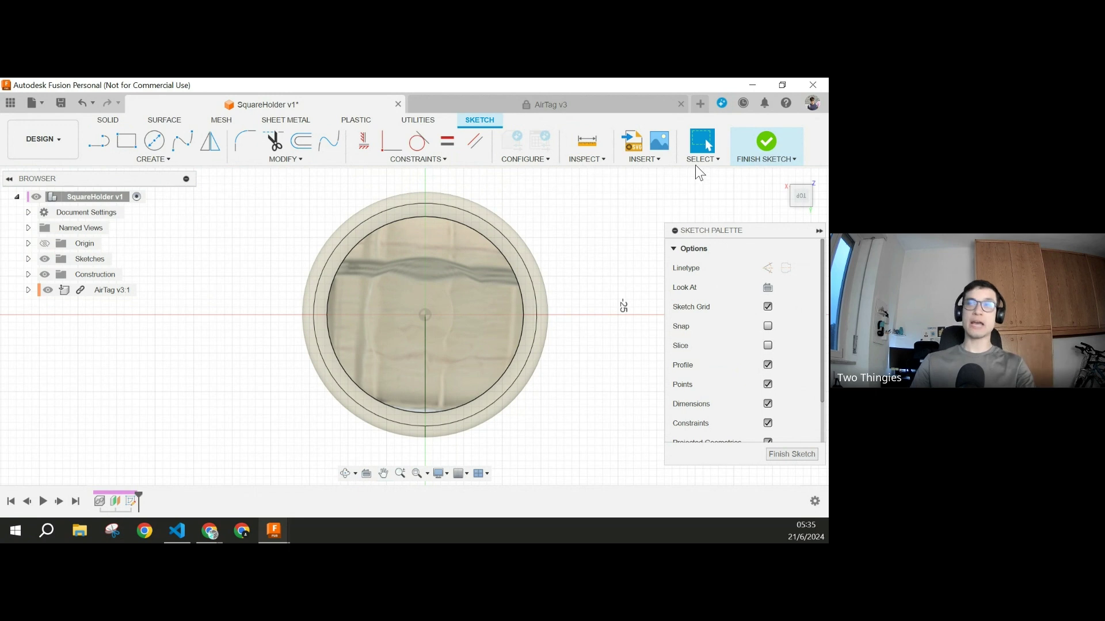
click(768, 144)
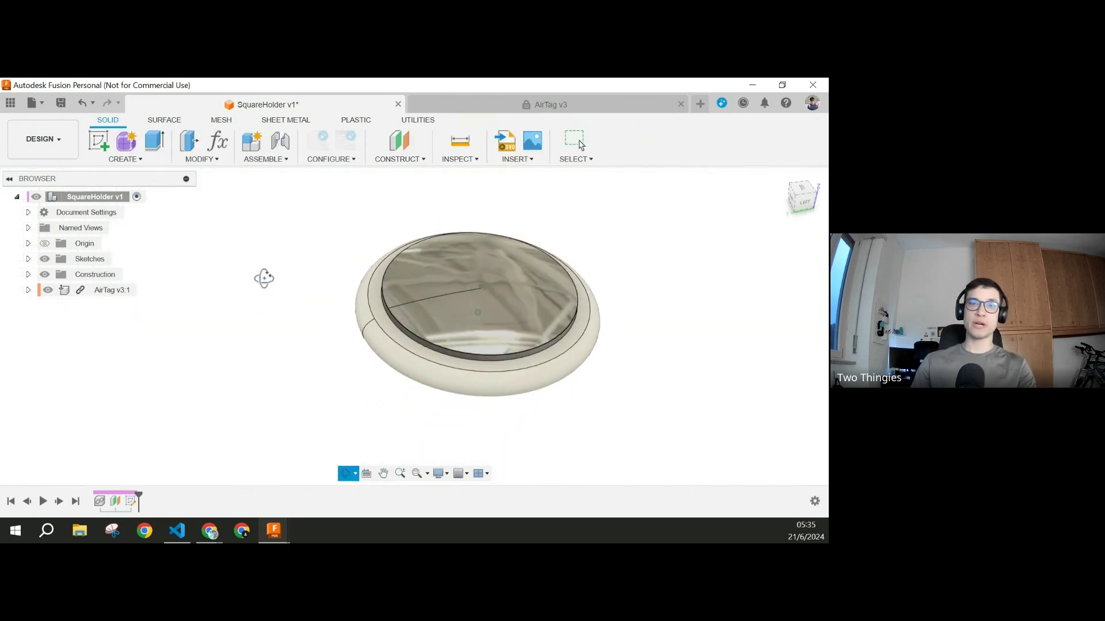
Step: Find the solid Shell command in the design shortcuts search and pin it to the shortcut box
key(s)
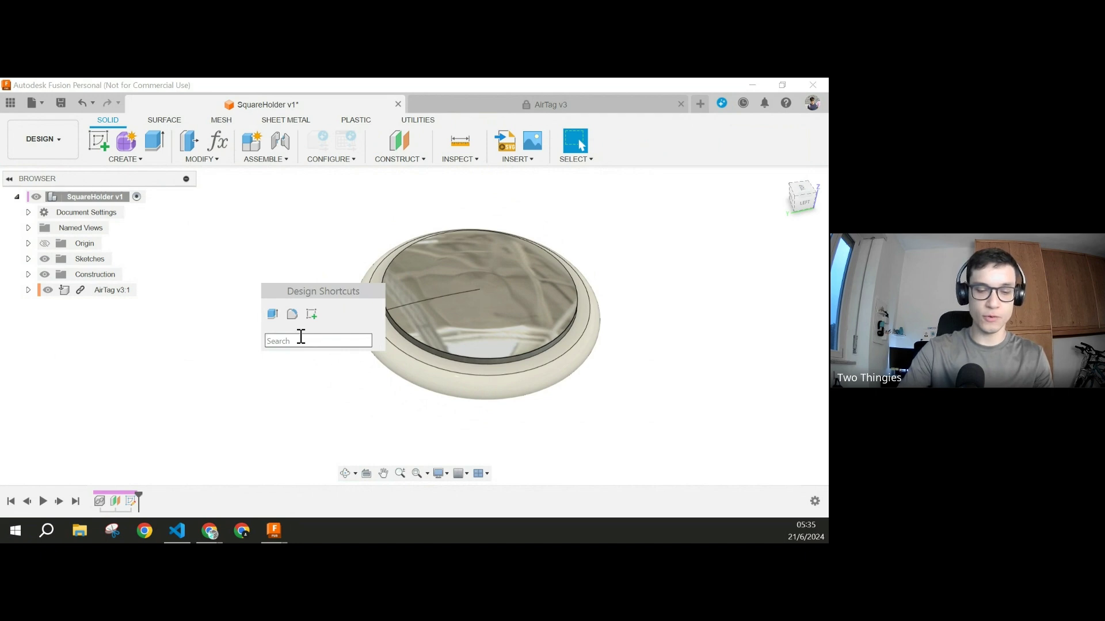
text(she)
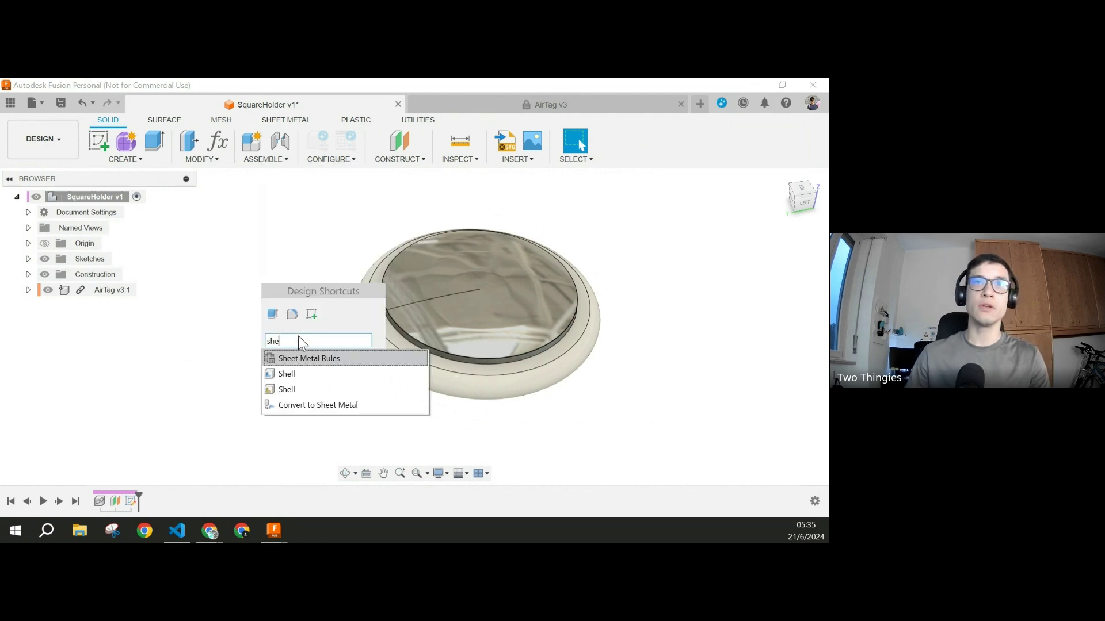
click(421, 373)
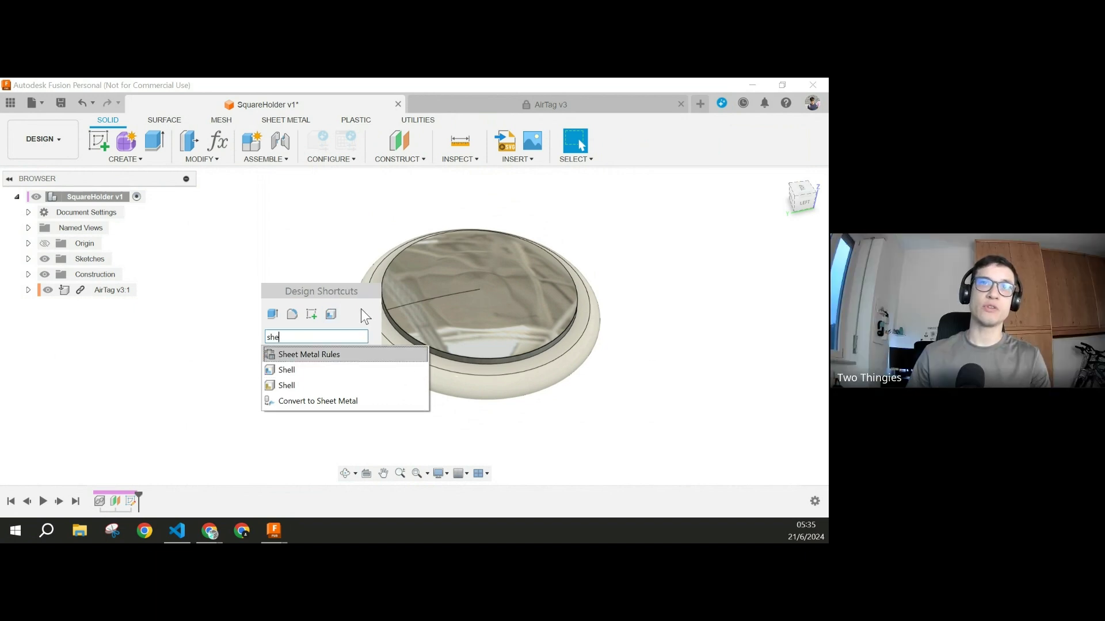
click(305, 250)
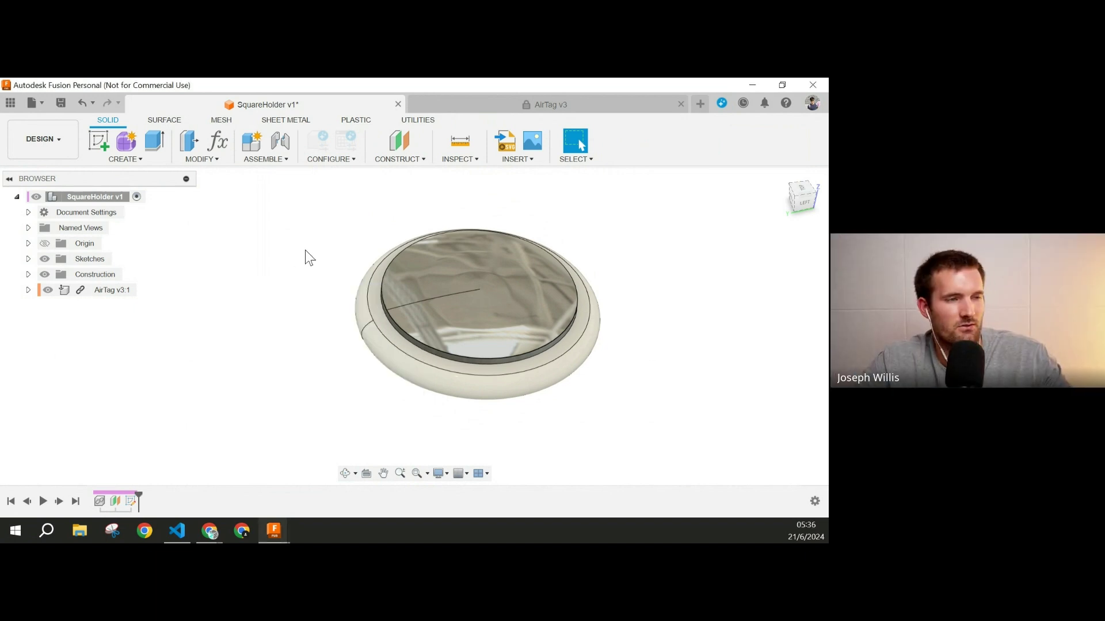
middle_drag(507, 326, 448, 334)
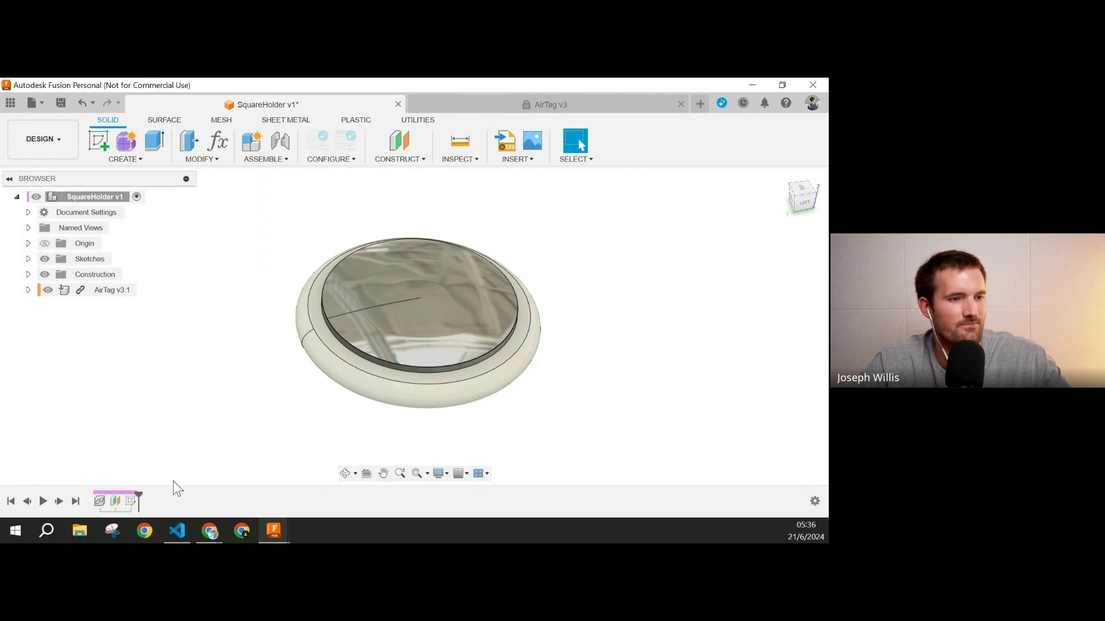
Step: Reopen the sketch on the Top plane and project the AirTag cap's circular edge into it with a projection link
right_click(130, 499)
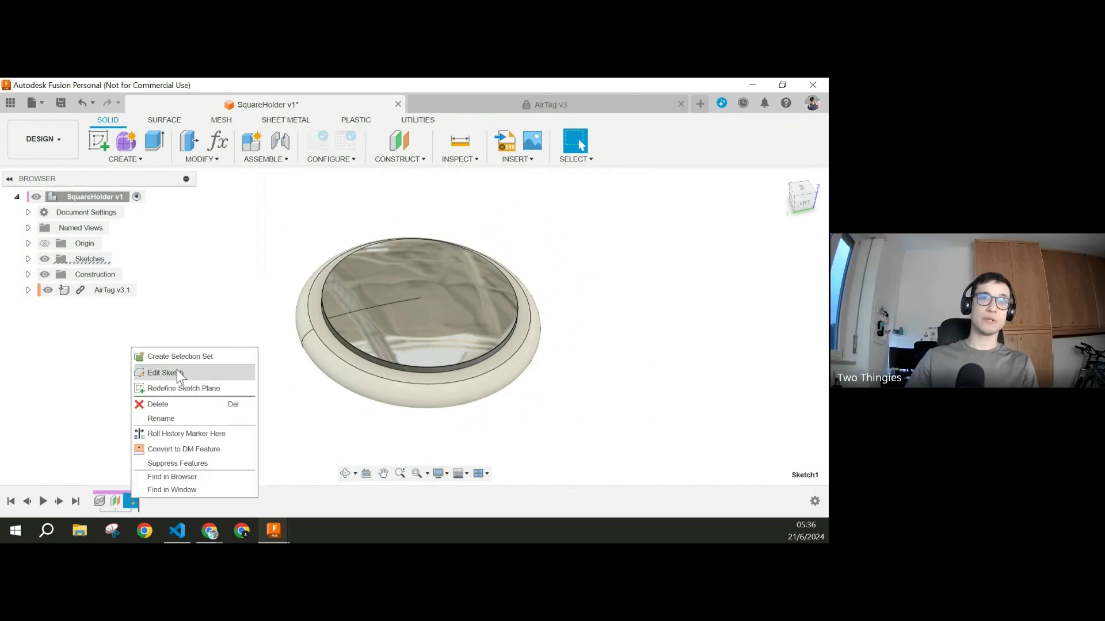
click(178, 372)
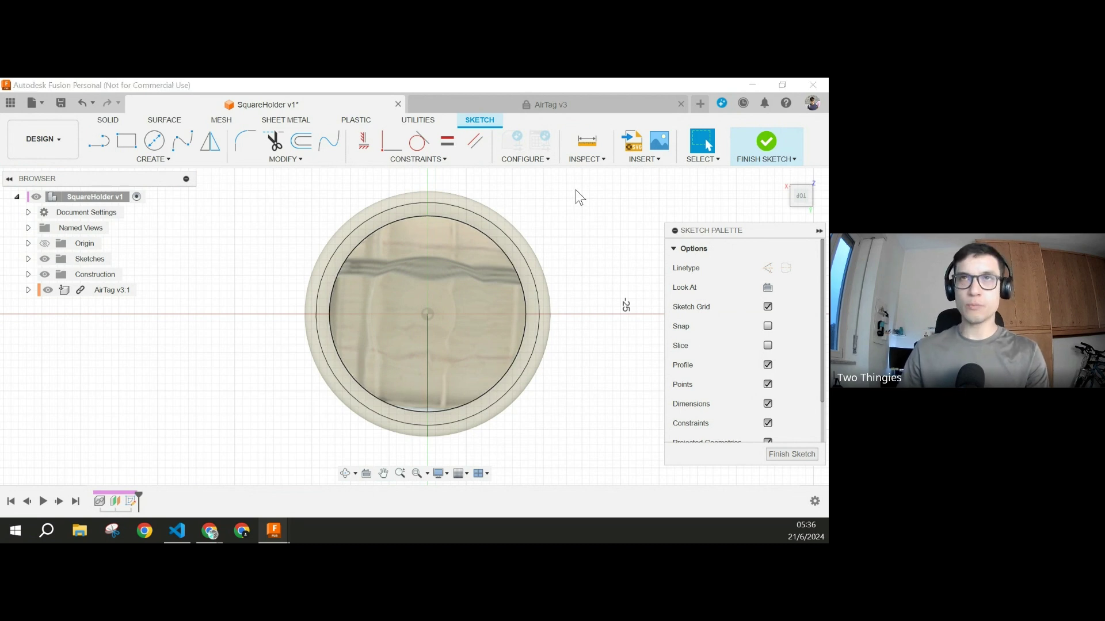
key(p)
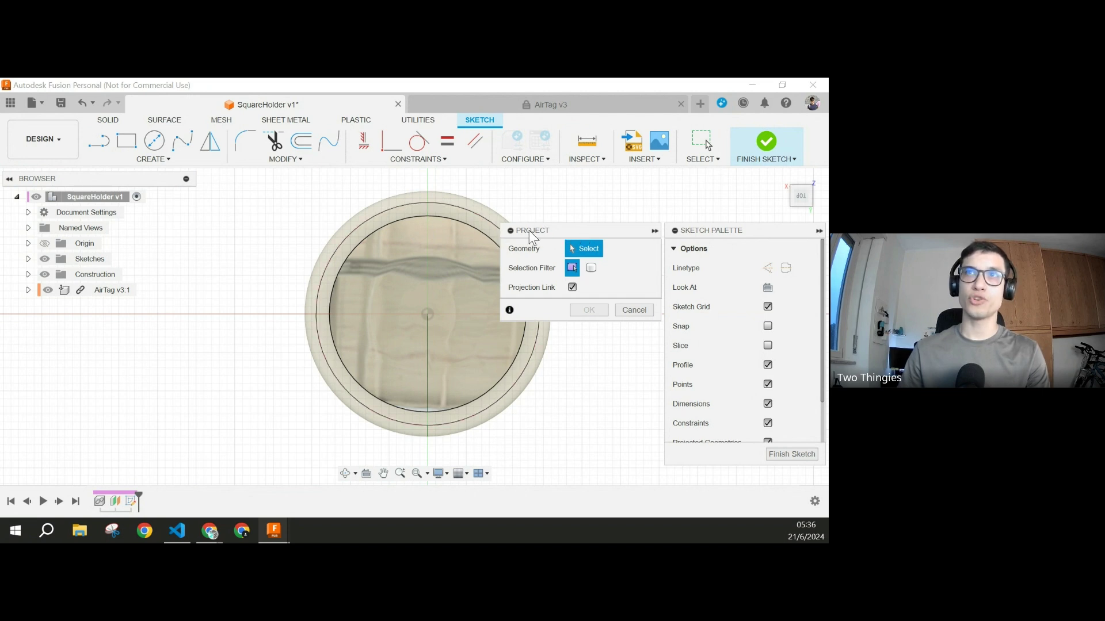
click(594, 268)
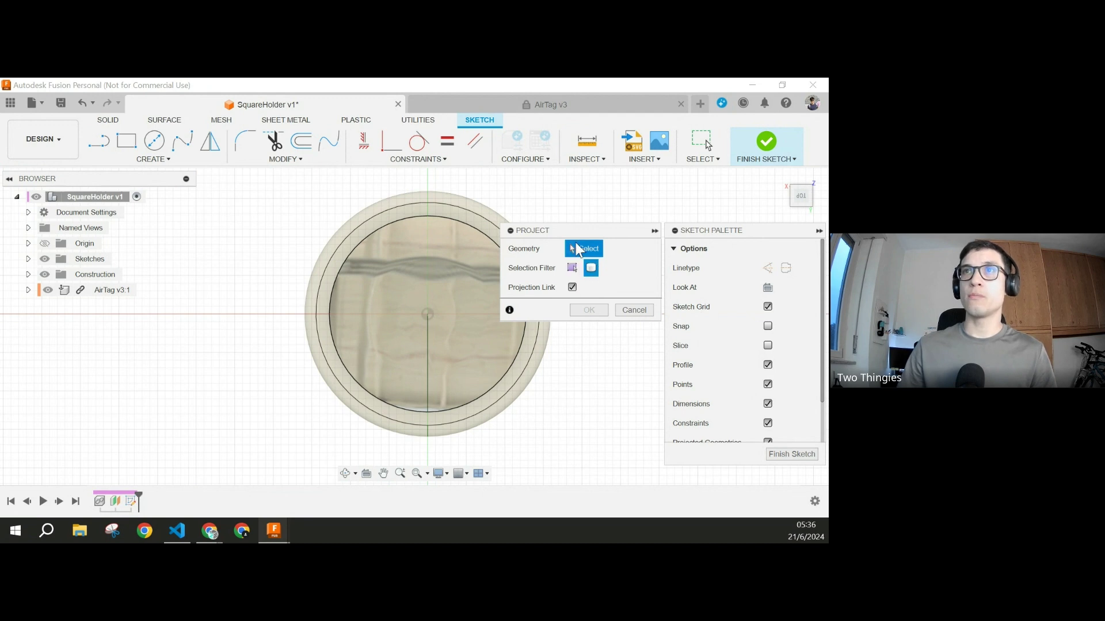
click(571, 268)
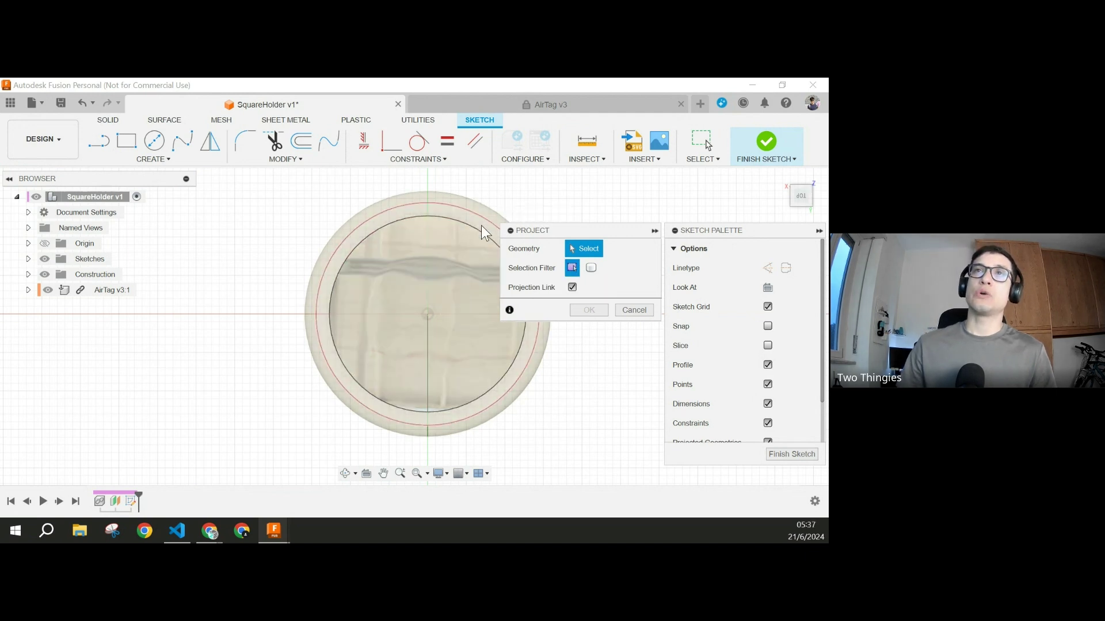
scroll(481, 226, up, 10)
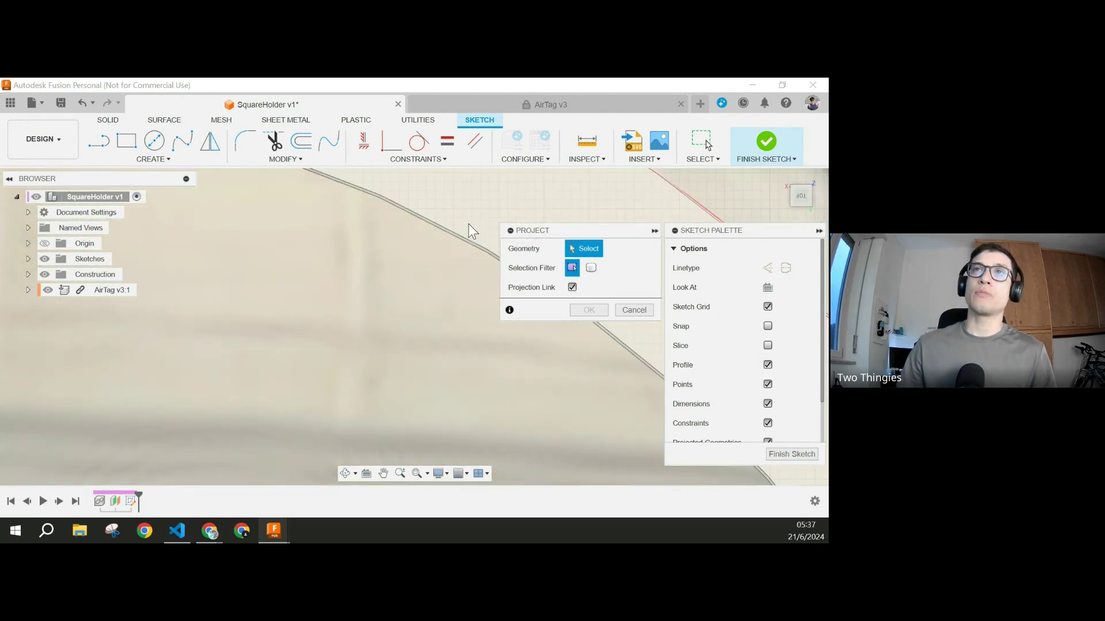
scroll(468, 224, up, 2)
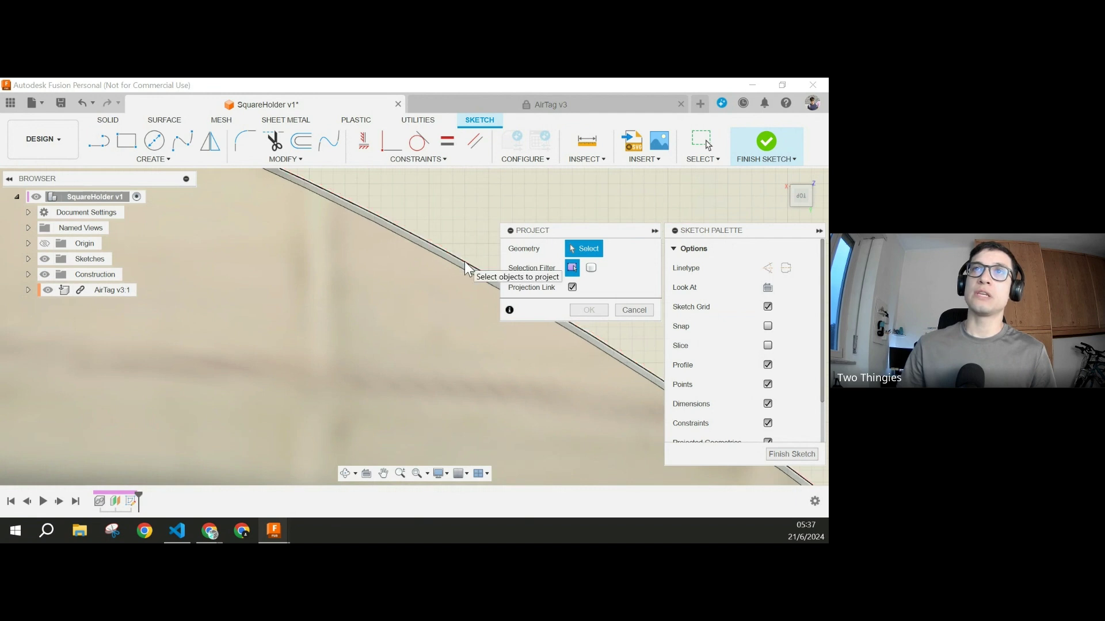
click(464, 262)
scroll(464, 261, down, 4)
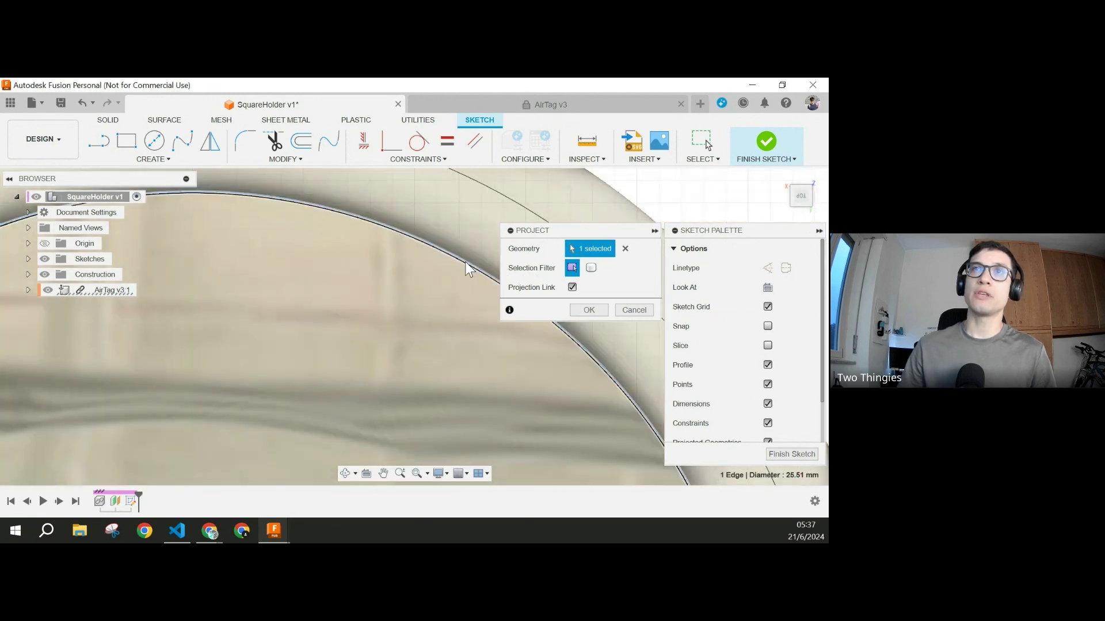
scroll(465, 261, down, 8)
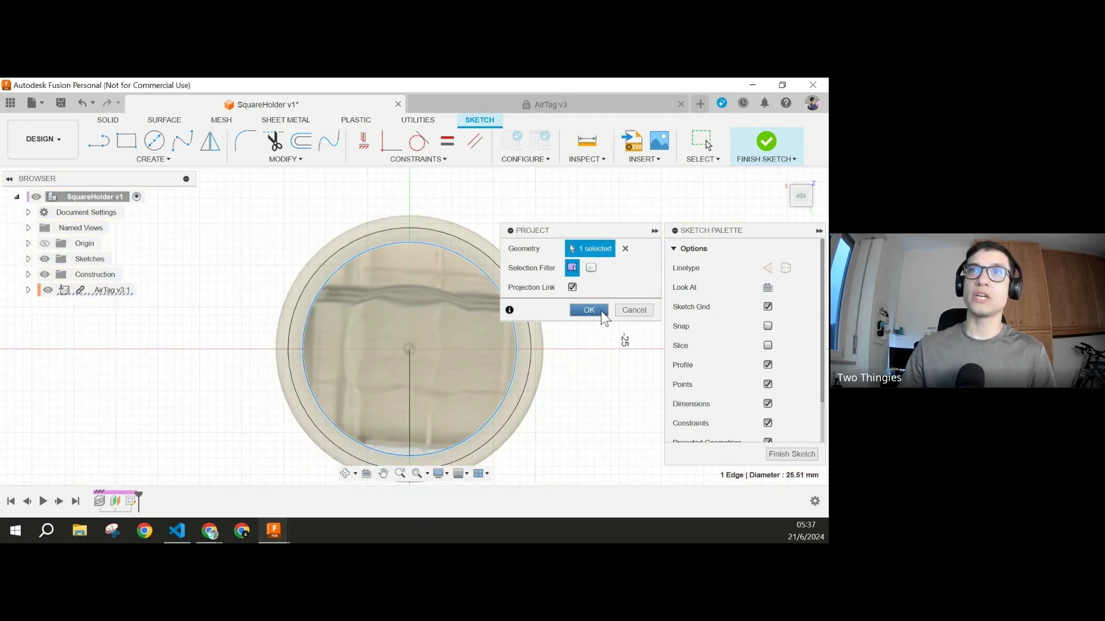
click(599, 311)
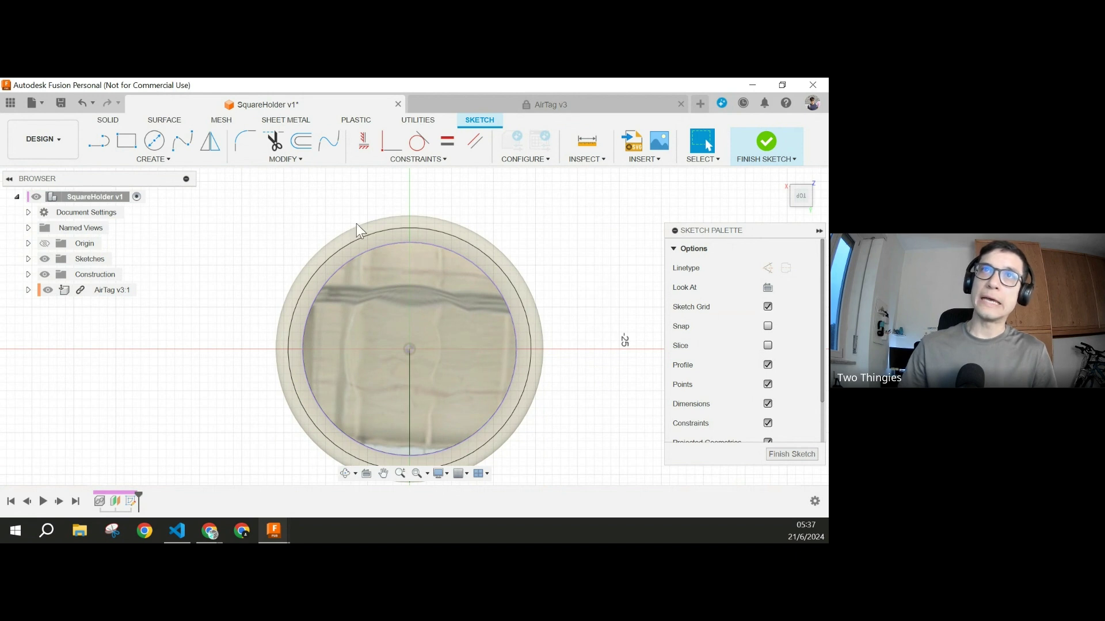
Step: Project the whole AirTag body into the sketch using the bodies selection filter to capture its outer outline
key(p)
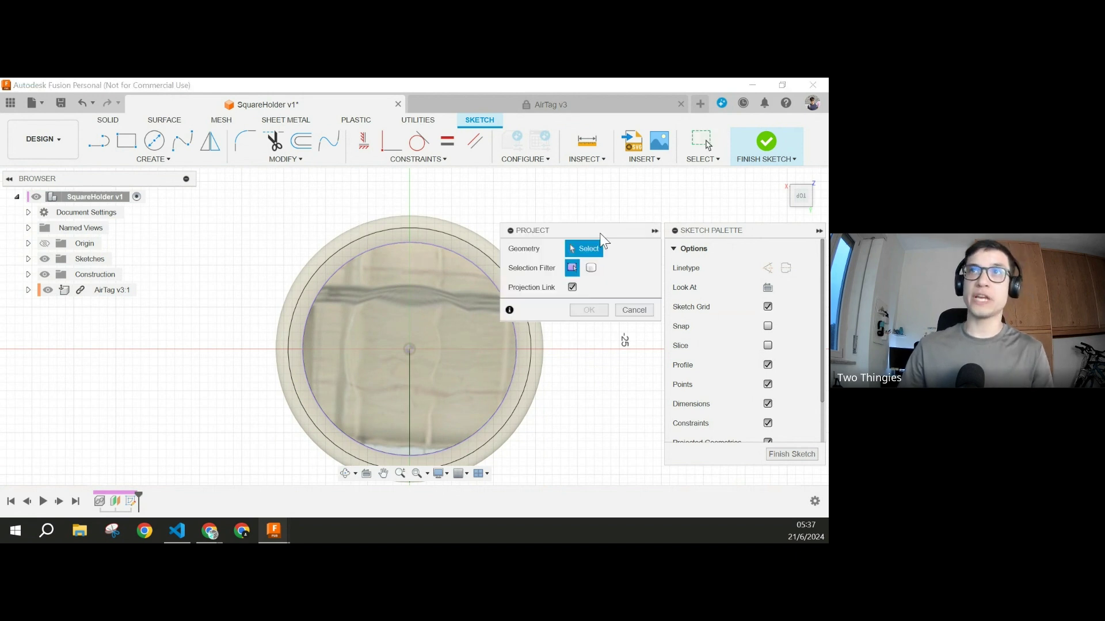
click(591, 267)
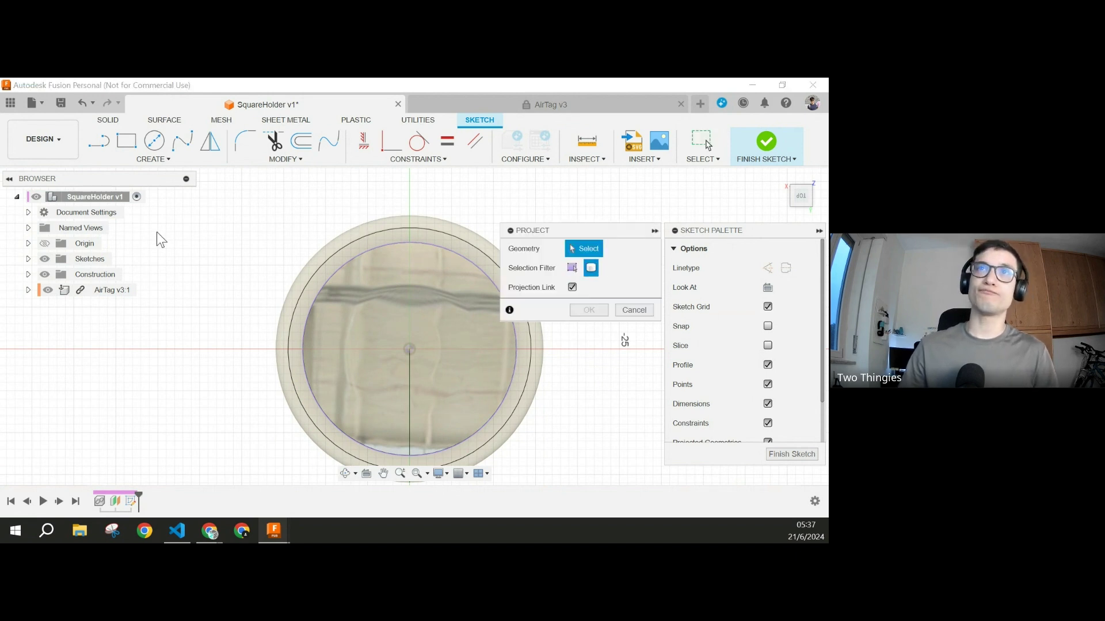
click(433, 222)
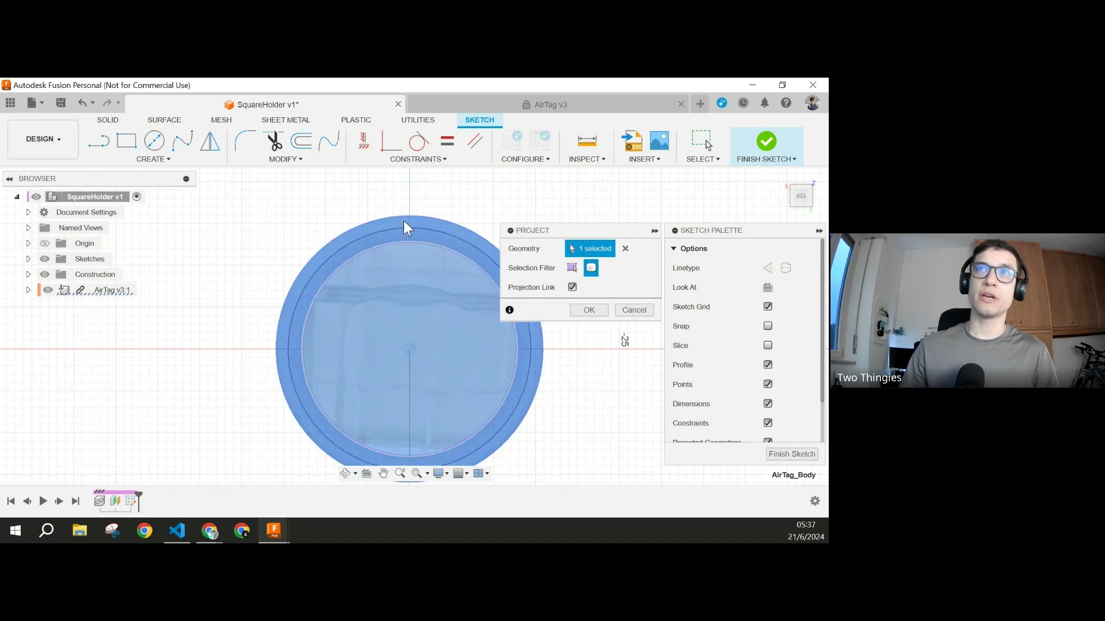
click(595, 311)
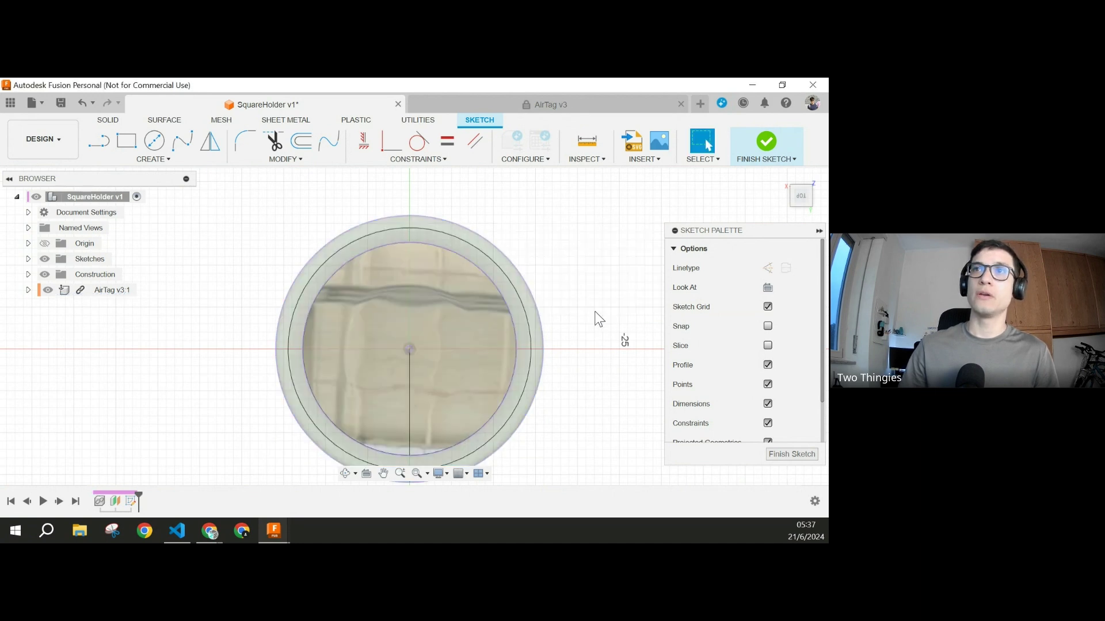
middle_drag(372, 301, 394, 265)
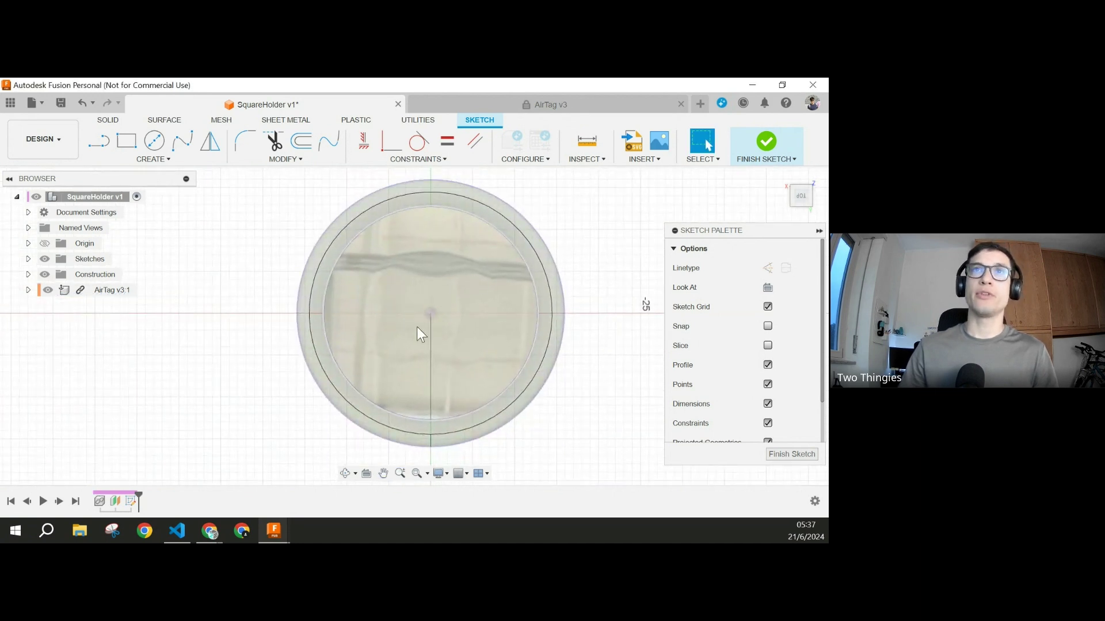
Step: Hide the AirTag component and examine the two projected circles in the sketch
click(48, 289)
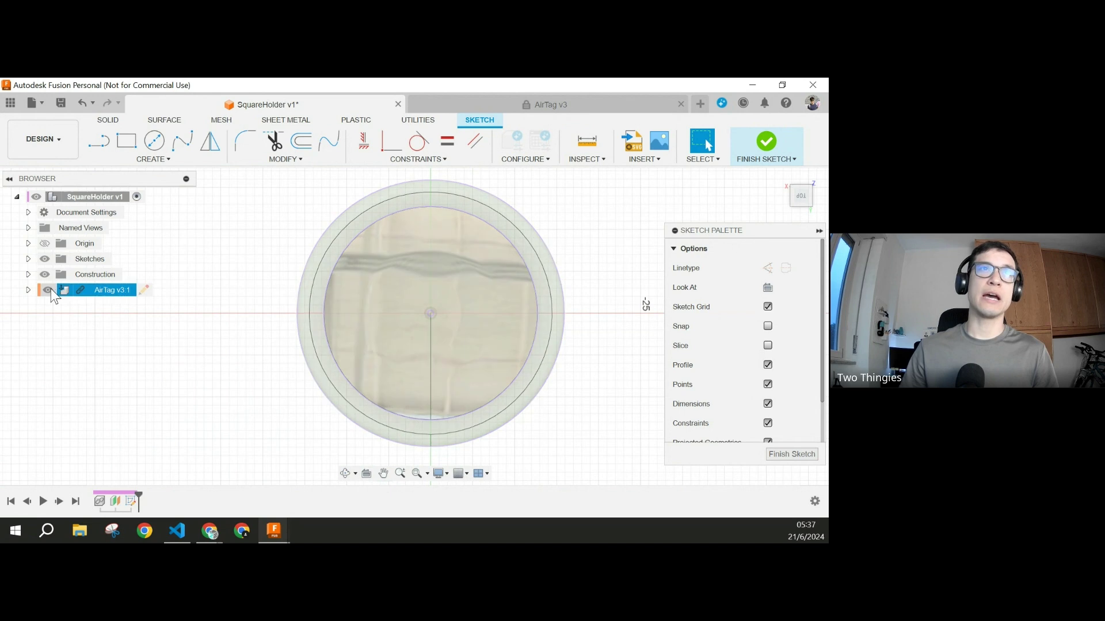
scroll(367, 216, up, 5)
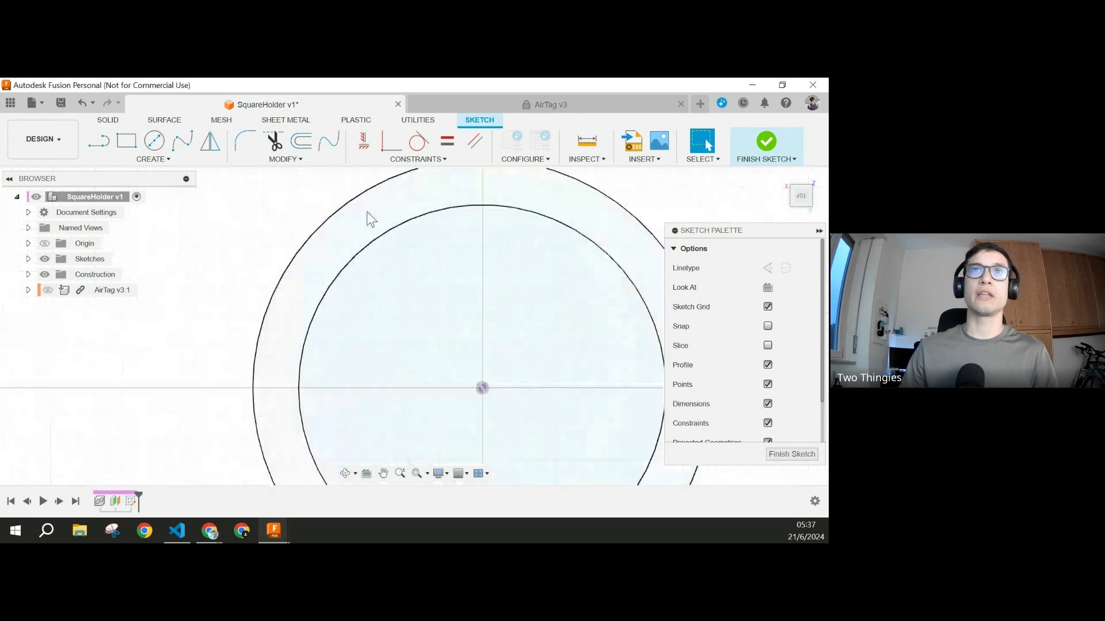
scroll(418, 230, up, 2)
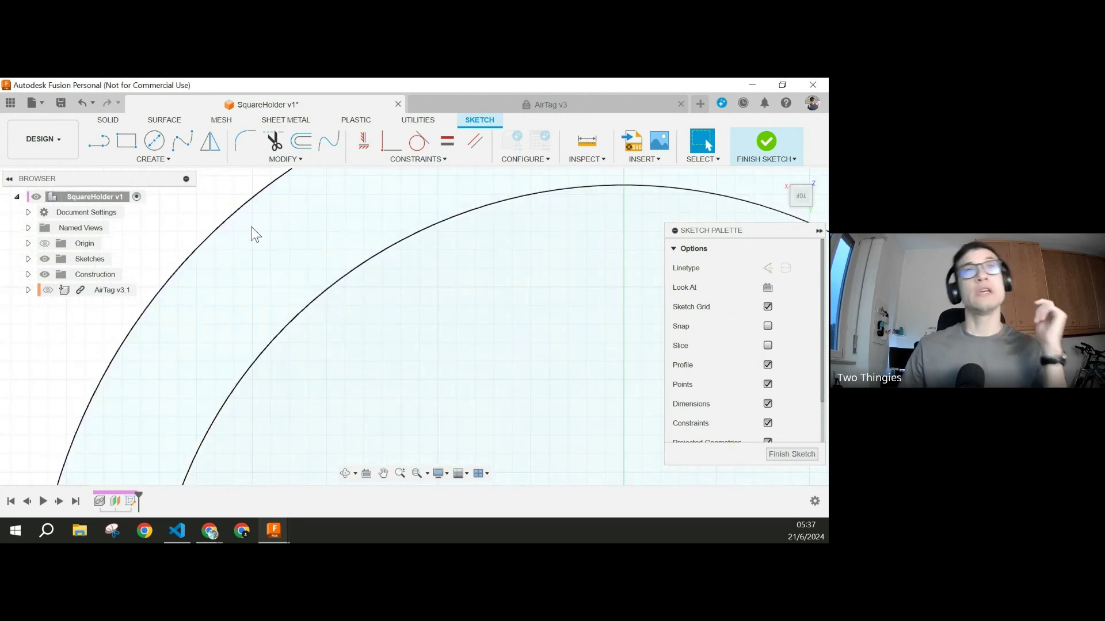
scroll(501, 246, down, 5)
mouse_move(512, 274)
middle_down()
mouse_move(434, 261)
mouse_move(444, 278)
middle_up()
scroll(444, 283, down, 2)
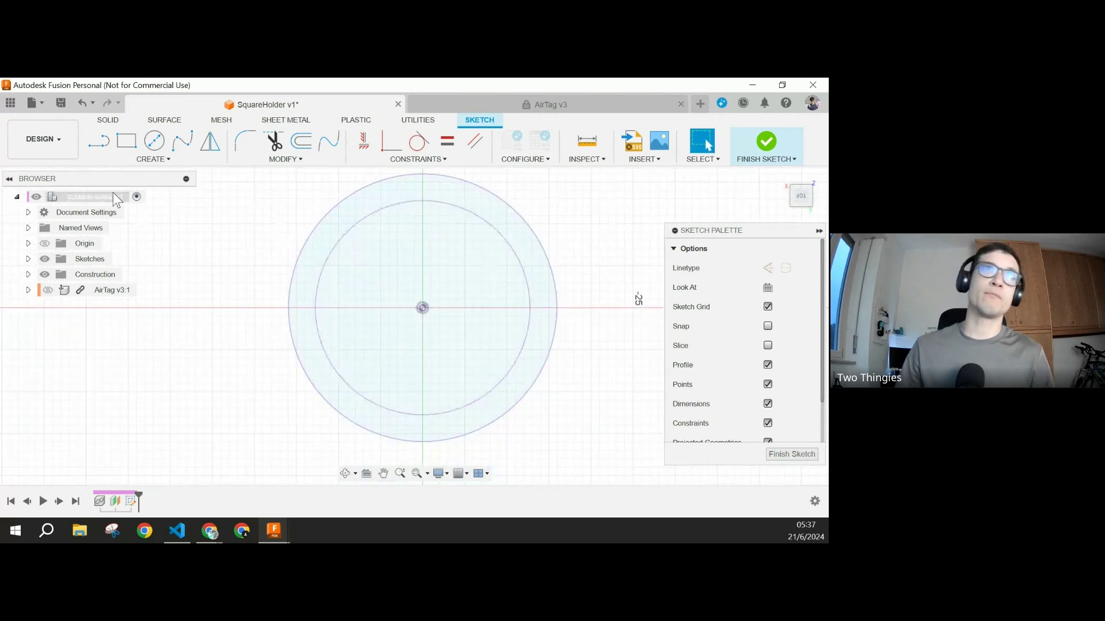
Step: Create a user parameter named clearance in millimetres with the expression 0.15
click(108, 120)
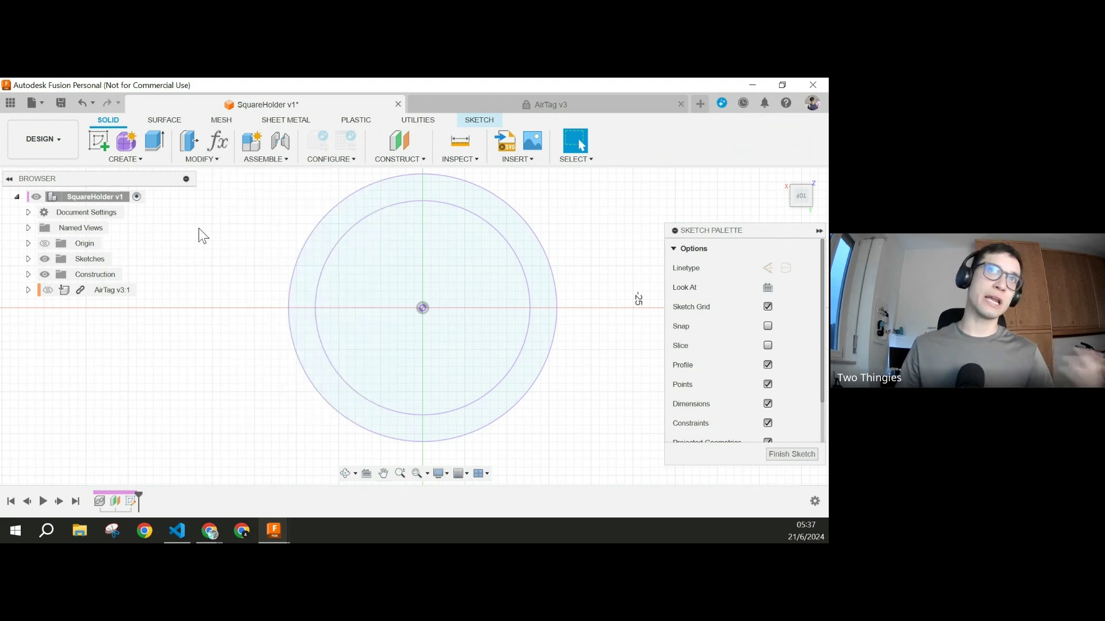
click(219, 145)
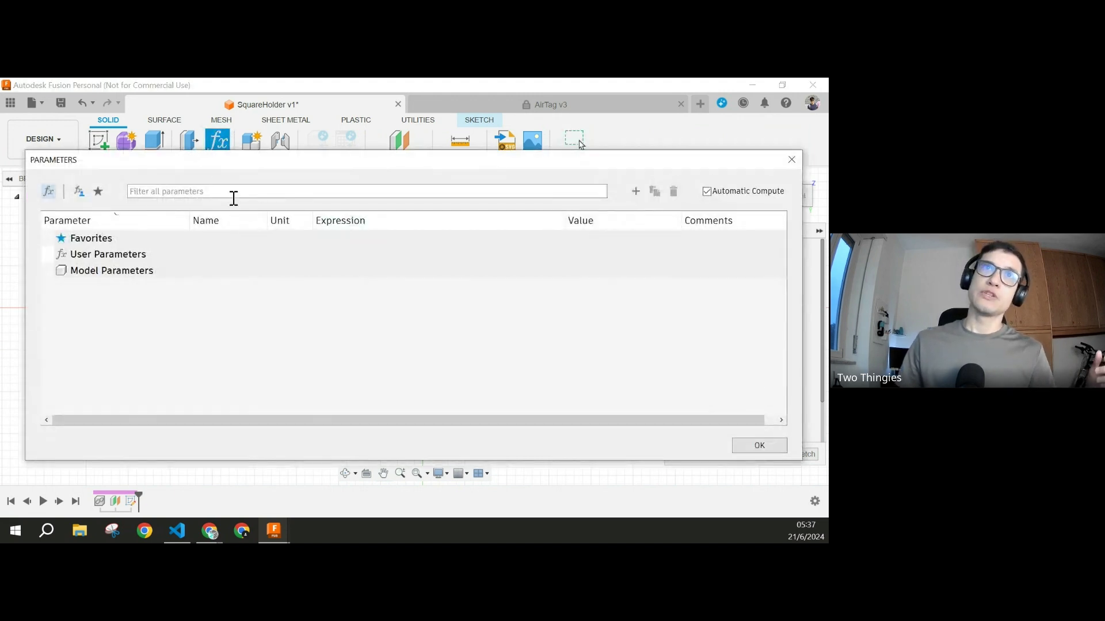
drag(275, 184, 295, 264)
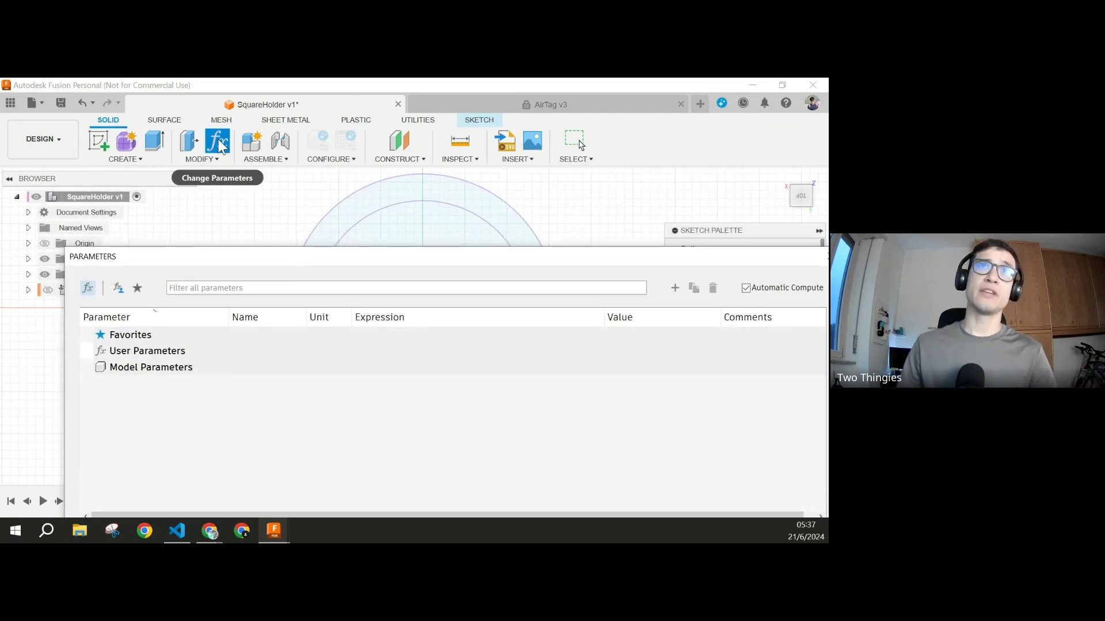
mouse_move(343, 246)
mouse_down()
mouse_move(237, 128)
mouse_move(338, 130)
mouse_move(362, 144)
mouse_move(300, 143)
mouse_up()
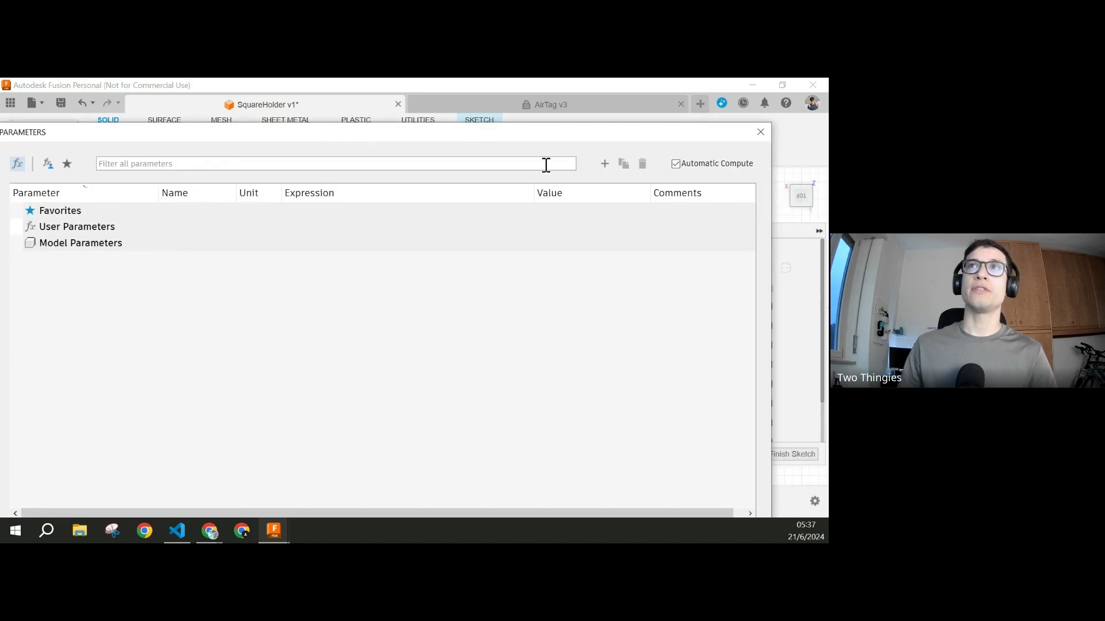
click(603, 166)
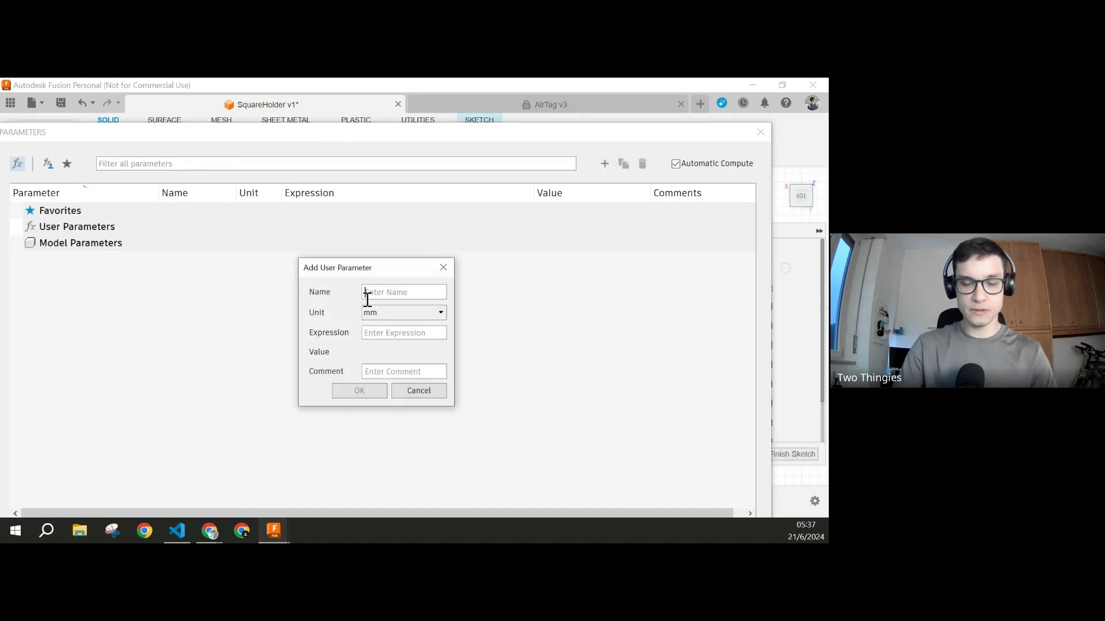
text(clea)
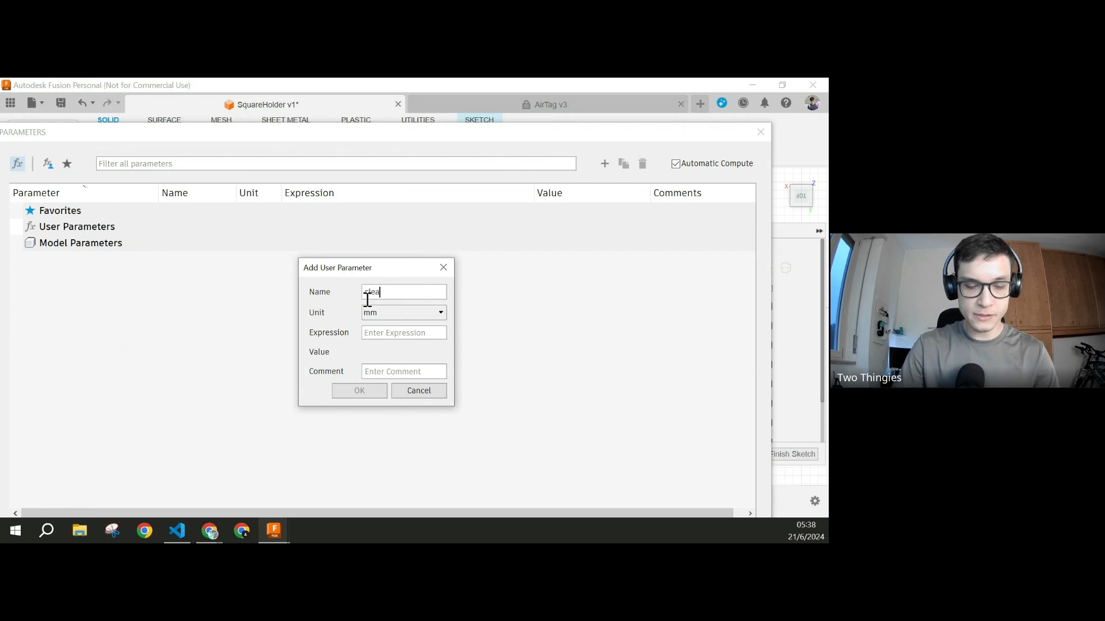
text(rance)
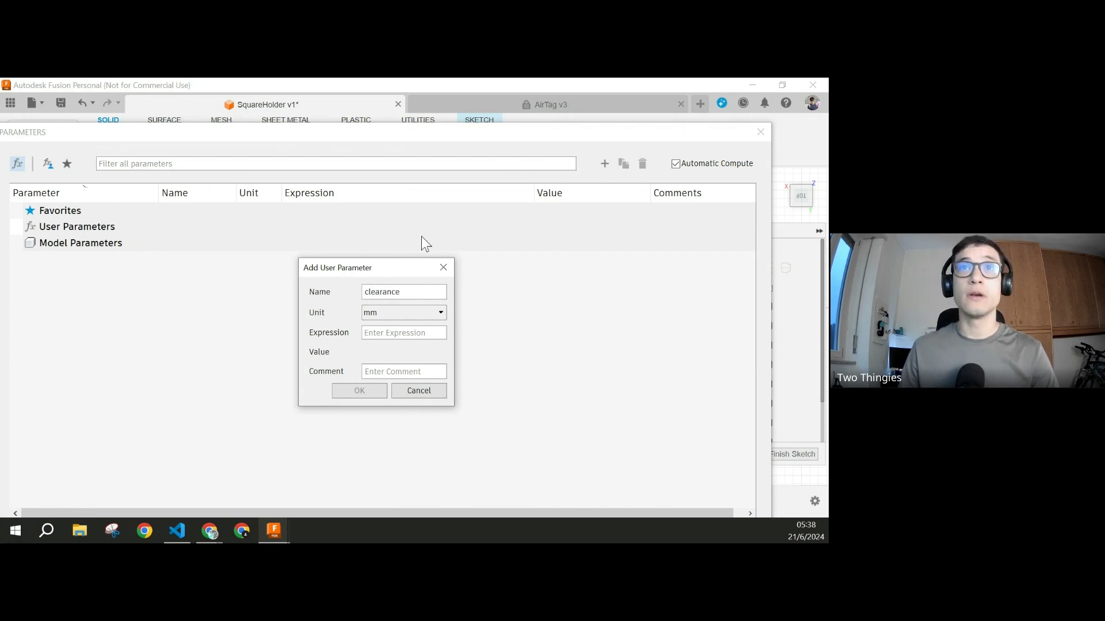
click(418, 332)
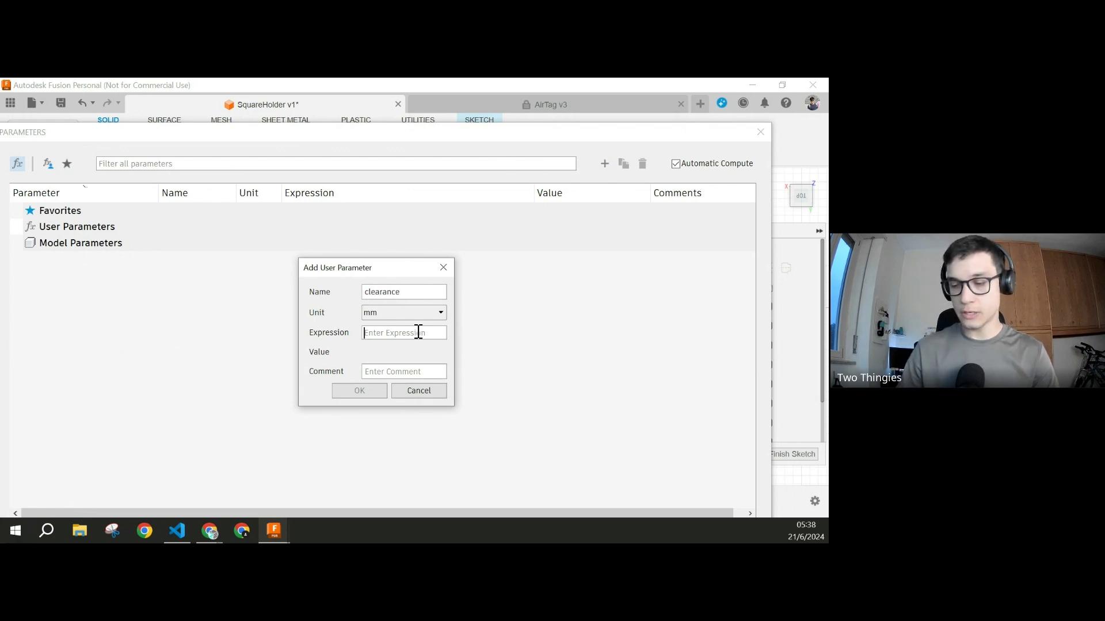
text(0.15)
key(Return)
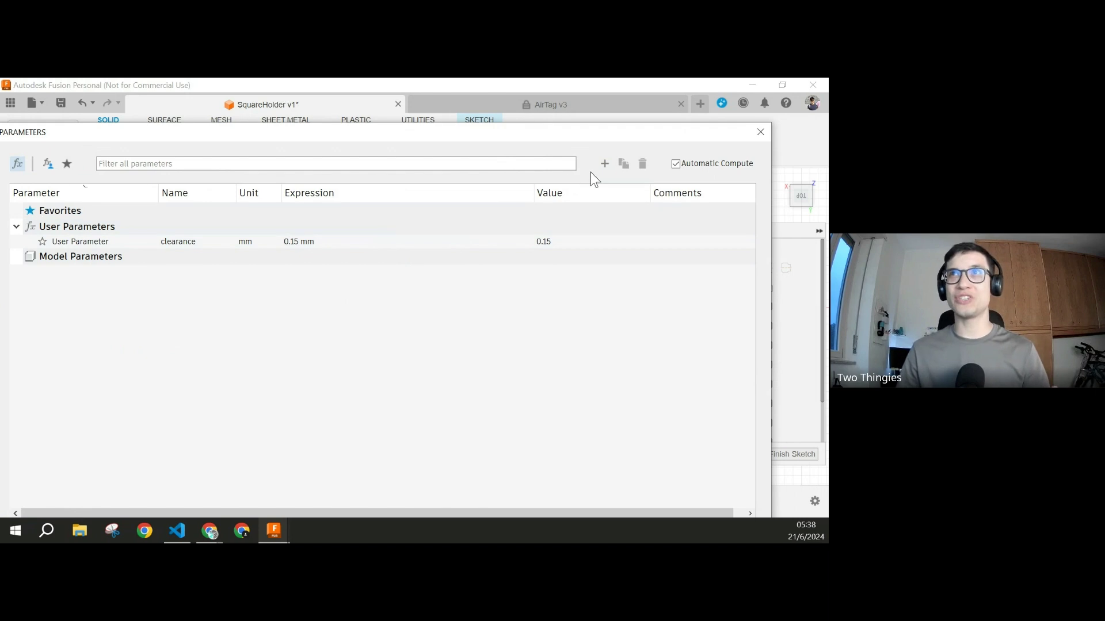
Step: Add a second user parameter named wall_thickness with the expression 1.6 mm and close the parameters dialog
click(604, 164)
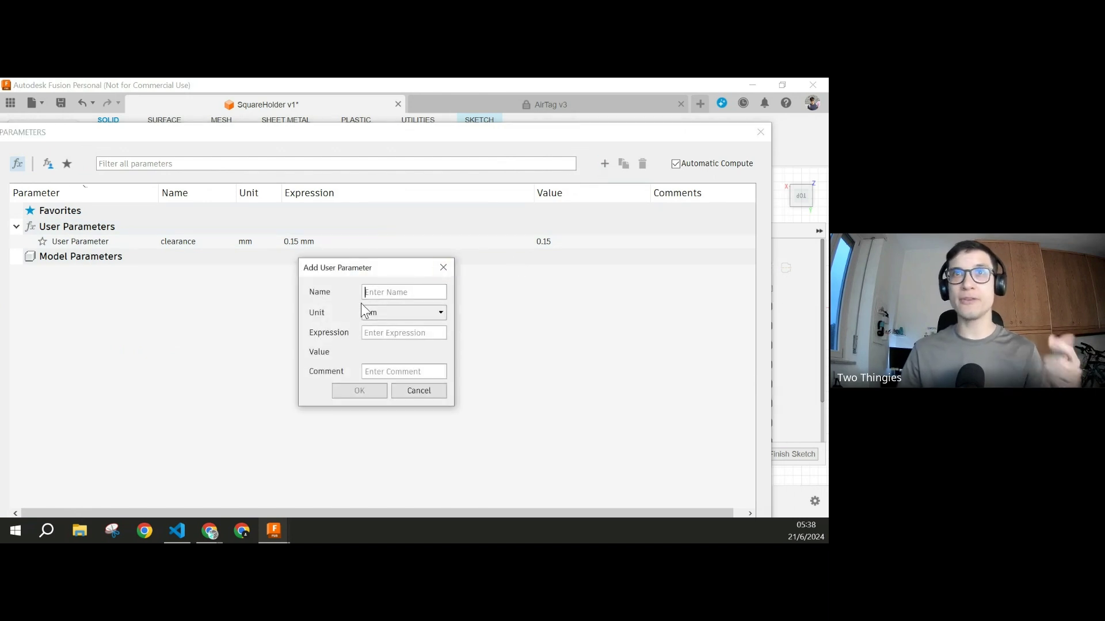
text(wall)
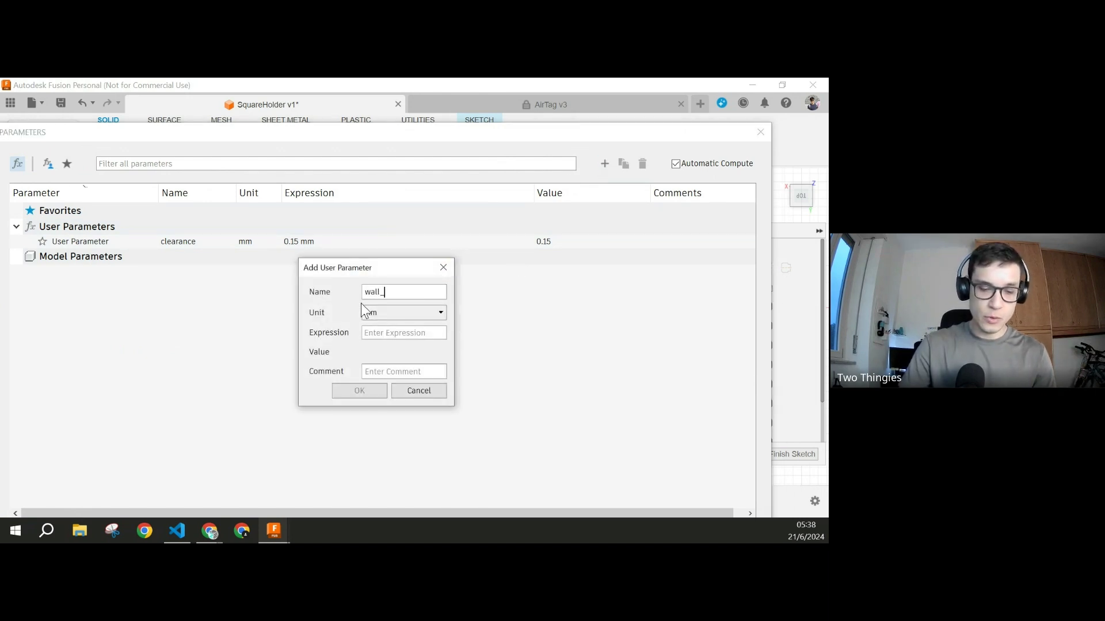
text(_thickne)
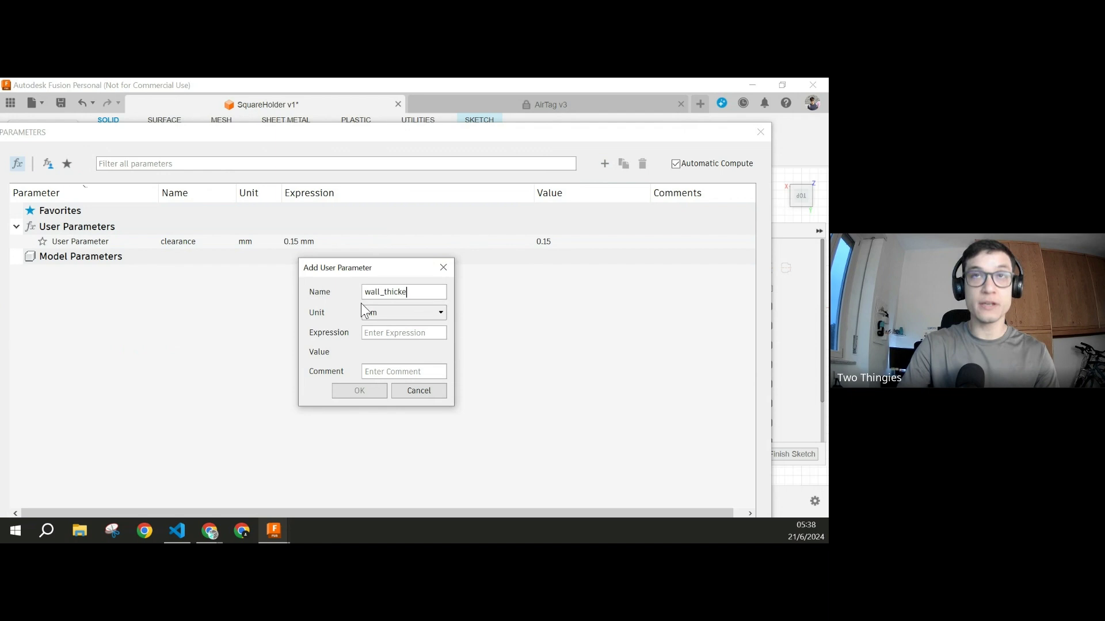
text(ss)
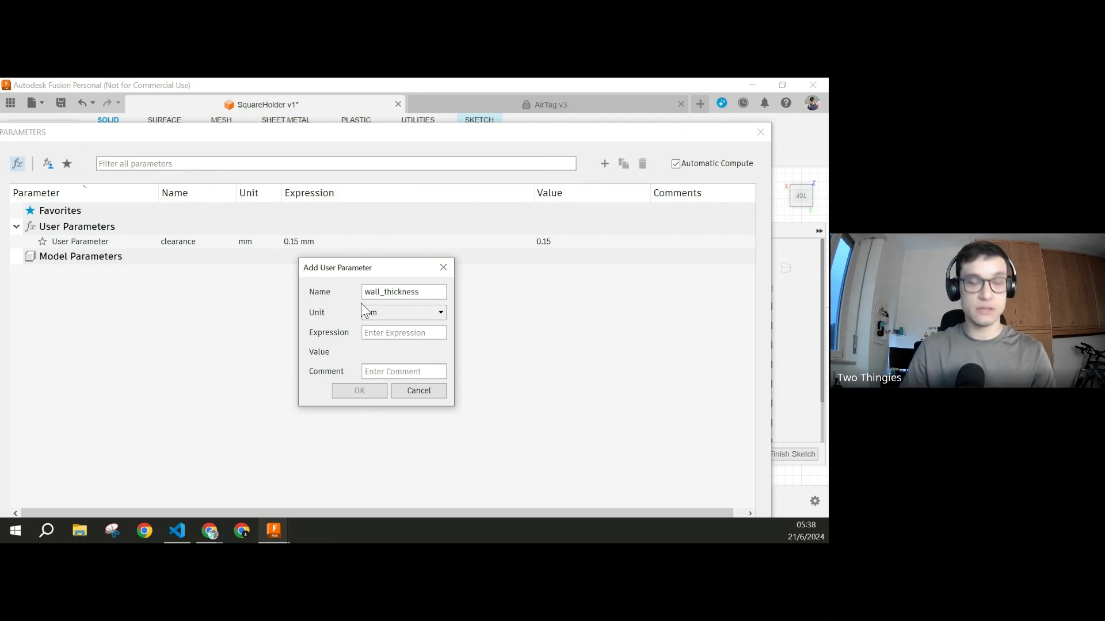
key(Tab)
key(Tab)
text(1.6)
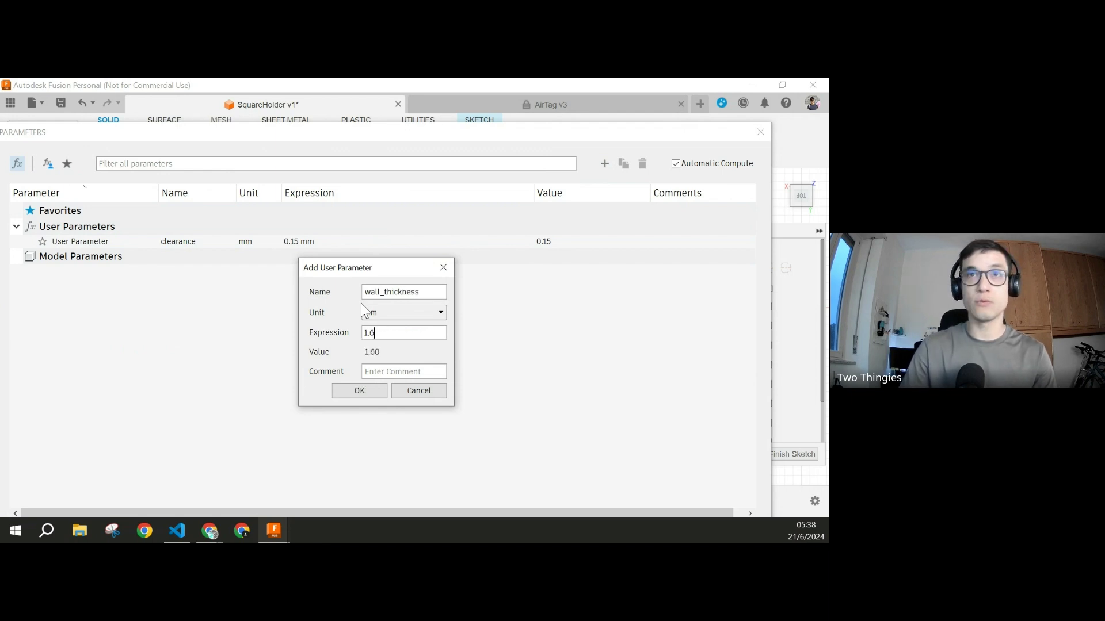
key(Return)
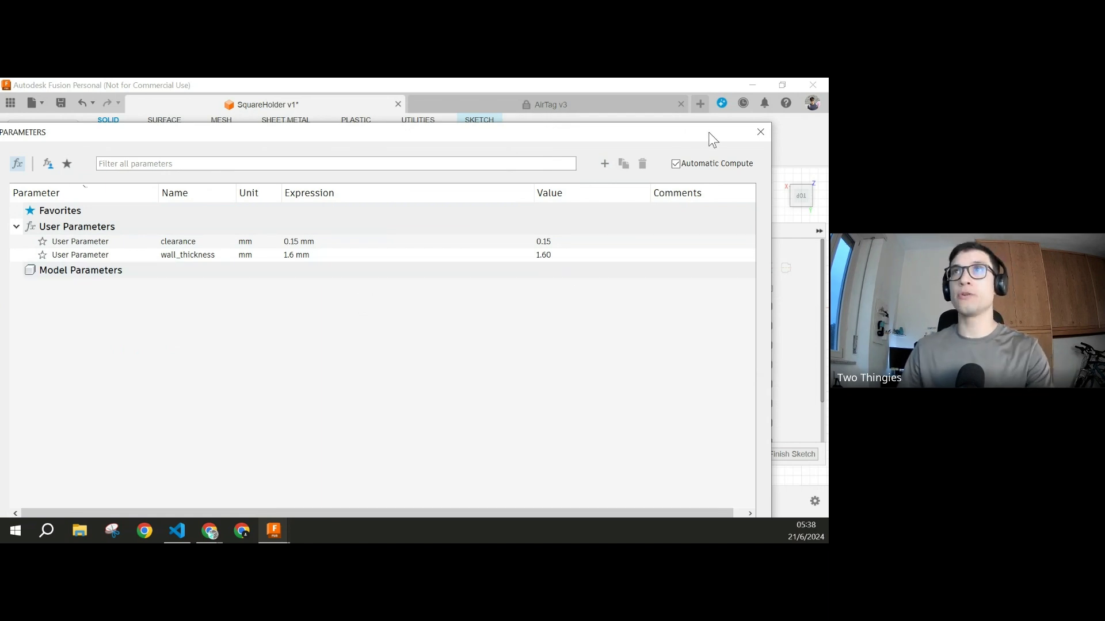
drag(709, 133, 653, 94)
click(671, 501)
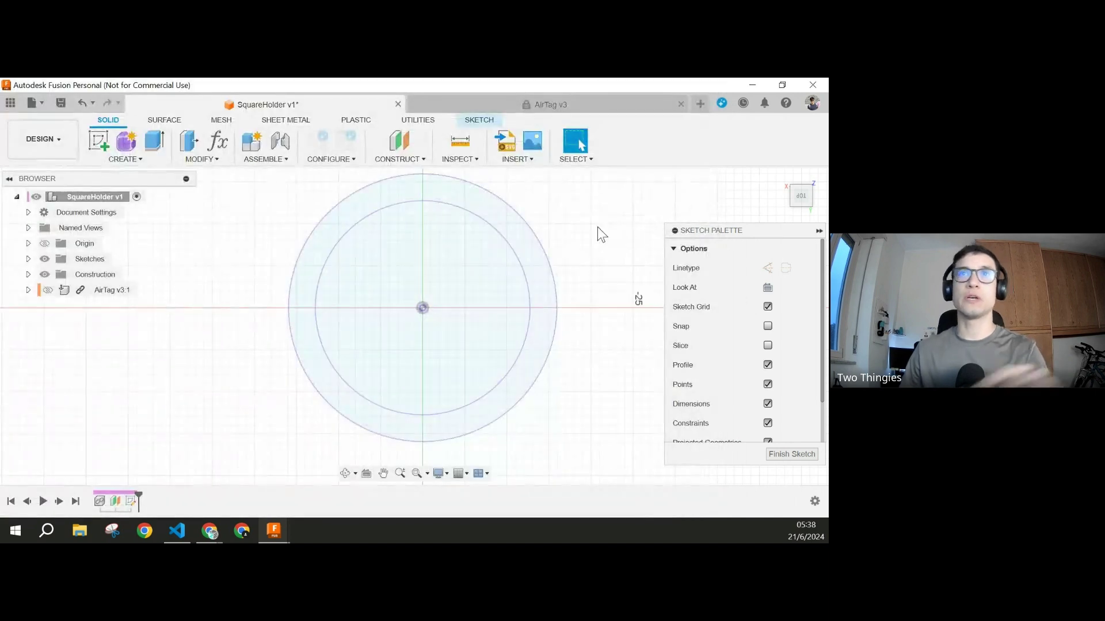
Step: Try a center rectangle about 23.6 mm high around the projected circles' shared center, start a tangent constraint on its side, and undo the rectangle
middle_drag(602, 224, 570, 257)
scroll(378, 350, down, 3)
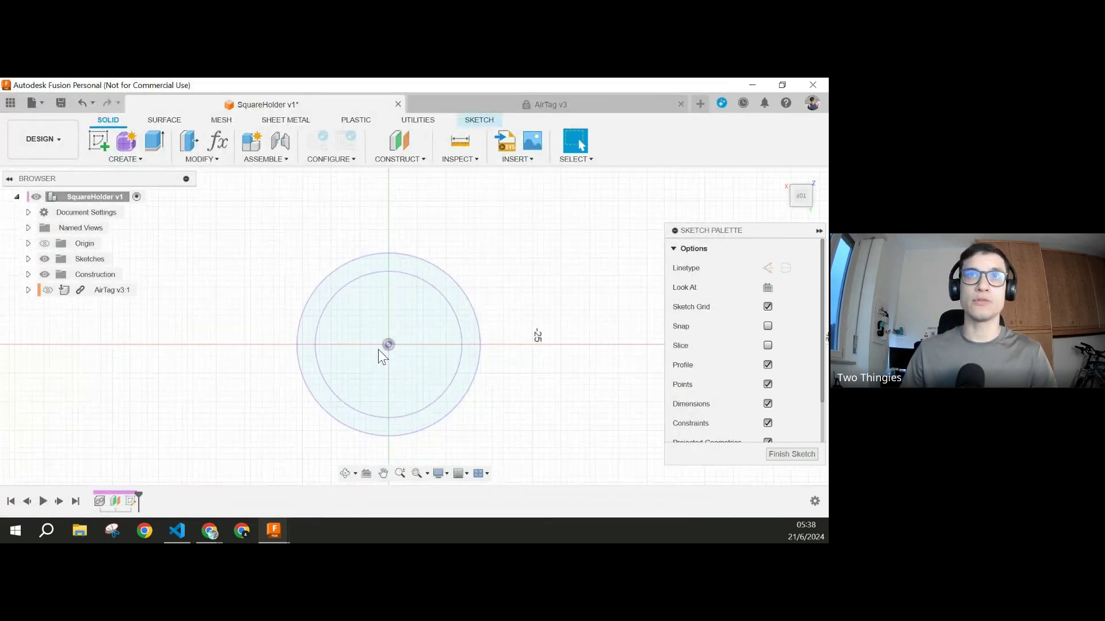
scroll(380, 349, up, 6)
scroll(424, 336, down, 3)
scroll(424, 336, down, 1)
middle_drag(424, 336, 422, 306)
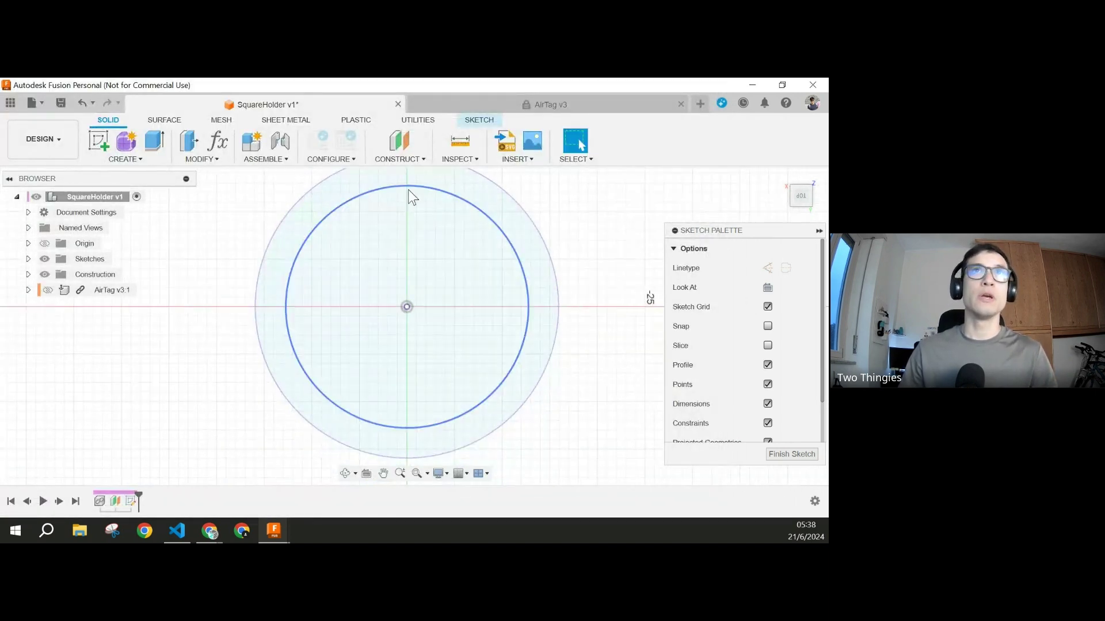
click(482, 122)
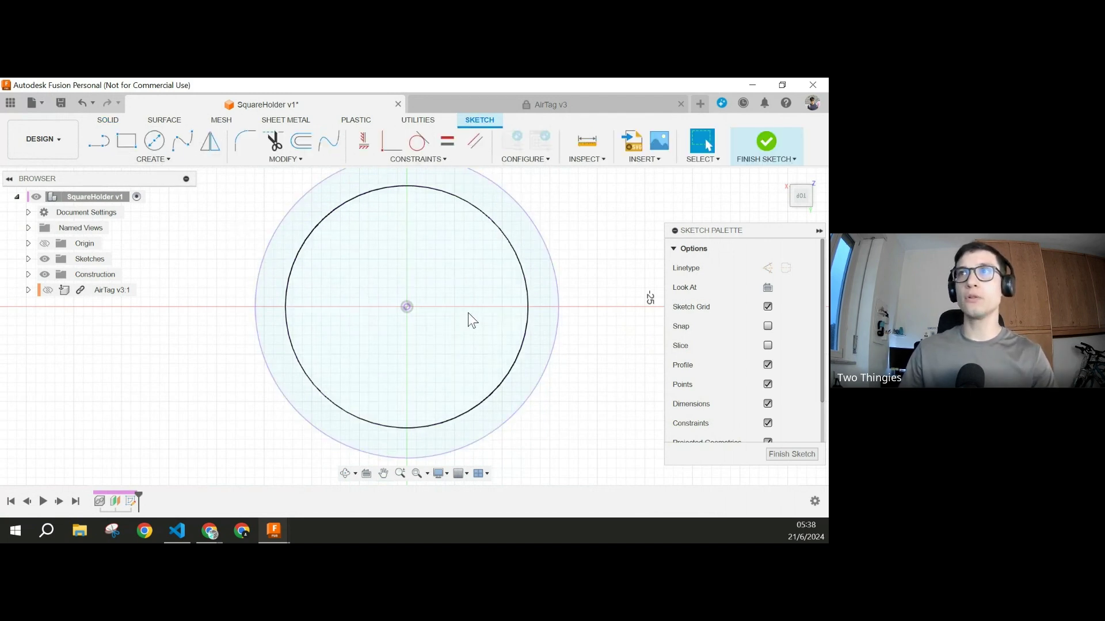
key(r)
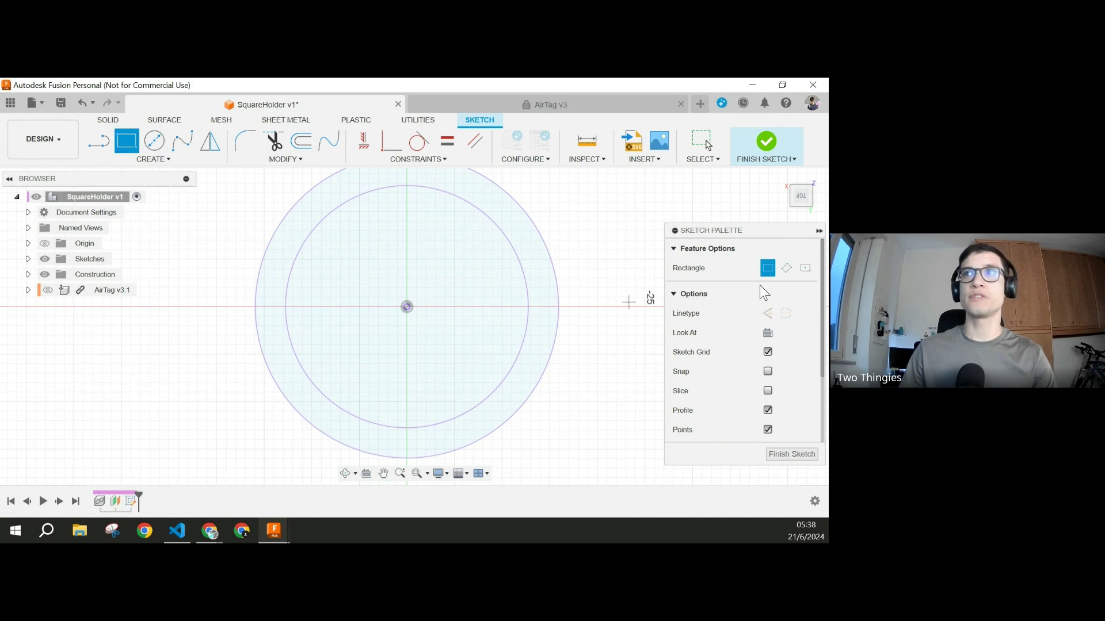
click(805, 268)
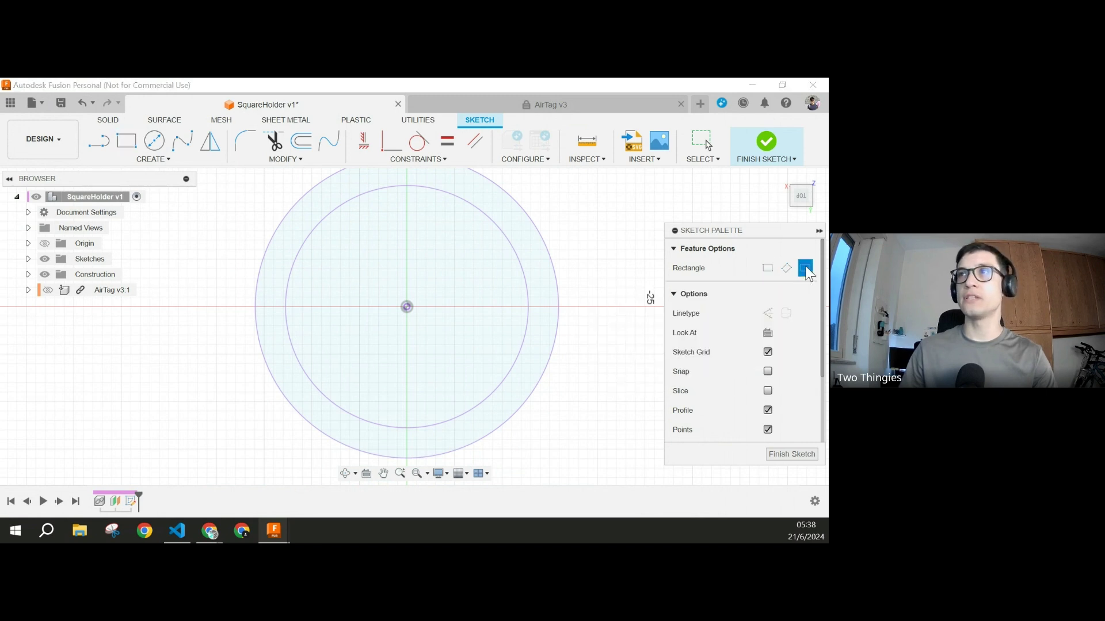
click(406, 308)
click(248, 195)
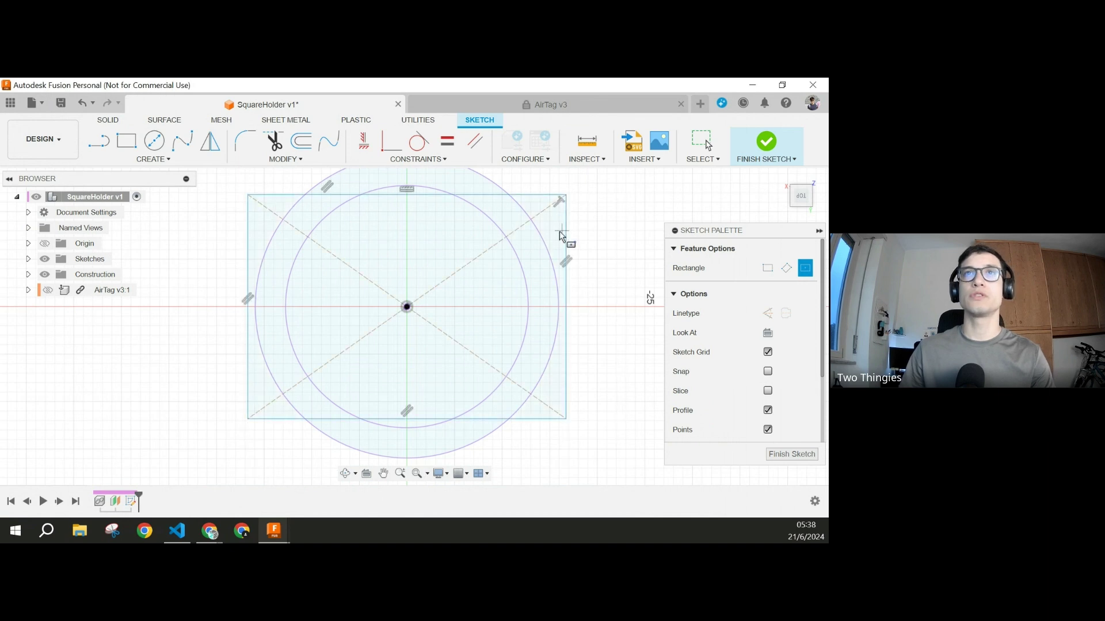
key(Escape)
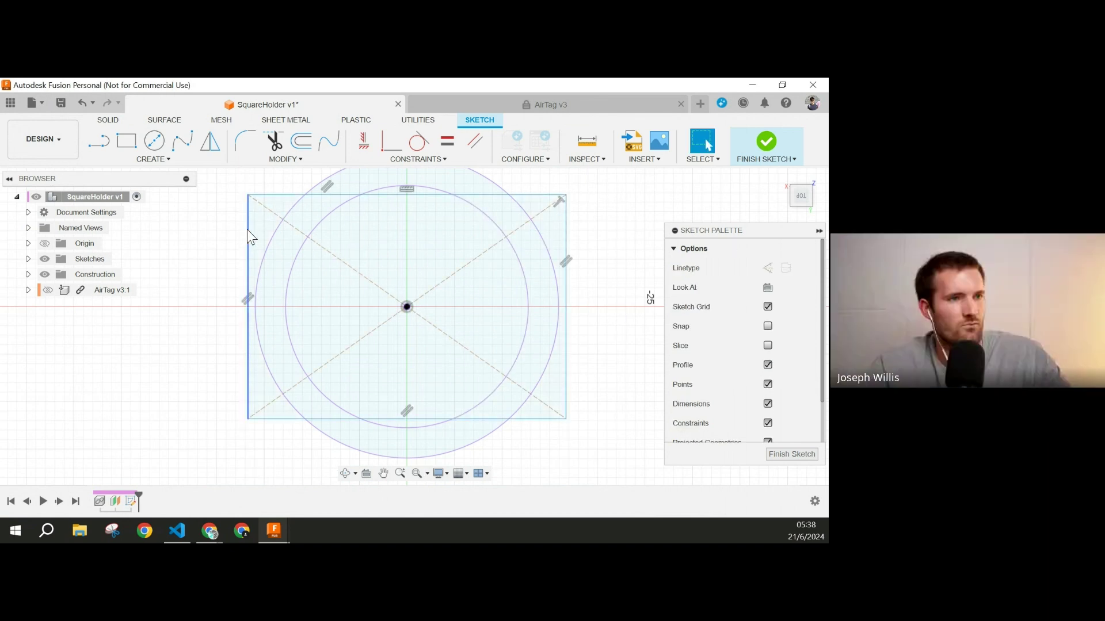
click(418, 144)
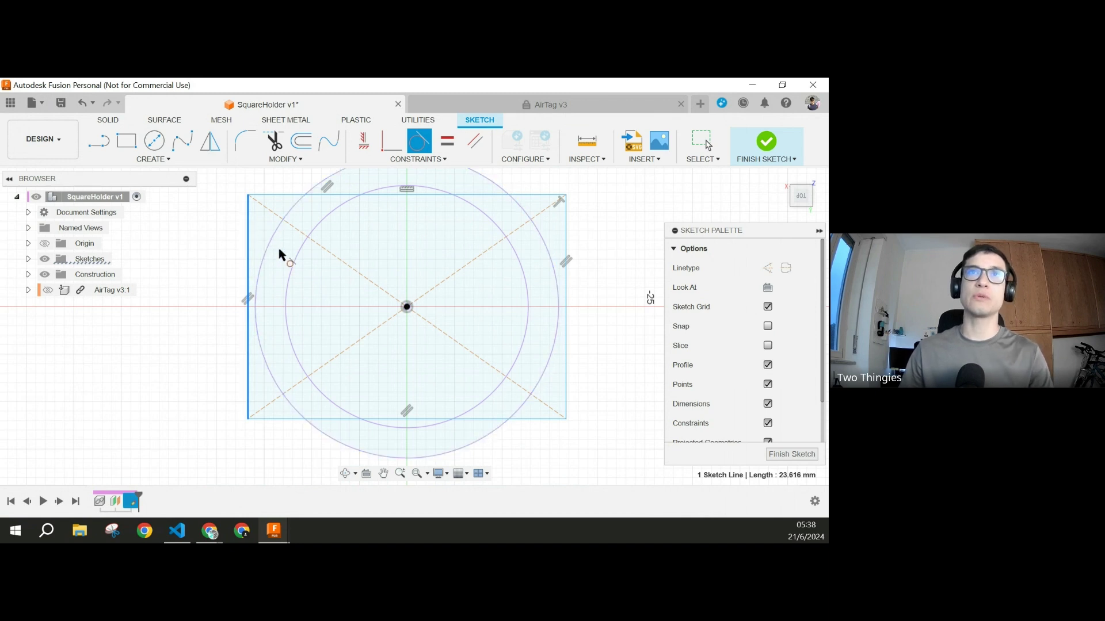
key(Escape)
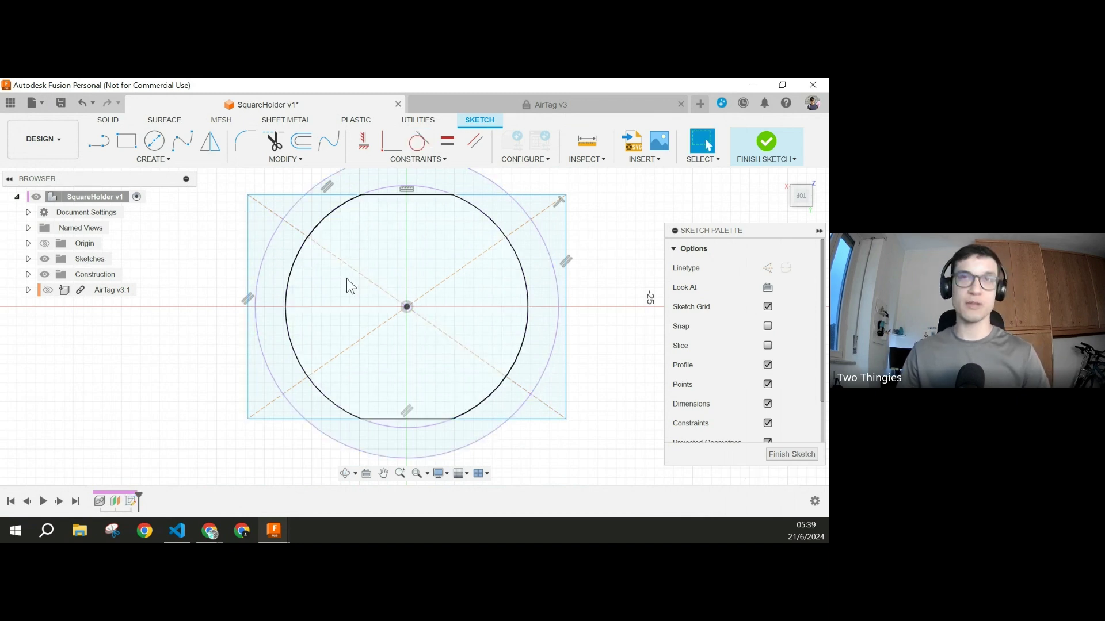
key(ctrl+z)
Step: Offset the inner projected circle outward by the clearance parameter
middle_drag(568, 217, 565, 247)
scroll(563, 217, down, 3)
scroll(562, 230, up, 1)
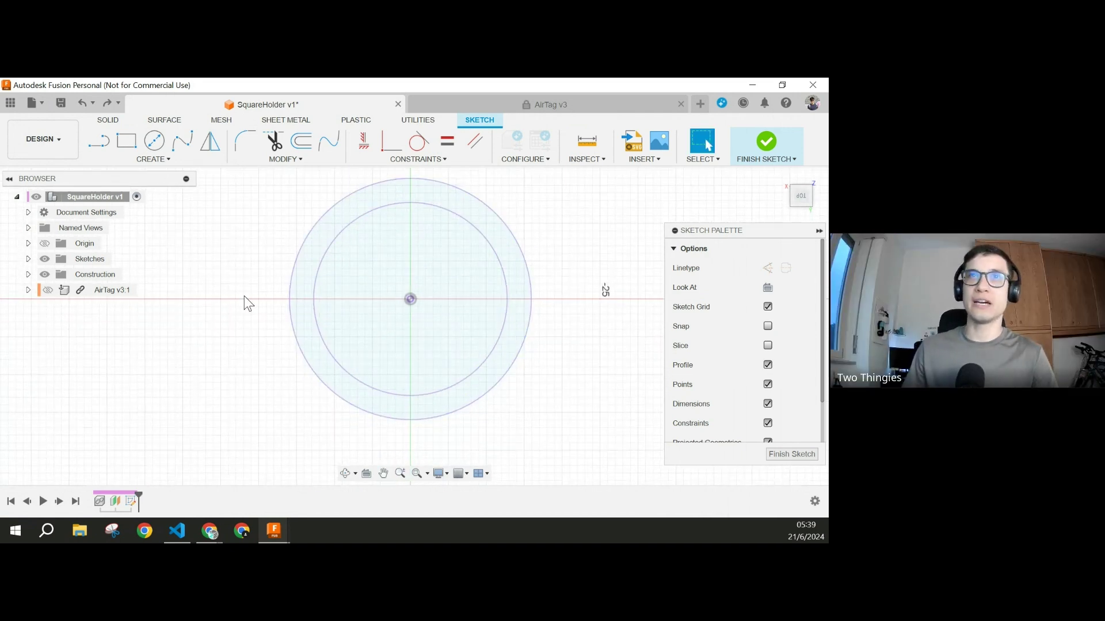
click(302, 149)
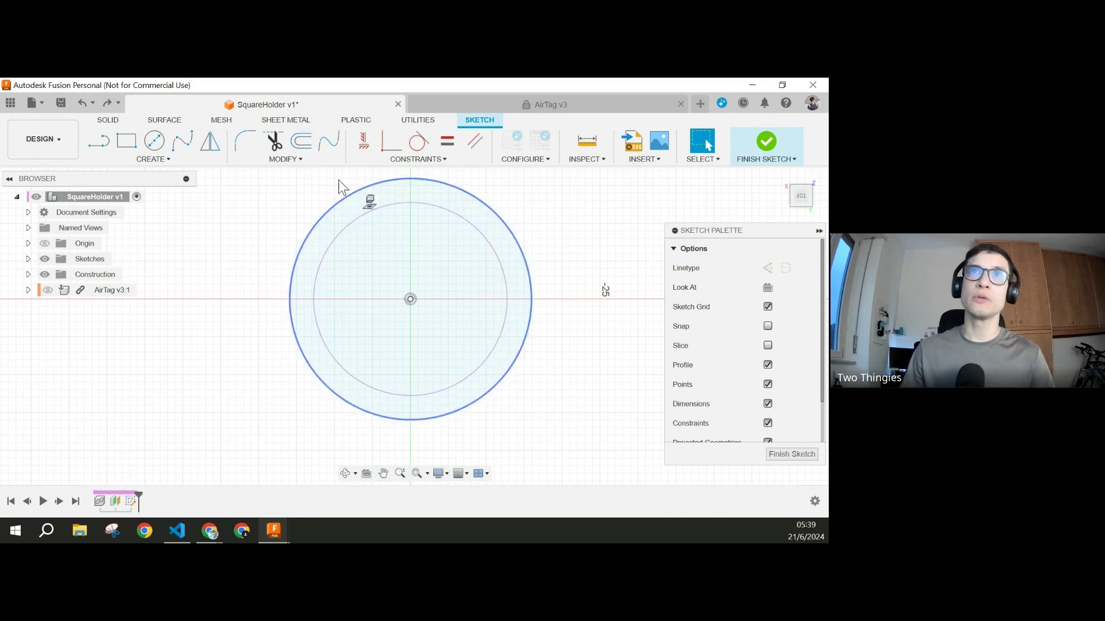
click(301, 141)
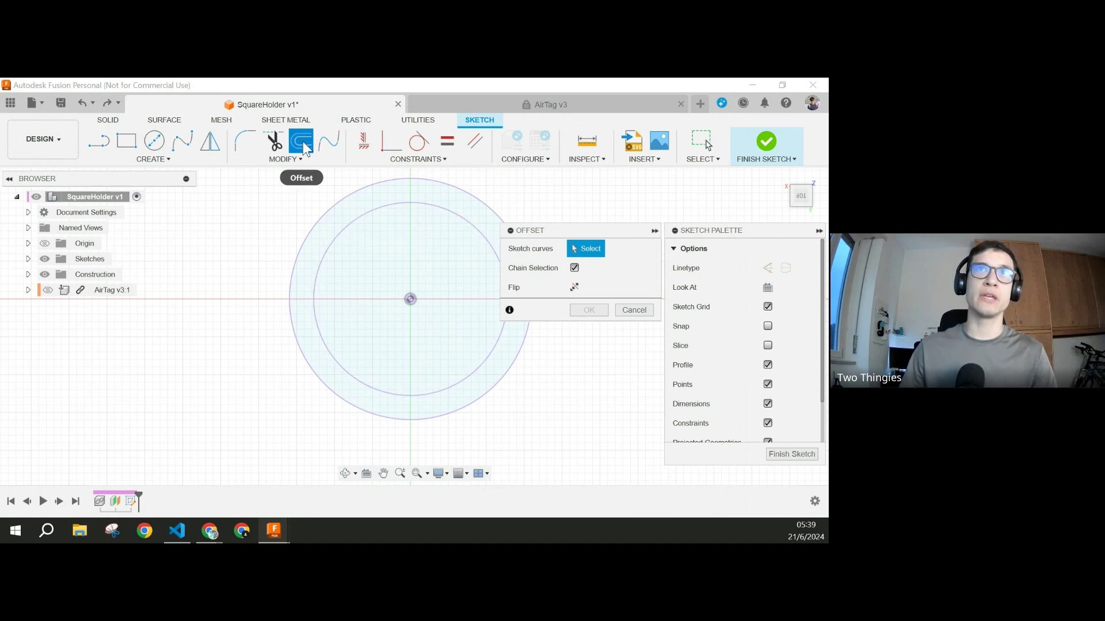
click(355, 221)
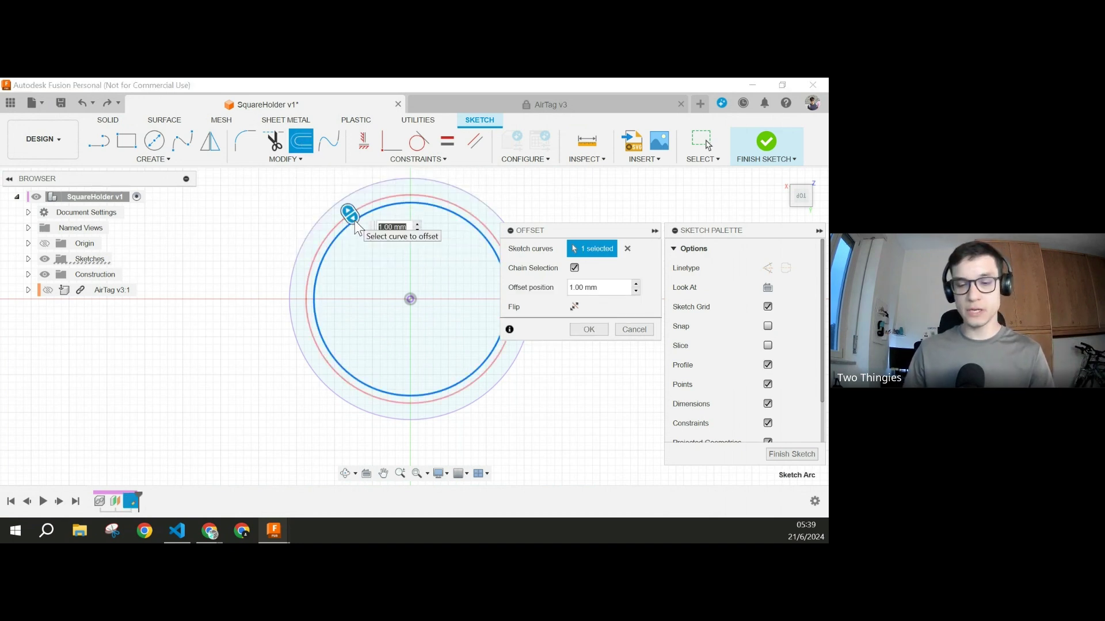
text(c)
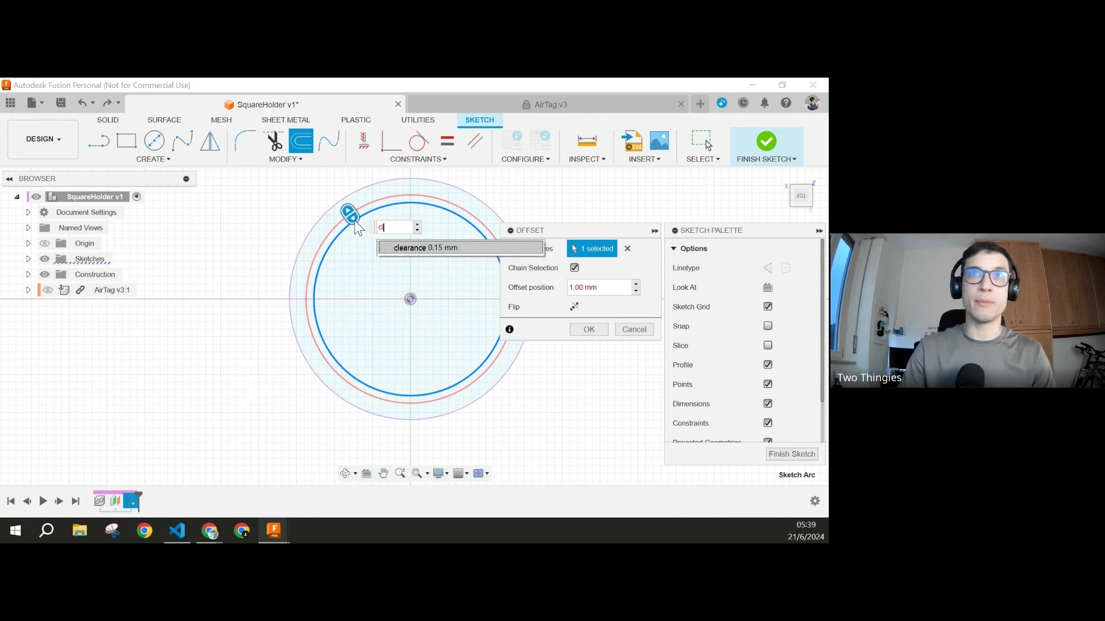
key(Return)
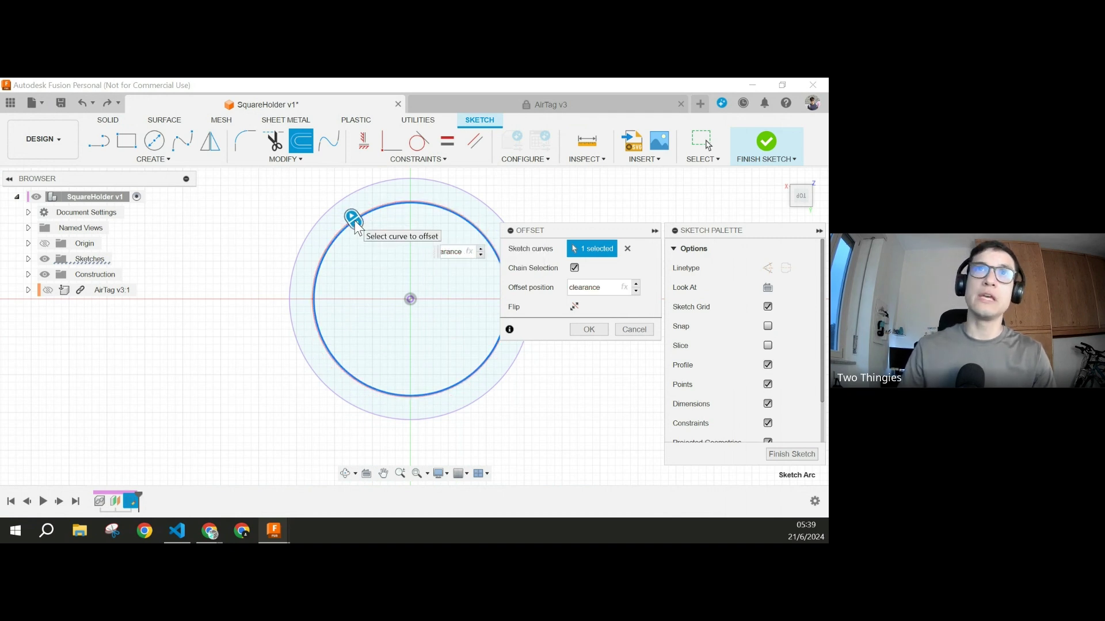
scroll(355, 224, up, 5)
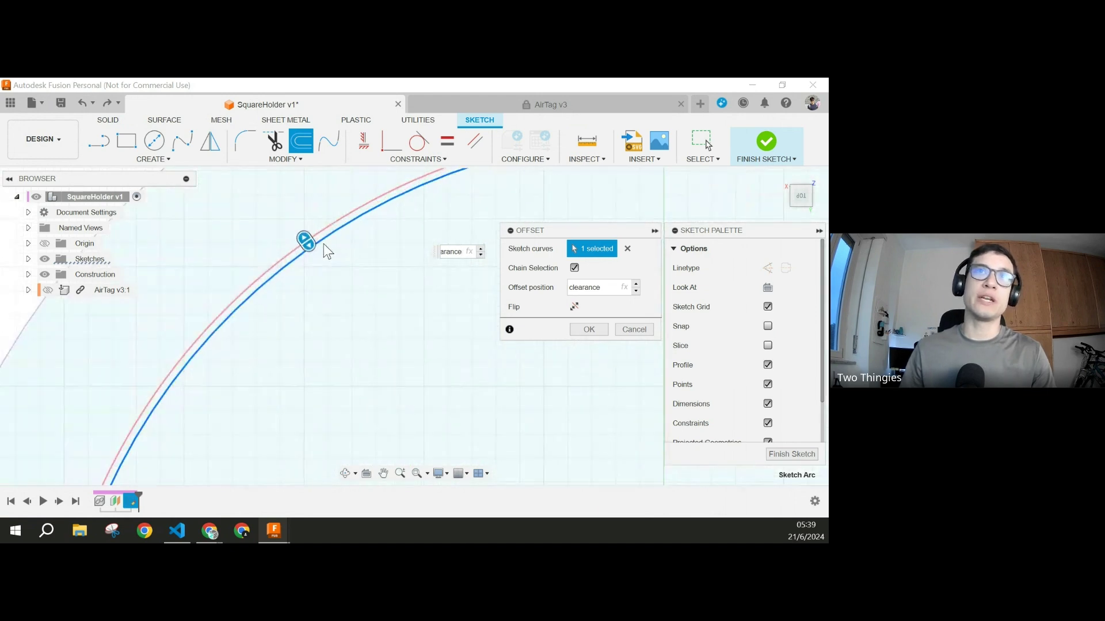
click(574, 305)
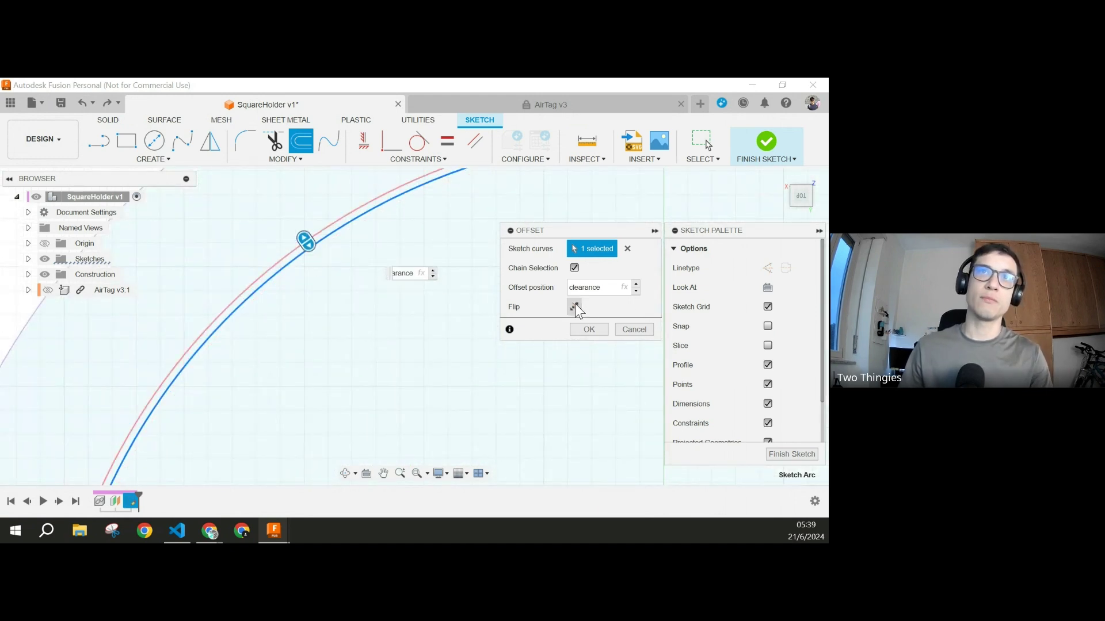
click(574, 305)
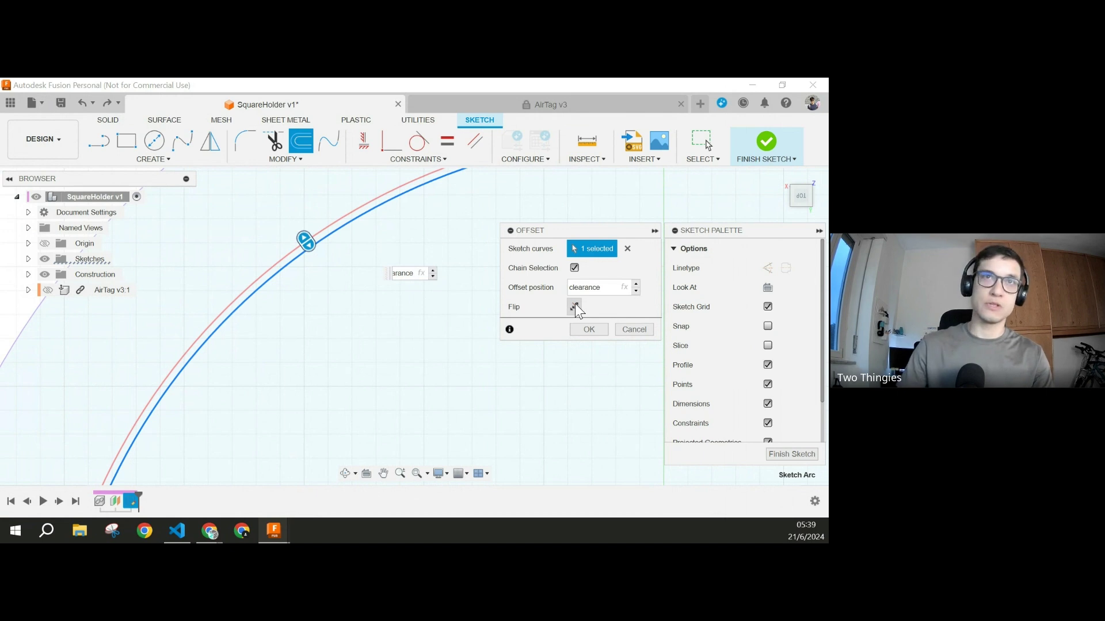
key(Return)
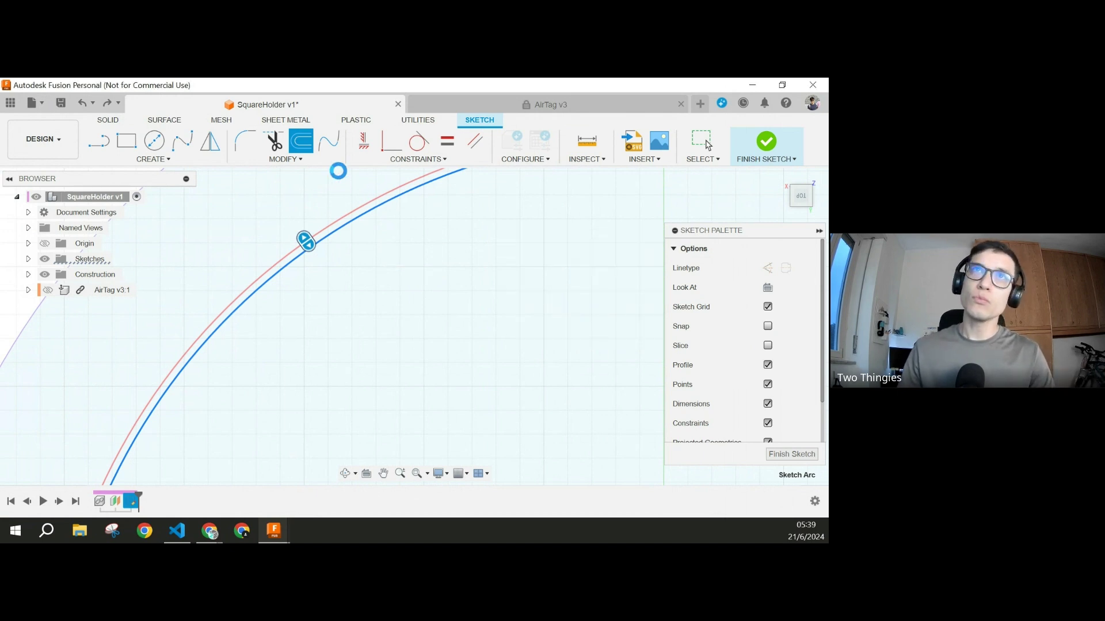
Step: Offset the outer projected circle outward by the clearance parameter
click(302, 145)
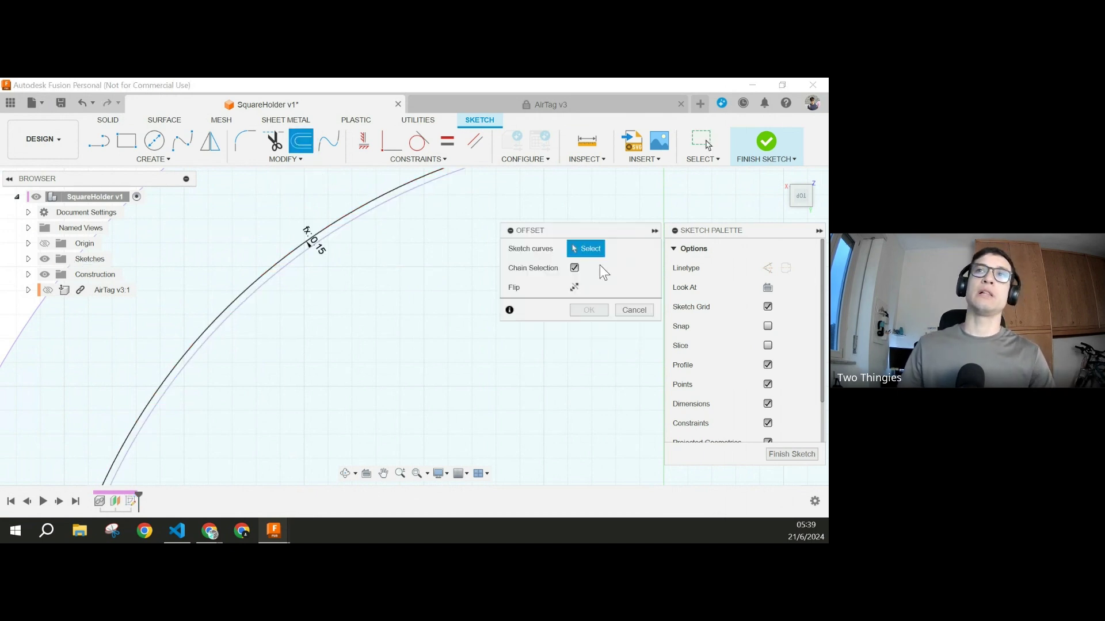
scroll(420, 289, down, 5)
click(401, 224)
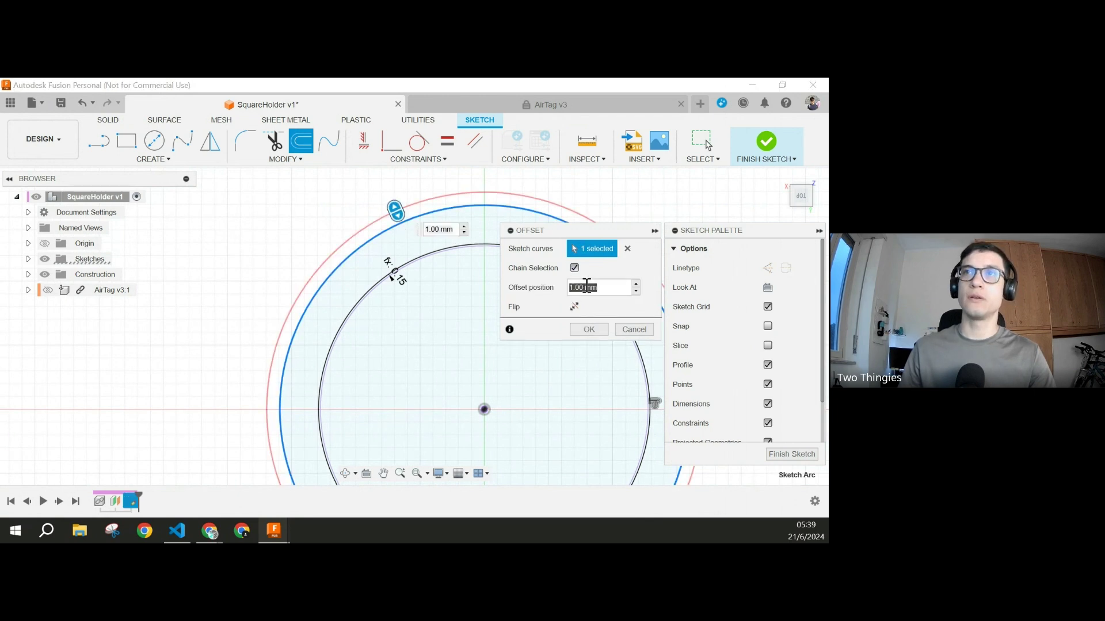
text(cle)
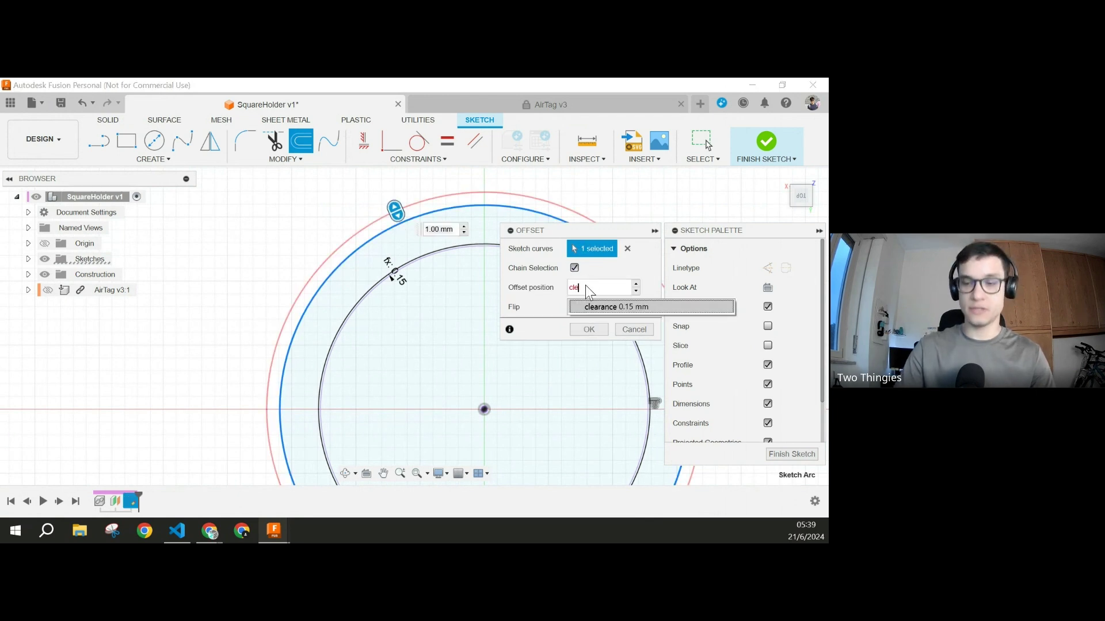
key(Return)
key(Return)
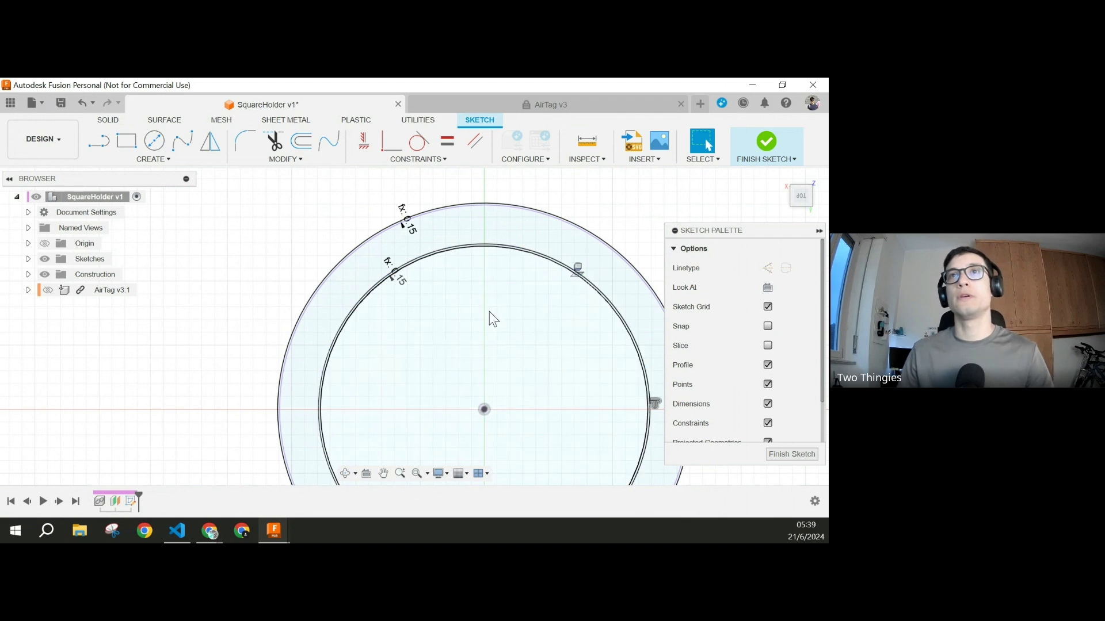
Step: Reposition the two clearance dimension labels, the outer one outside its circle and the inner one inside its circle
middle_drag(546, 374, 491, 346)
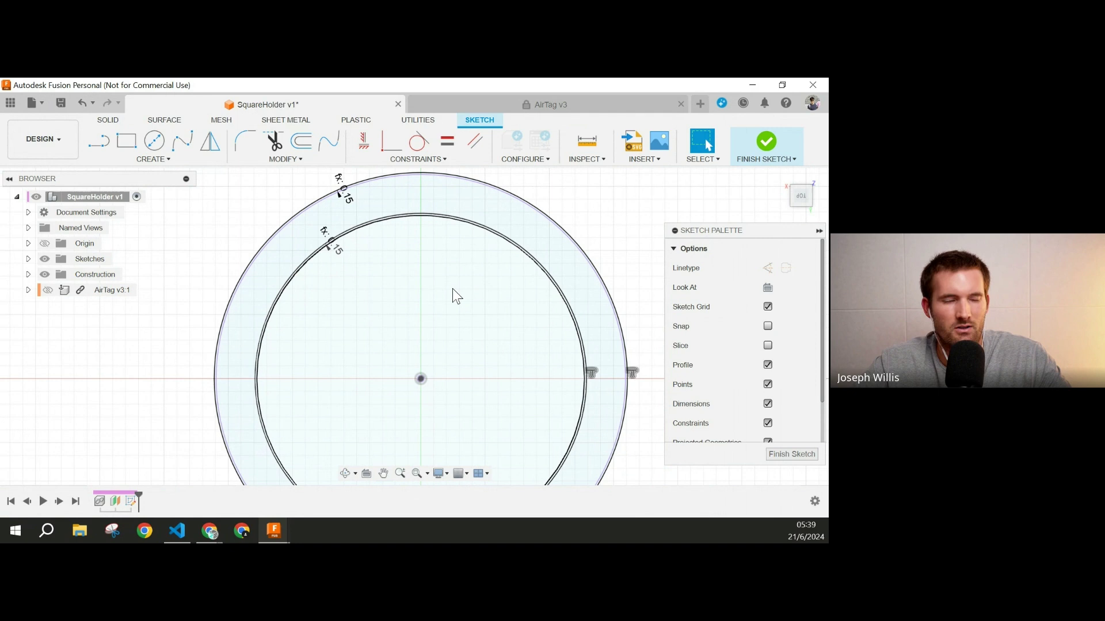
middle_drag(452, 289, 441, 305)
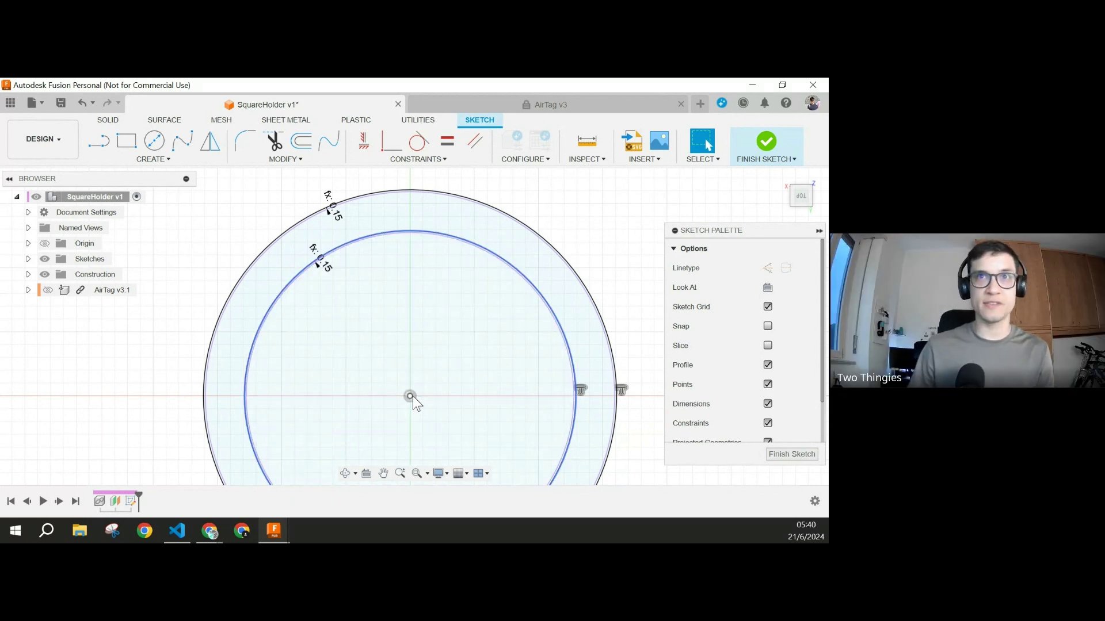
drag(336, 218, 296, 205)
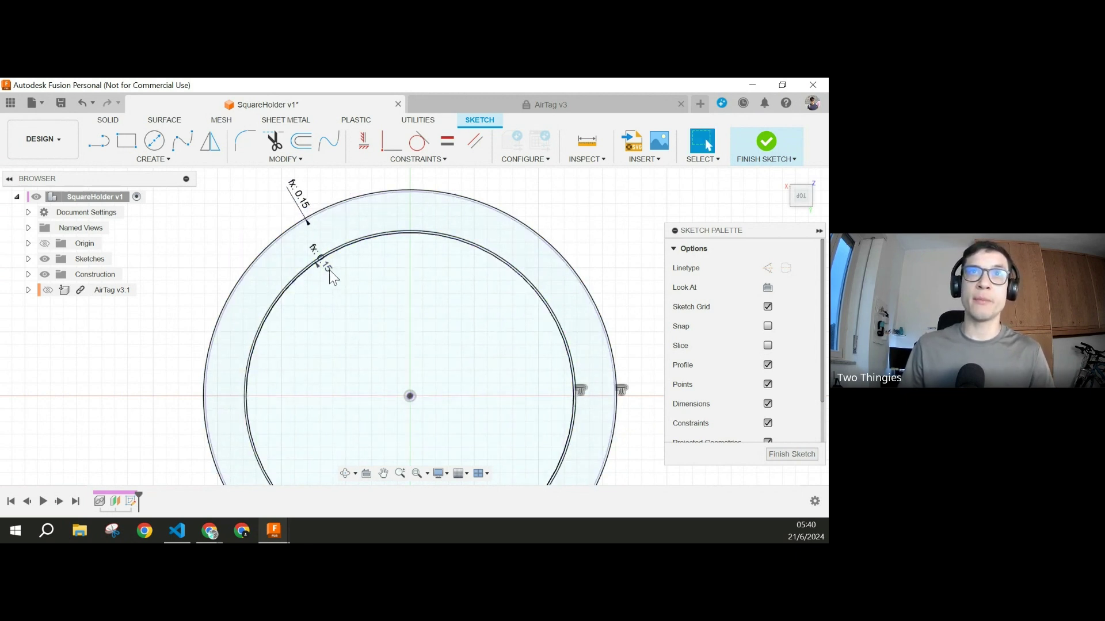
drag(326, 267, 358, 295)
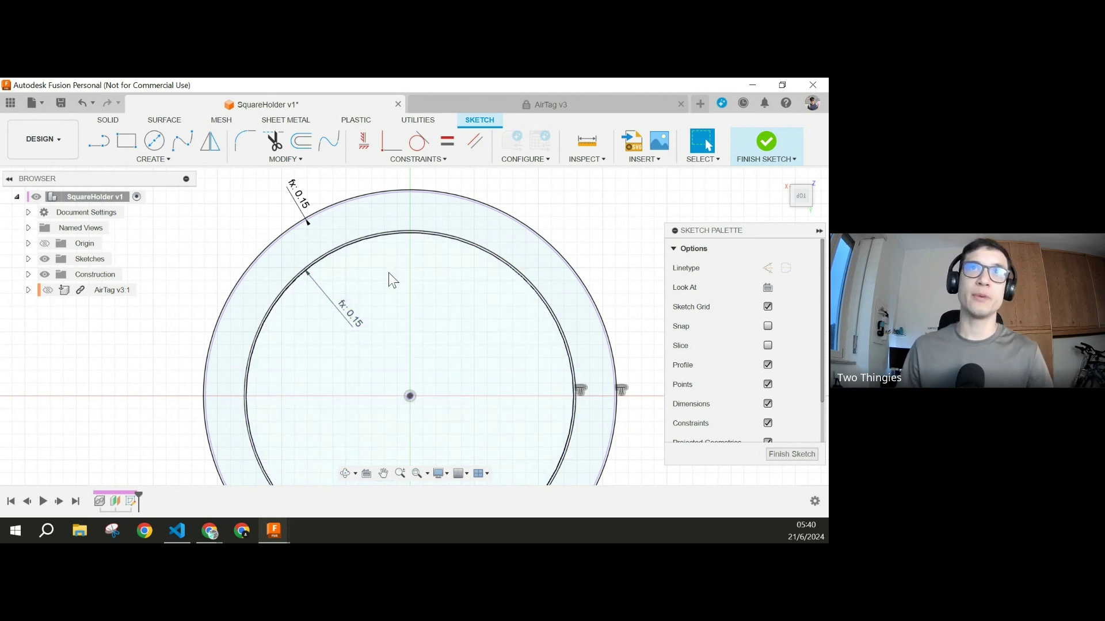
middle_drag(388, 272, 375, 298)
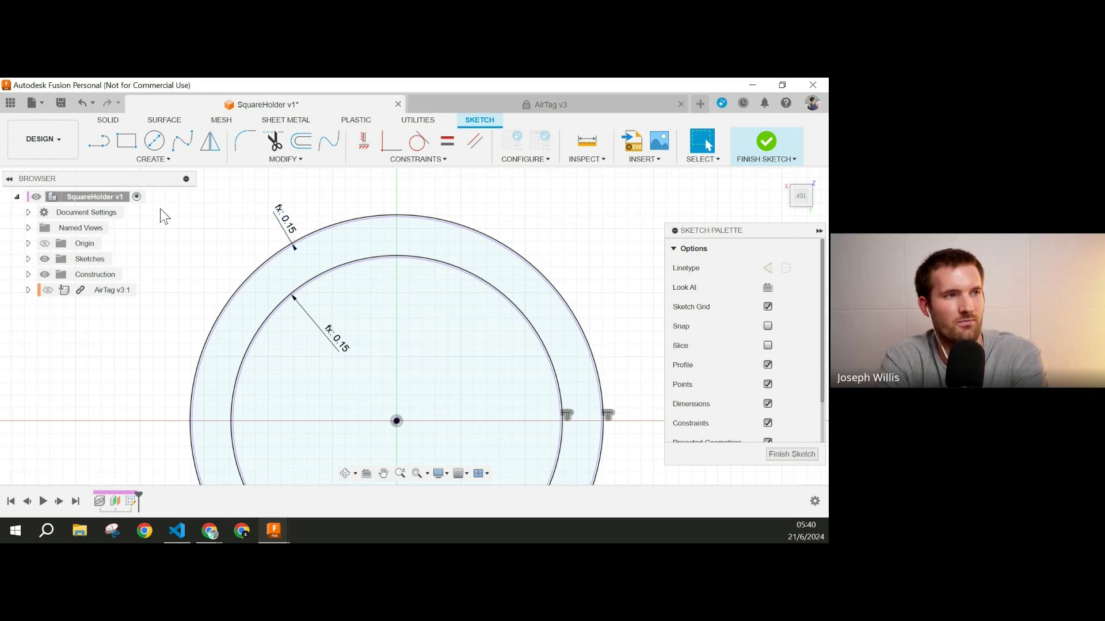
Step: Draw a center rectangle about 35.2 mm wide from the circles' shared center
middle_drag(426, 380, 424, 320)
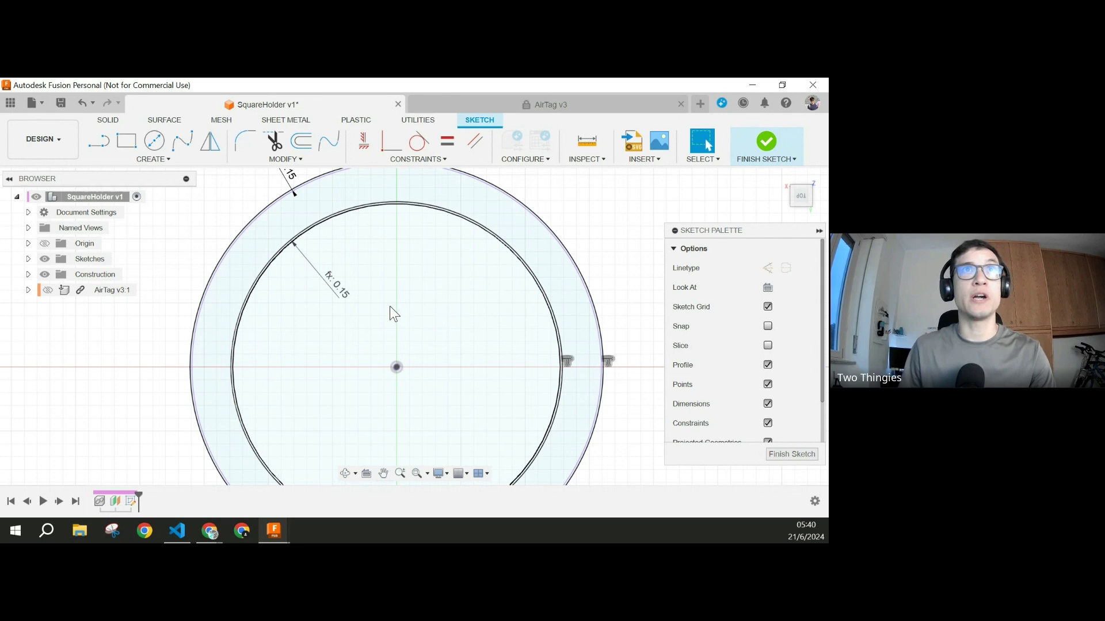
click(127, 138)
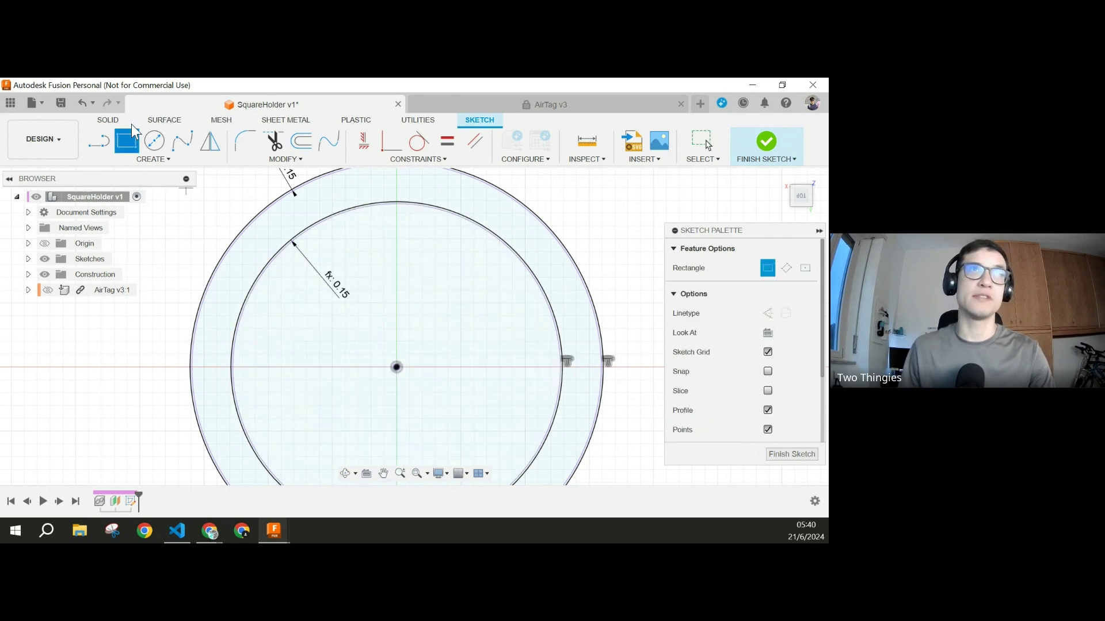
click(805, 268)
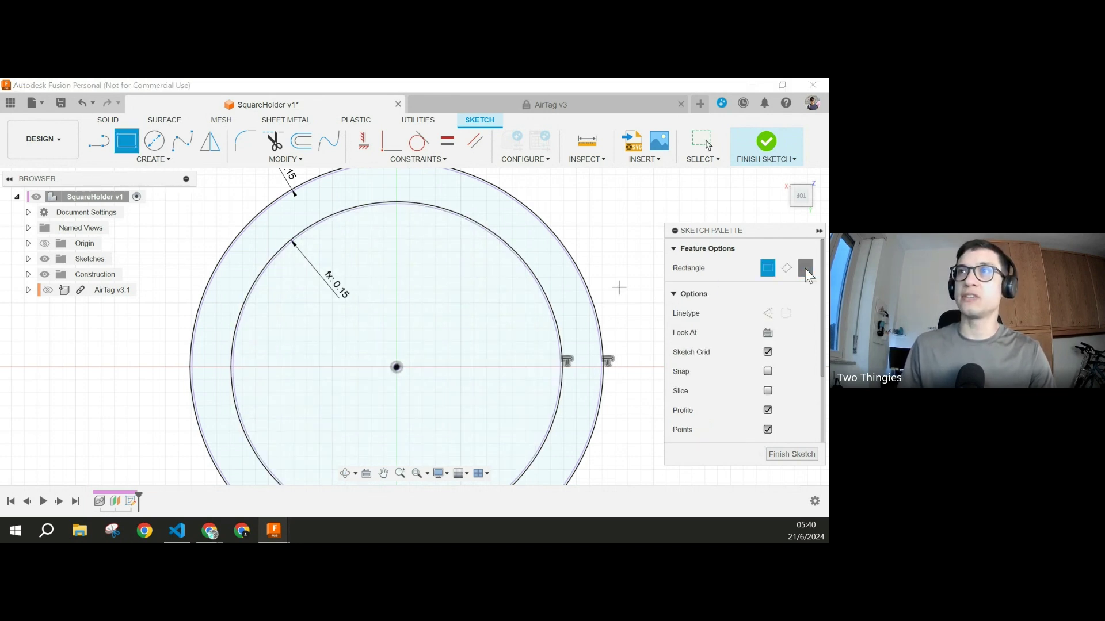
click(396, 369)
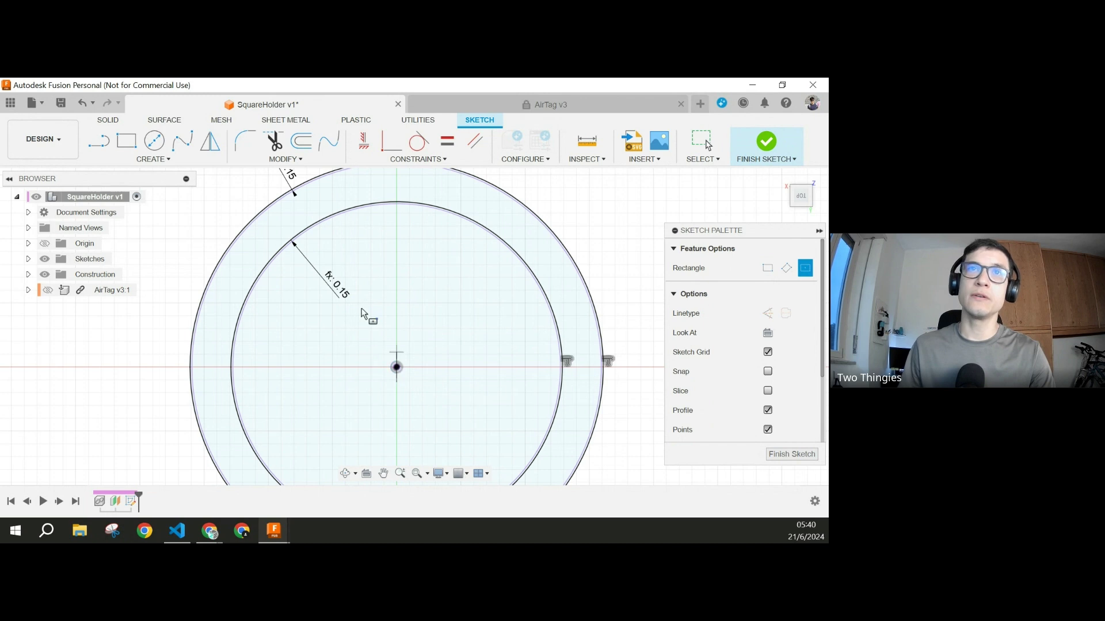
click(170, 225)
key(Escape)
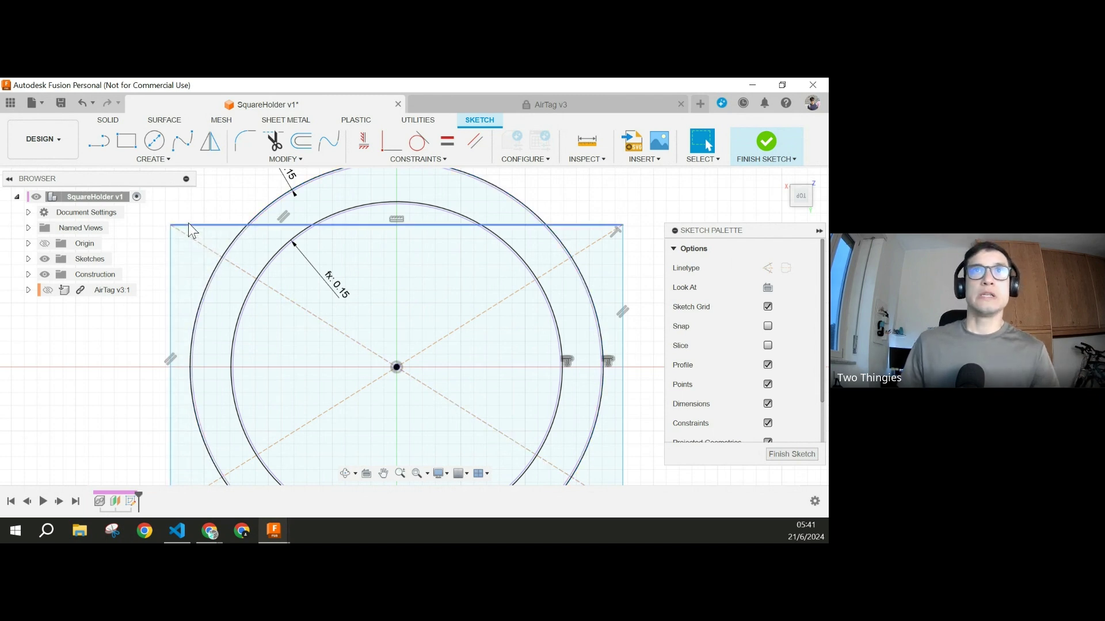
Step: Constrain one horizontal and one vertical side of the rectangle tangent to the outer clearance circle
click(421, 142)
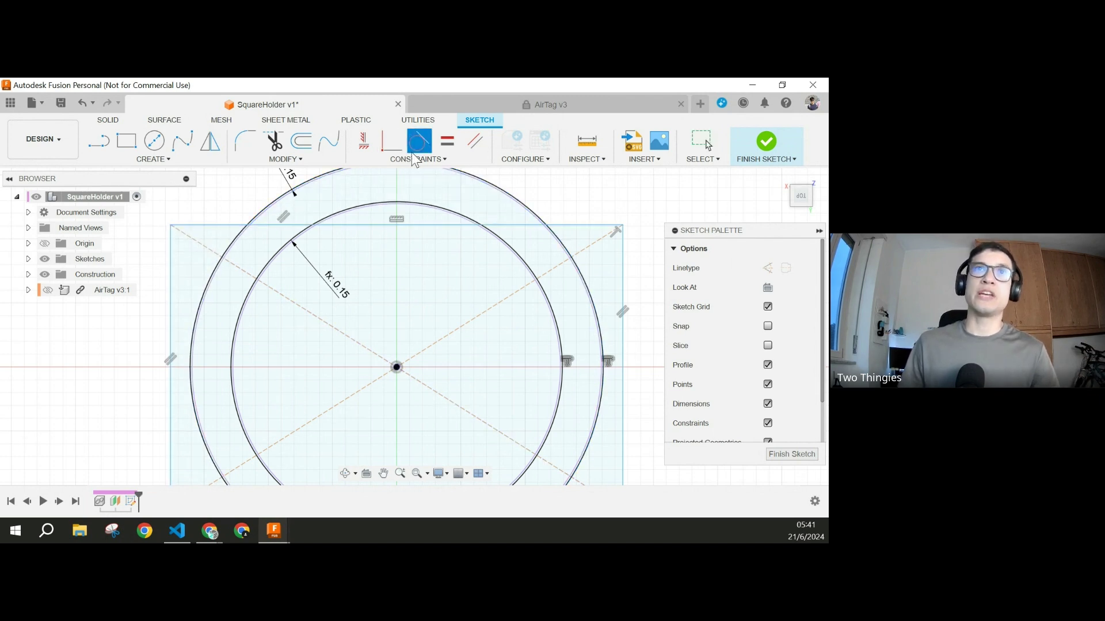
click(230, 225)
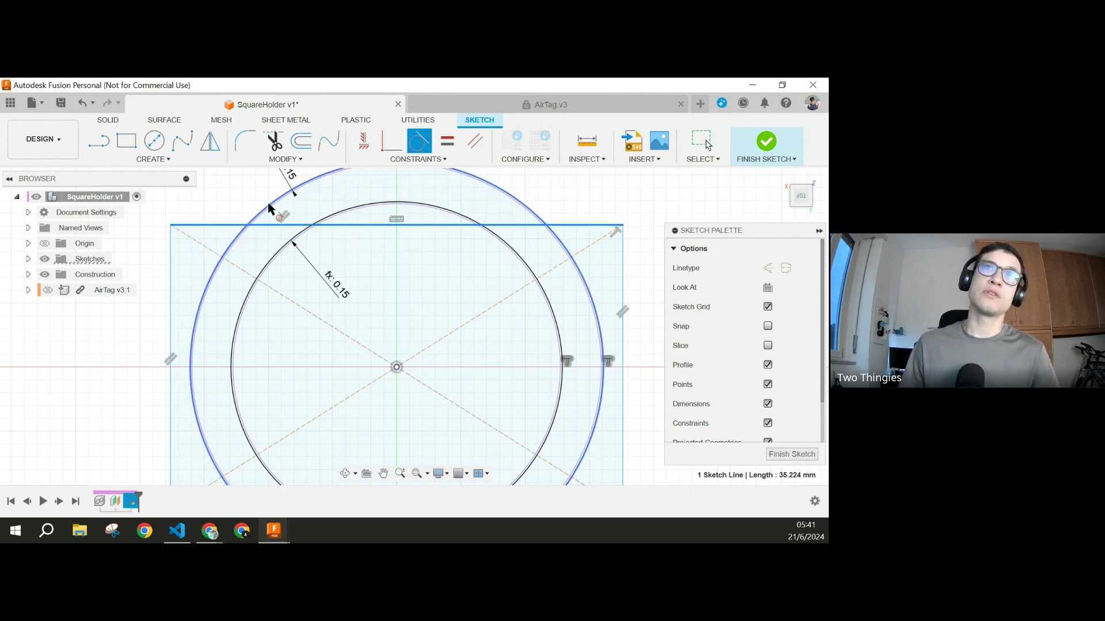
scroll(268, 211, up, 5)
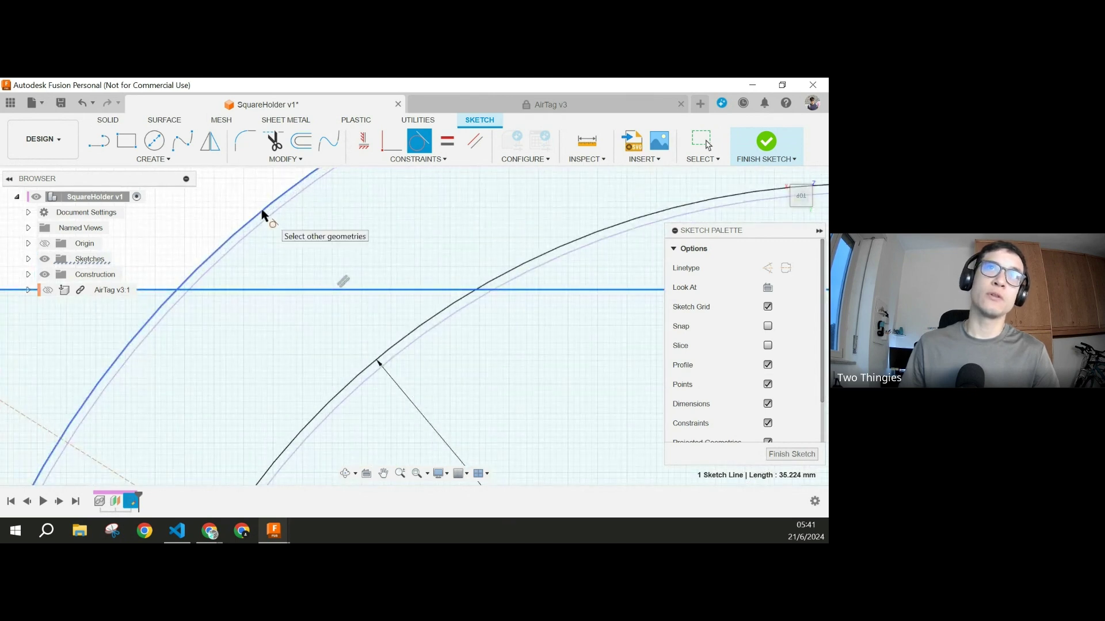
click(261, 214)
scroll(265, 214, down, 5)
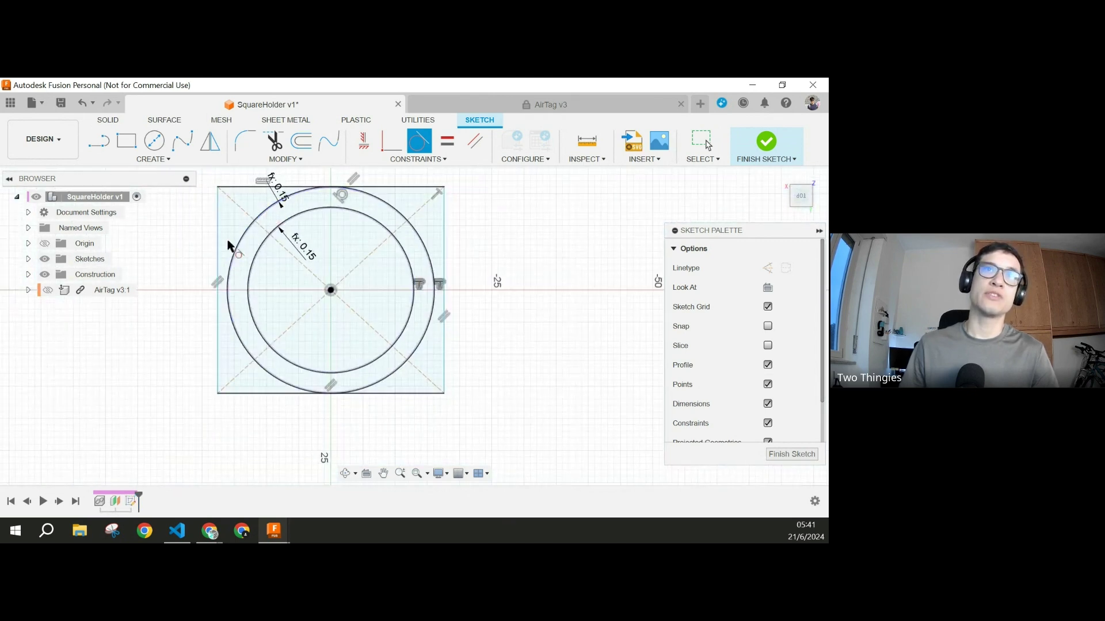
scroll(209, 313, up, 5)
click(209, 326)
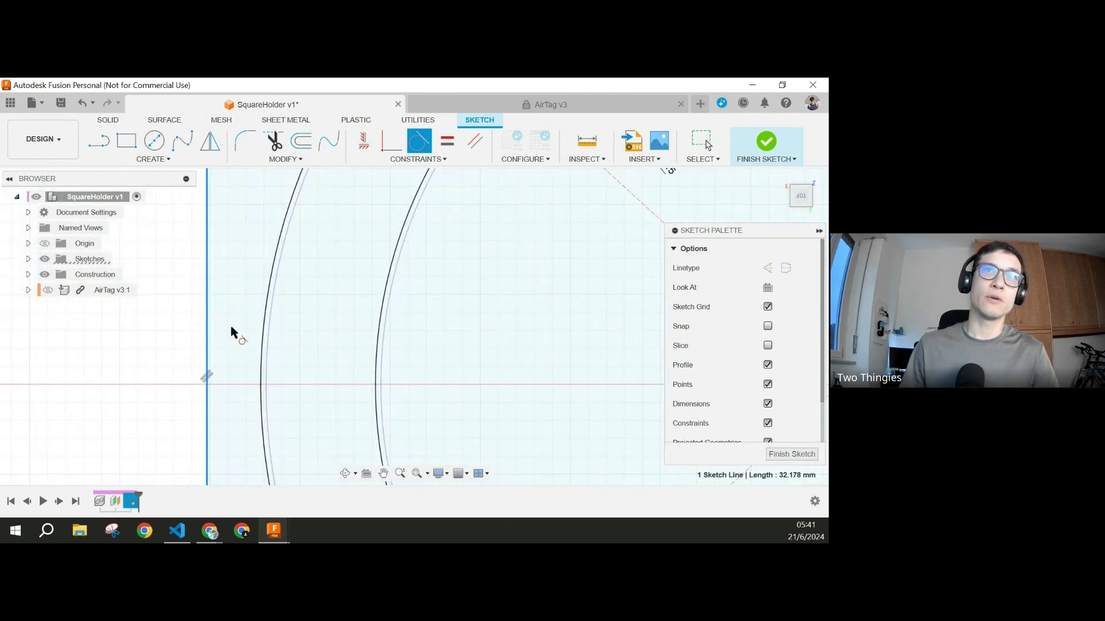
click(273, 348)
scroll(240, 325, down, 5)
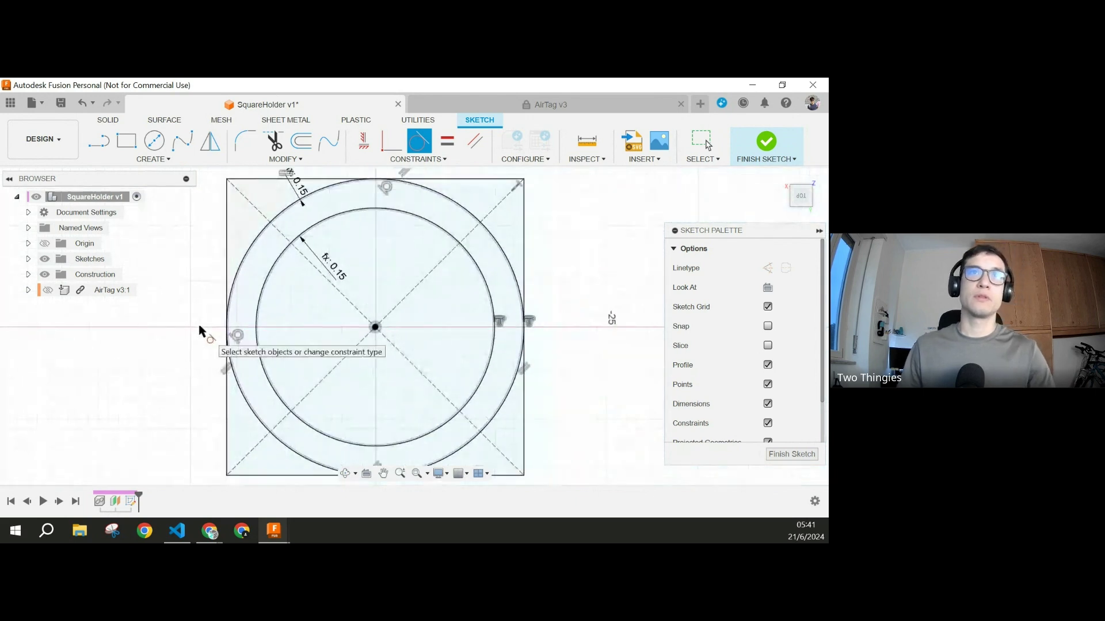
key(Escape)
Step: Offset the square's outline outward by the wall_thickness parameter, flipping the offset direction to the outside
mouse_move(416, 274)
middle_down()
mouse_move(420, 291)
mouse_move(417, 270)
middle_up()
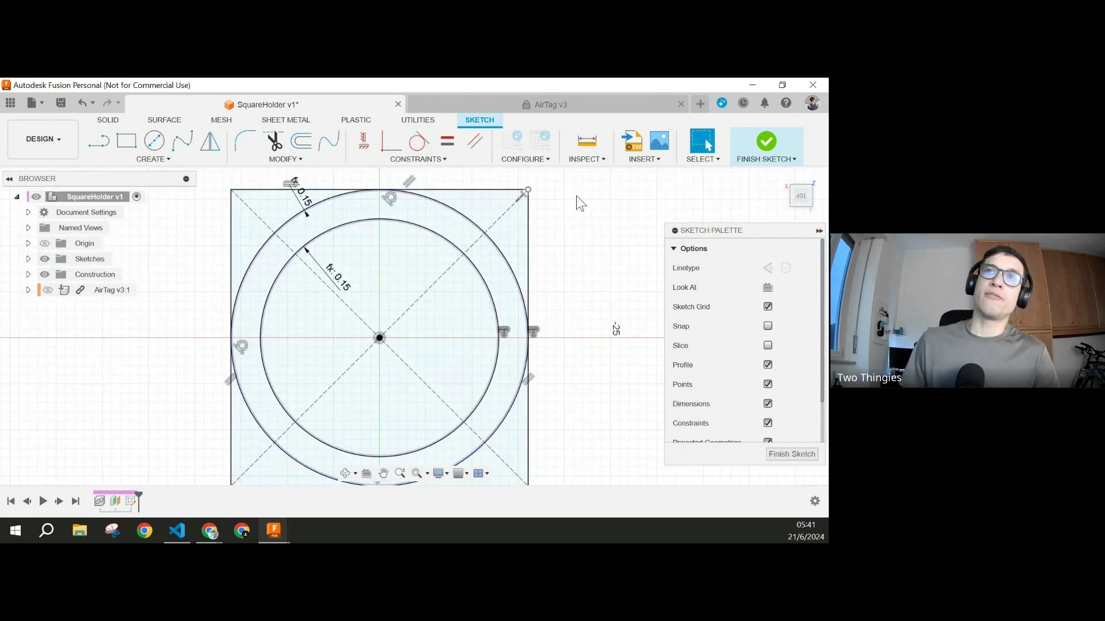
middle_drag(535, 475, 510, 382)
scroll(444, 407, up, 5)
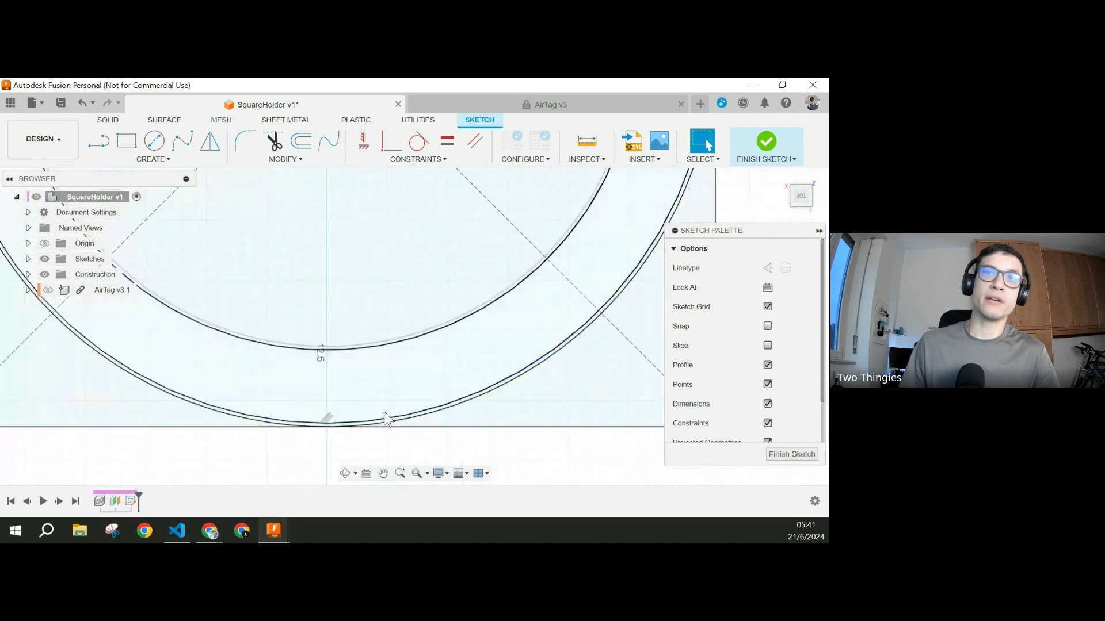
scroll(346, 427, up, 2)
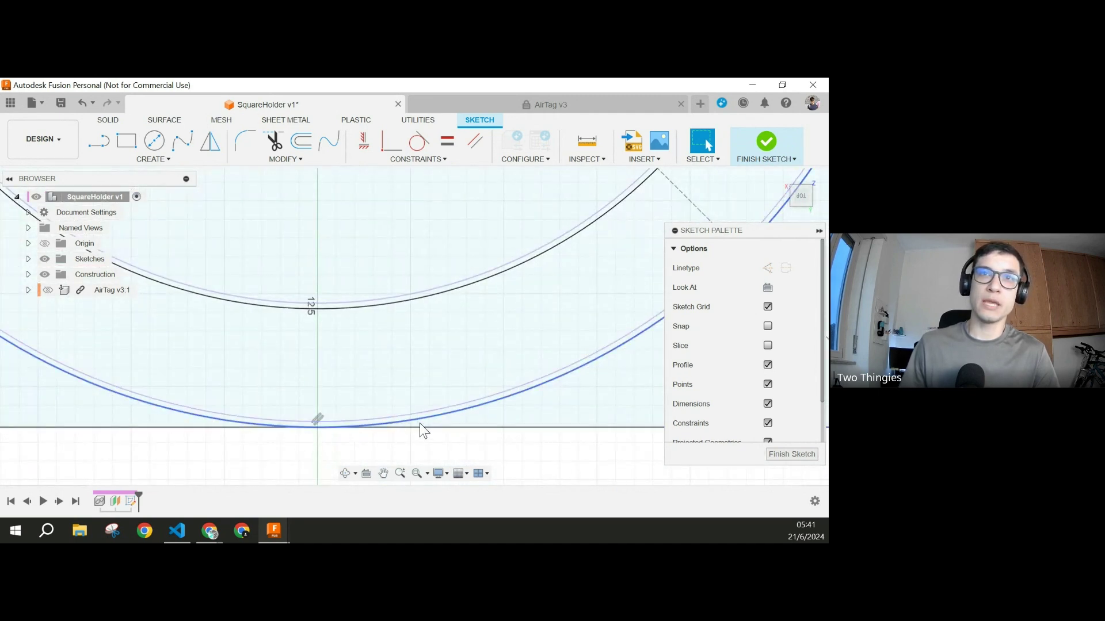
scroll(440, 431, down, 8)
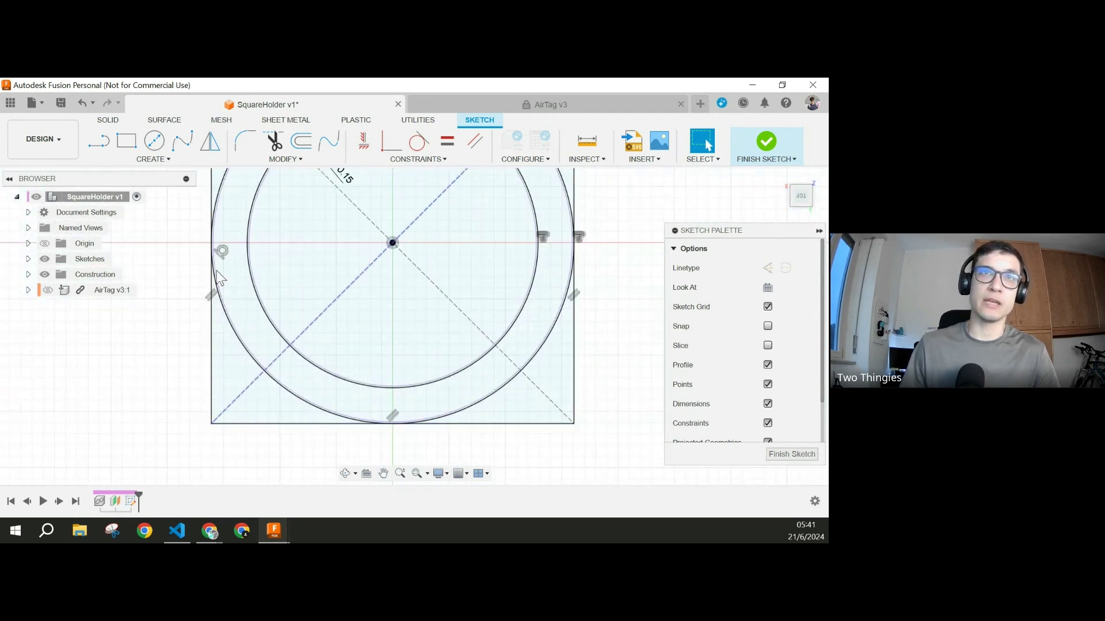
mouse_move(636, 298)
middle_down()
mouse_move(586, 338)
mouse_move(587, 351)
middle_up()
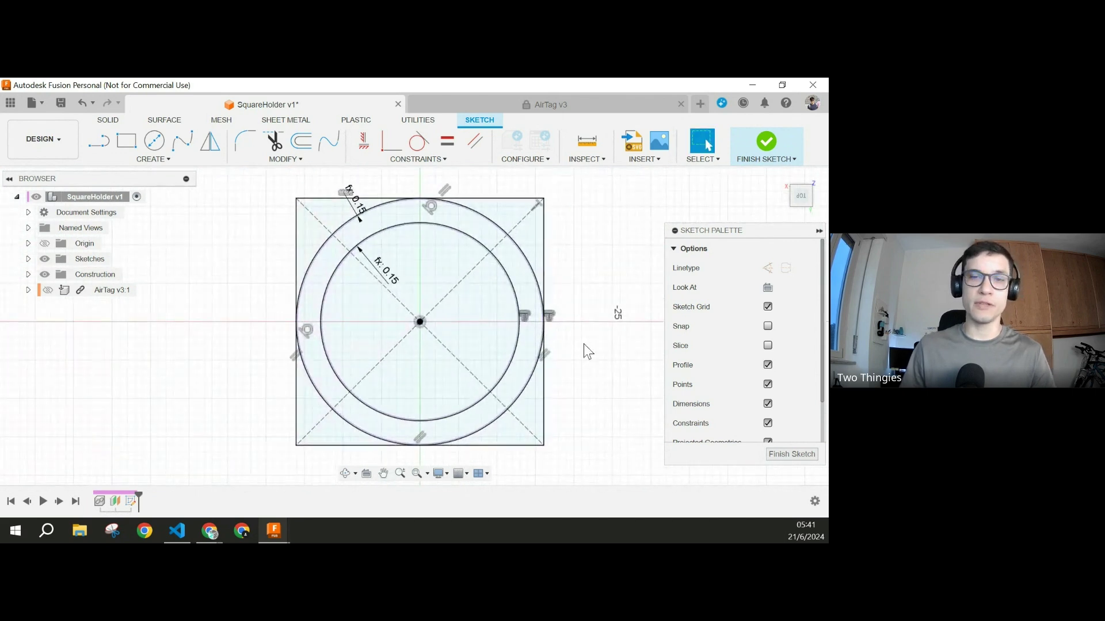
click(303, 141)
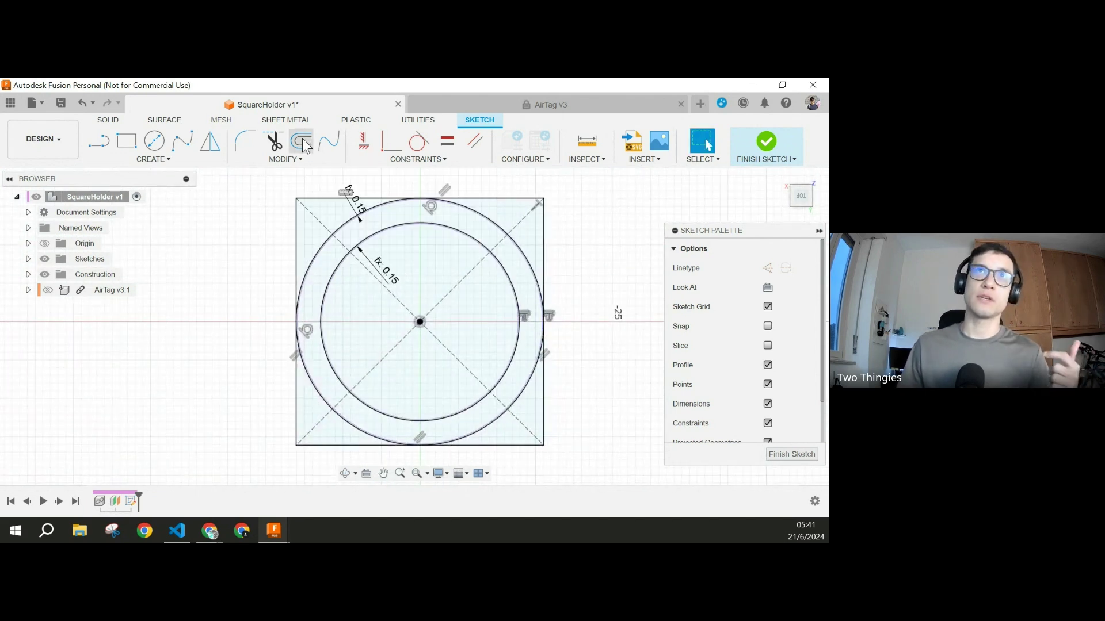
click(323, 198)
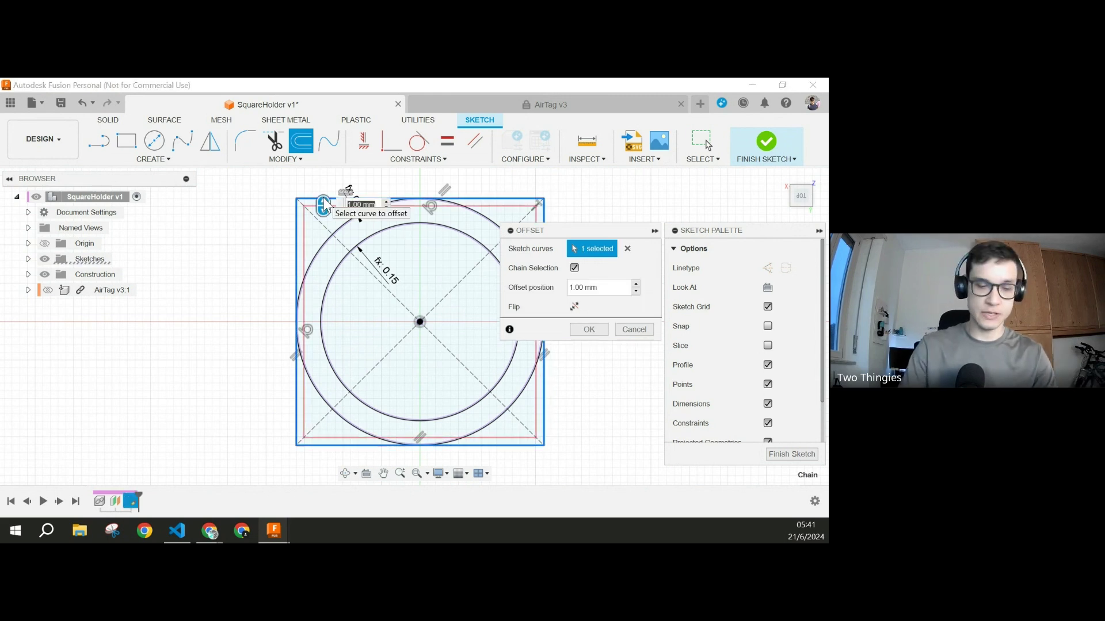
text(wadd)
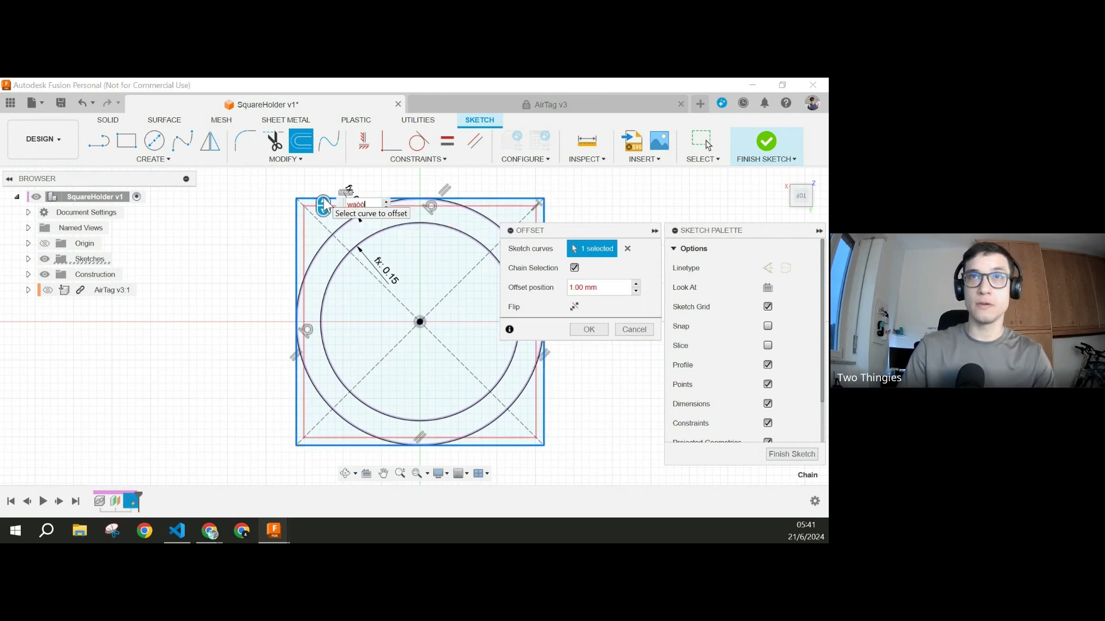
key(BackSpace)
key(BackSpace)
text(l)
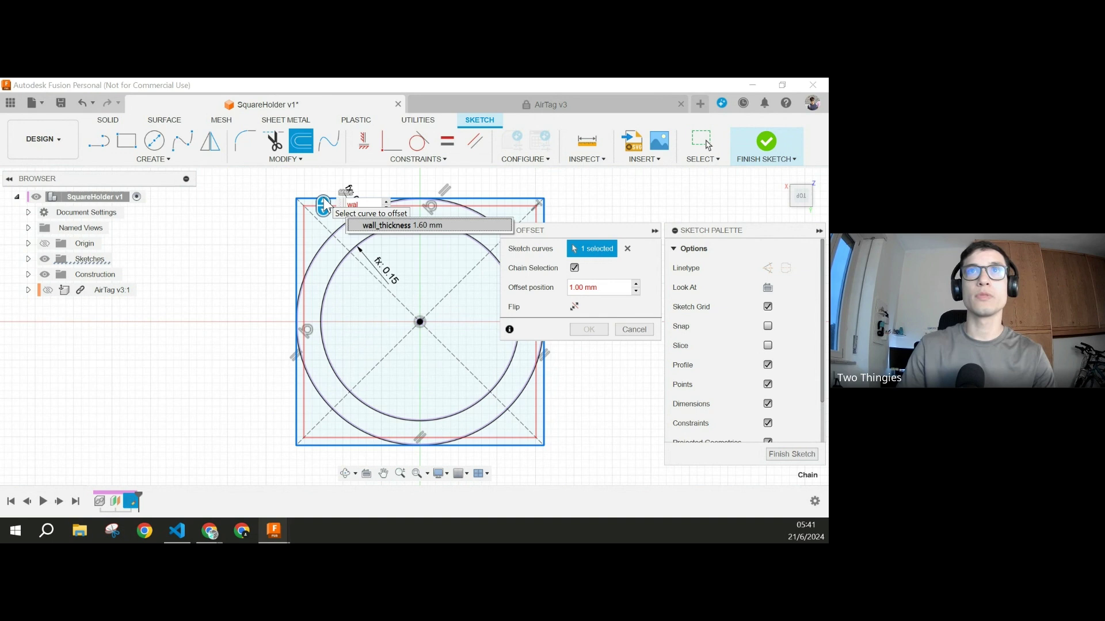
key(Return)
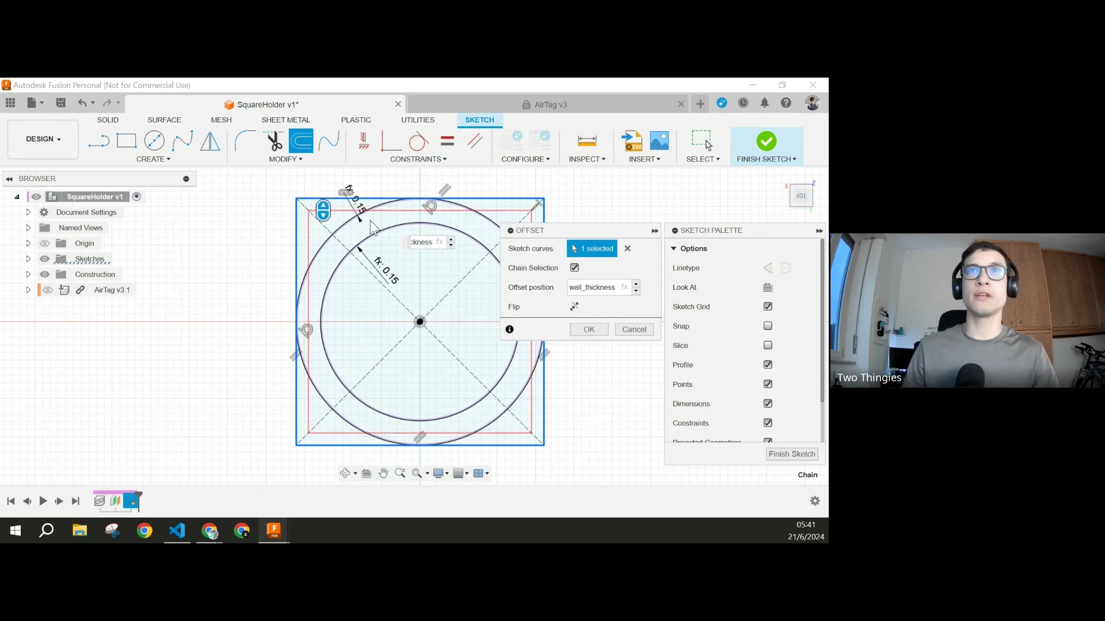
click(574, 307)
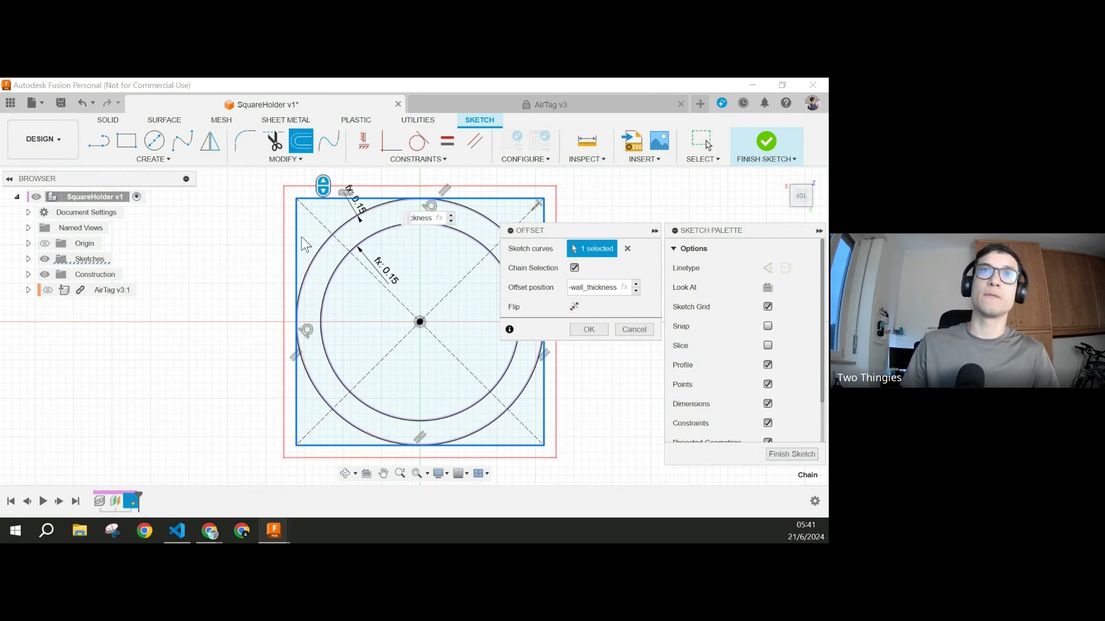
click(589, 330)
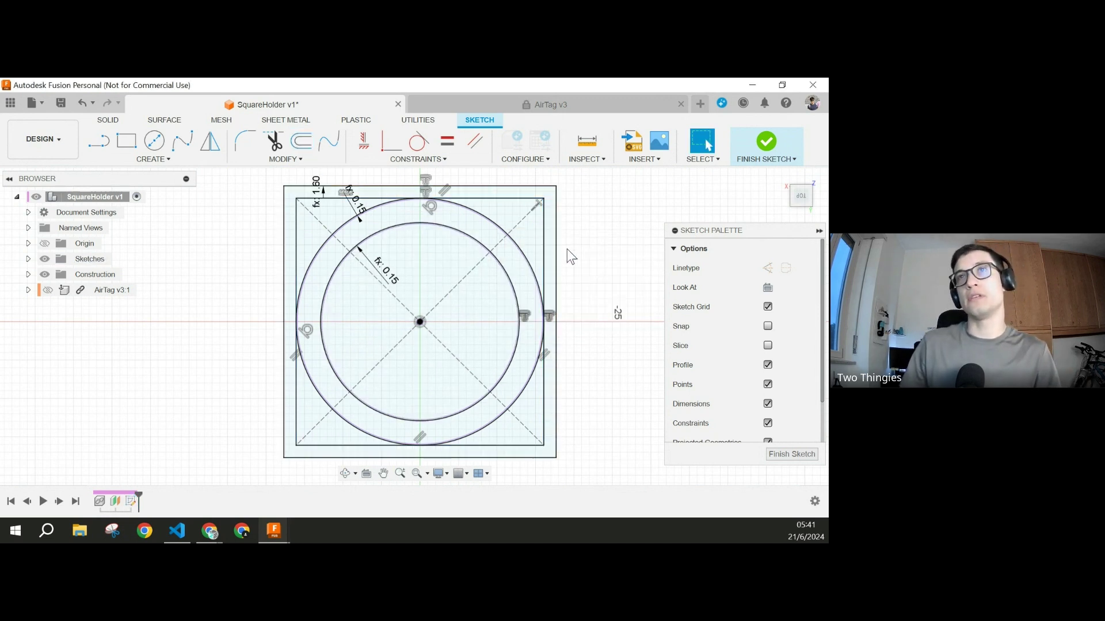
Step: Start an extrusion from the holder sketch and show the reference AirTag component
mouse_move(582, 249)
middle_down()
mouse_move(554, 246)
mouse_move(565, 282)
middle_up()
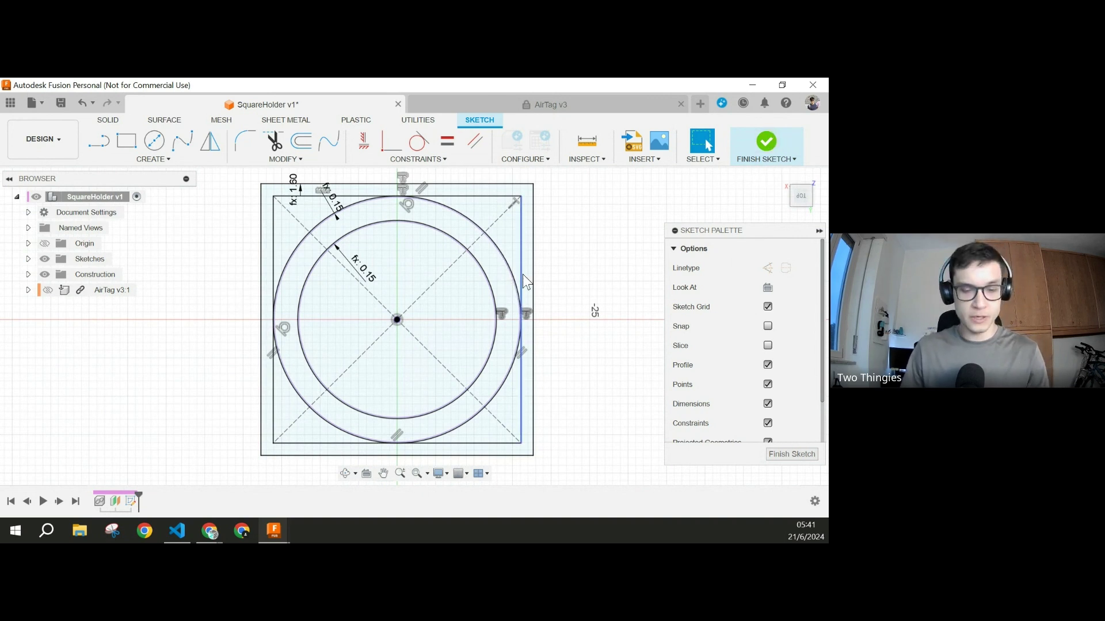
key(e)
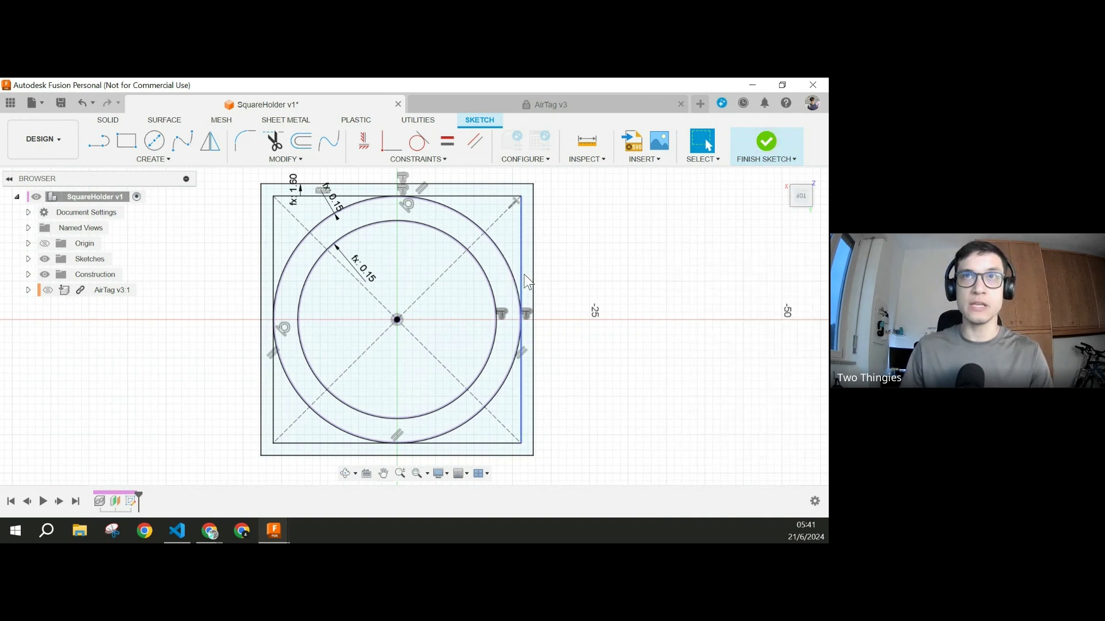
click(47, 290)
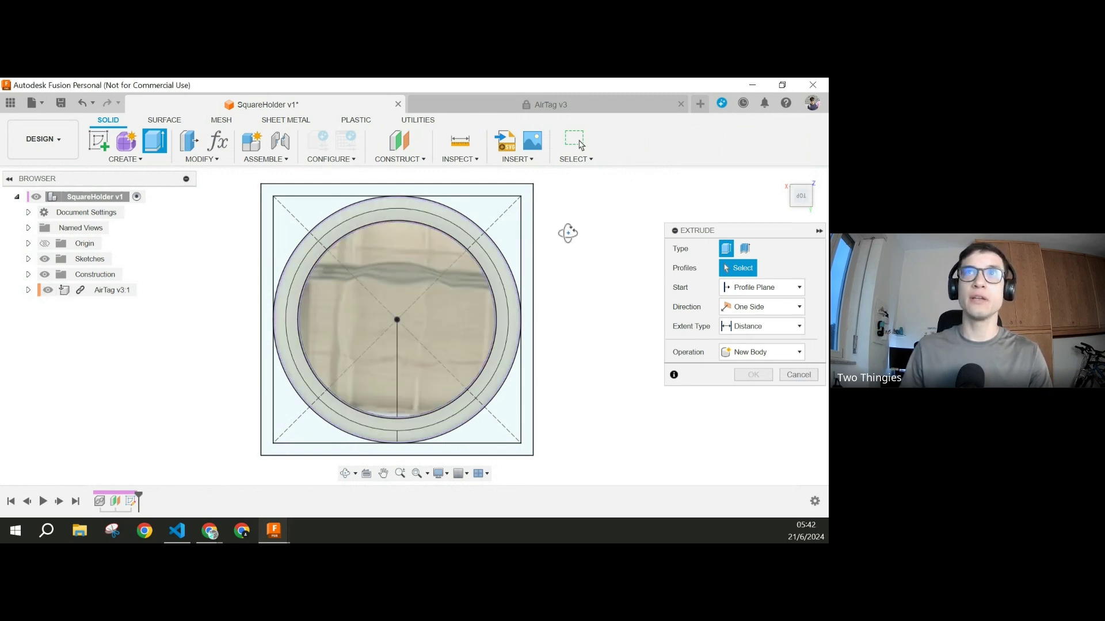
shift+middle_drag(567, 234, 541, 287)
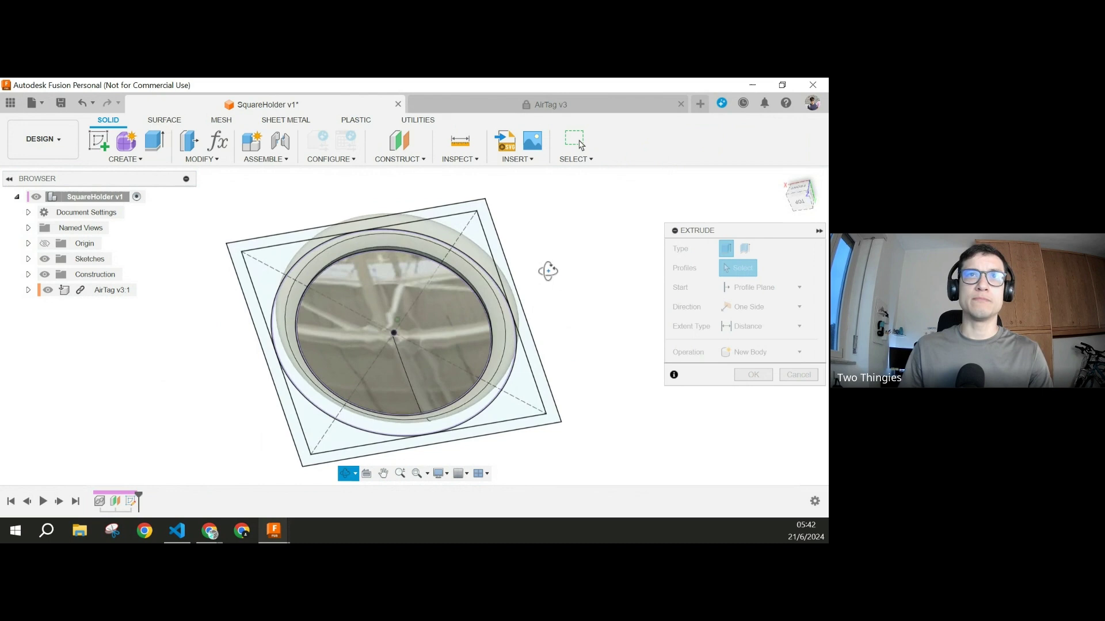
Step: Select the ring between the circles, the thin outer clearance ring, the outer wall frame and two adjacent corner areas as extrusion profiles
click(302, 265)
click(277, 258)
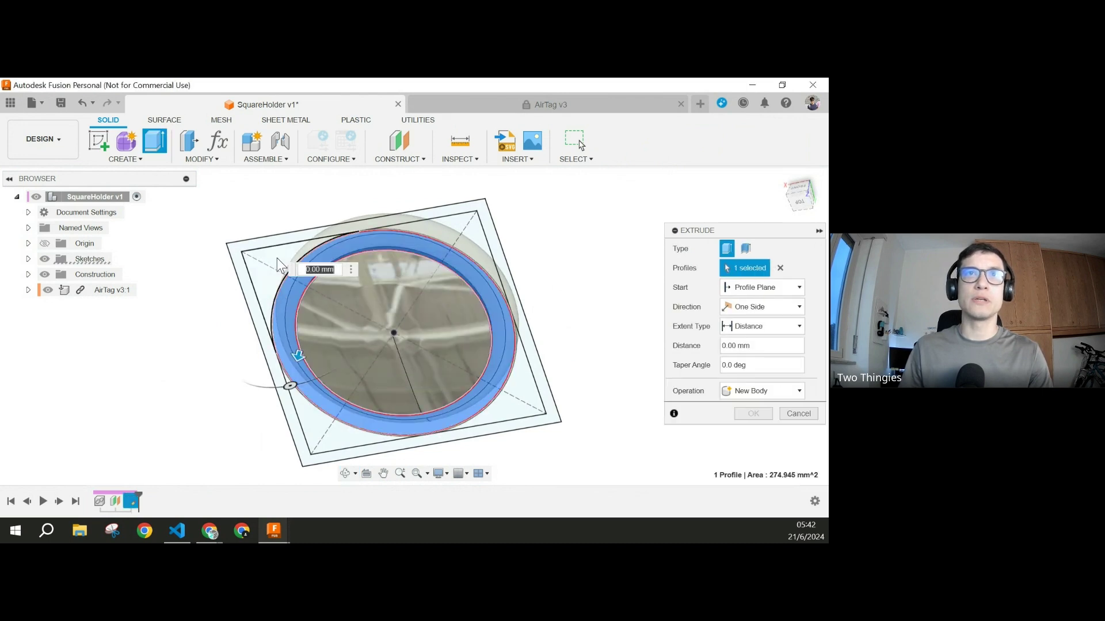
scroll(294, 264, up, 5)
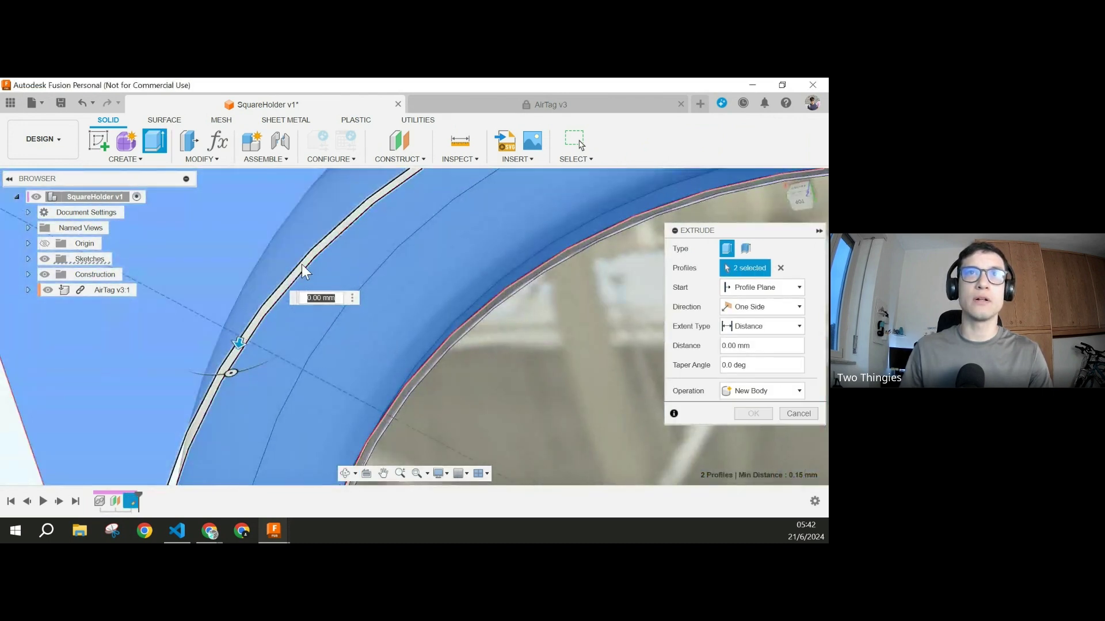
click(300, 266)
scroll(300, 266, down, 5)
click(316, 207)
click(325, 216)
shift+middle_drag(325, 217, 562, 196)
scroll(506, 204, up, 6)
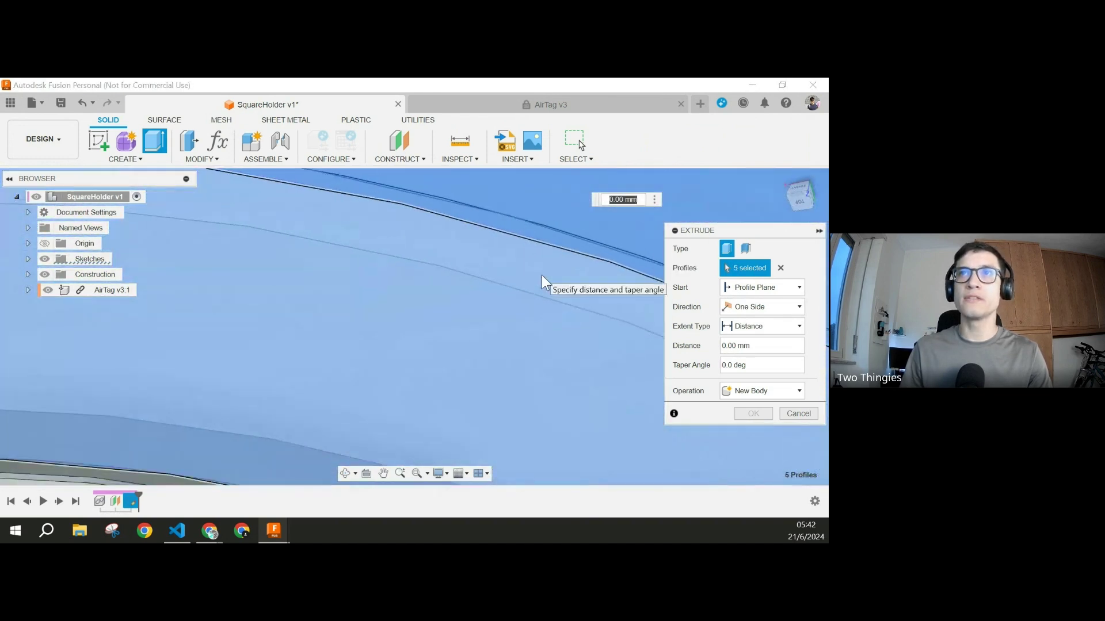
Step: Add the remaining two corner areas inside the square to the extrusion profiles, leaving the inner circle open
scroll(544, 272, down, 4)
shift+middle_drag(558, 287, 459, 182)
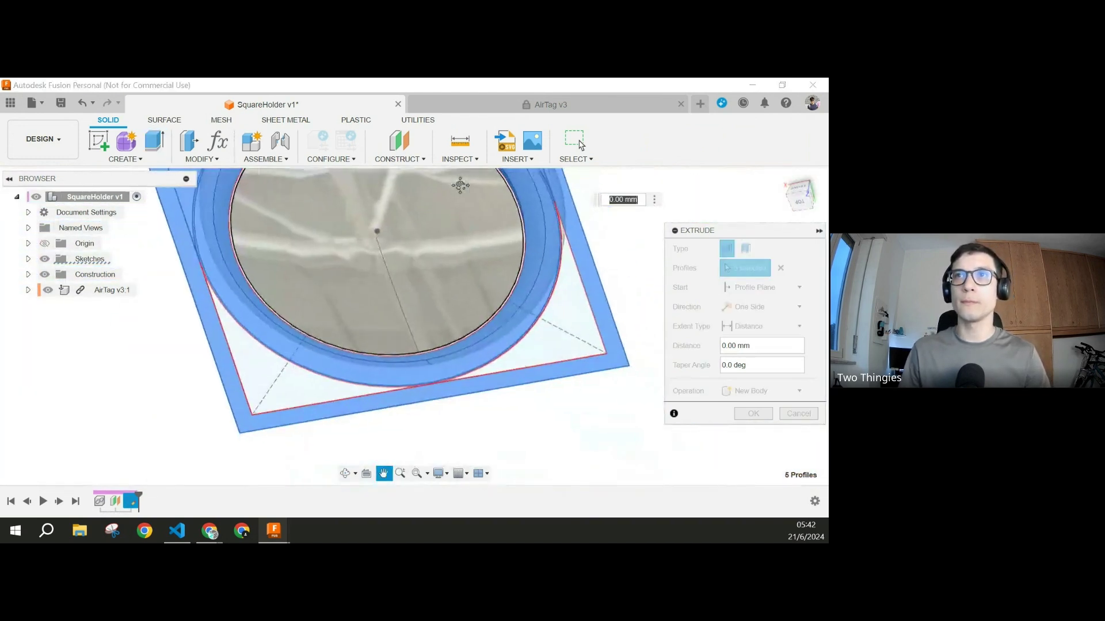
scroll(568, 338, up, 1)
scroll(568, 337, up, 4)
scroll(562, 279, down, 5)
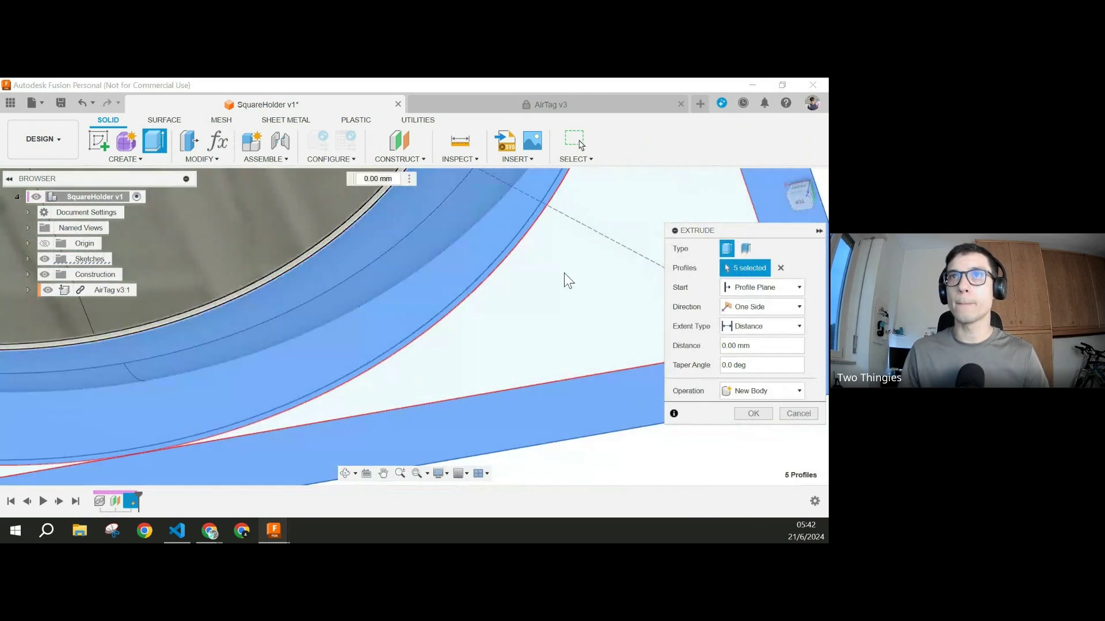
scroll(384, 180, down, 3)
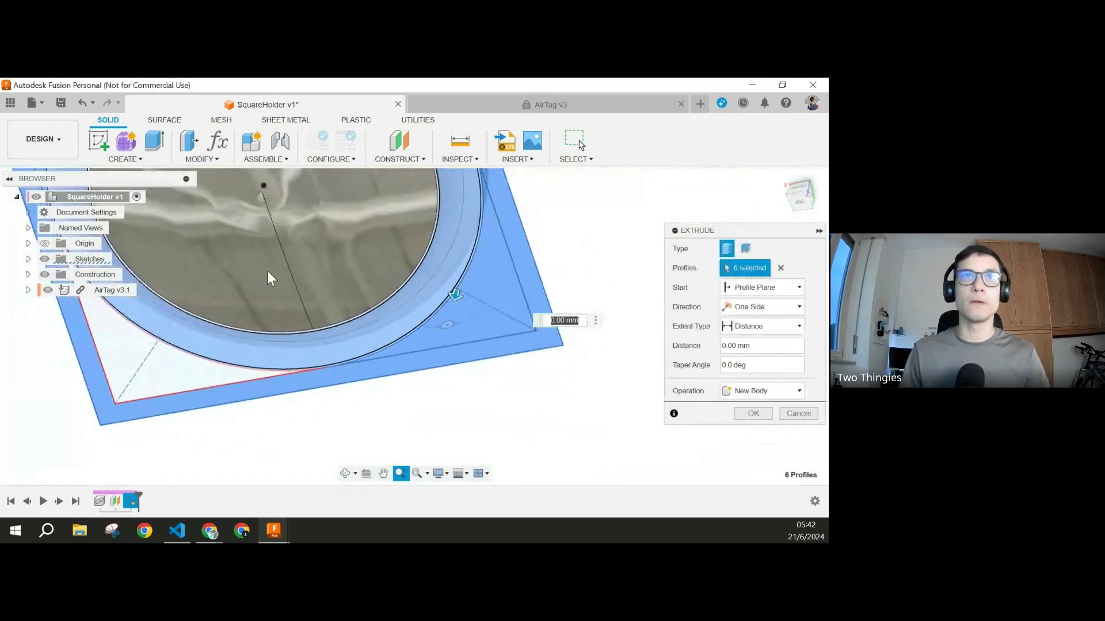
click(119, 381)
middle_drag(386, 260, 535, 389)
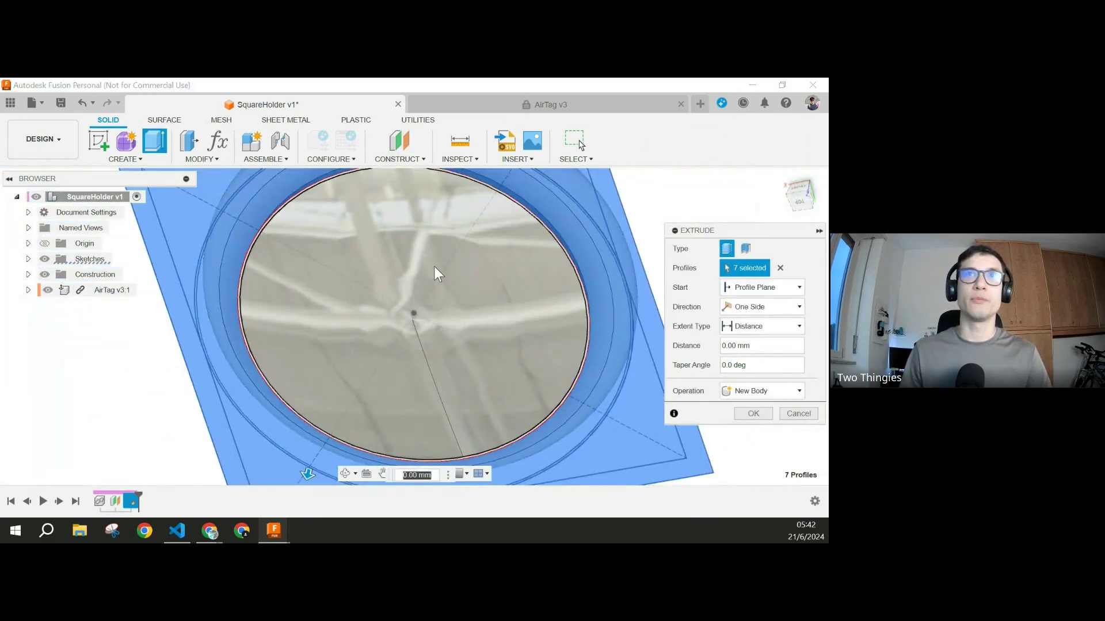
scroll(435, 267, down, 5)
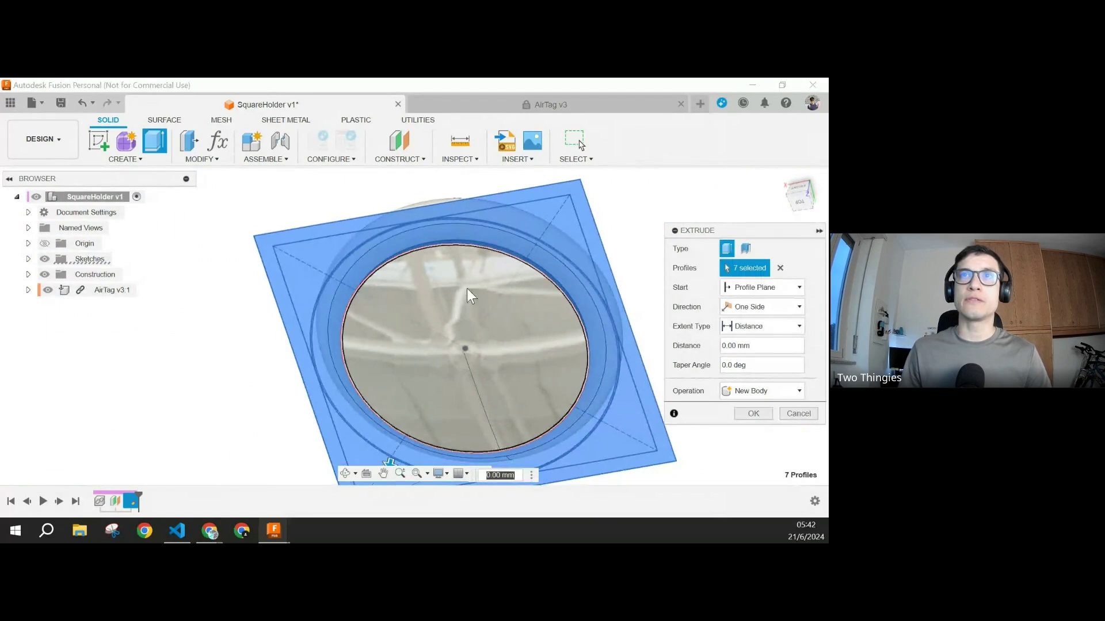
Step: Extrude the selected profiles by -9 mm toward the AirTag as a new body
shift+middle_drag(467, 288, 545, 361)
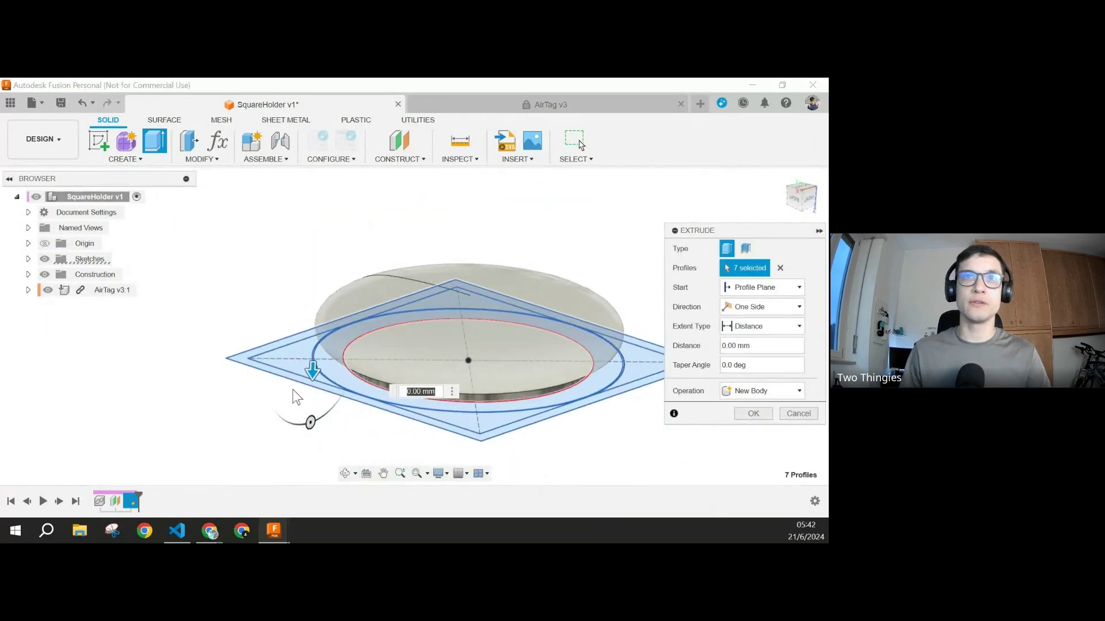
drag(311, 367, 316, 225)
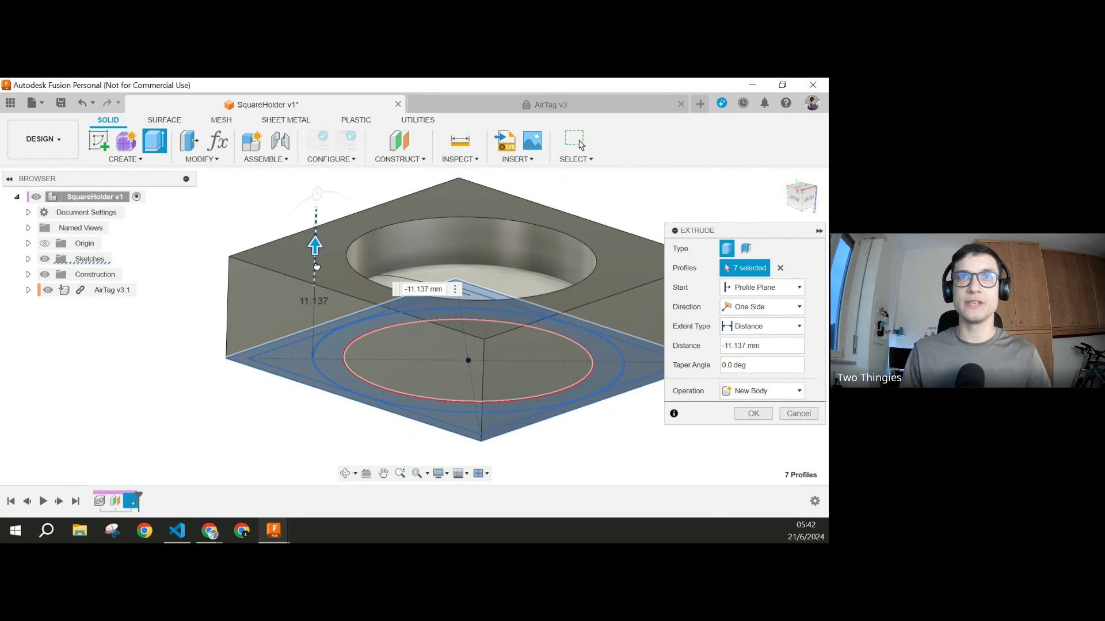
double_click(755, 345)
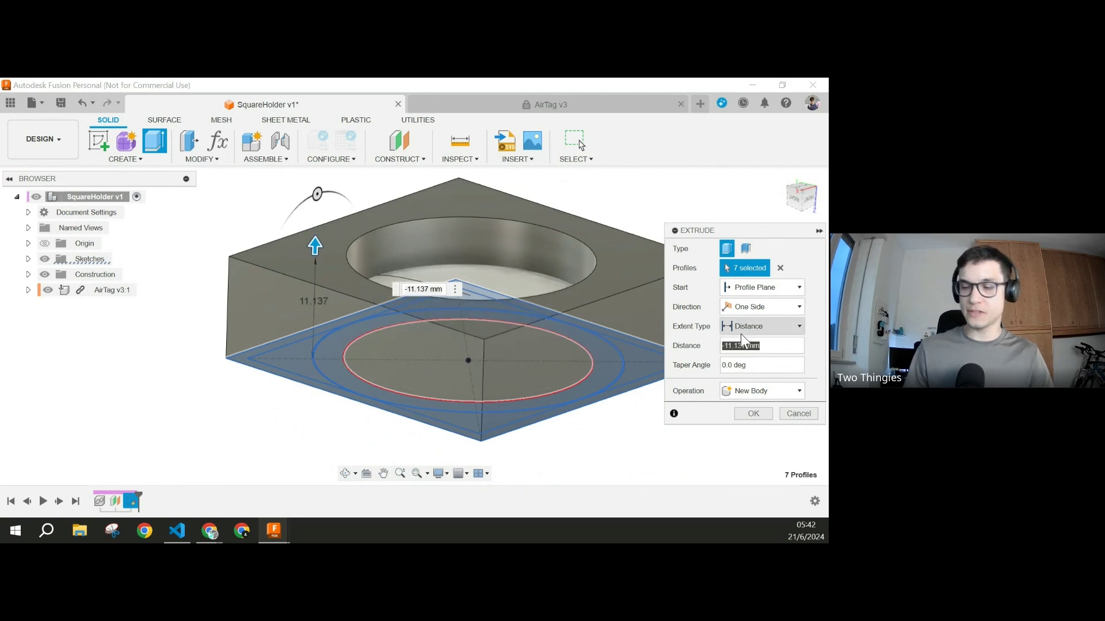
text(-9)
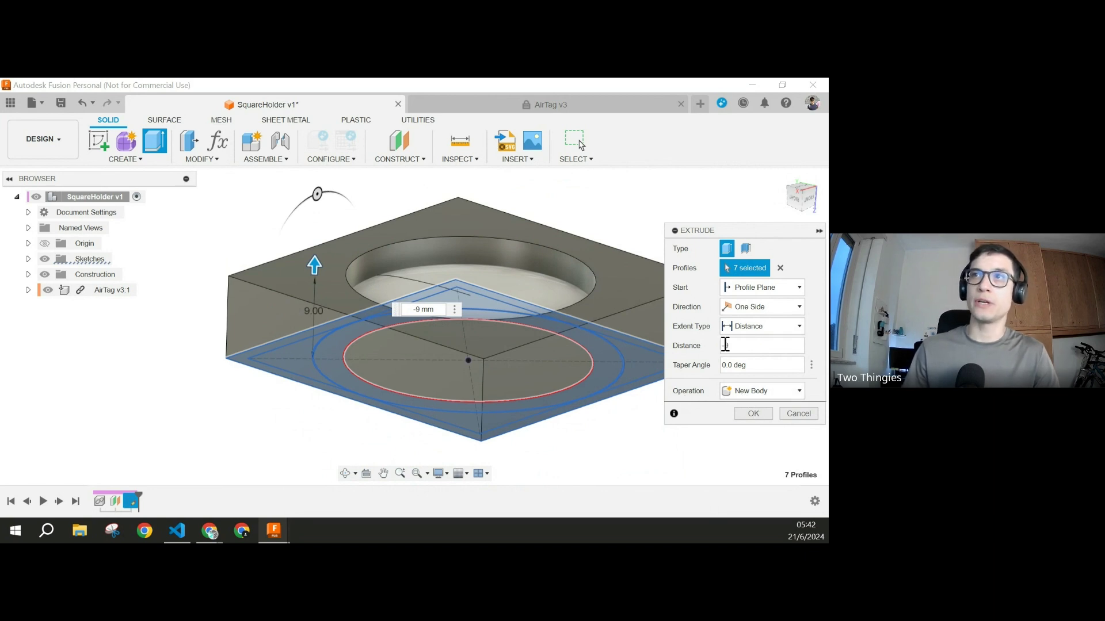
mouse_move(480, 434)
shift+middle_down()
mouse_move(478, 304)
mouse_move(484, 432)
shift+middle_up()
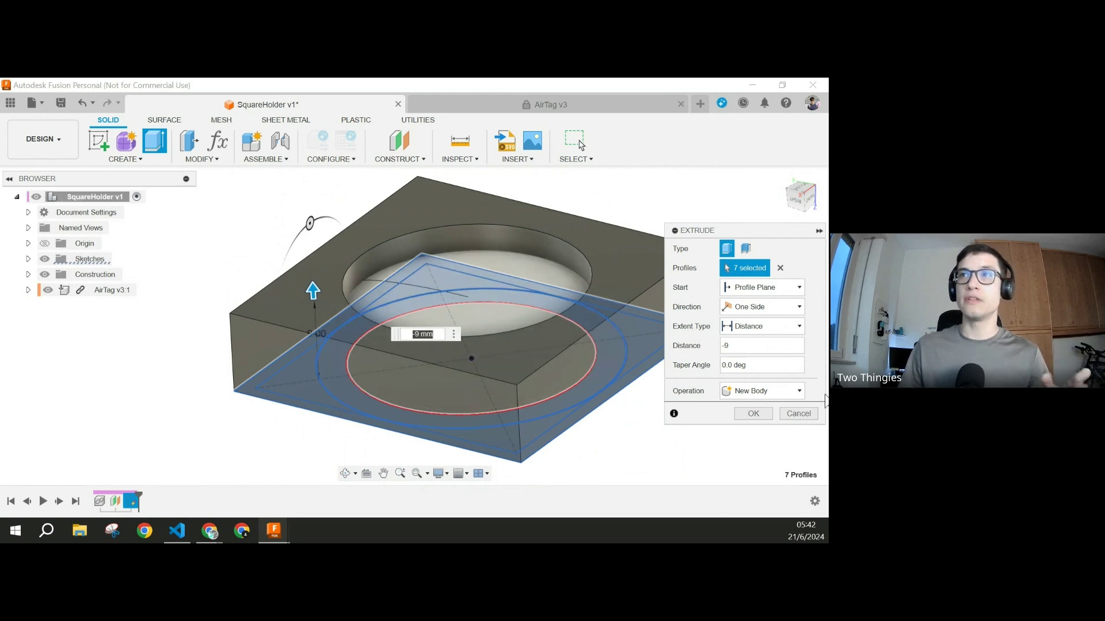
click(765, 391)
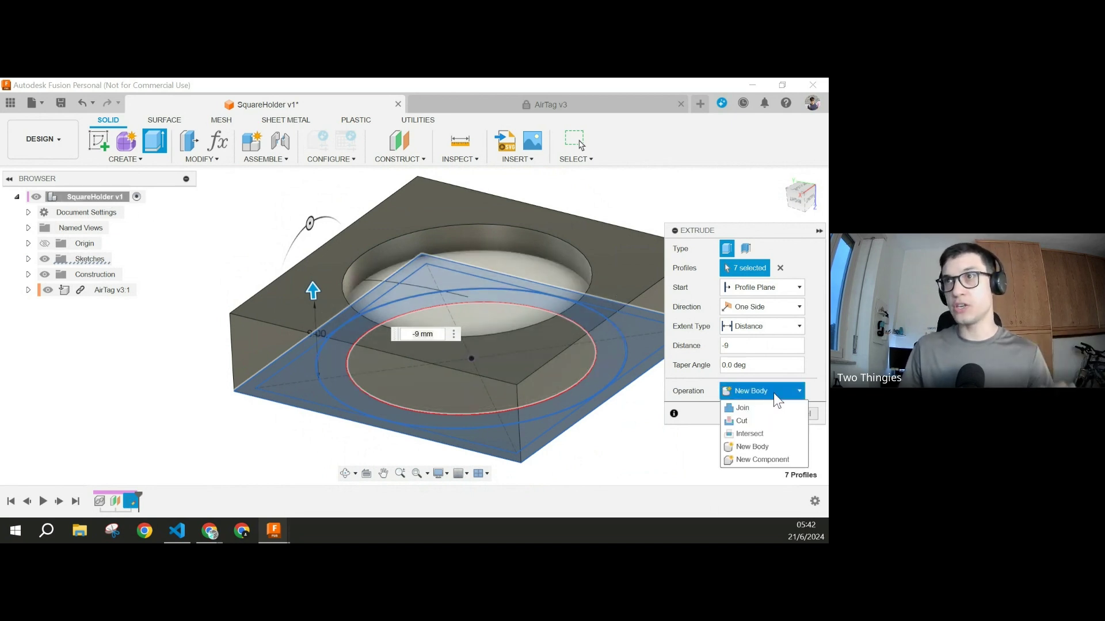
click(771, 391)
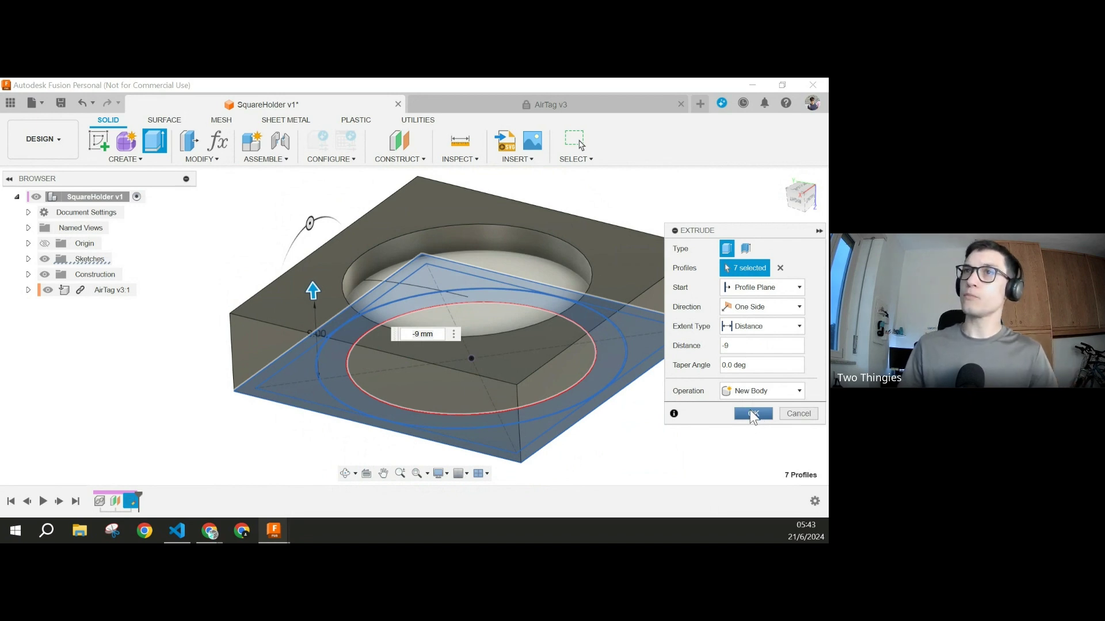
click(752, 410)
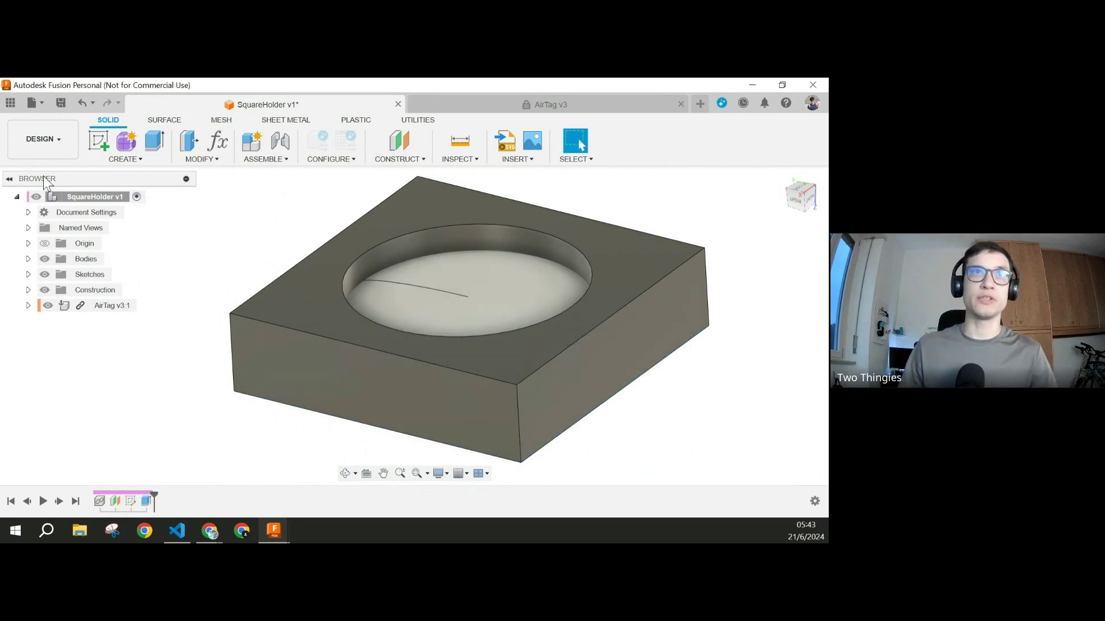
Step: Fillet the four vertical corner edges of the square holder body with a 6 mm radius
mouse_move(582, 387)
shift+middle_down()
mouse_move(576, 403)
mouse_move(564, 375)
mouse_move(593, 372)
mouse_move(595, 387)
shift+middle_up()
key(Escape)
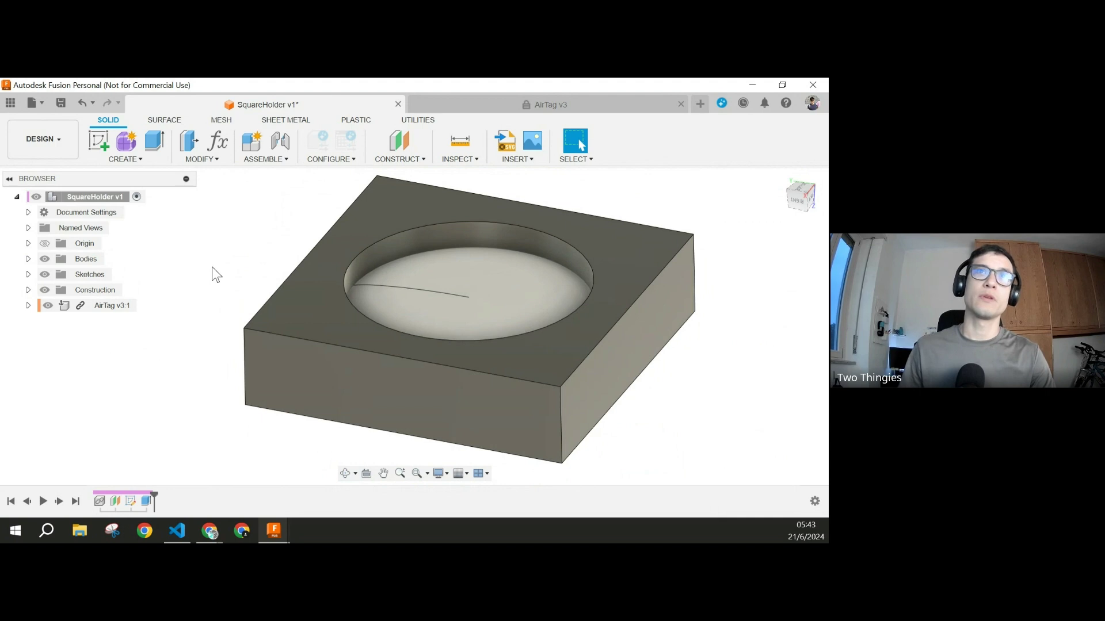
key(f)
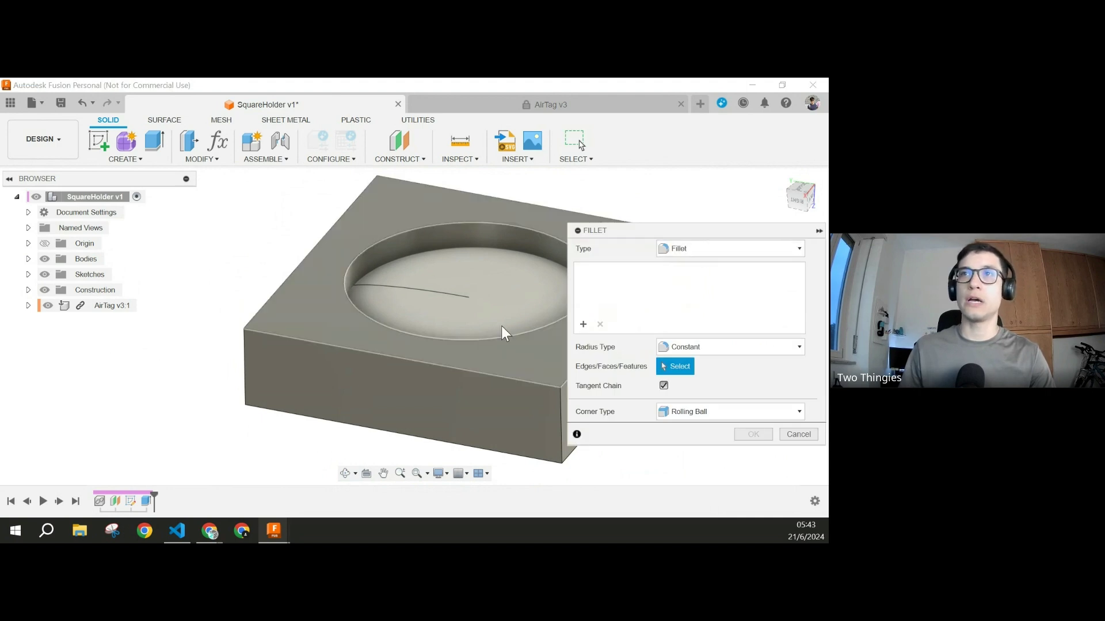
click(245, 354)
middle_drag(344, 357, 256, 349)
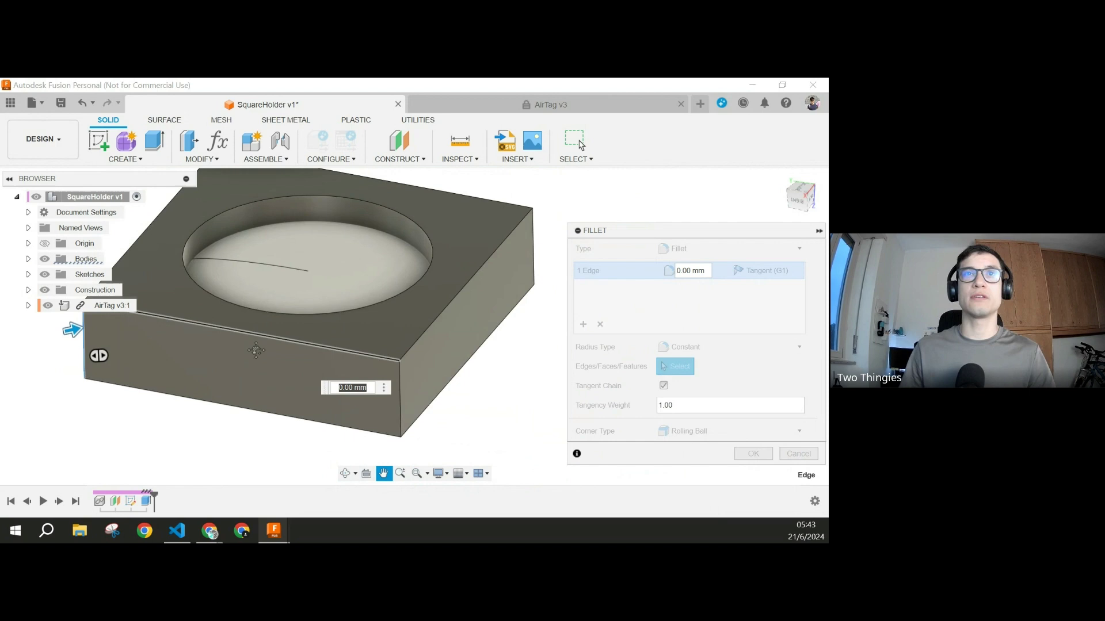
scroll(492, 299, down, 4)
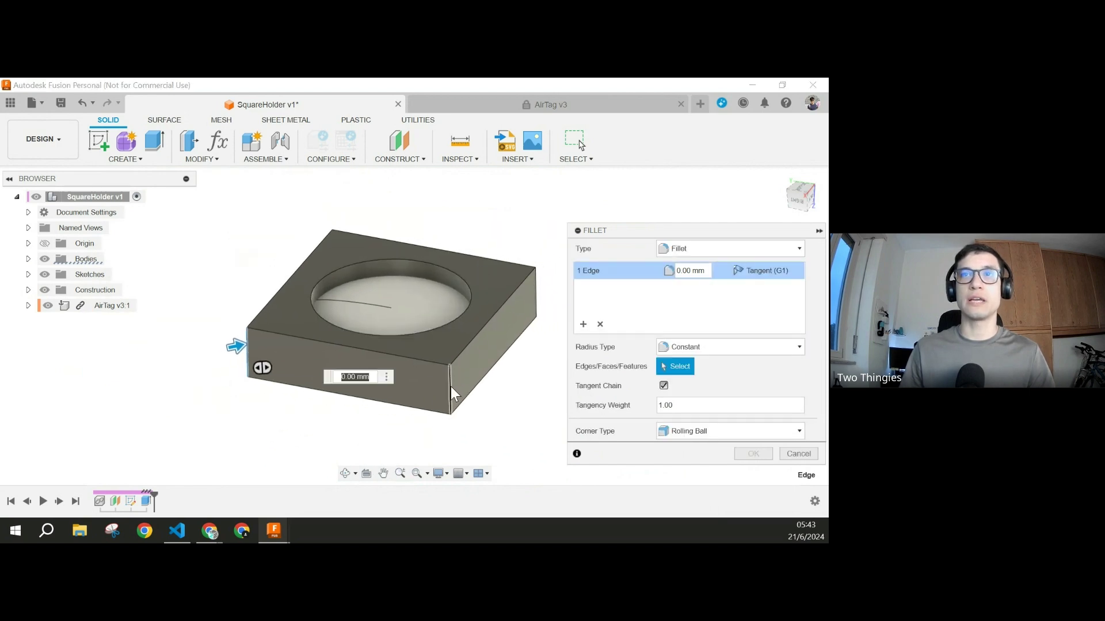
click(451, 386)
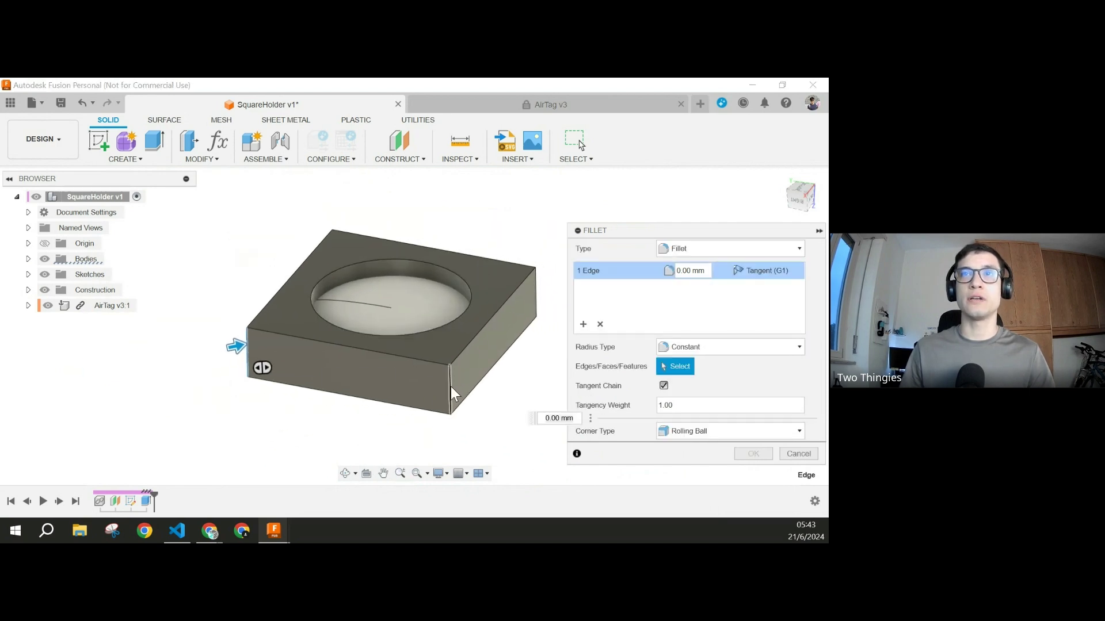
click(534, 281)
click(332, 247)
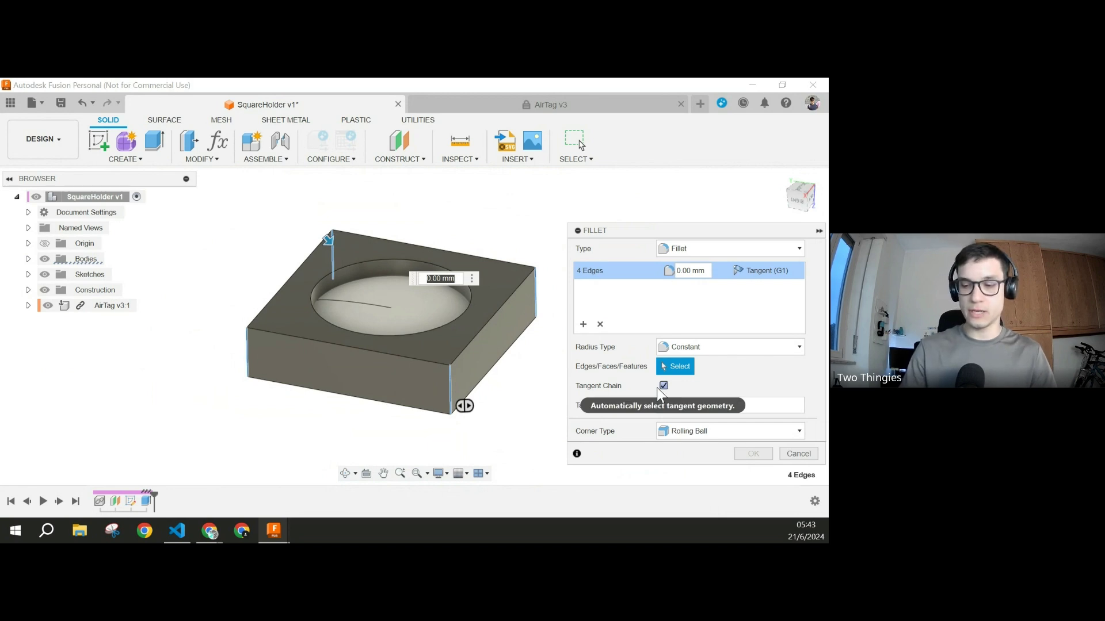
text(6)
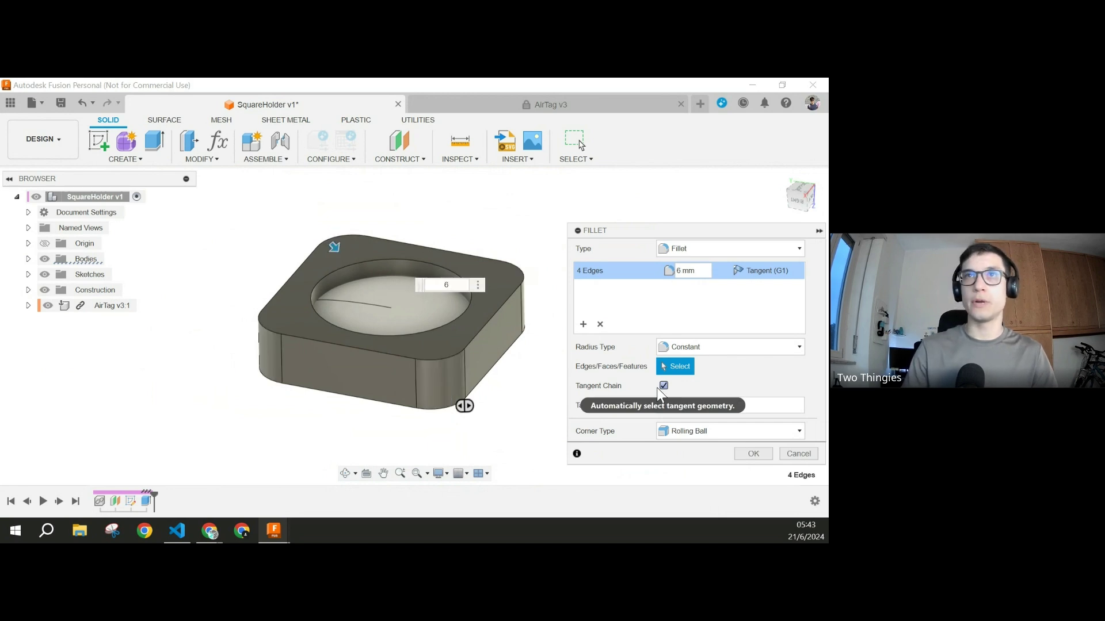
key(Return)
Step: Measure the distance between two opposite outer side faces of the holder
middle_drag(647, 385, 597, 353)
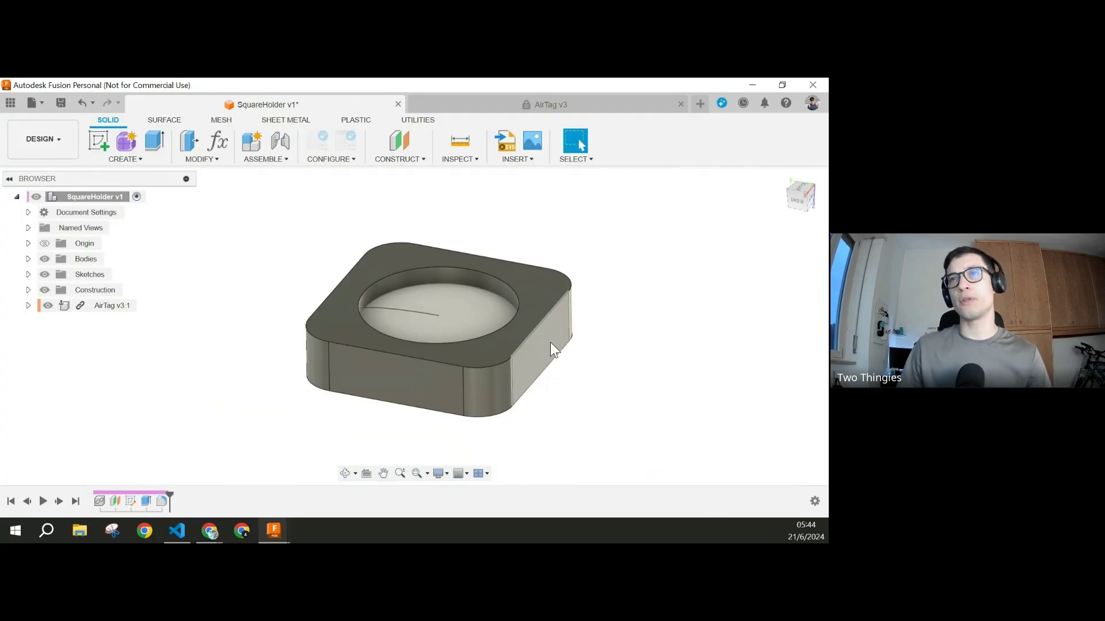
click(550, 343)
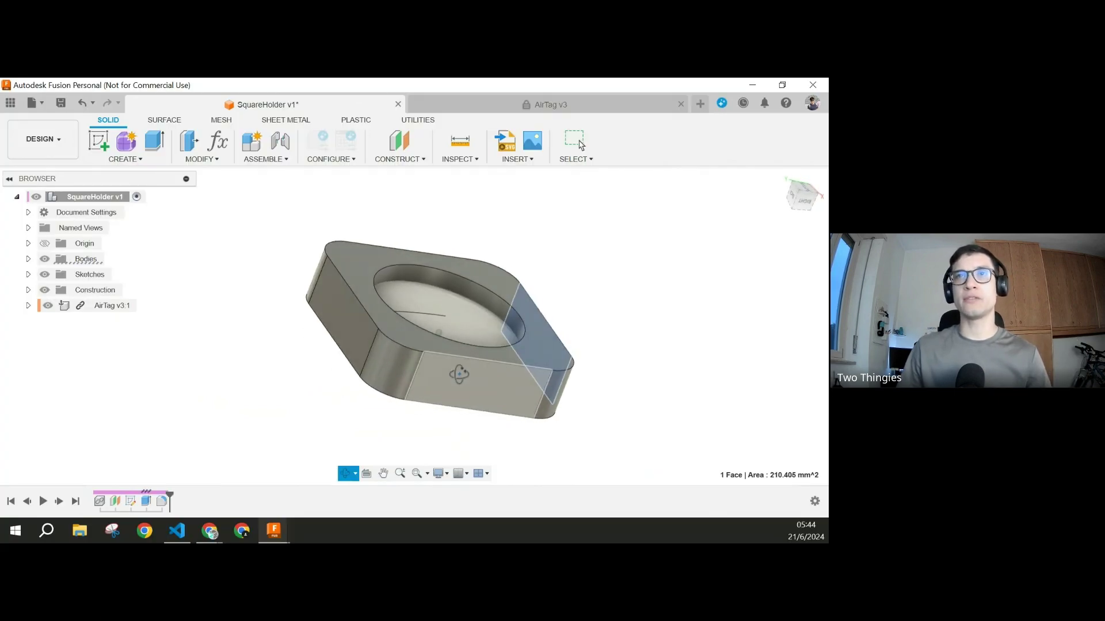
shift+middle_drag(460, 374, 467, 377)
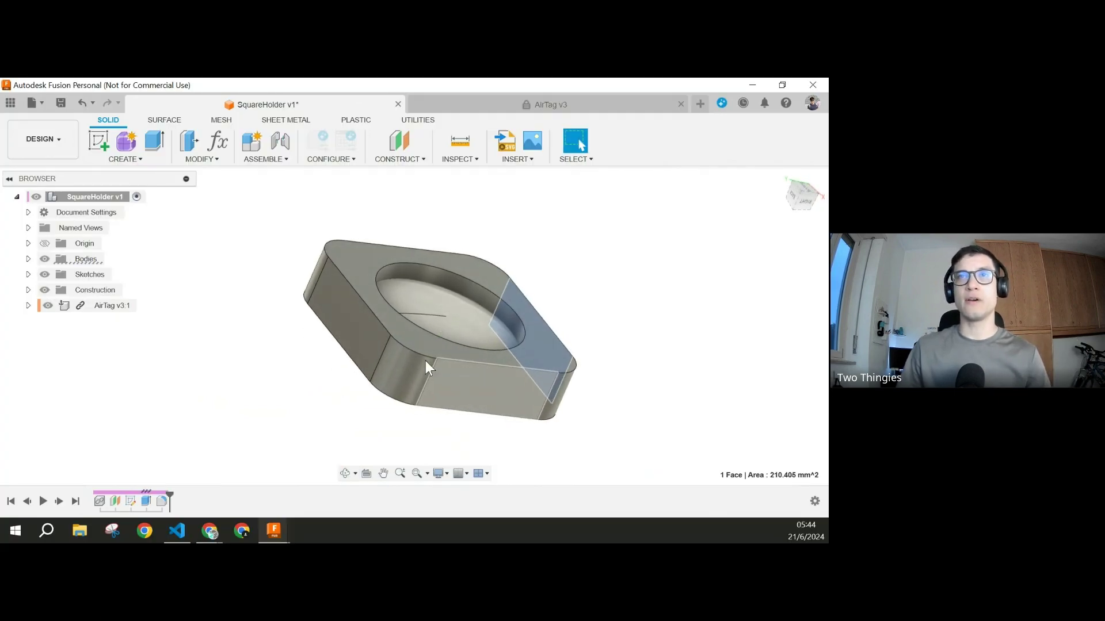
shift+click(368, 333)
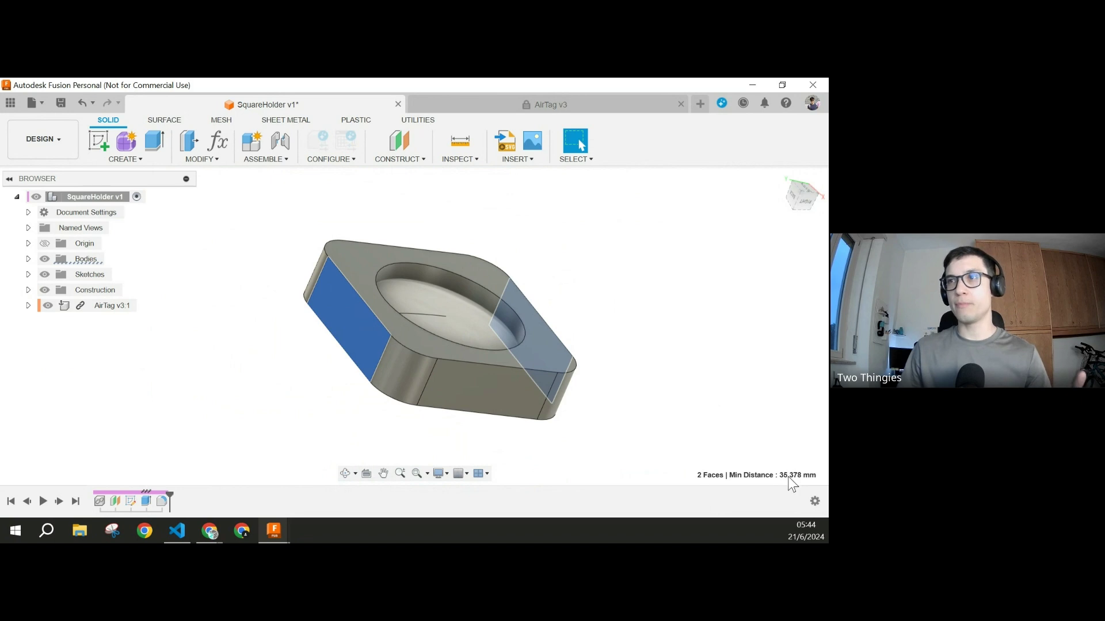
click(575, 368)
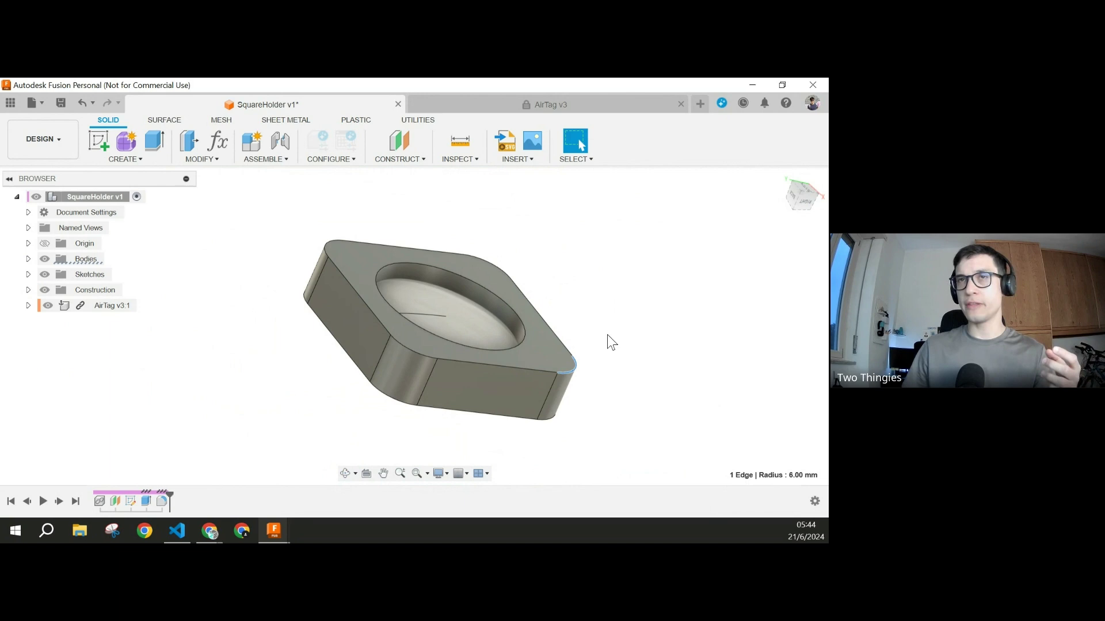
shift+middle_drag(611, 341, 283, 370)
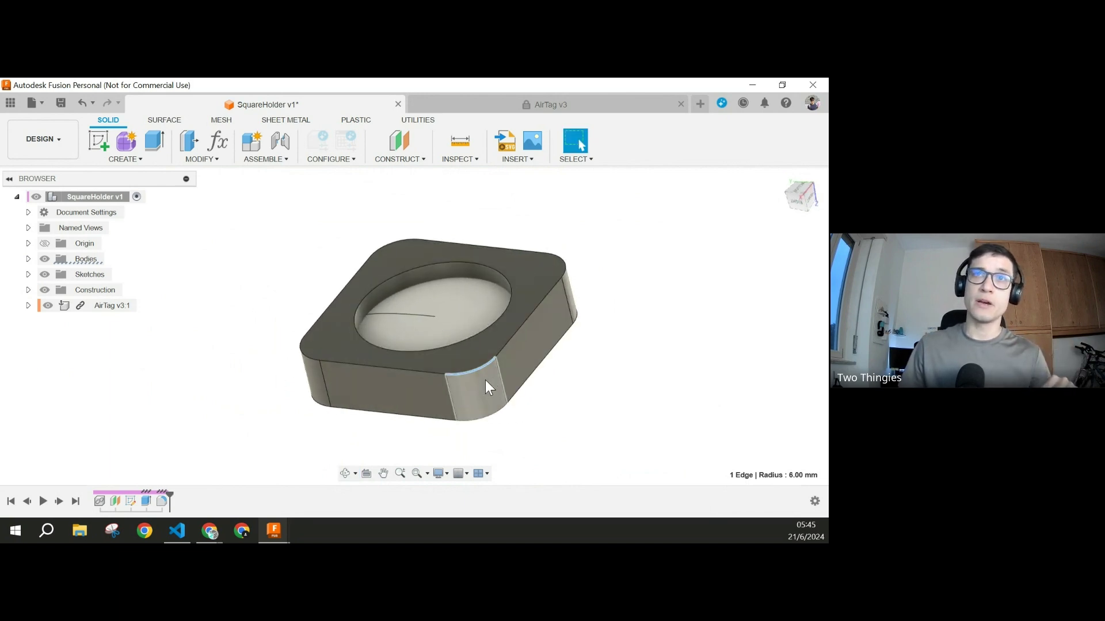
scroll(485, 387, down, 5)
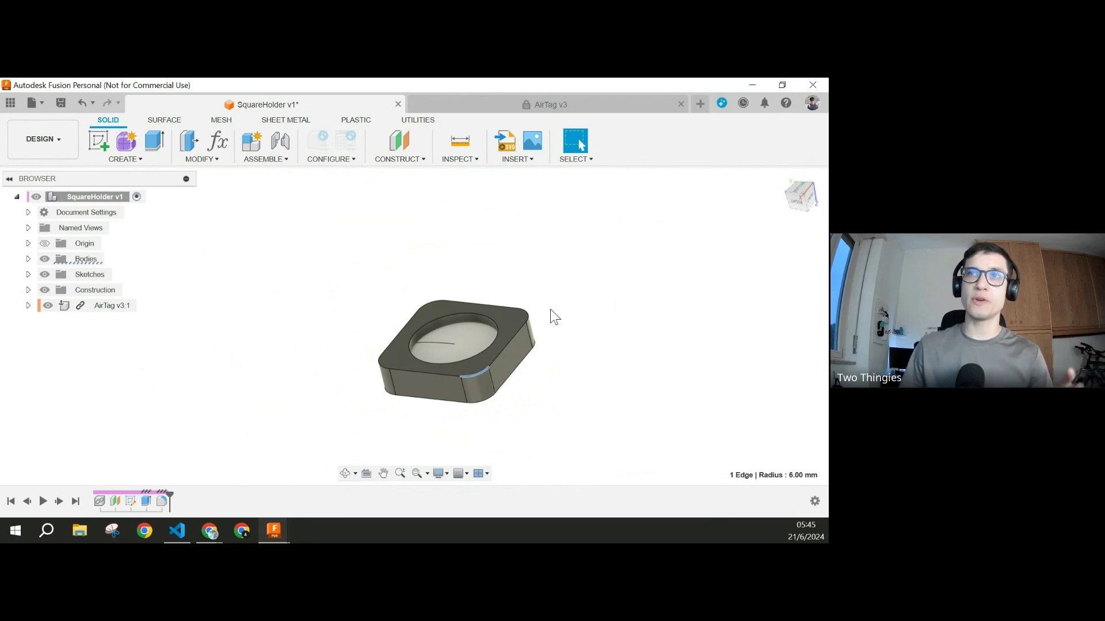
scroll(533, 387, up, 1)
scroll(535, 389, up, 3)
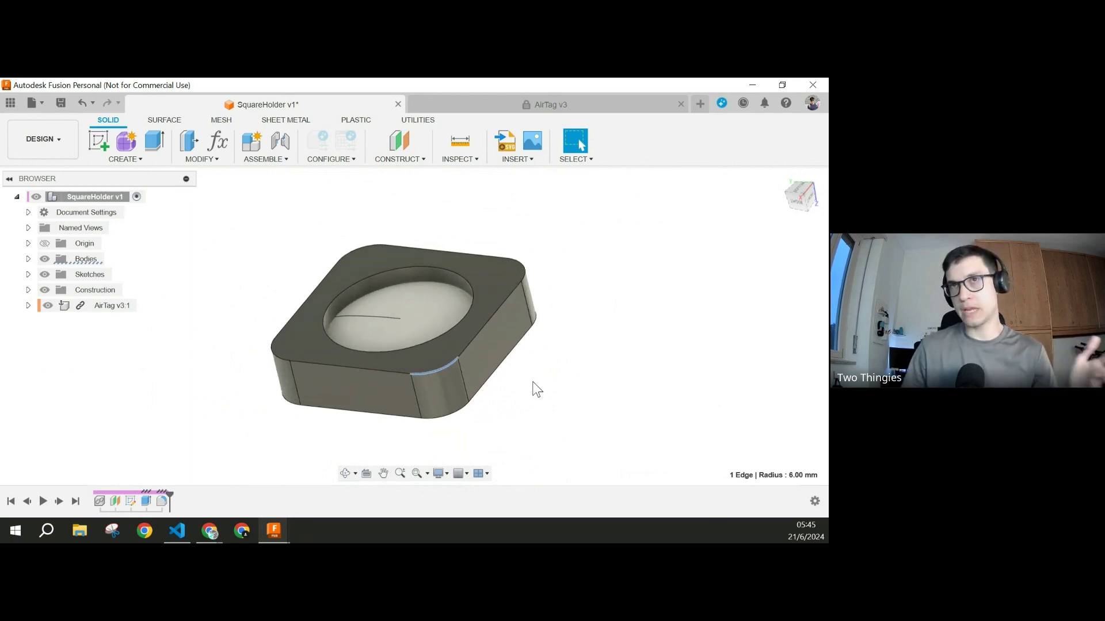
shift+middle_drag(554, 367, 607, 372)
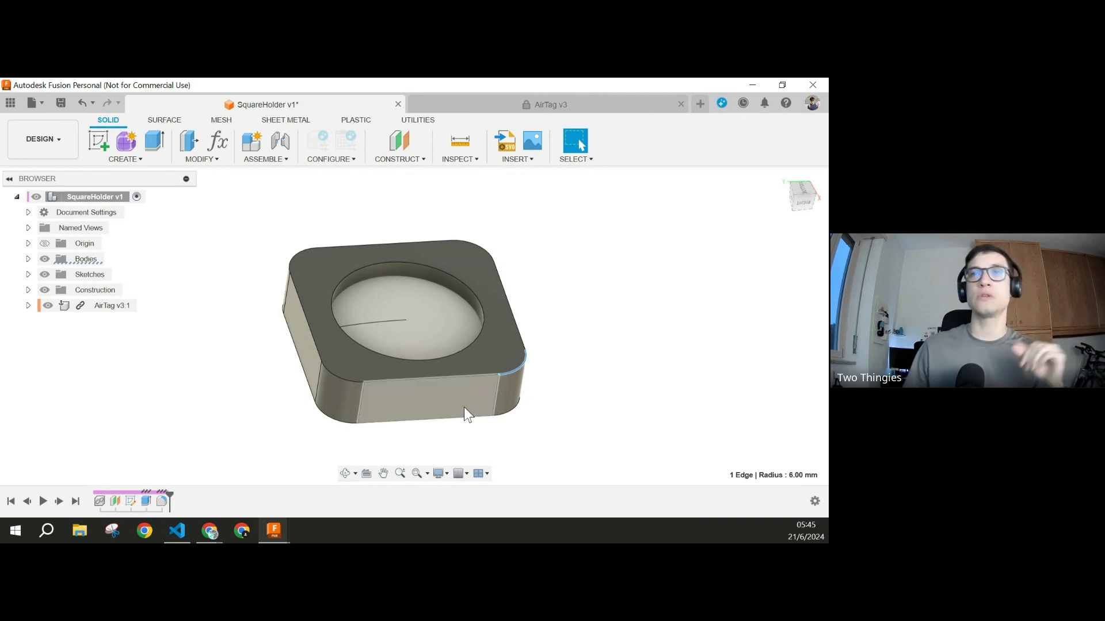
mouse_move(586, 368)
shift+middle_down()
mouse_move(520, 340)
mouse_move(522, 266)
mouse_move(569, 360)
mouse_move(574, 323)
mouse_move(594, 345)
mouse_move(592, 370)
shift+middle_up()
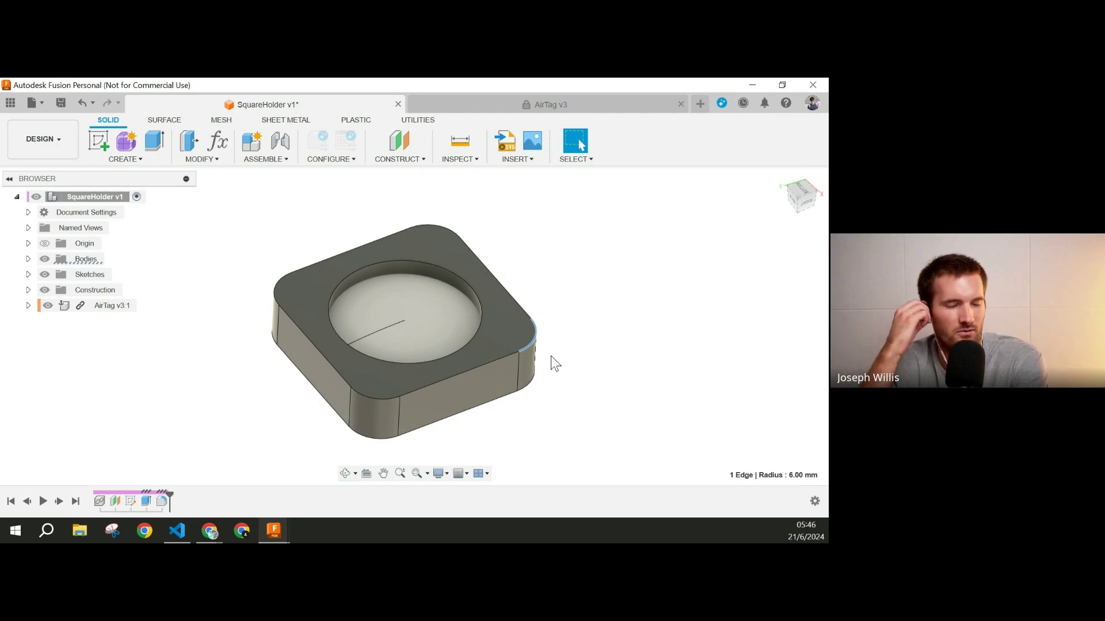
key(Escape)
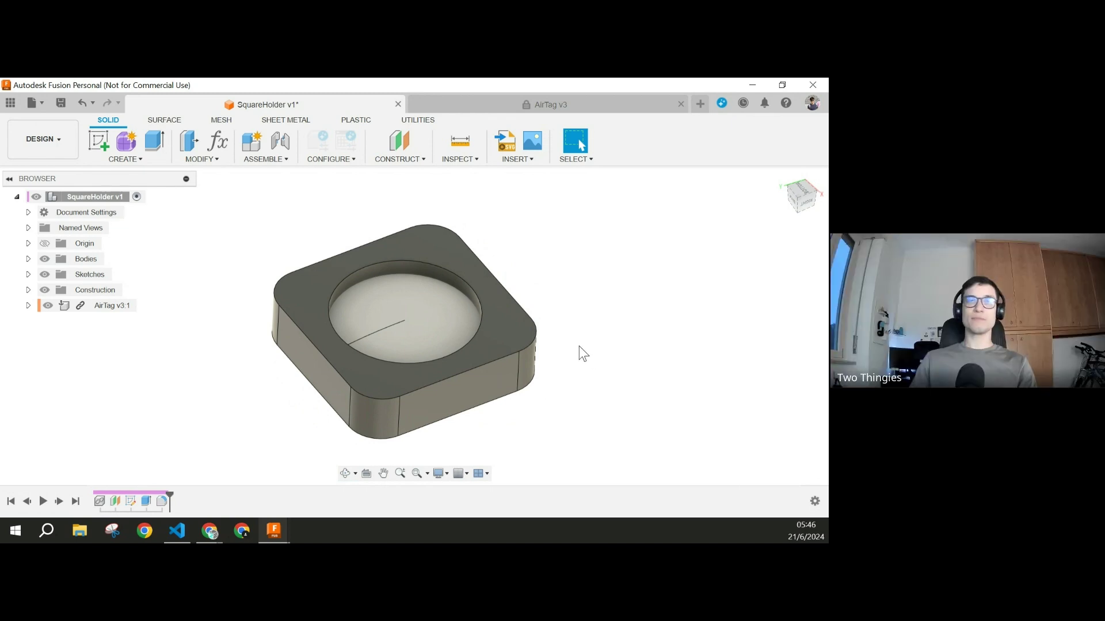
mouse_move(577, 346)
middle_down()
mouse_move(611, 340)
mouse_move(624, 286)
mouse_move(553, 313)
mouse_move(547, 338)
mouse_move(561, 345)
middle_up()
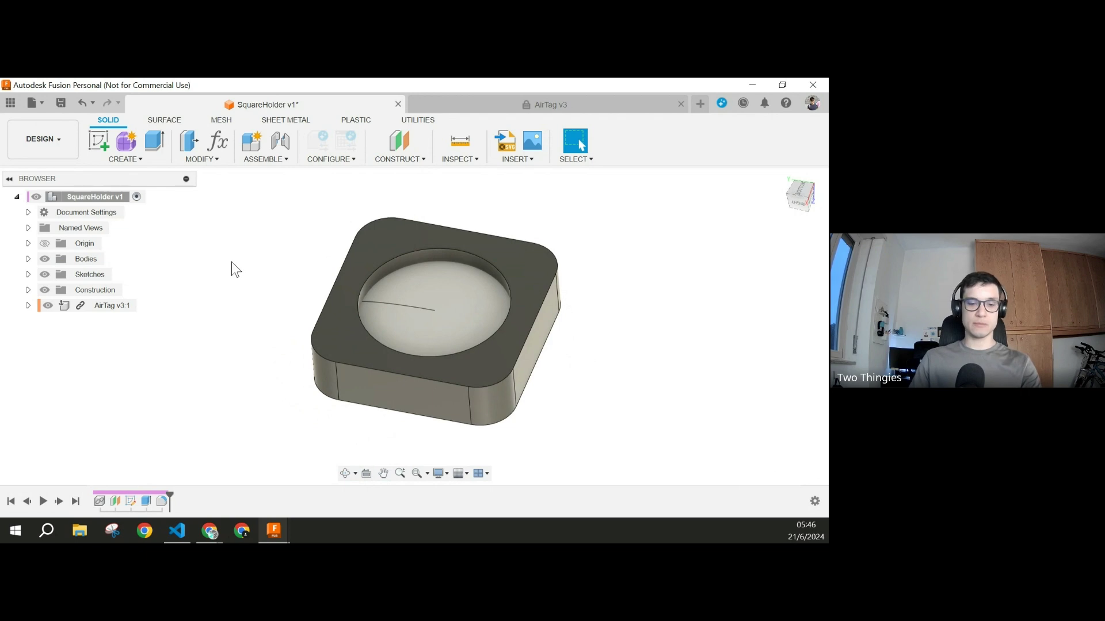
Step: Shell the holder body inward, open at its top face, using wall_thickness as the inside thickness
key(s)
click(300, 292)
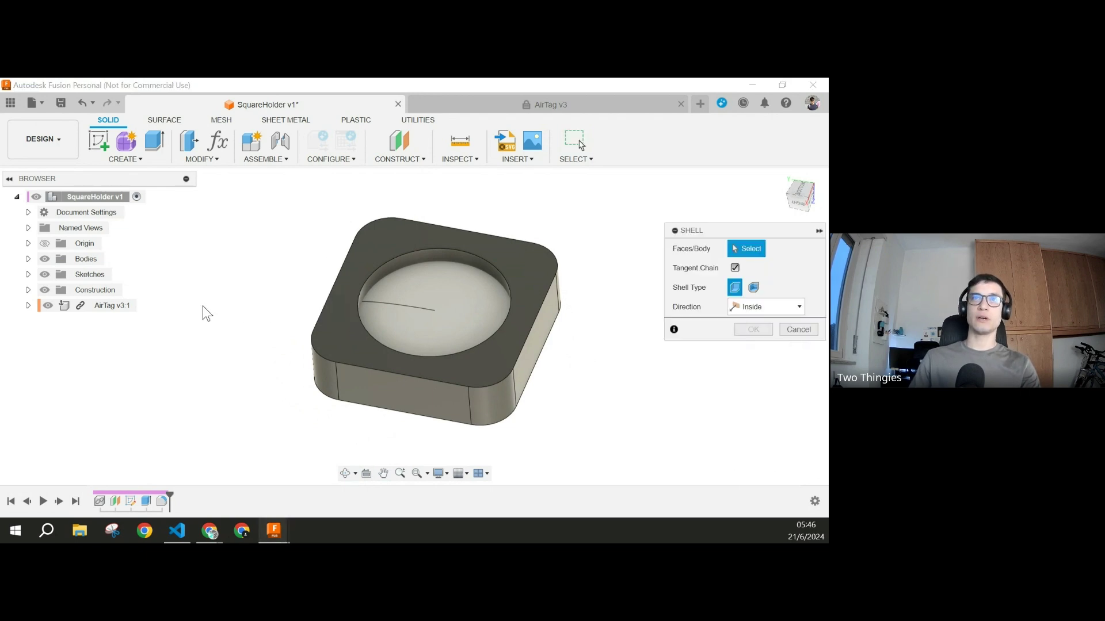
click(393, 240)
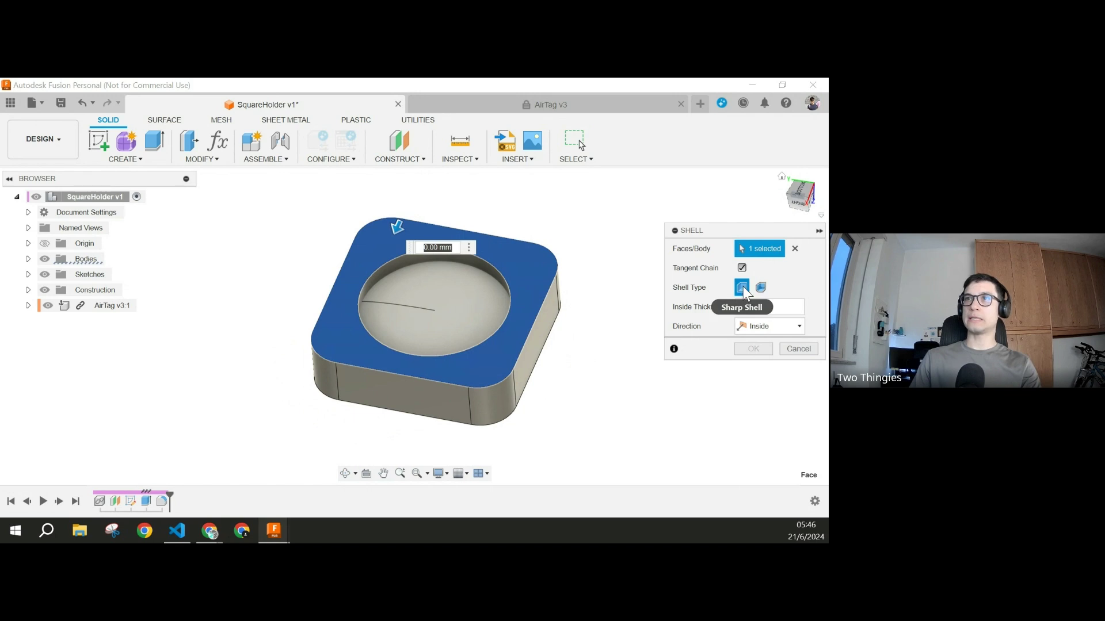
click(755, 309)
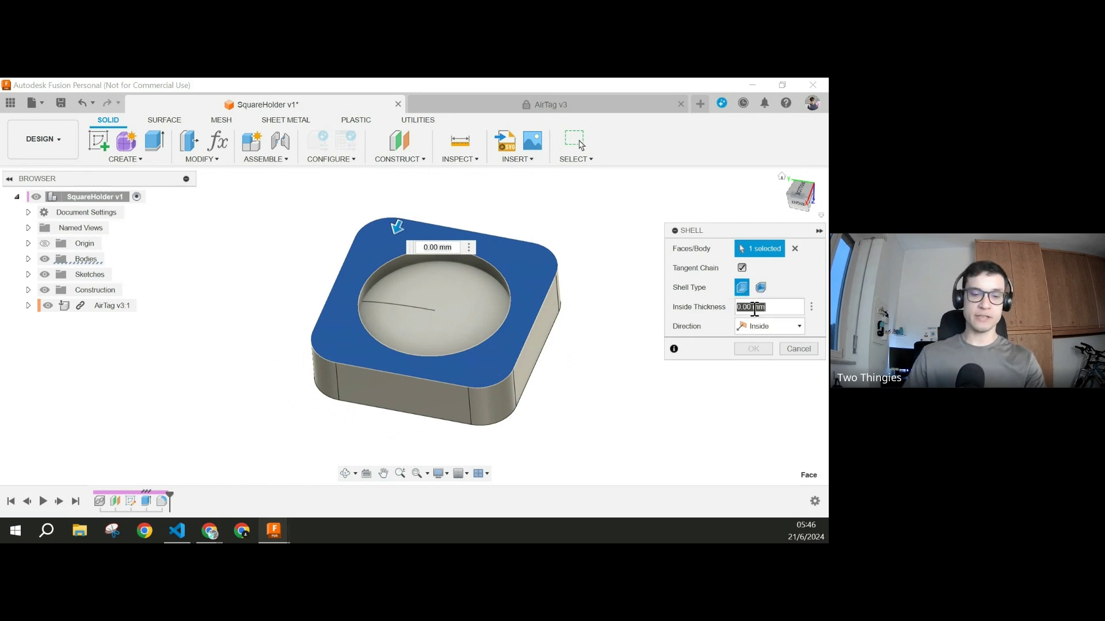
text(wall_thickness)
key(Return)
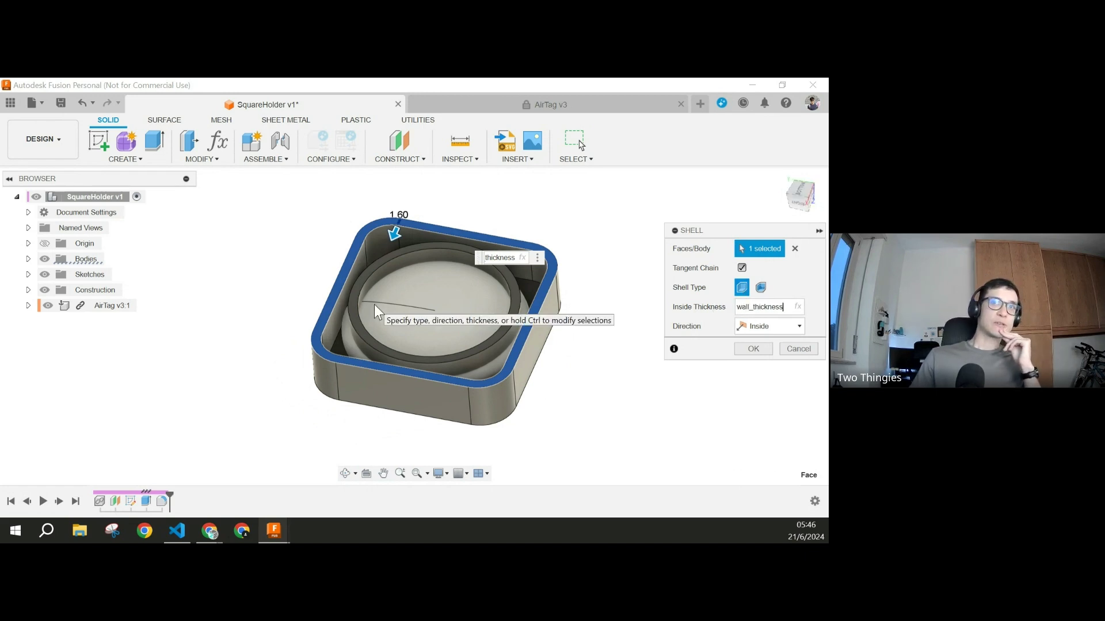
click(754, 349)
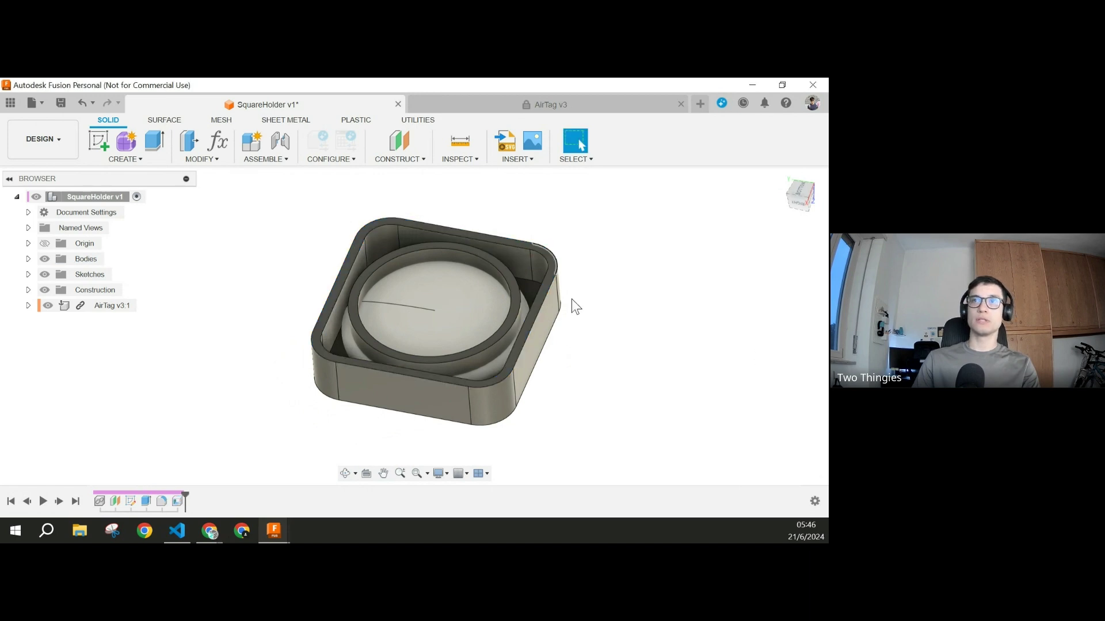
Step: Create a section analysis parallel to an outer side face, with the cut plane moved inward through the holder and AirTag
shift+middle_drag(575, 307, 604, 378)
click(469, 163)
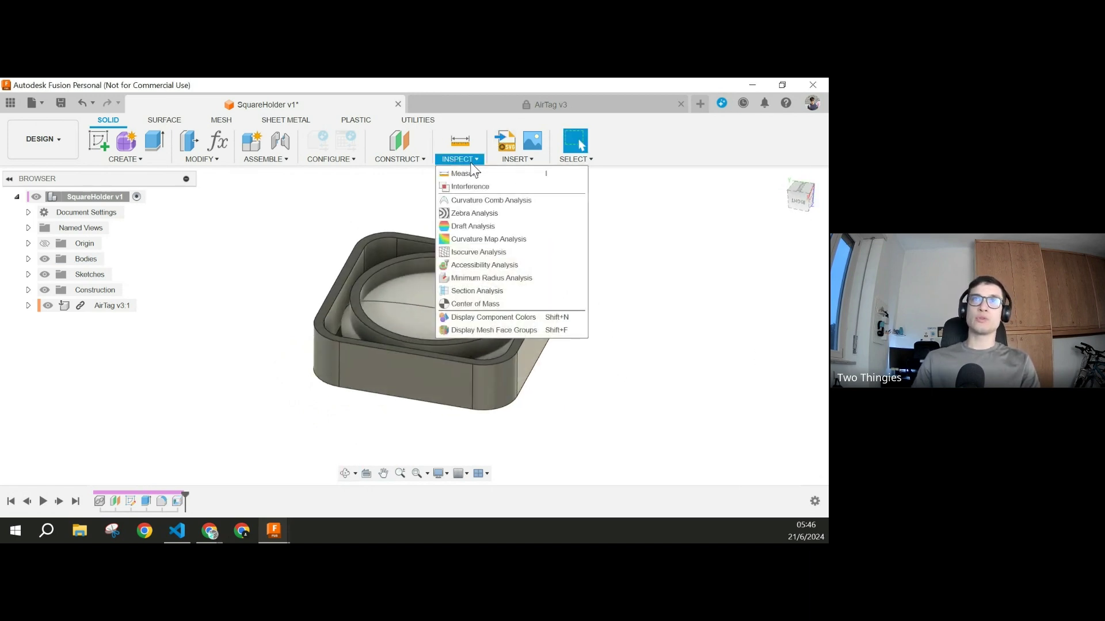
click(476, 290)
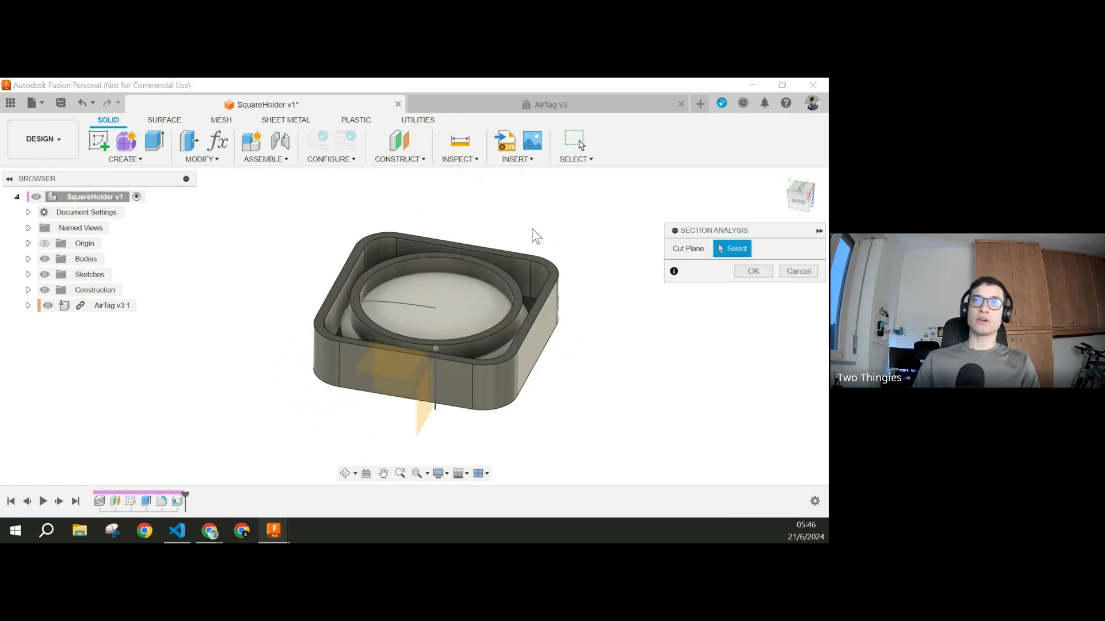
click(377, 380)
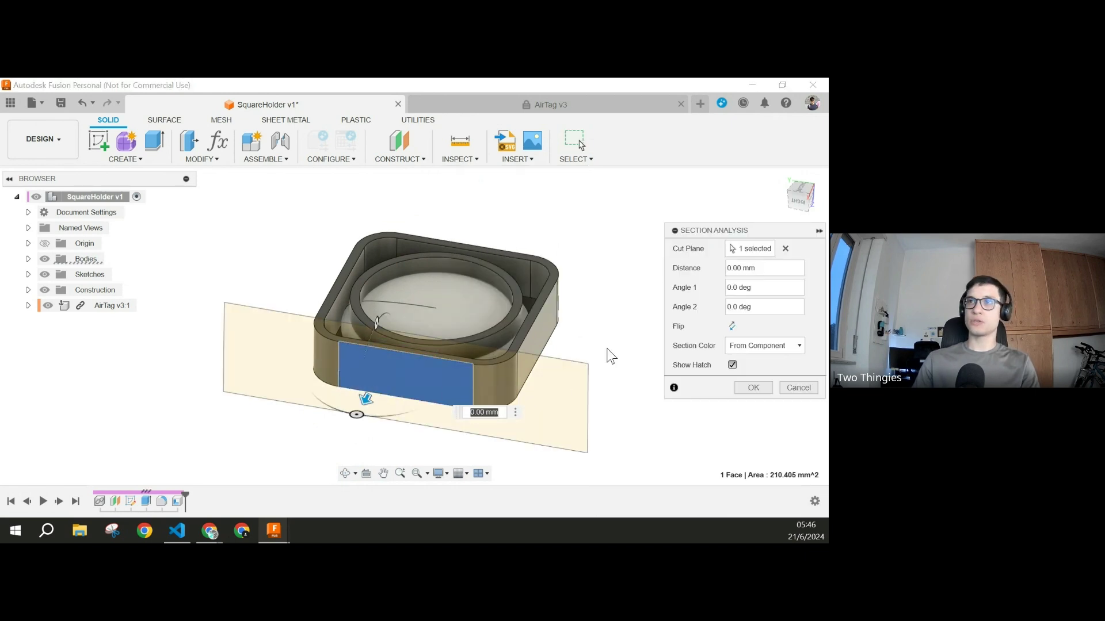
shift+middle_drag(409, 340, 488, 368)
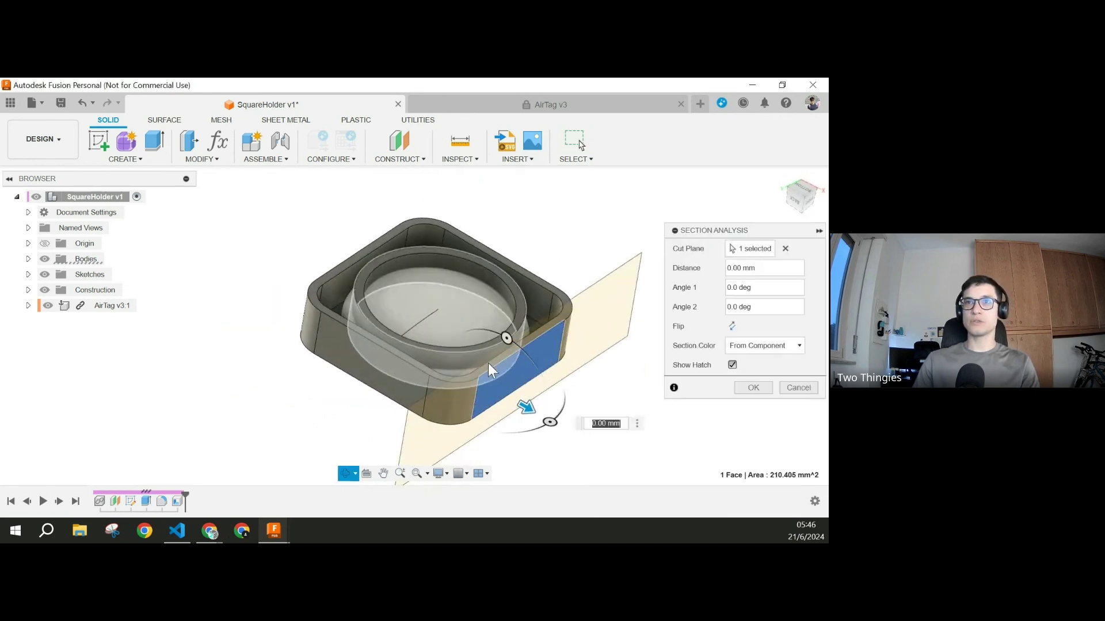
drag(526, 408, 445, 362)
click(755, 391)
Step: Examine the section for how the holder's inner ring and floor meet the AirTag
middle_drag(546, 370, 437, 425)
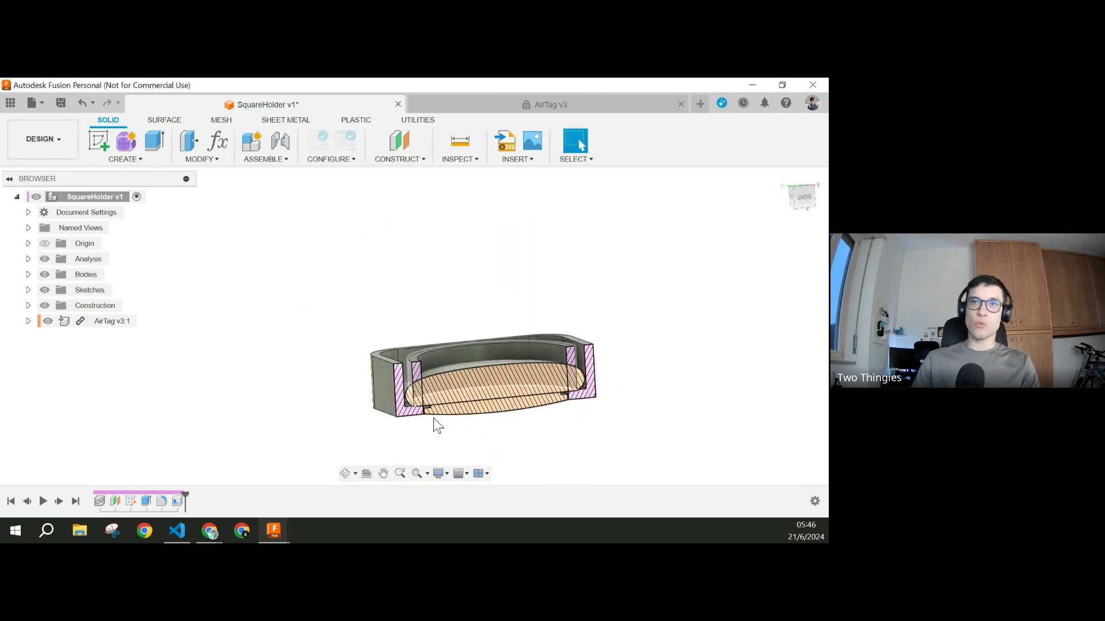
scroll(439, 403, up, 8)
shift+middle_drag(560, 420, 542, 410)
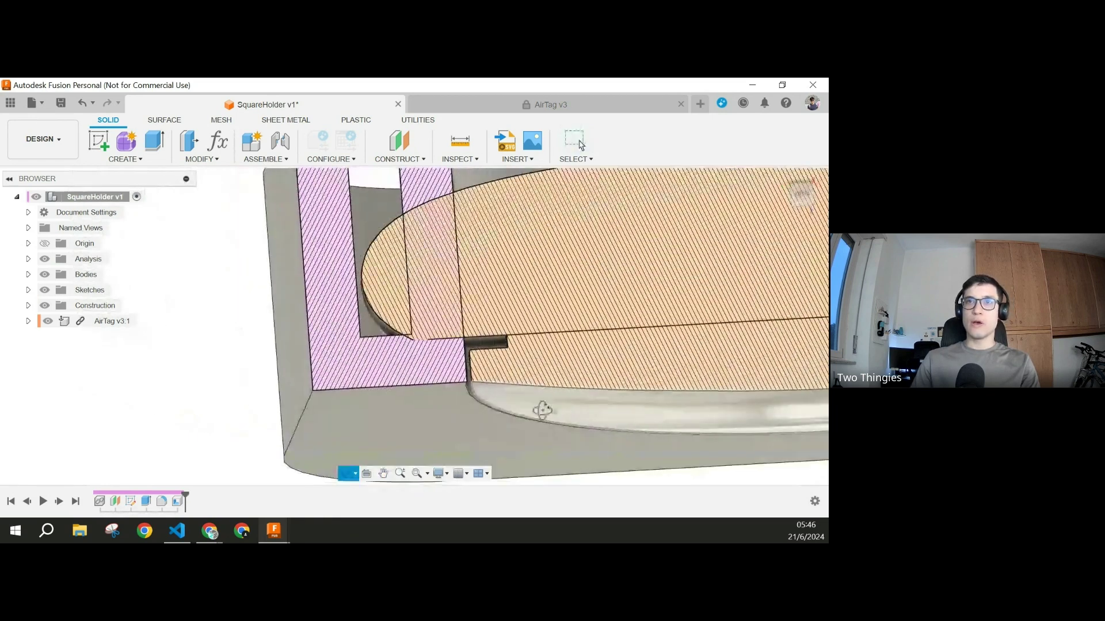
scroll(542, 411, down, 10)
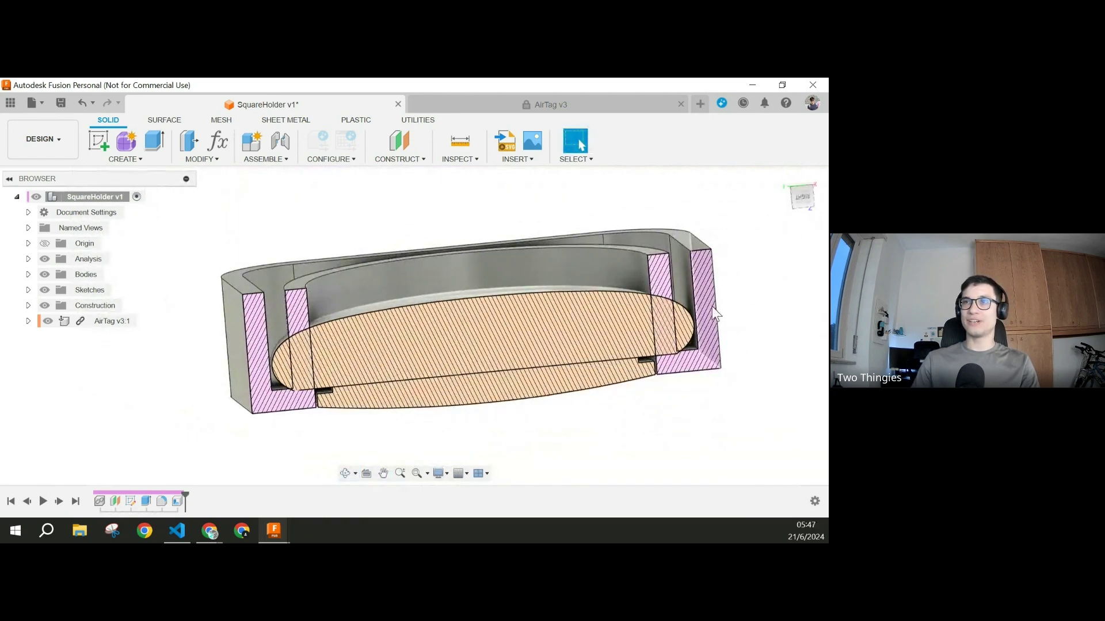
scroll(327, 390, up, 5)
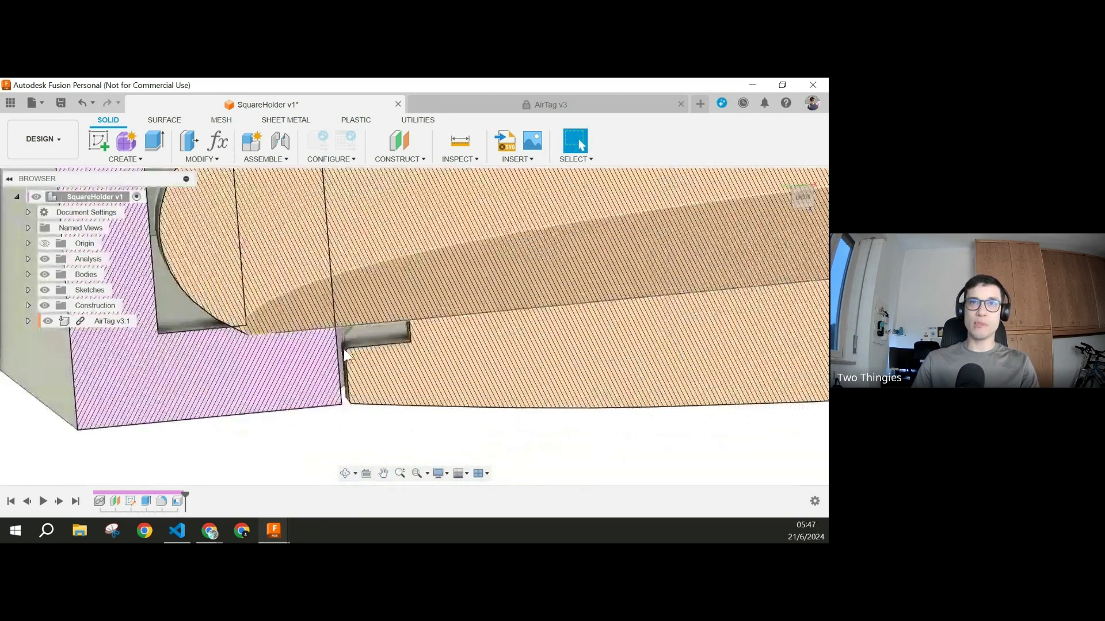
scroll(345, 353, down, 7)
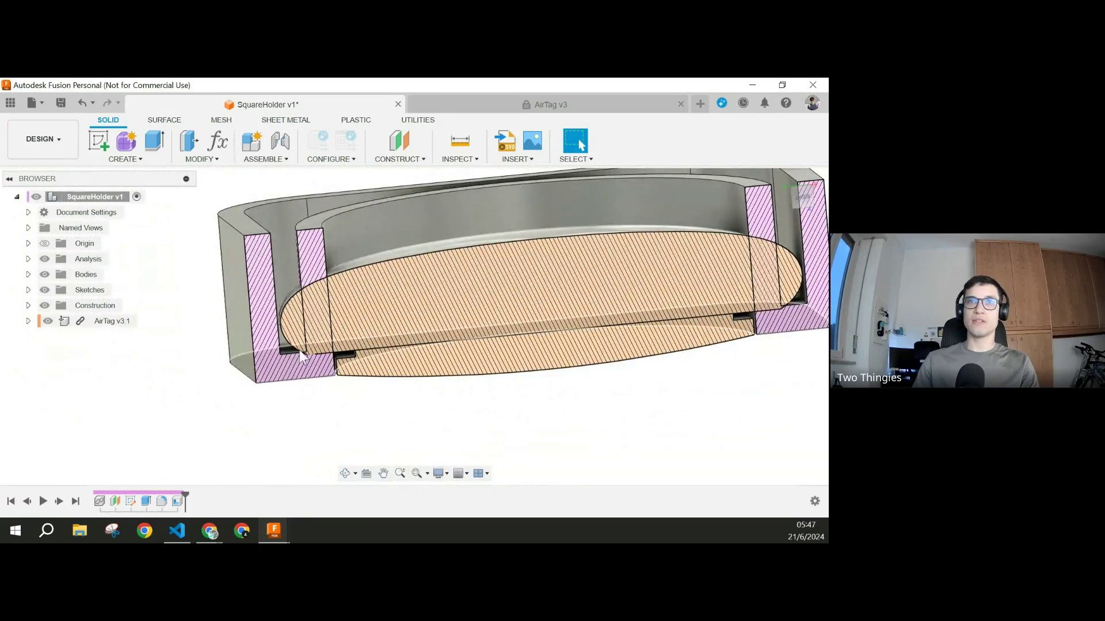
scroll(541, 434, down, 3)
shift+middle_drag(536, 424, 473, 303)
scroll(472, 297, up, 5)
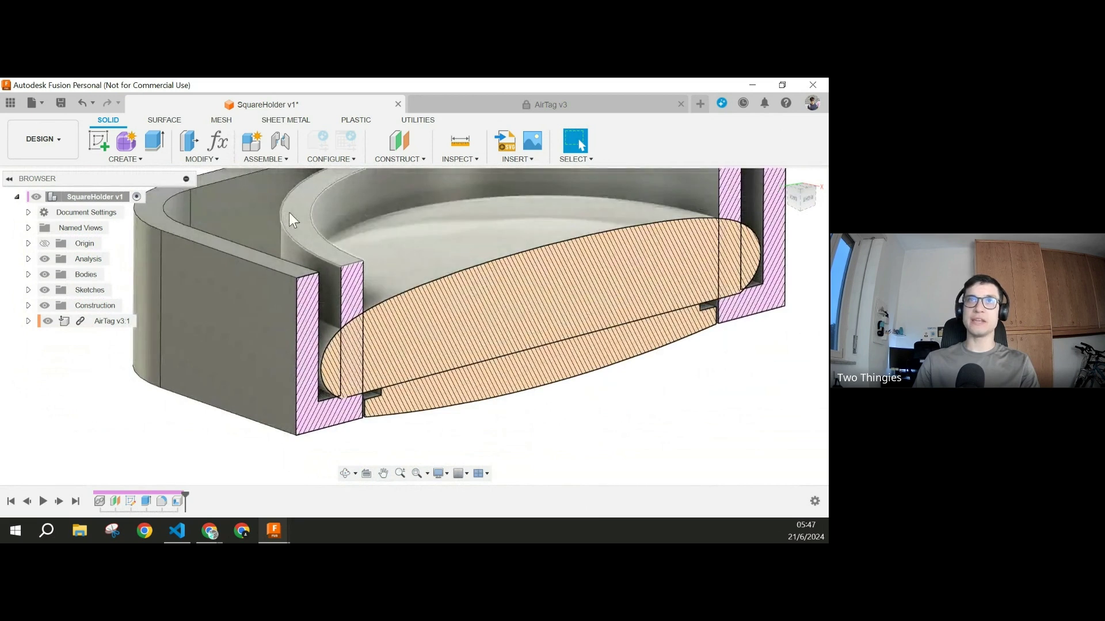
Step: Try to delete only the top face of the ring inside the holder
click(289, 212)
right_click(289, 212)
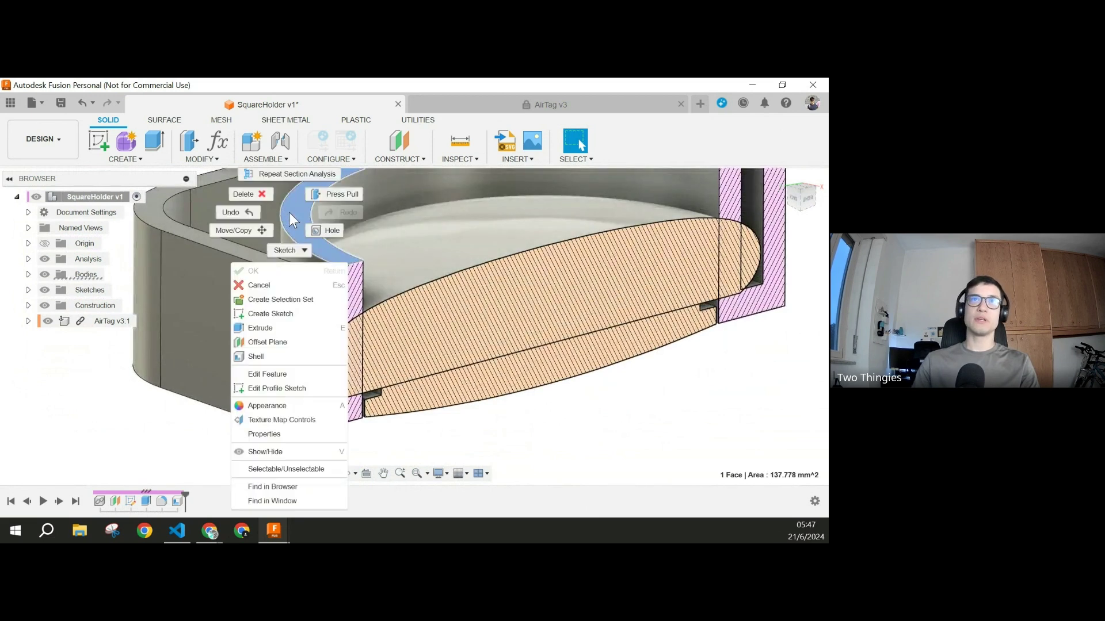
click(244, 196)
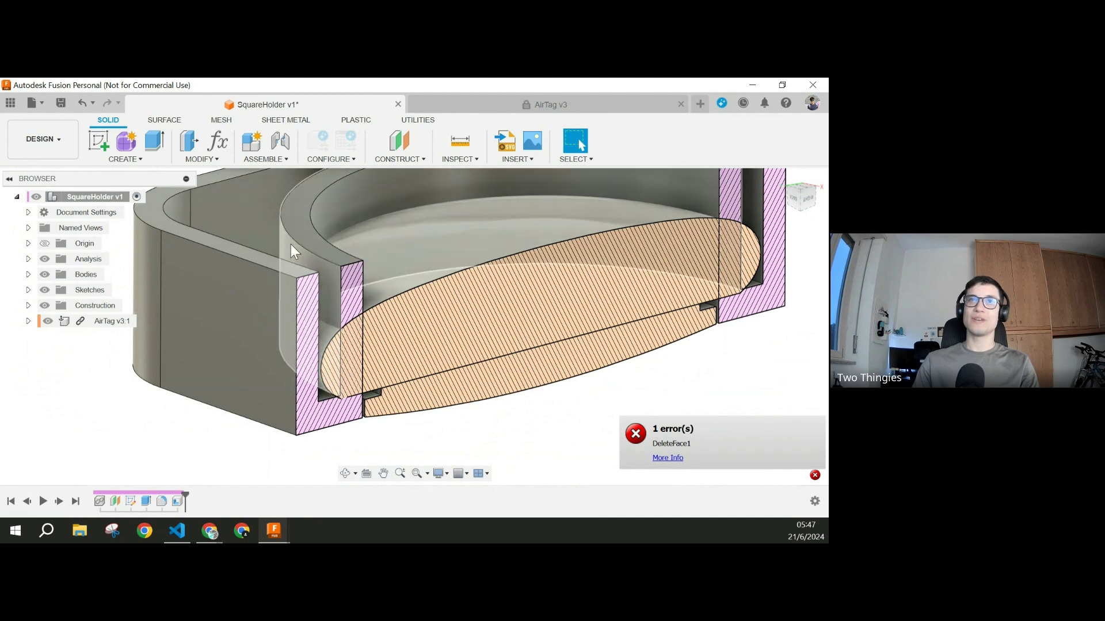
Step: Delete the inner ring's top face together with its adjoining cylindrical face to remove the ring from the holder
click(295, 223)
ctrl+click(295, 223)
right_click(296, 221)
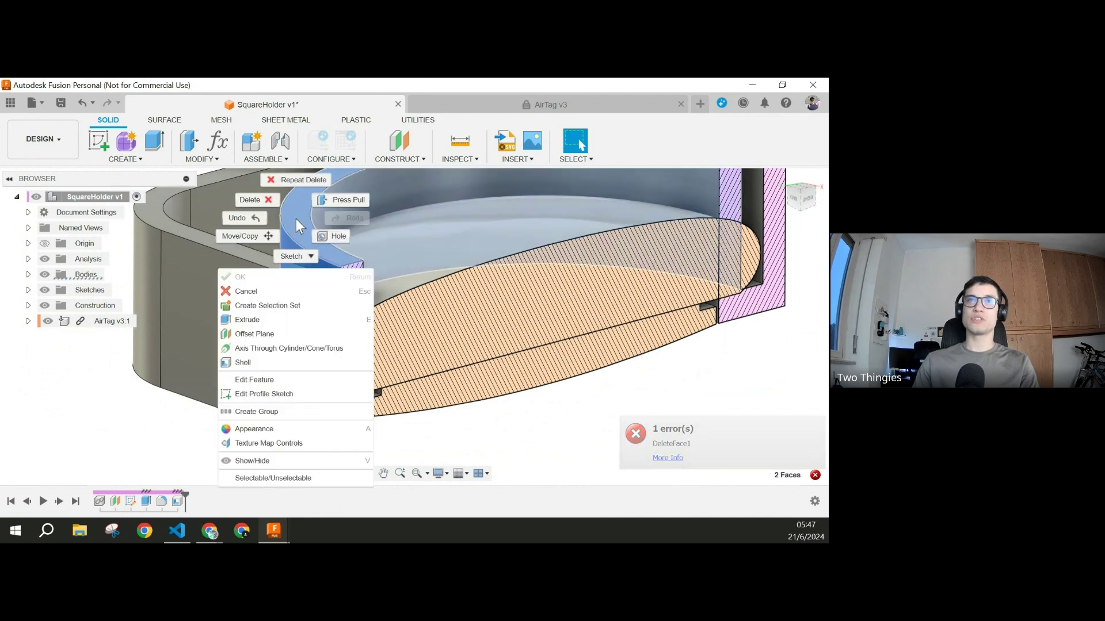
click(269, 202)
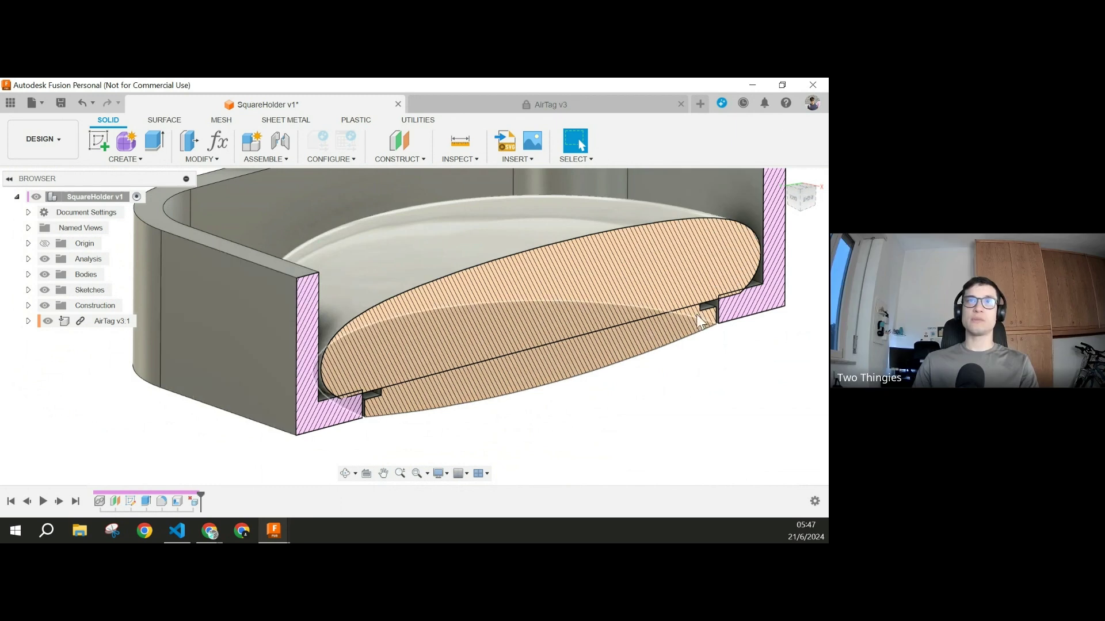
Step: Hide the AirTag component and inspect the sectioned holder's cavity and floor on their own
scroll(547, 361, down, 5)
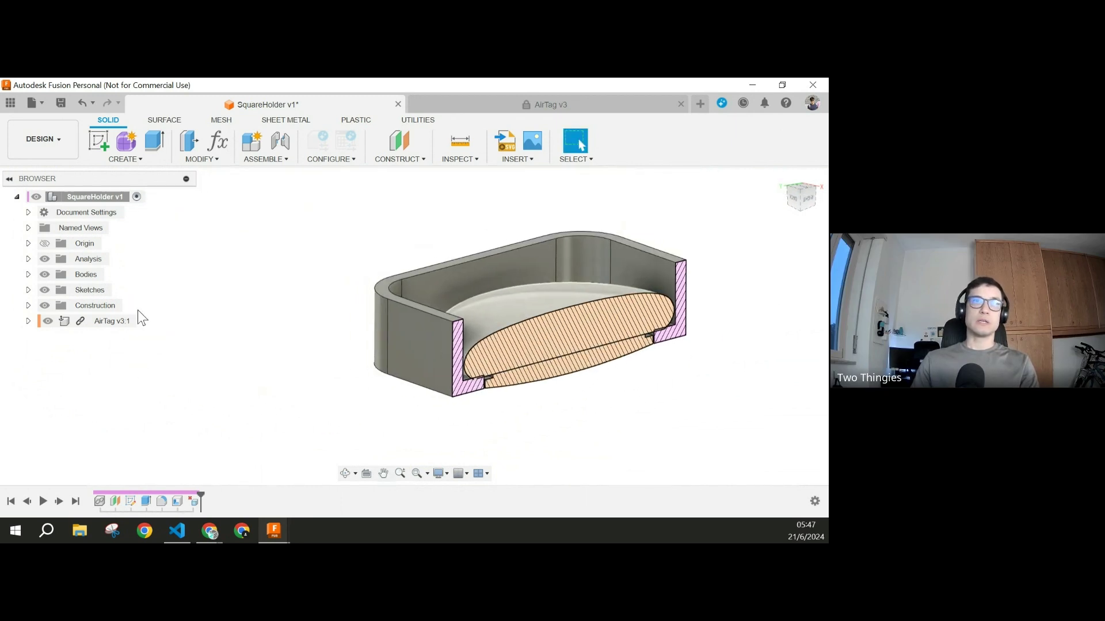
click(47, 321)
shift+middle_drag(613, 330, 649, 348)
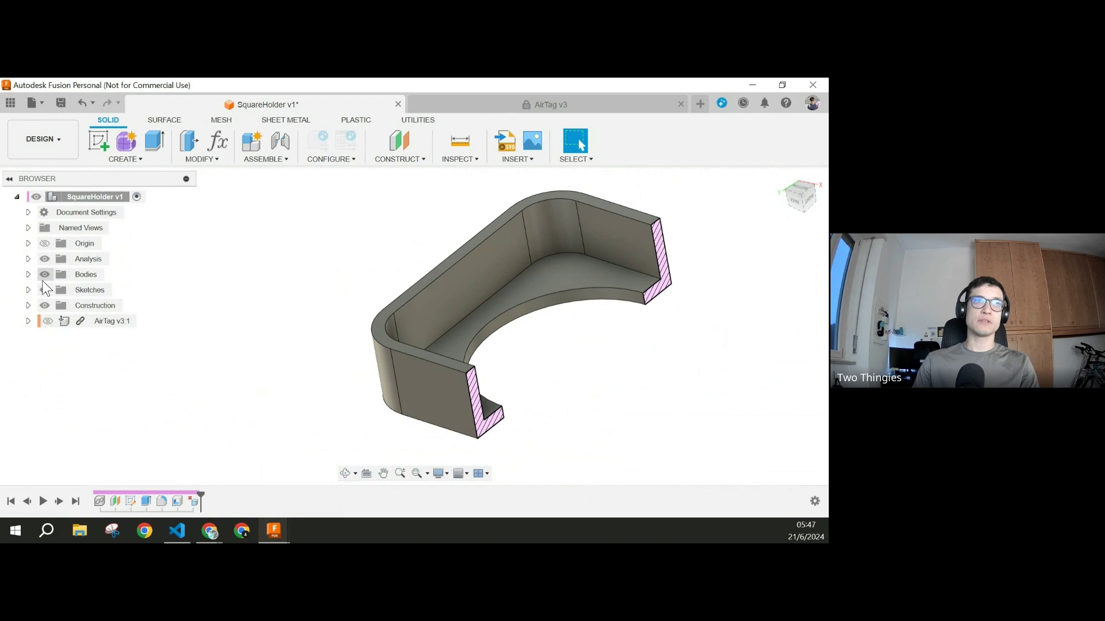
shift+middle_drag(573, 358, 483, 352)
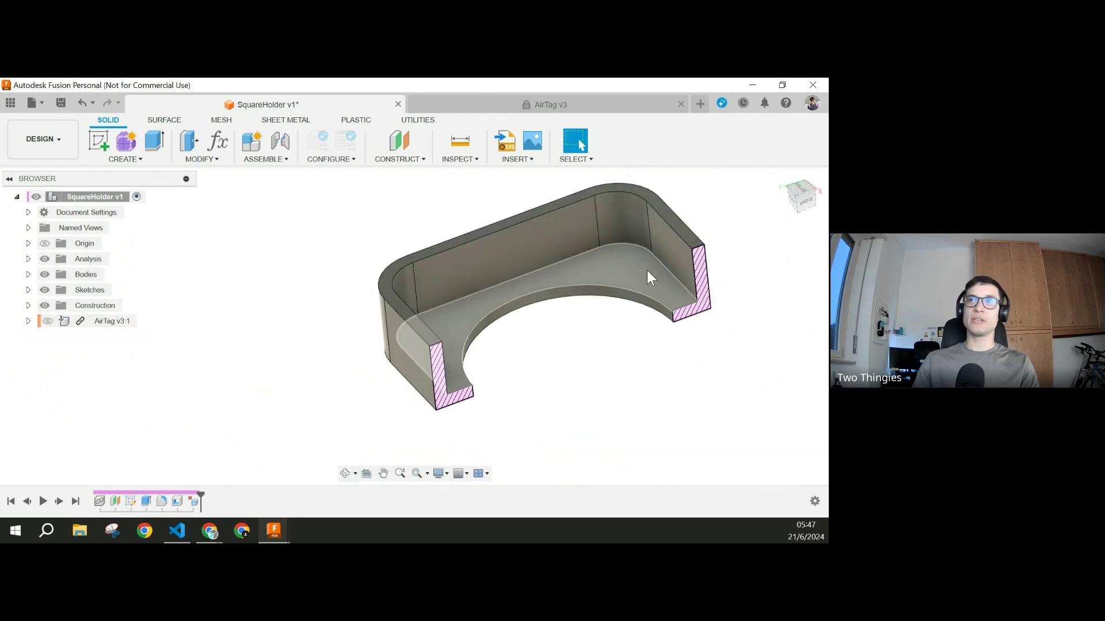
Step: Show the AirTag component again and examine how its lower edge sits against the holder's floor and wall
click(48, 320)
scroll(498, 373, up, 8)
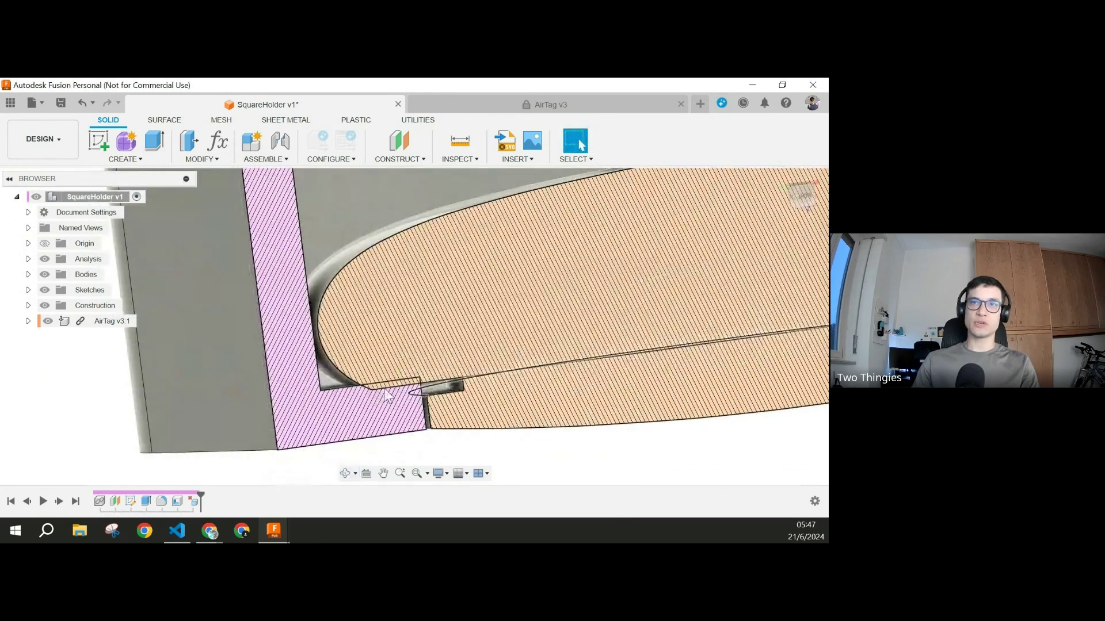
shift+middle_drag(408, 386, 464, 209)
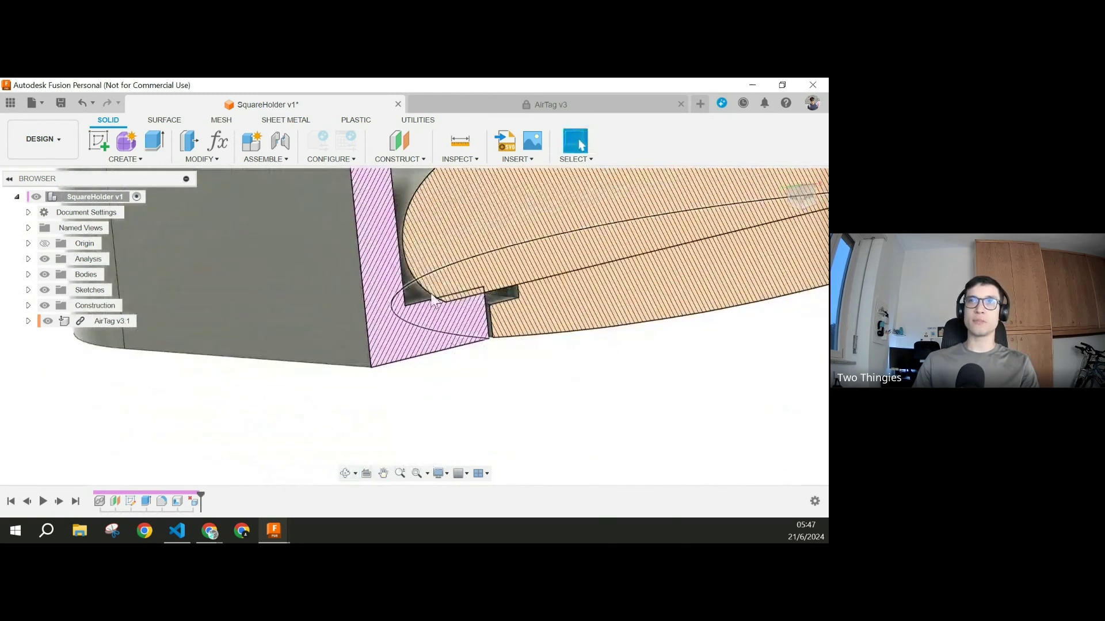
shift+middle_drag(506, 308, 525, 338)
scroll(525, 338, down, 5)
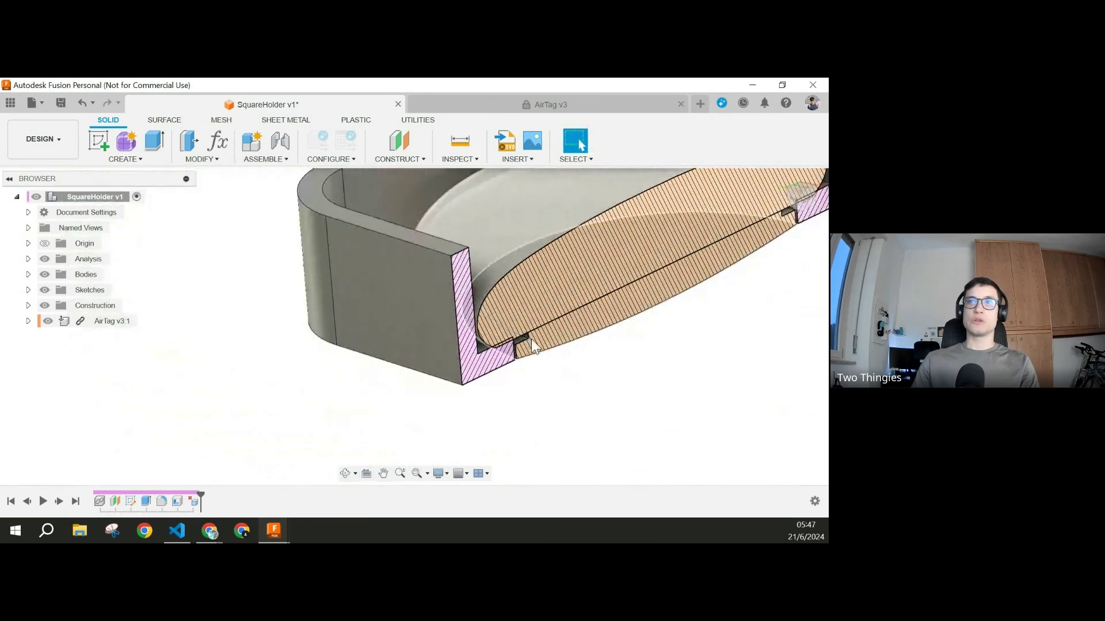
Step: Hide the section analysis and extrude the holder's inner floor face 2 mm upward, joined to the body
click(50, 260)
shift+middle_drag(650, 358, 676, 350)
key(F6)
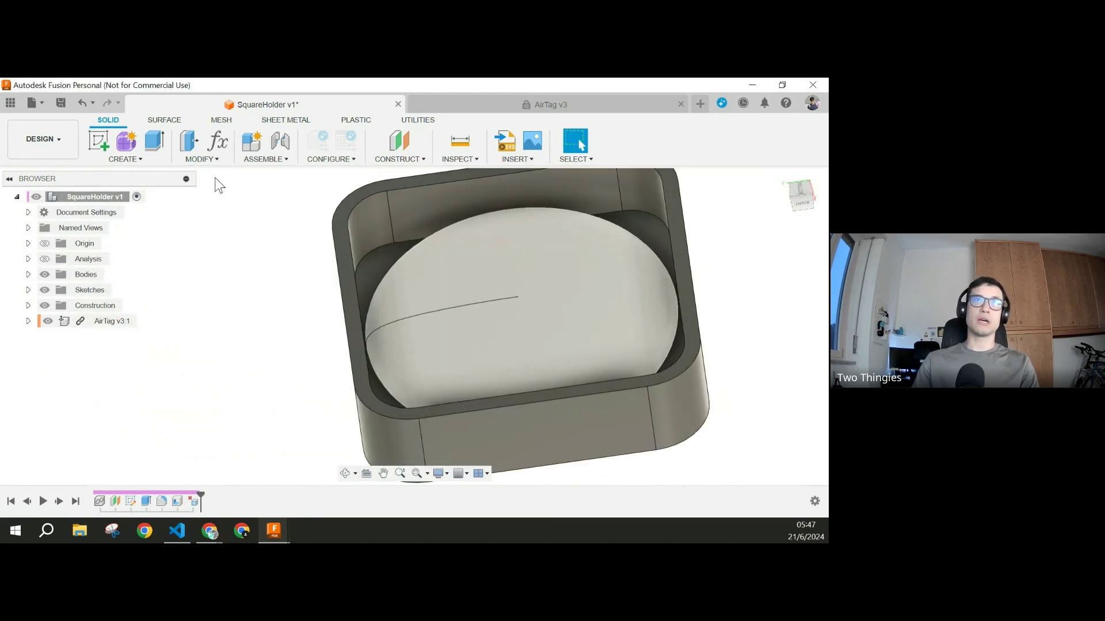
click(155, 140)
click(373, 268)
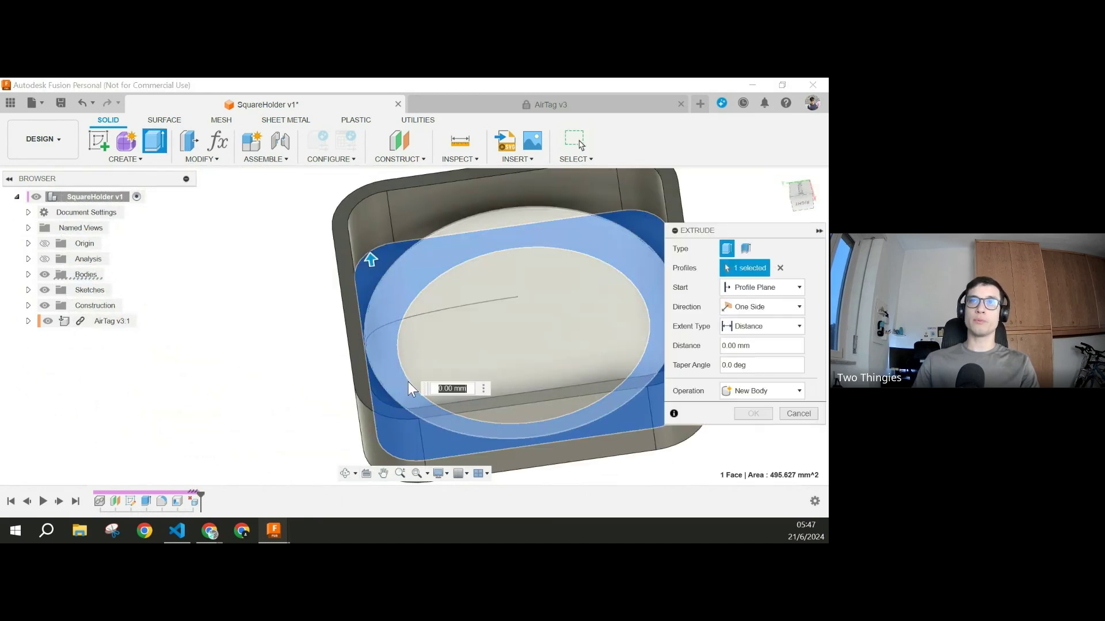
shift+middle_drag(375, 373, 380, 374)
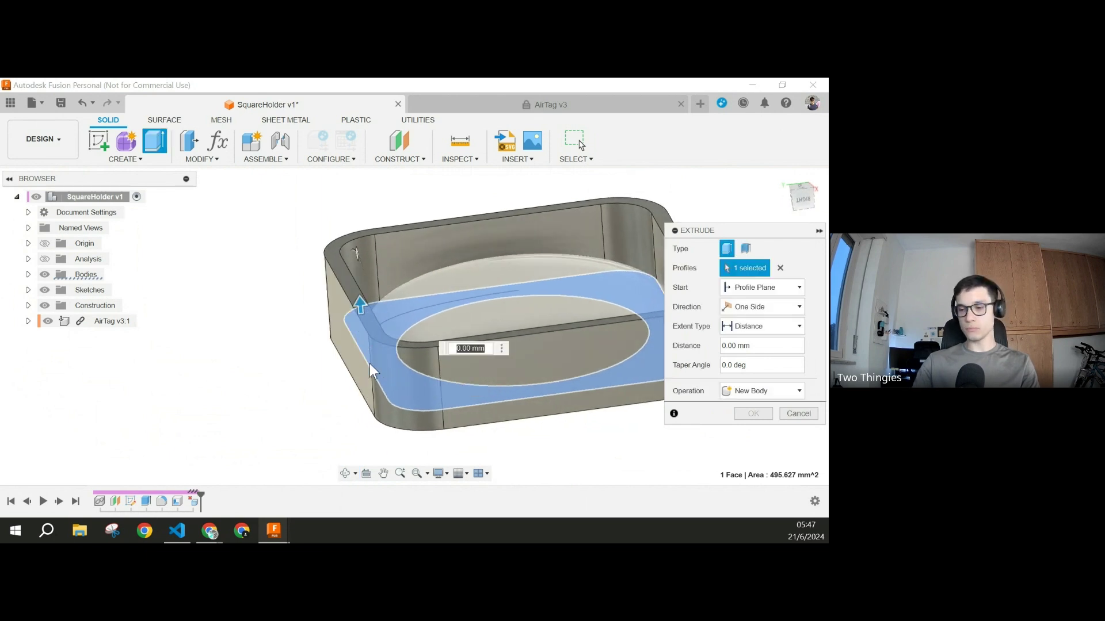
text(2)
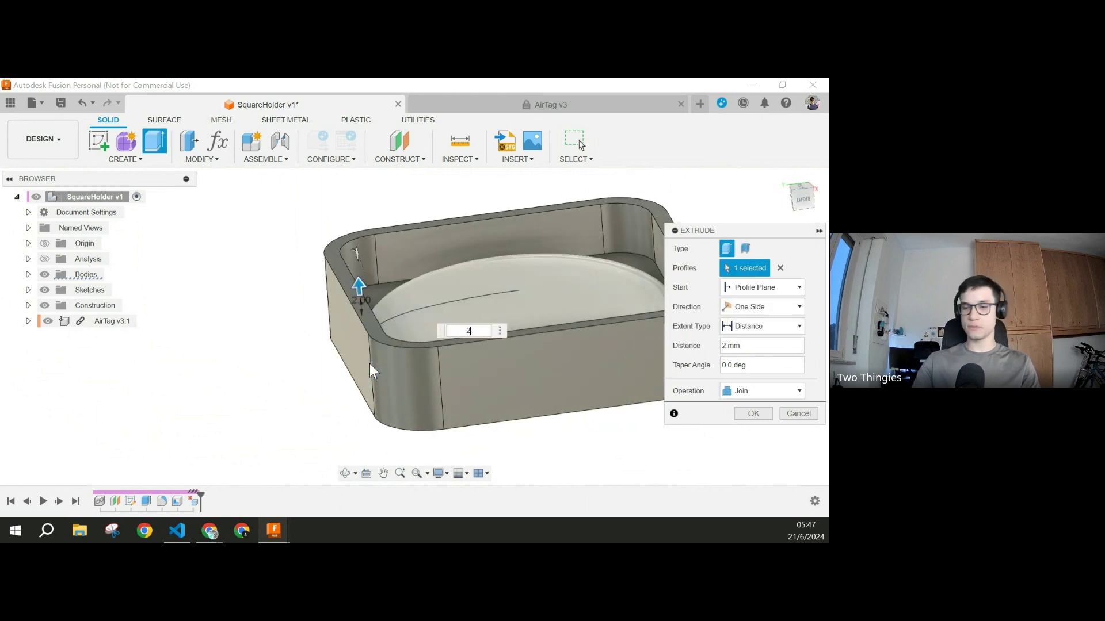
key(Return)
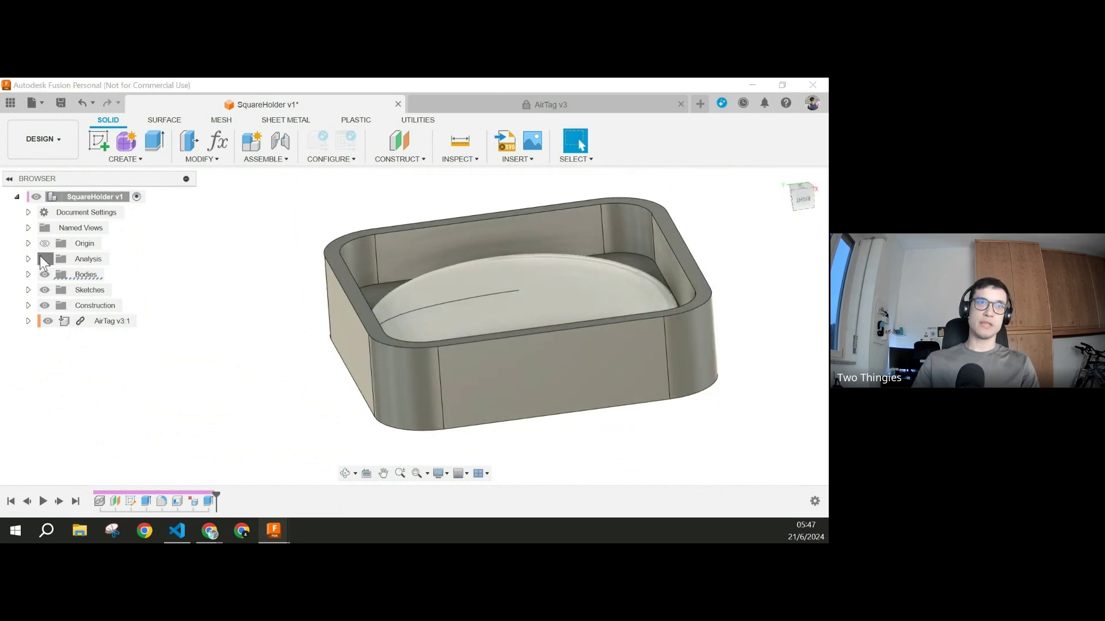
Step: Show the section analysis and use Combine to cut the AirTag's shape out of the holder body
click(44, 258)
scroll(403, 348, up, 5)
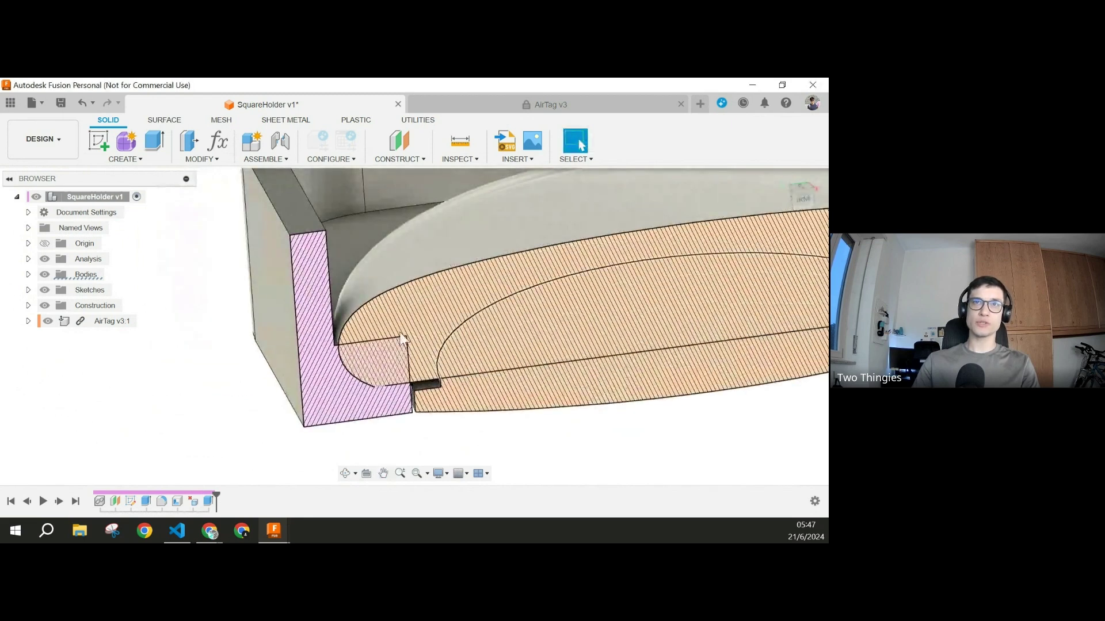
click(202, 159)
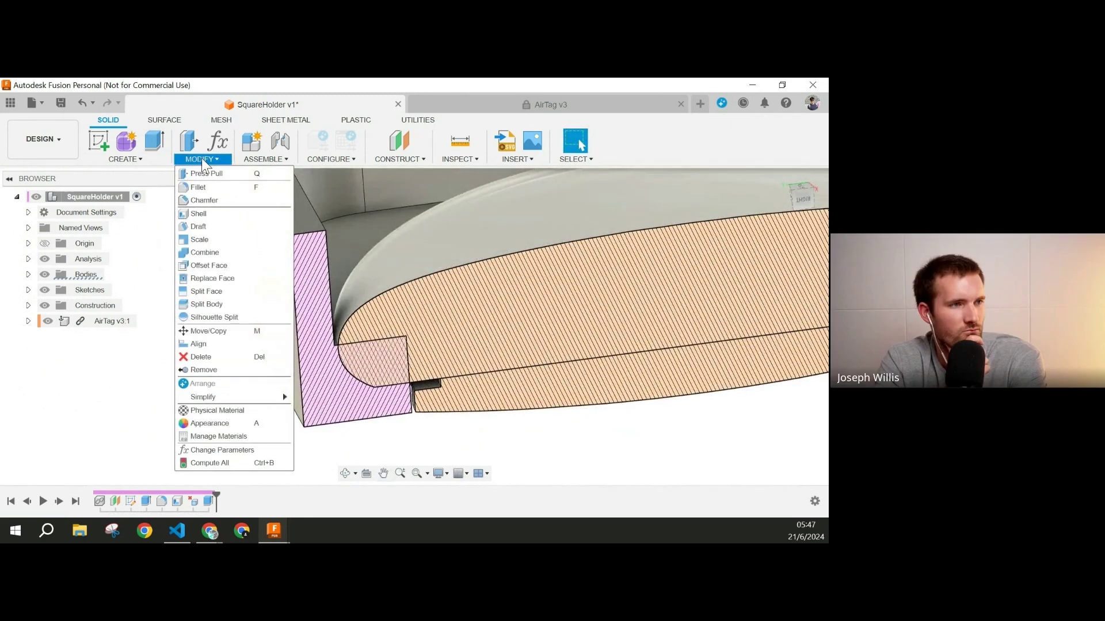
click(204, 252)
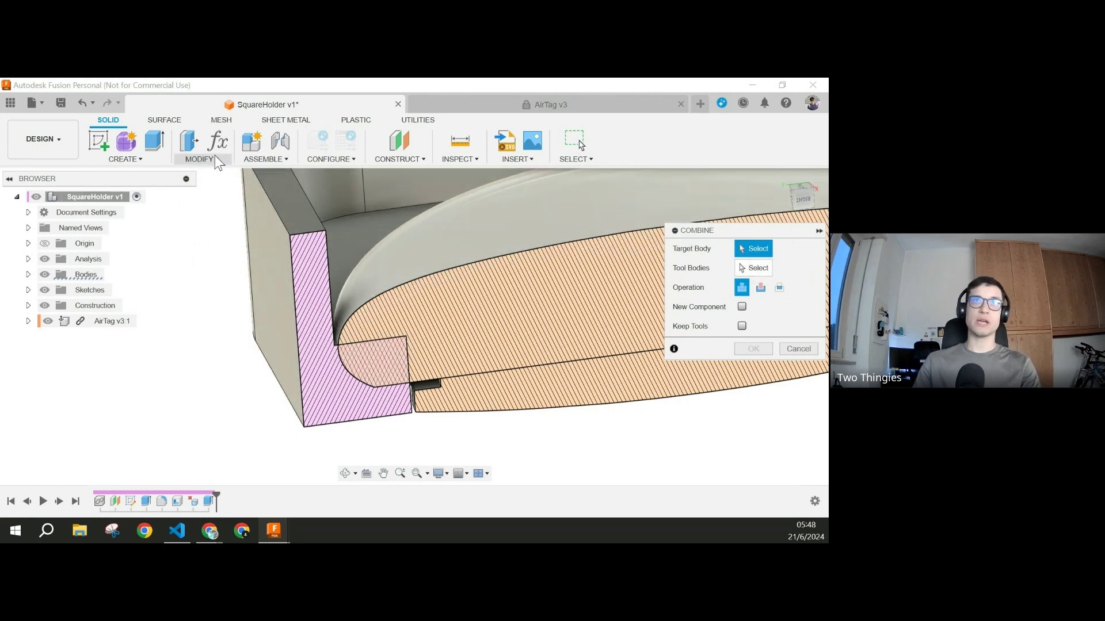
click(215, 156)
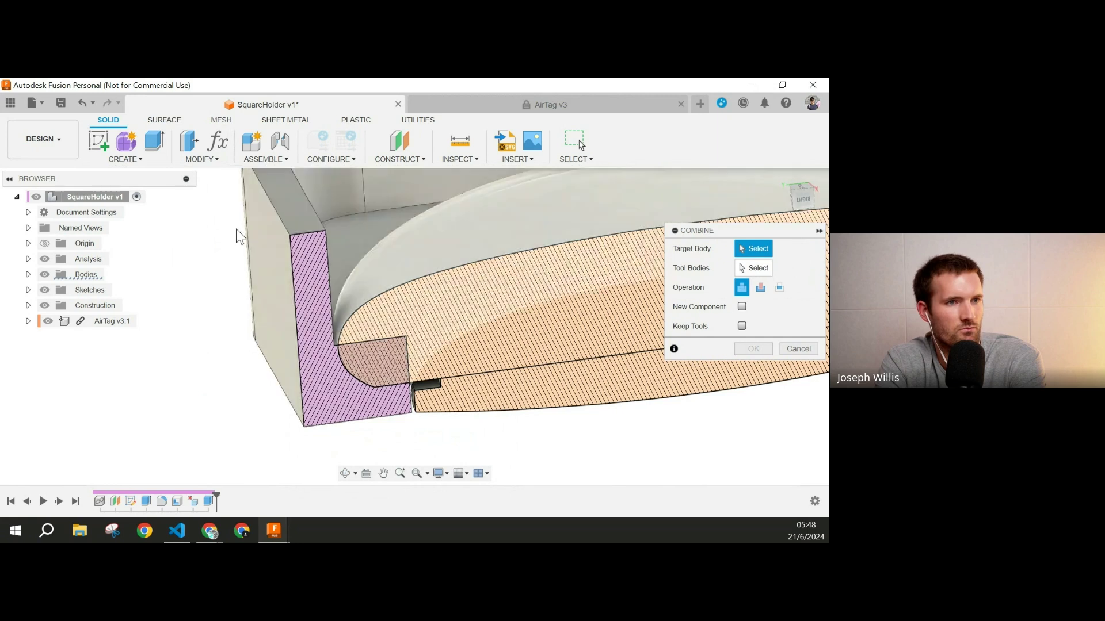
click(371, 214)
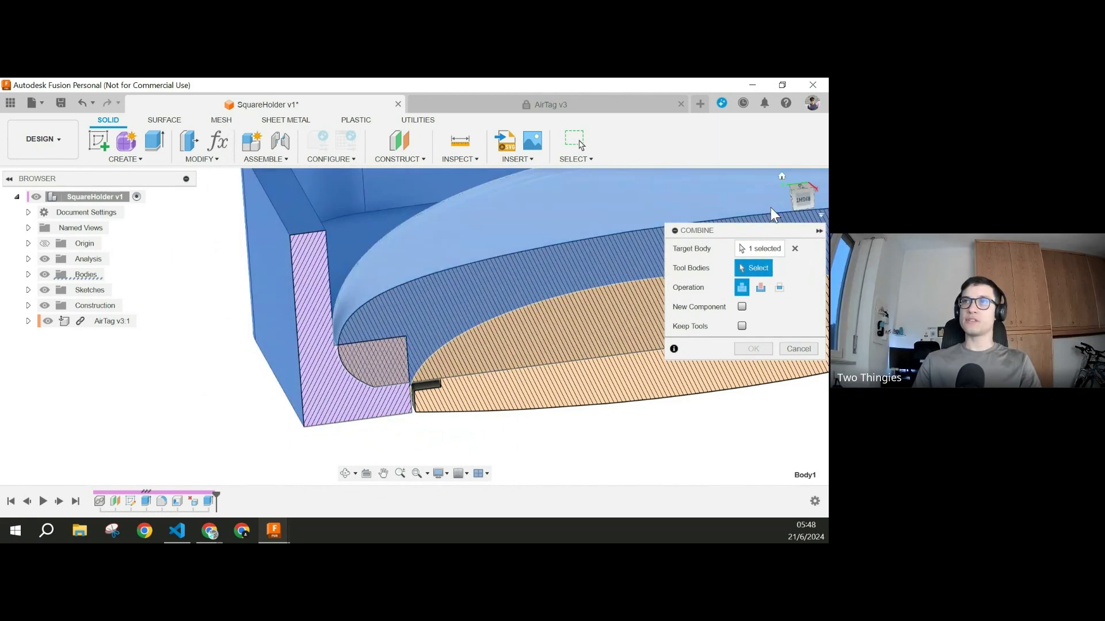
click(482, 255)
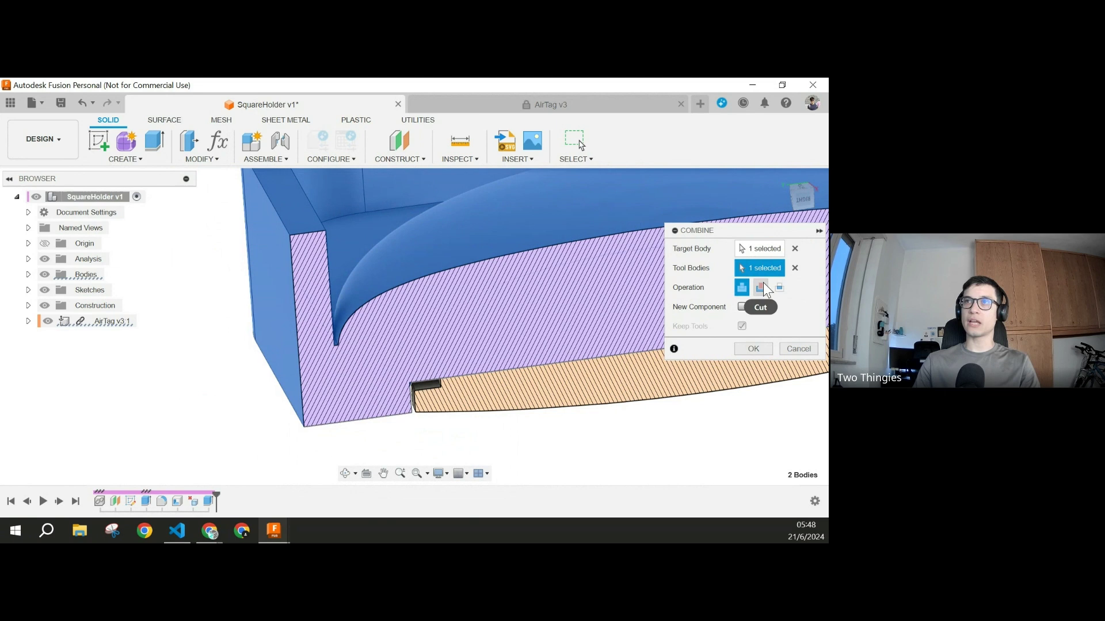
click(762, 285)
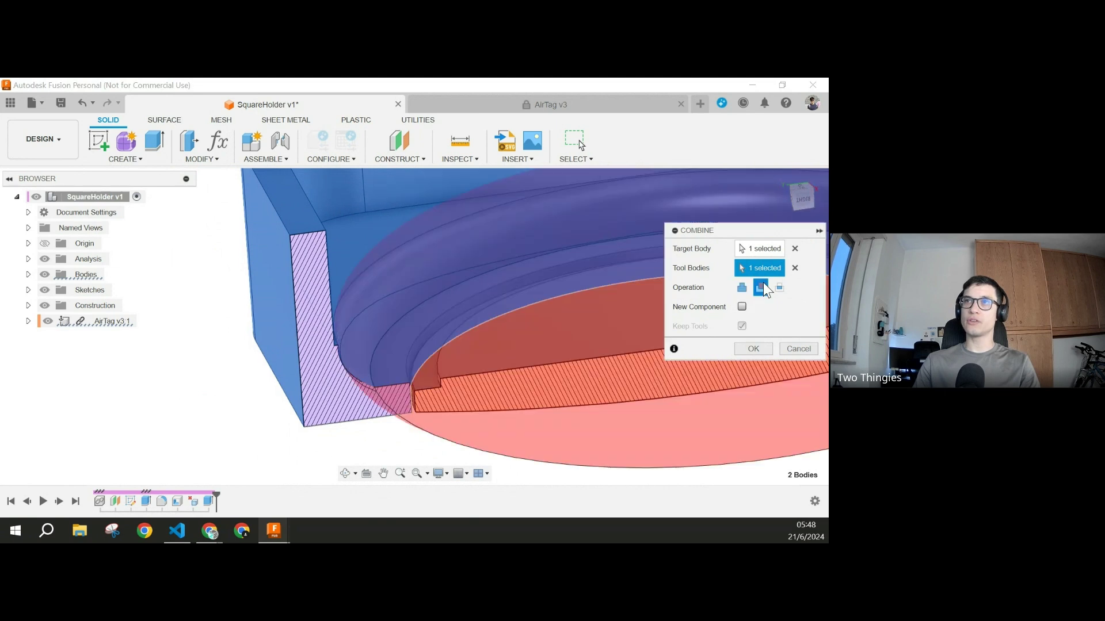
click(754, 347)
scroll(520, 337, down, 3)
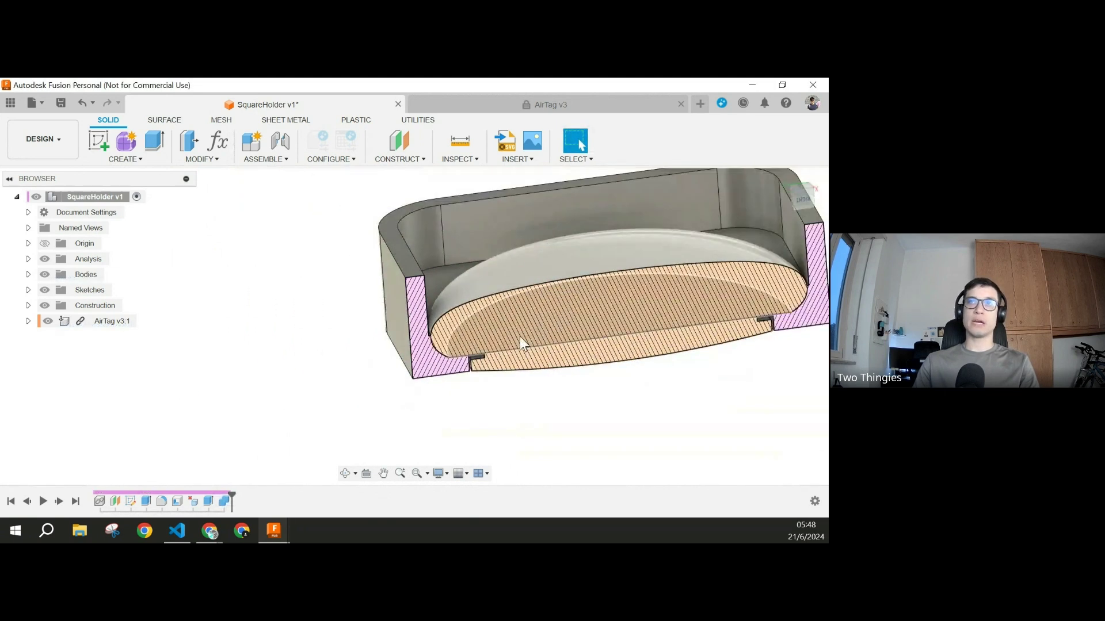
Step: Hide the AirTag component and section analysis, and examine the seat carved into the holder's floor from several angles
scroll(448, 356, up, 5)
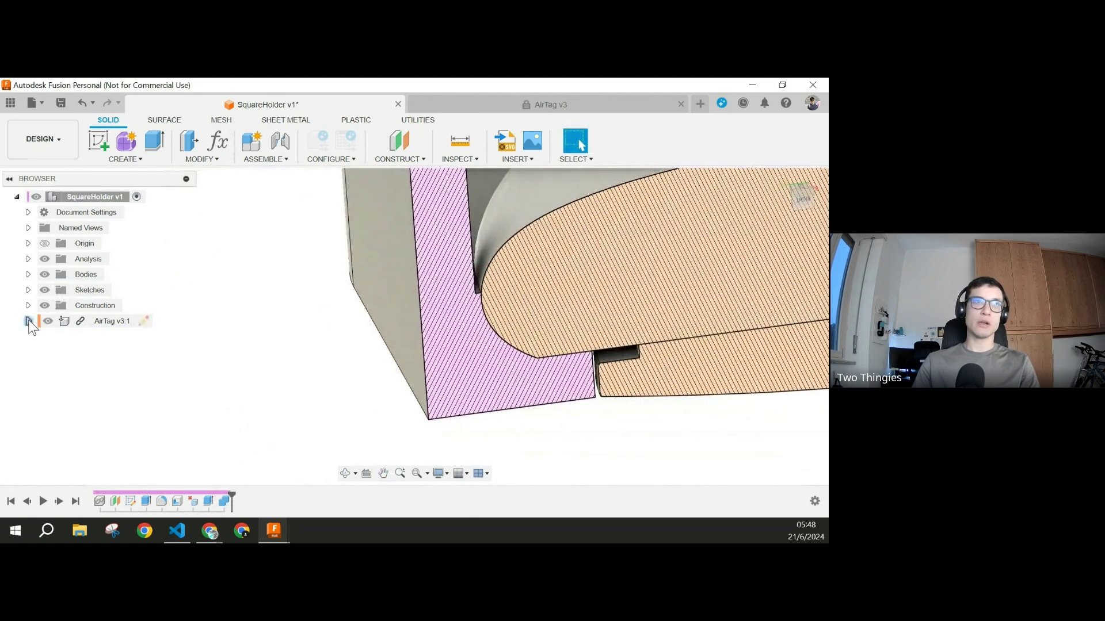
click(48, 321)
scroll(811, 298, down, 5)
middle_drag(795, 298, 467, 199)
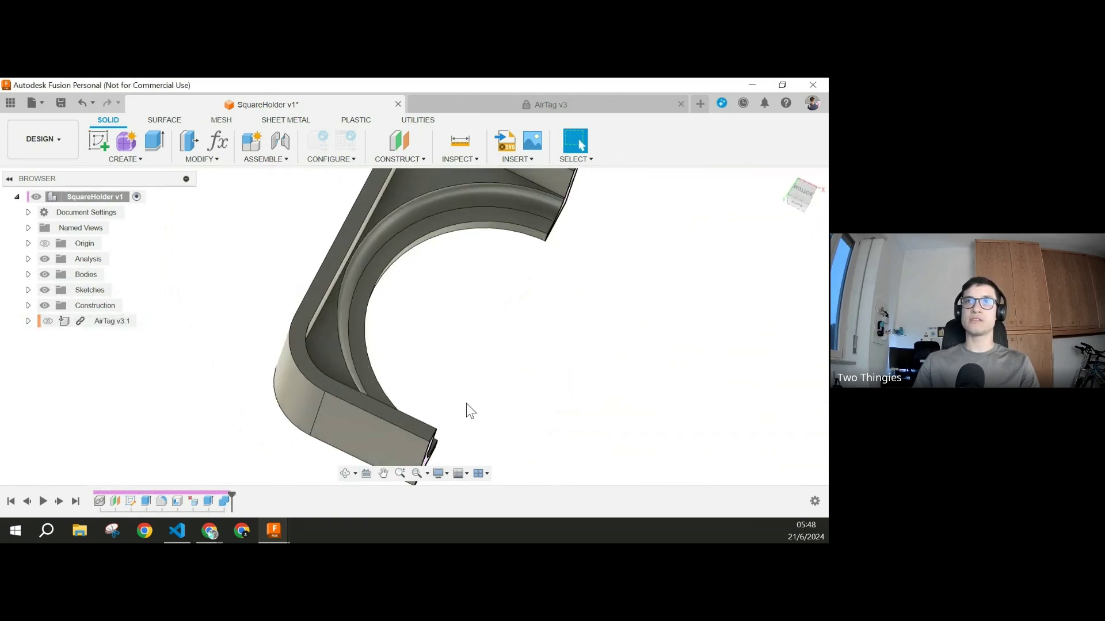
shift+middle_drag(572, 333, 570, 271)
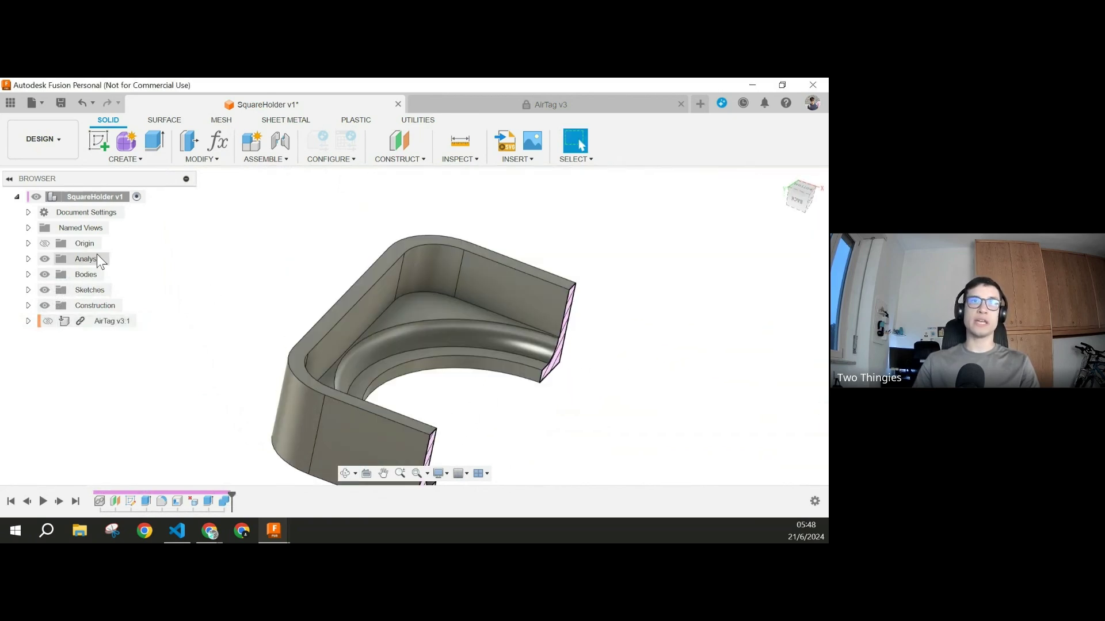
click(46, 259)
shift+middle_drag(533, 388, 500, 289)
shift+middle_drag(426, 301, 532, 323)
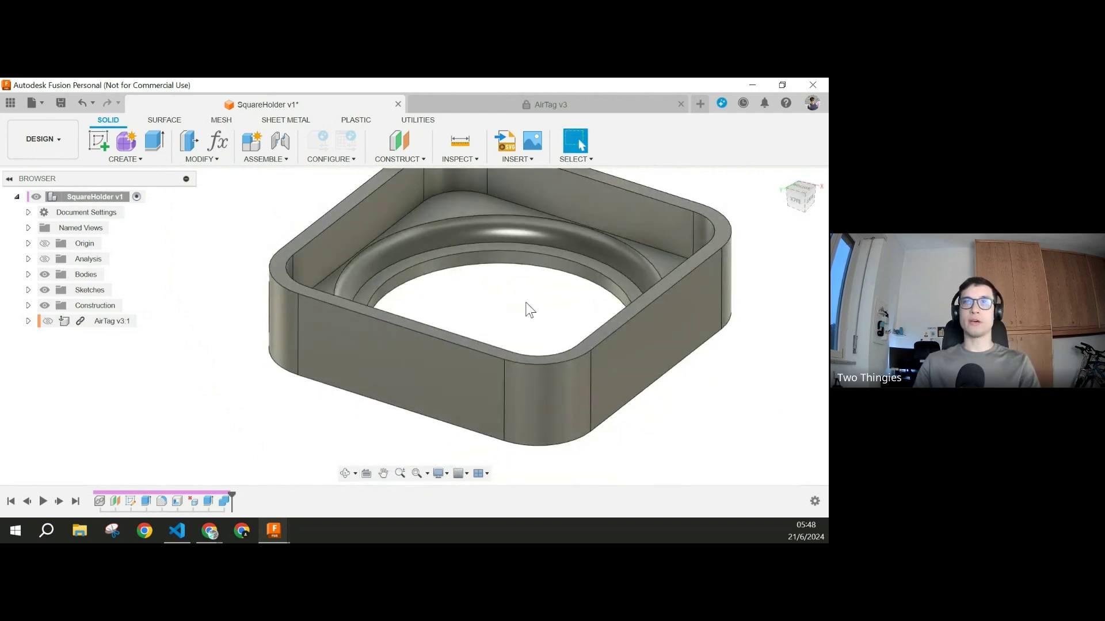
middle_drag(537, 284, 493, 353)
scroll(448, 246, down, 4)
scroll(488, 253, up, 4)
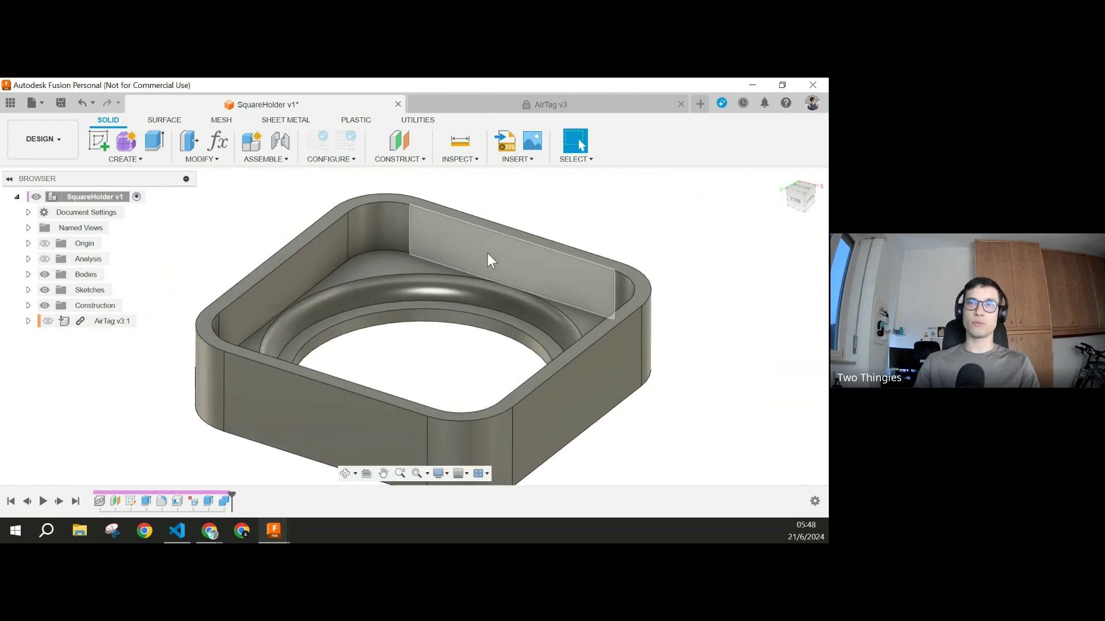
scroll(489, 277, down, 4)
shift+middle_drag(420, 308, 493, 348)
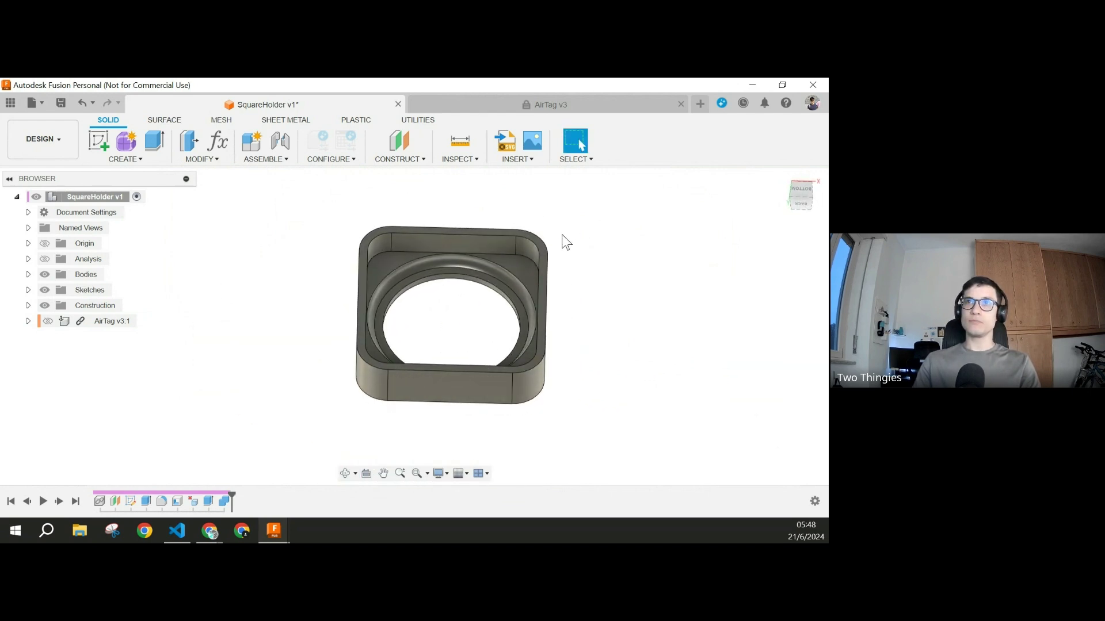
Step: Examine the AirTag's fit in the holder in a sectioned side view, with the AirTag shown and hidden
click(48, 321)
click(798, 205)
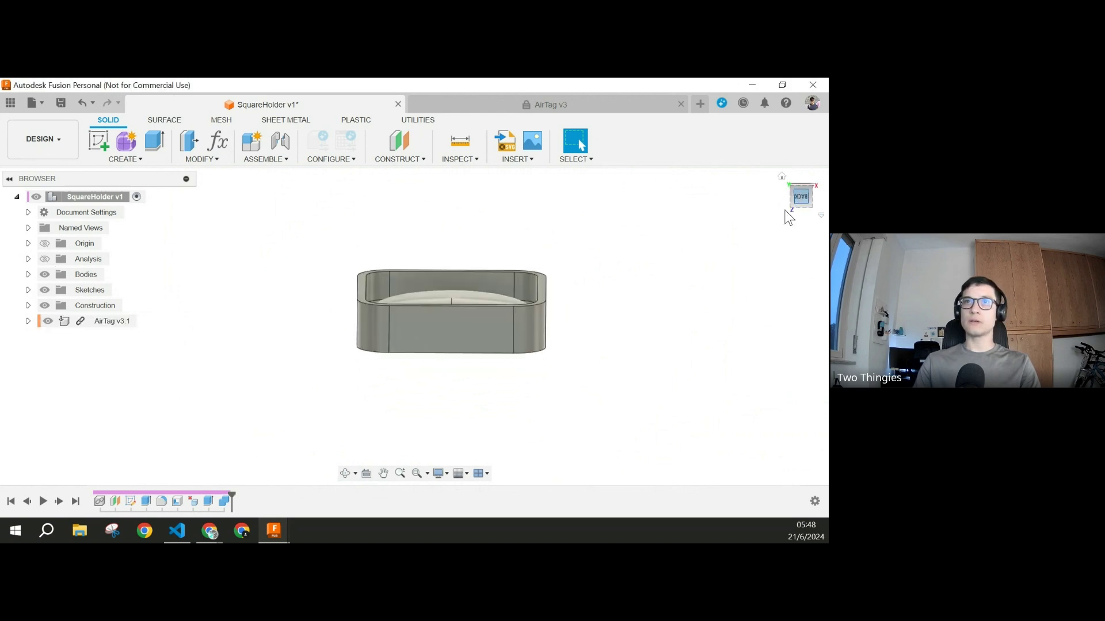
click(46, 260)
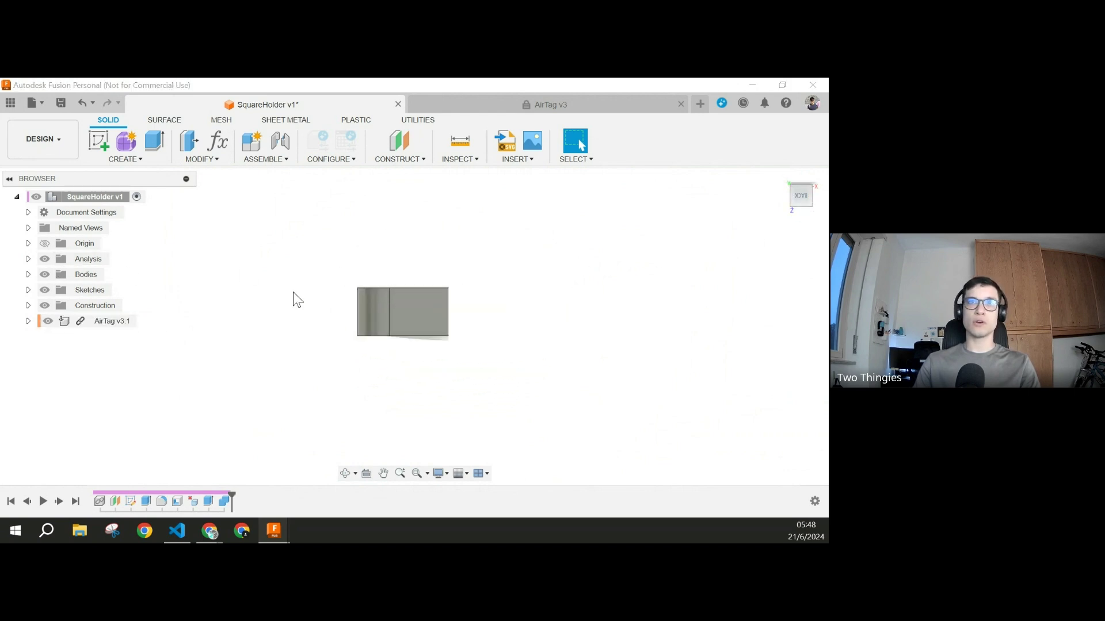
click(817, 207)
scroll(359, 297, up, 3)
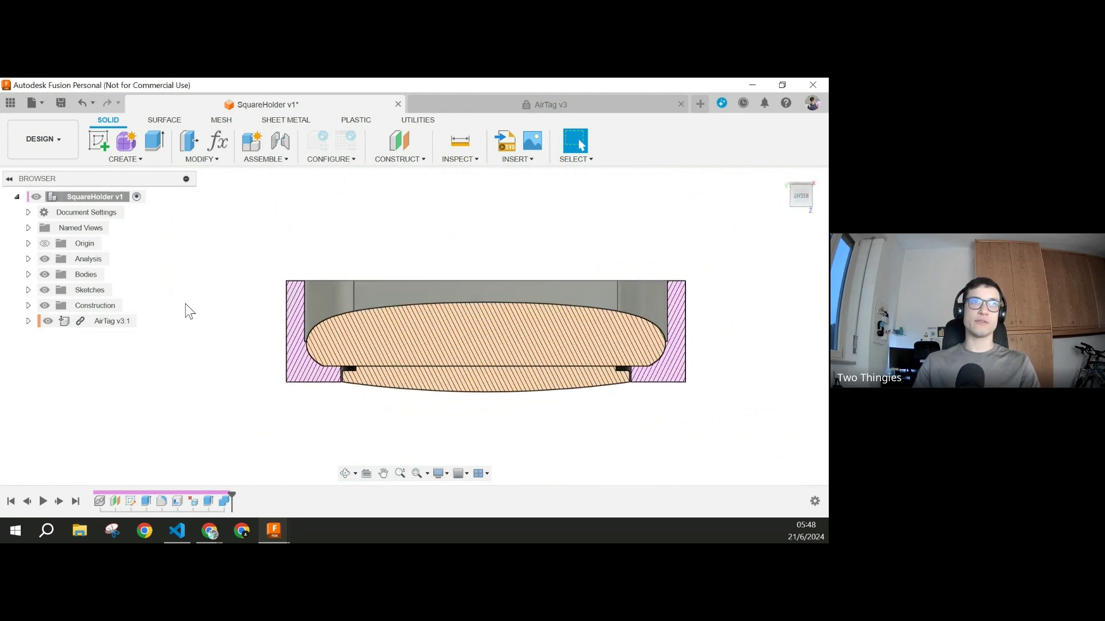
click(48, 321)
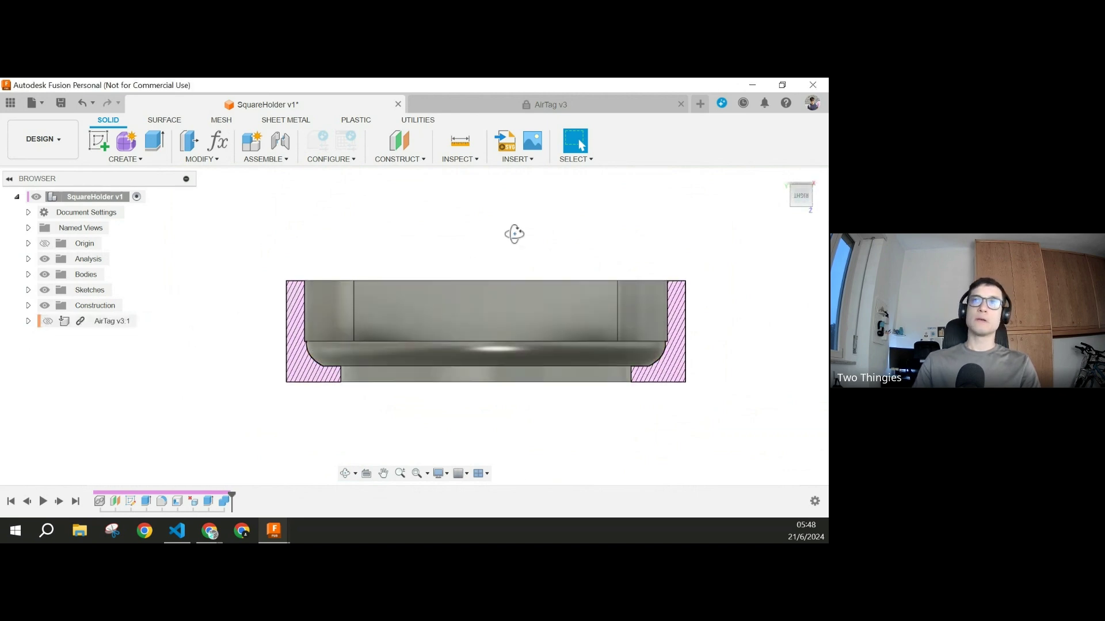
shift+middle_drag(513, 234, 173, 246)
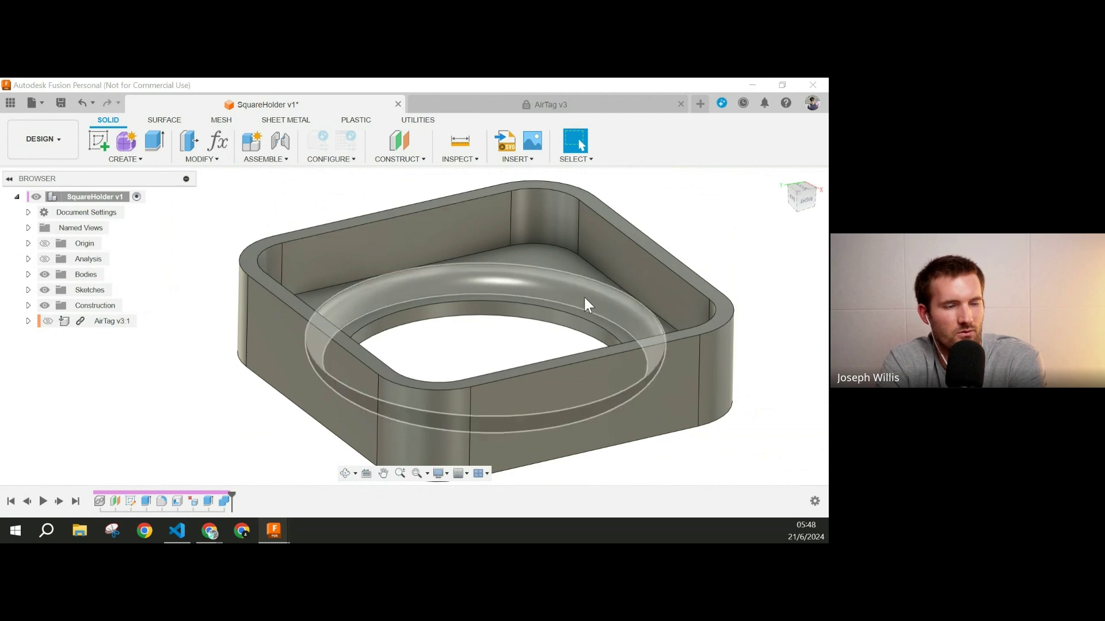
scroll(394, 338, down, 5)
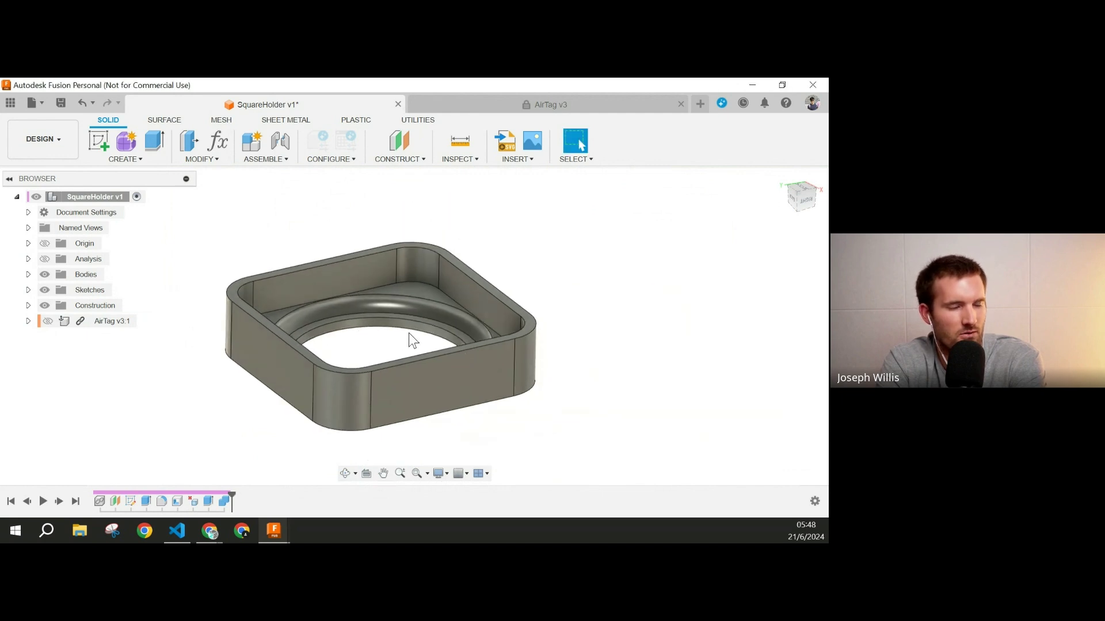
middle_drag(401, 332, 433, 333)
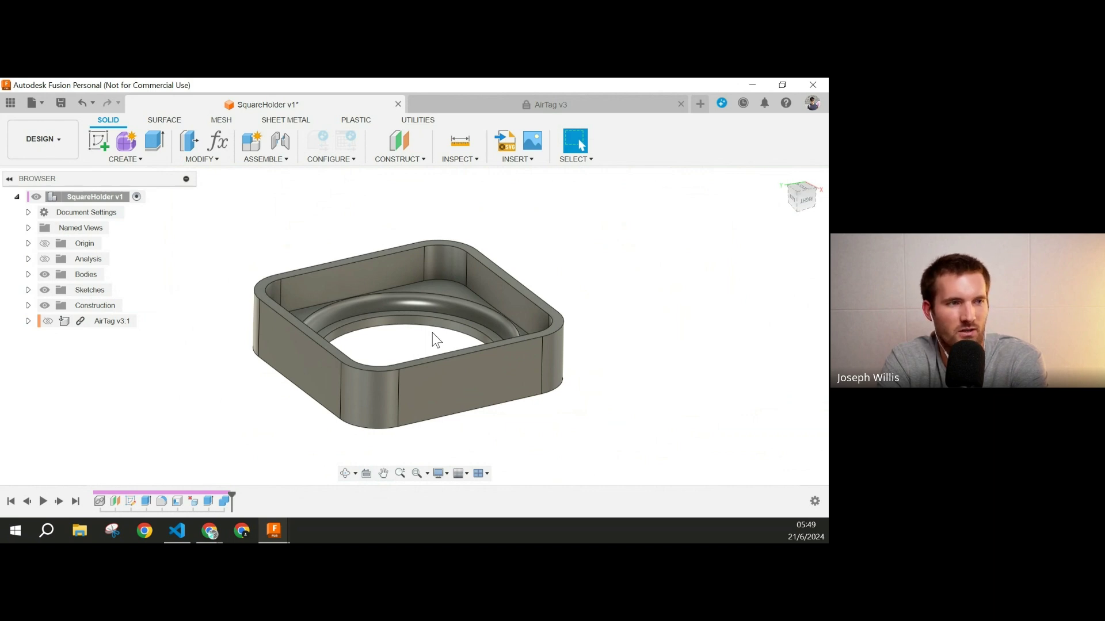
middle_drag(432, 333, 468, 321)
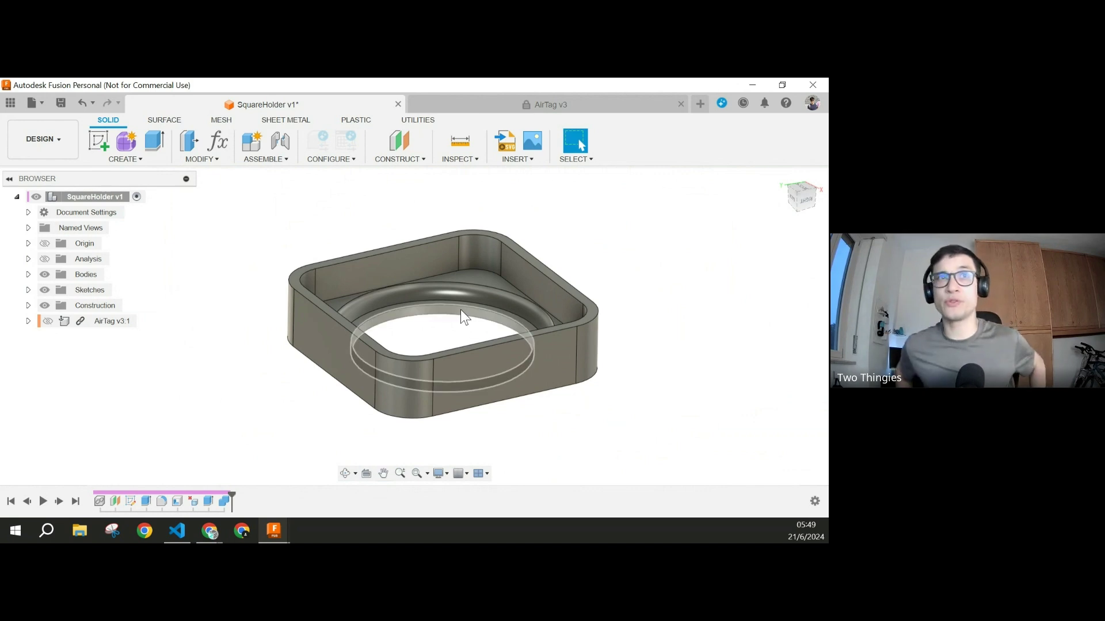
click(102, 321)
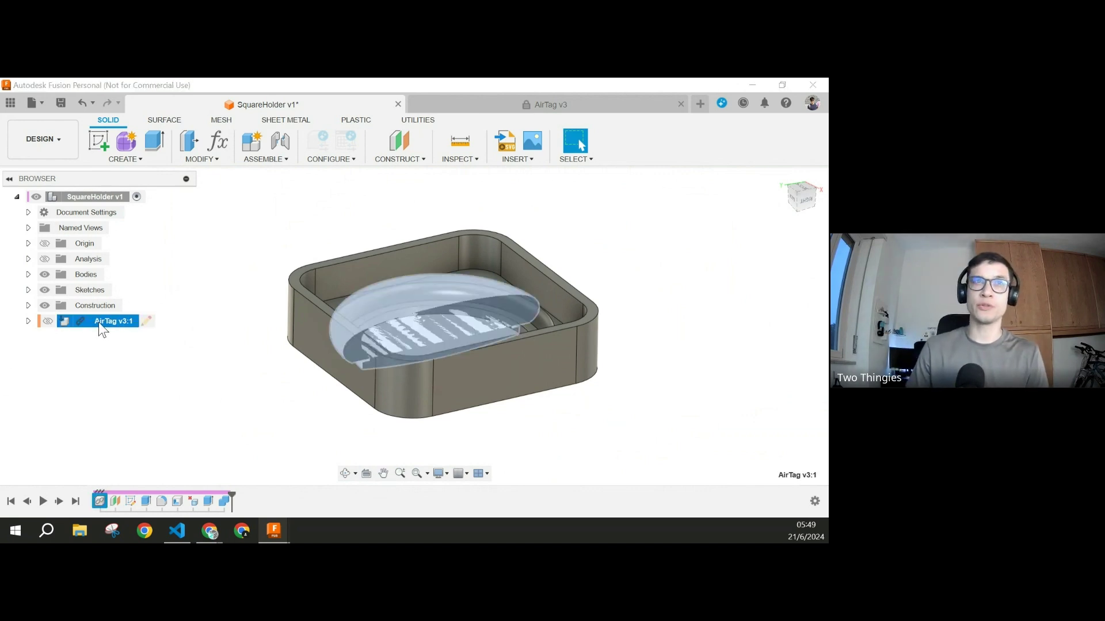
click(216, 368)
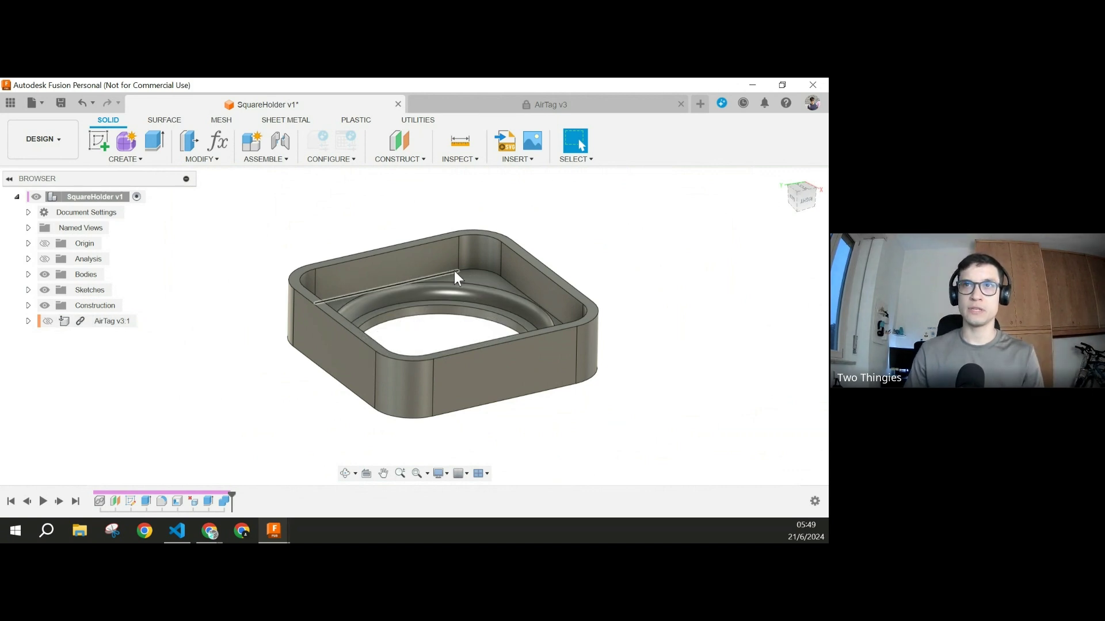
middle_drag(550, 259, 531, 264)
scroll(483, 290, up, 5)
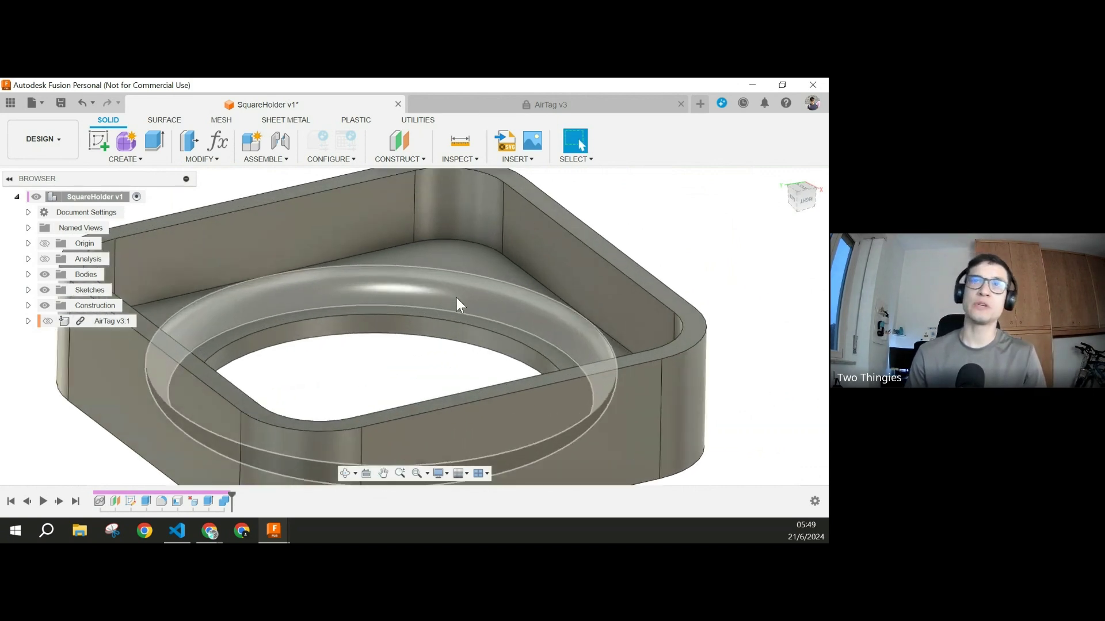
scroll(394, 316, down, 5)
scroll(256, 267, up, 5)
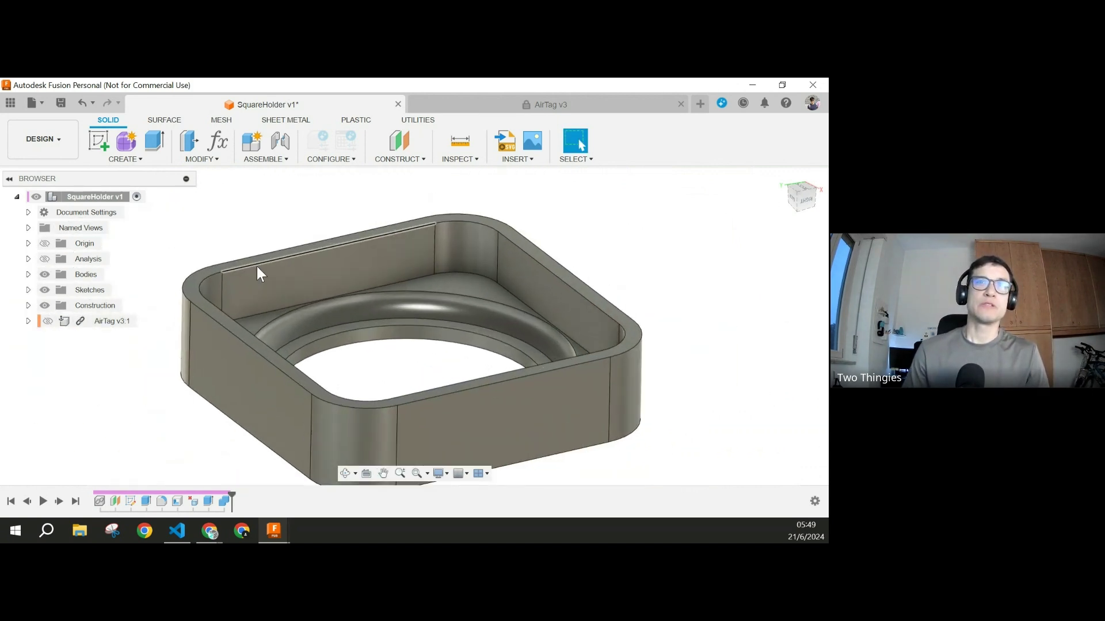
Step: Start a sketch on the holder's rim face and offset the inner rim outline inward by the clearance parameter
click(175, 281)
click(98, 141)
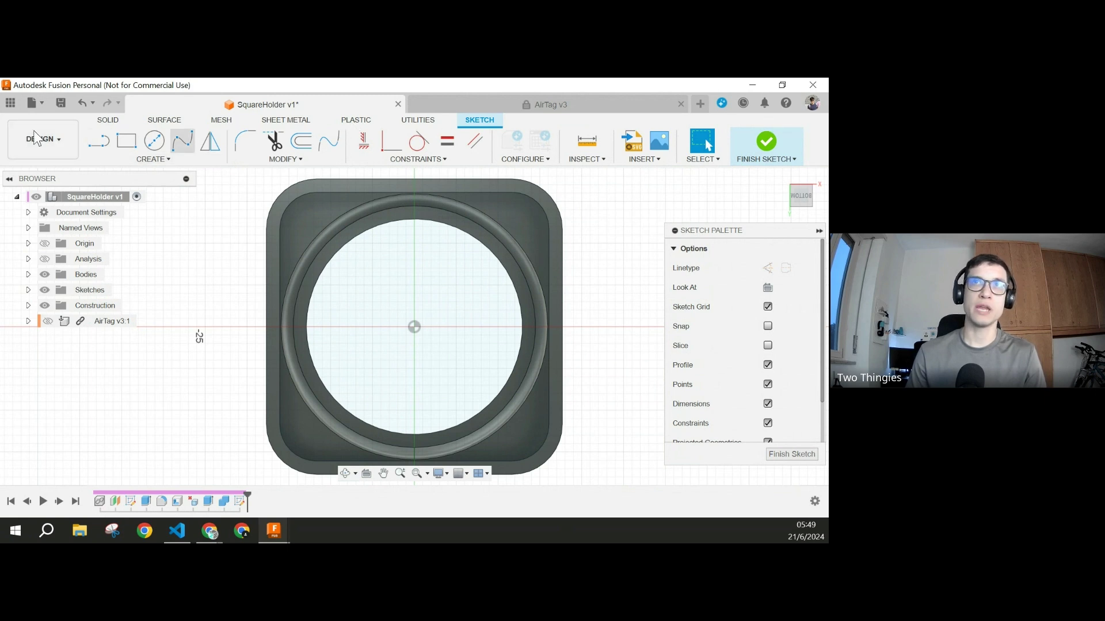
middle_drag(596, 322, 590, 312)
click(301, 144)
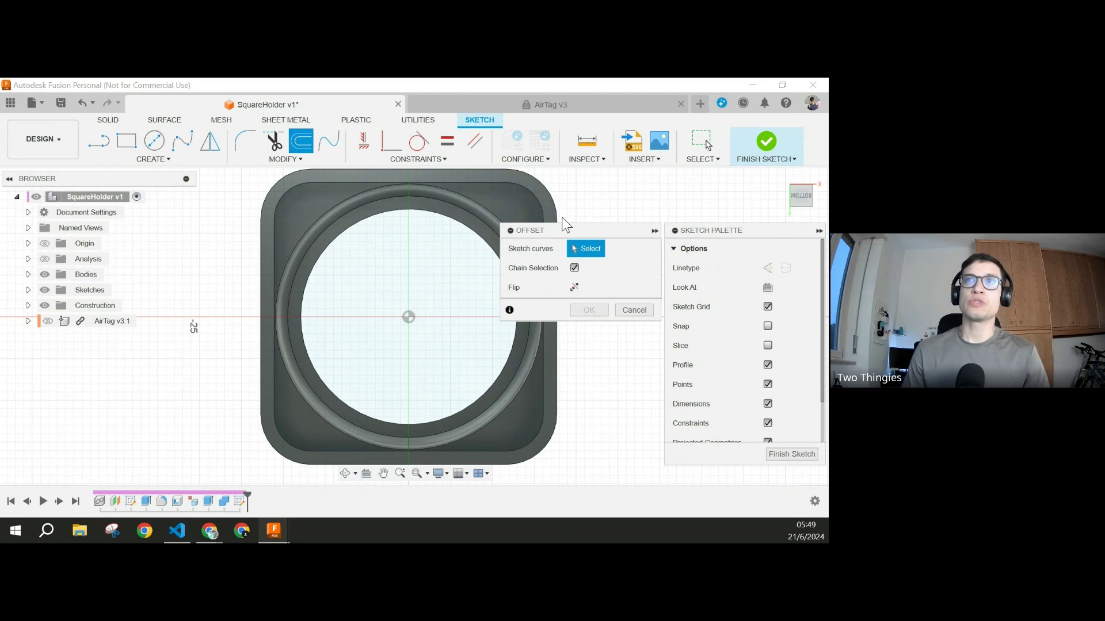
click(534, 194)
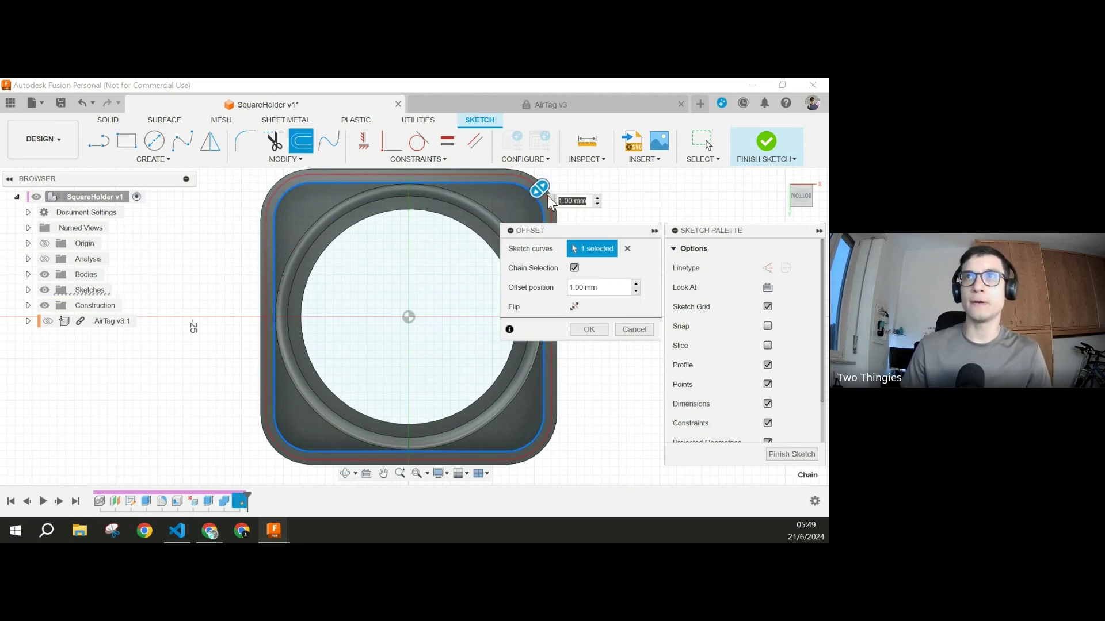
text(cl)
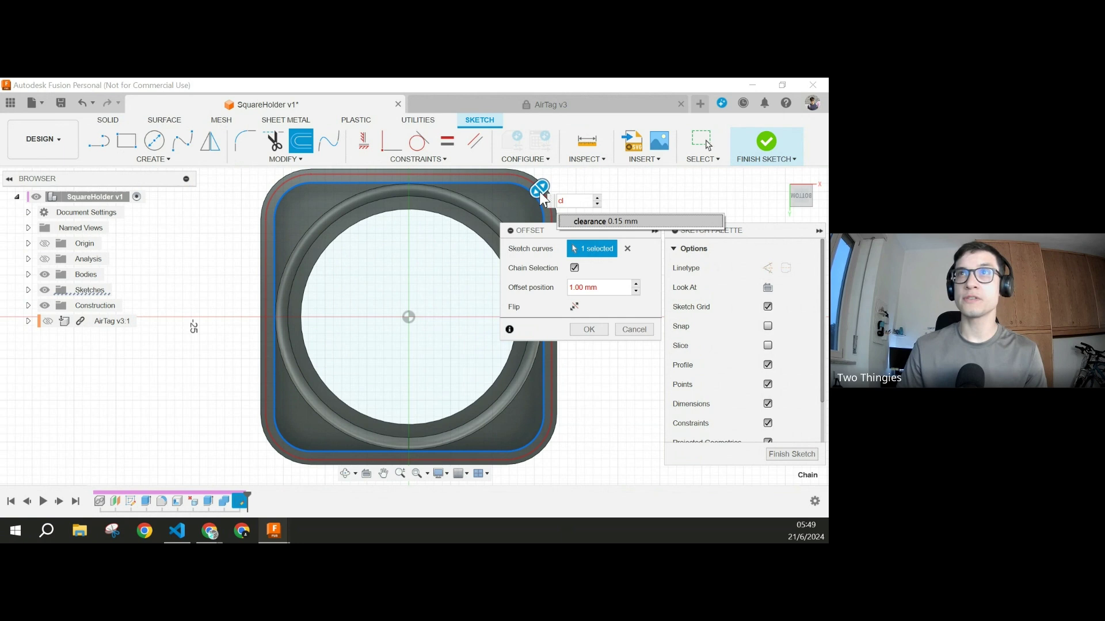
click(581, 221)
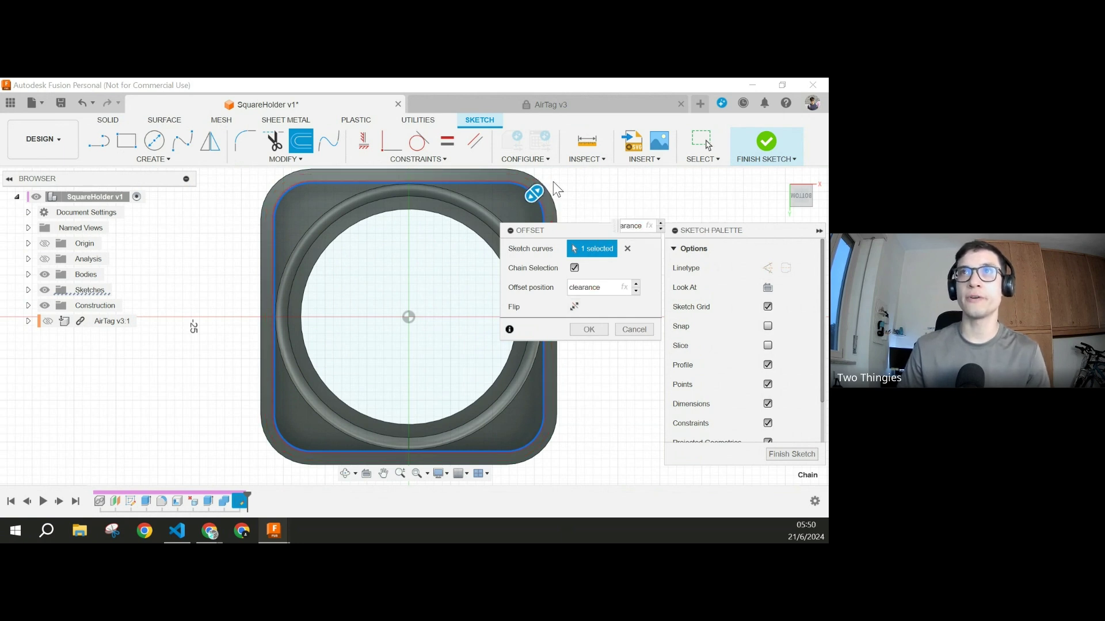
scroll(557, 184, up, 5)
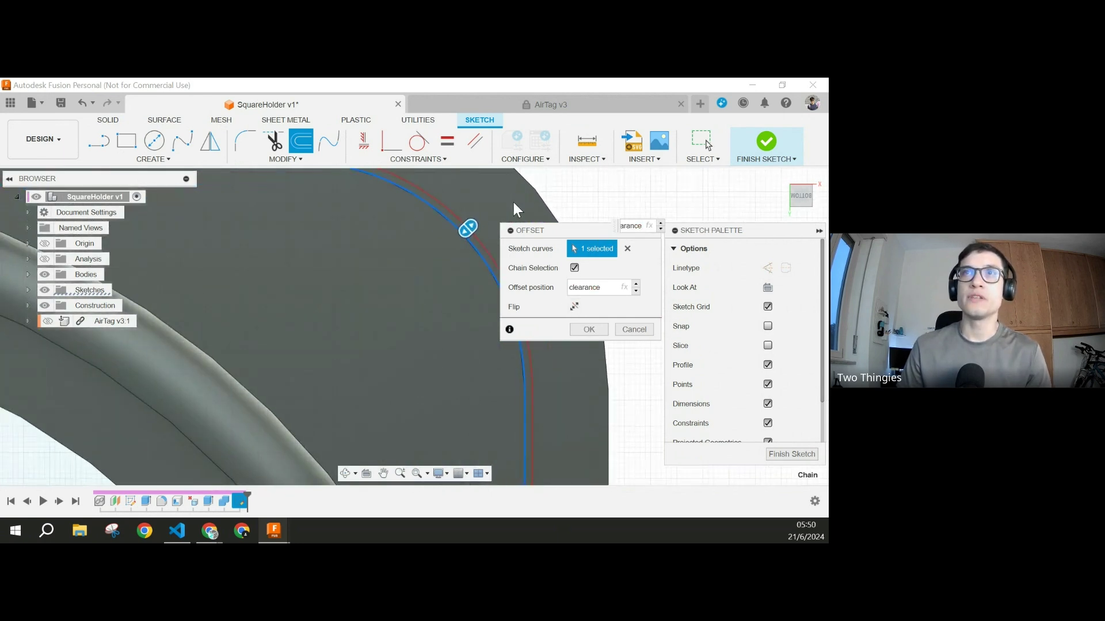
click(574, 307)
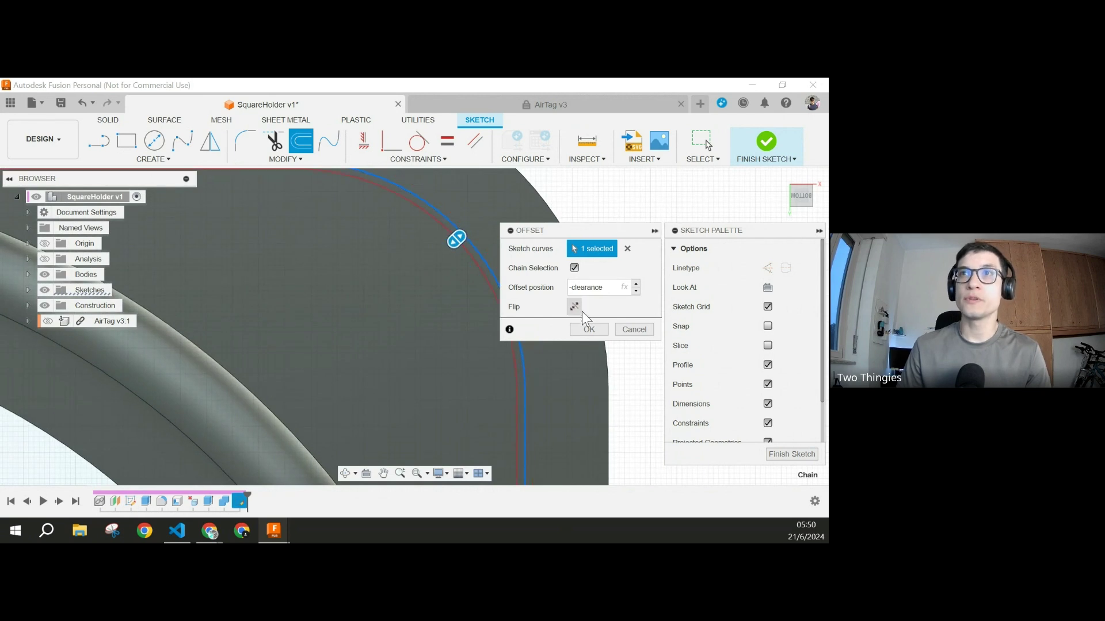
click(592, 330)
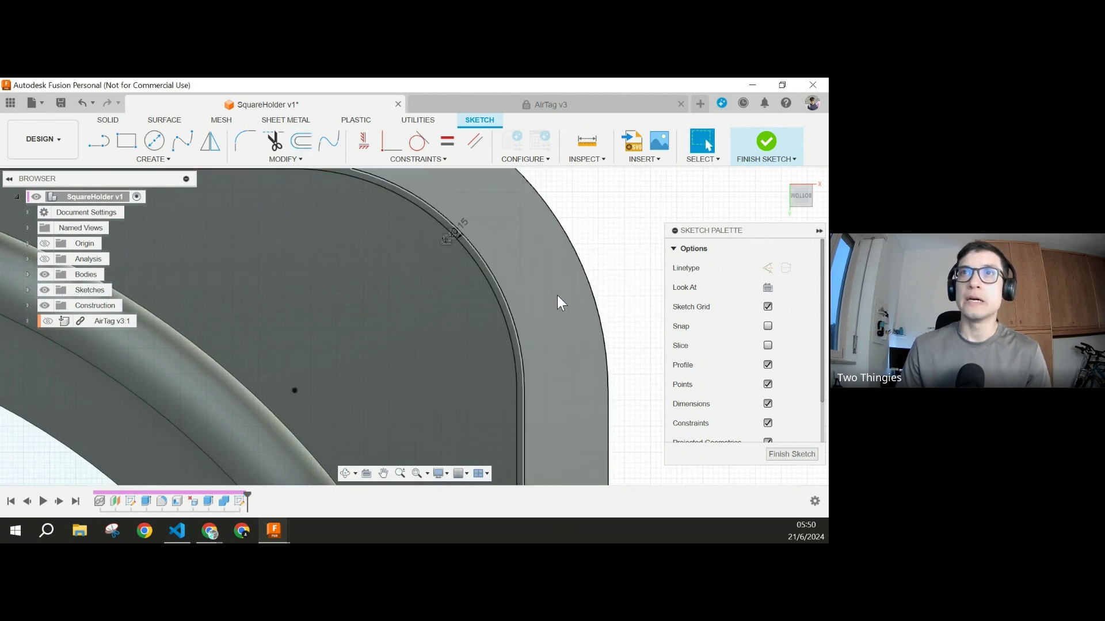
scroll(557, 295, down, 5)
scroll(580, 298, down, 3)
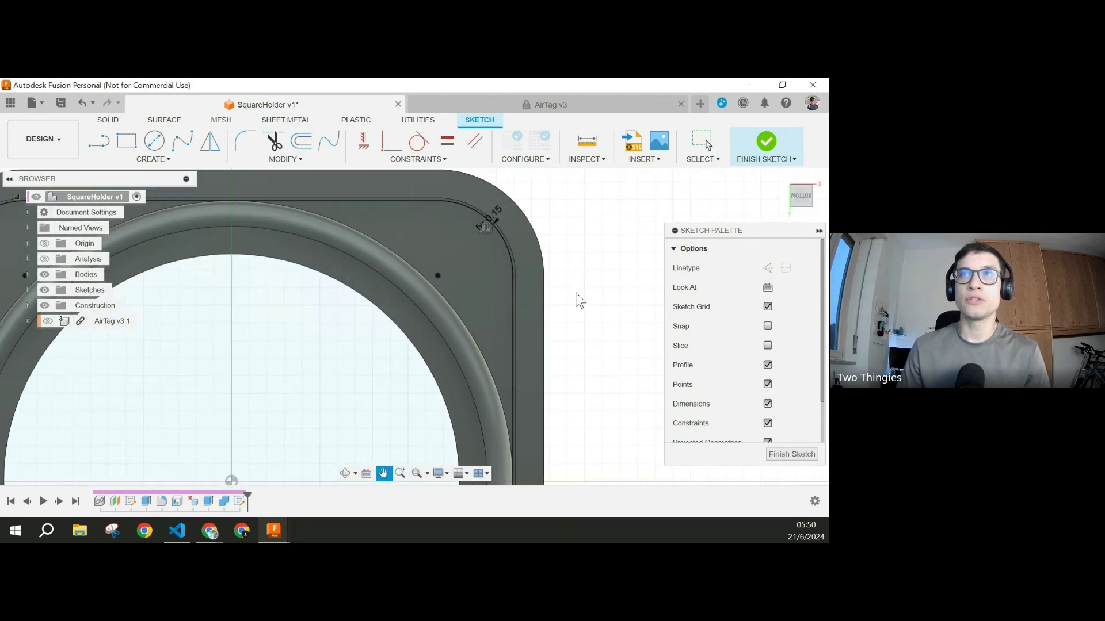
Step: Try a line from the origin to the holder's rounded outer corner, and undo it
scroll(562, 259, up, 3)
middle_drag(574, 325, 626, 264)
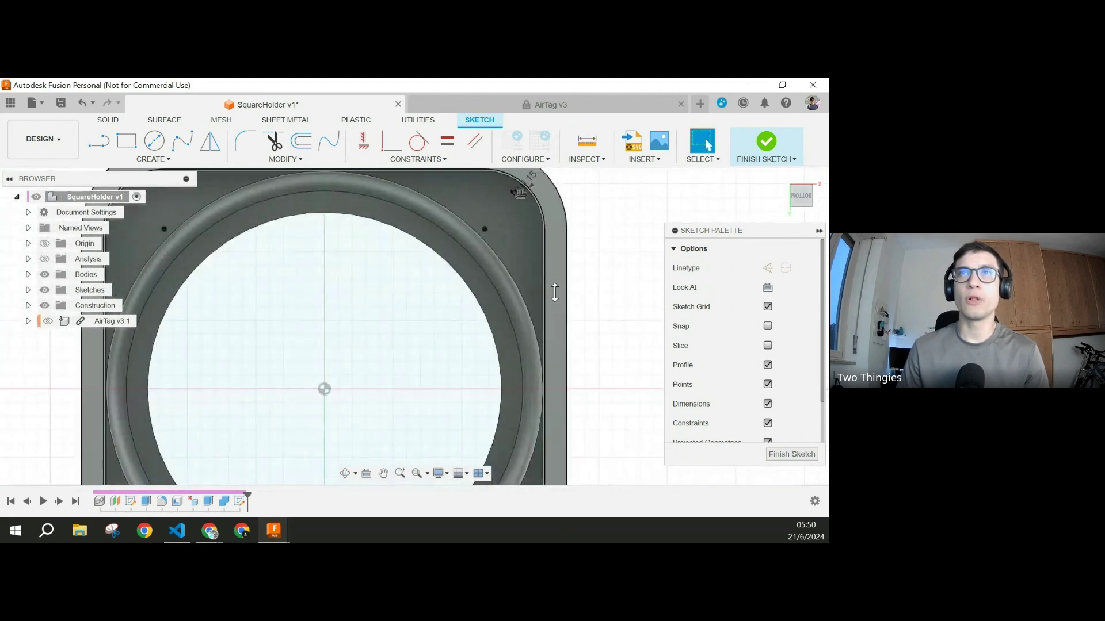
scroll(568, 293, up, 2)
scroll(569, 282, down, 4)
key(l)
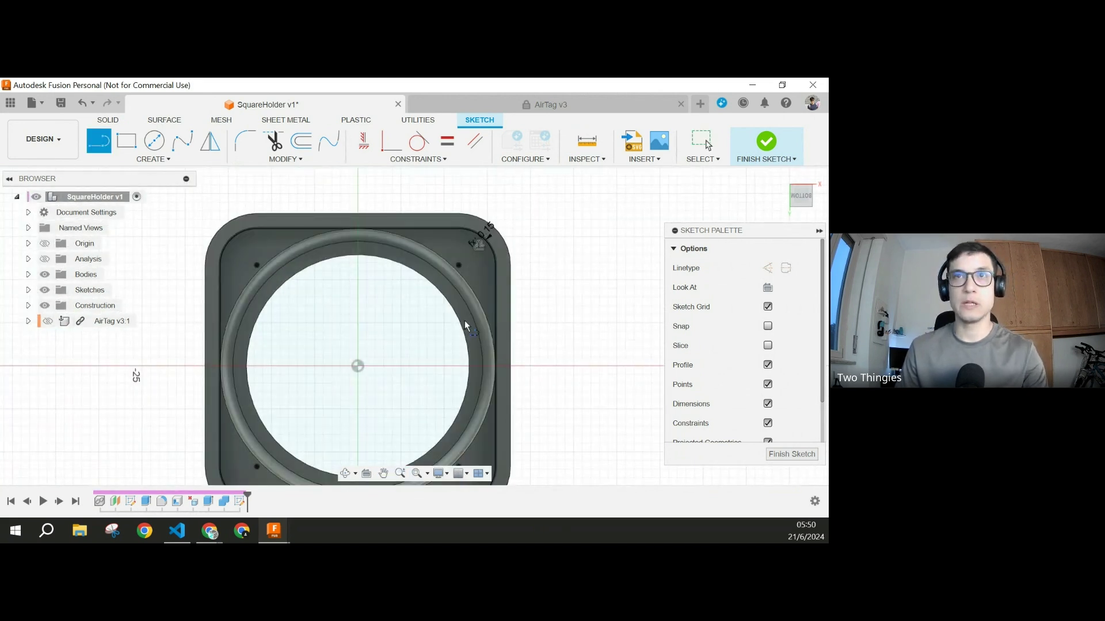
click(357, 367)
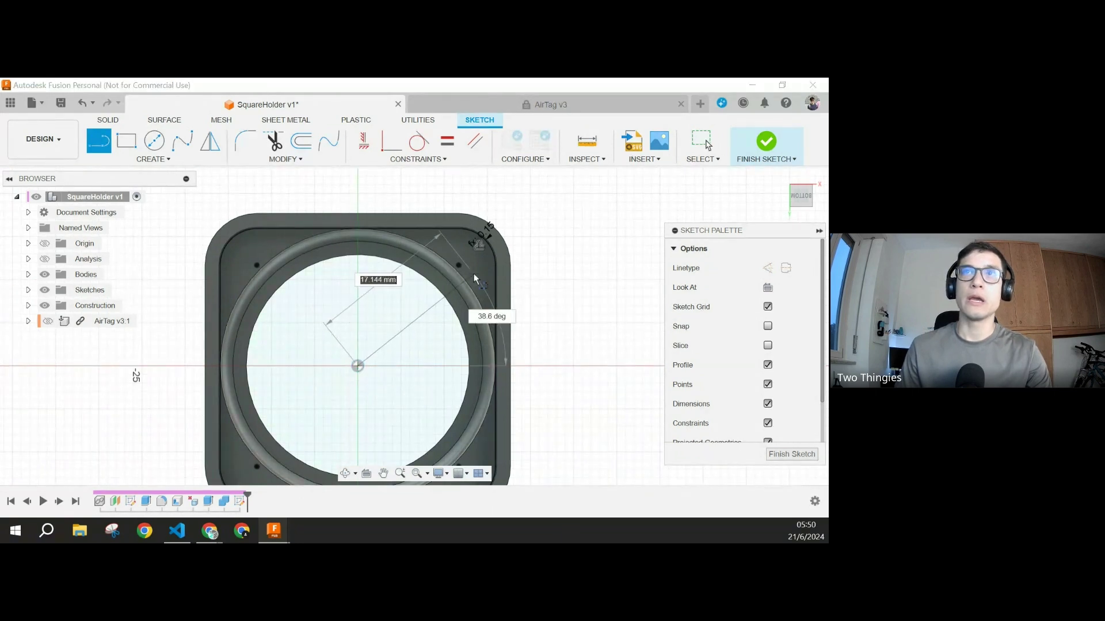
double_click(488, 226)
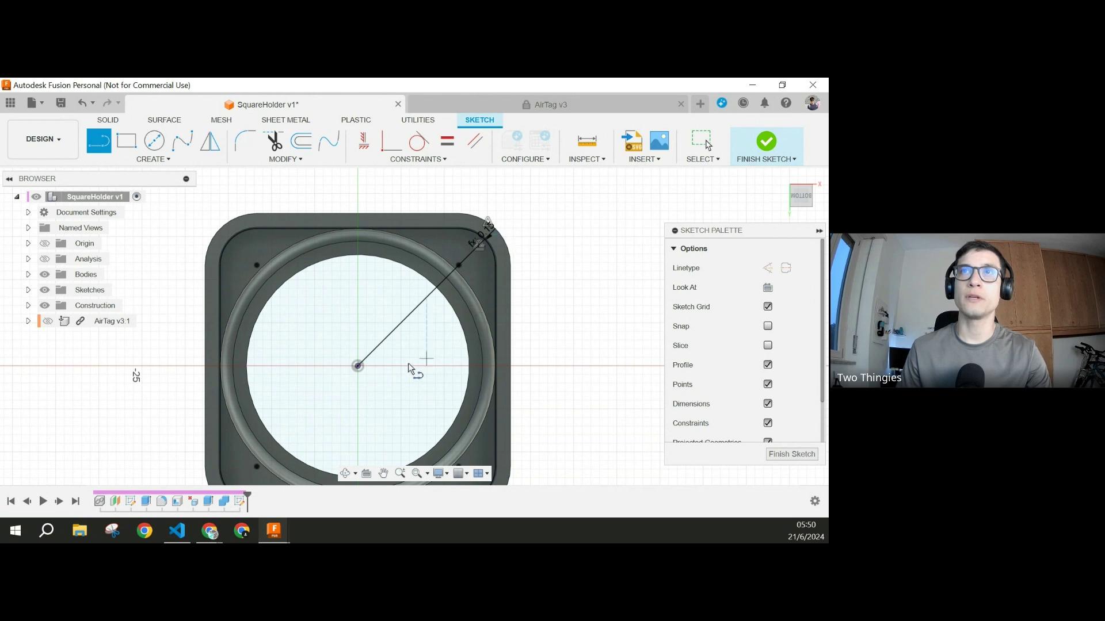
key(Escape)
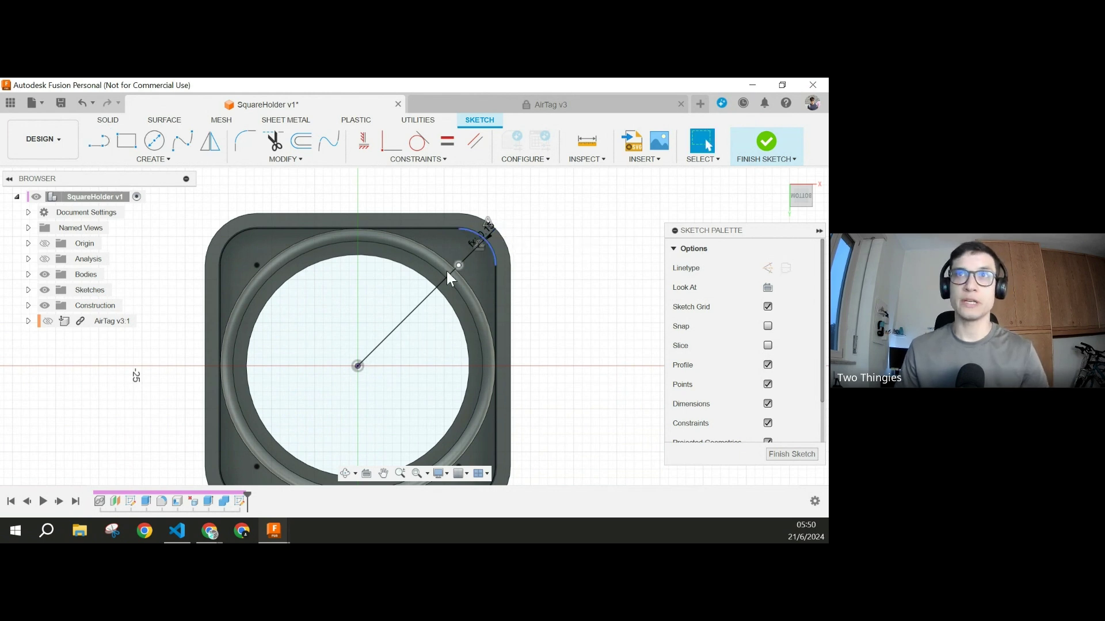
key(ctrl+z)
Step: Draw a 45-degree line about 22.5 mm long from the origin to the holder's outer corner arc and make it a construction line
key(l)
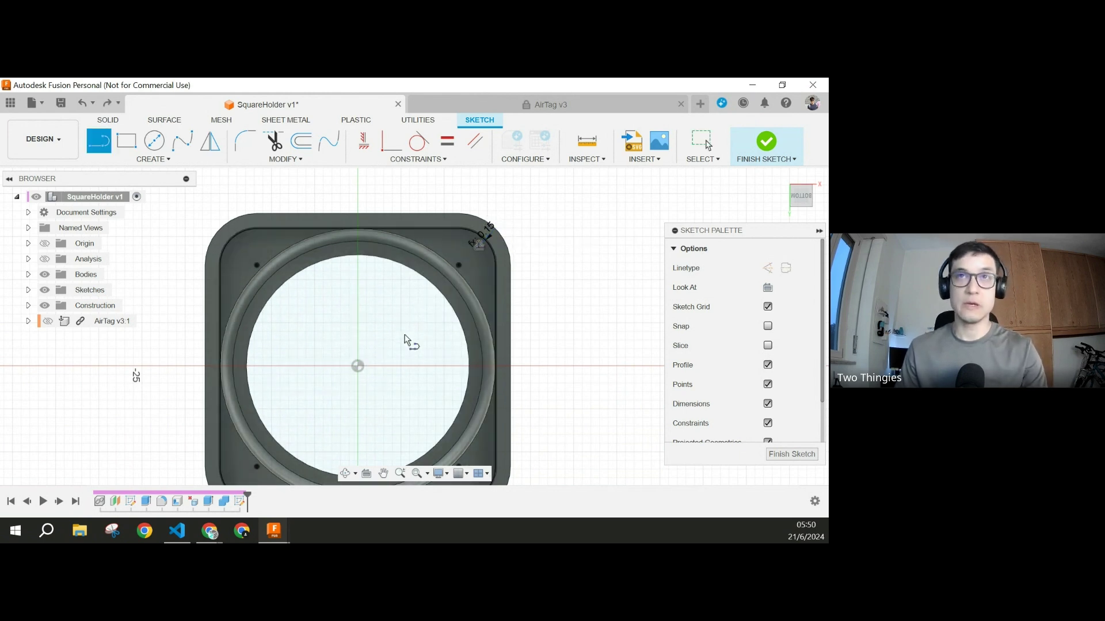
click(357, 367)
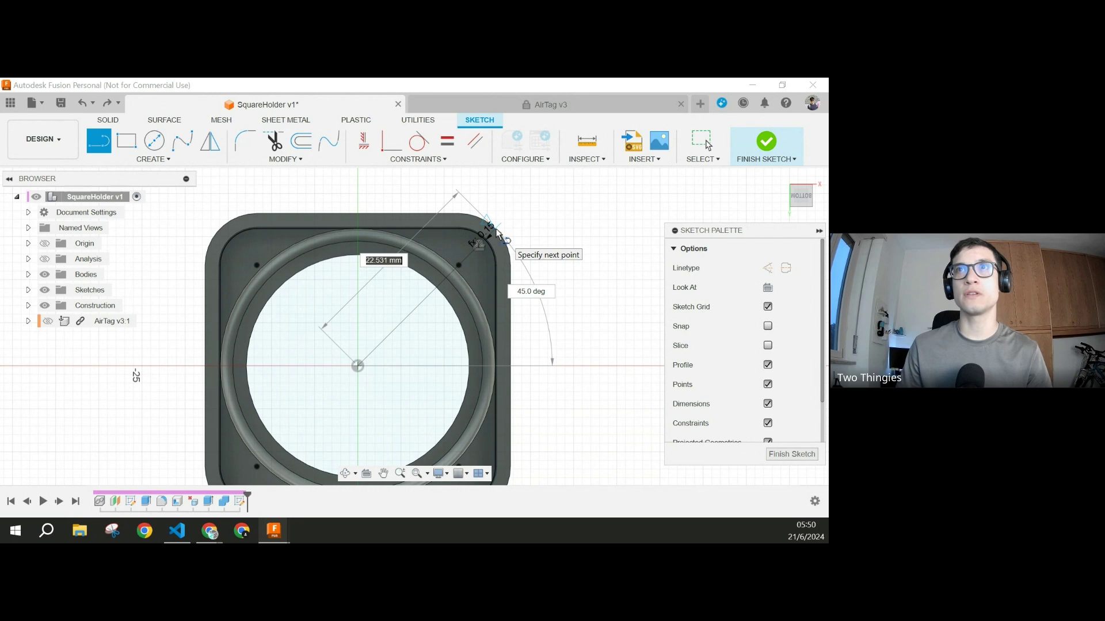
click(495, 233)
key(Escape)
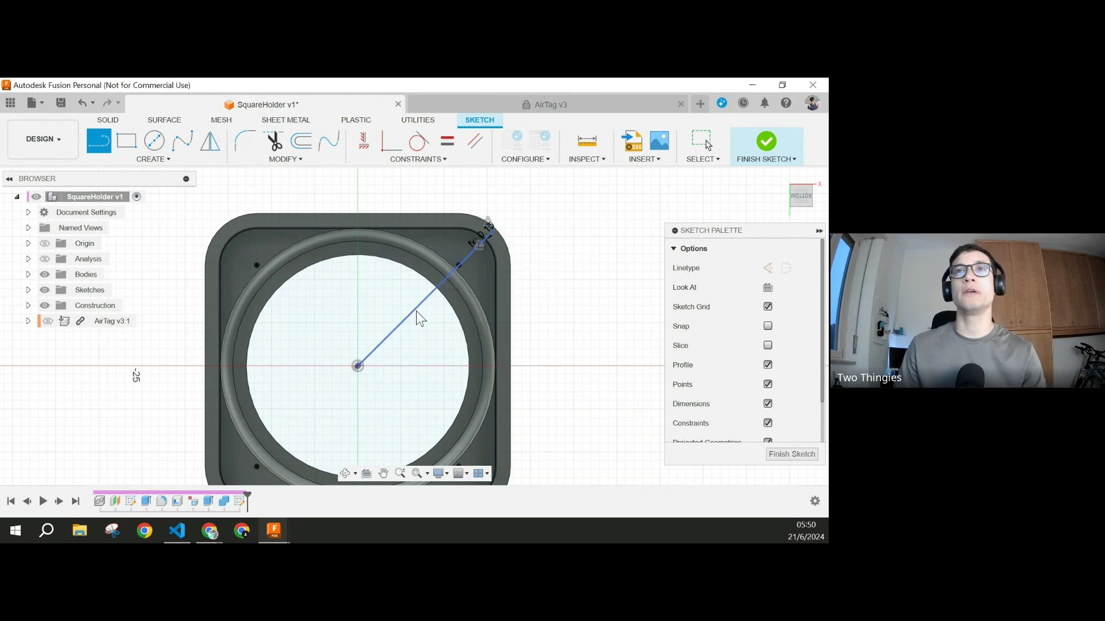
click(417, 311)
click(768, 267)
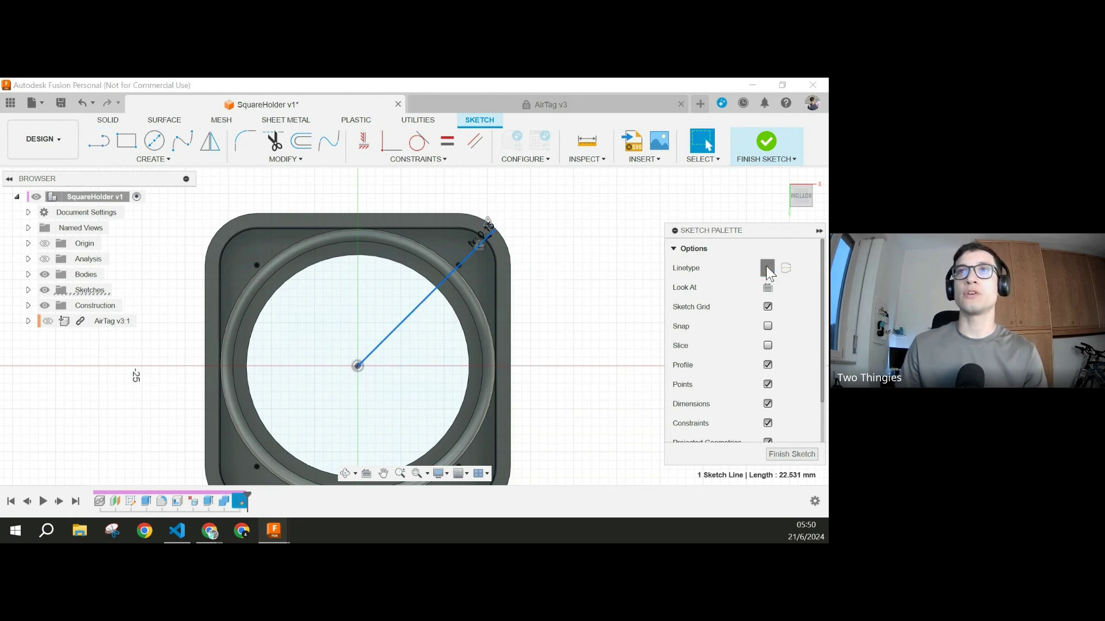
scroll(564, 263, up, 3)
key(c)
click(401, 298)
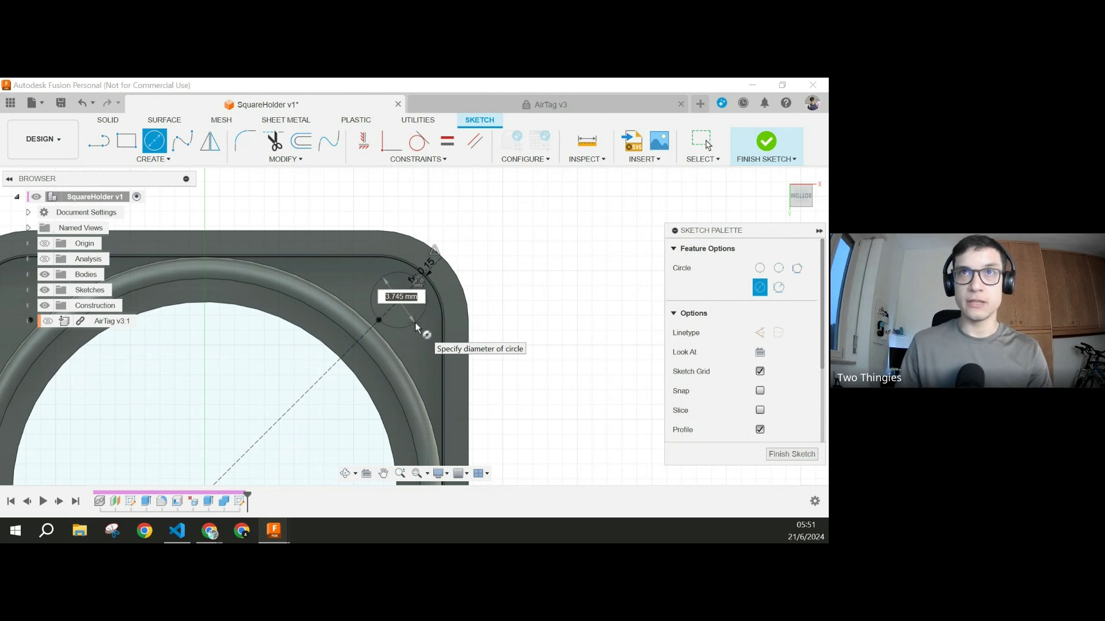
key(Escape)
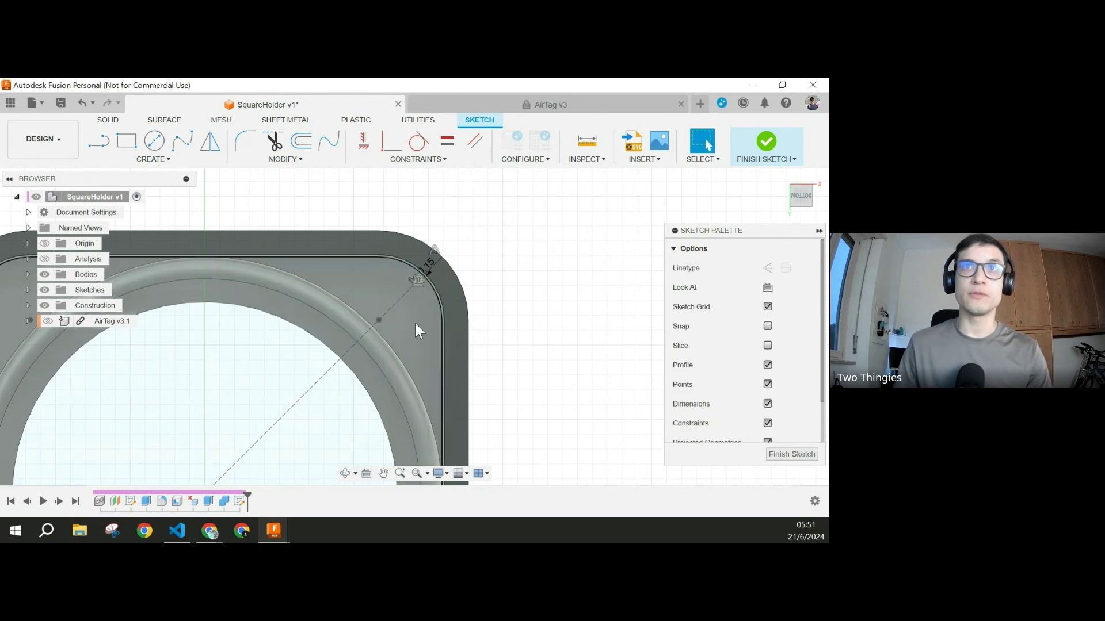
Step: Add a user parameter named hole_diameter with unit mm and the expression 3.5
click(106, 121)
click(203, 141)
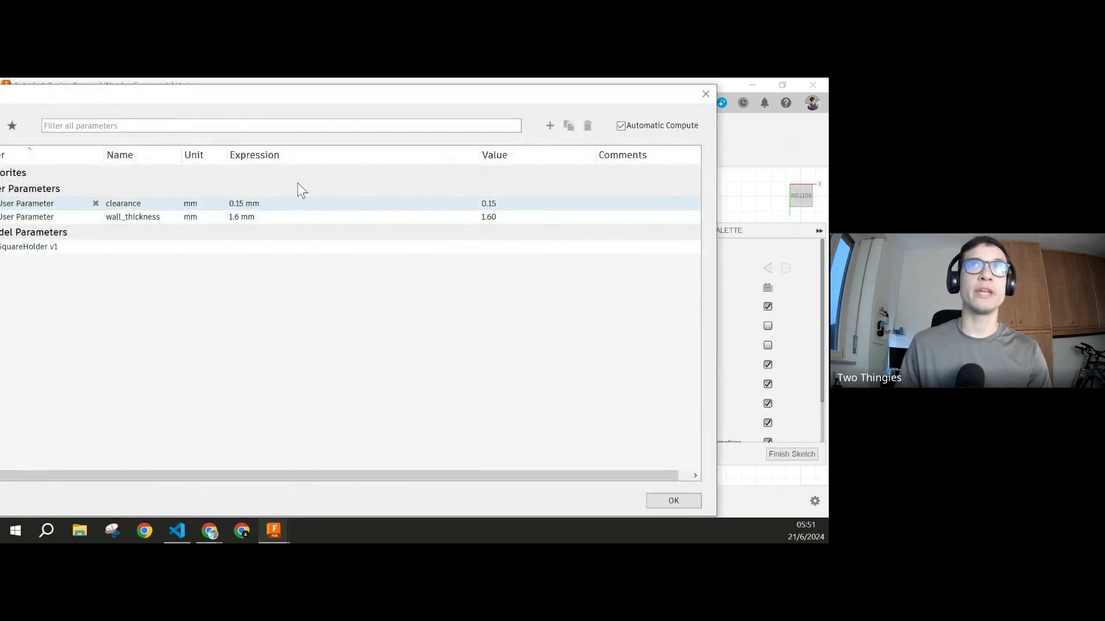
click(550, 126)
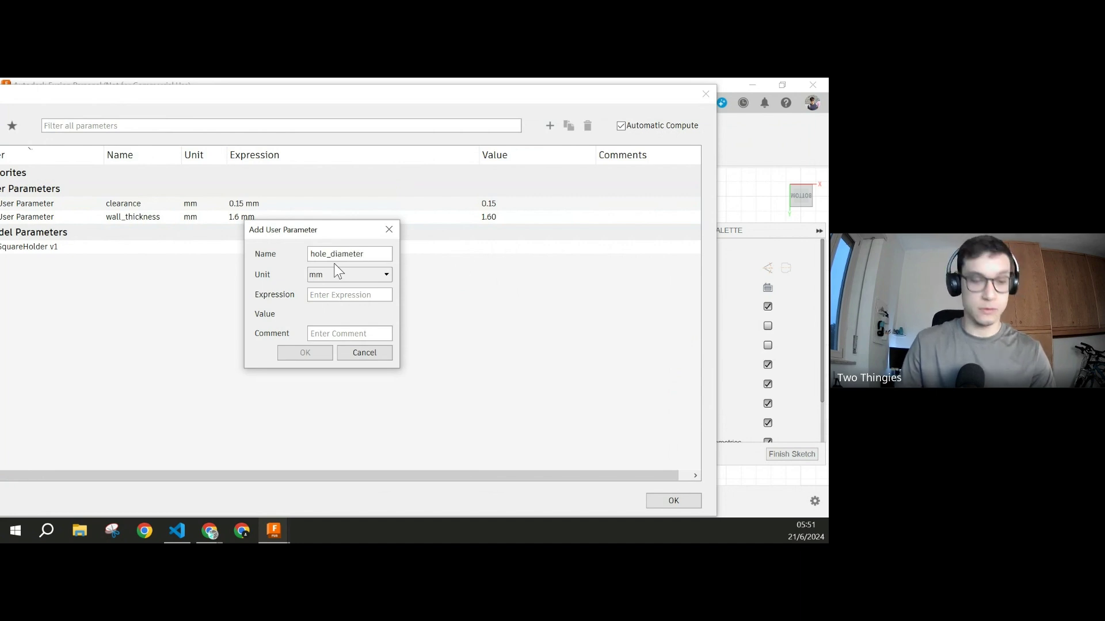
text(3.5)
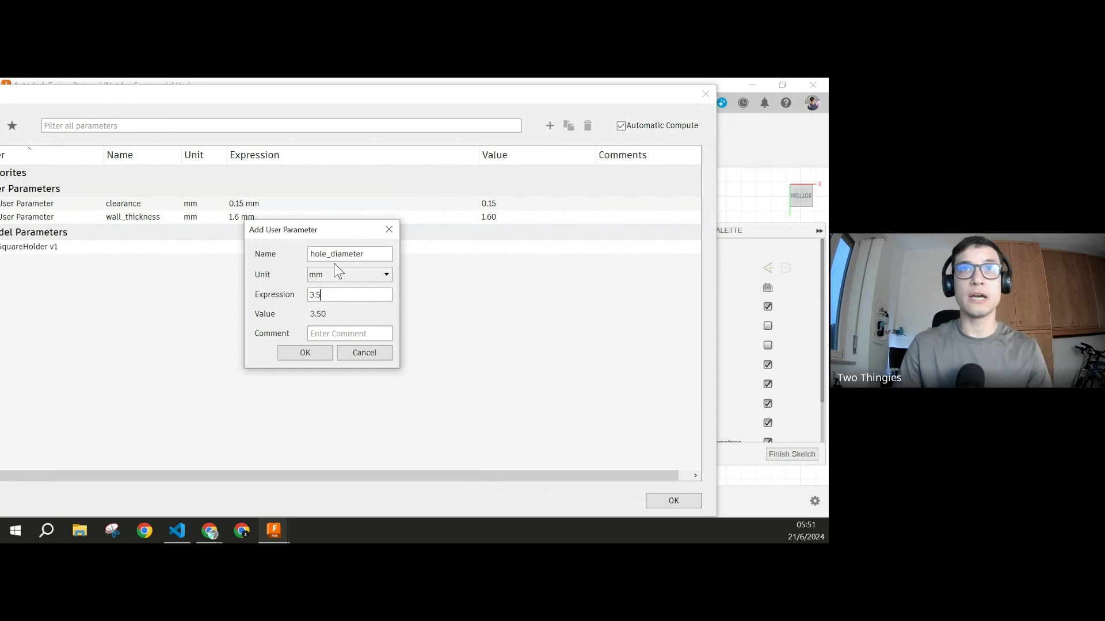
key(Return)
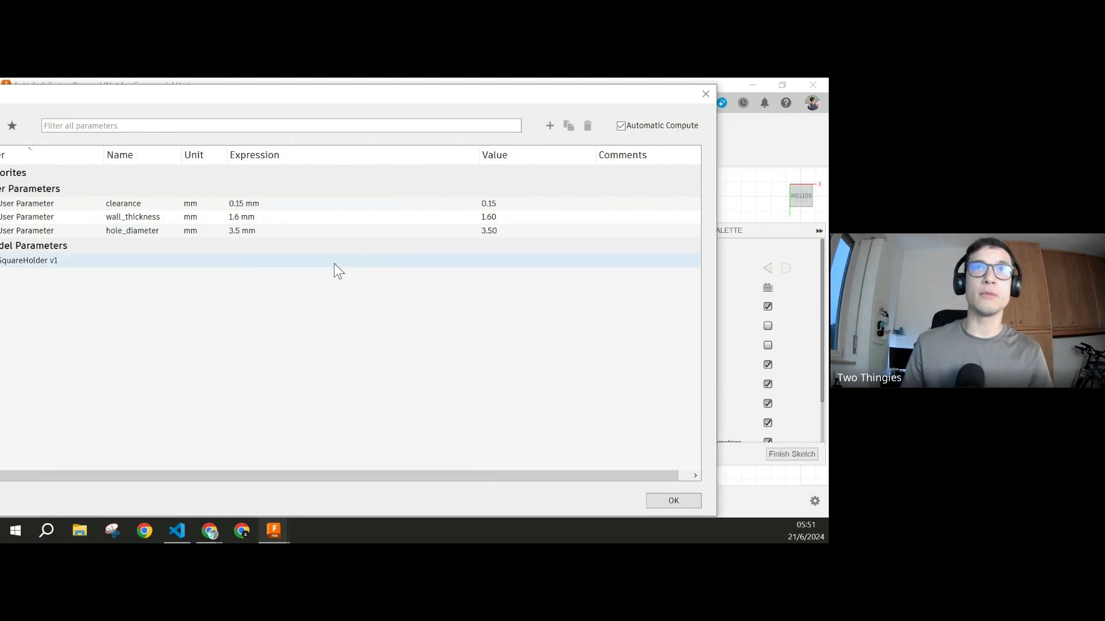
click(679, 502)
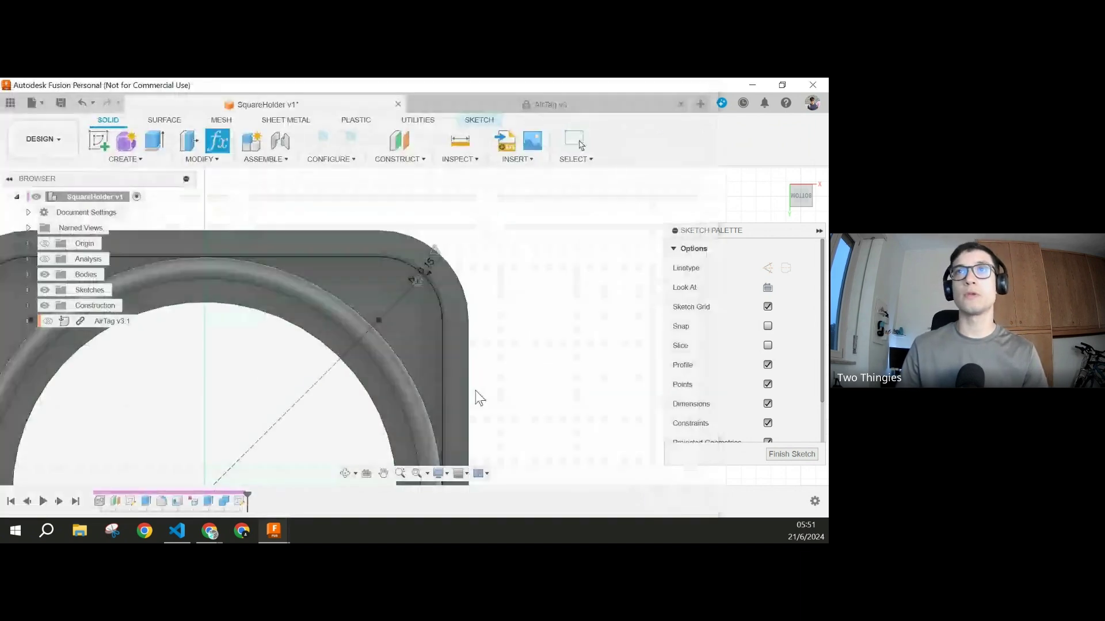
Step: Sketch a circle centred on the construction diagonal inside the corner, with its diameter set to hole_diameter, and nudge it along the diagonal
click(476, 121)
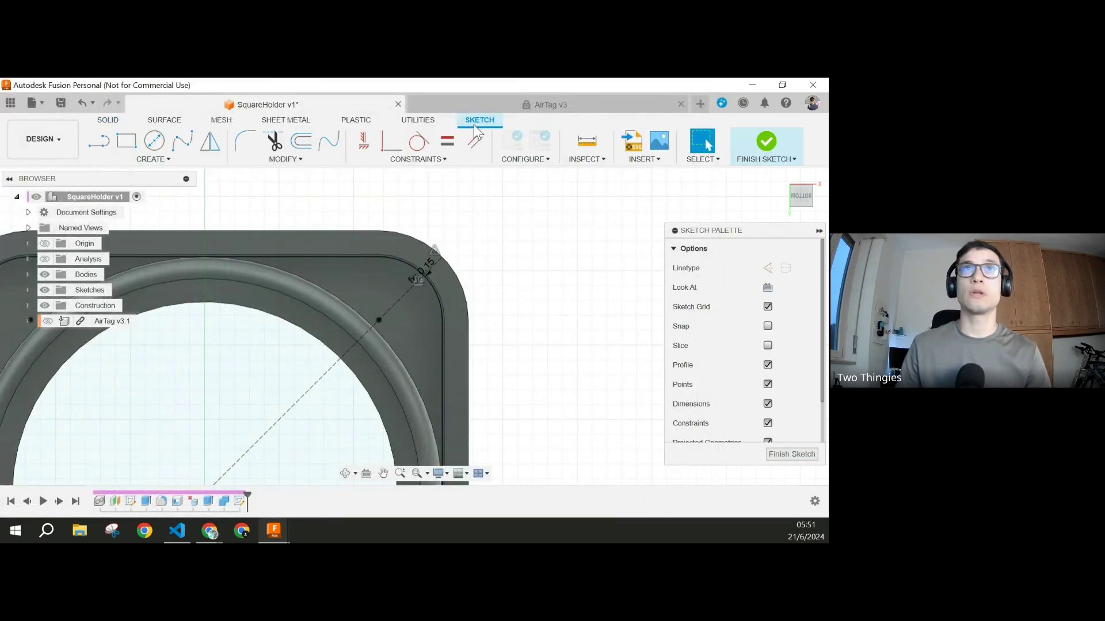
key(c)
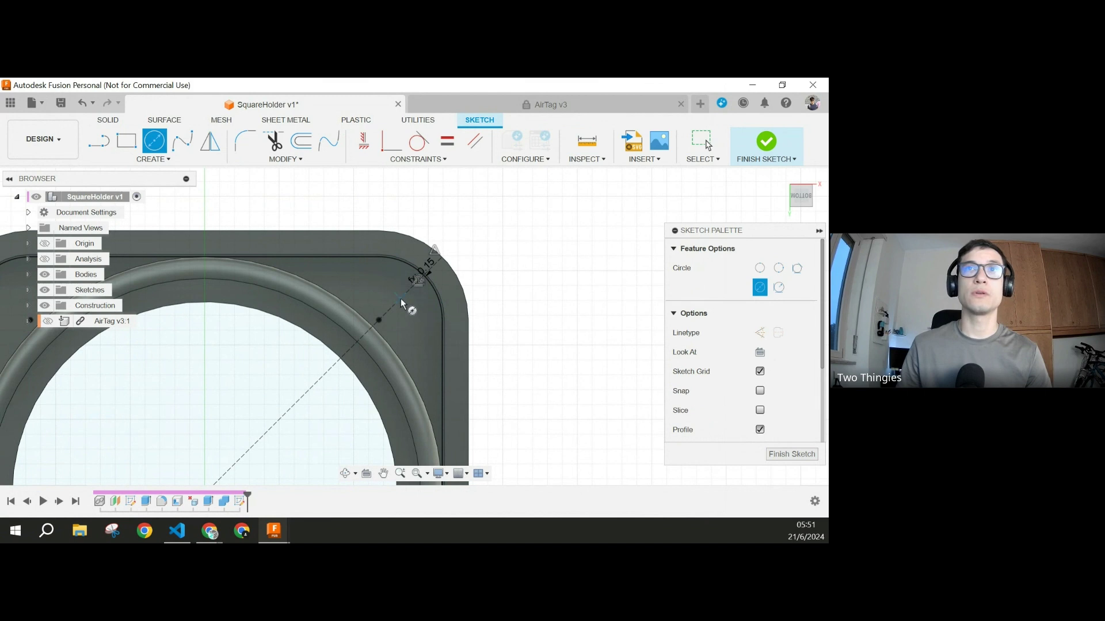
click(400, 299)
text(hol)
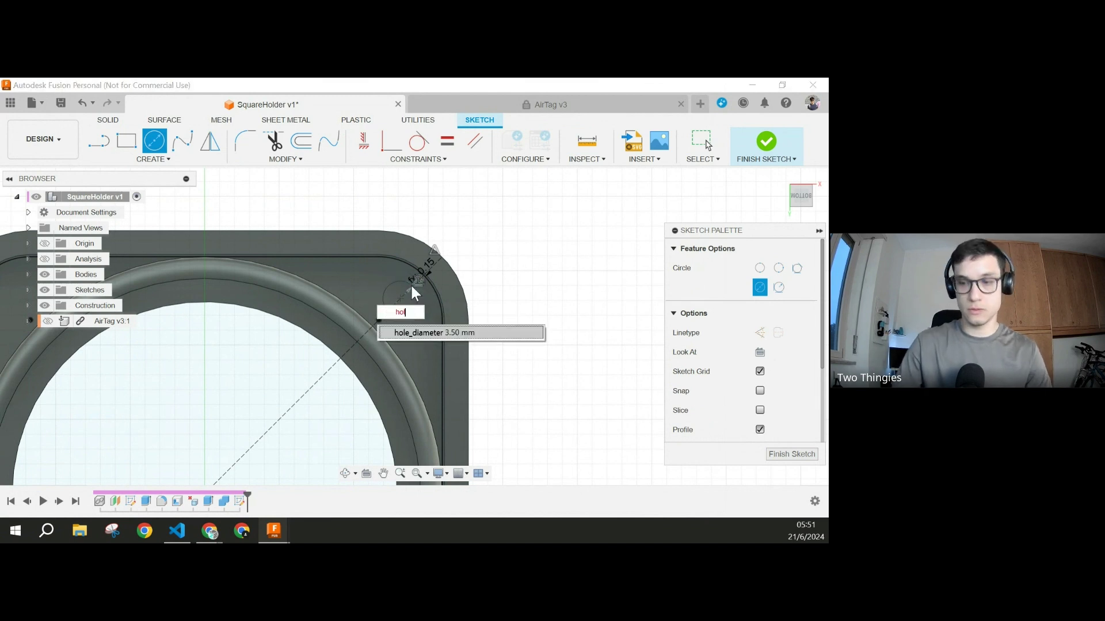
key(Return)
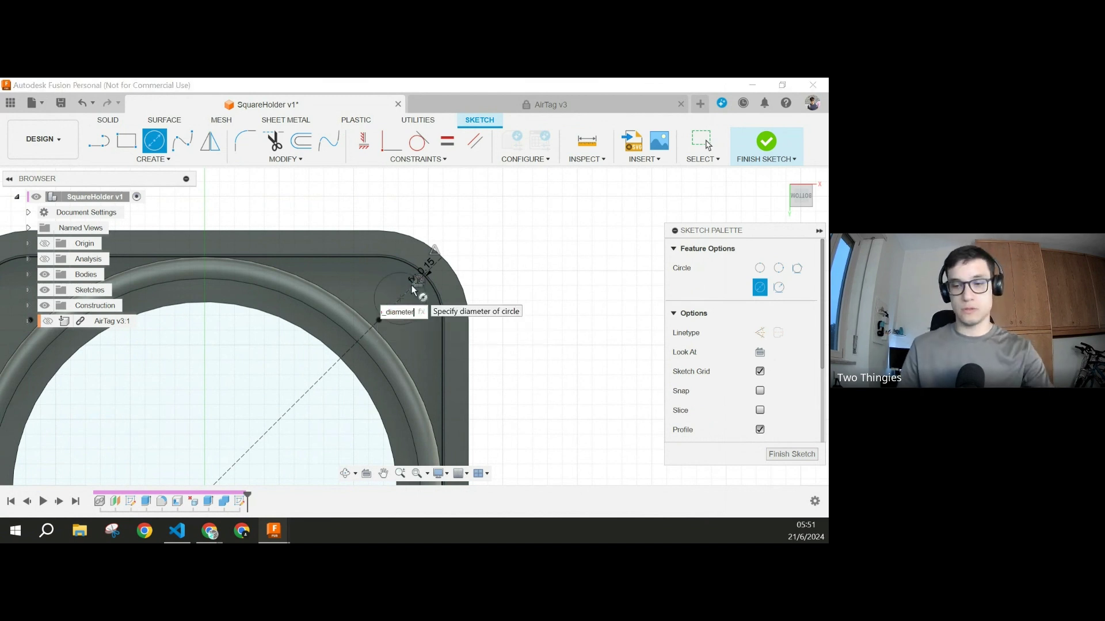
key(Return)
middle_drag(480, 288, 490, 297)
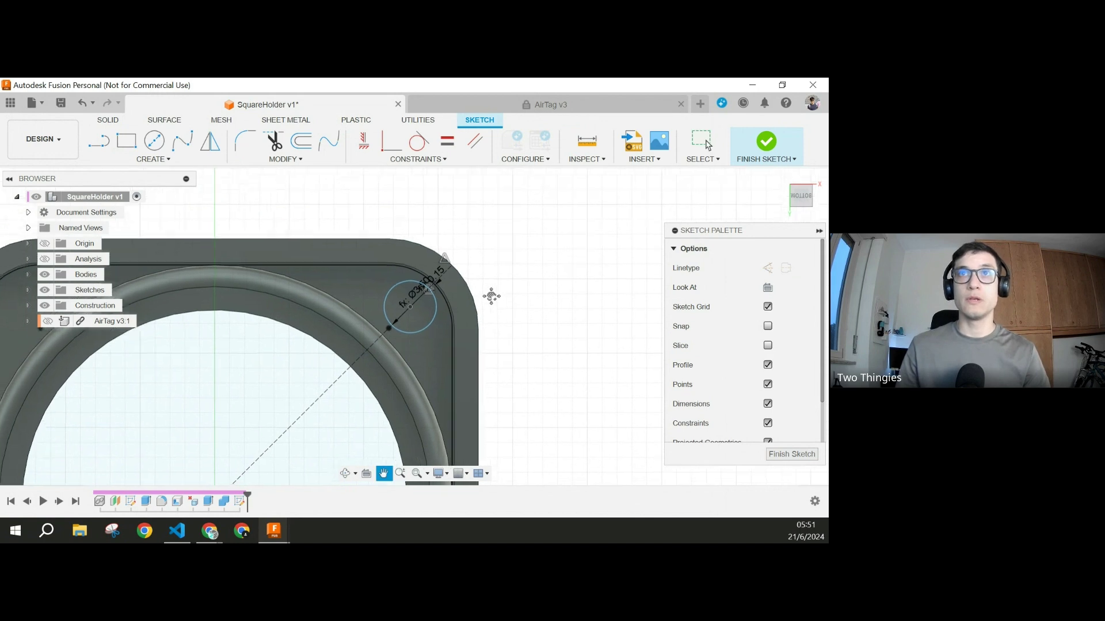
scroll(498, 276, up, 3)
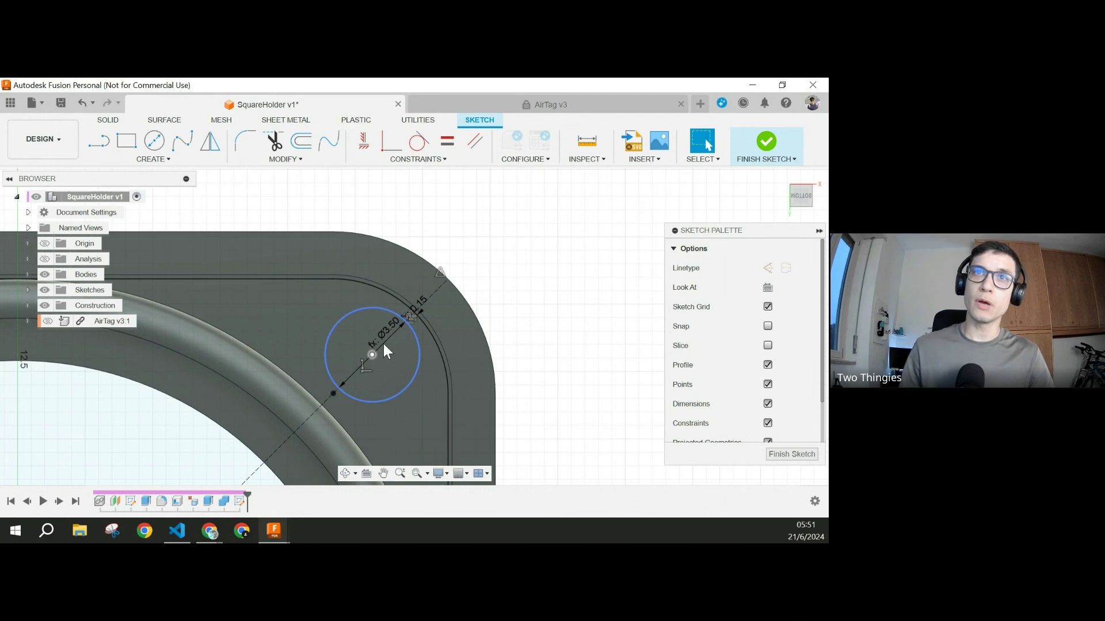
mouse_move(383, 345)
mouse_down()
mouse_move(351, 378)
mouse_move(385, 350)
mouse_up()
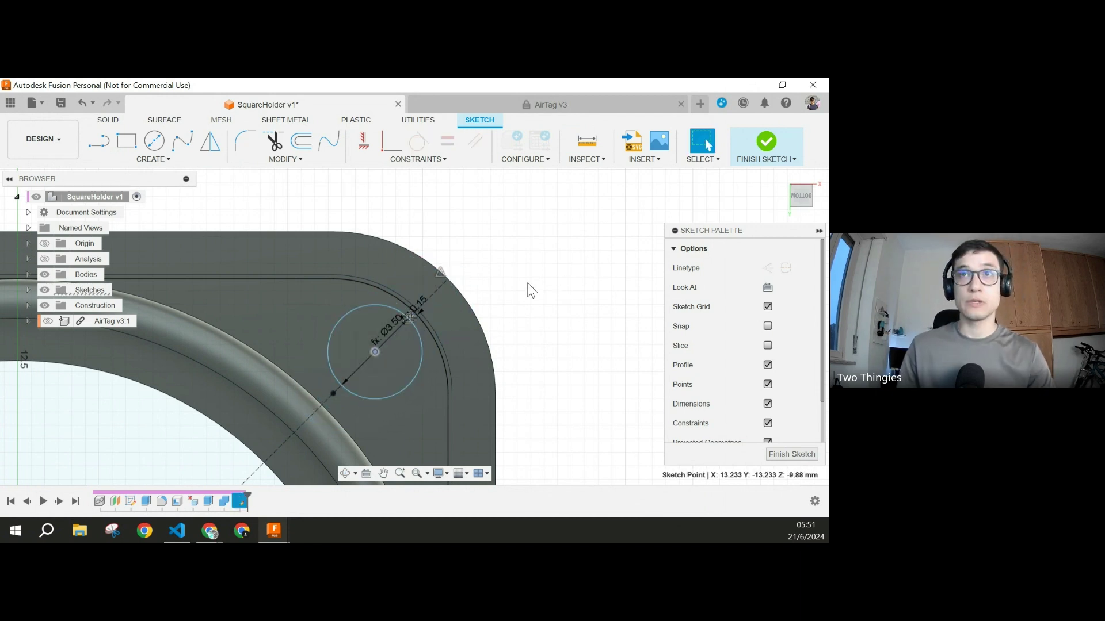
key(d)
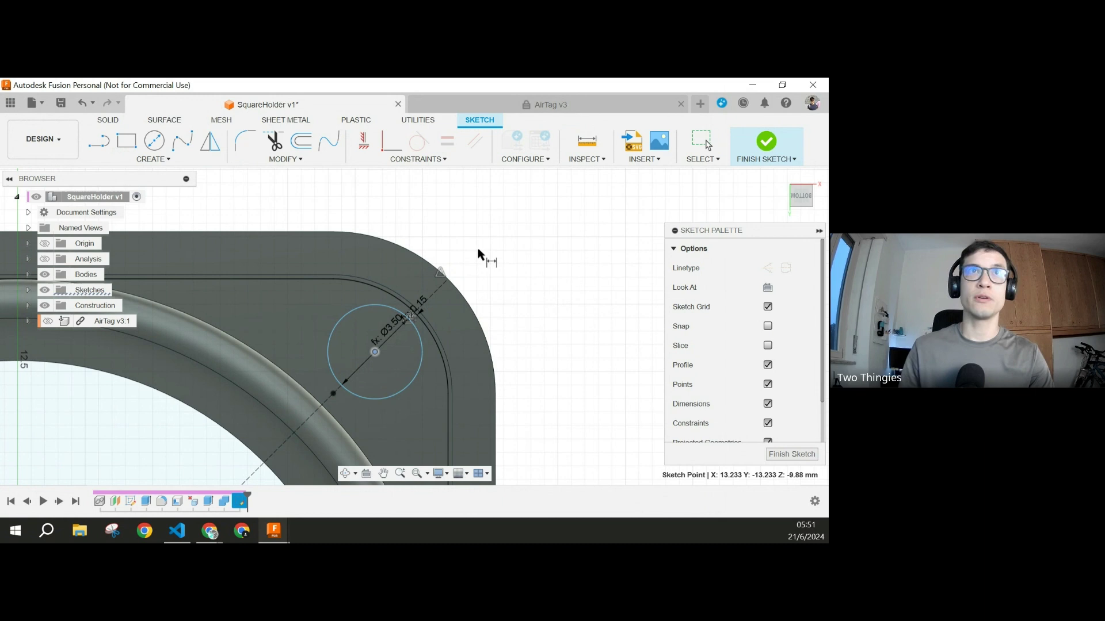
click(447, 279)
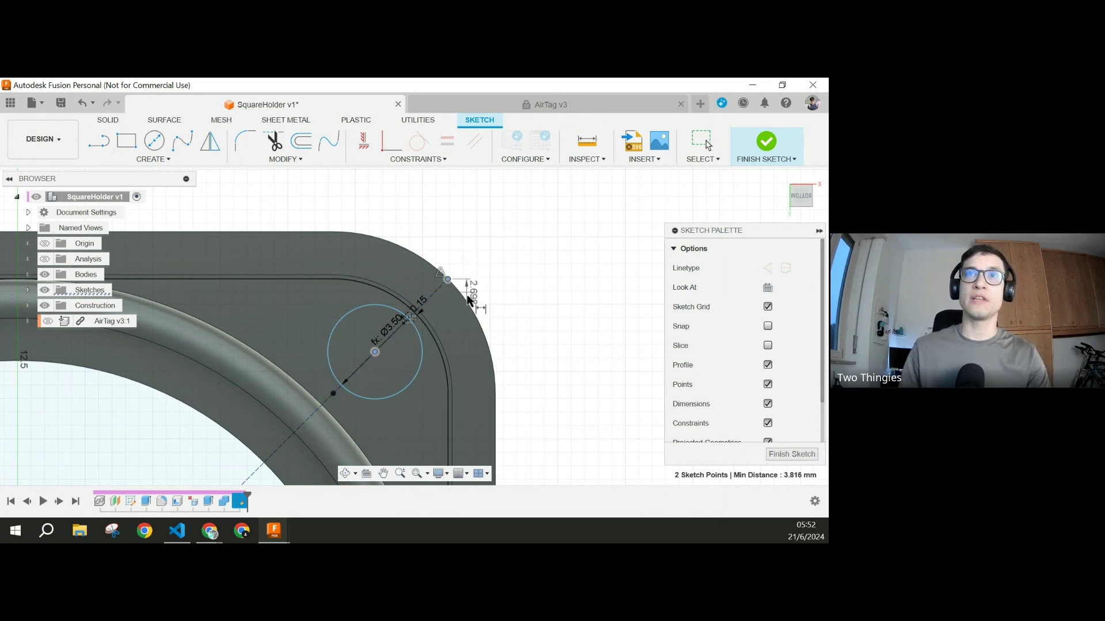
right_click(413, 328)
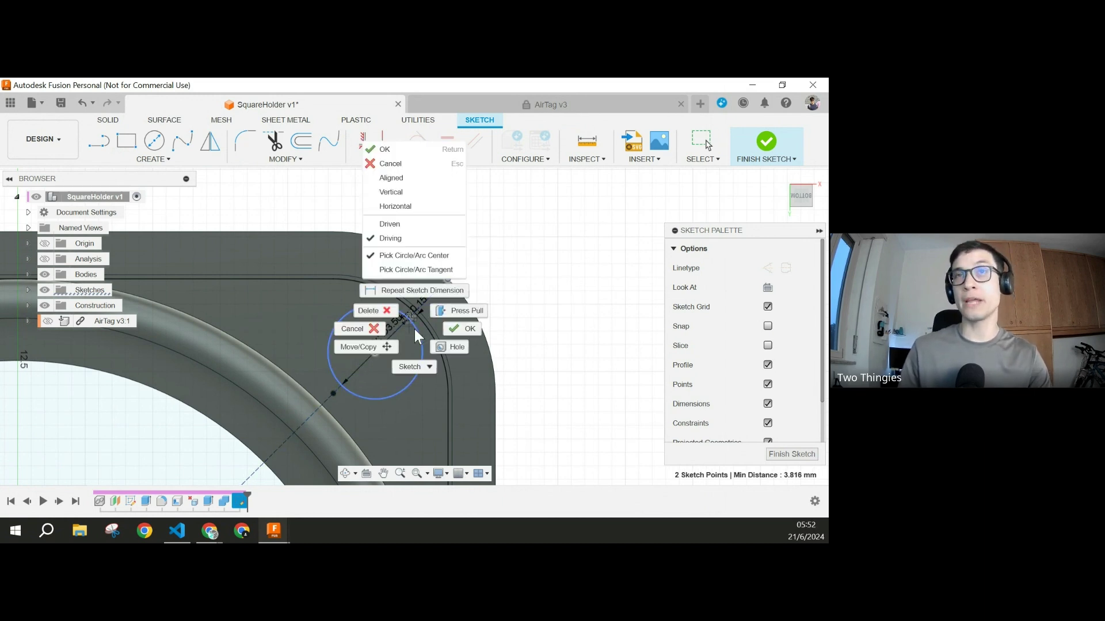
click(416, 270)
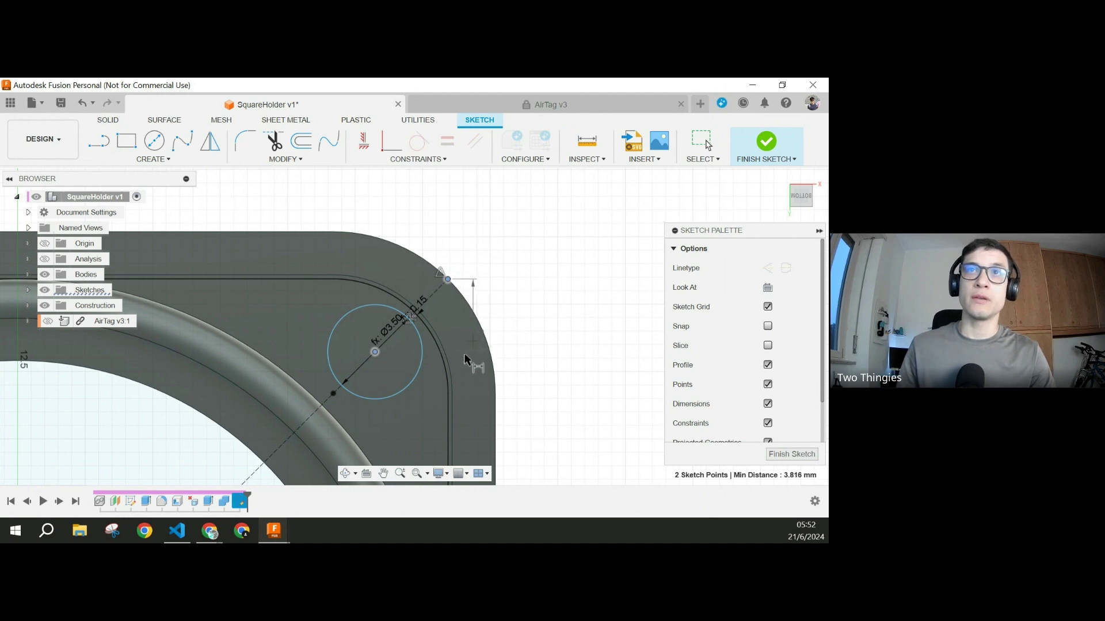
key(Escape)
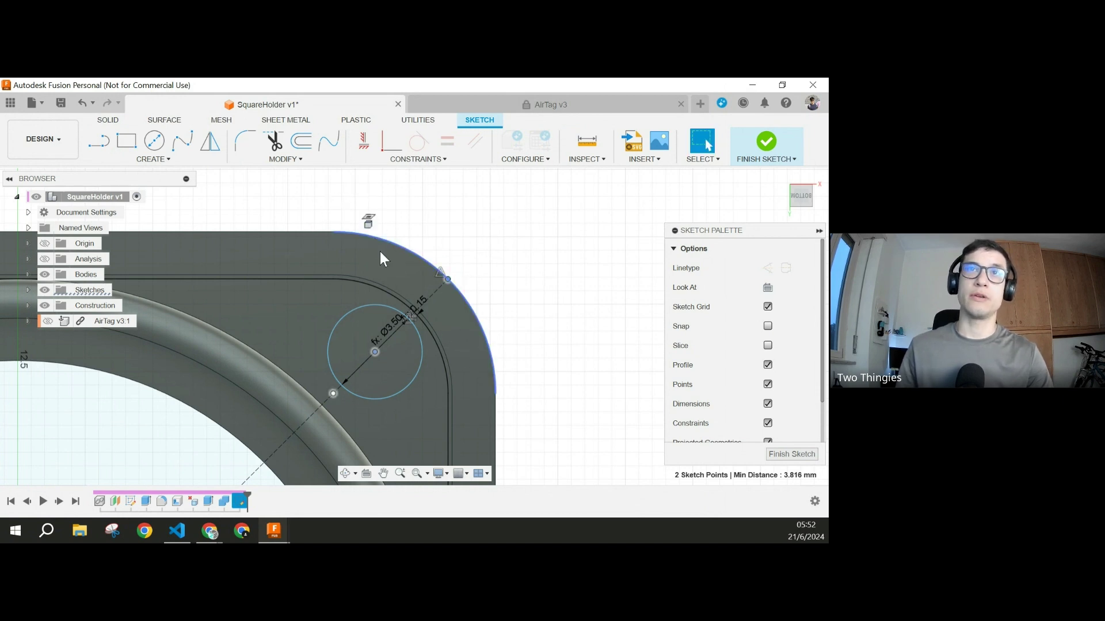
key(d)
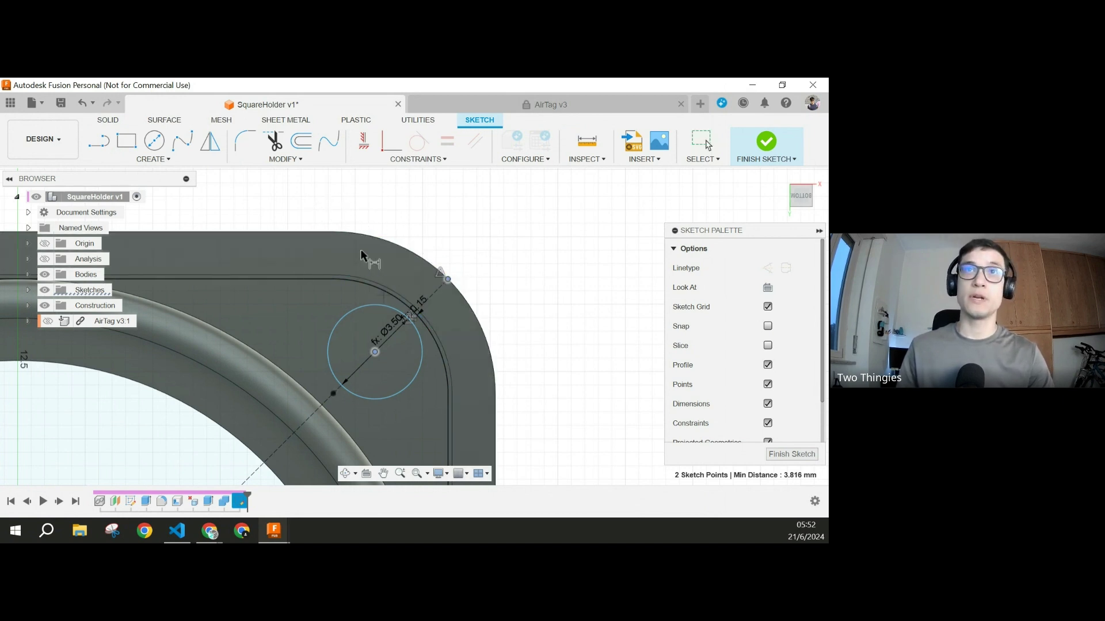
key(Escape)
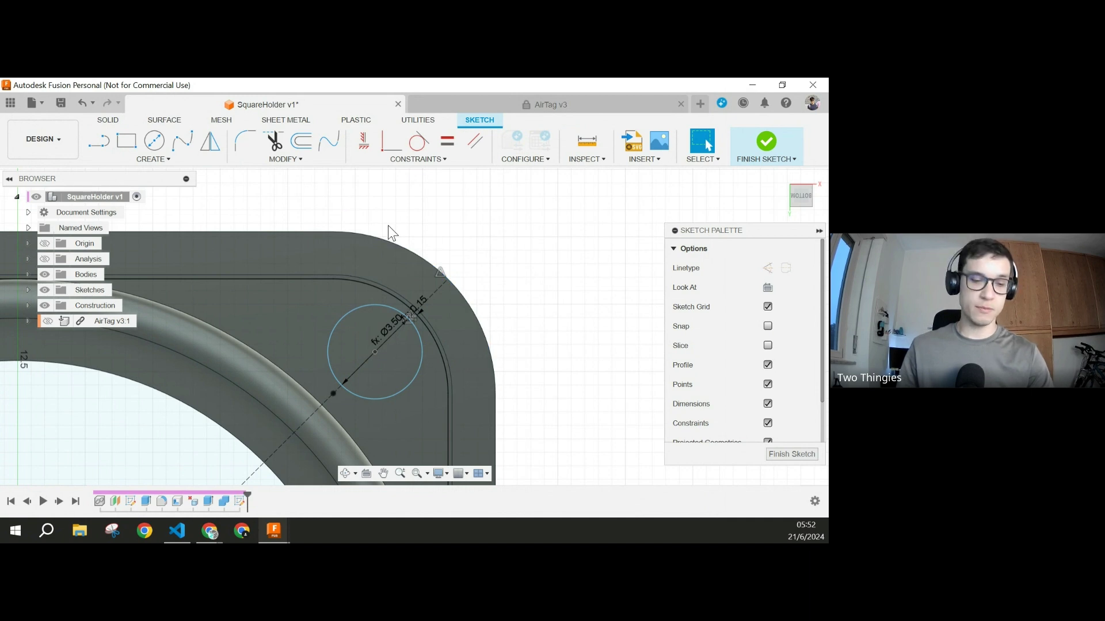
Step: Dimension the gap between the hole circle's edge and the outer end of the construction diagonal, measured to the circle's tangent, at 2 mm
key(d)
click(390, 307)
right_click(390, 307)
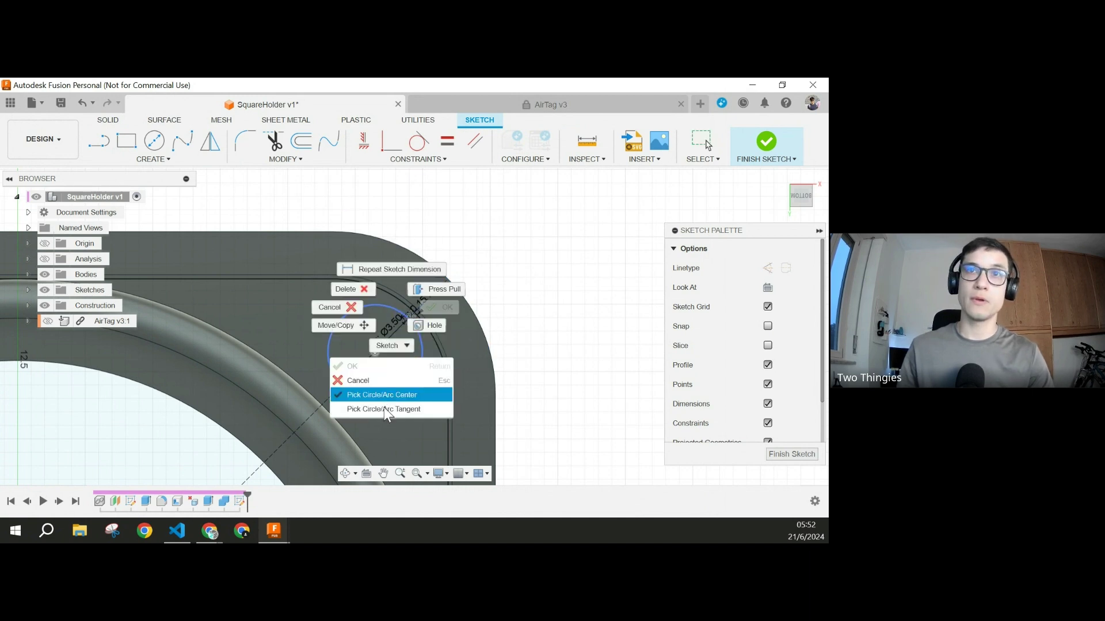
click(385, 409)
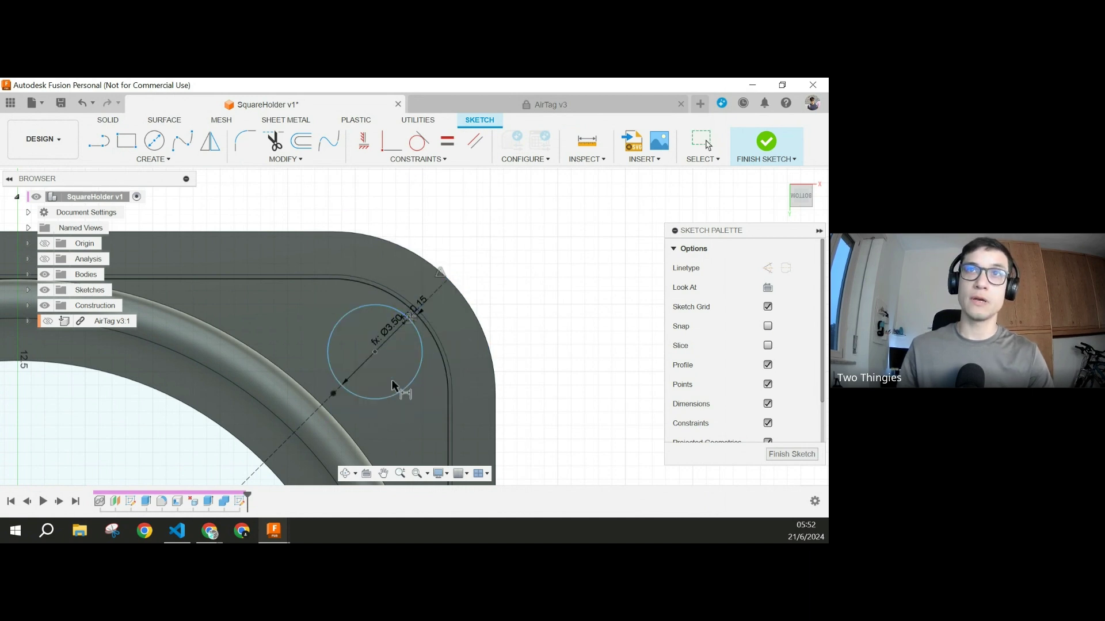
right_click(412, 323)
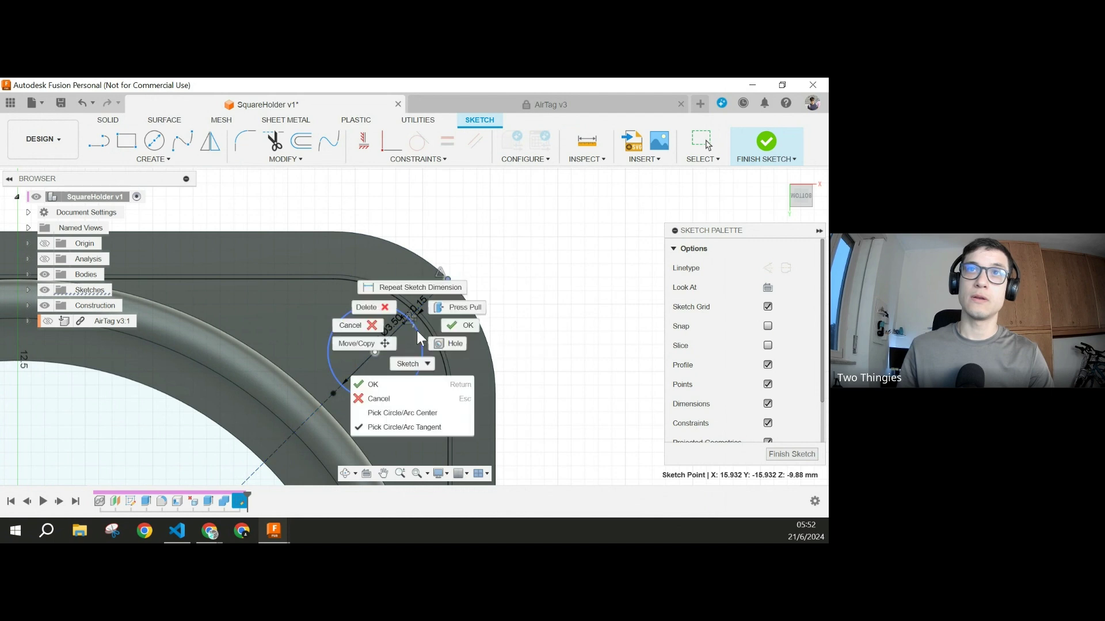
click(410, 427)
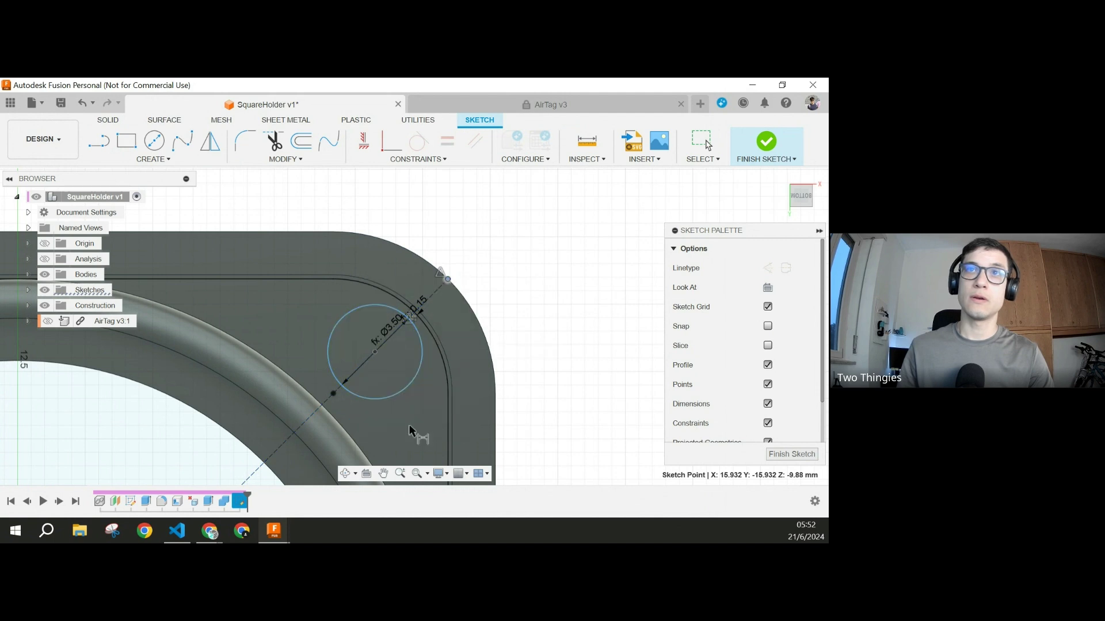
click(416, 326)
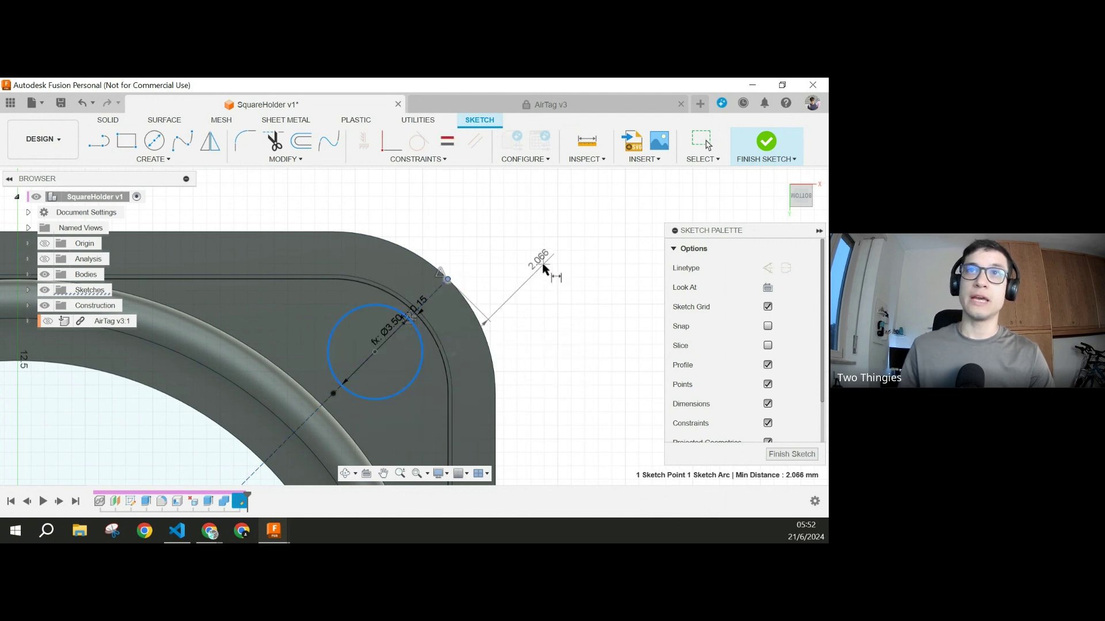
click(592, 316)
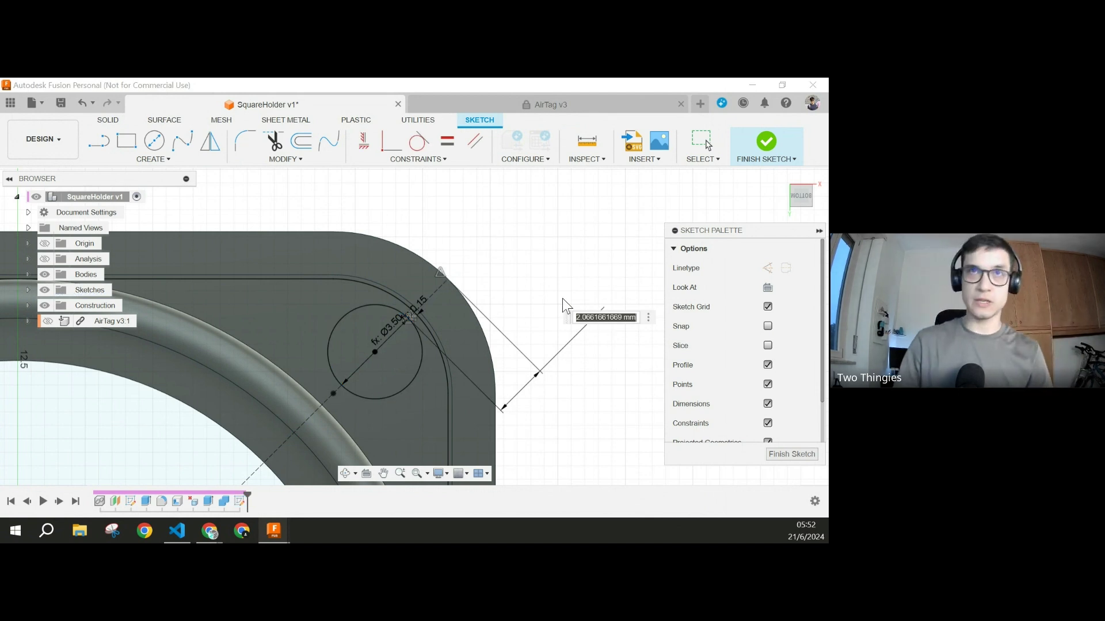
text(2)
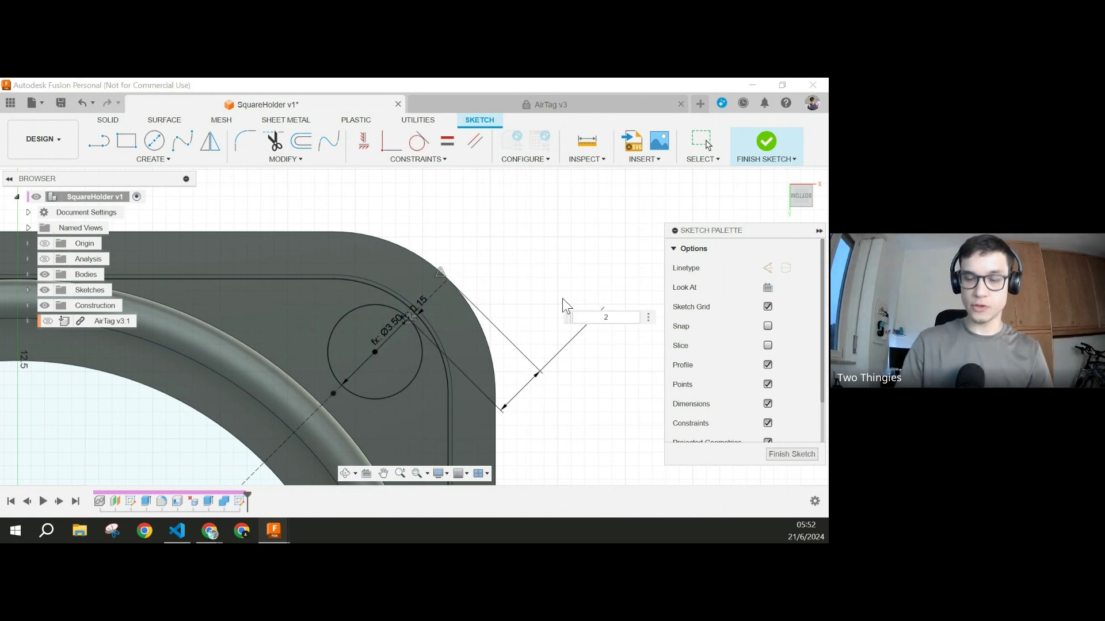
key(Return)
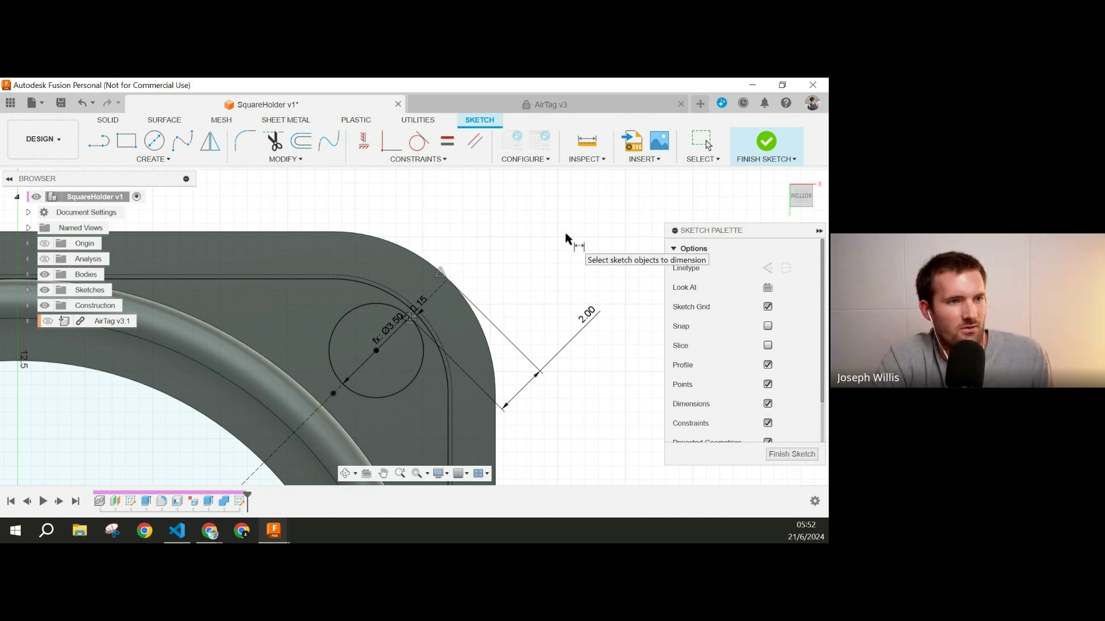
key(Escape)
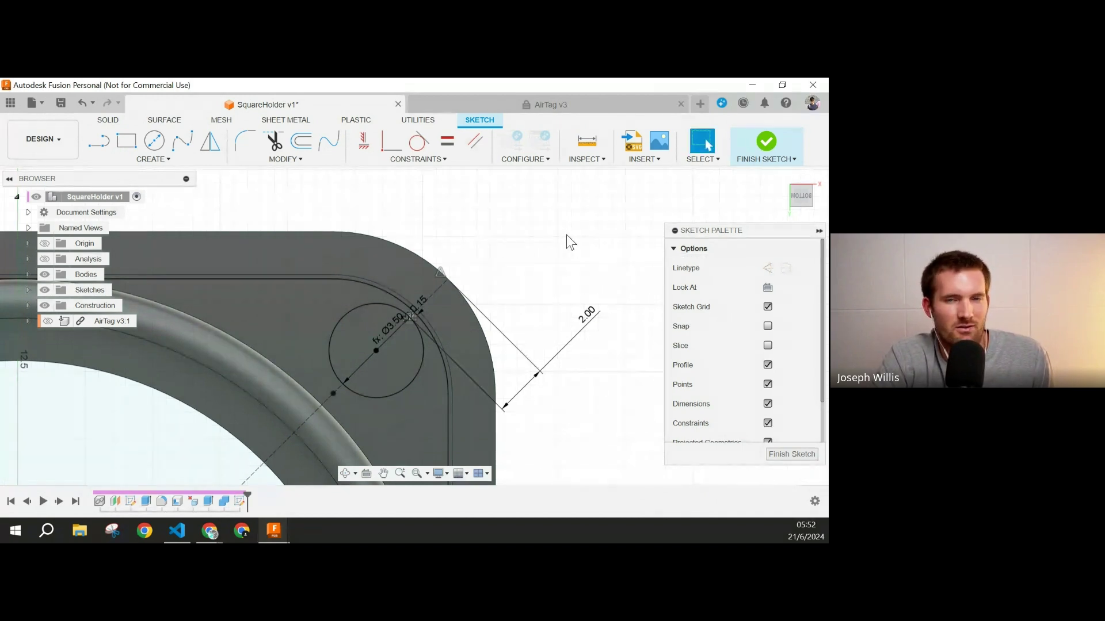
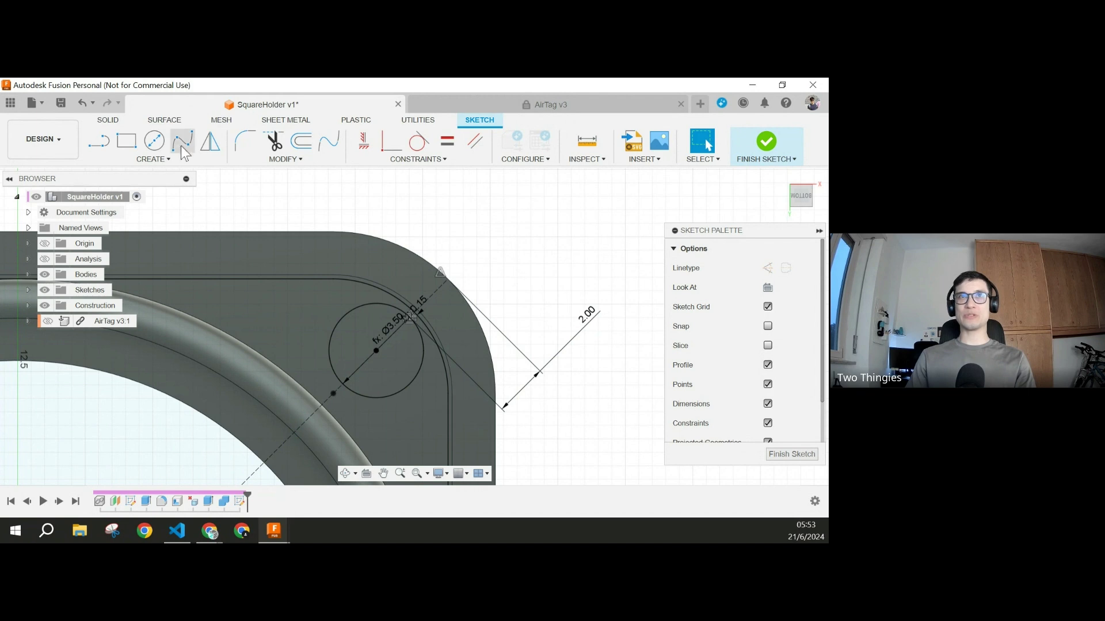
Step: Try a 6 mm circle concentric with the corner hole, and undo it
click(154, 141)
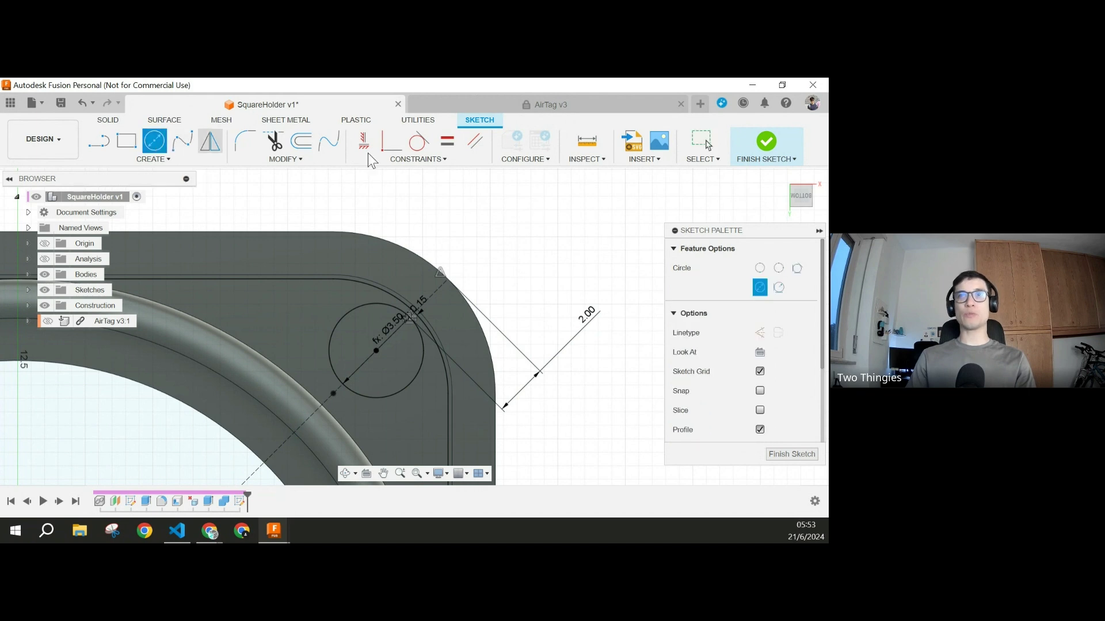
click(375, 351)
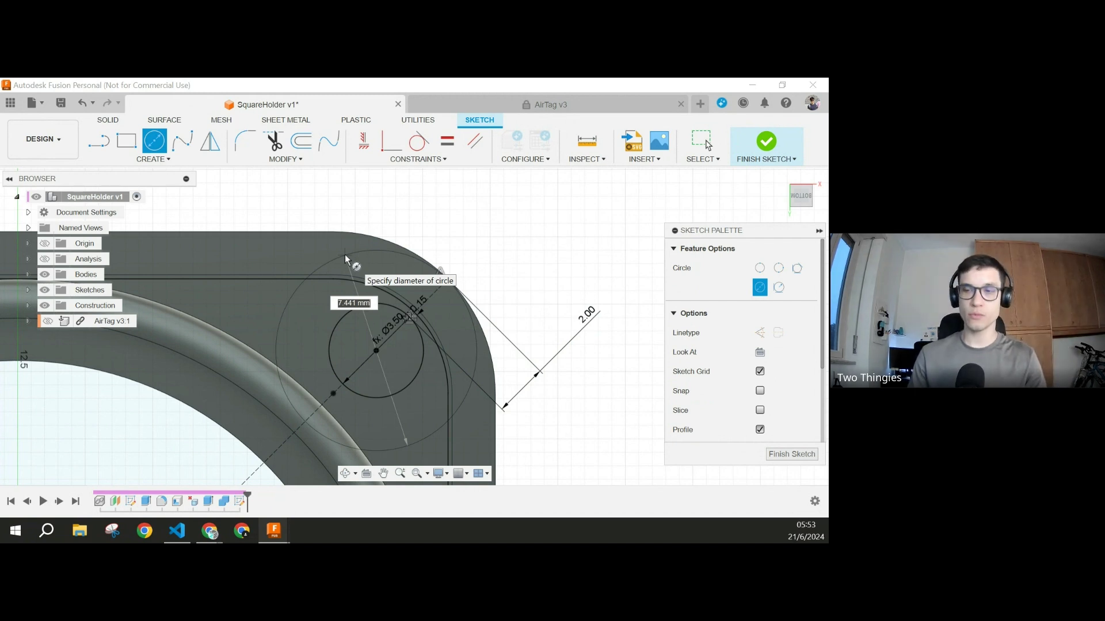
text(6)
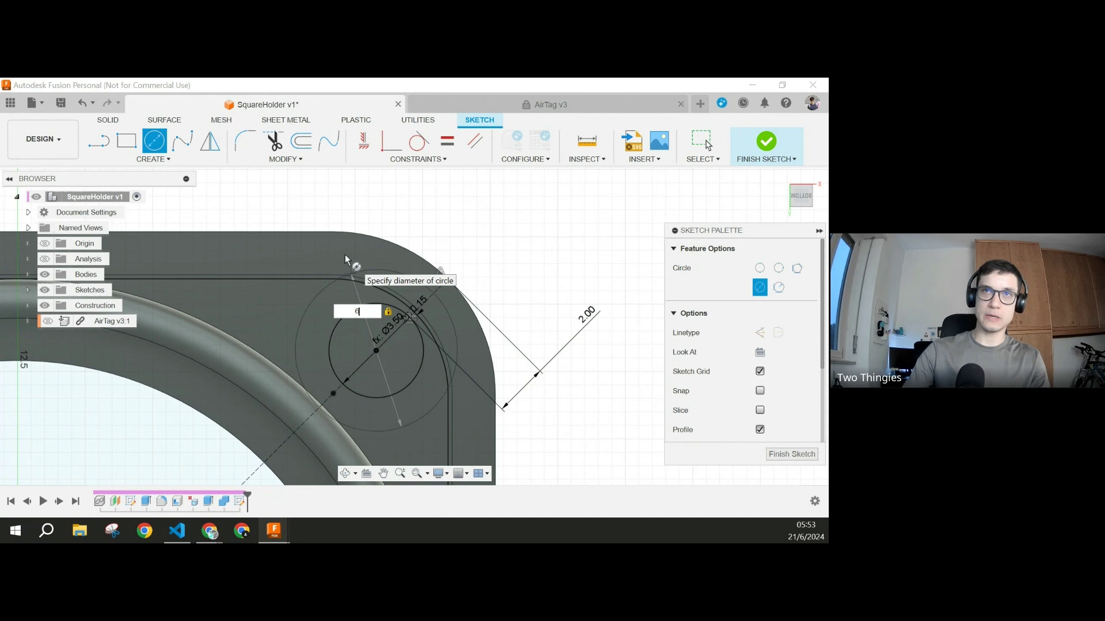
key(Return)
key(Escape)
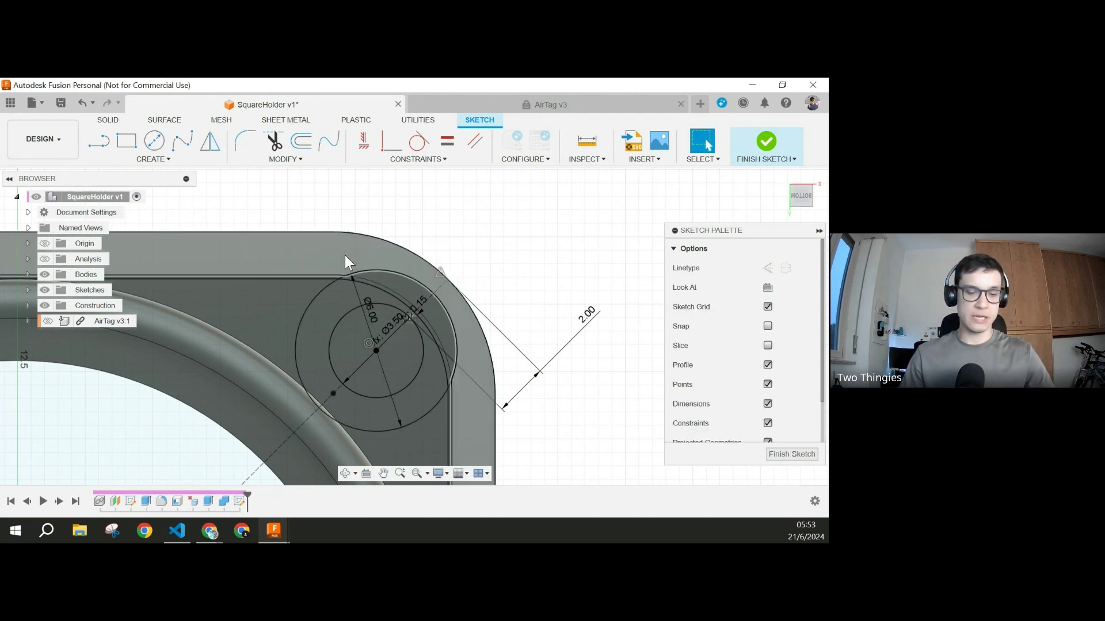
key(ctrl+z)
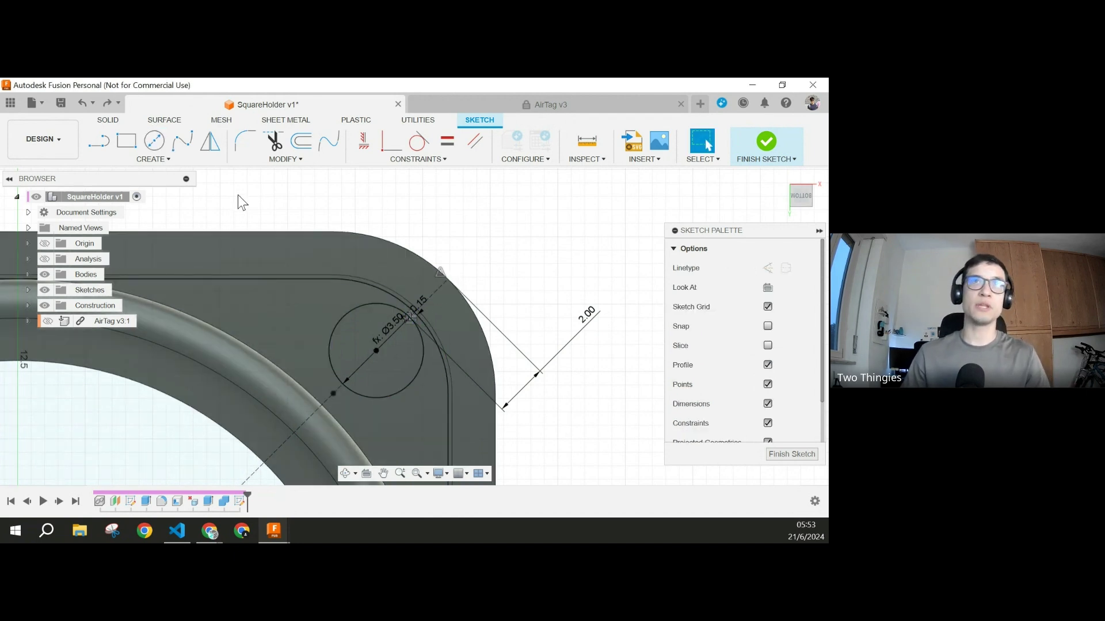
Step: Offset the corner hole circle outward by wall_thickness*0.8
click(306, 142)
click(350, 308)
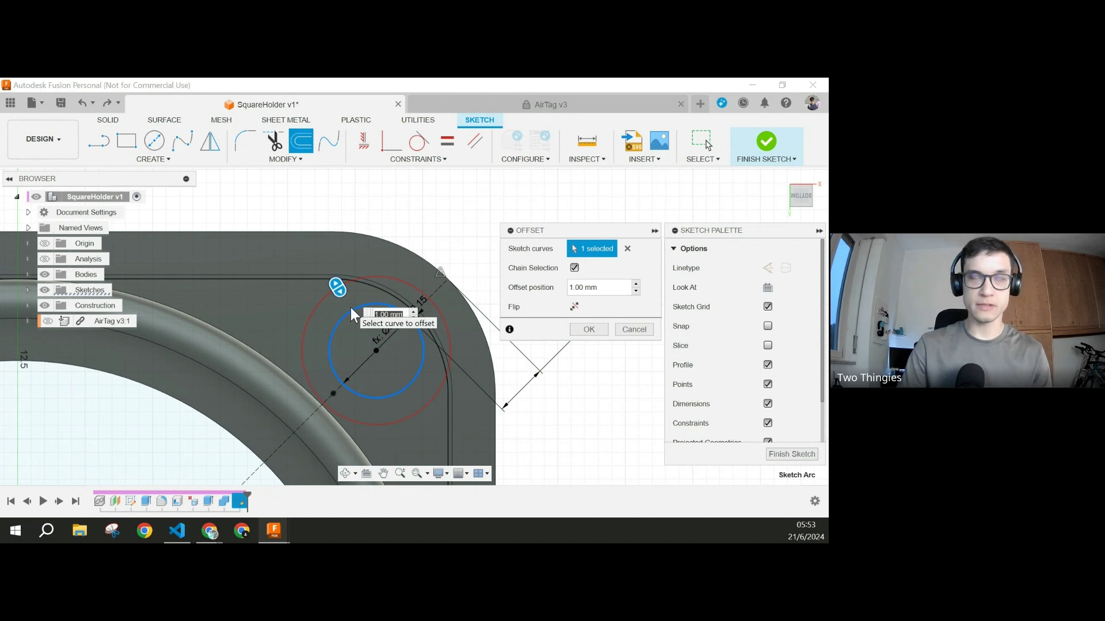
text(_thickness)
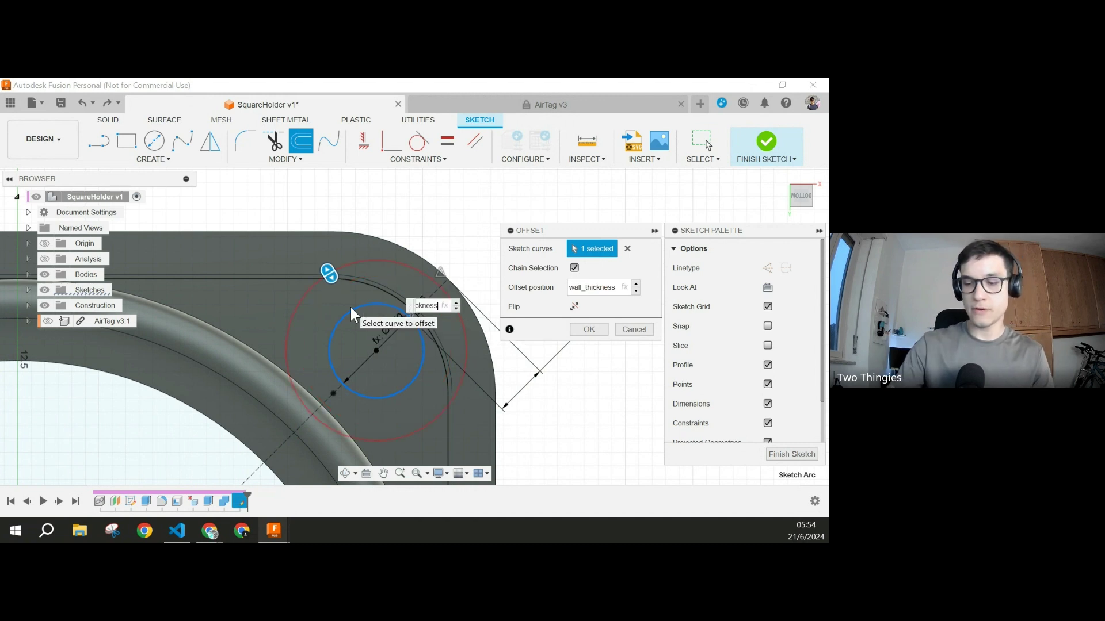
text(*0.8)
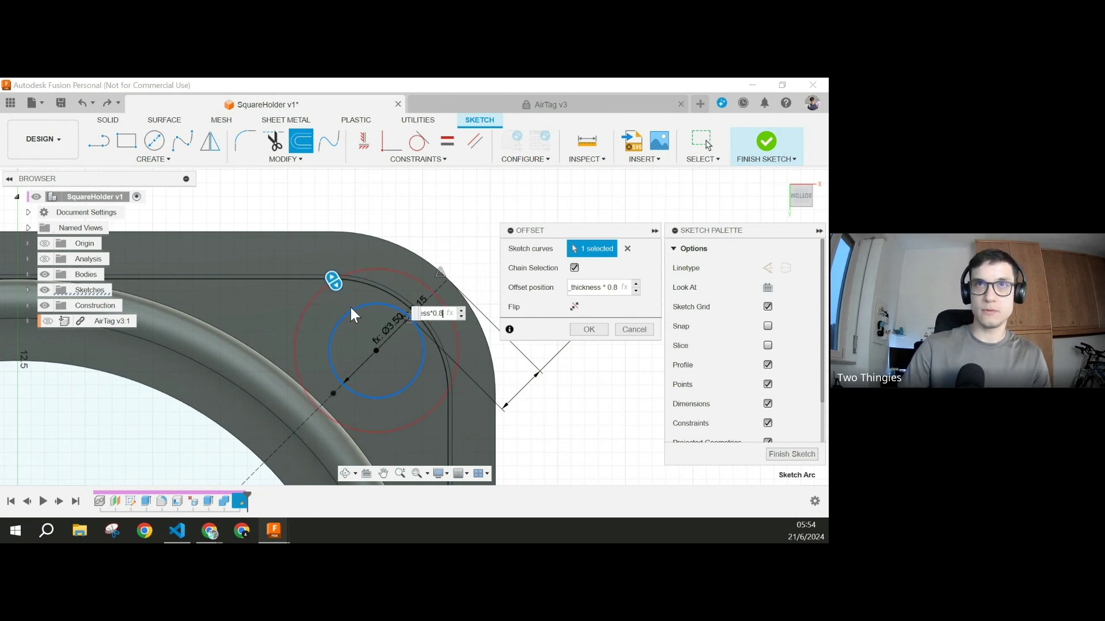
key(Return)
click(311, 295)
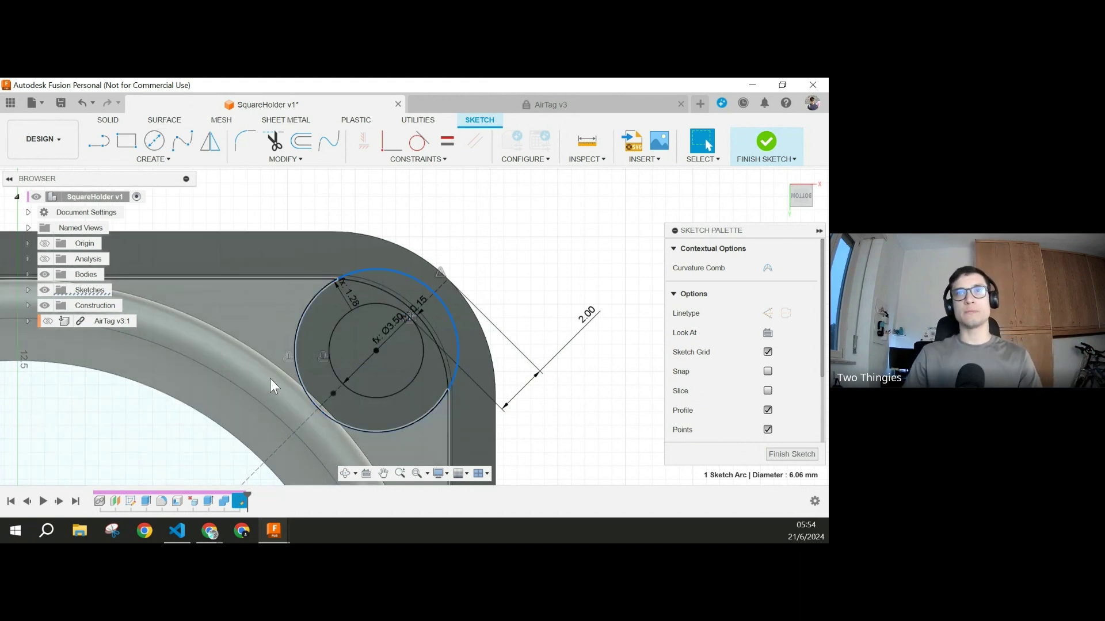
click(542, 249)
Step: Draw a line about 2.8 mm long from the offset circle's inner side up to the lid outline's upper edge and constrain it vertical
key(l)
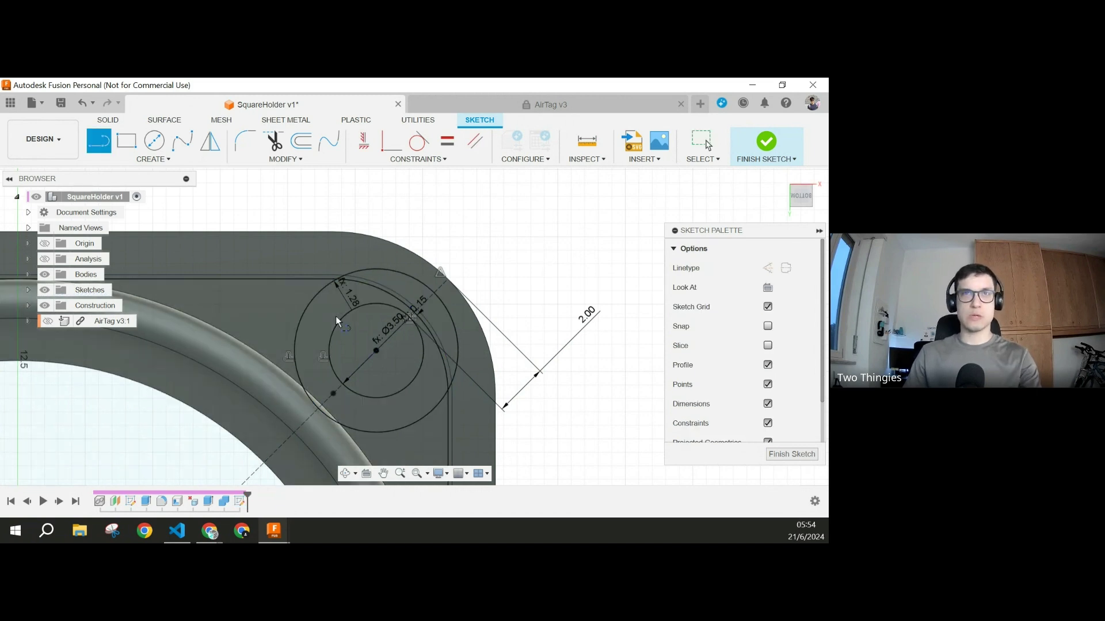
click(295, 349)
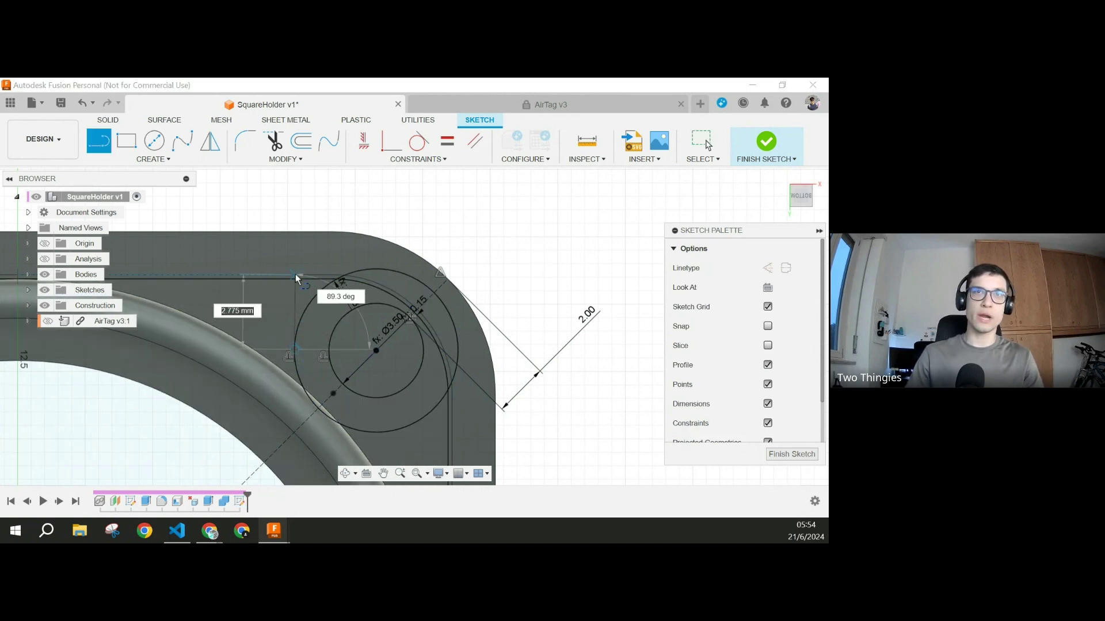
click(295, 273)
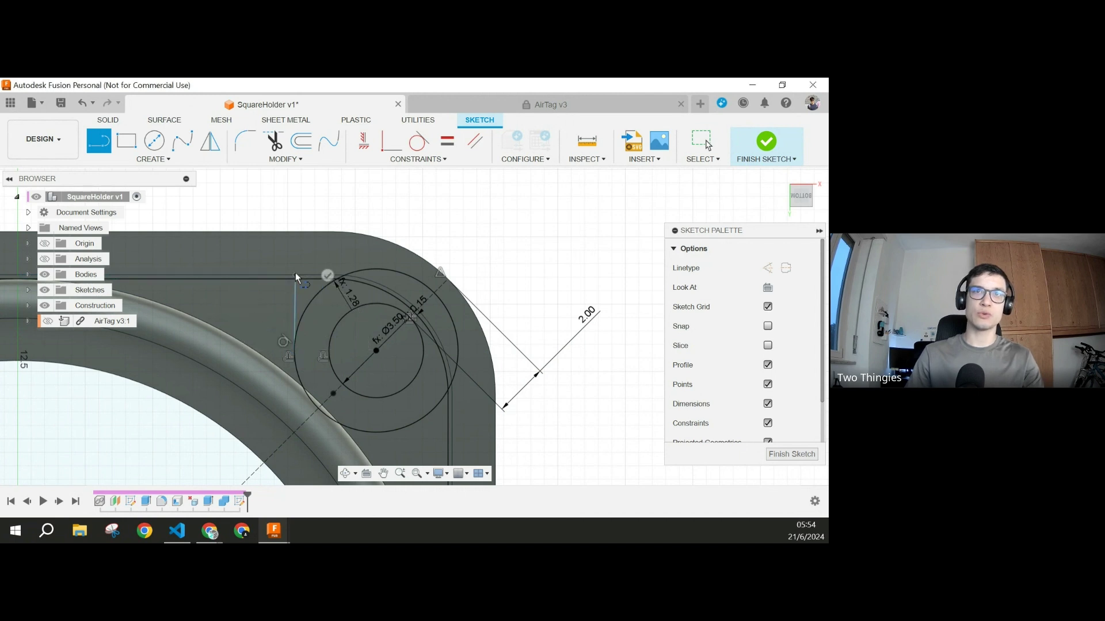
key(Escape)
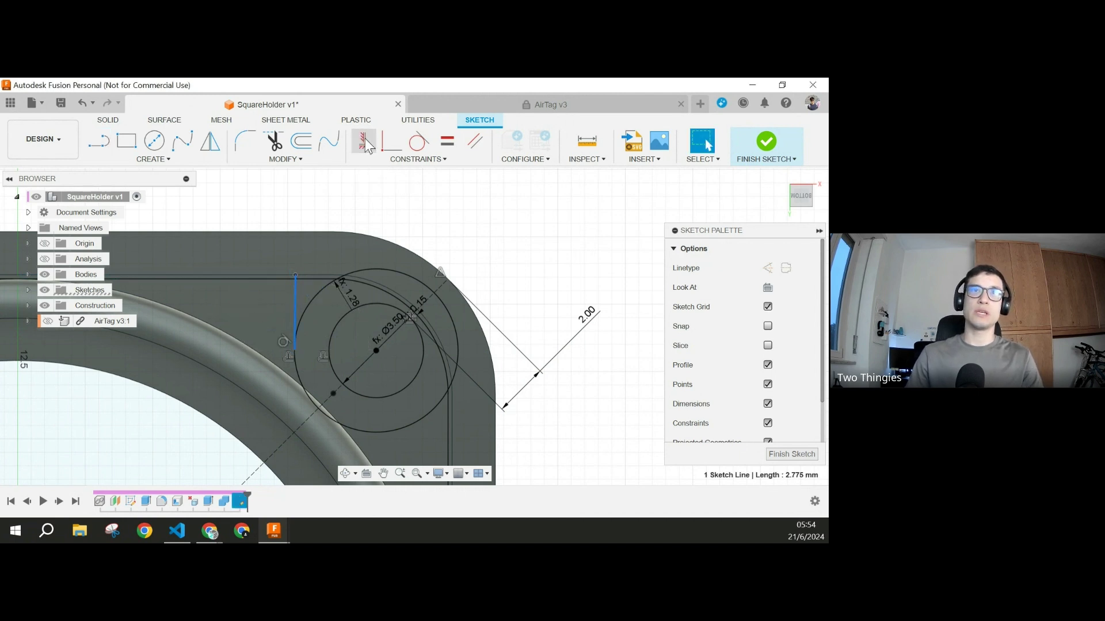
click(363, 141)
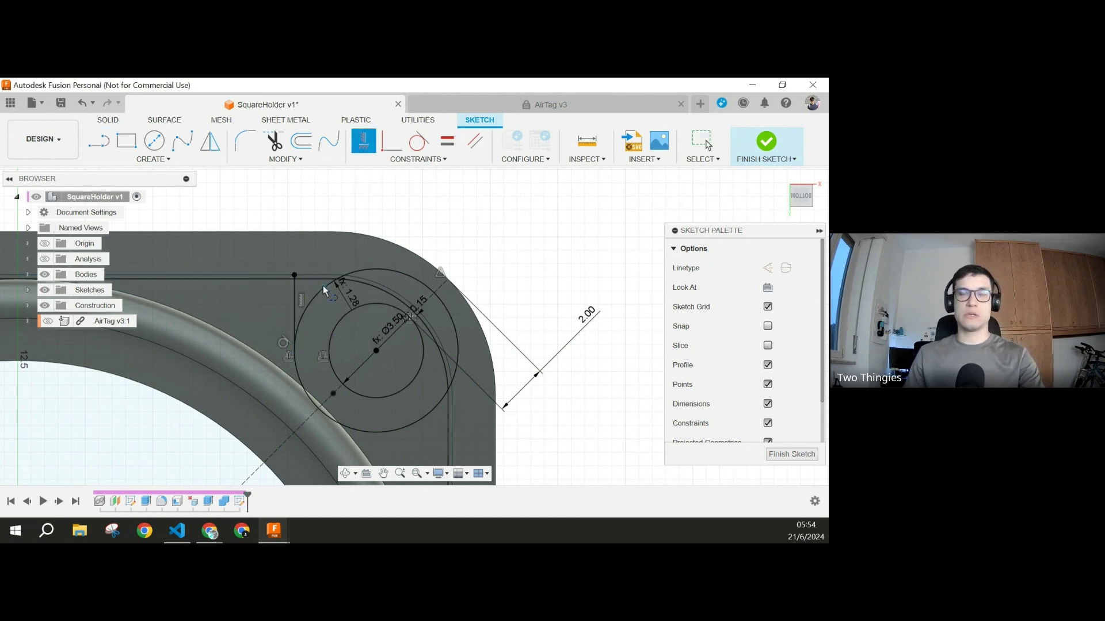
Step: Draw a line about 2.8 mm long from the offset circle's lowest point to the lid outline's side edge and constrain it horizontal
key(l)
click(376, 433)
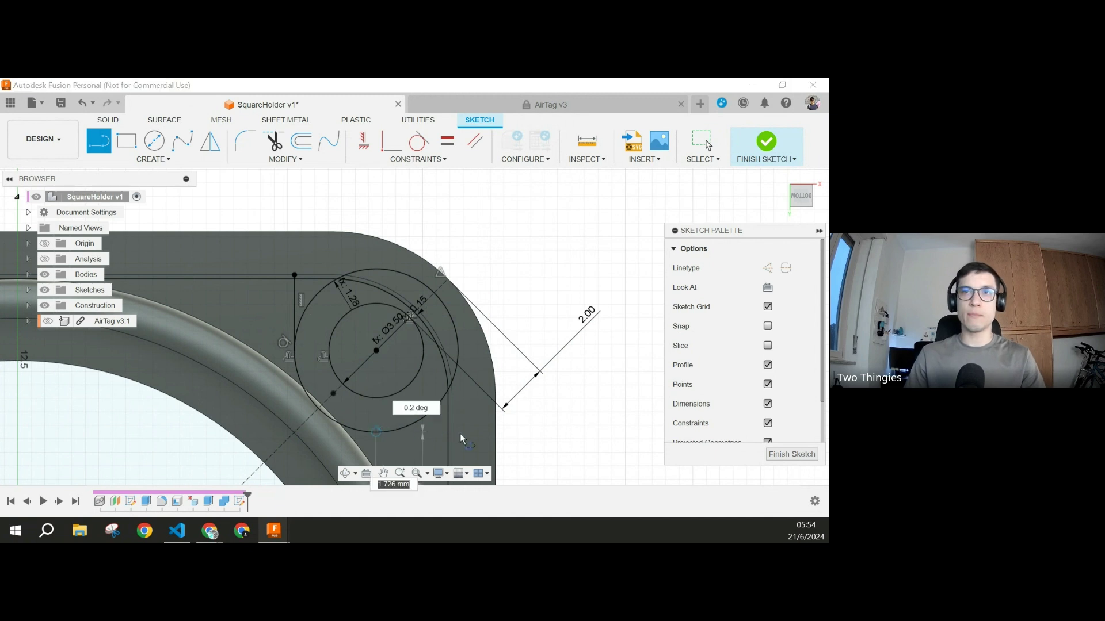
click(453, 430)
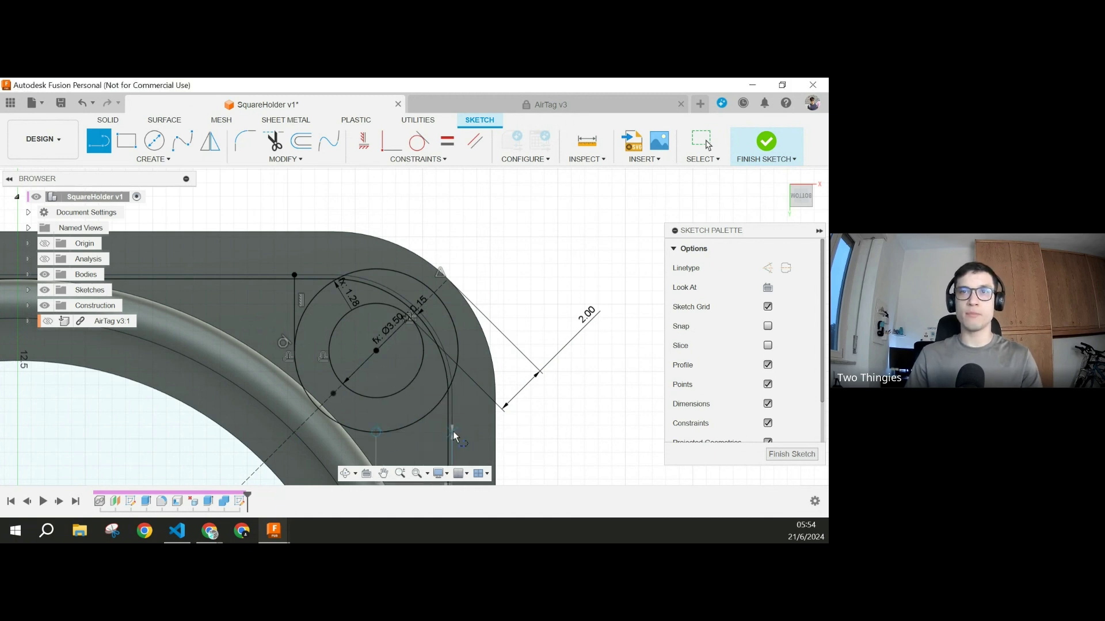
key(Escape)
click(413, 431)
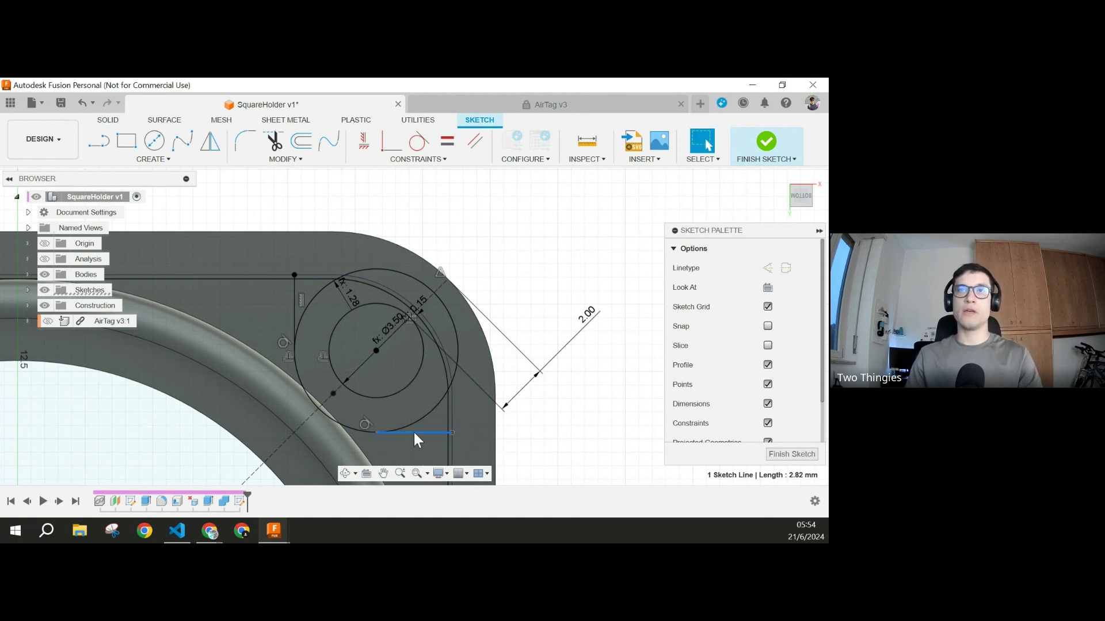
click(368, 150)
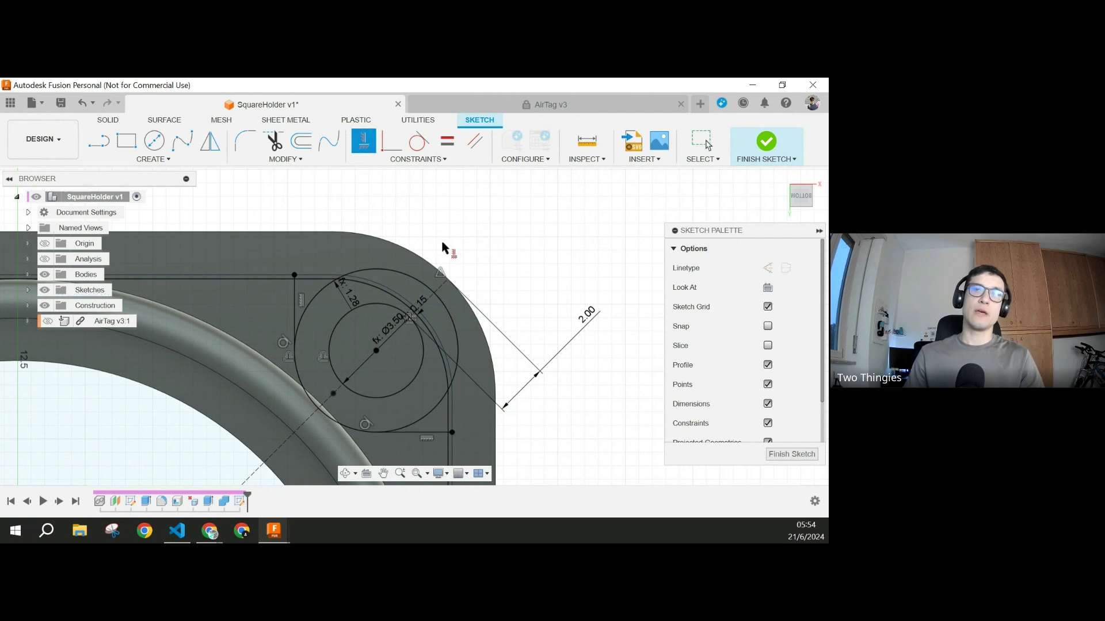
Step: Examine how the corner hole circles and tangent lines sit within the whole holder outline
middle_drag(473, 422, 495, 356)
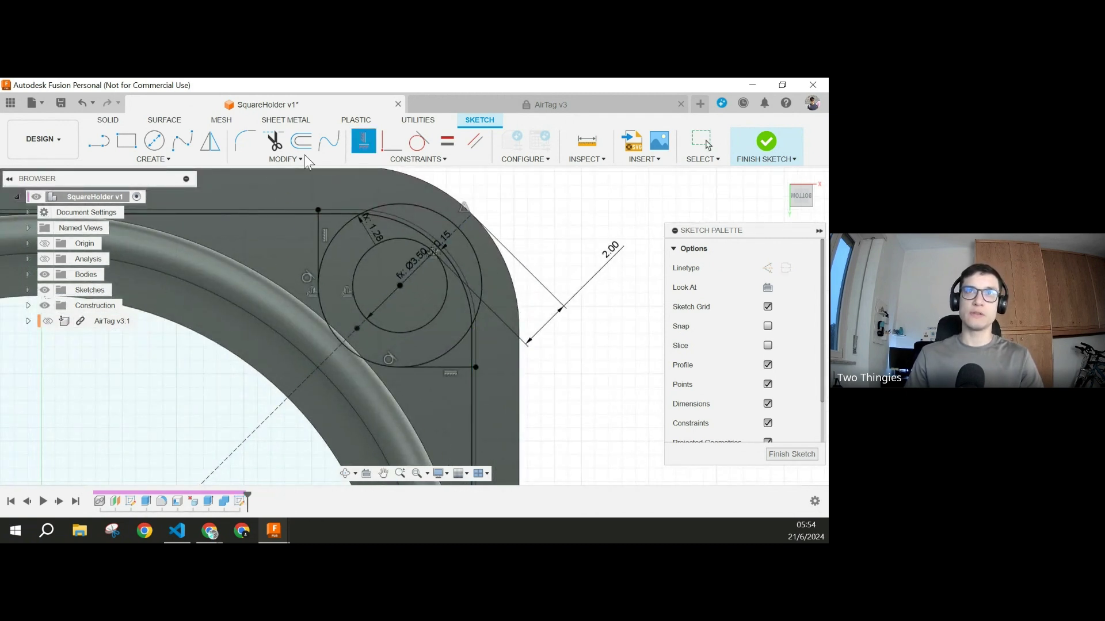
scroll(442, 375, down, 5)
scroll(437, 372, down, 1)
middle_drag(438, 372, 467, 266)
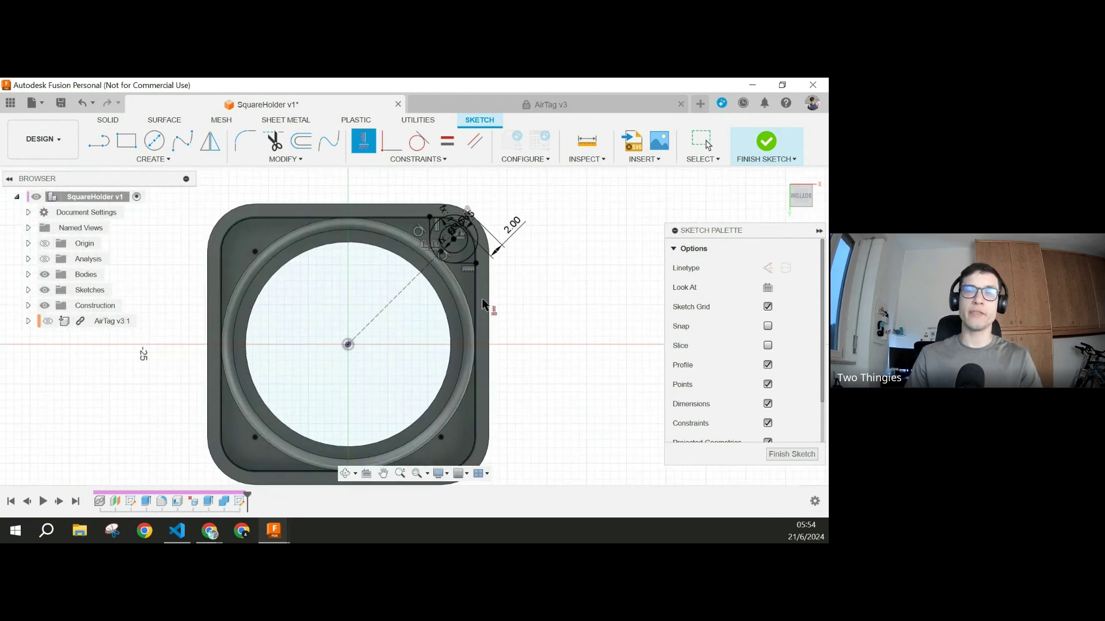
scroll(437, 218, up, 4)
middle_drag(439, 296, 439, 338)
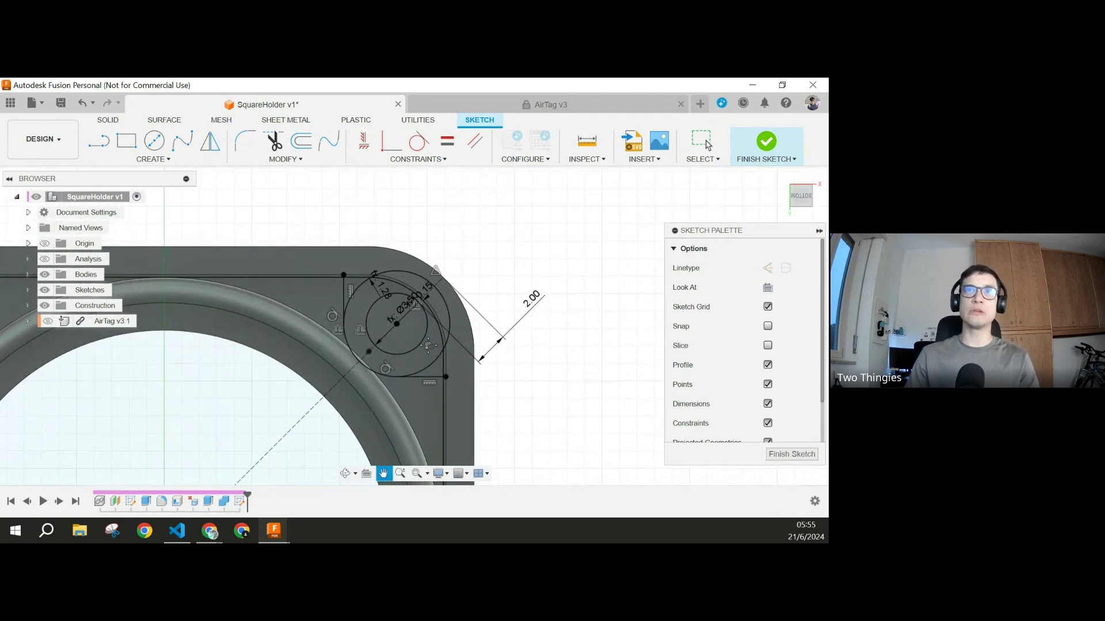
scroll(432, 338, up, 1)
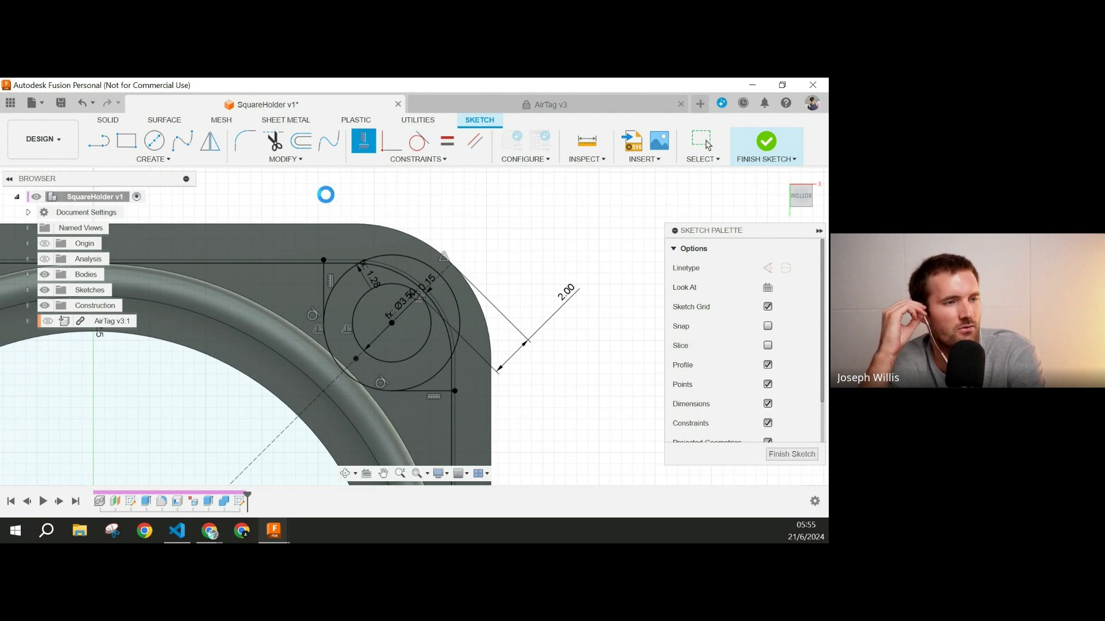
key(Escape)
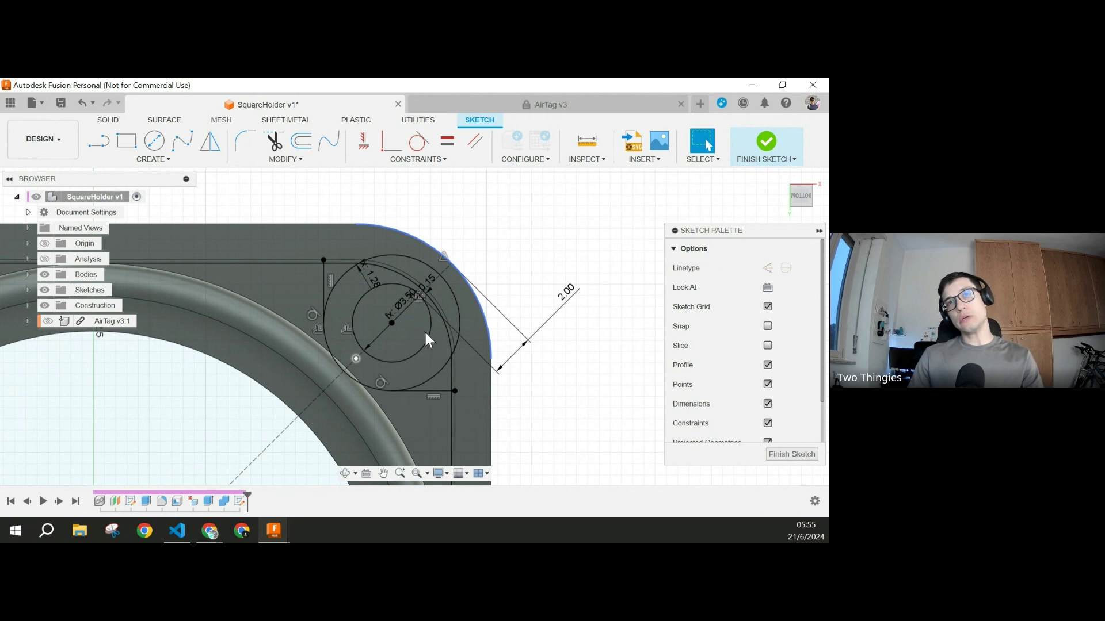
Step: Set the offset between the corner hole circle and its surrounding boss circle to wall_thickness
middle_drag(424, 330, 436, 276)
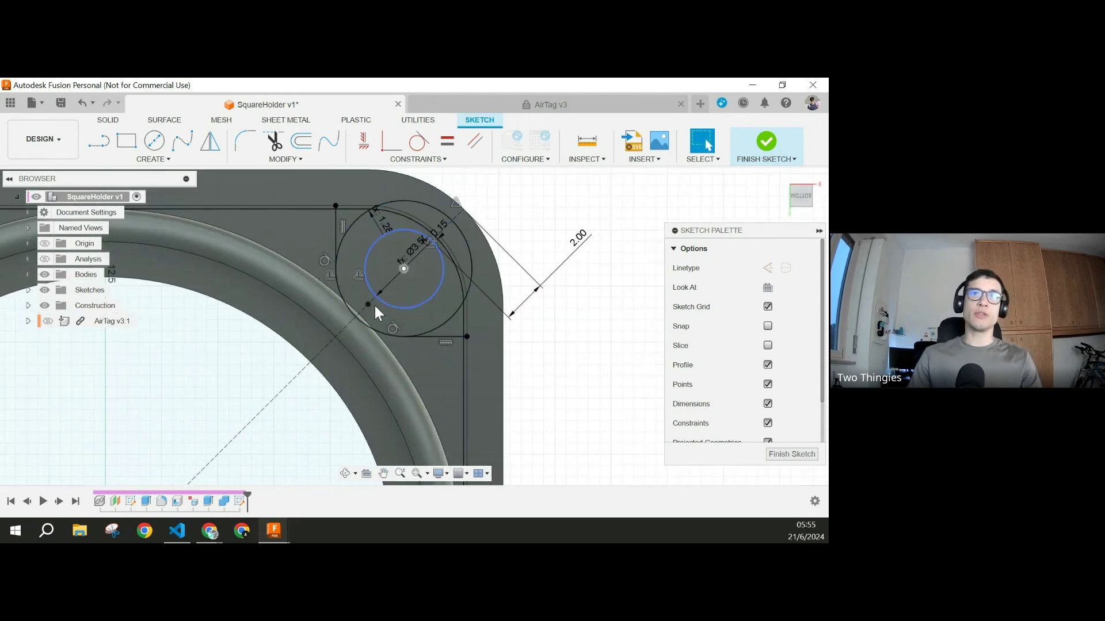
double_click(383, 221)
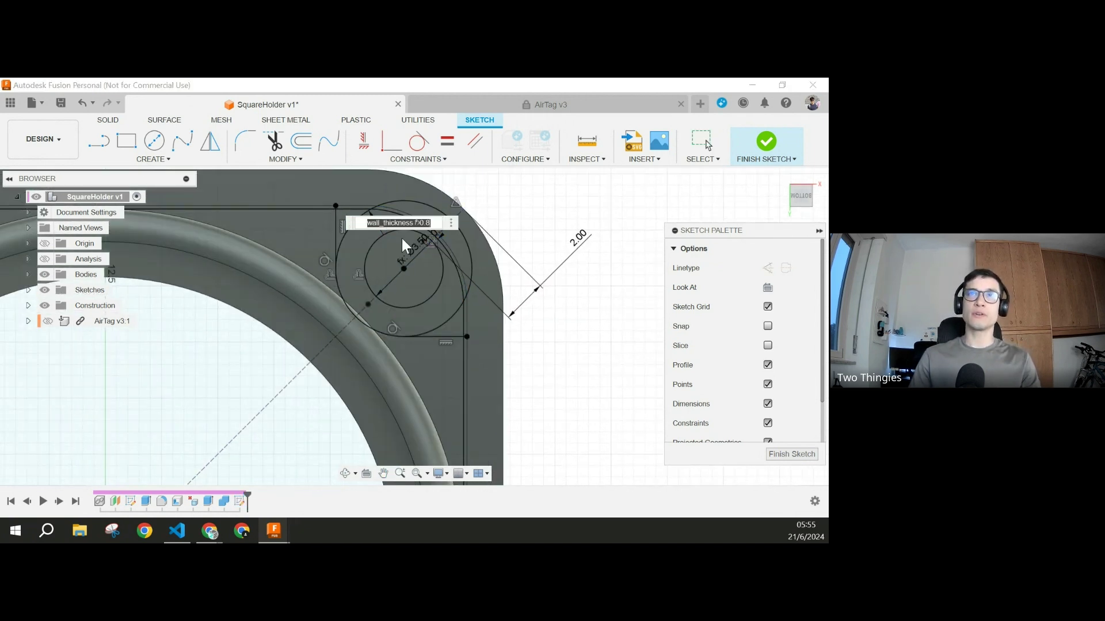
click(431, 226)
key(BackSpace)
key(BackSpace)
key(BackSpace)
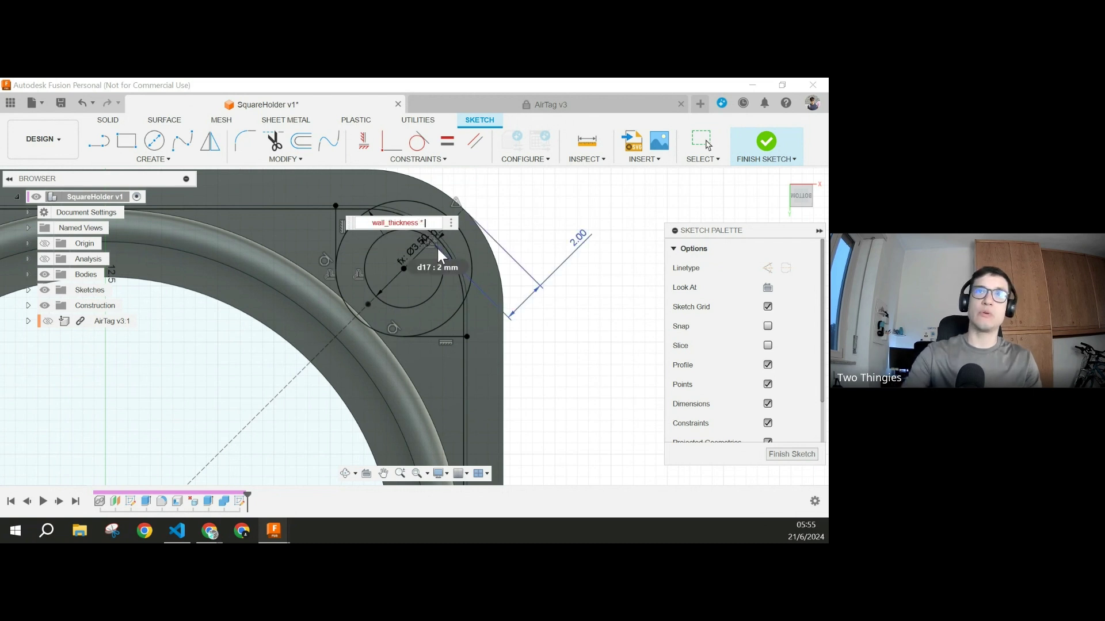
key(BackSpace)
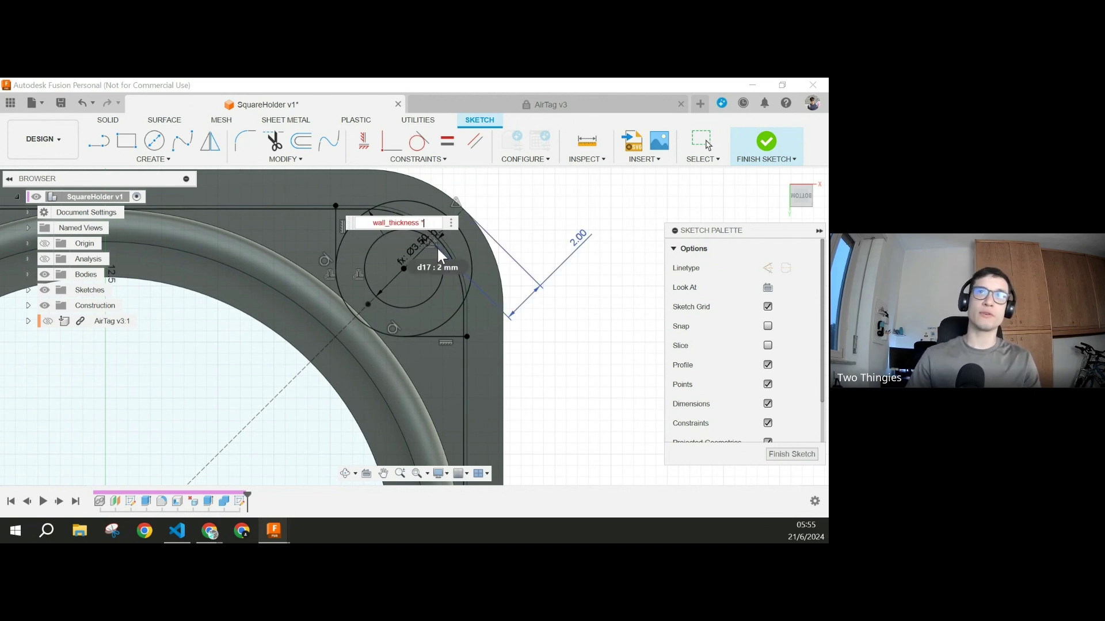
text(2)
key(Return)
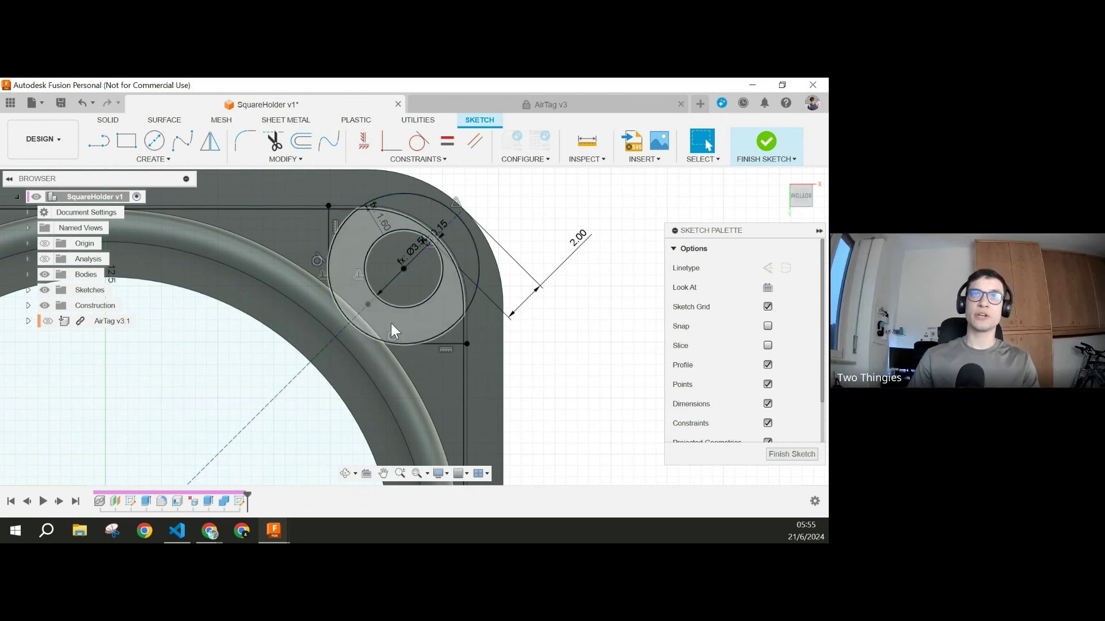
Step: Set the corner boss circle's offset back to wall_thickness*0.8
double_click(383, 221)
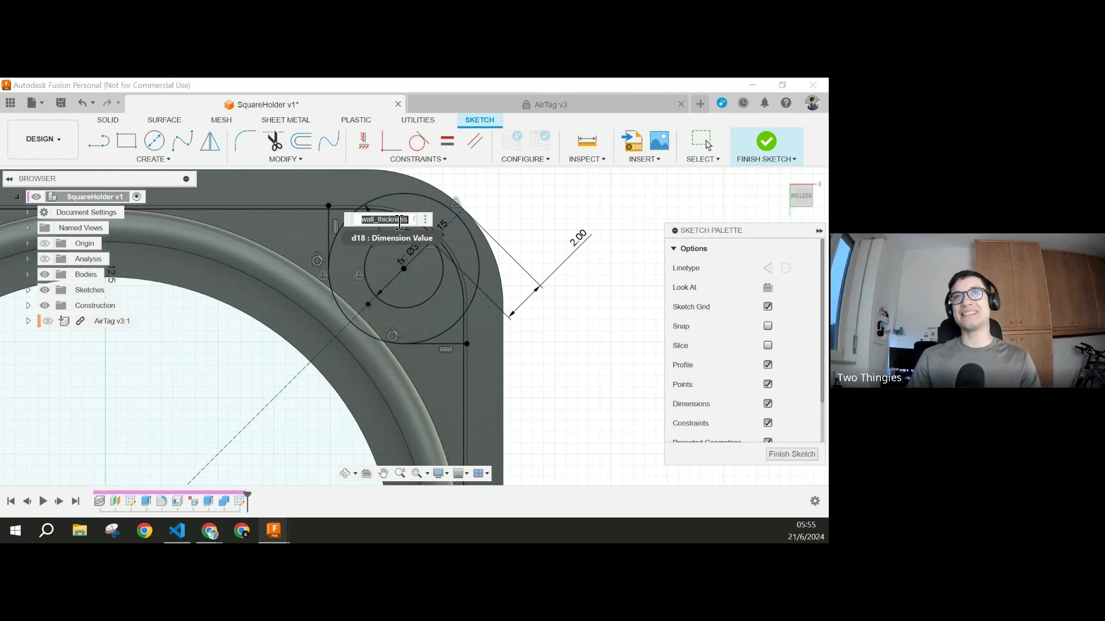
click(405, 221)
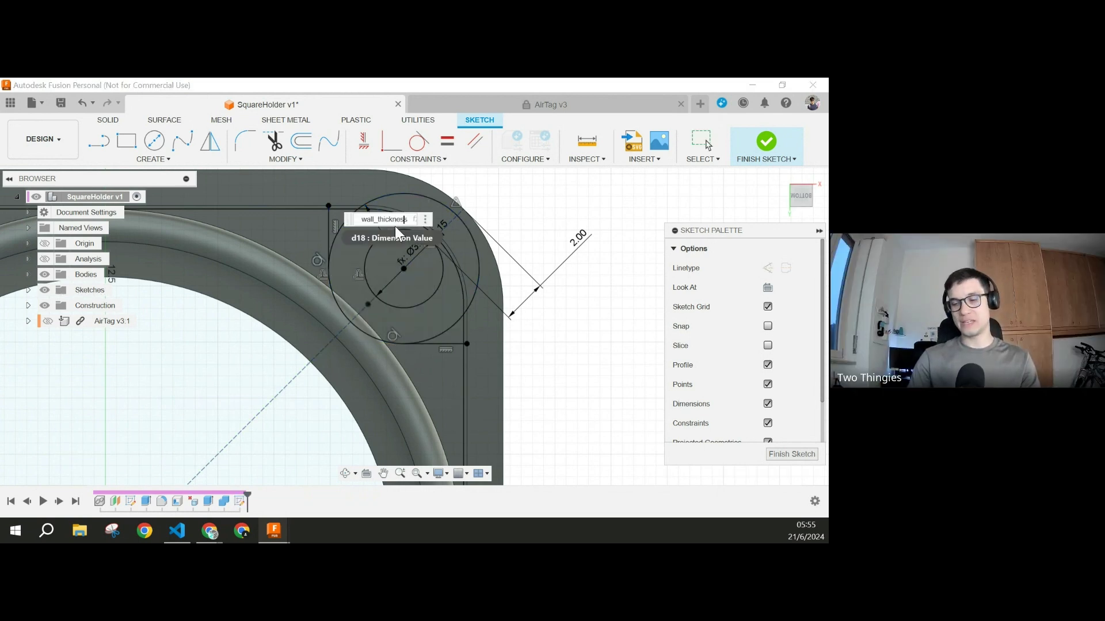
key(Right)
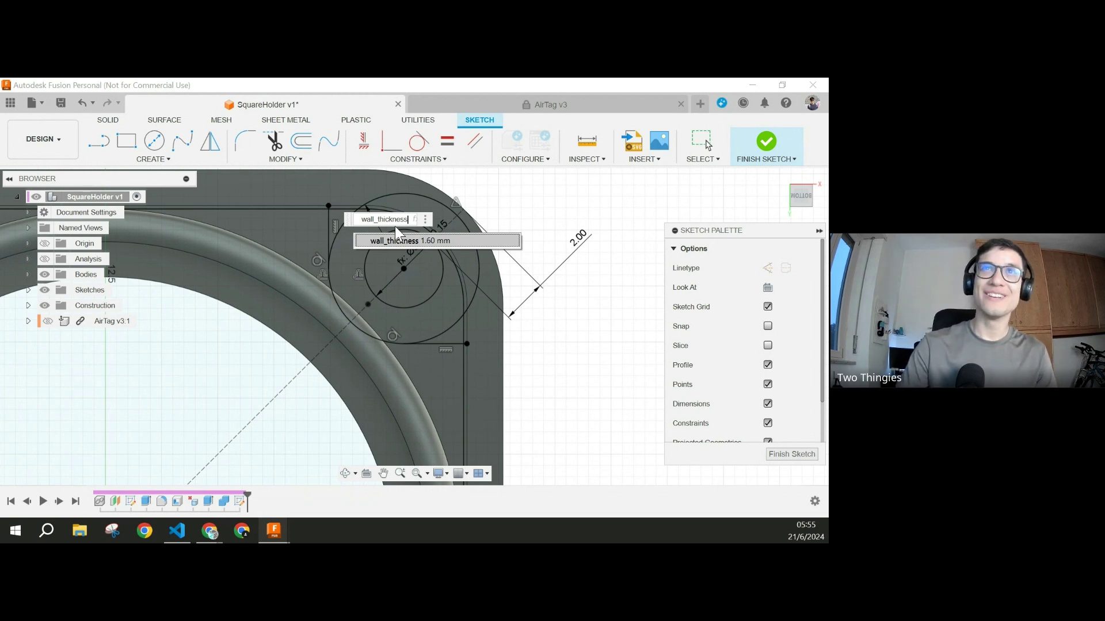
text(*)
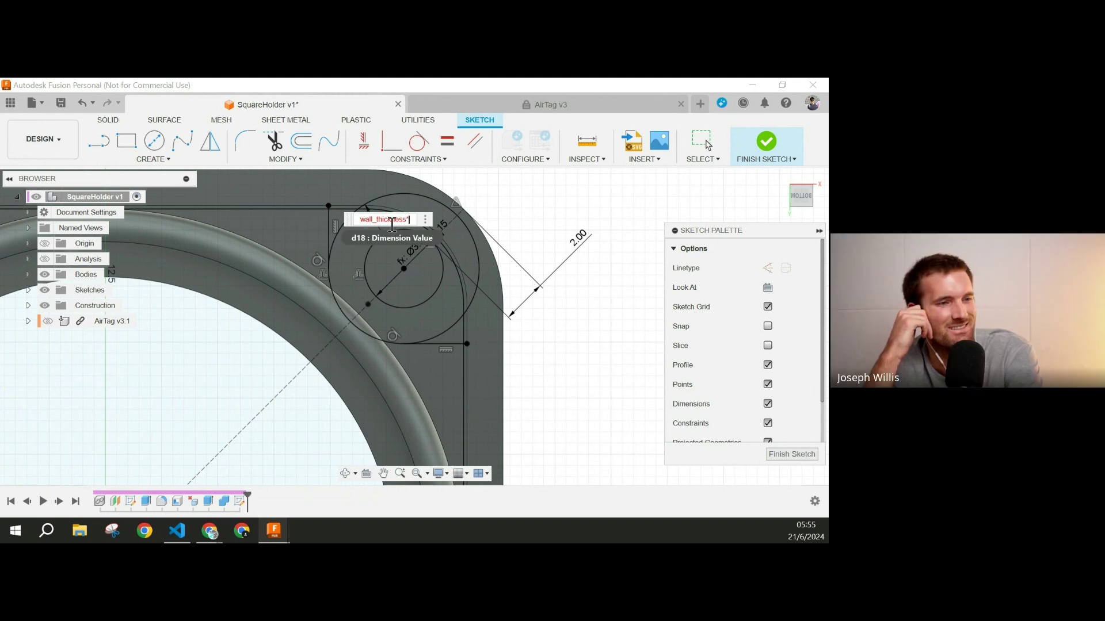
text(0)
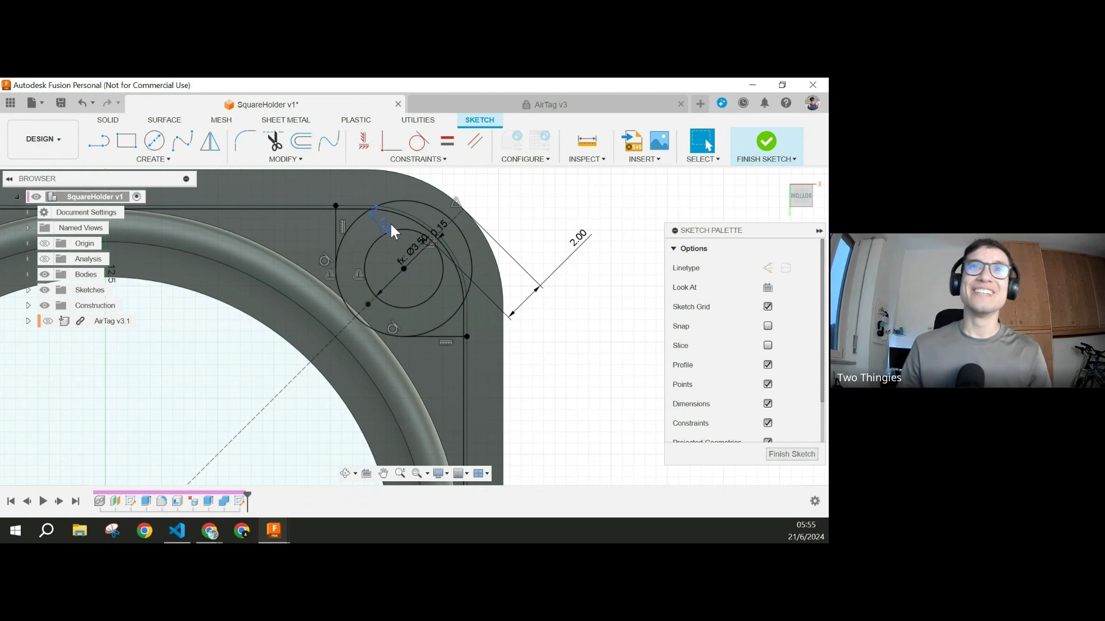
click(378, 244)
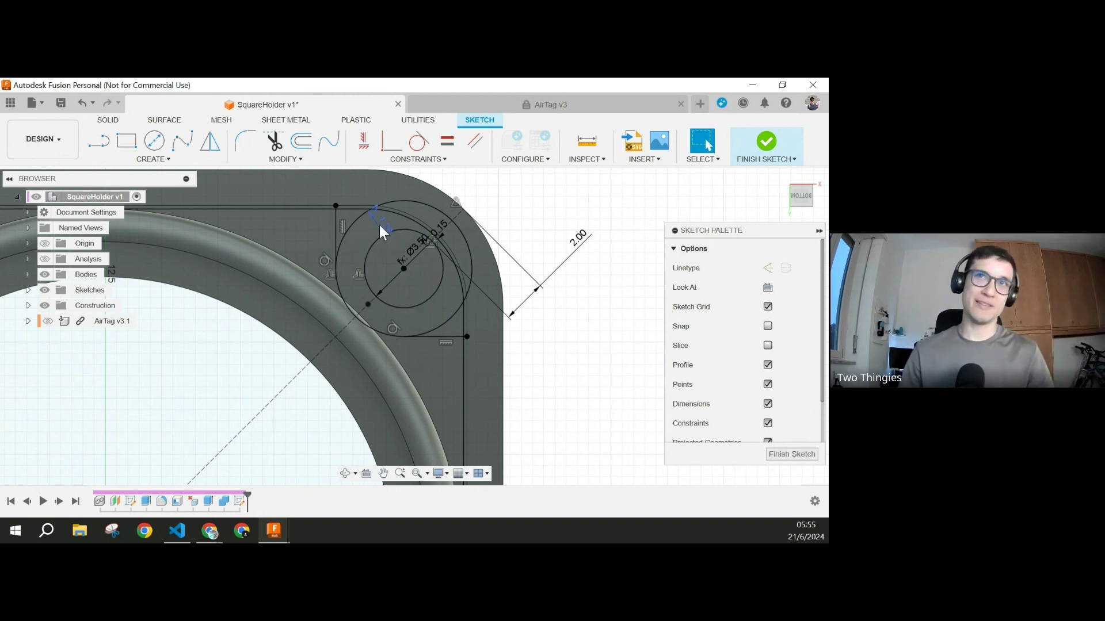
Step: Extrude the large inner lid profile, leaving out the corner boss area, by -2 mm into the case as a new body
middle_drag(458, 359, 531, 364)
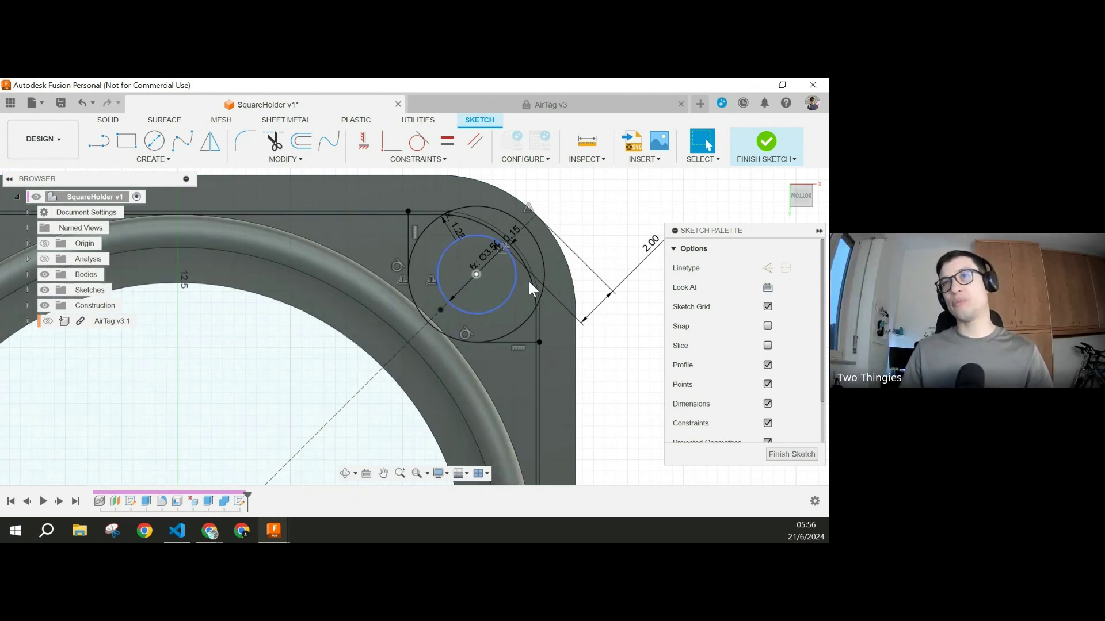
click(108, 121)
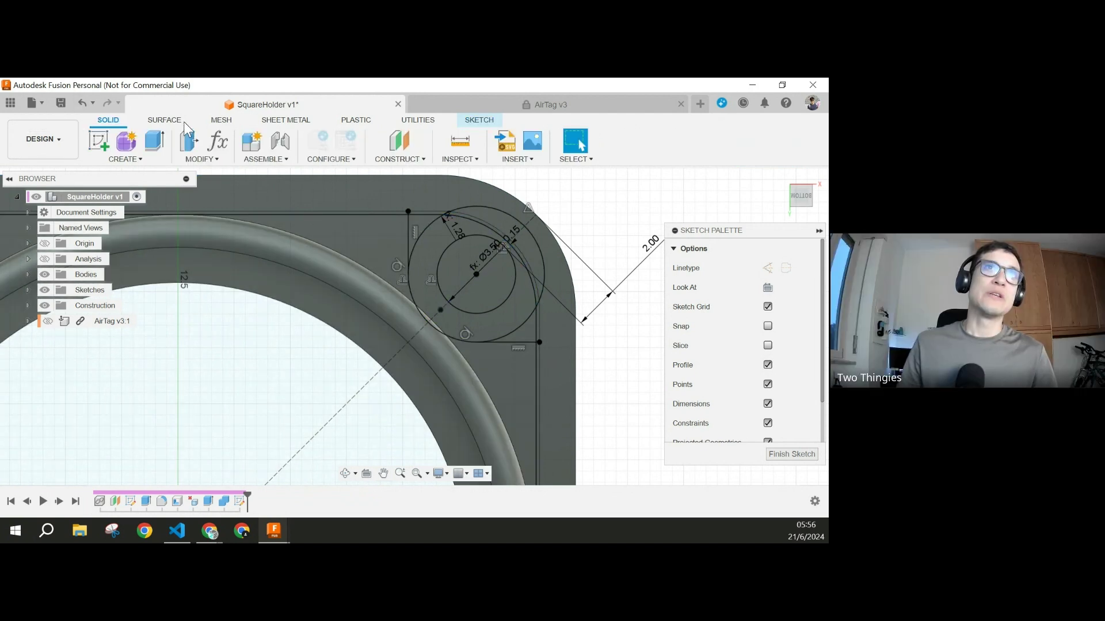
click(156, 142)
click(418, 233)
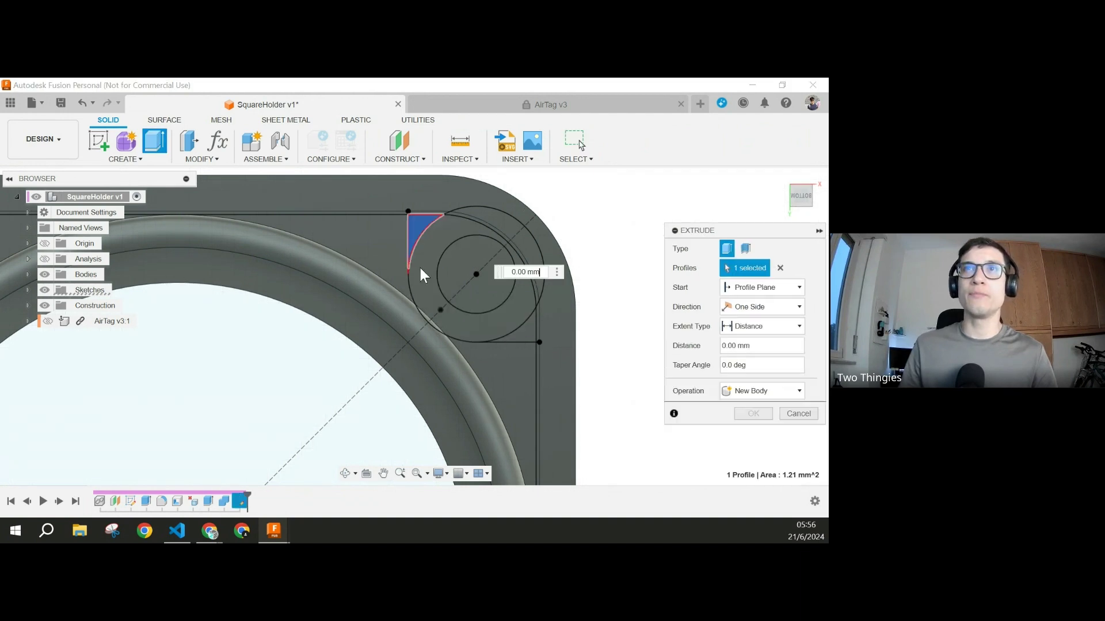
click(420, 227)
click(396, 271)
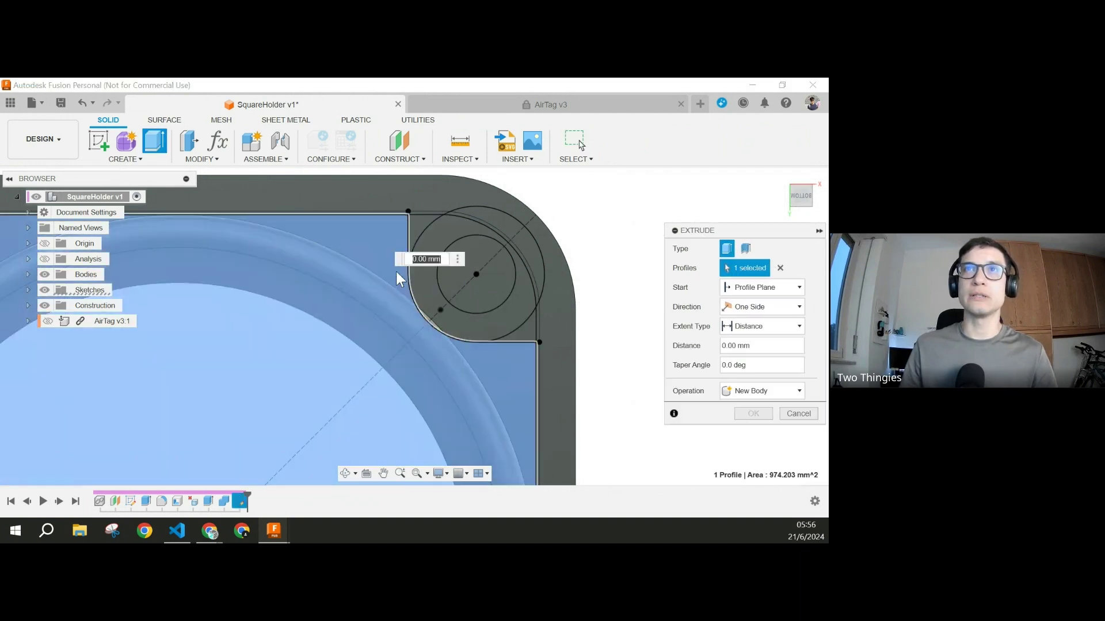
scroll(498, 382, down, 3)
middle_drag(498, 382, 506, 268)
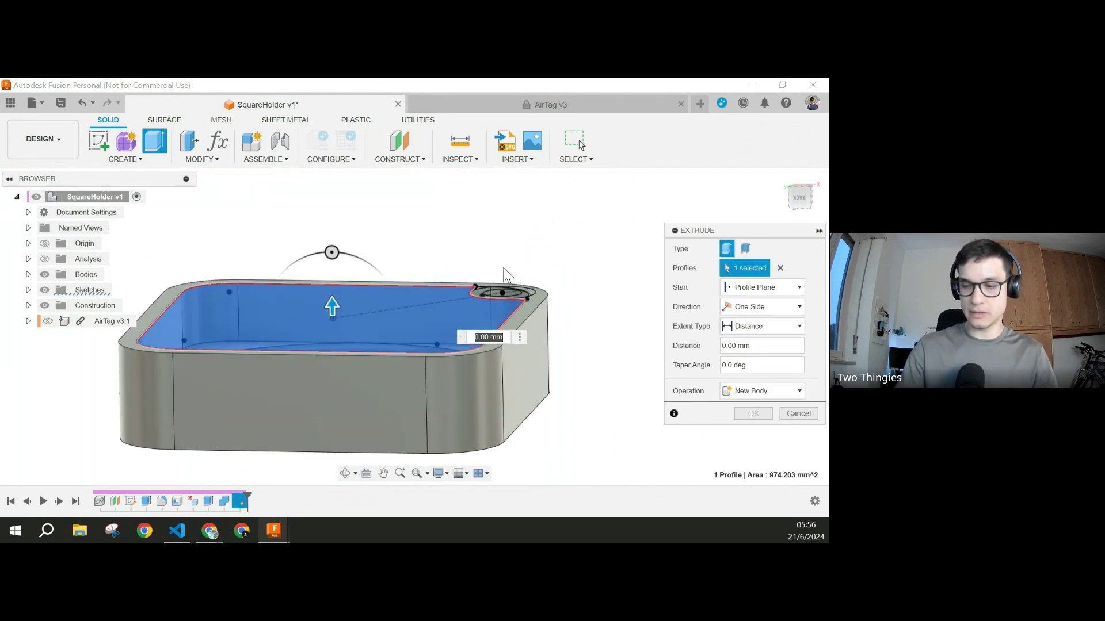
text(-2)
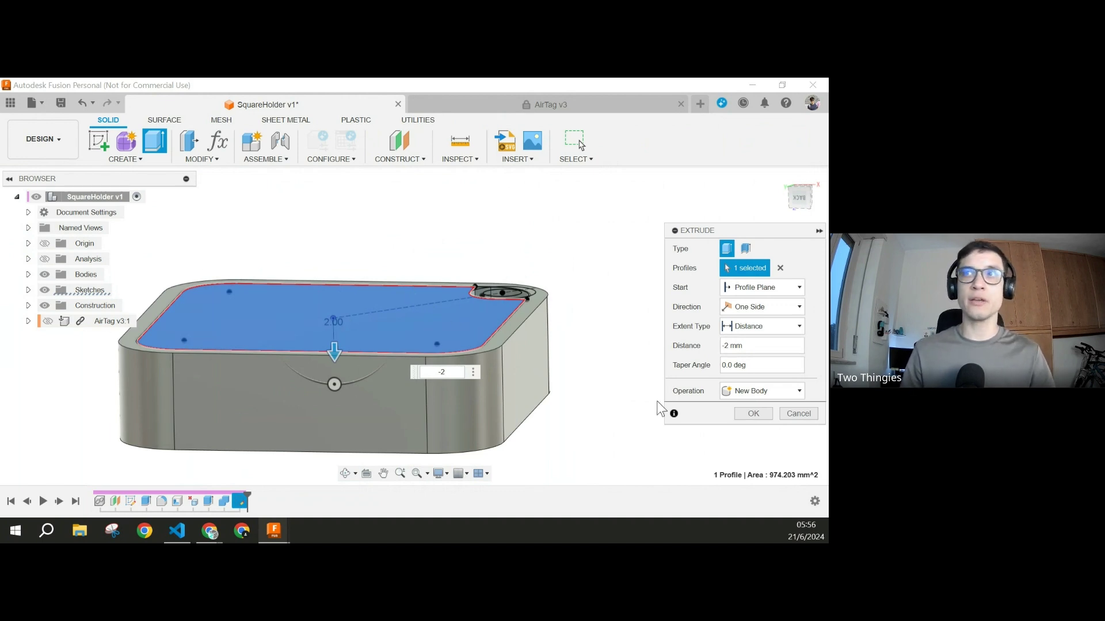
click(761, 392)
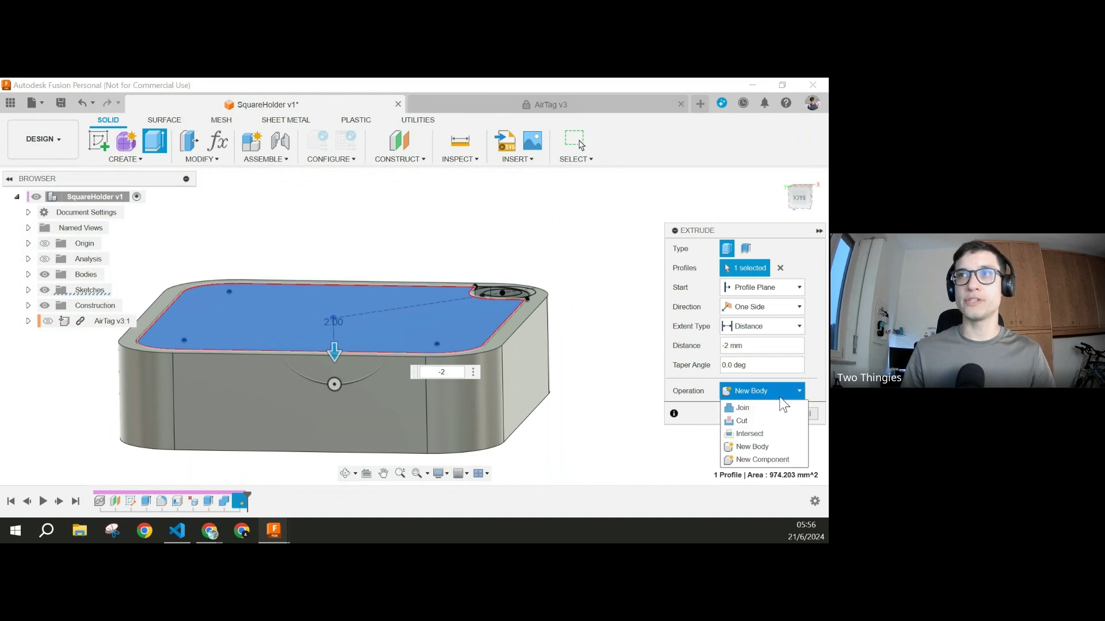
click(743, 407)
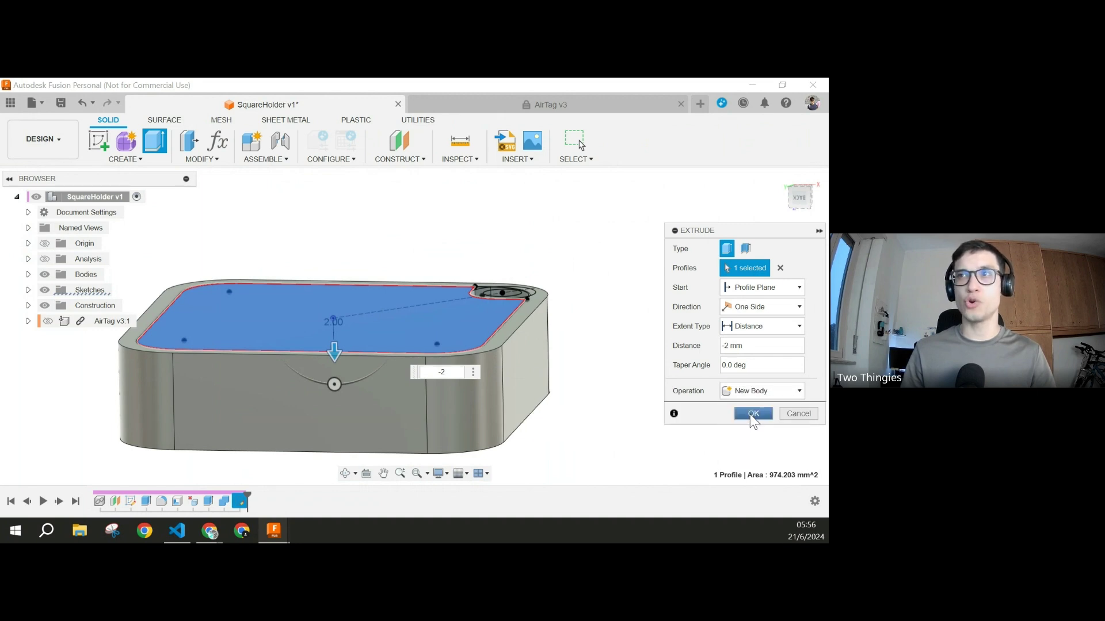
click(757, 414)
Step: Examine how the extruded lid fits inside the case and around the notch at the boss corner
scroll(602, 351, down, 2)
shift+middle_drag(602, 350, 541, 353)
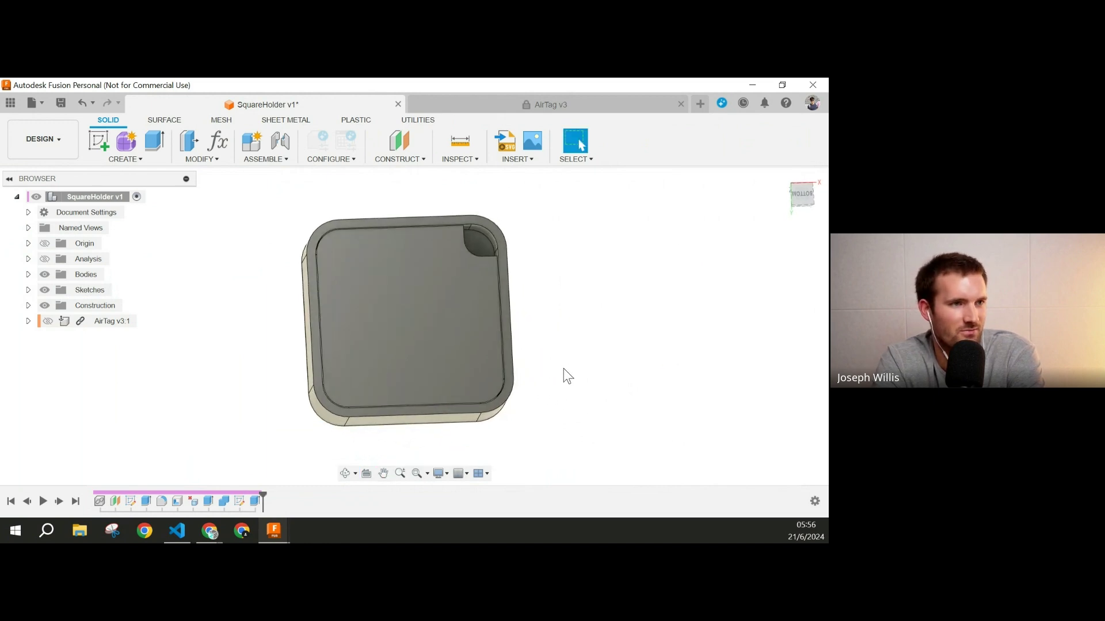
middle_drag(547, 313, 573, 337)
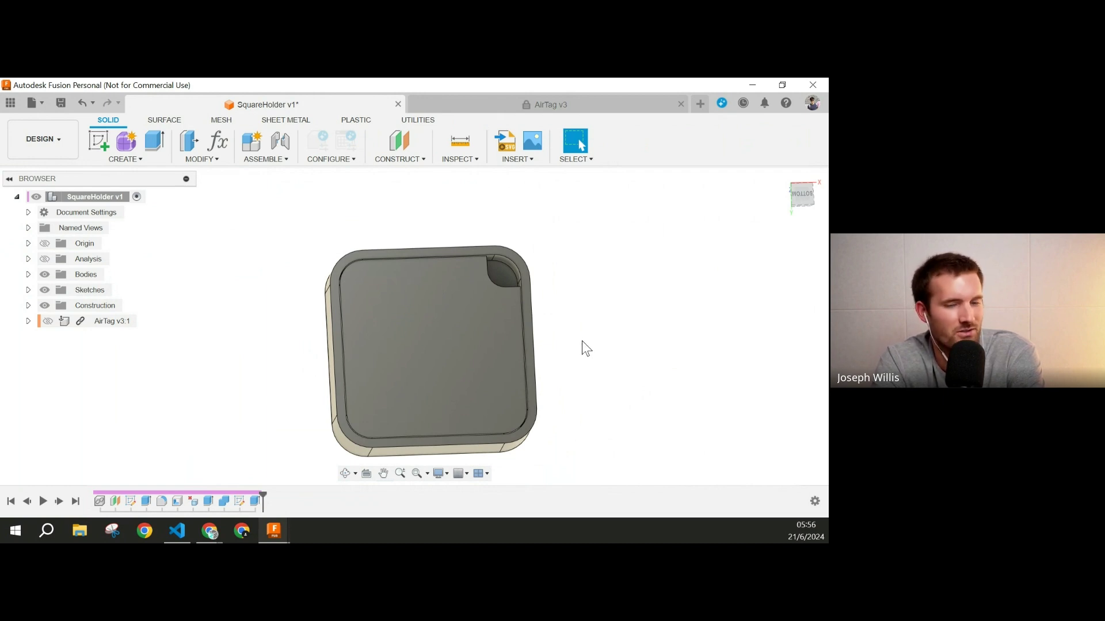
shift+middle_drag(581, 340, 516, 260)
scroll(520, 253, up, 4)
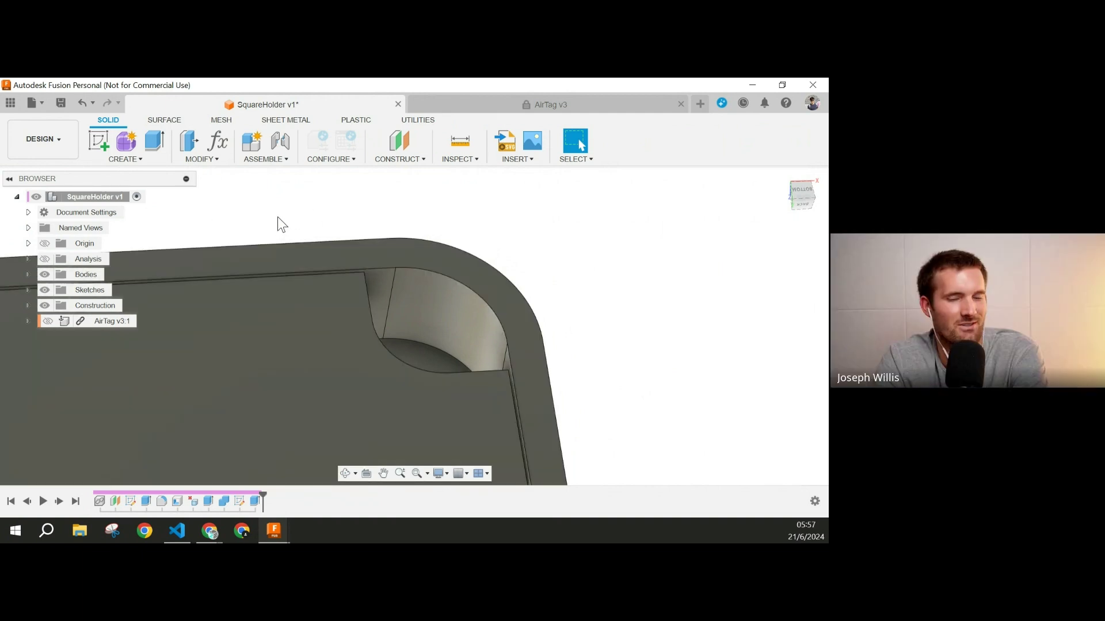
middle_drag(539, 270, 552, 248)
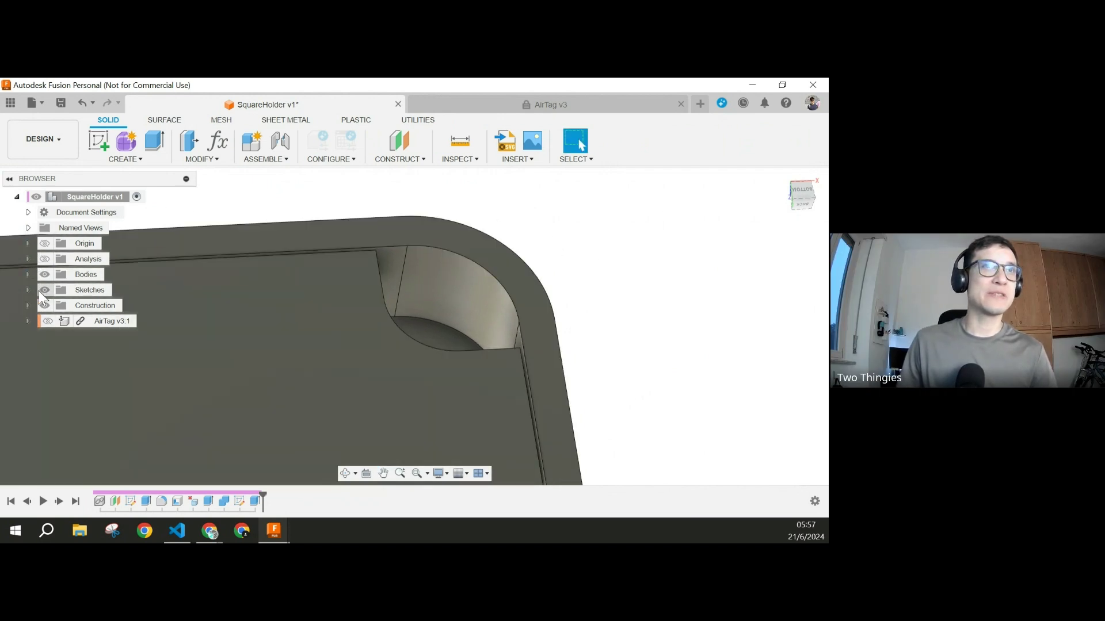
Step: Open Sketch2, the corner hole sketch, for editing
click(28, 290)
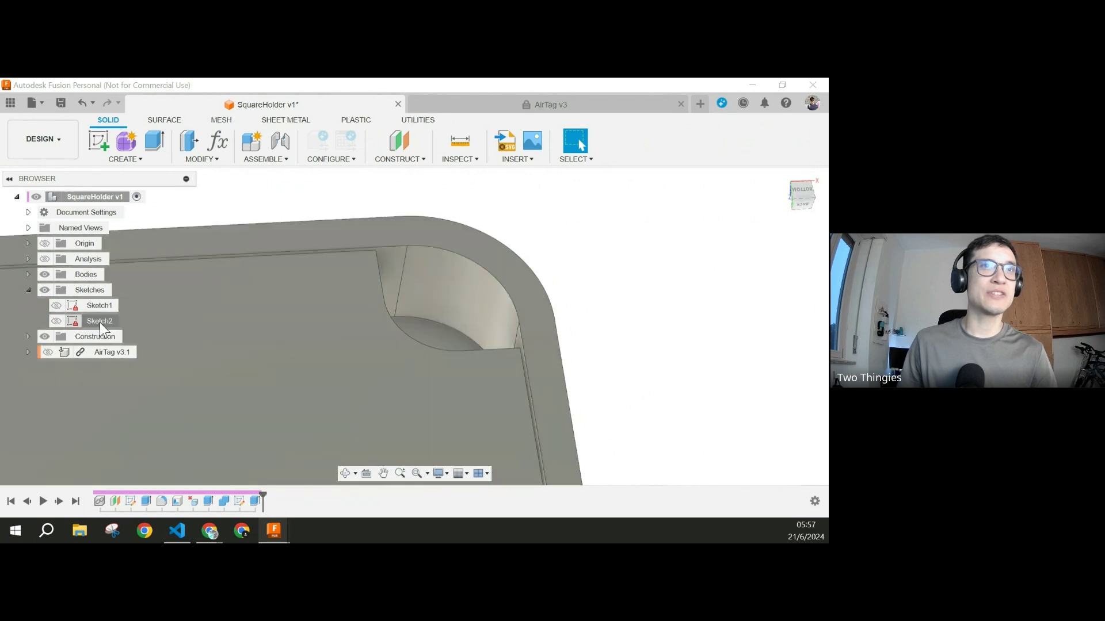
click(99, 322)
double_click(99, 323)
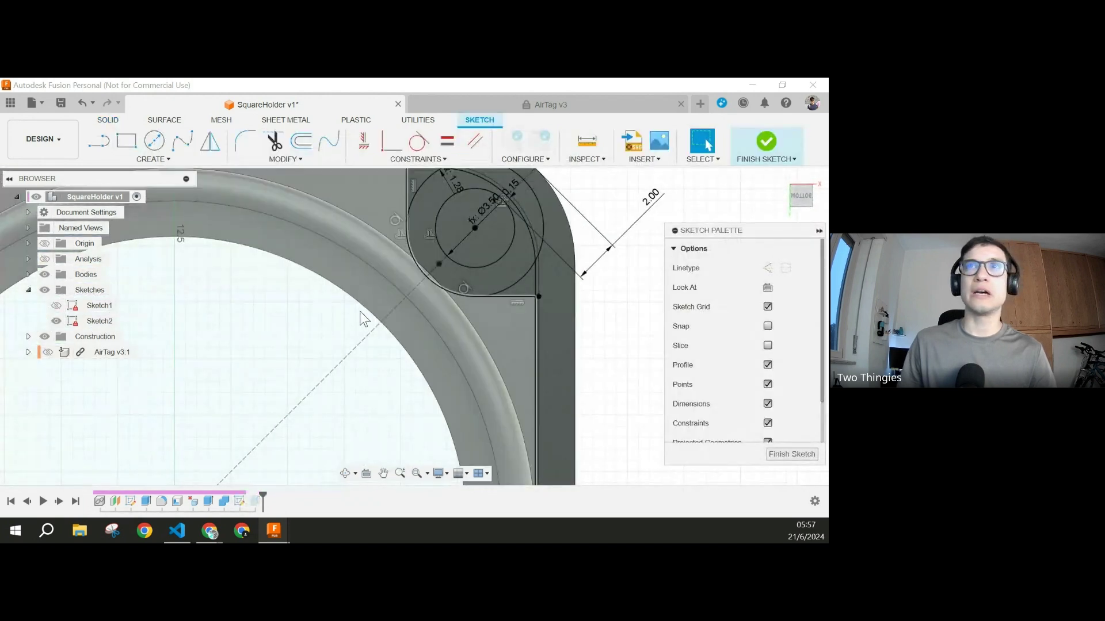
click(707, 143)
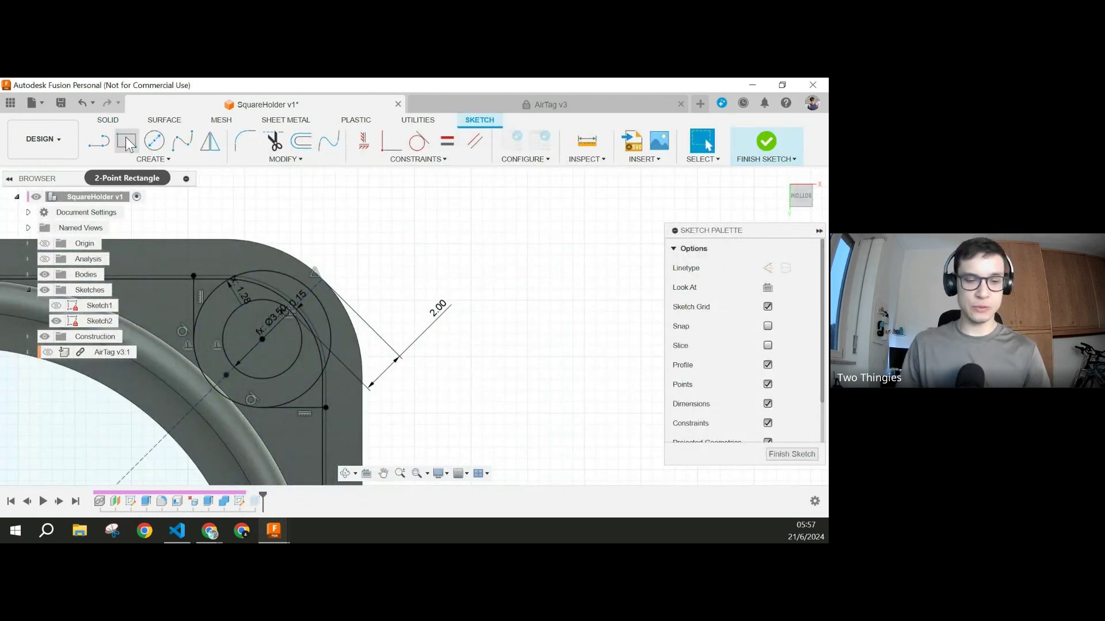
key(e)
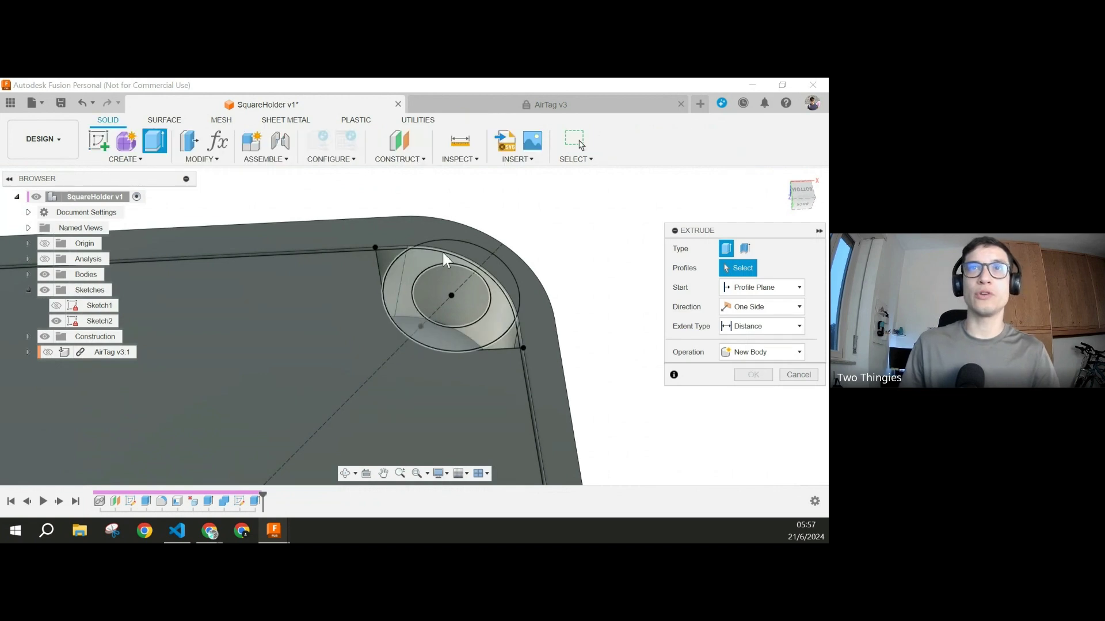
click(385, 257)
click(403, 253)
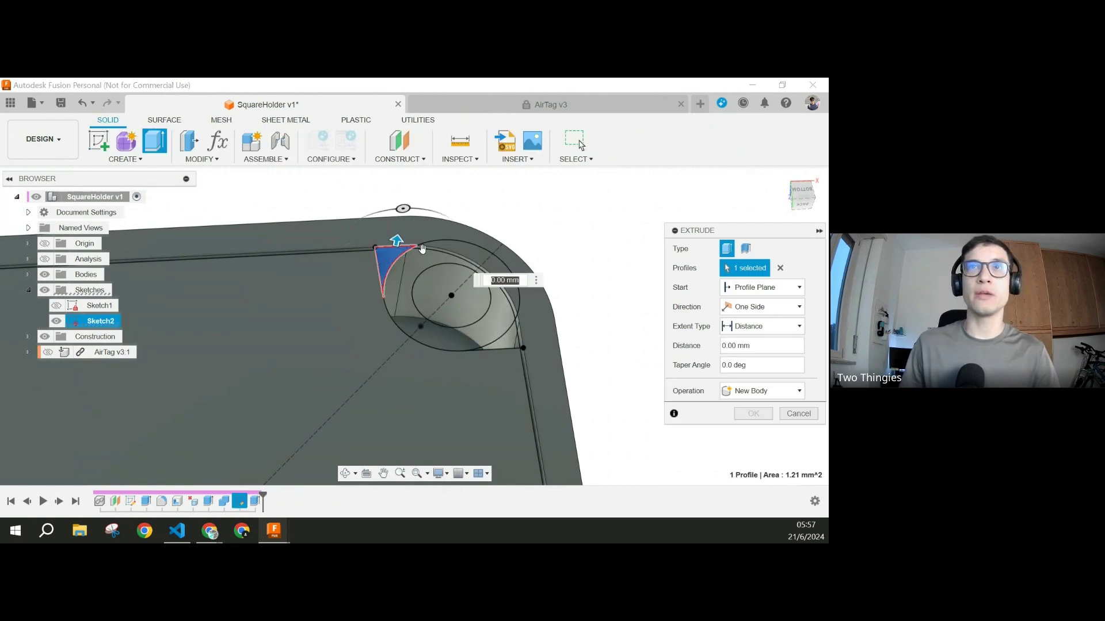
click(426, 250)
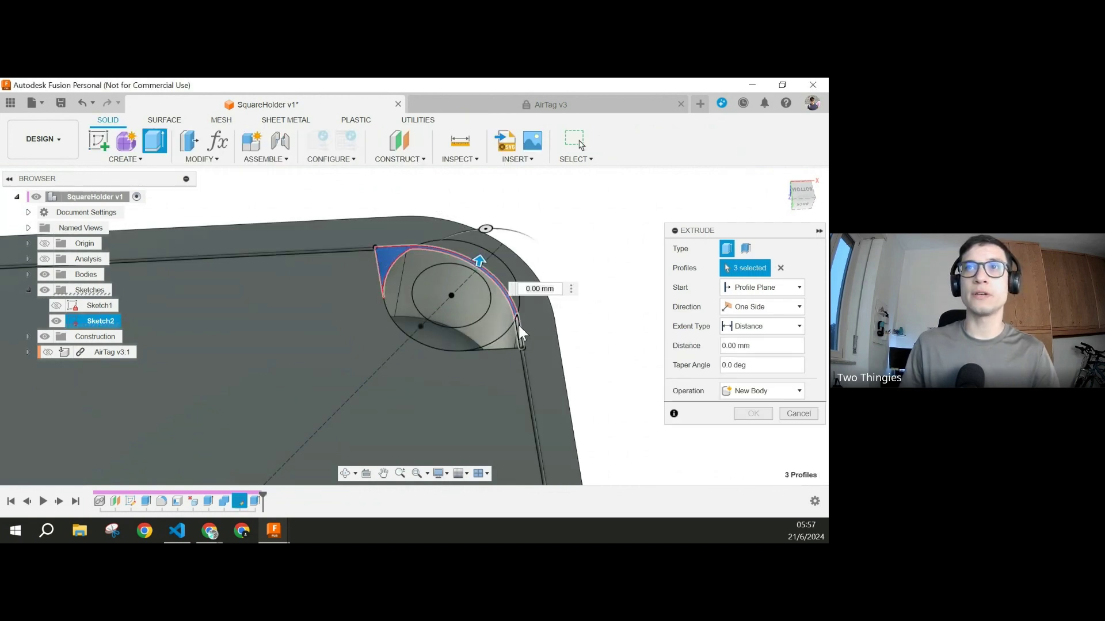
scroll(519, 326, up, 1)
click(519, 326)
click(514, 336)
click(496, 293)
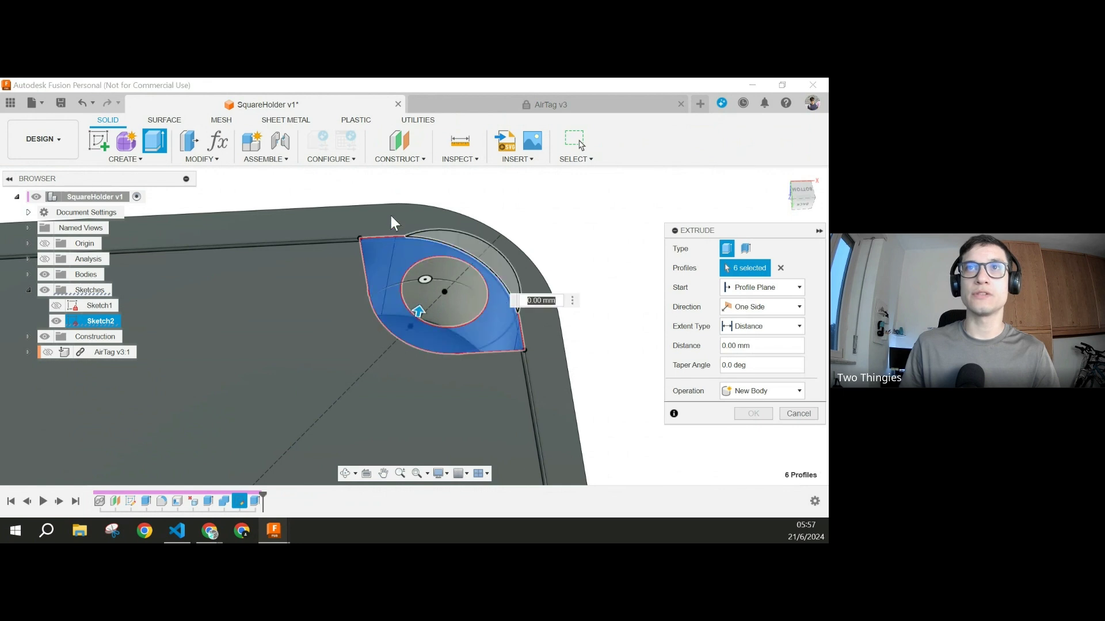
middle_drag(530, 348, 366, 401)
middle_drag(529, 253, 647, 208)
scroll(328, 235, up, 4)
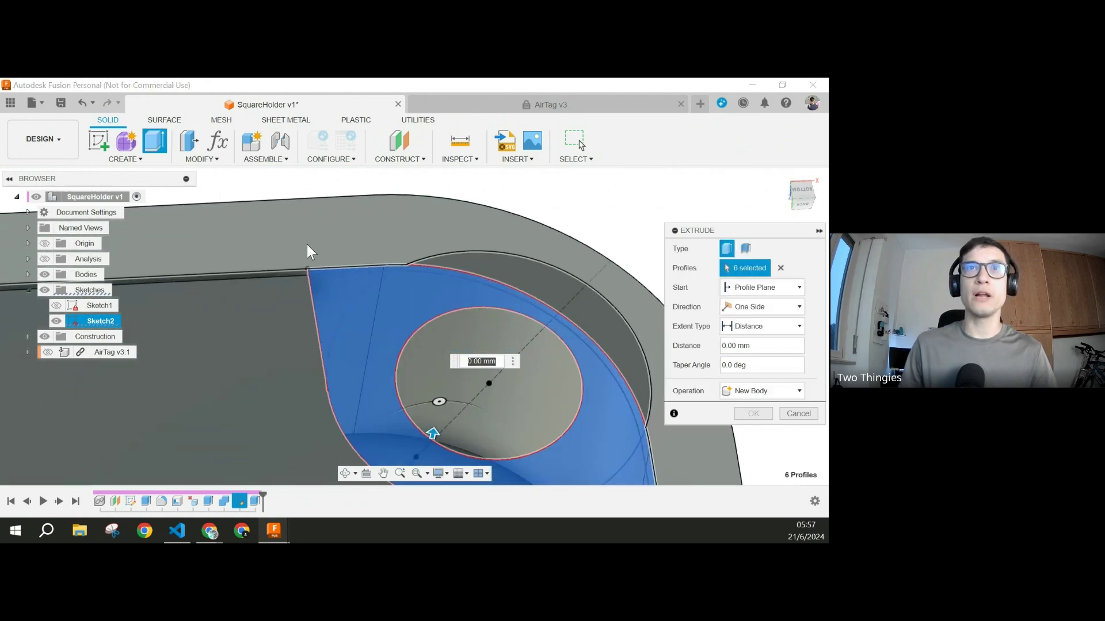
scroll(299, 282, up, 1)
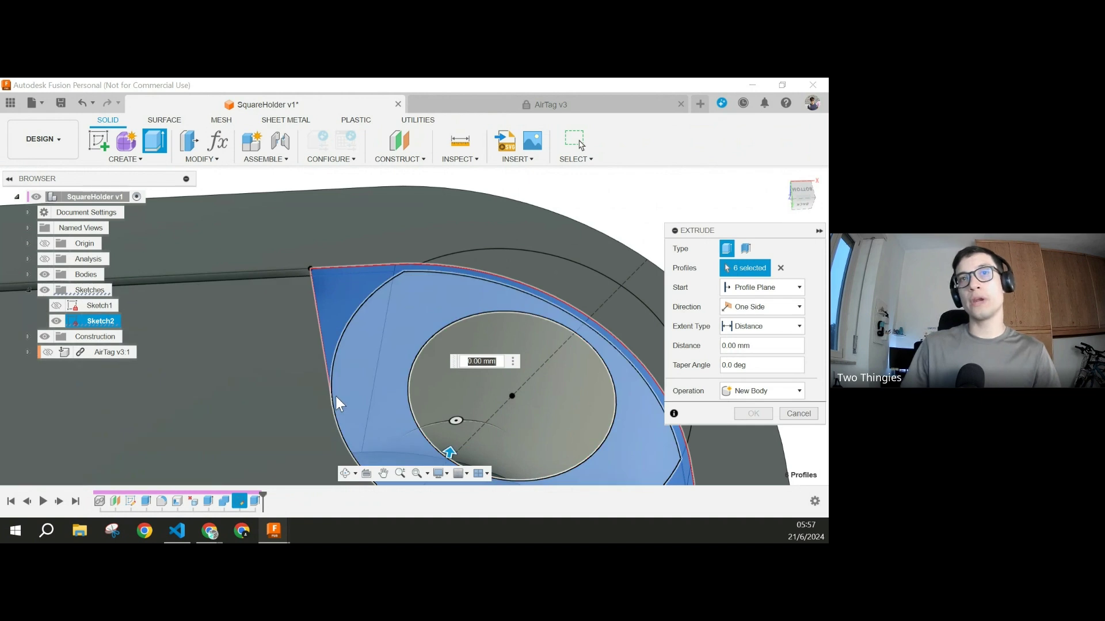
Step: Reopen Sketch2 and examine where the short vertical line beside the corner hole circles meets the lid outline
double_click(340, 323)
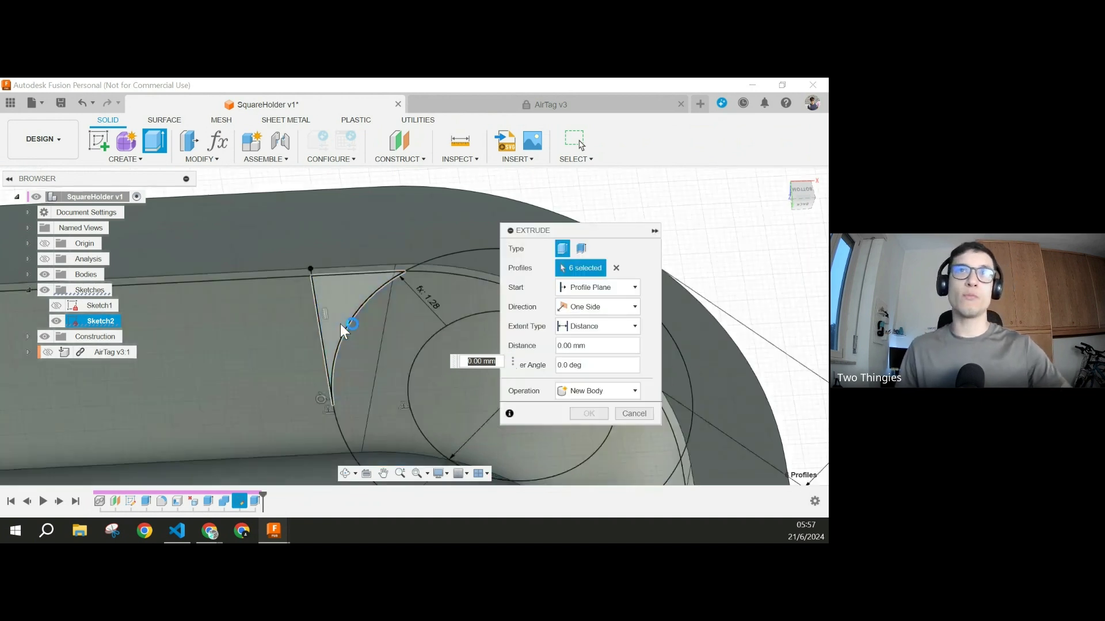
shift+middle_drag(359, 283, 356, 281)
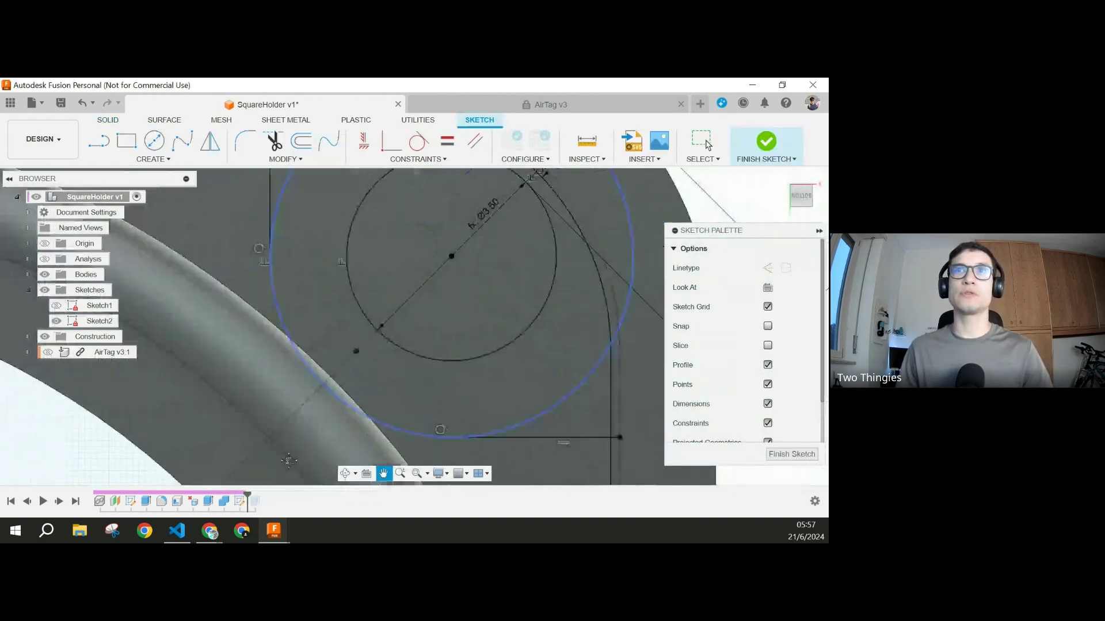
click(285, 322)
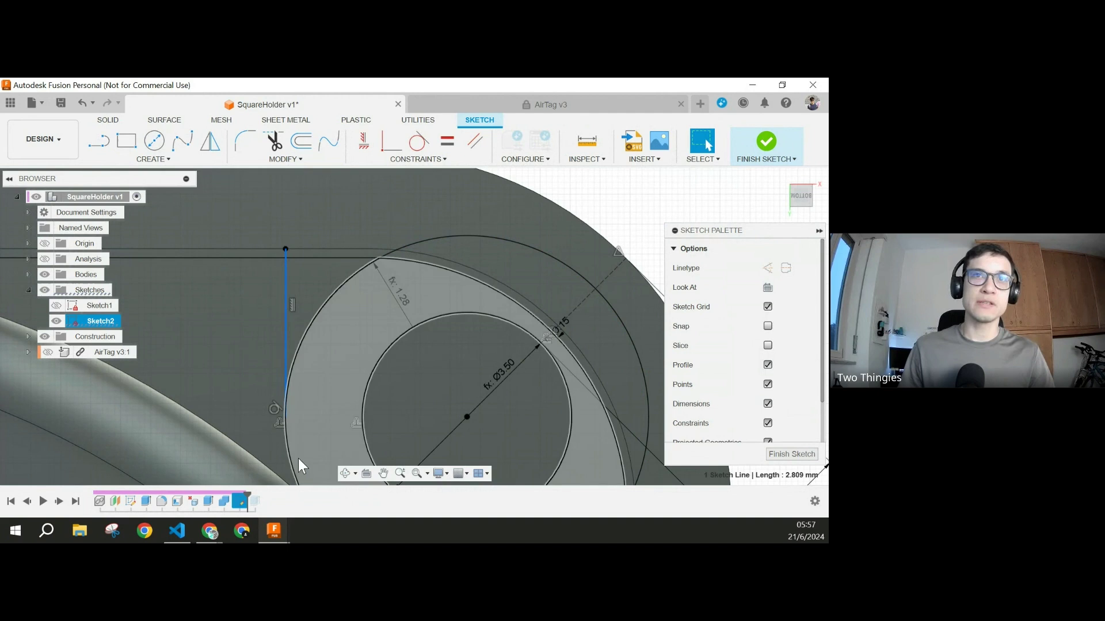
scroll(287, 250, up, 5)
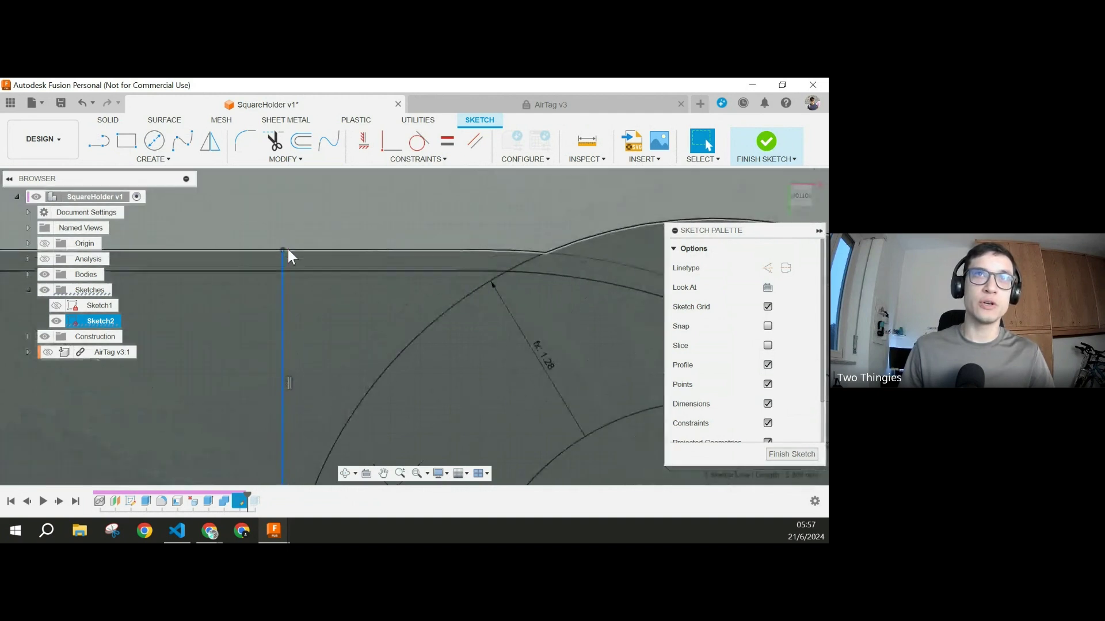
ctrl+click(288, 250)
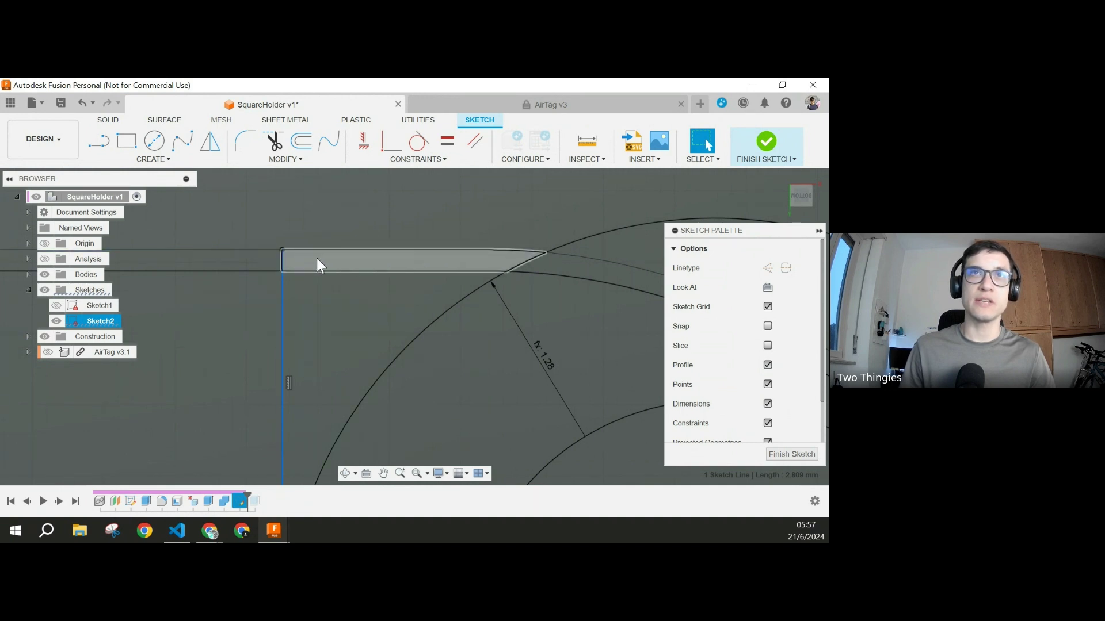
scroll(466, 243, down, 8)
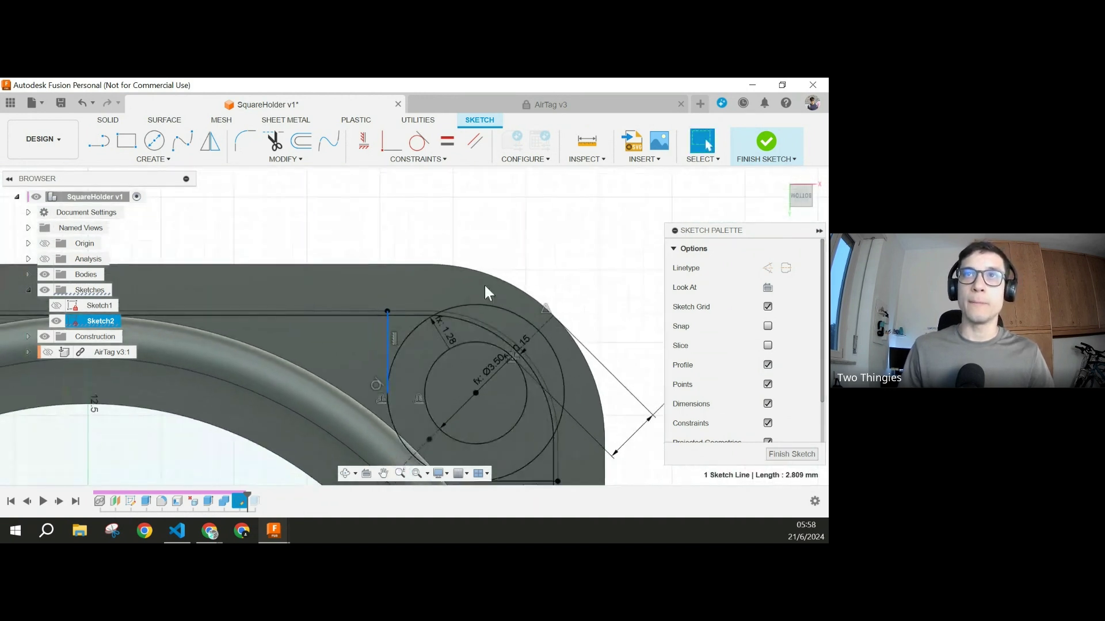
middle_drag(504, 332, 431, 220)
Step: Start an Extrude with the six corner profile regions surrounding the 3.50 mm hole circle, leaving the inner circle out
key(e)
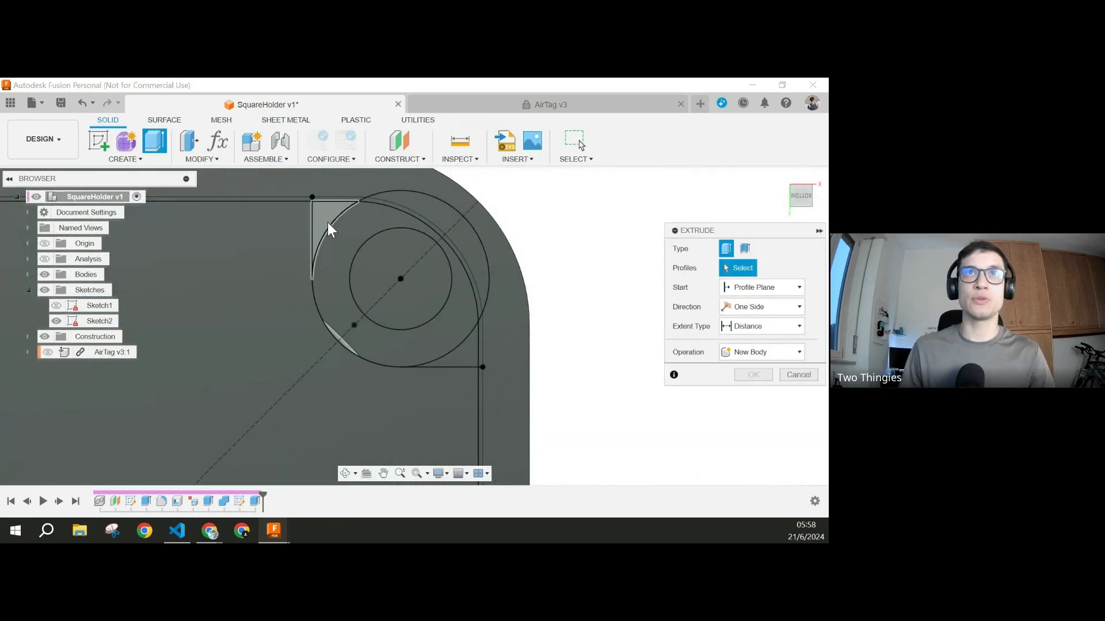
click(331, 206)
click(368, 212)
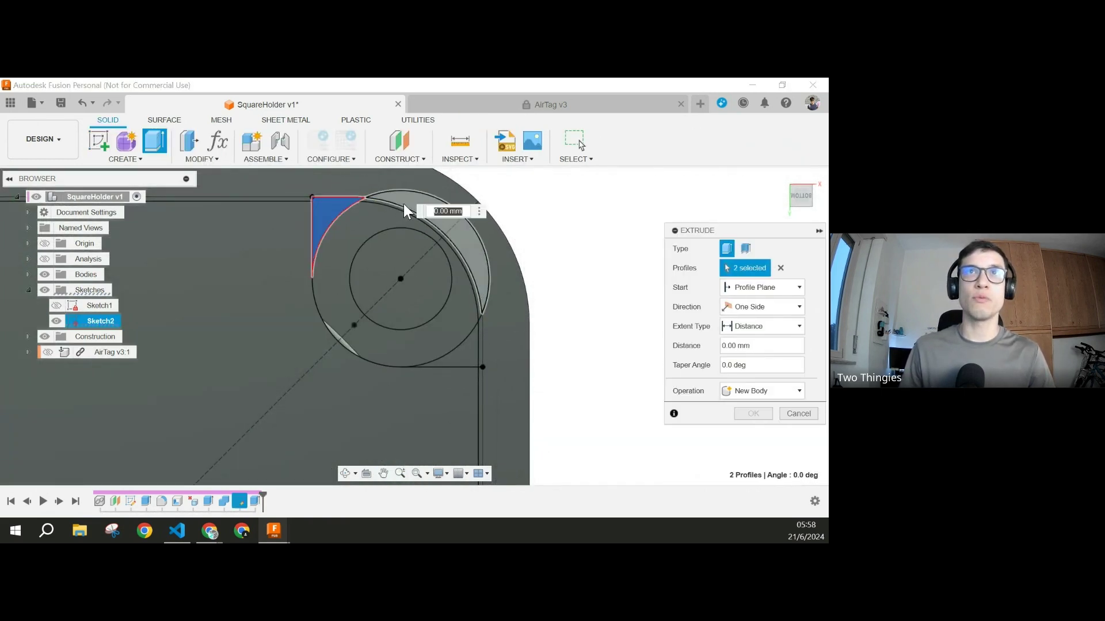
click(375, 202)
click(479, 316)
scroll(493, 357, up, 8)
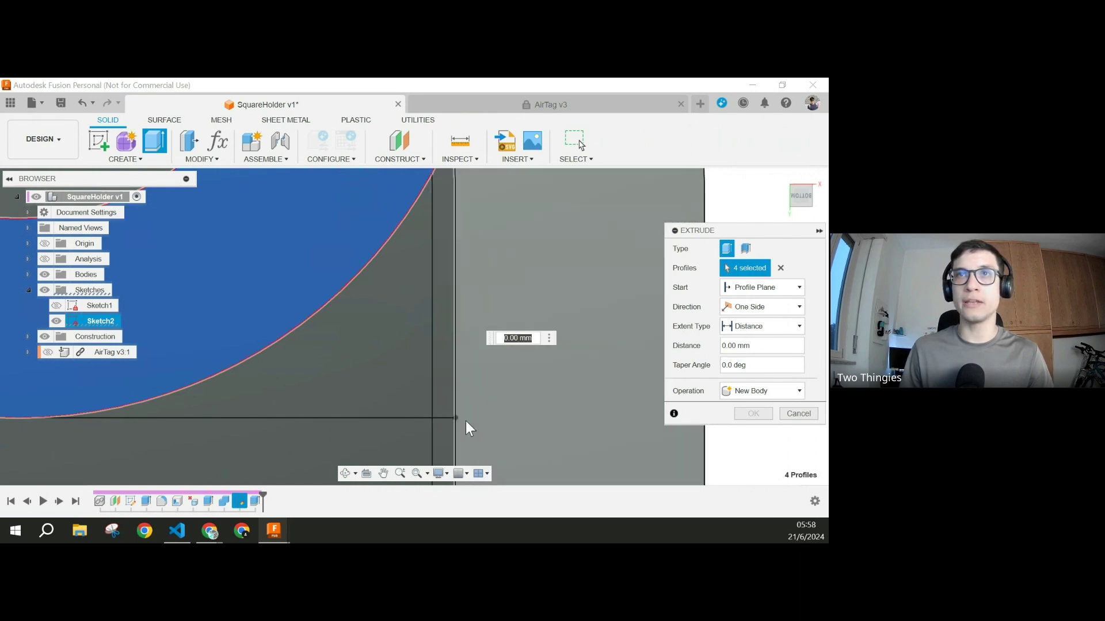
click(400, 370)
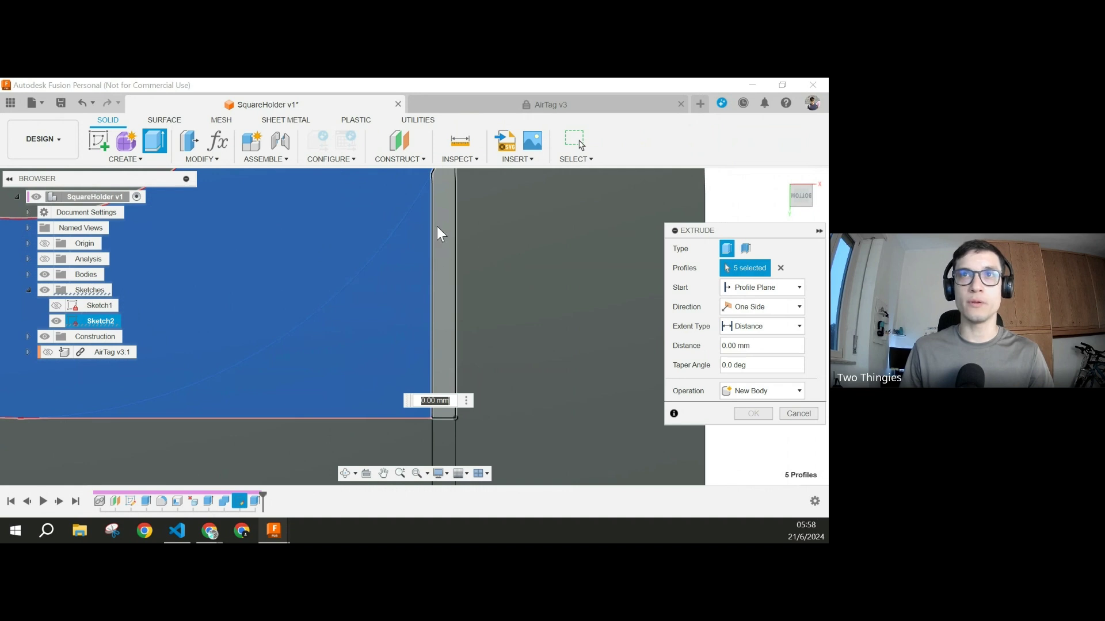
click(445, 290)
scroll(455, 299, down, 3)
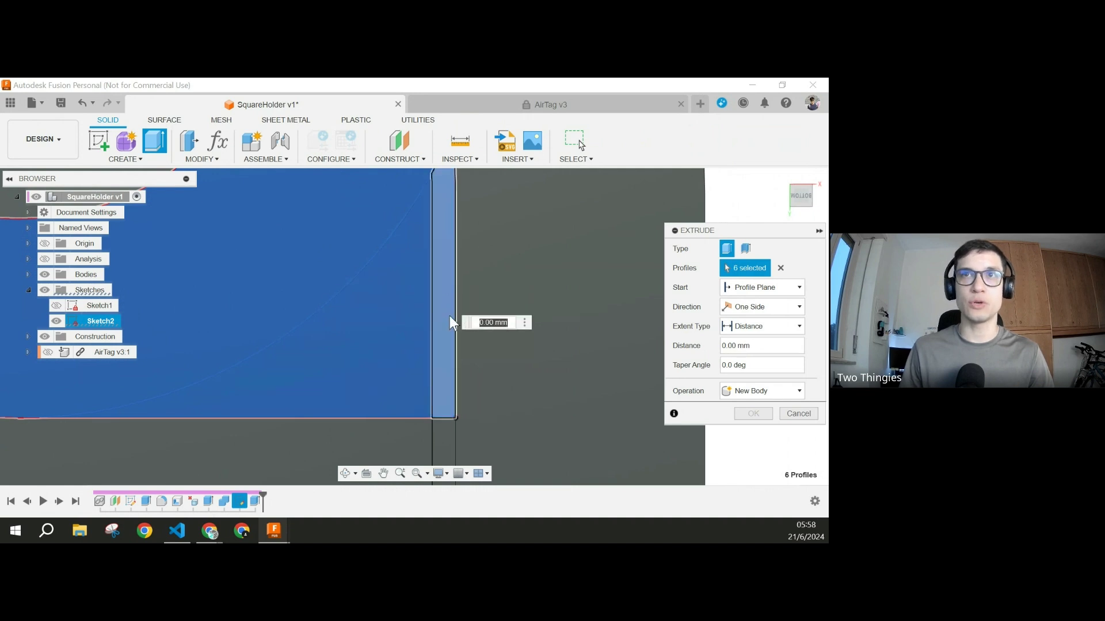
scroll(454, 290, down, 5)
middle_drag(446, 243, 458, 373)
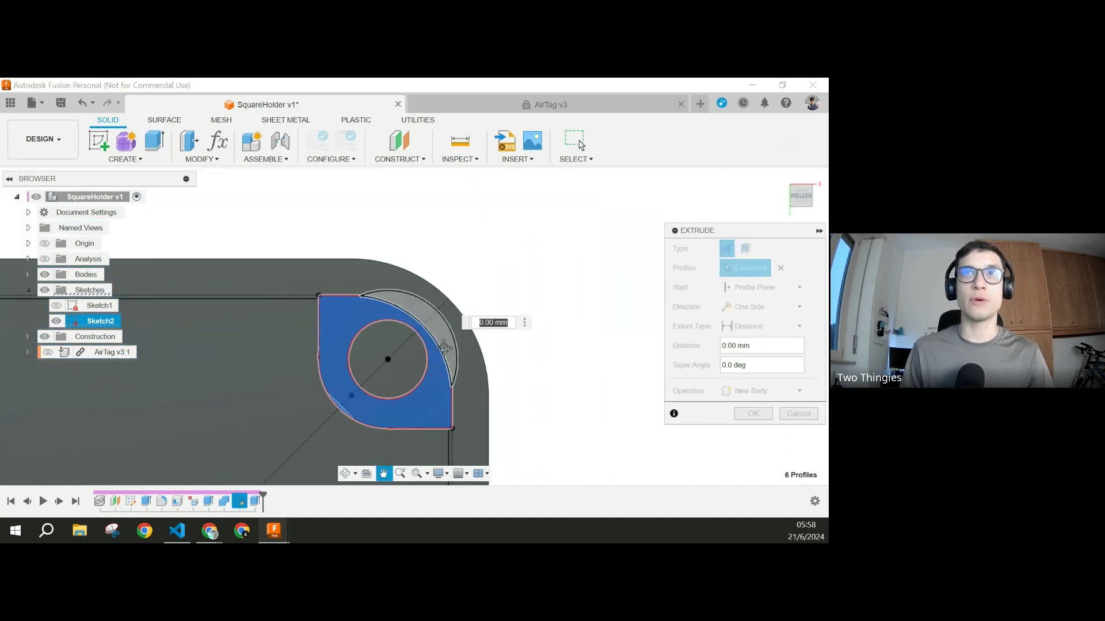
Step: Hide Body2, the lid, to expose the inside of the case beneath the selected corner profiles
click(28, 275)
click(56, 305)
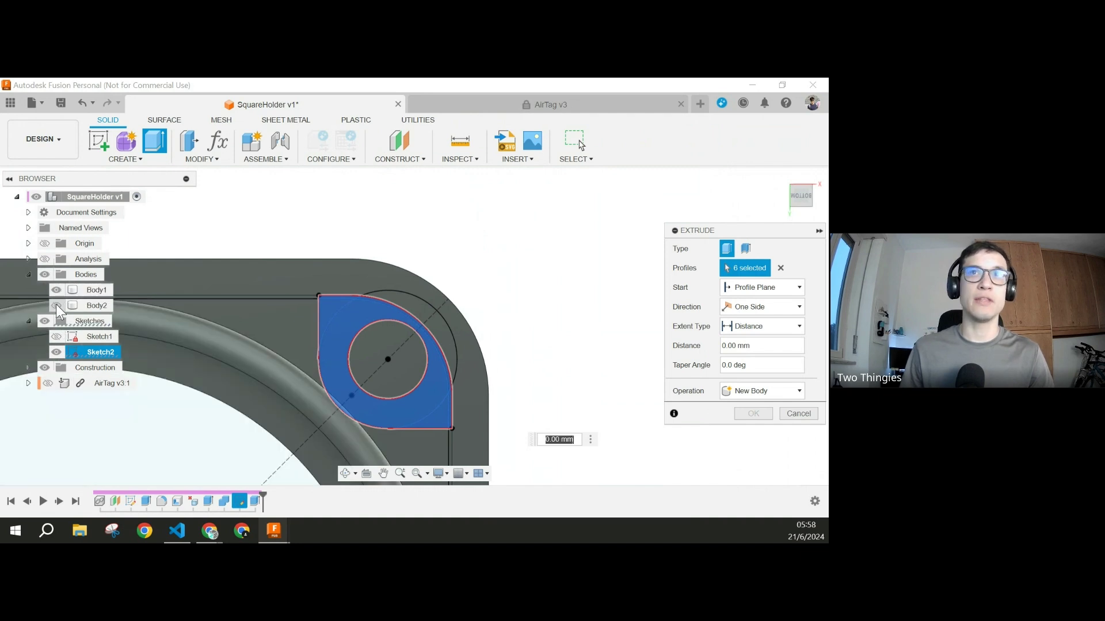
shift+middle_drag(437, 334, 439, 264)
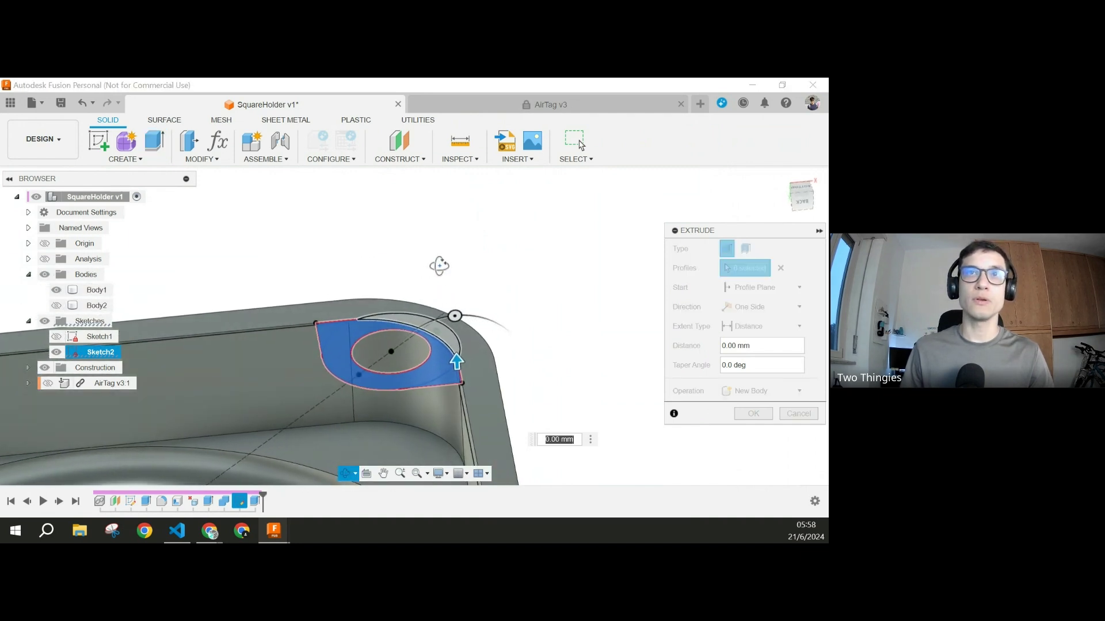
middle_drag(494, 297, 496, 201)
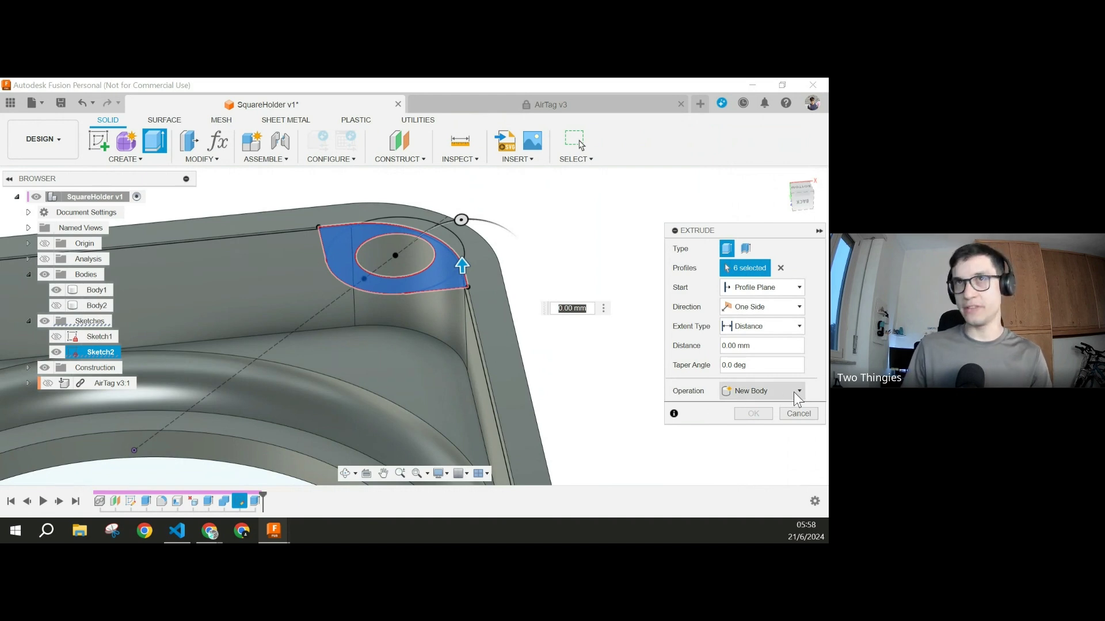
Step: Extrude the corner profiles as a Join, using the To Object extent down to the case's inner floor face
click(794, 392)
click(739, 409)
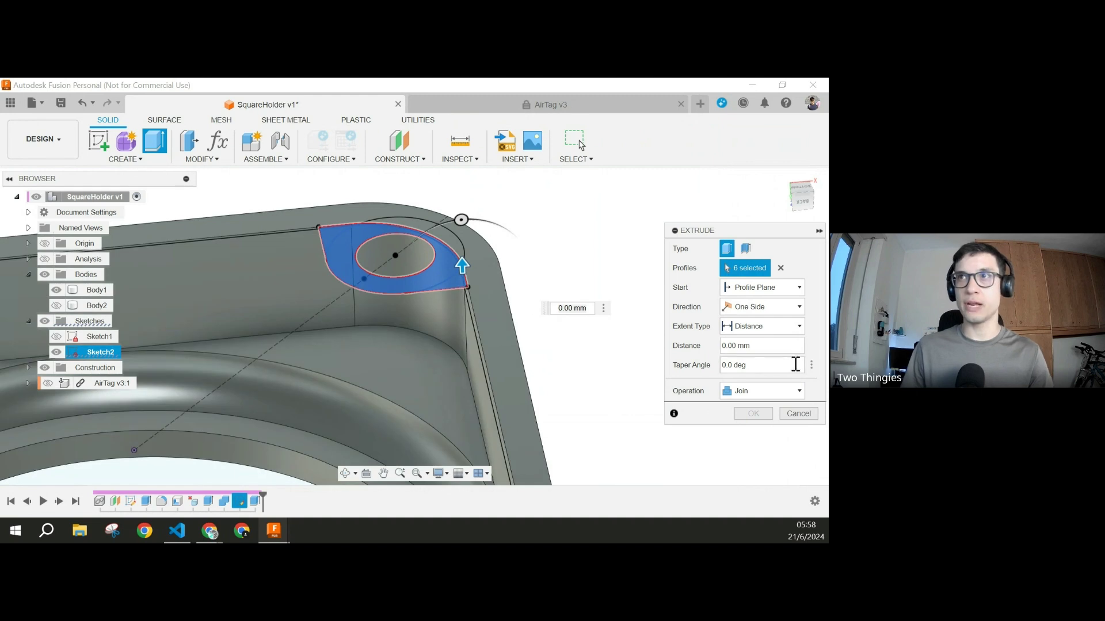
click(770, 326)
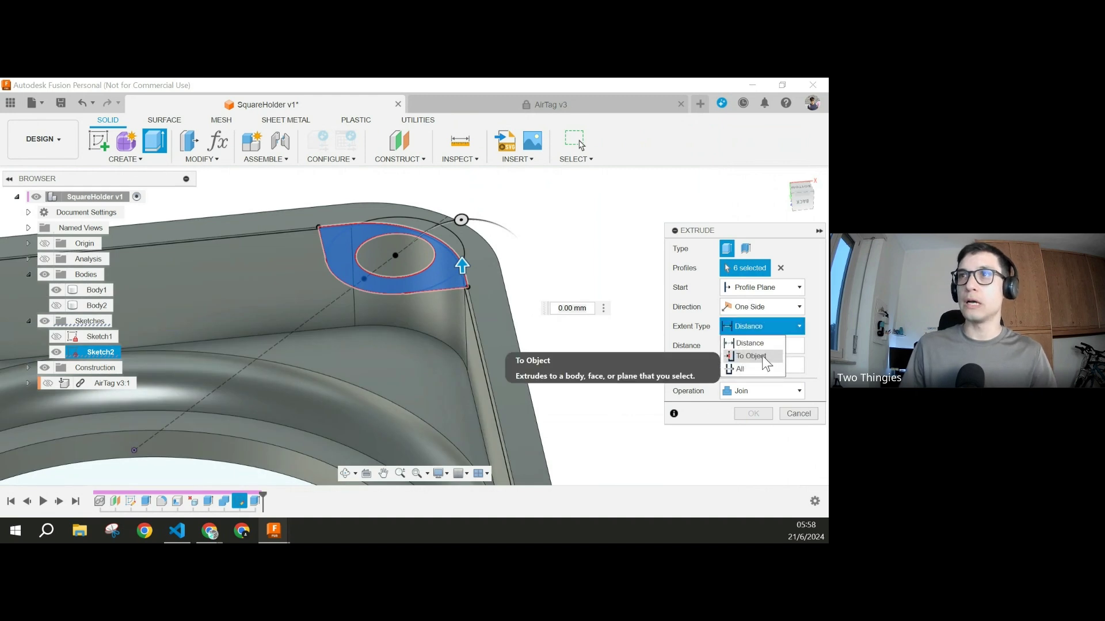
click(758, 356)
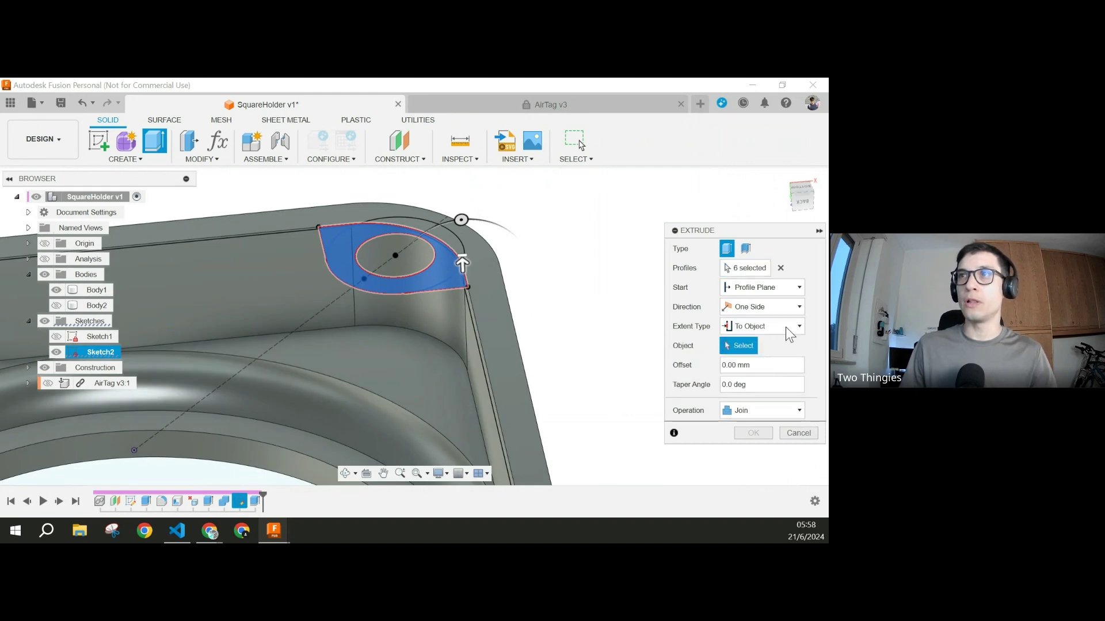
click(406, 367)
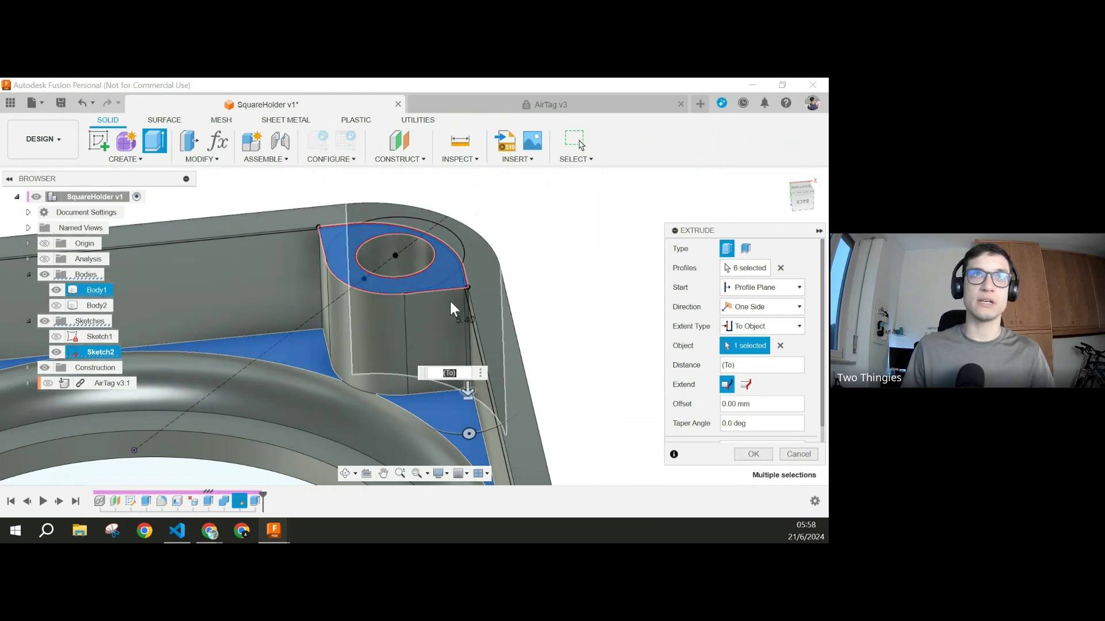
scroll(449, 299, down, 10)
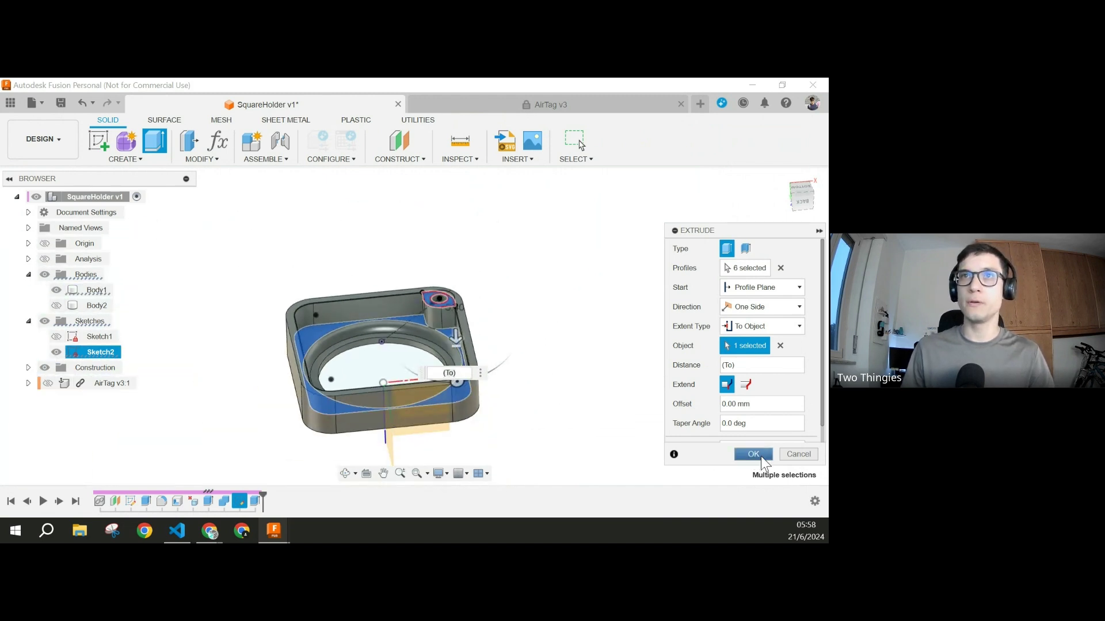
click(753, 453)
Step: Show Body2 again and hide Sketch2
scroll(412, 279, up, 10)
middle_drag(454, 380, 494, 351)
click(56, 306)
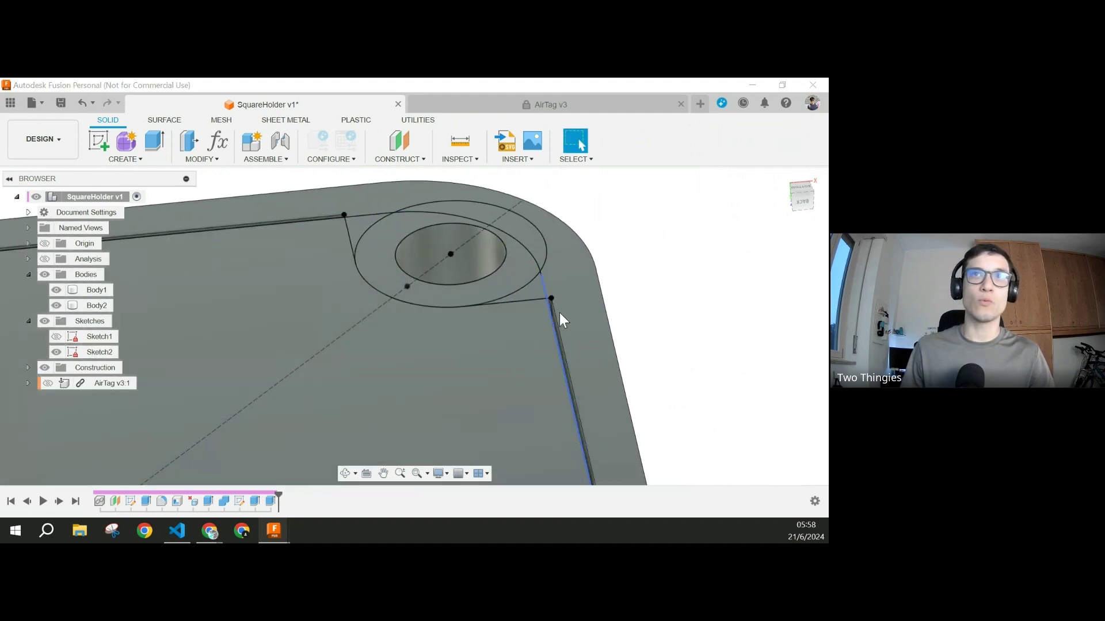
scroll(567, 315, down, 10)
click(56, 352)
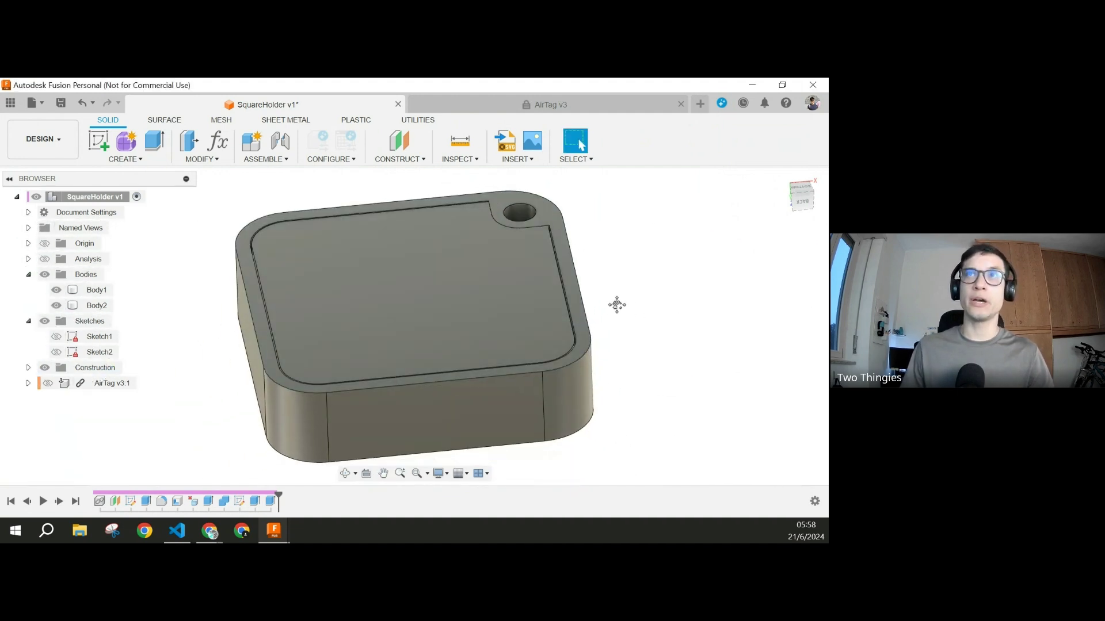
middle_drag(616, 305, 616, 365)
Step: Rename Body1 as Case and Body2 as Lid
click(104, 289)
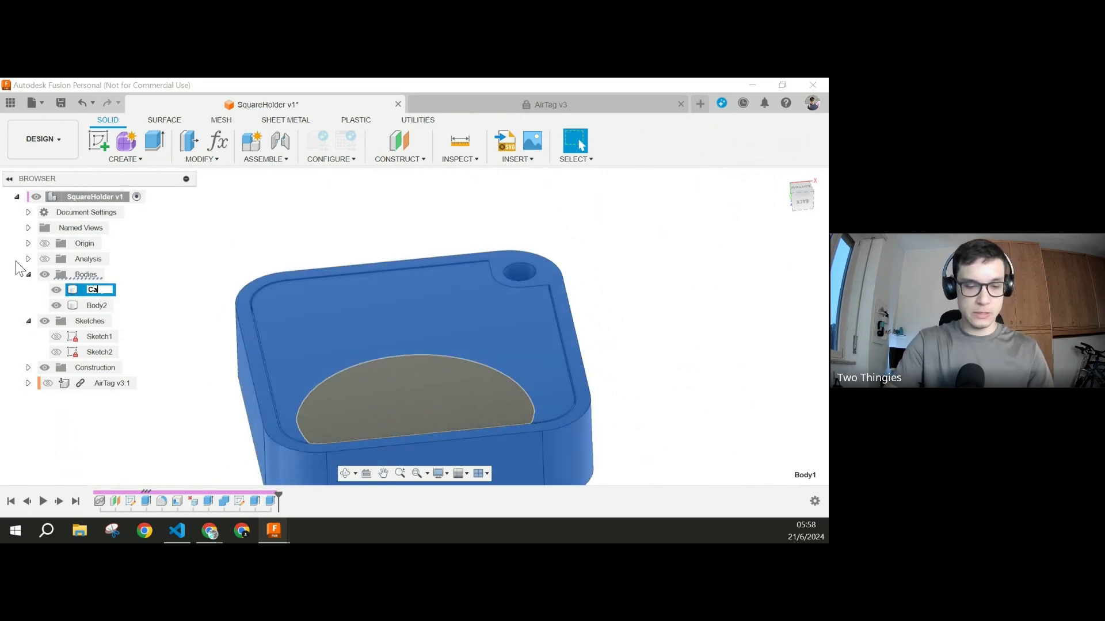
key(Return)
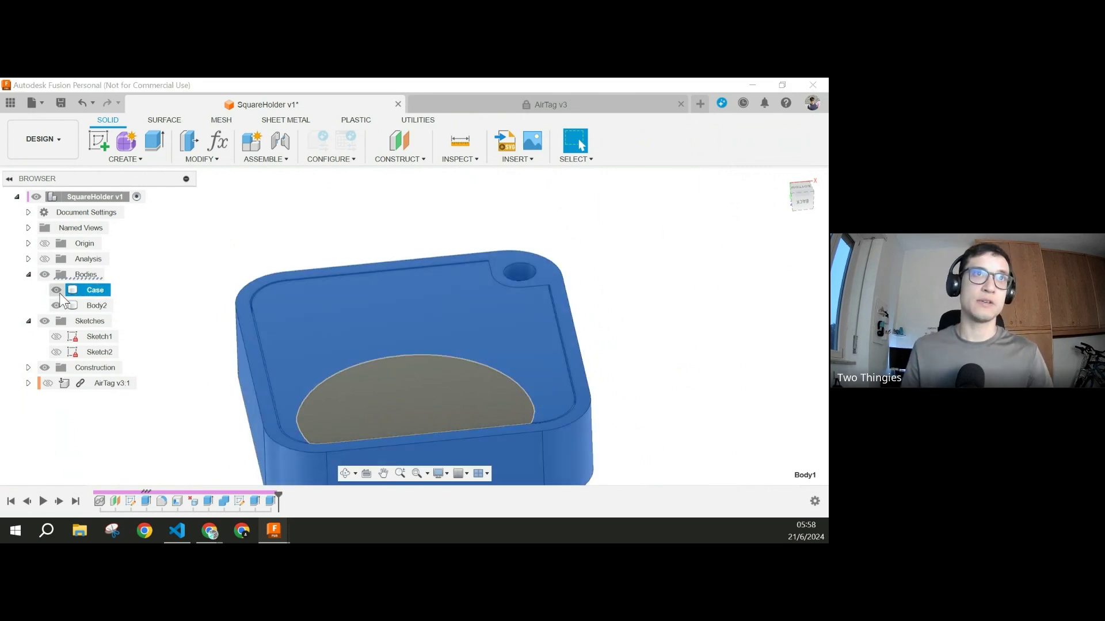
click(92, 307)
click(92, 308)
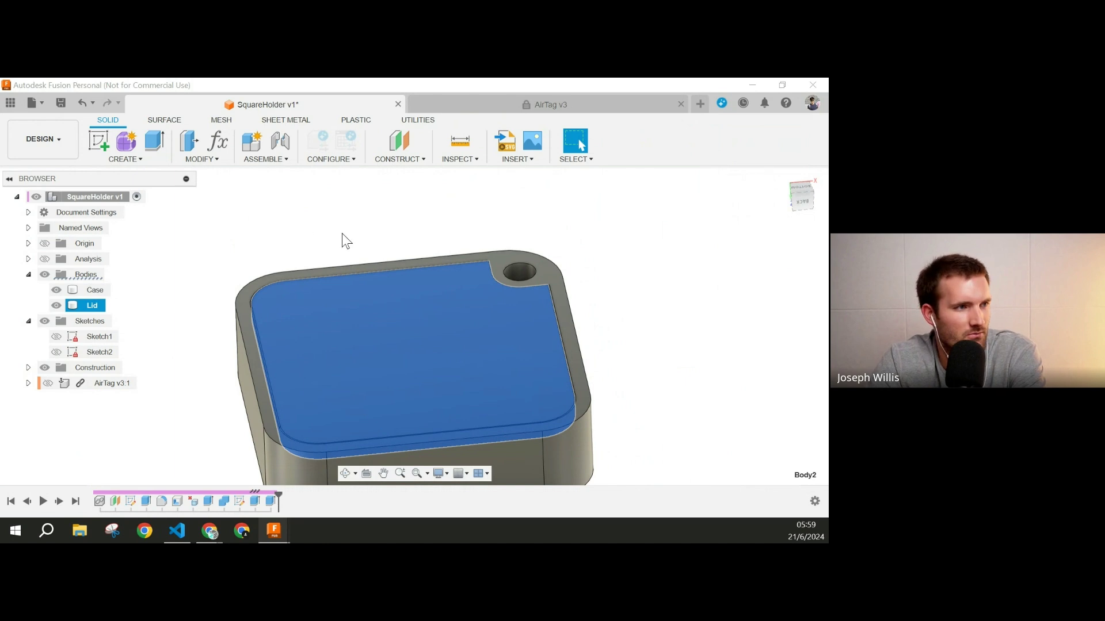
middle_drag(345, 239, 350, 233)
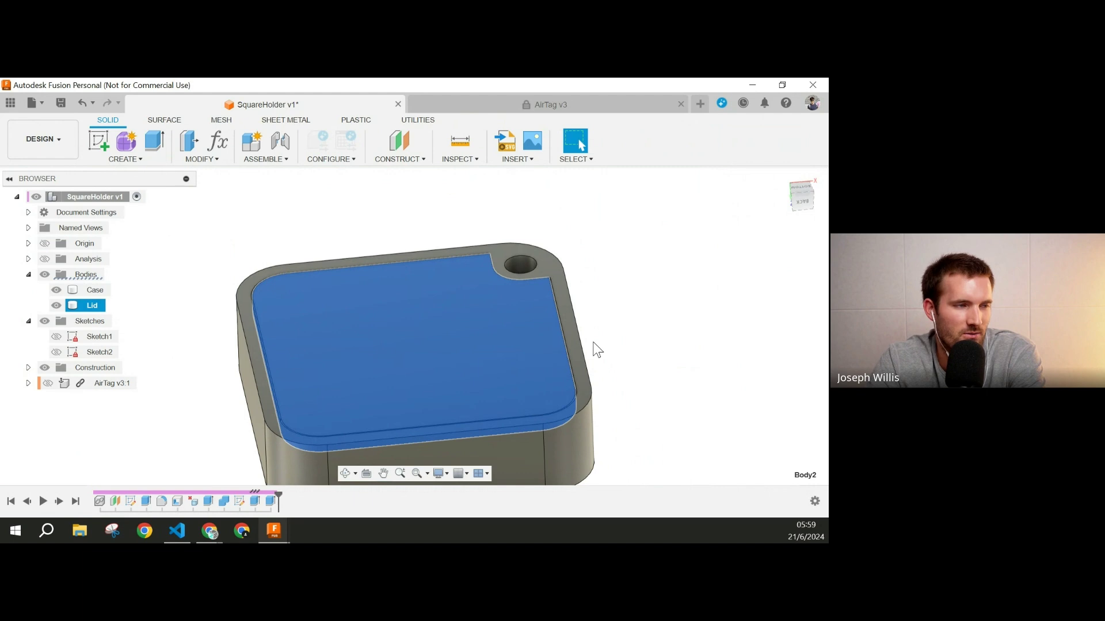
key(Escape)
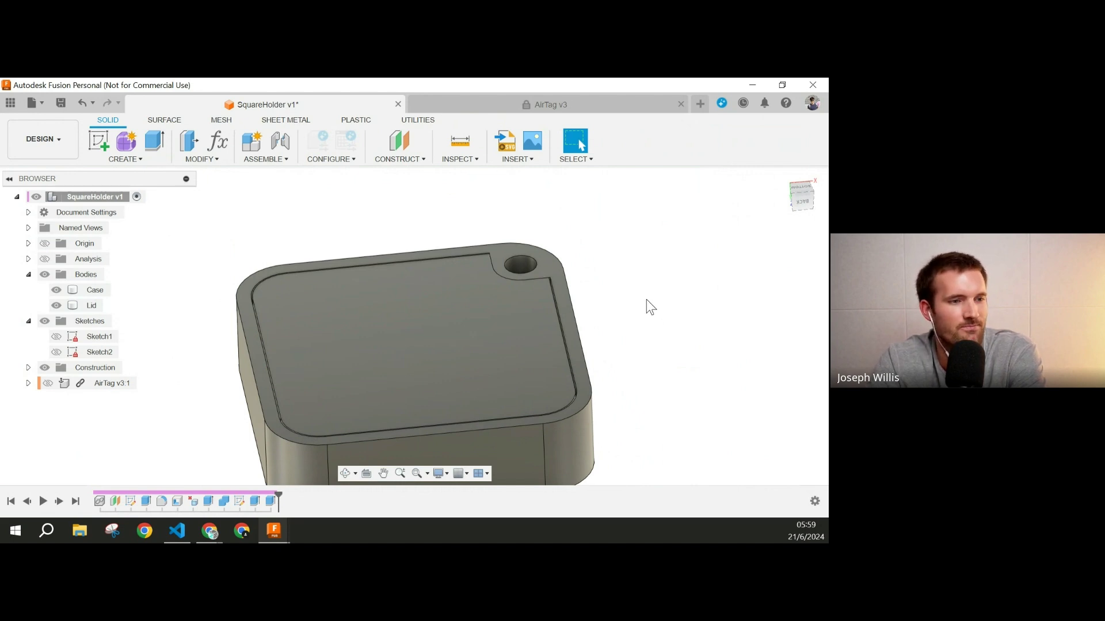
click(96, 304)
click(634, 254)
middle_drag(637, 328, 596, 183)
click(601, 295)
key(Escape)
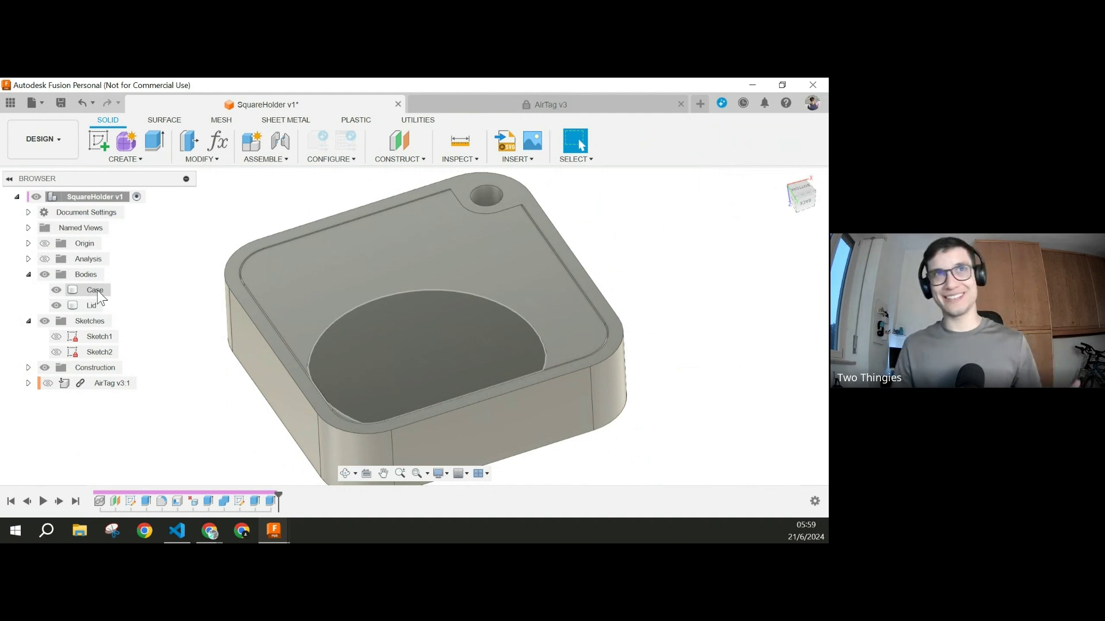
click(93, 305)
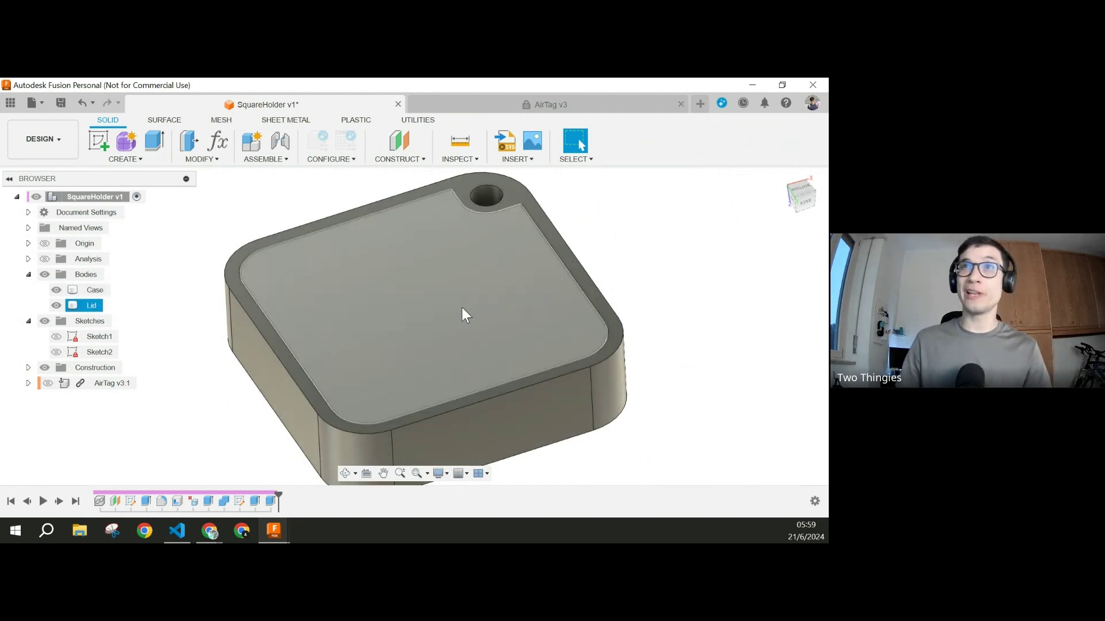
middle_drag(546, 277, 553, 332)
key(Escape)
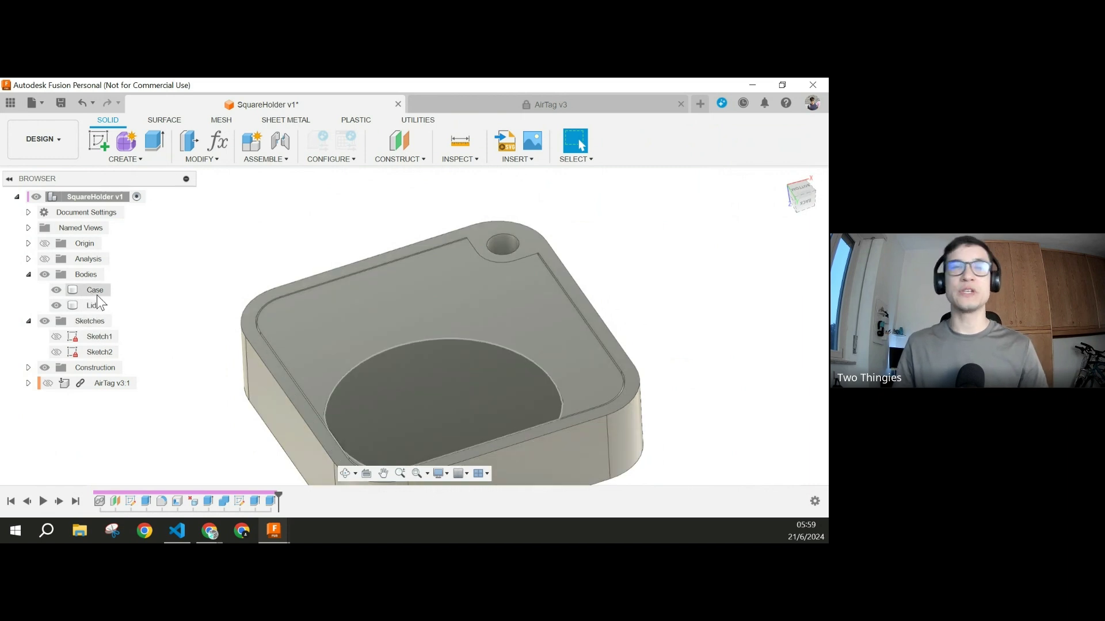
Step: Open the appearance library for the Case body
right_click(92, 289)
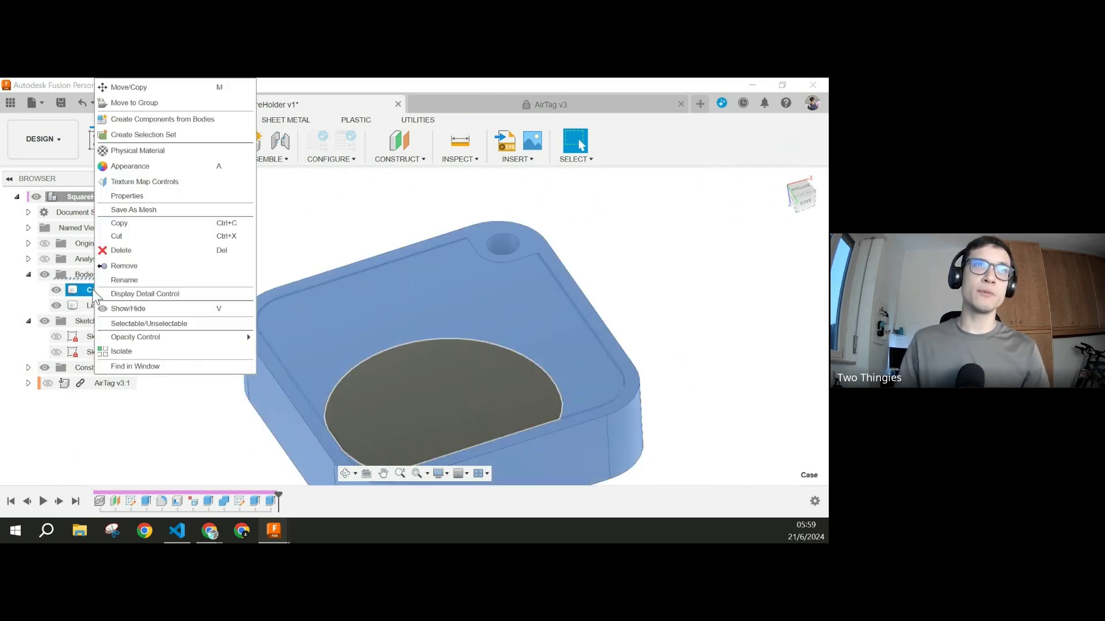
click(138, 165)
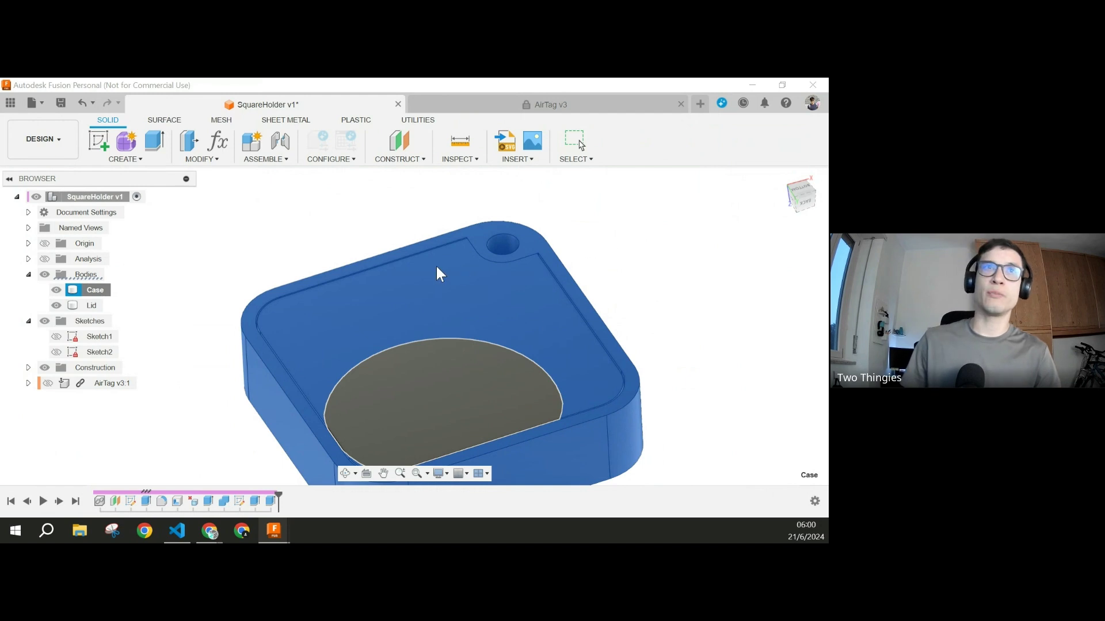
scroll(623, 330, down, 3)
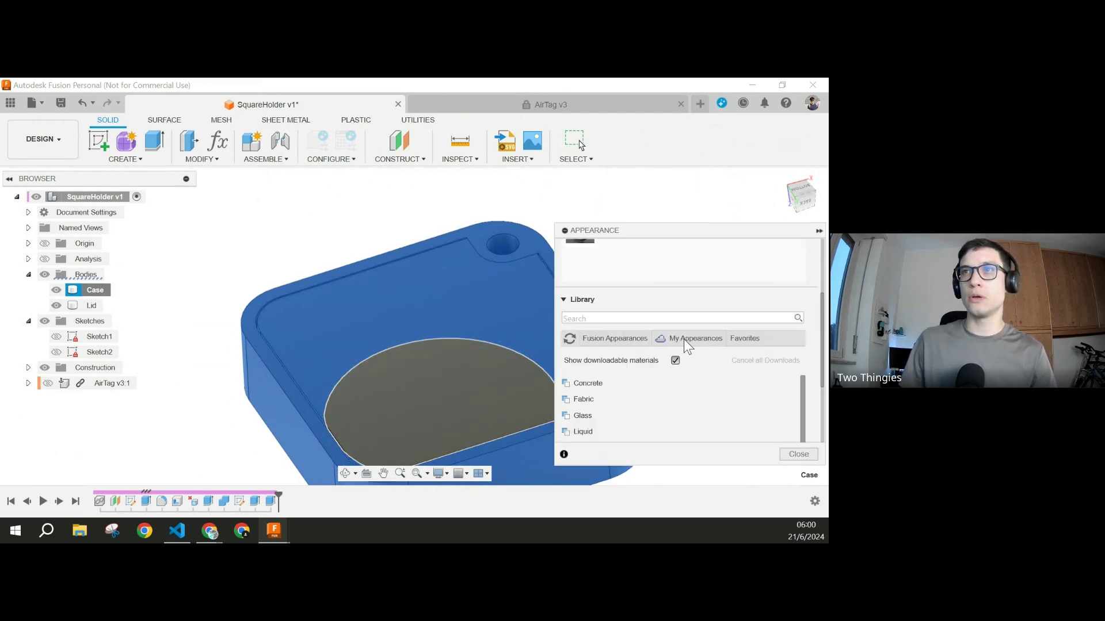
click(683, 340)
scroll(630, 378, down, 3)
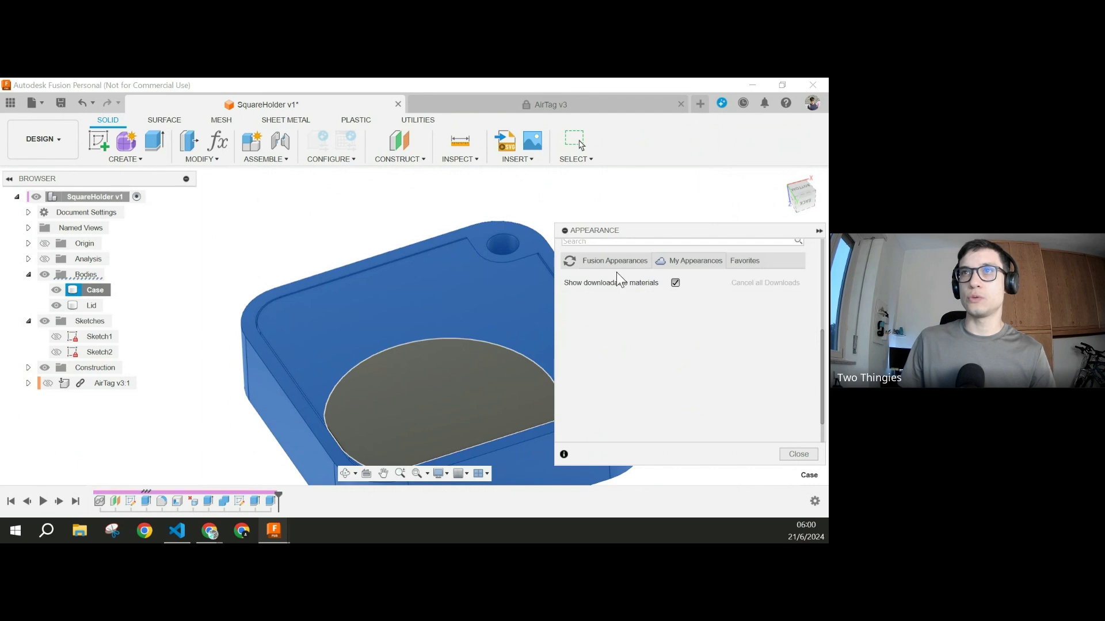
scroll(678, 376, up, 2)
scroll(677, 375, down, 3)
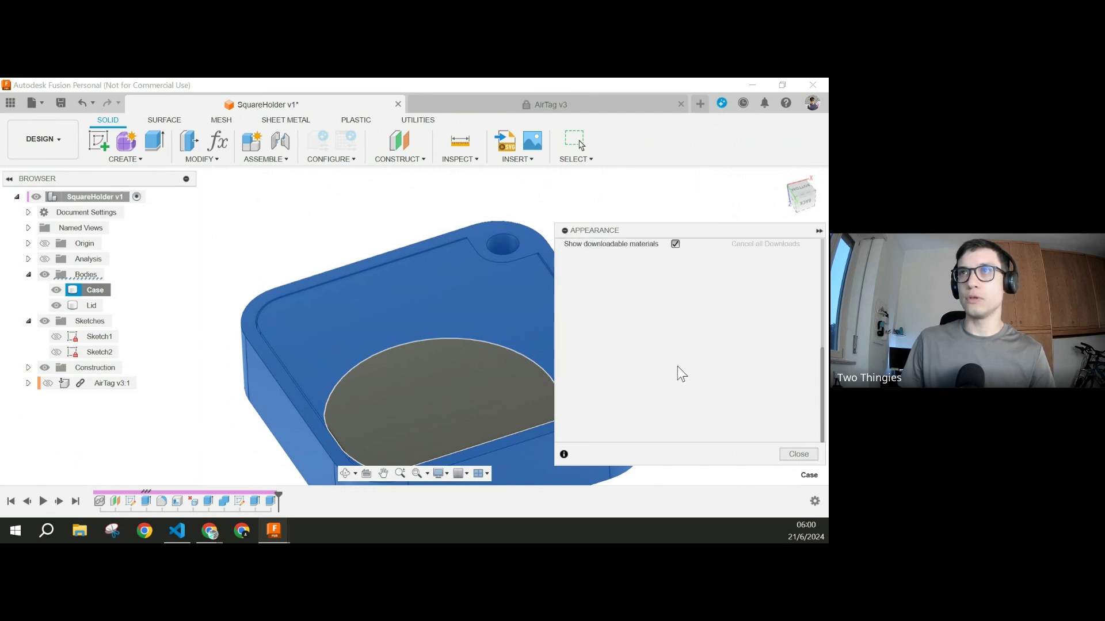
scroll(678, 368, up, 4)
click(633, 378)
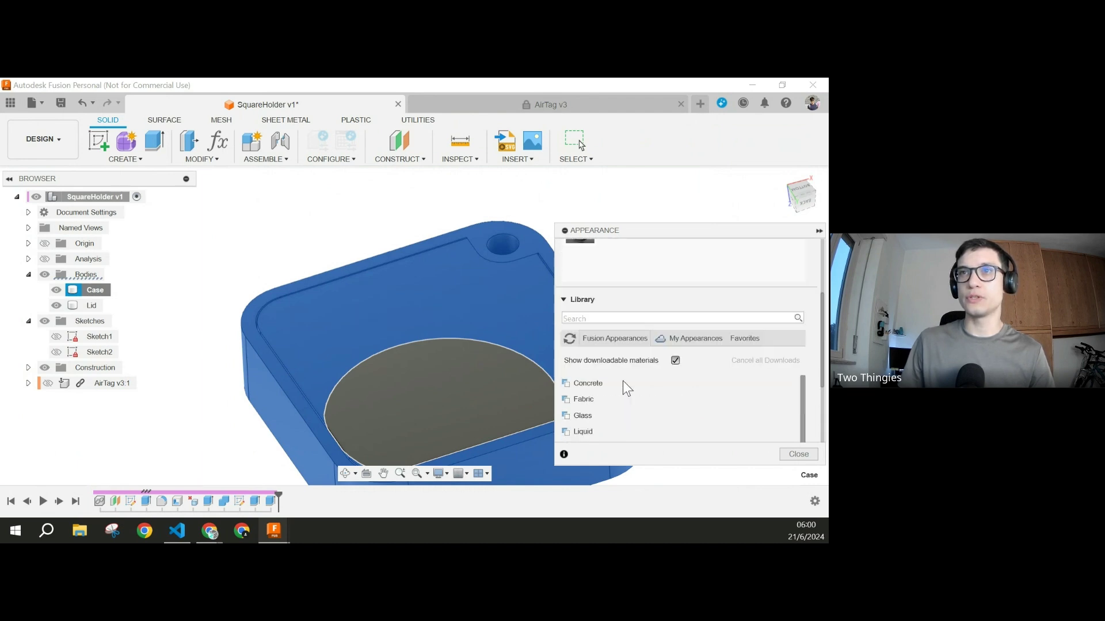
Step: Apply the opaque Plastic - Matte (Black) appearance to the Case and the yellow matte plastic to the Lid
scroll(684, 342, down, 4)
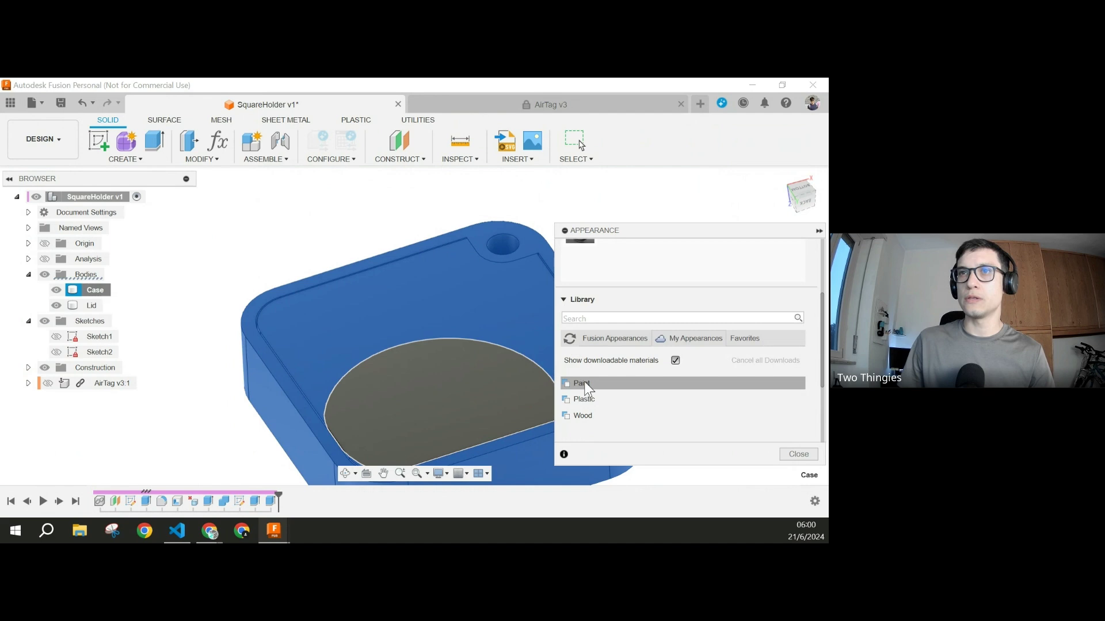
click(581, 384)
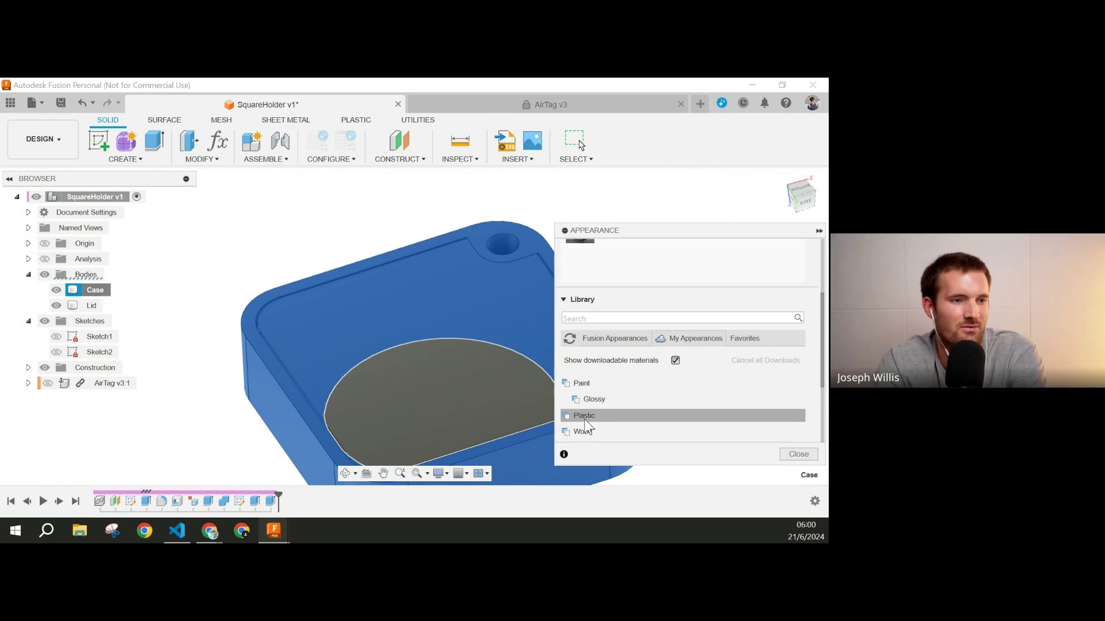
click(593, 415)
scroll(632, 400, down, 2)
click(598, 356)
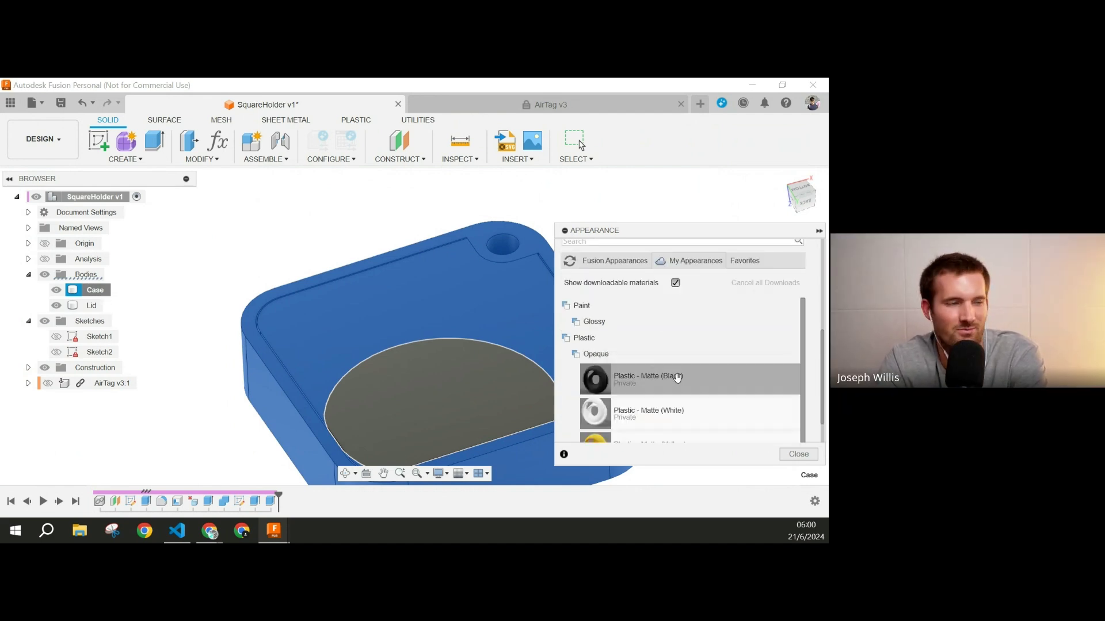
drag(644, 381, 495, 238)
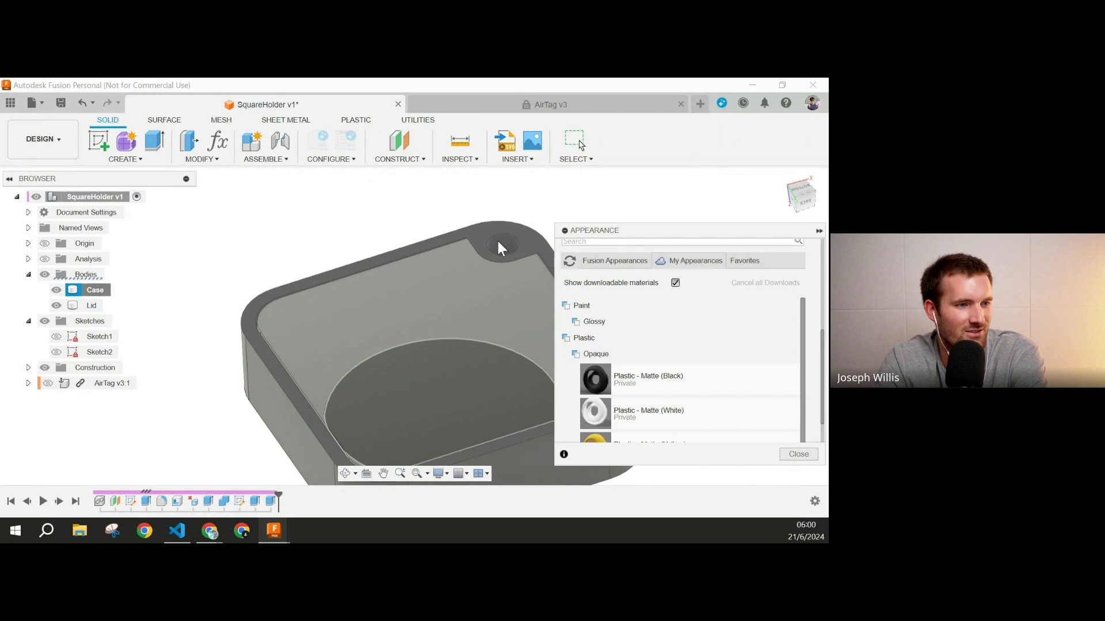
drag(627, 440, 505, 443)
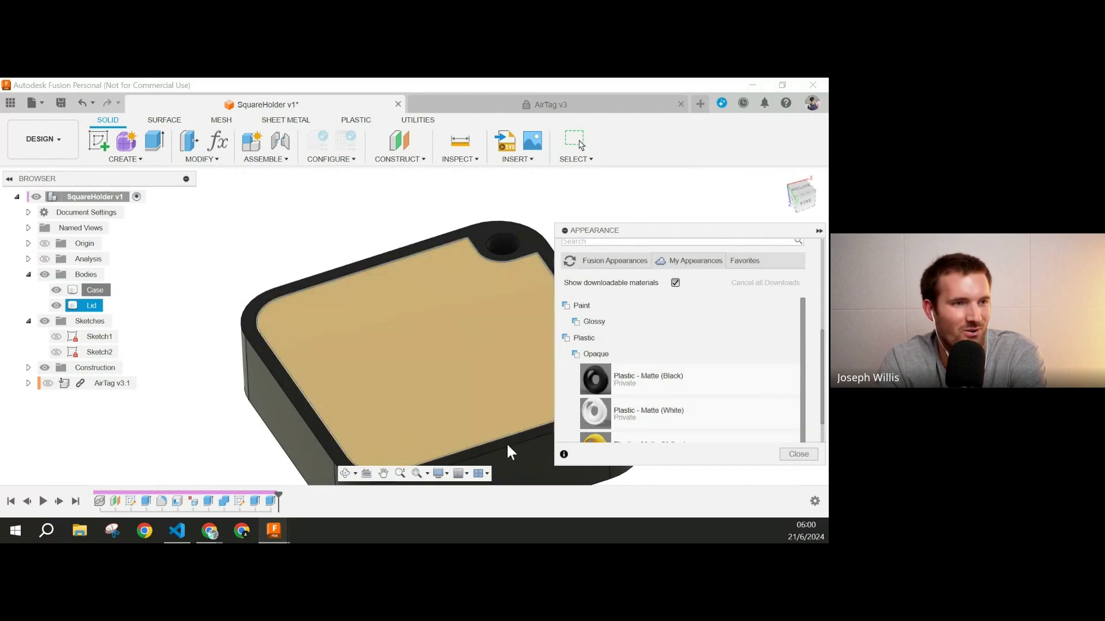
click(800, 456)
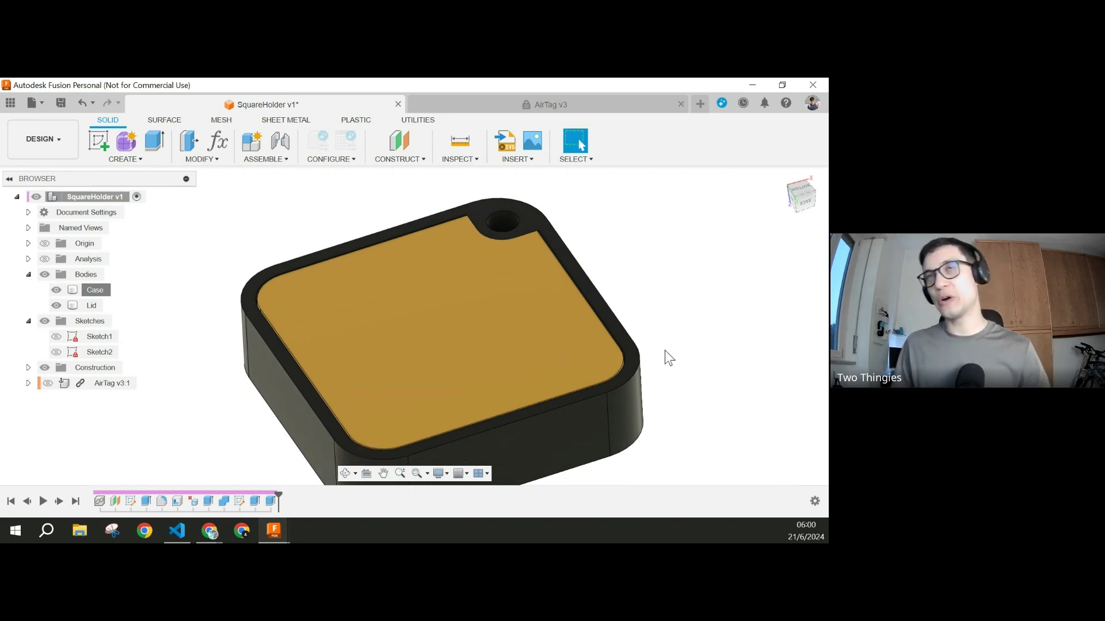
middle_drag(654, 351, 629, 370)
scroll(618, 334, down, 3)
key(Escape)
scroll(536, 268, up, 1)
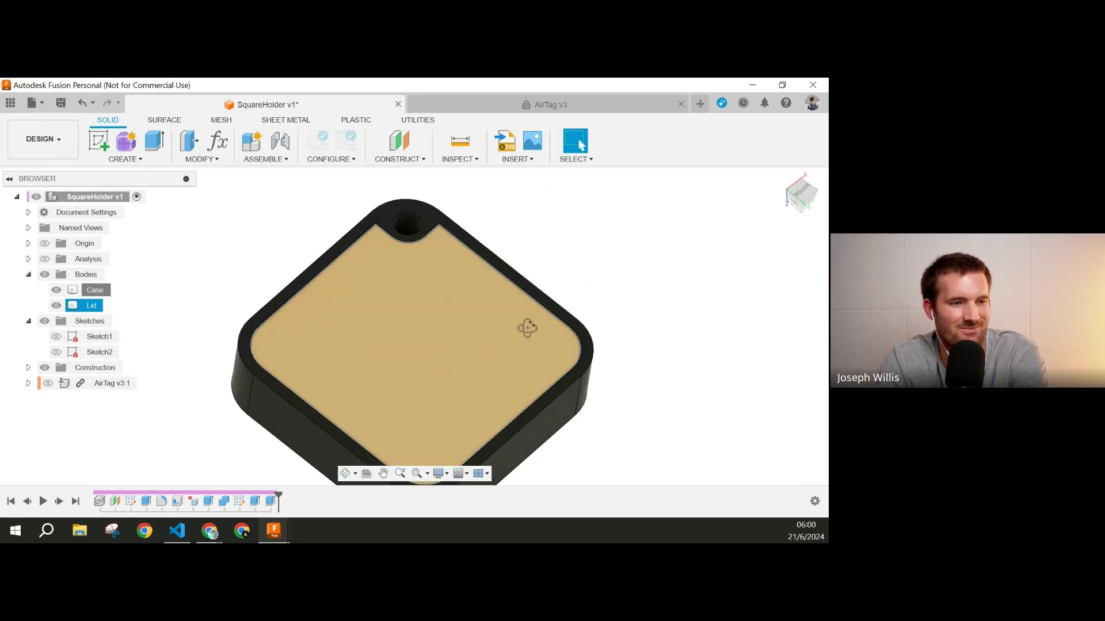
shift+middle_drag(526, 328, 508, 309)
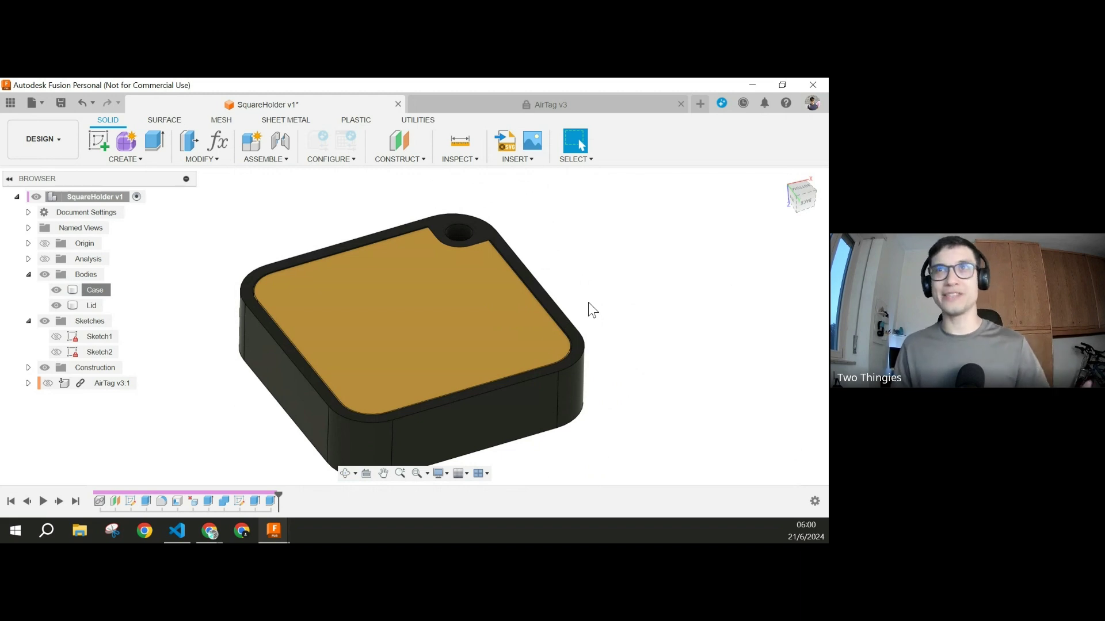
shift+middle_drag(588, 302, 548, 267)
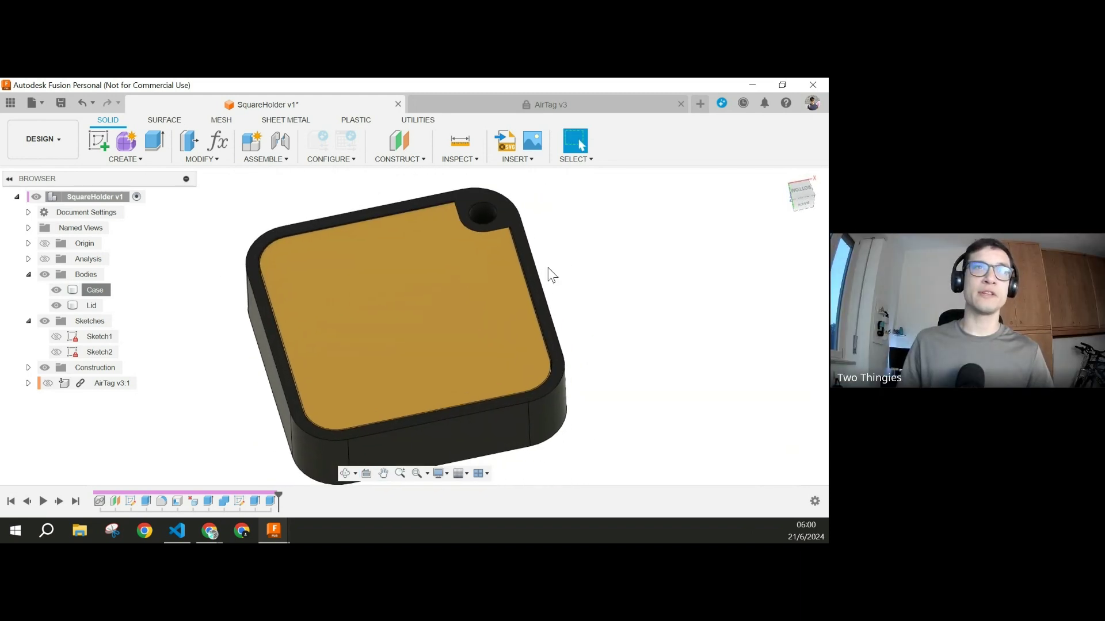
Step: Show the AirTag component and turn on the section analysis to expose the holder's interior
click(48, 383)
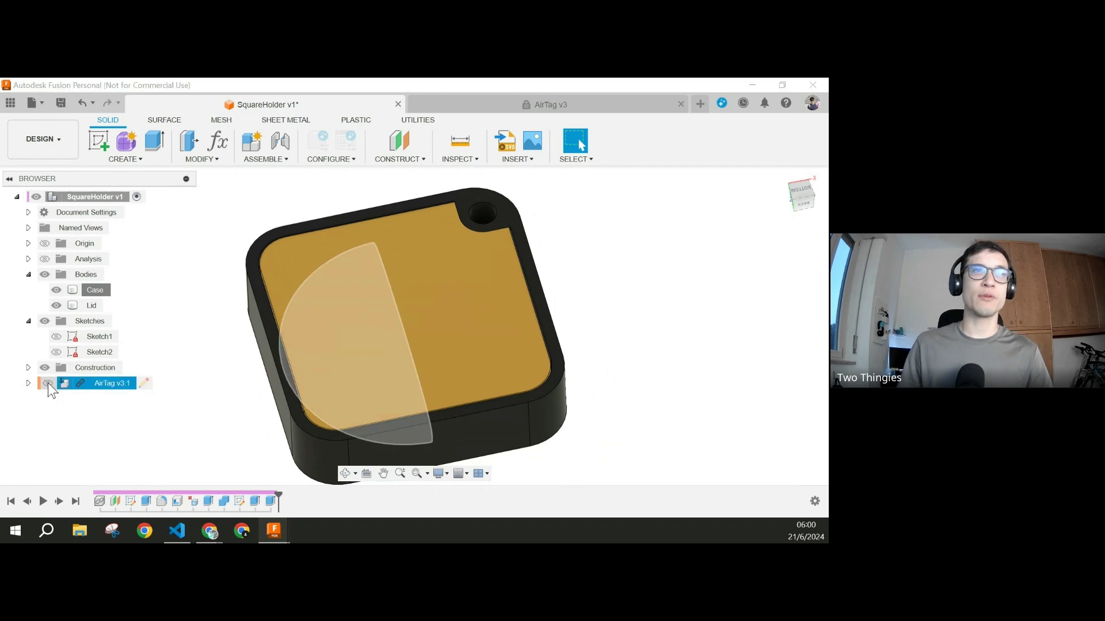
click(44, 259)
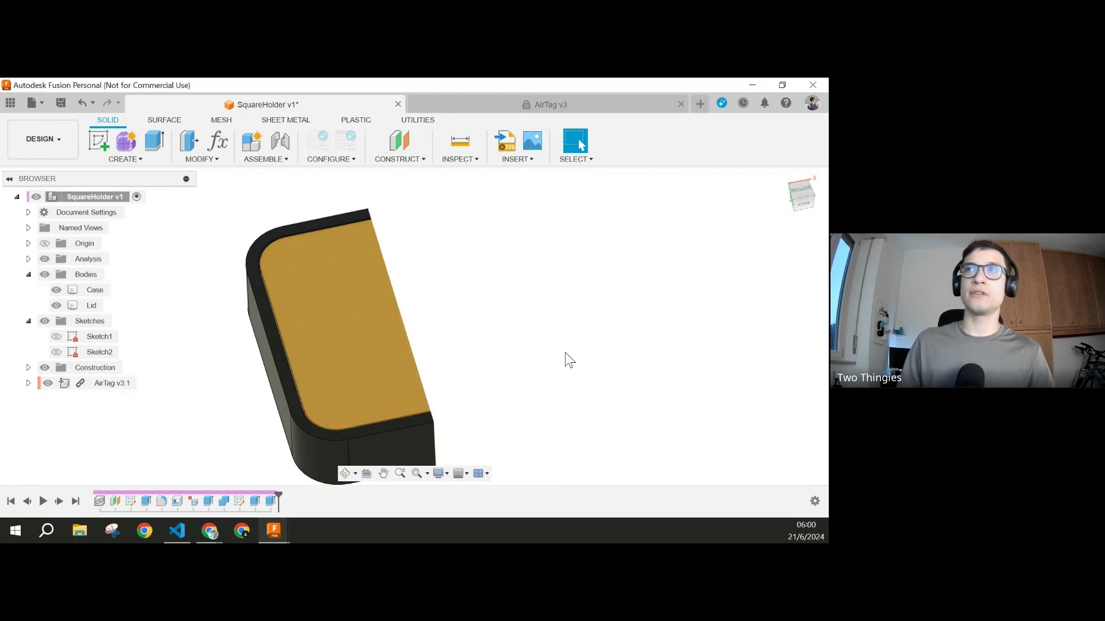
shift+middle_drag(564, 360, 510, 389)
scroll(446, 364, up, 10)
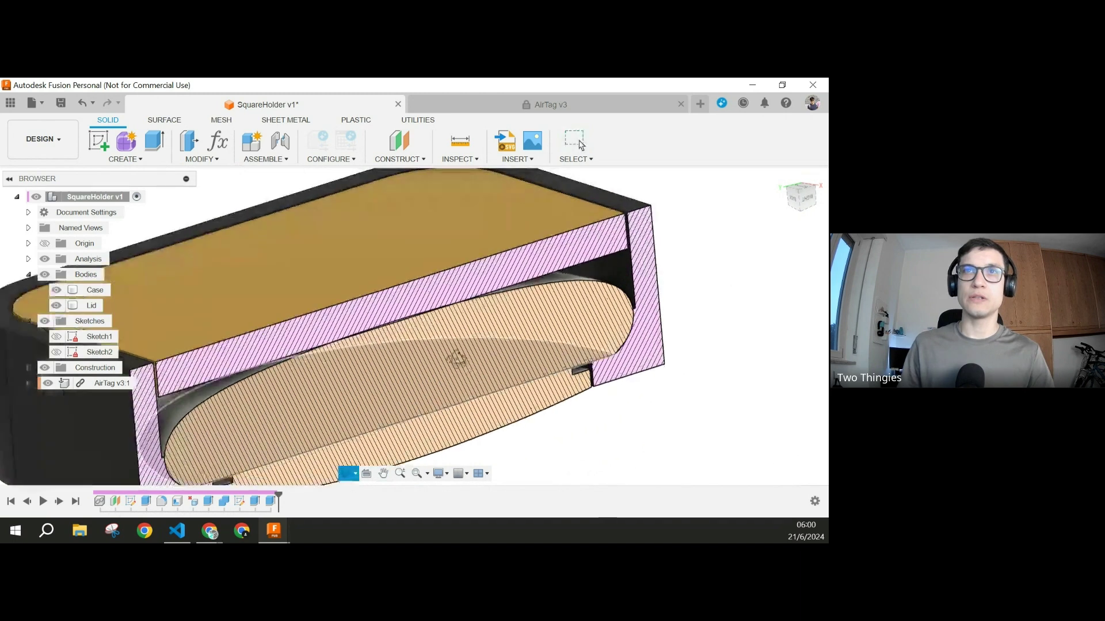
Step: Examine in the section view how the AirTag fits against the lid's underside and the case walls
scroll(651, 326, up, 5)
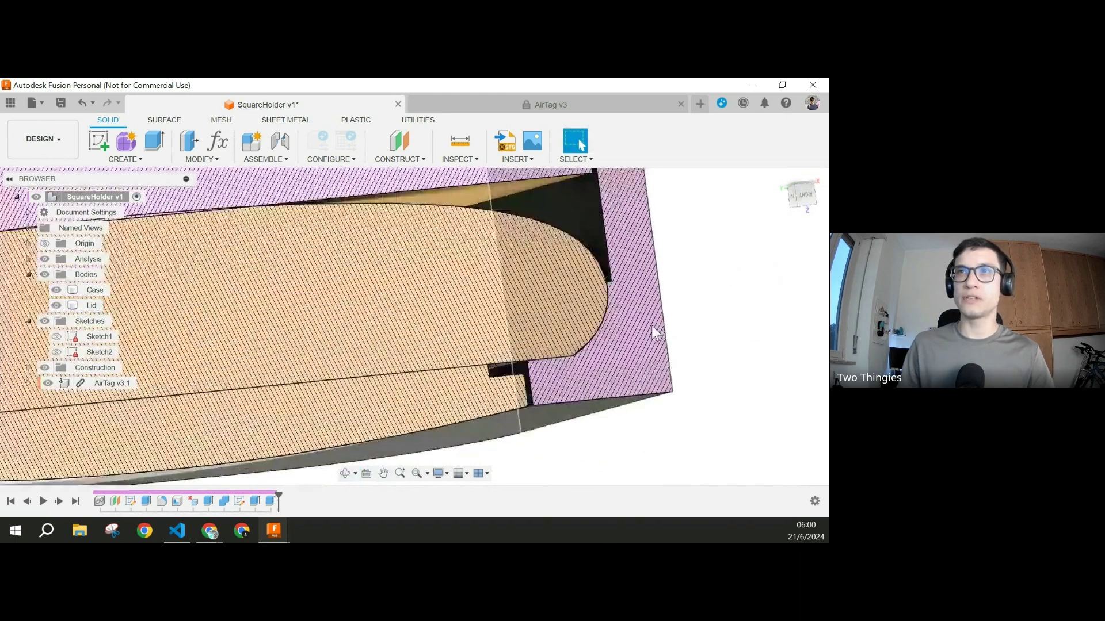
scroll(458, 311, down, 4)
middle_drag(508, 279, 618, 315)
scroll(544, 340, up, 6)
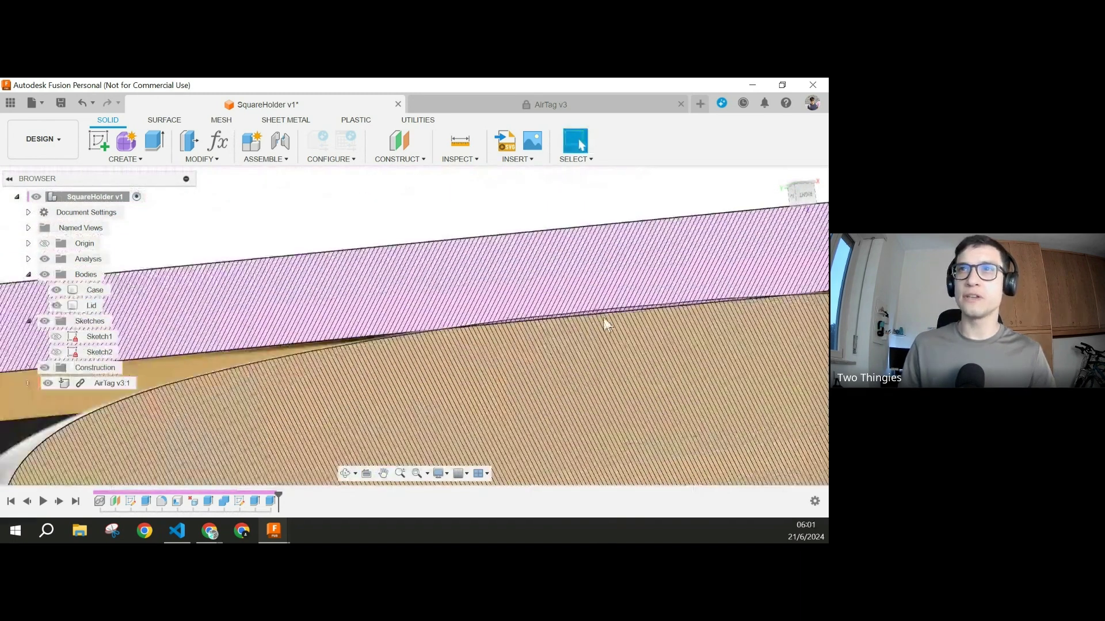
scroll(591, 353, down, 3)
scroll(591, 353, down, 3)
middle_drag(593, 352, 587, 301)
shift+middle_drag(585, 316, 472, 298)
scroll(589, 357, up, 4)
scroll(599, 364, down, 4)
scroll(598, 358, down, 3)
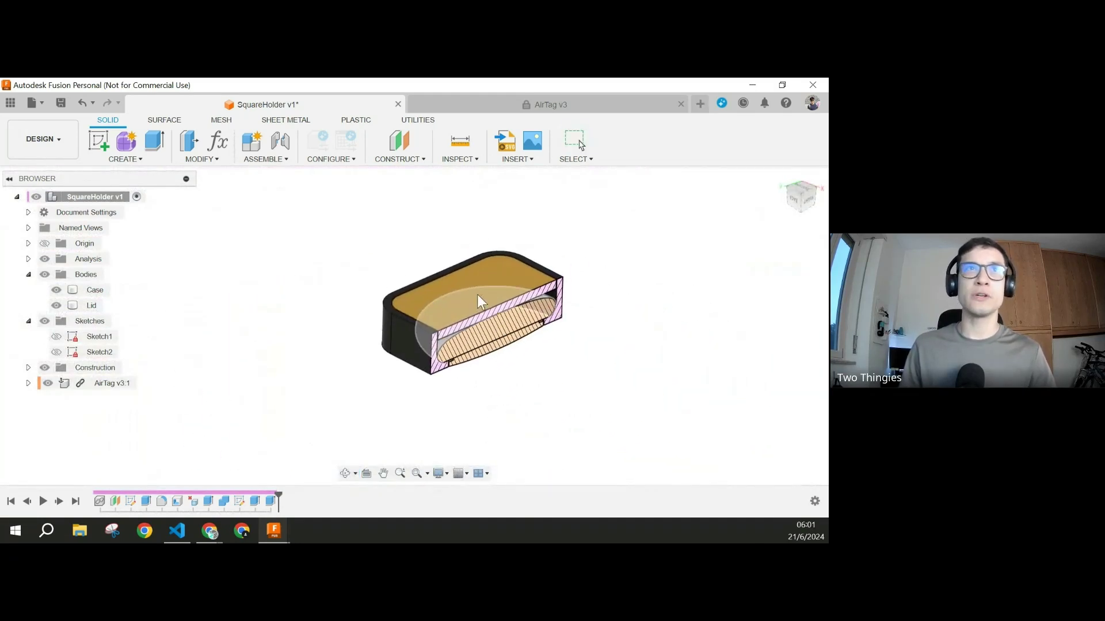
Step: Hide Section1 and create a second section analysis from the case's flat side face, offset inward to cut through the AirTag
click(28, 259)
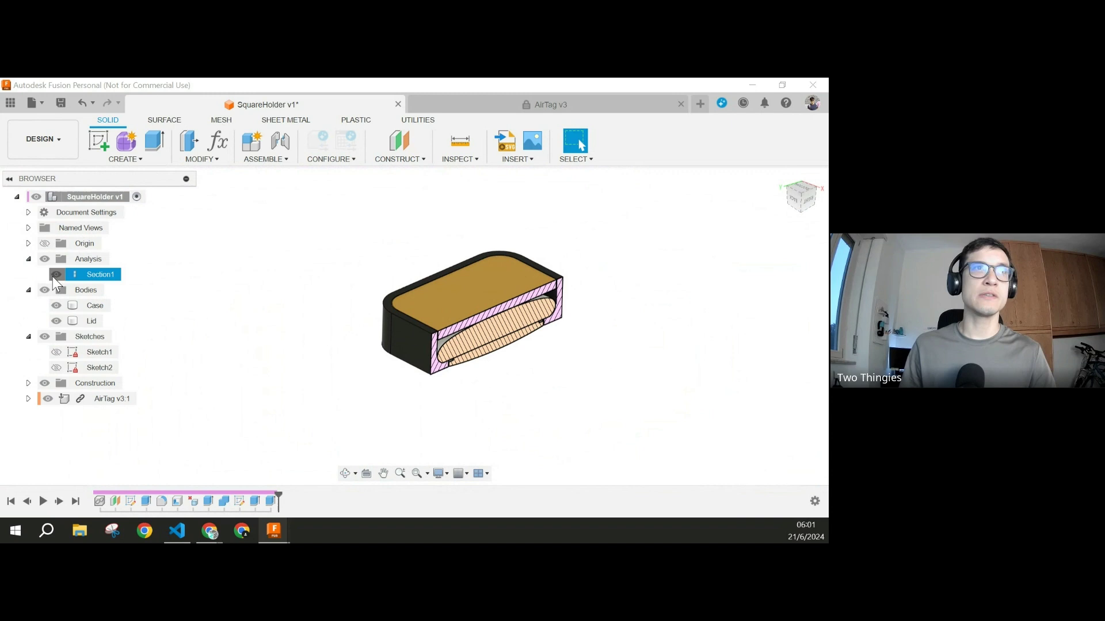
click(56, 274)
click(463, 159)
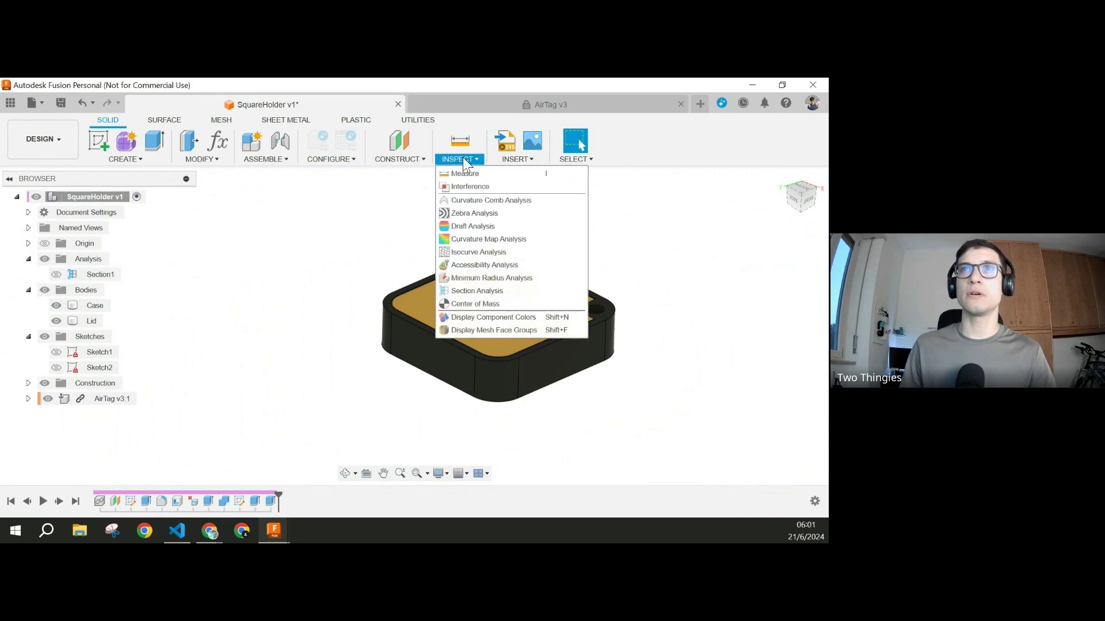
click(477, 291)
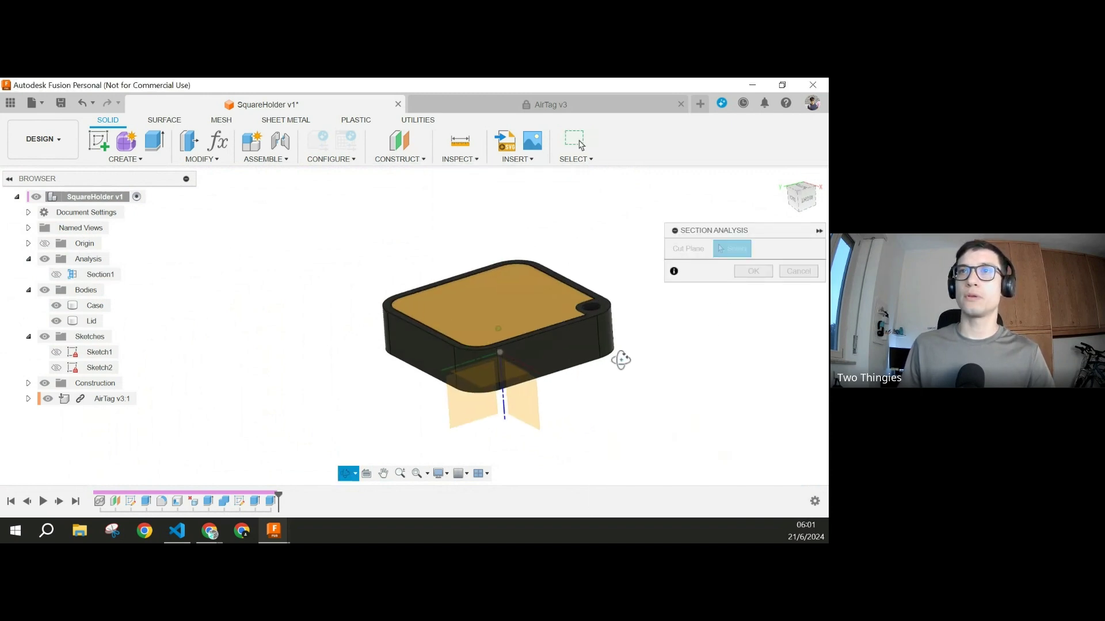
click(439, 371)
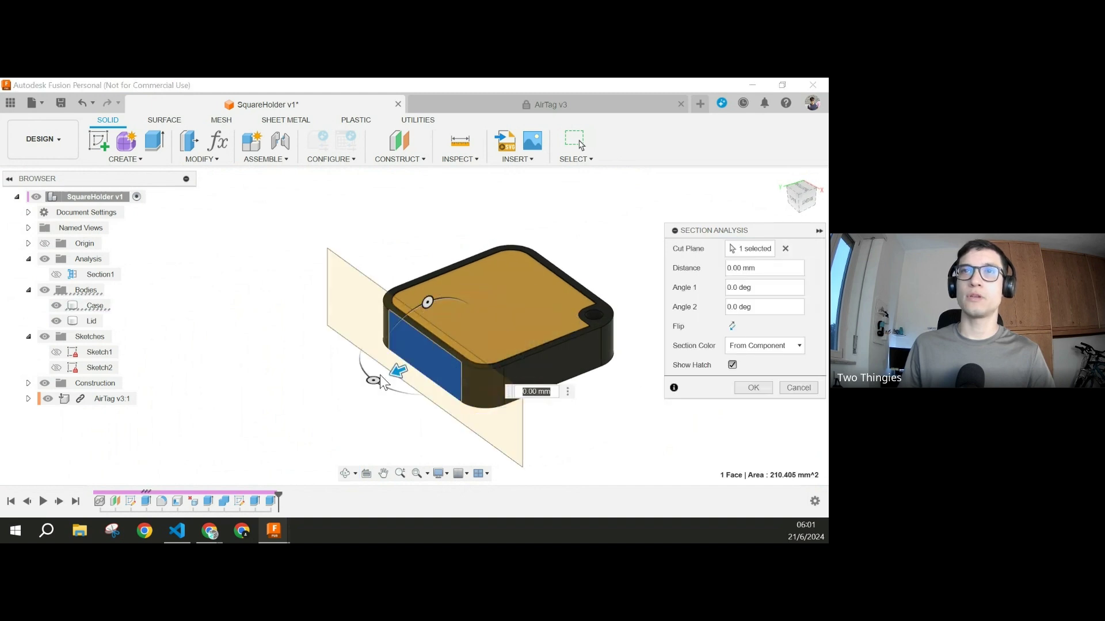
mouse_move(392, 370)
mouse_down()
mouse_move(380, 374)
mouse_move(521, 344)
mouse_up()
click(753, 388)
Step: Examine the AirTag's seat, the lid and the solid corner of the case in the new section
scroll(543, 337, up, 5)
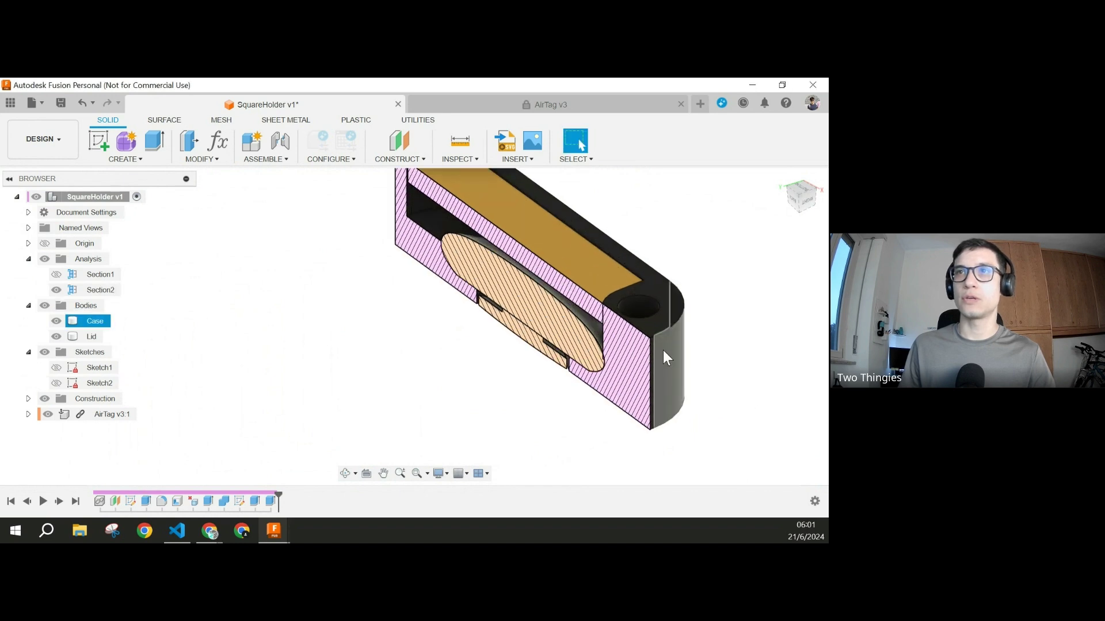
scroll(631, 420, up, 2)
mouse_move(440, 330)
middle_down()
mouse_move(399, 342)
mouse_move(168, 337)
middle_up()
mouse_move(582, 385)
shift+middle_down()
mouse_move(656, 353)
mouse_move(633, 421)
mouse_move(656, 284)
mouse_move(565, 377)
mouse_move(619, 318)
mouse_move(581, 354)
mouse_move(620, 352)
mouse_move(574, 353)
mouse_move(564, 370)
shift+middle_up()
scroll(651, 342, down, 5)
key(Escape)
scroll(556, 376, up, 2)
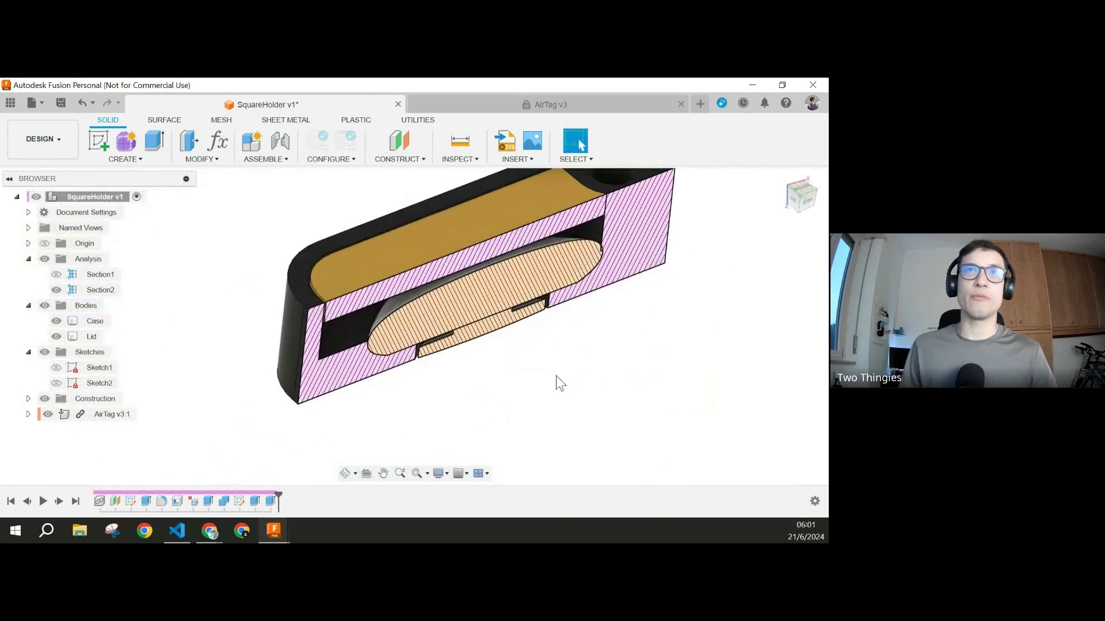
Step: Hide Section2 and use Combine to cut AirTag_Body out of the Lid, keeping the tool body
click(56, 290)
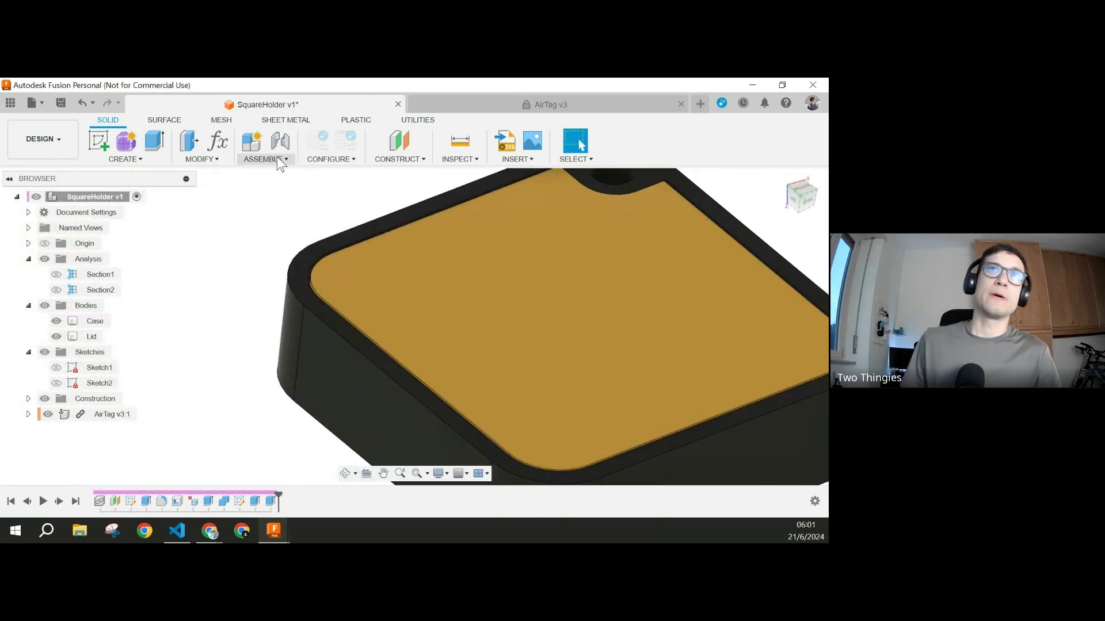
click(216, 158)
click(211, 253)
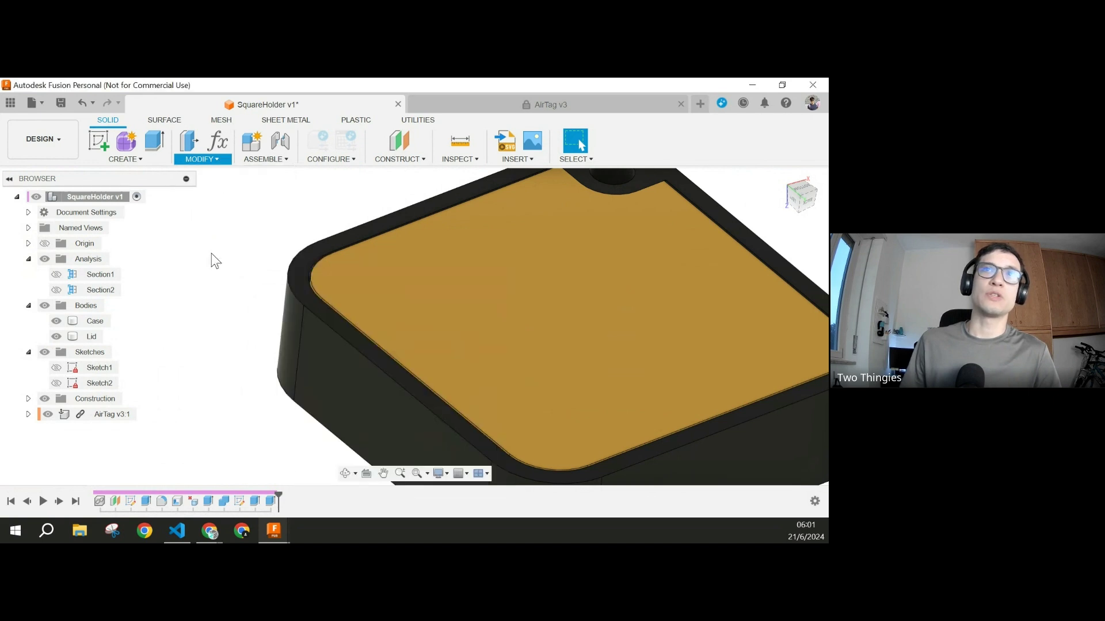
middle_drag(544, 244, 382, 261)
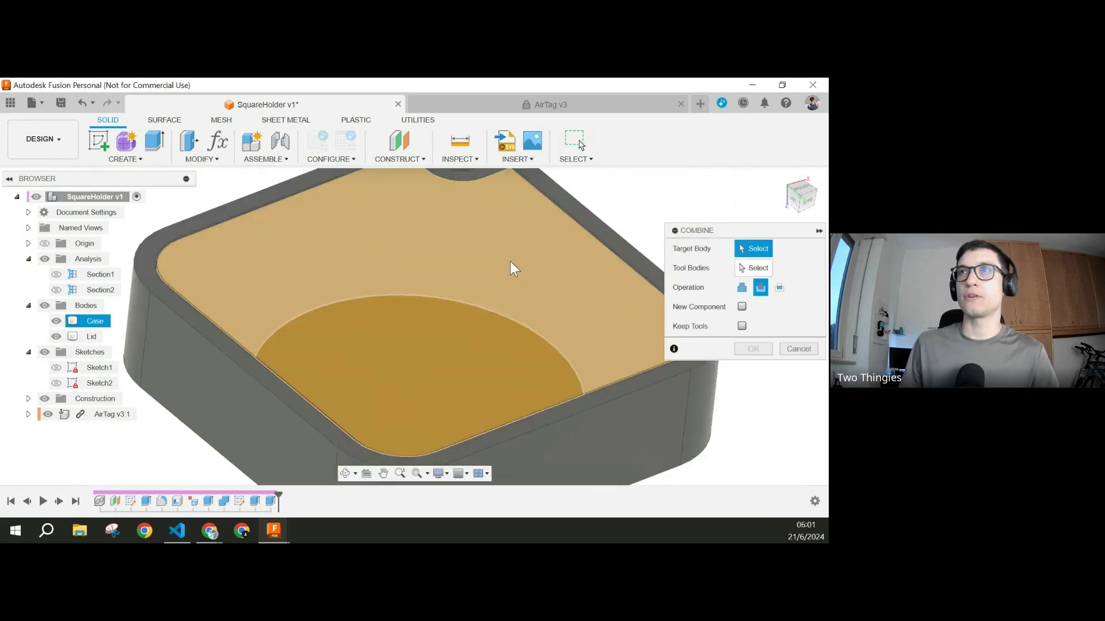
click(541, 244)
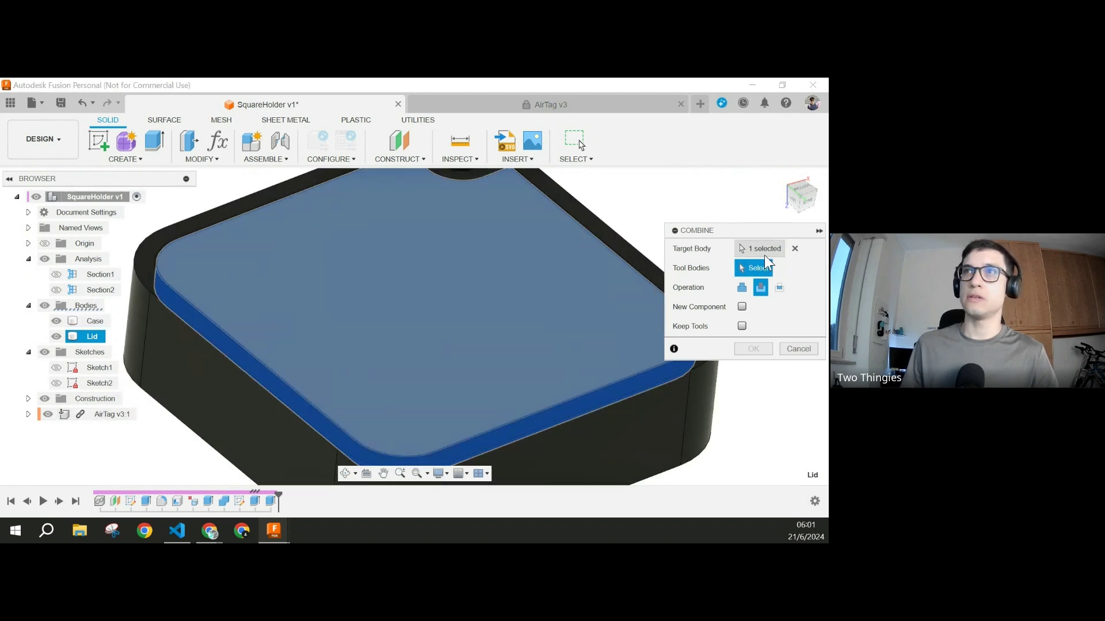
click(28, 414)
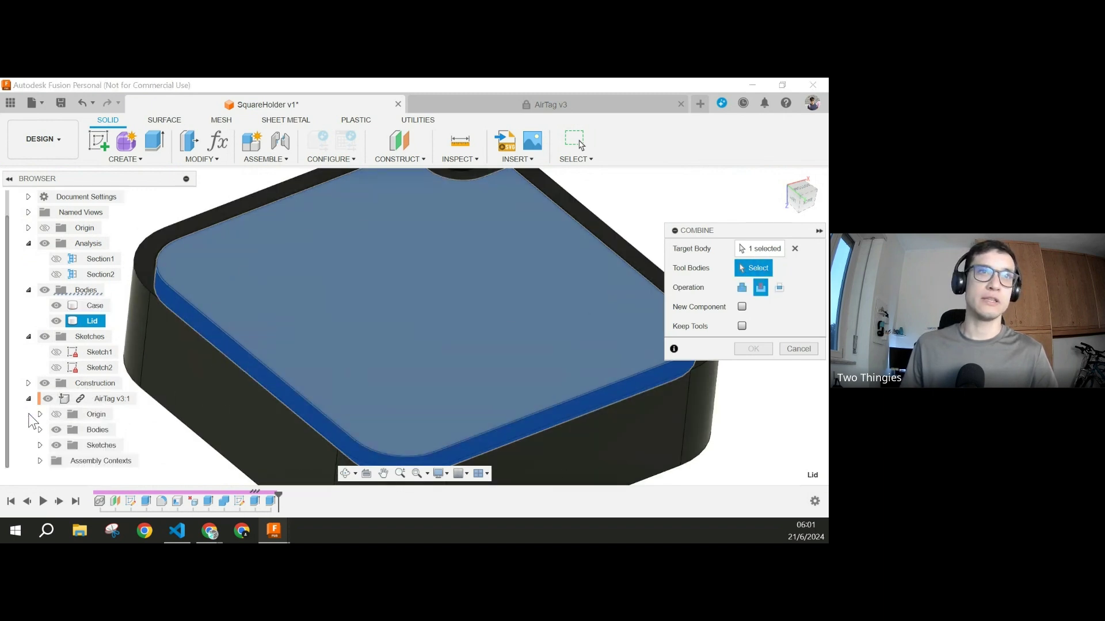
click(39, 430)
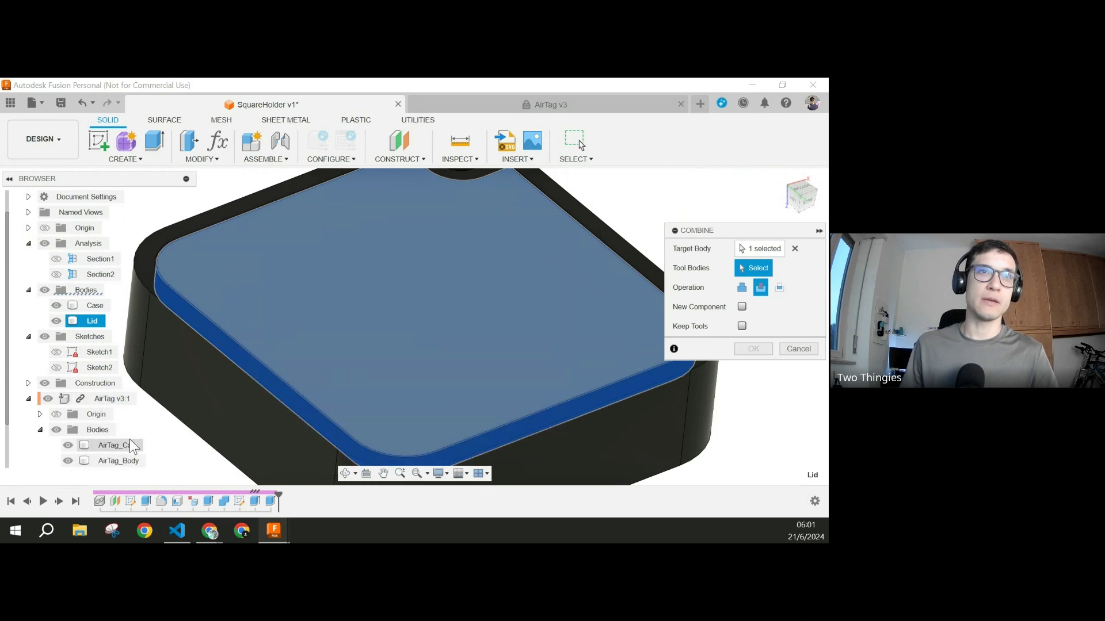
click(120, 460)
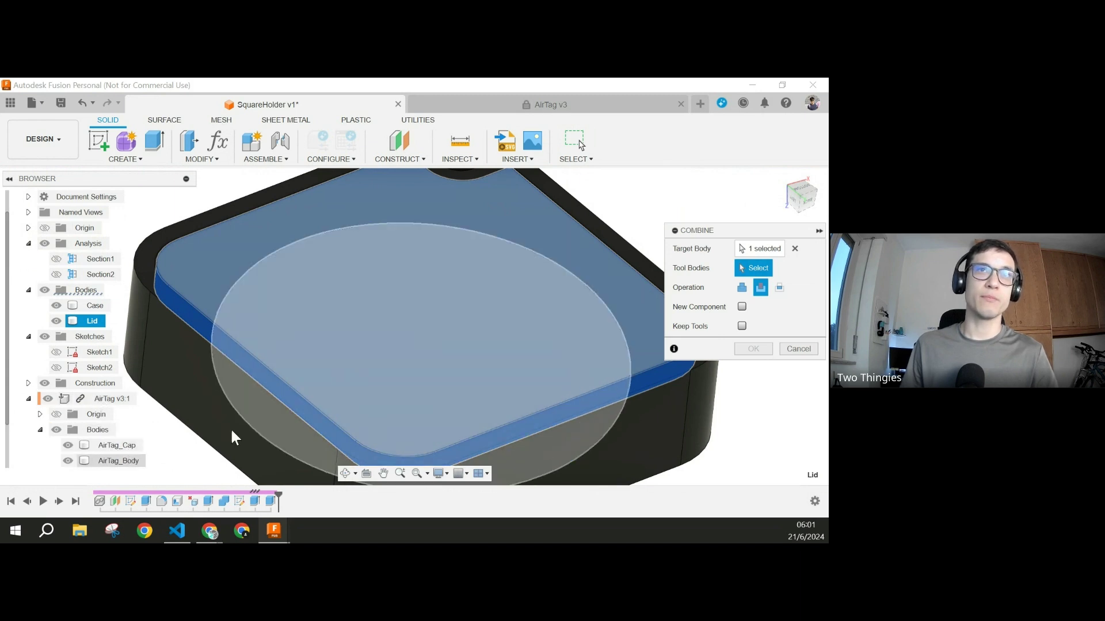
shift+middle_drag(230, 427, 398, 280)
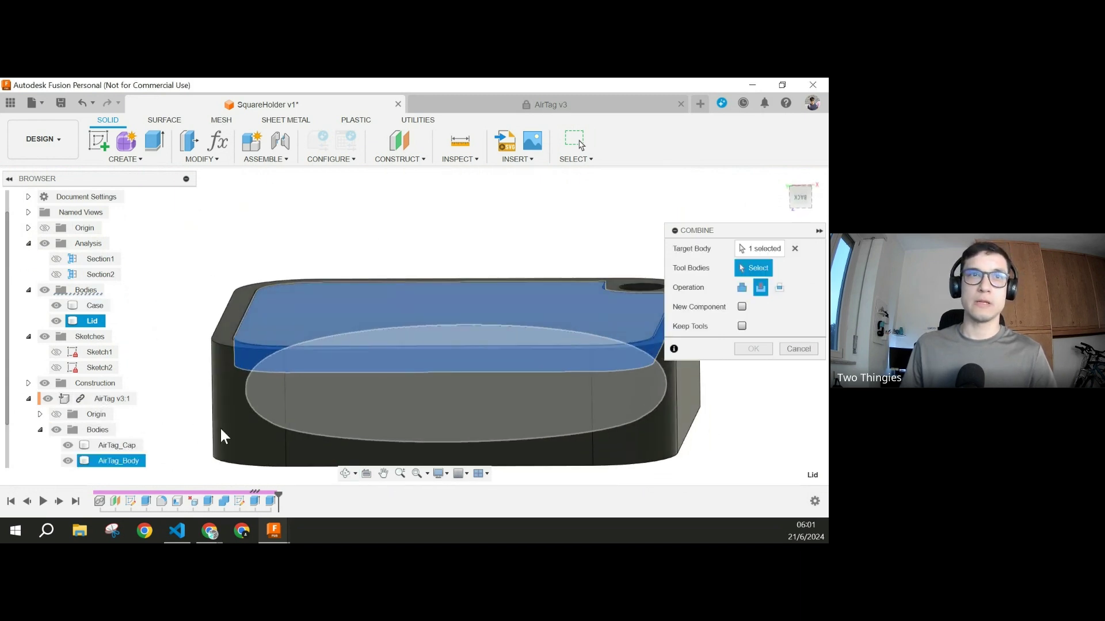
click(131, 461)
shift+middle_drag(535, 353, 537, 353)
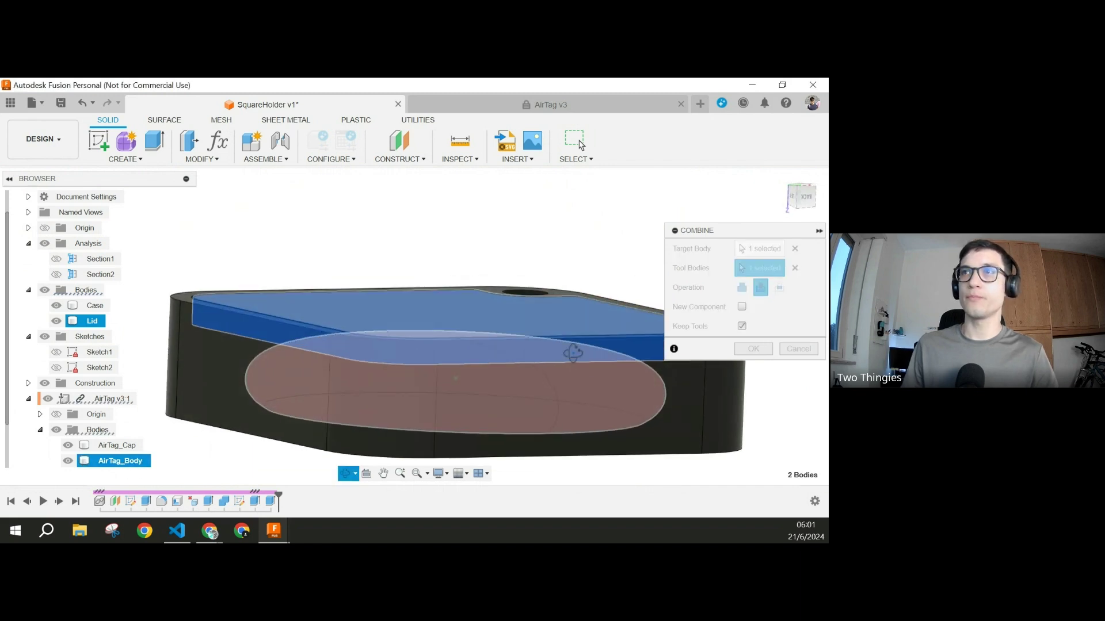
click(754, 350)
shift+middle_drag(473, 362, 455, 396)
click(209, 160)
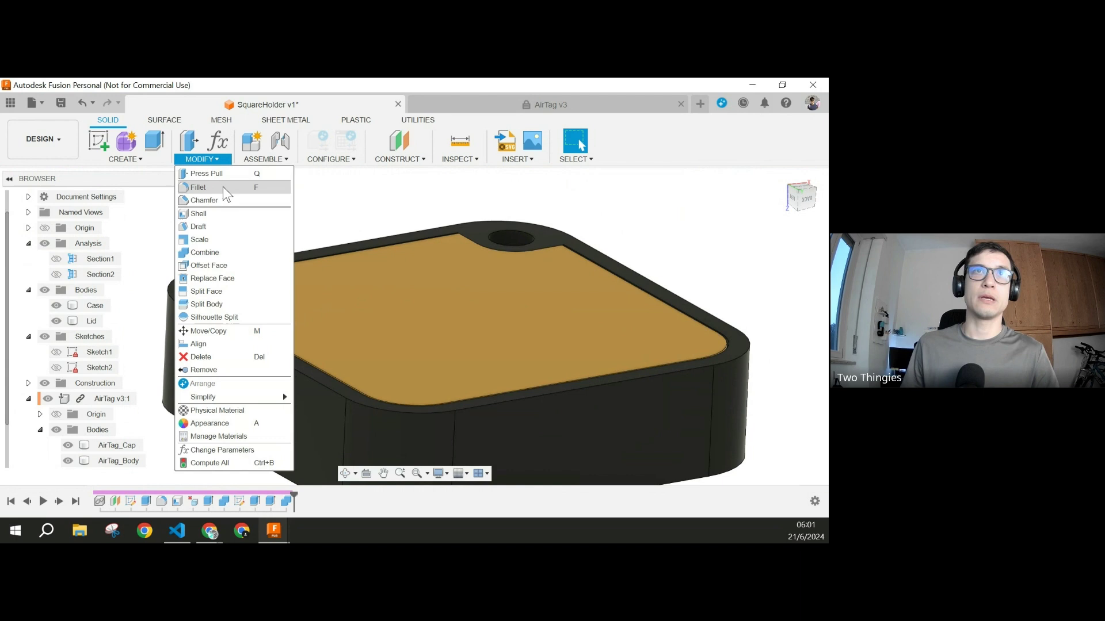
click(215, 252)
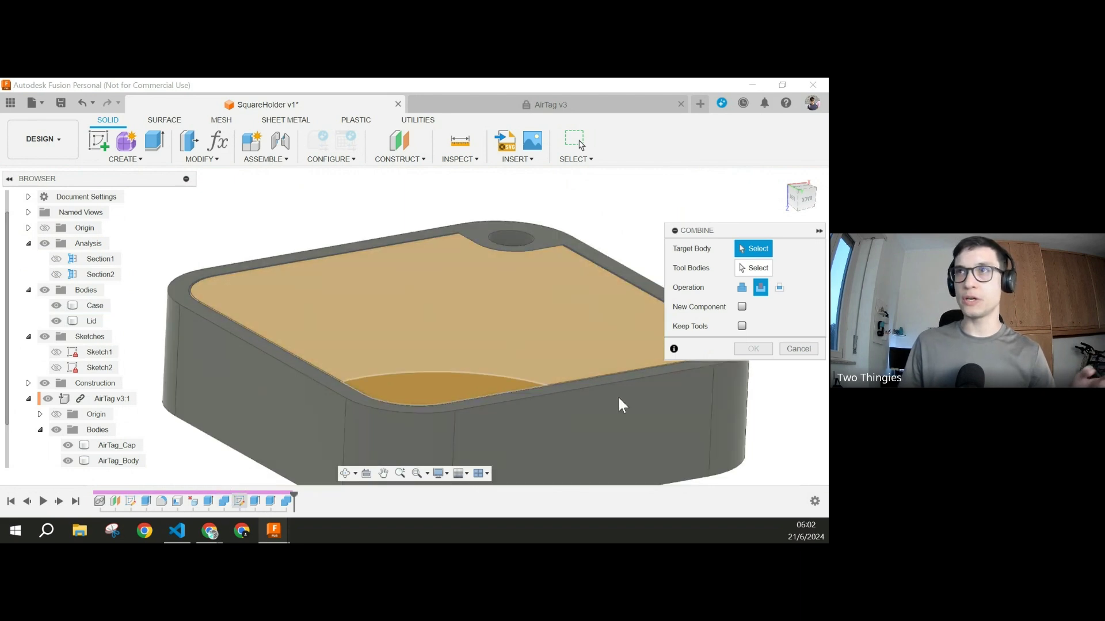
click(807, 348)
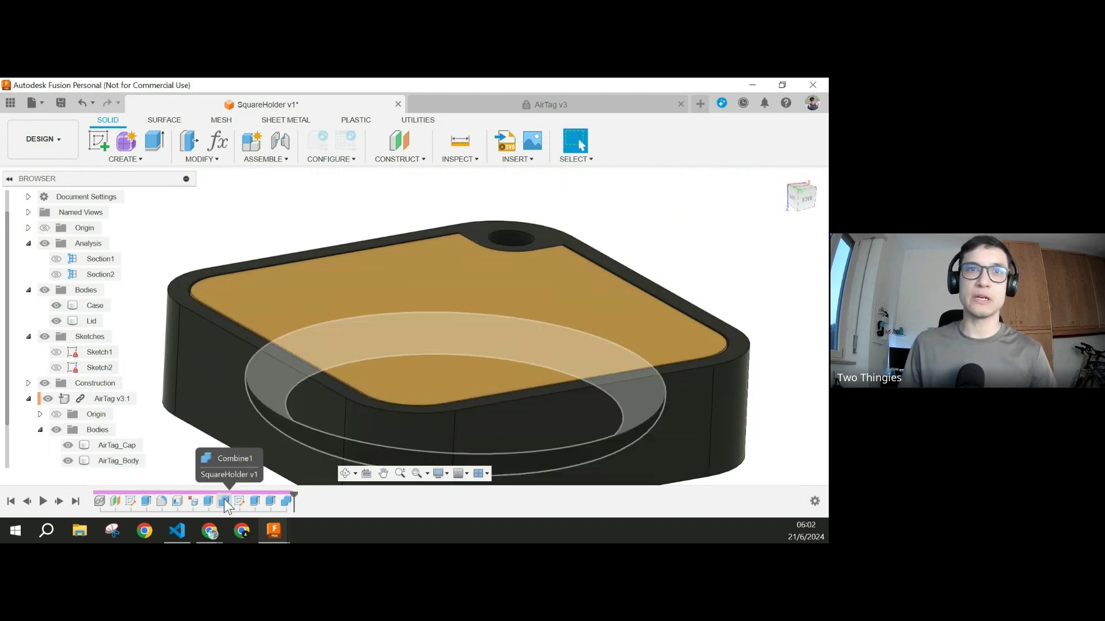
Step: Move the Combine1 feature to the end of the design history, after the lid's combine cut
click(224, 501)
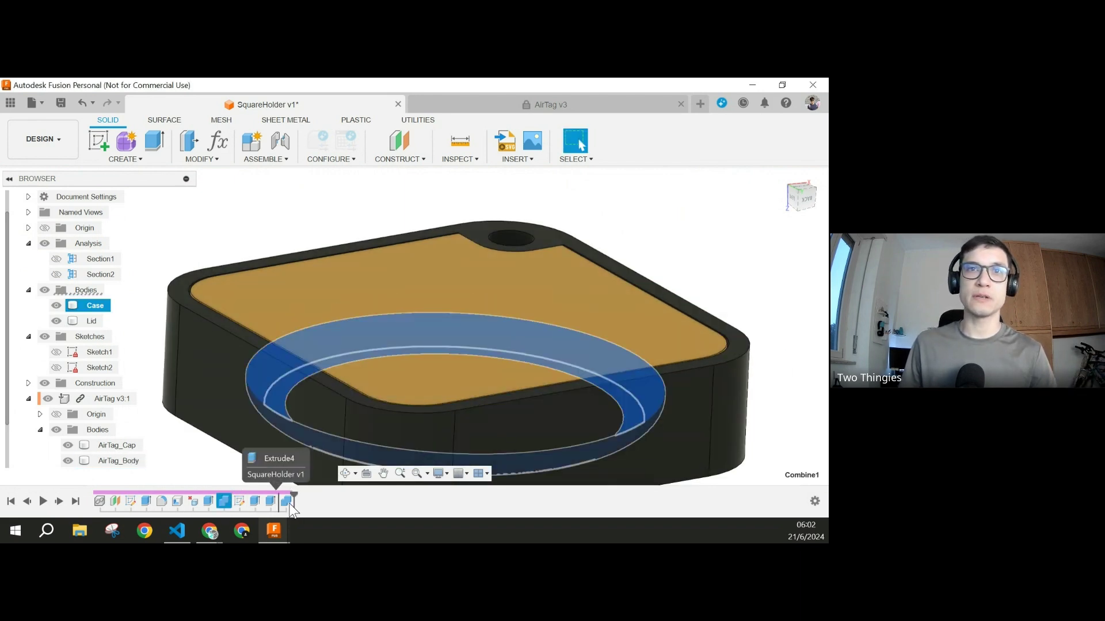
click(294, 502)
click(285, 505)
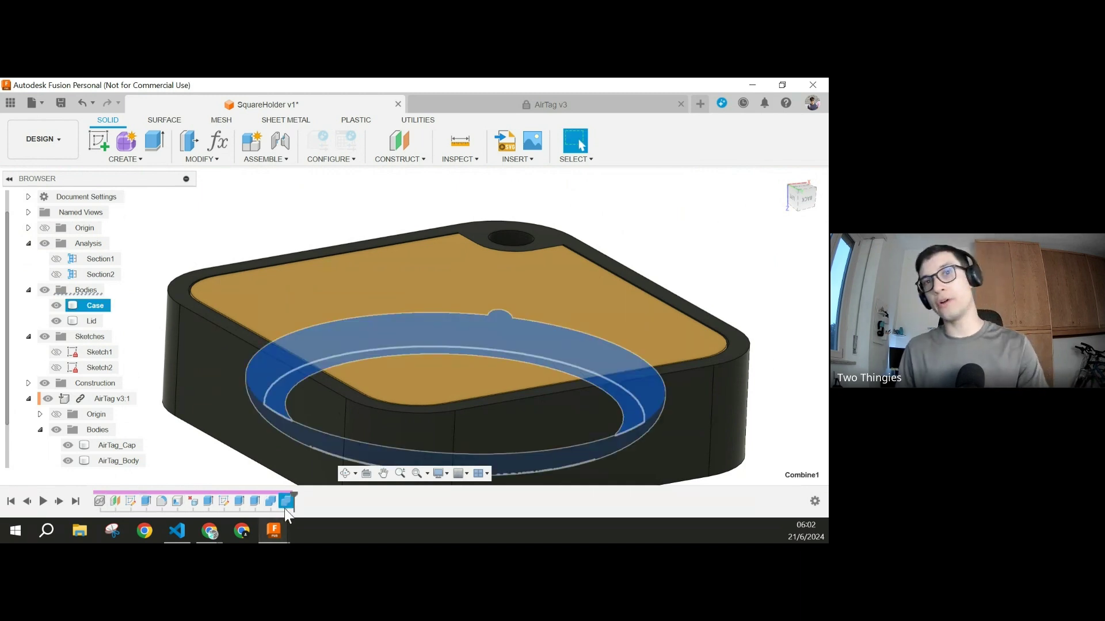
Step: Open the Combine1 feature to check its target body, tool body and cut operation
right_click(285, 503)
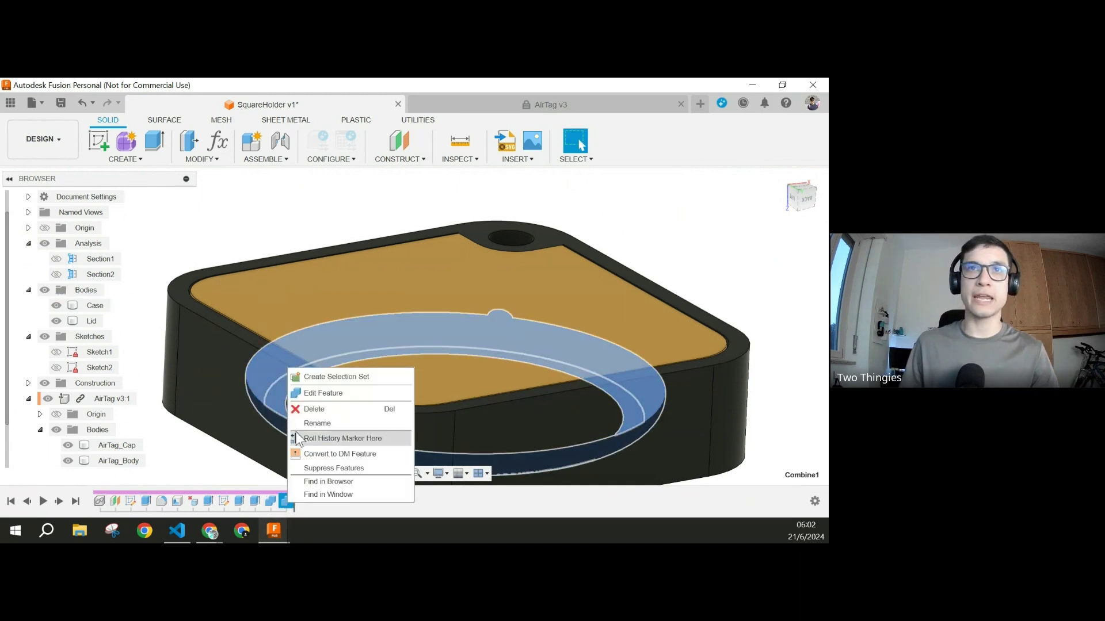
click(322, 393)
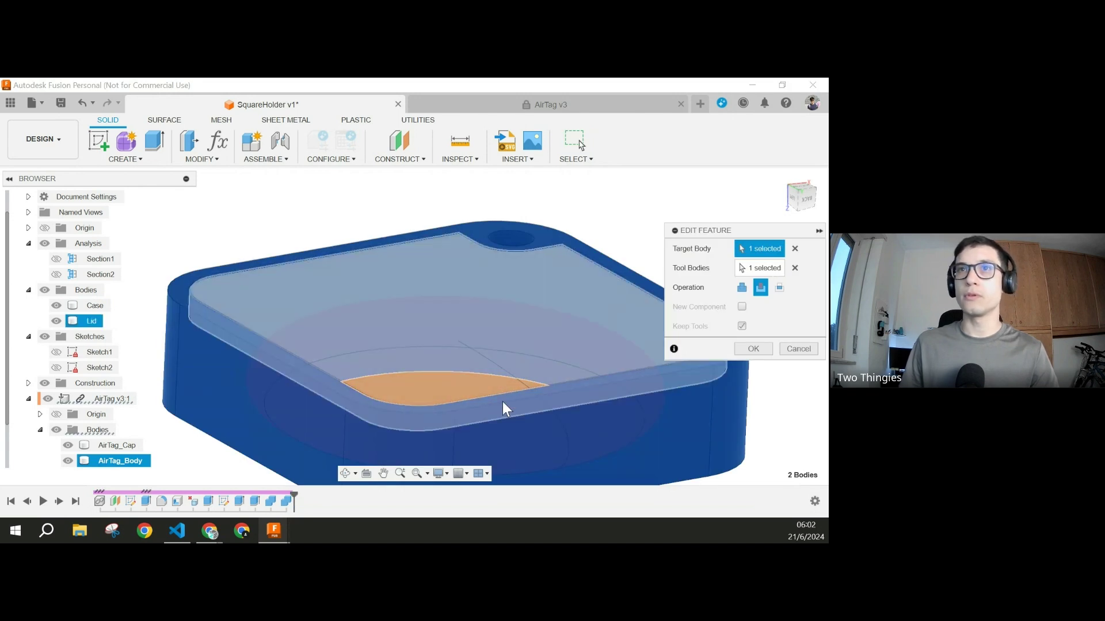
scroll(530, 389, down, 3)
mouse_move(558, 402)
shift+middle_down()
mouse_move(483, 416)
mouse_move(539, 397)
shift+middle_up()
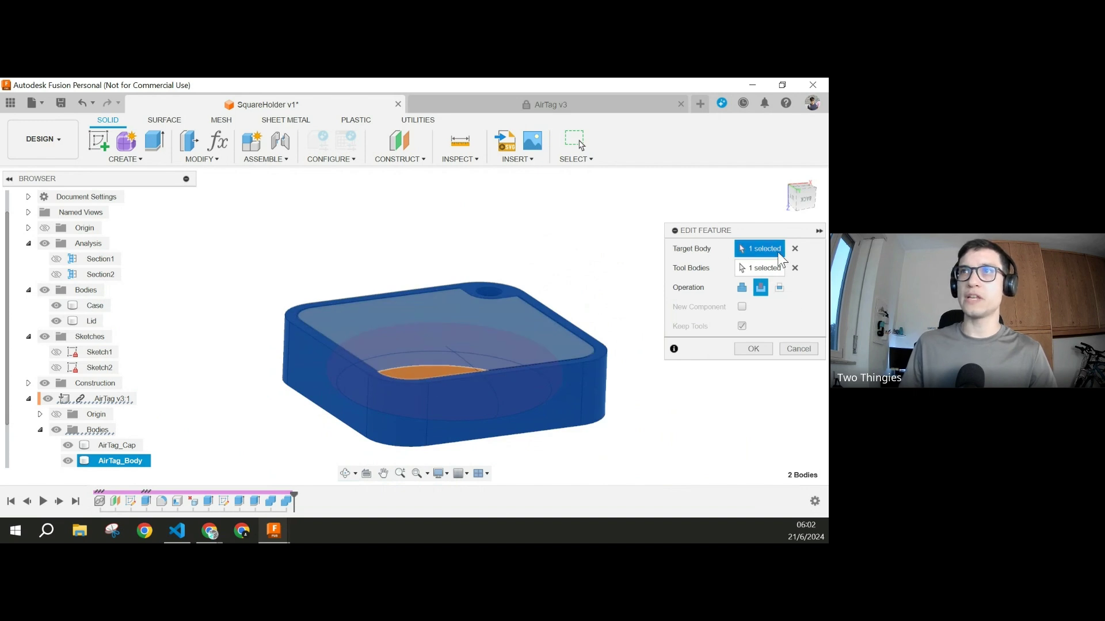
click(753, 349)
Step: Turn on Section2 to examine how the AirTag is cut into the solid corner of the case, then hide the section
mouse_move(684, 343)
shift+middle_down()
mouse_move(615, 331)
mouse_move(620, 348)
mouse_move(615, 334)
mouse_move(516, 353)
shift+middle_up()
click(56, 275)
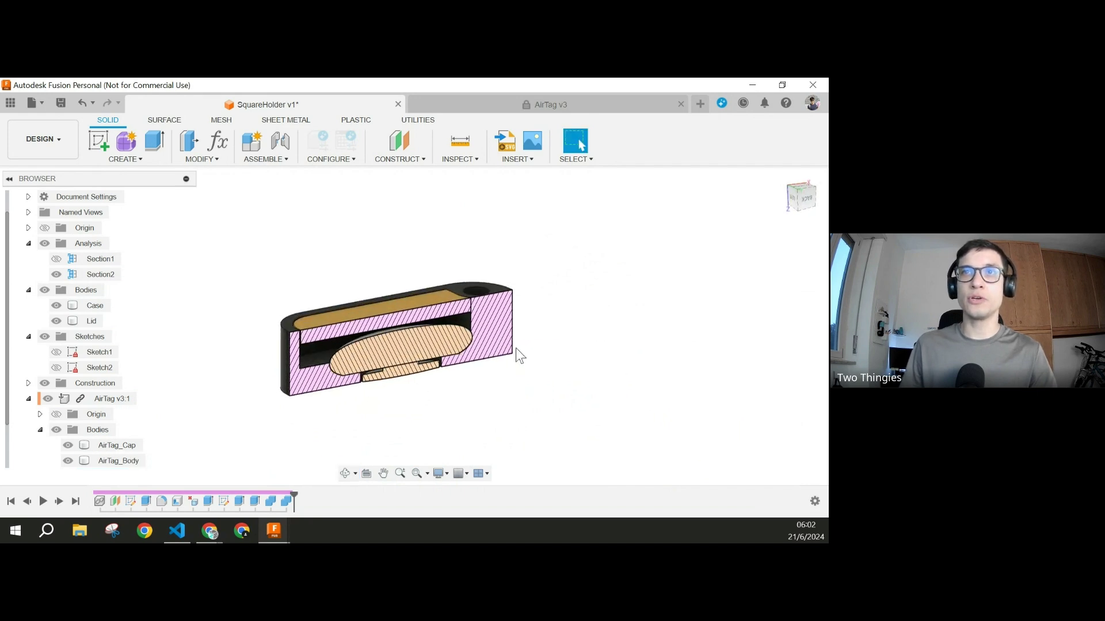
scroll(484, 313, up, 8)
shift+middle_drag(473, 431, 322, 291)
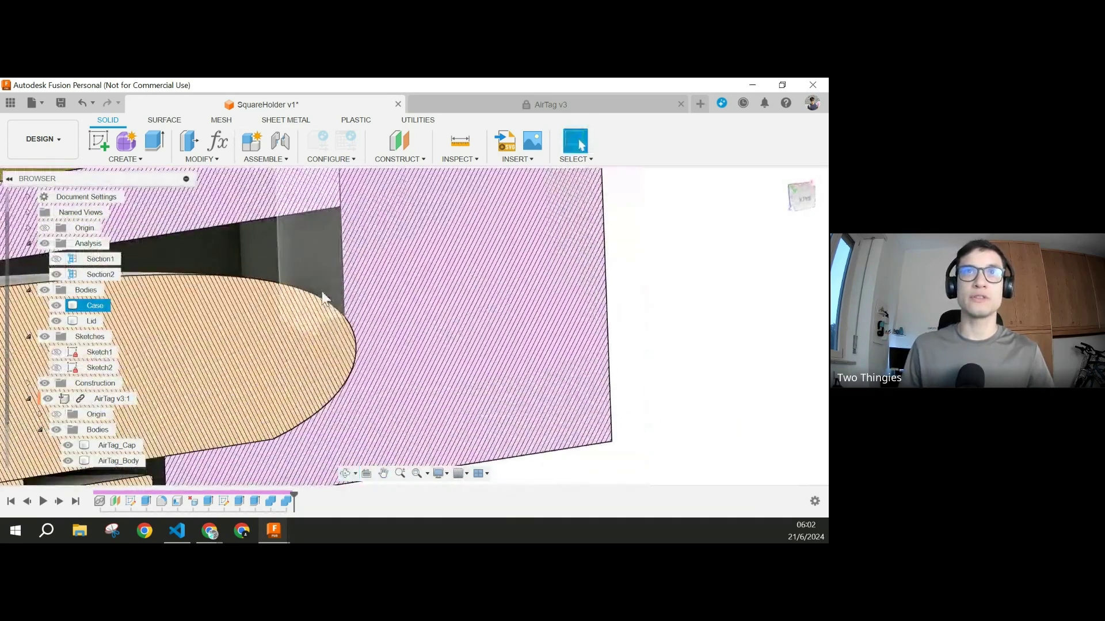
click(348, 330)
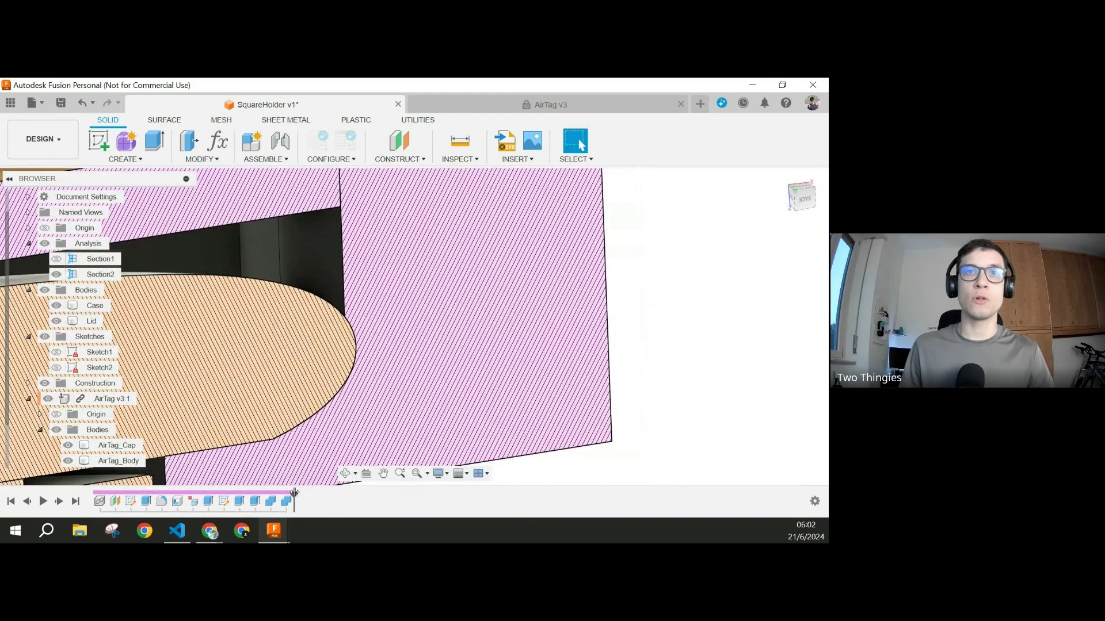
mouse_move(294, 492)
mouse_down()
mouse_move(279, 493)
mouse_move(294, 494)
mouse_up()
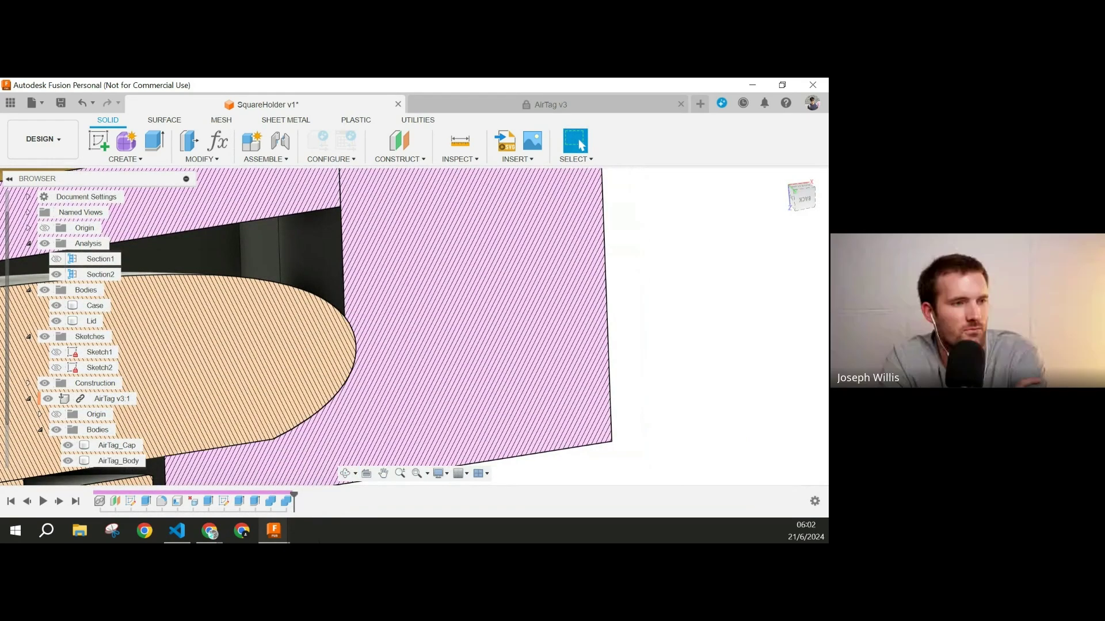
scroll(375, 310, down, 4)
shift+middle_drag(385, 303, 458, 337)
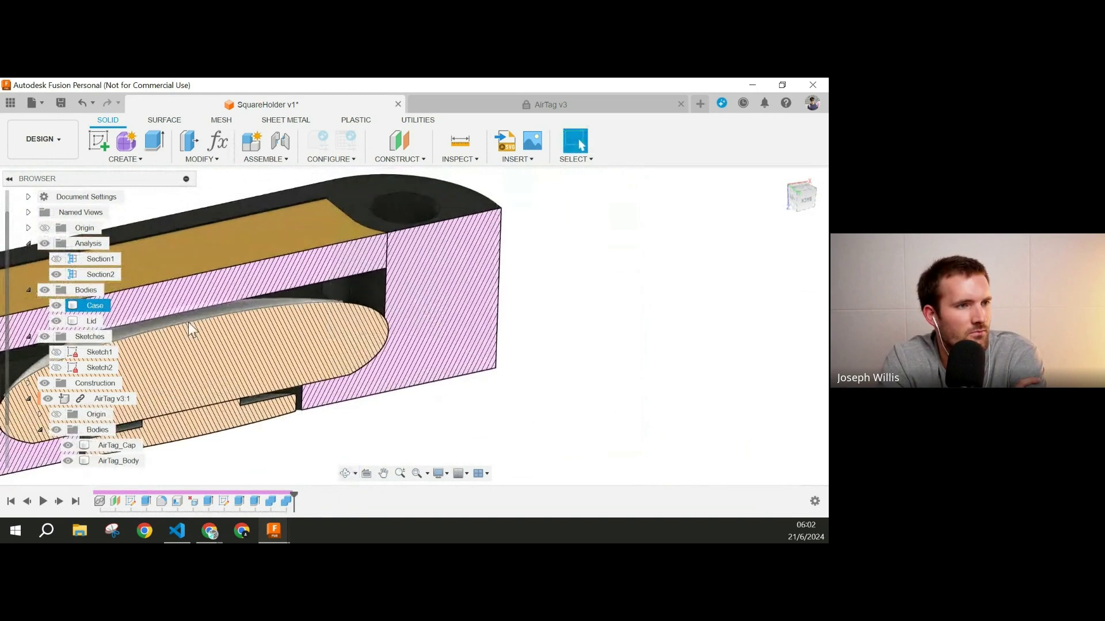
scroll(541, 344, down, 5)
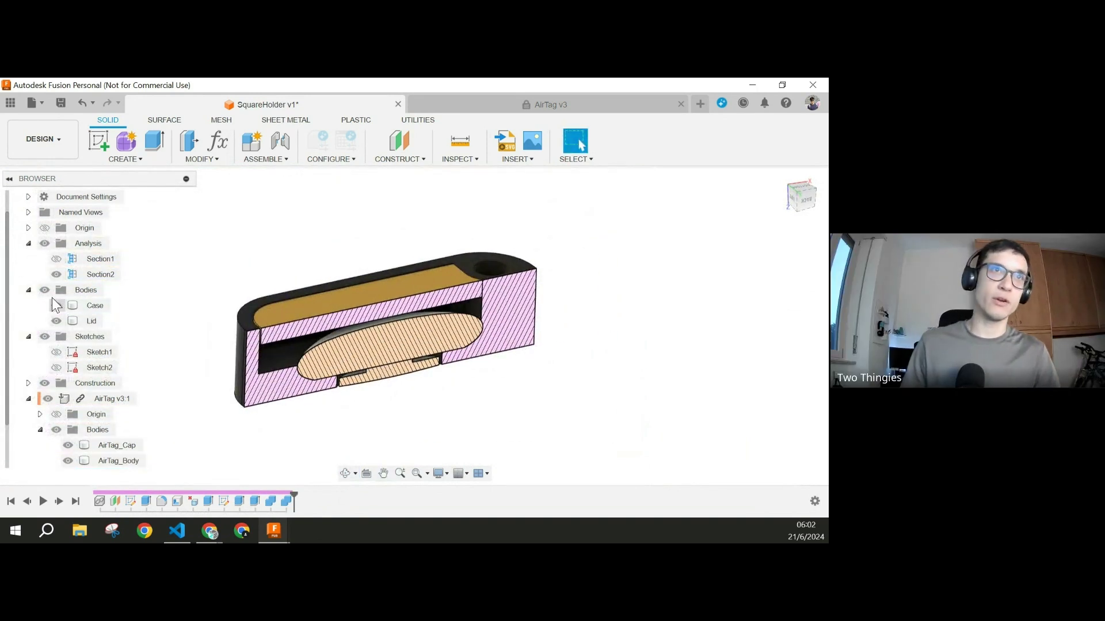
click(56, 274)
Step: Extrude the floor face of the corner hole as a cut with extent All through the case
click(564, 343)
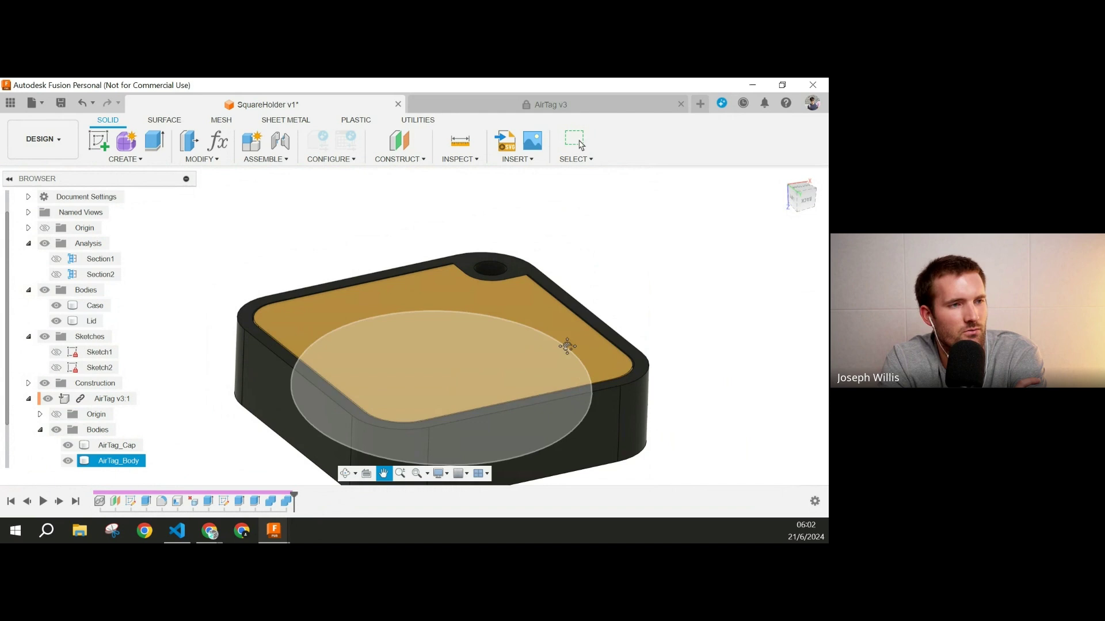
shift+middle_drag(564, 343, 601, 381)
scroll(602, 387, up, 5)
click(580, 365)
key(e)
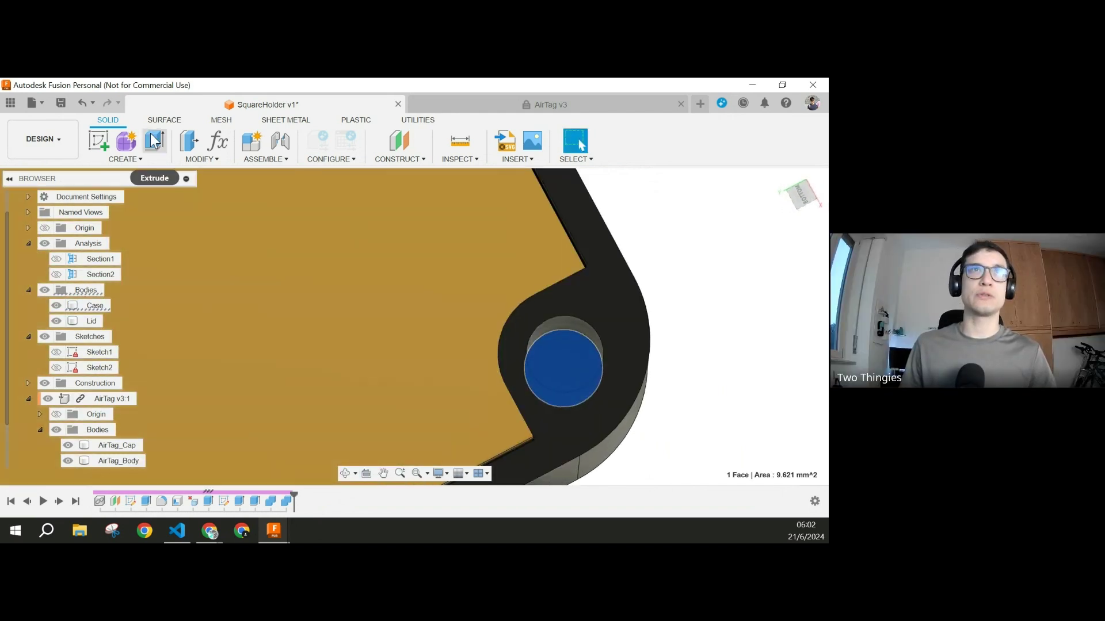
shift+middle_drag(566, 430, 500, 301)
drag(515, 324, 518, 473)
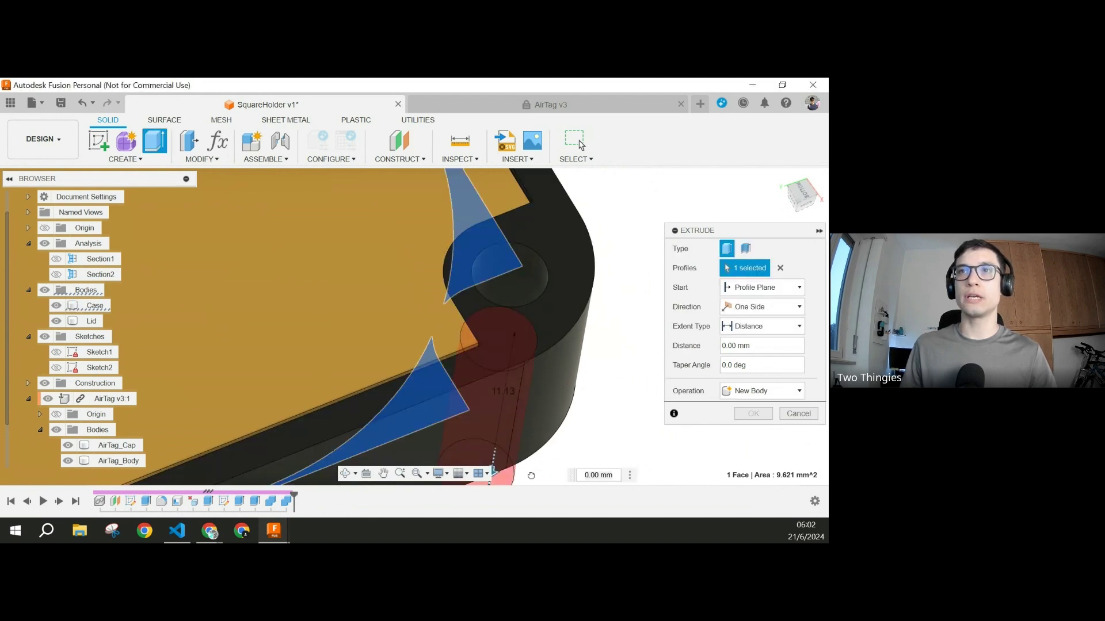
click(747, 327)
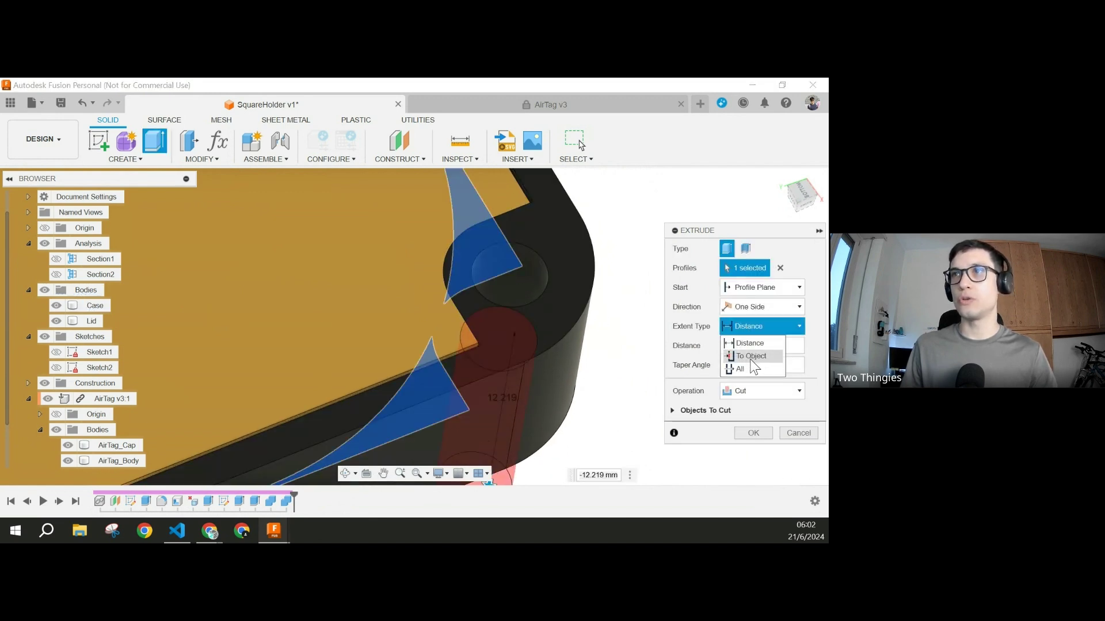
click(748, 364)
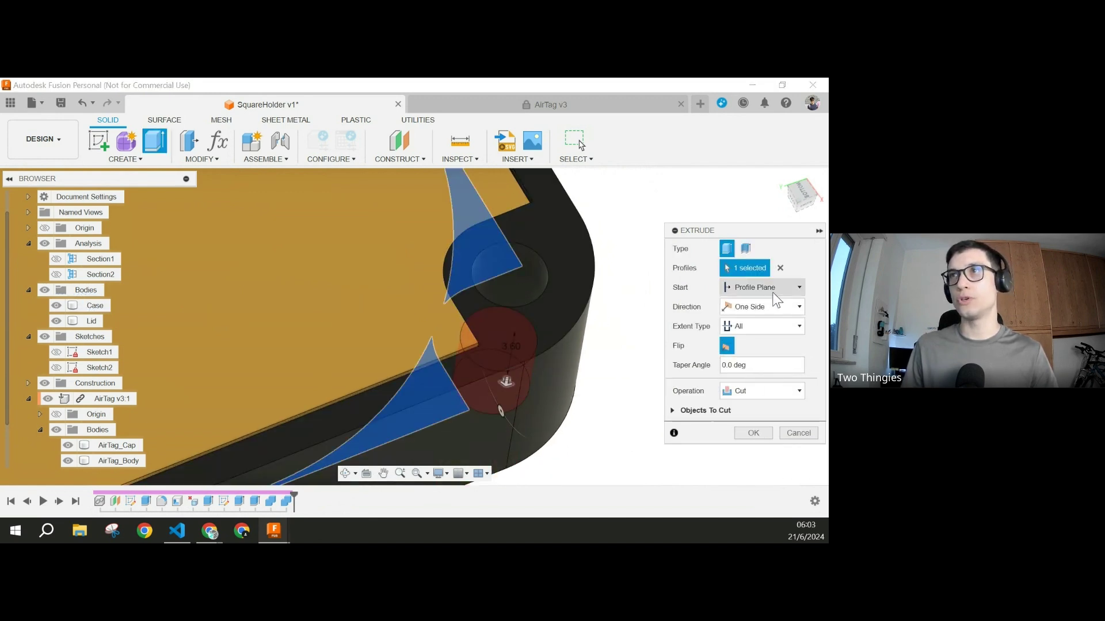
shift+middle_drag(443, 443, 401, 341)
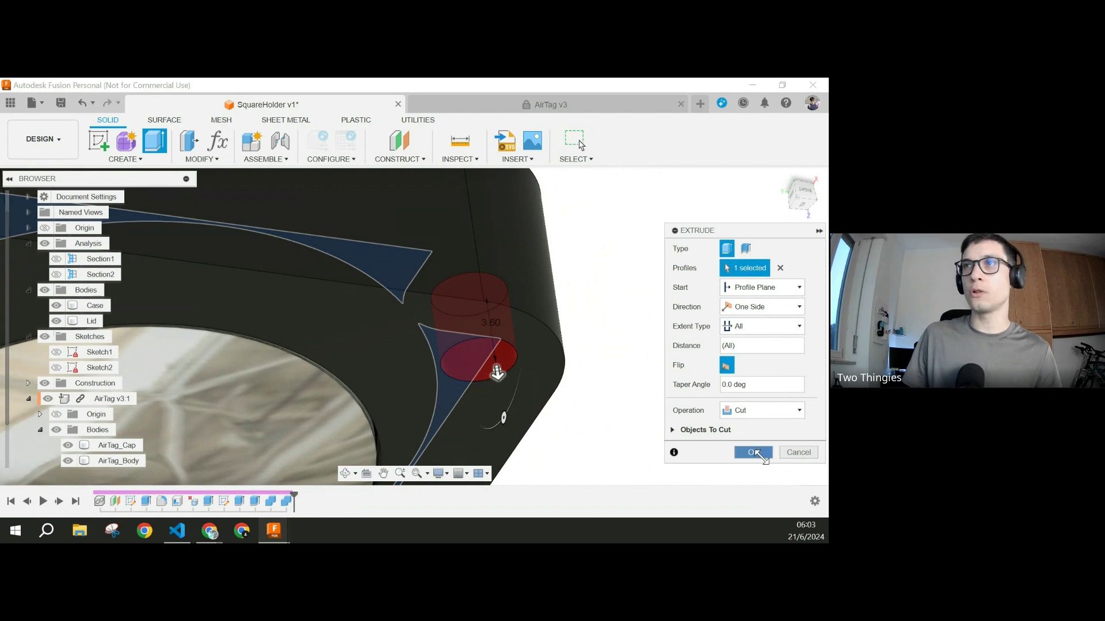
click(759, 454)
Step: Examine the corner hole and the closed holder from above and from the sides
scroll(505, 340, down, 7)
shift+middle_drag(502, 331, 543, 407)
click(469, 363)
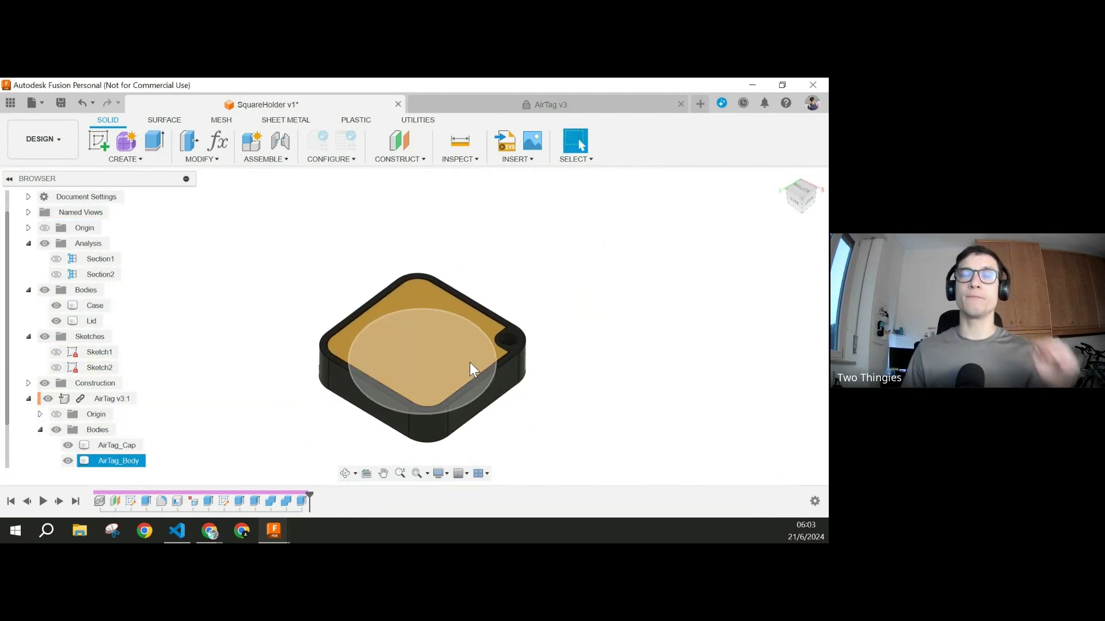
key(Escape)
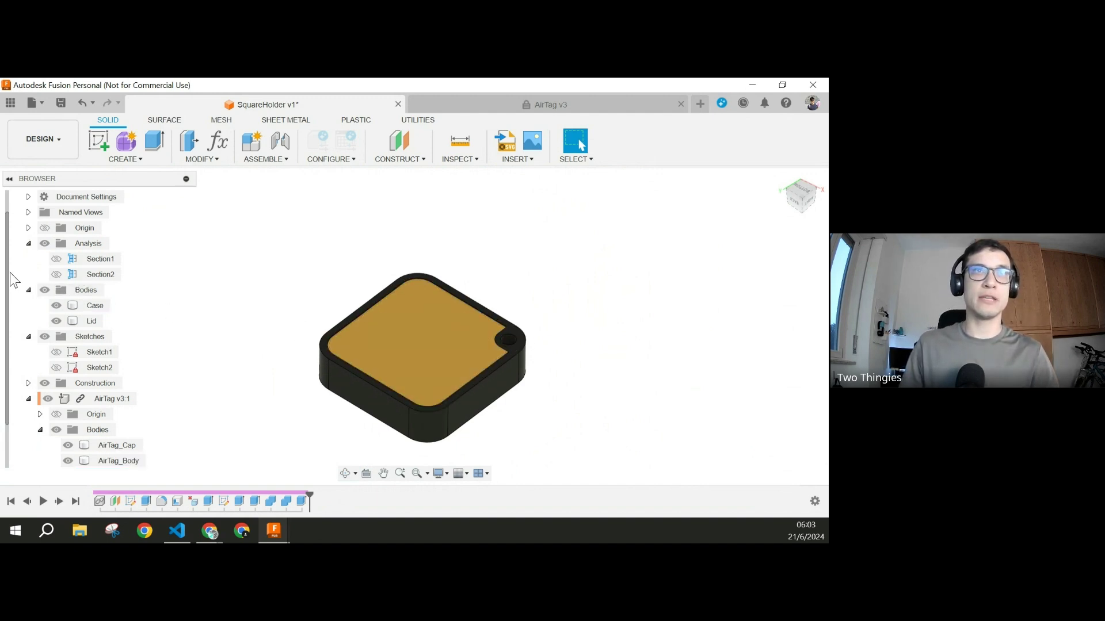
shift+middle_drag(510, 346, 491, 273)
scroll(515, 332, up, 3)
shift+middle_drag(515, 331, 585, 401)
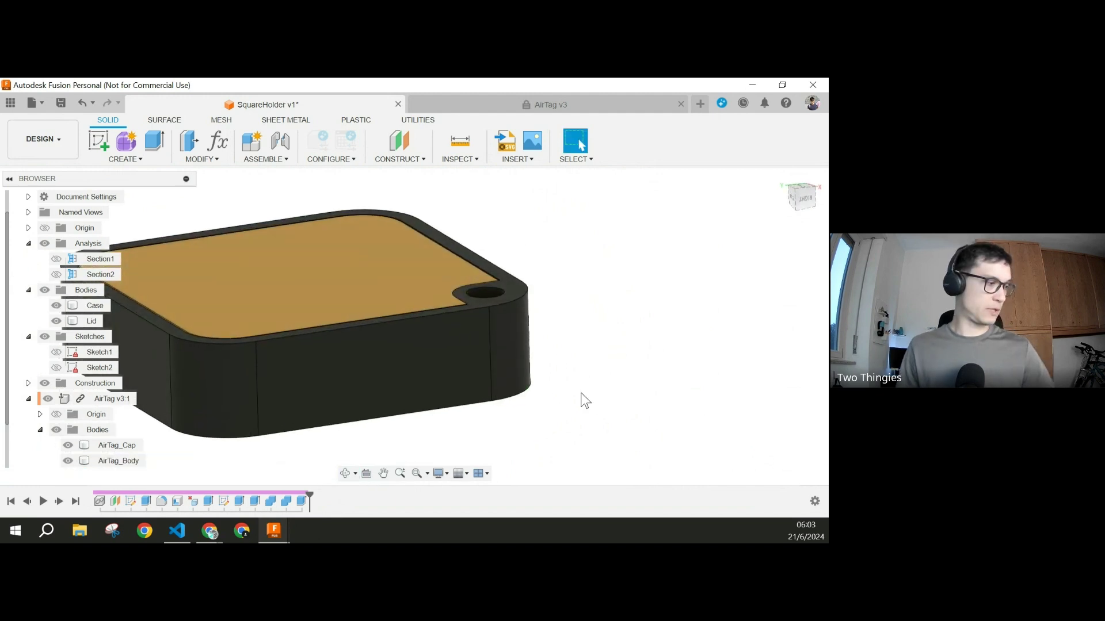
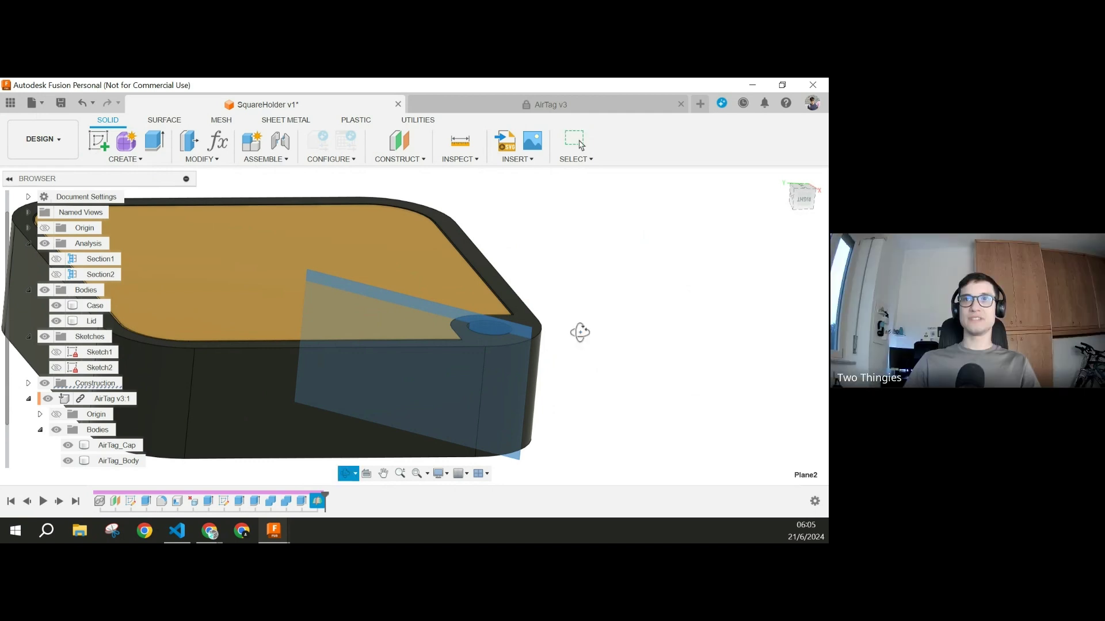
Step: Examine the position of Plane2 relative to the corner hole and the case's outer walls
shift+middle_drag(579, 331, 587, 288)
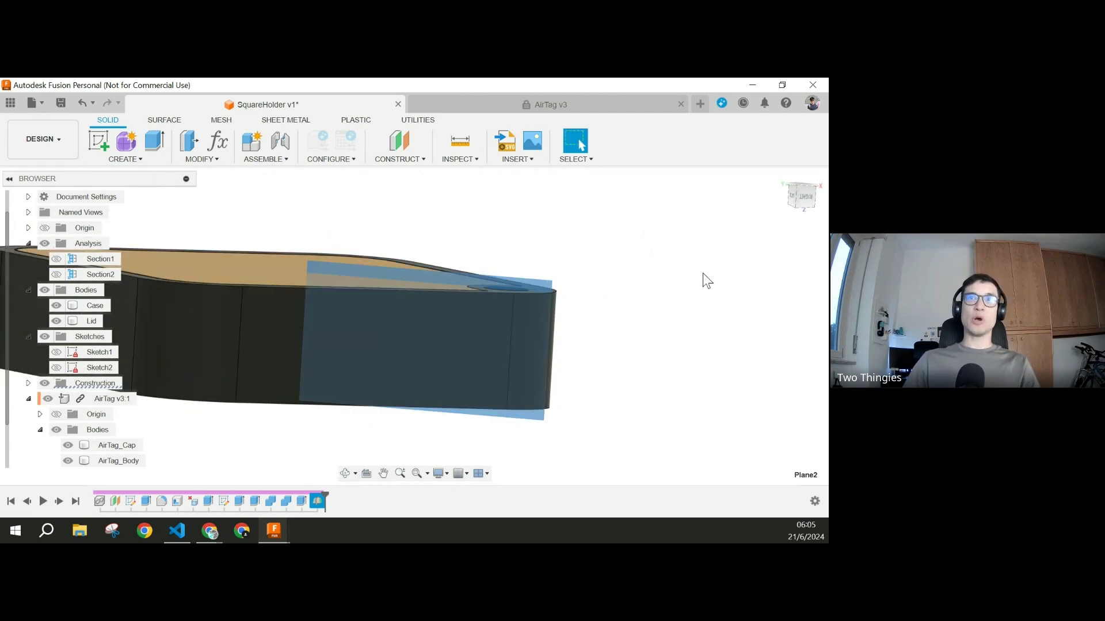
shift+middle_drag(702, 278, 640, 335)
scroll(636, 327, up, 5)
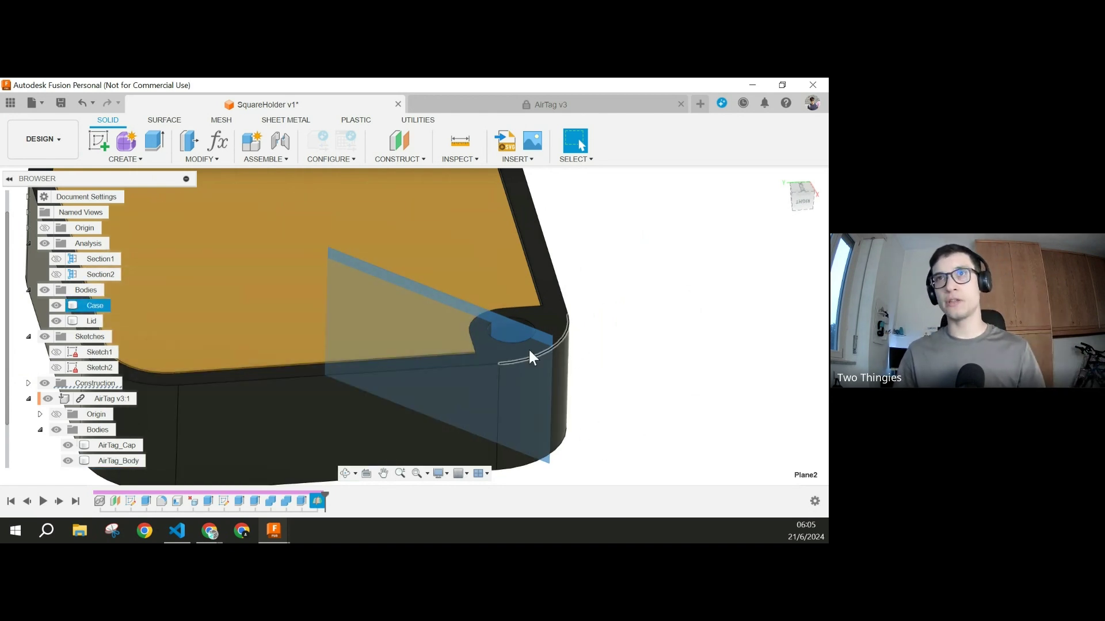
Step: Start a sketch on Plane2 and project the whole Case body into it
scroll(592, 293, down, 5)
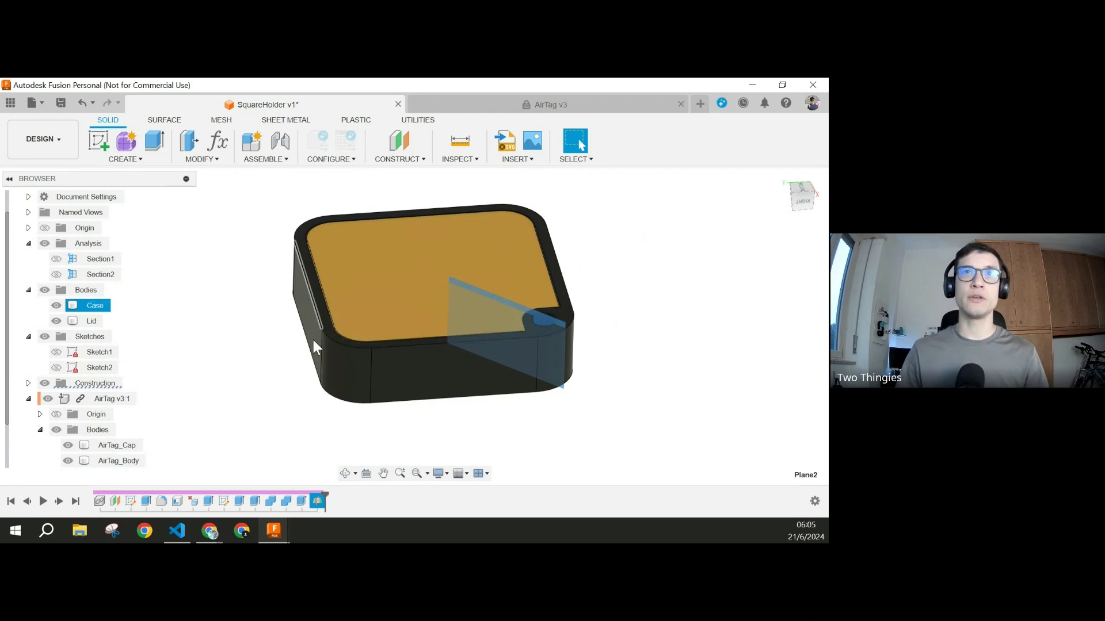
scroll(606, 326, up, 5)
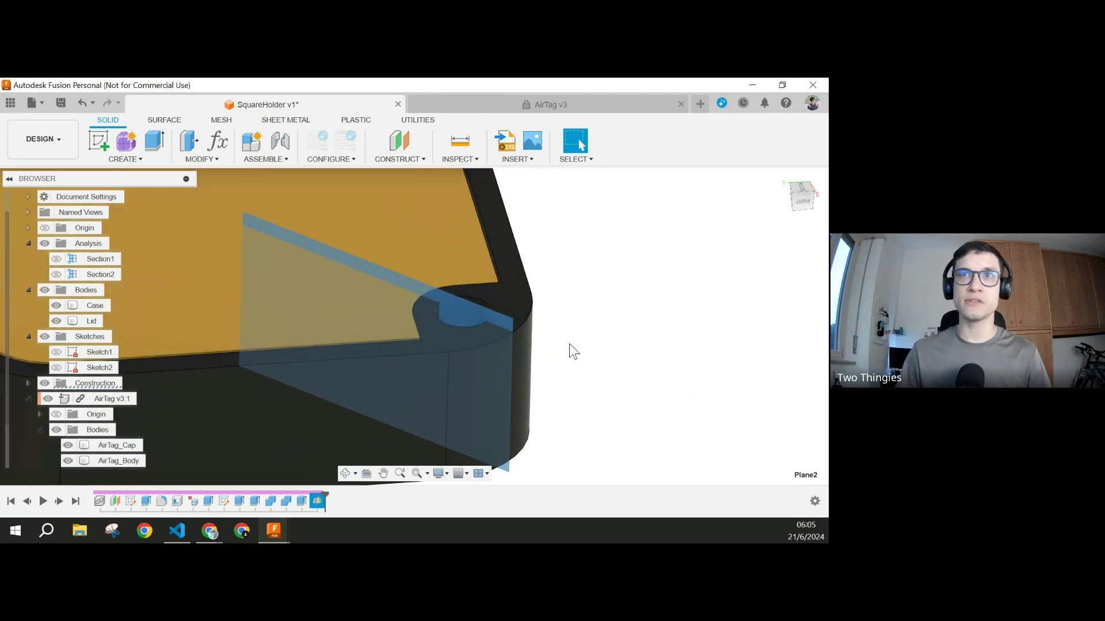
shift+middle_drag(569, 343, 582, 336)
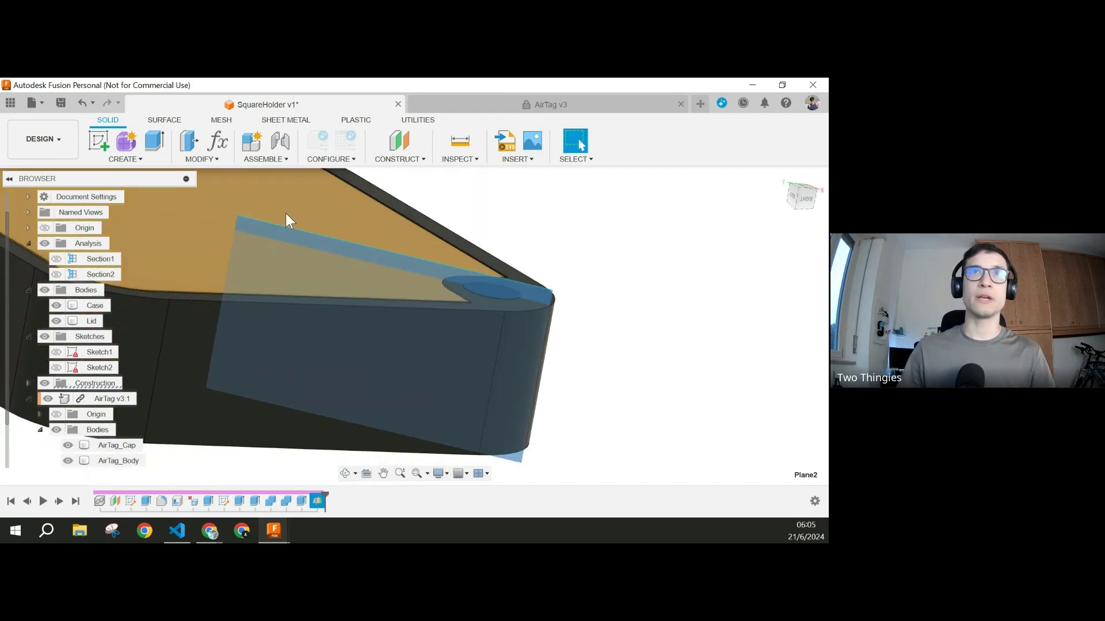
click(99, 150)
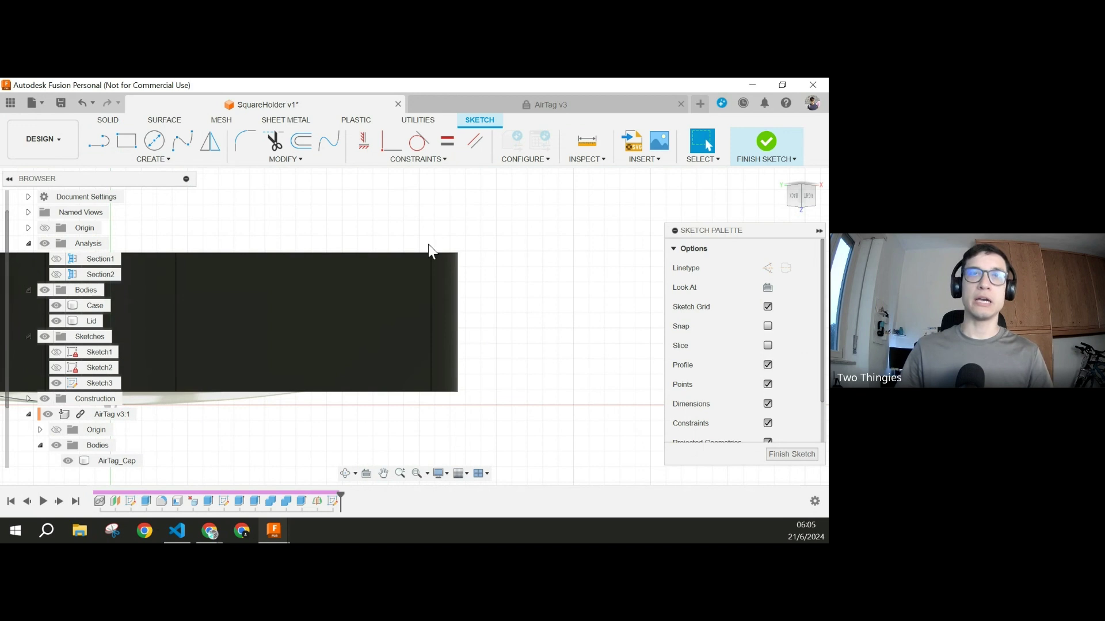
key(p)
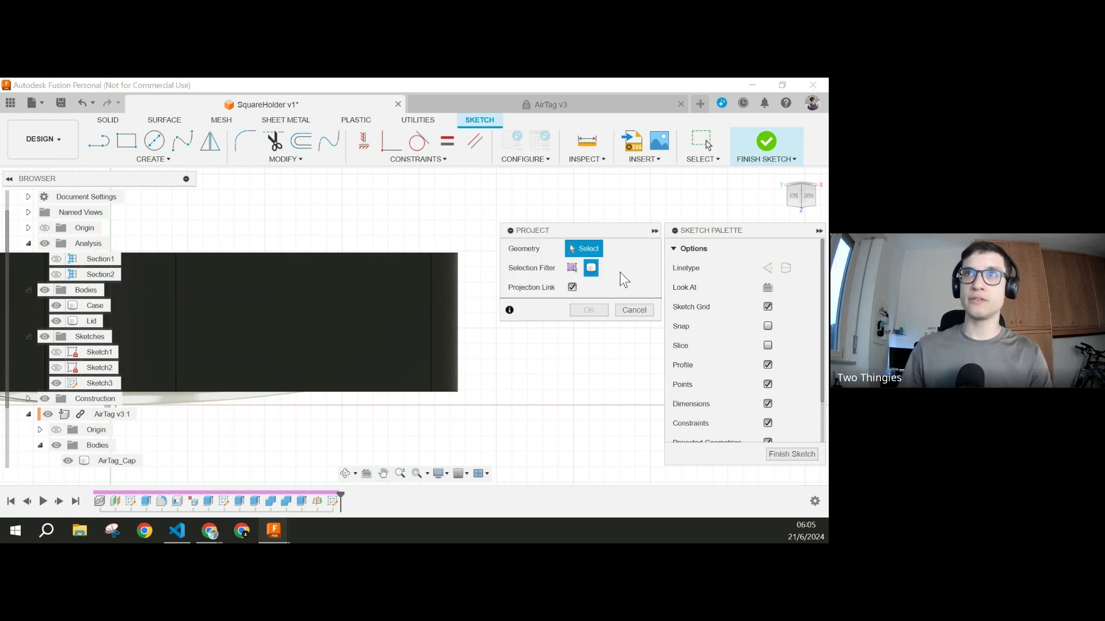
click(379, 274)
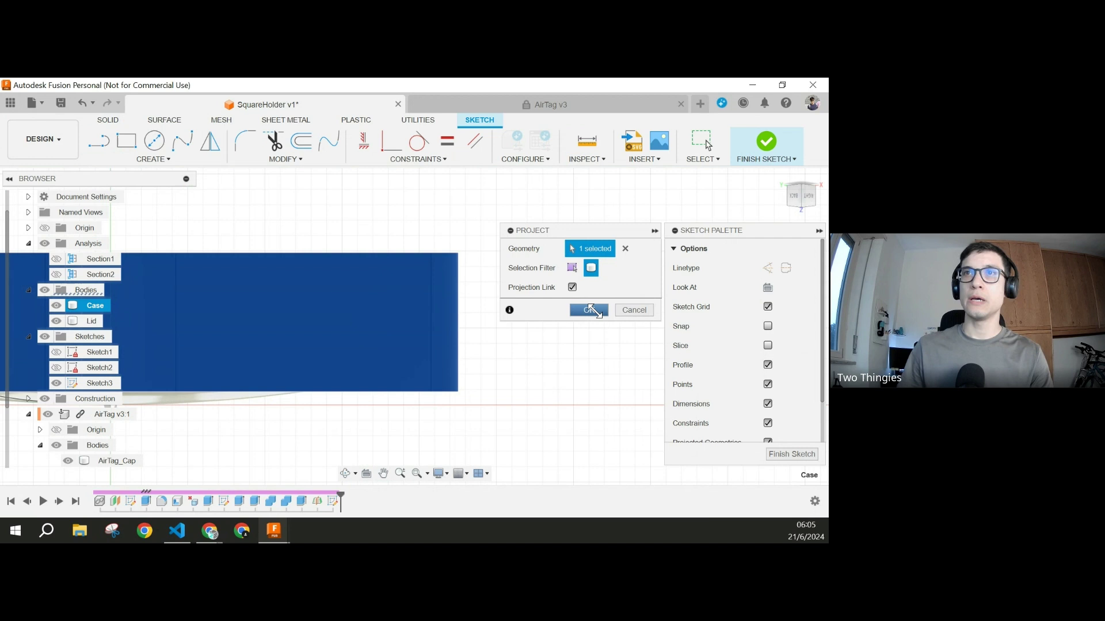
click(591, 311)
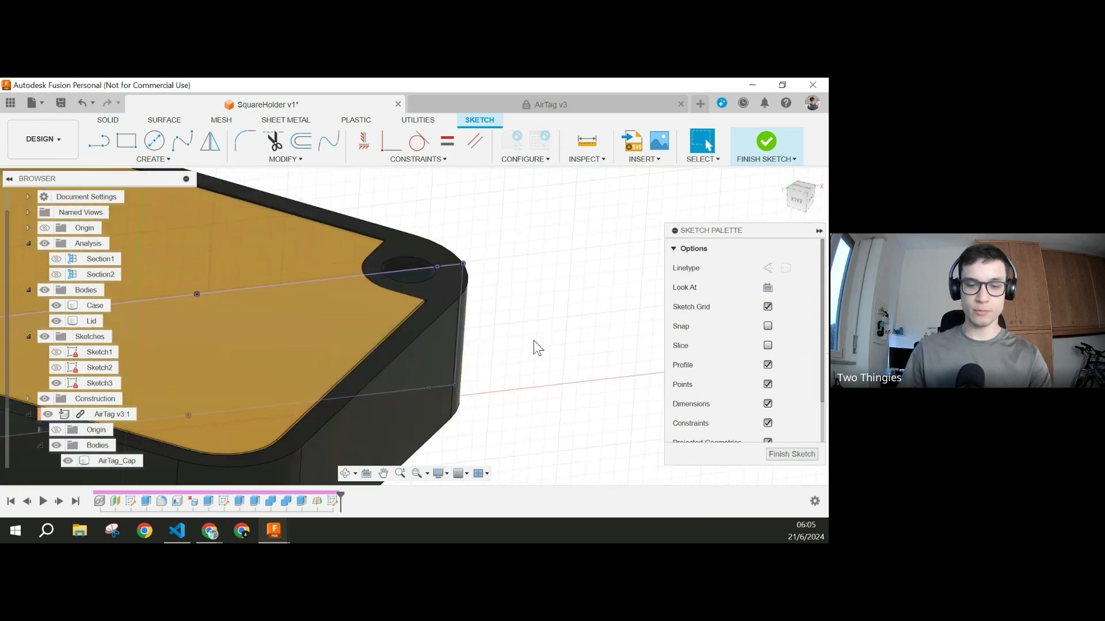
Step: Project the cylindrical face of the corner hole into the sketch, using the specified entities selection filter
key(p)
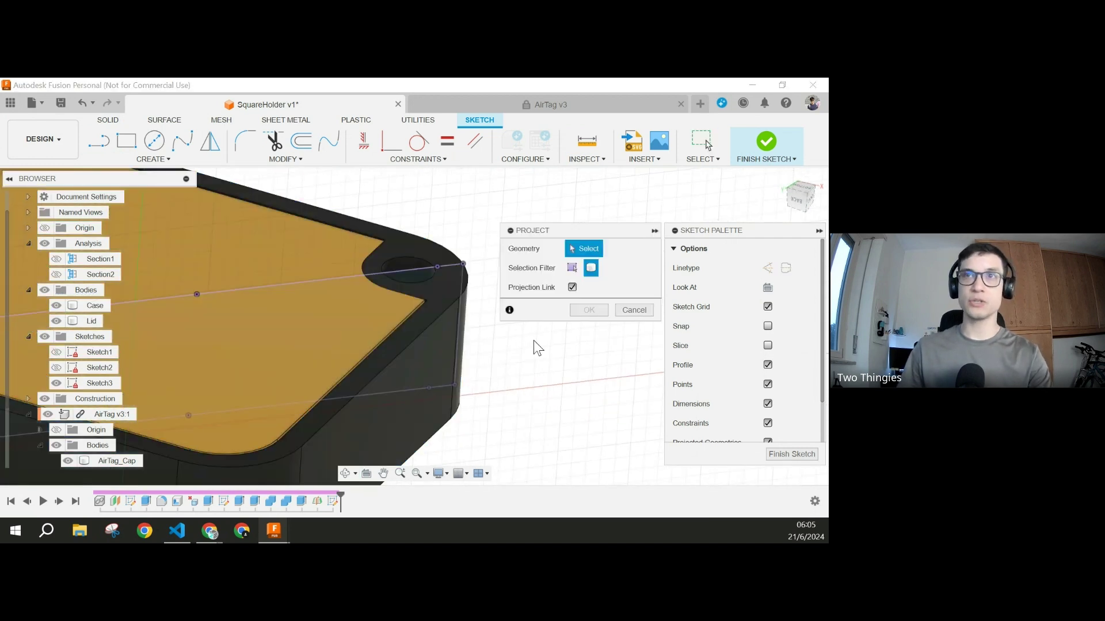
click(572, 269)
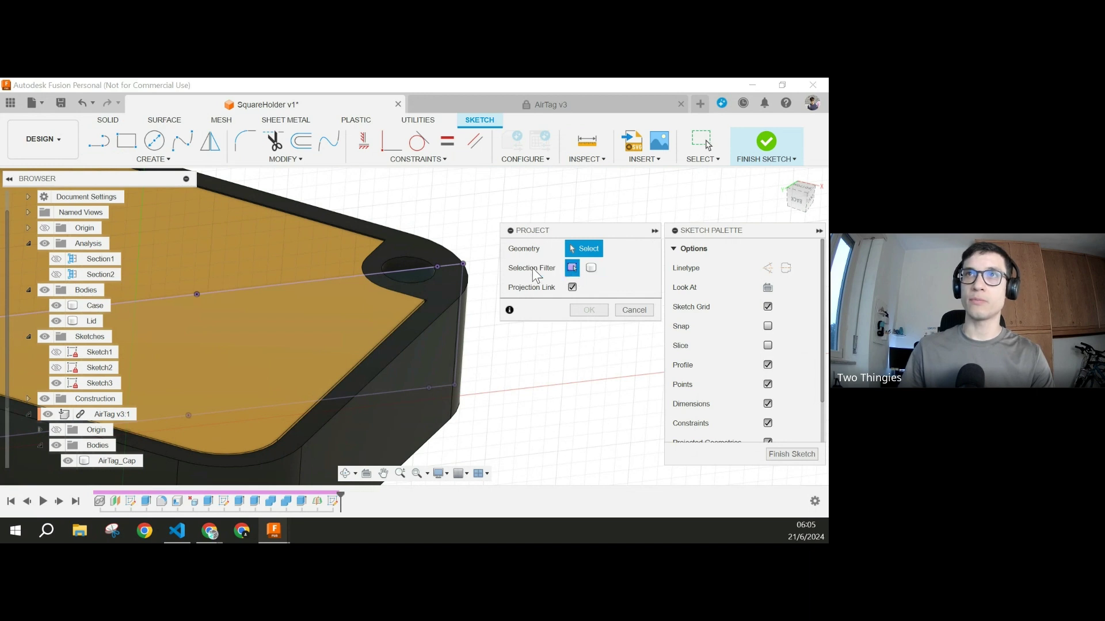
click(413, 268)
click(590, 310)
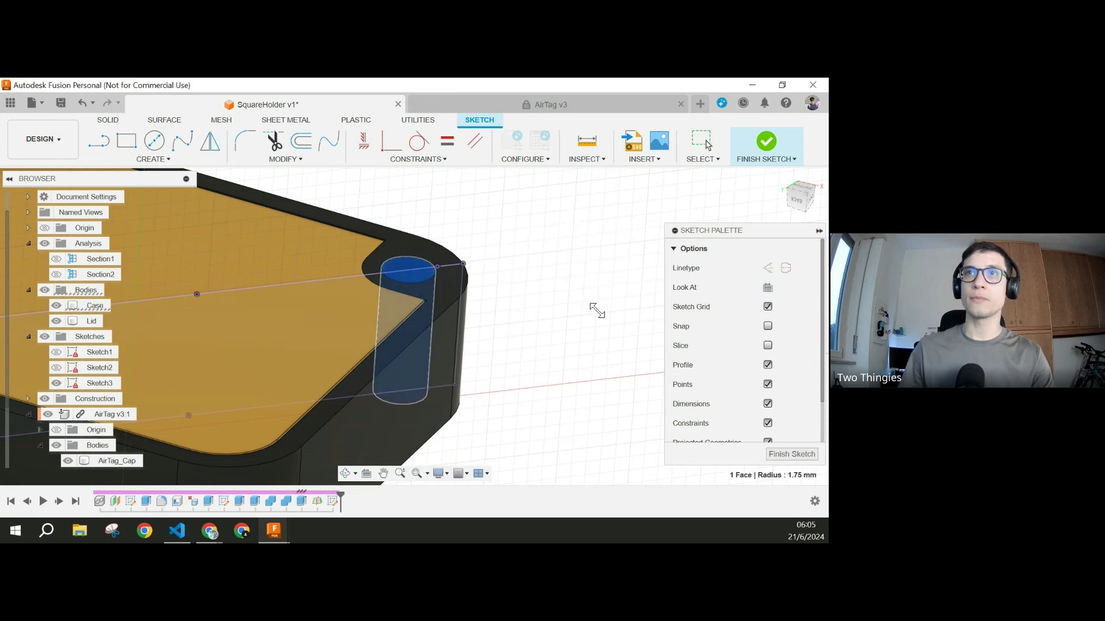
Step: Draw a diagonal line about 9.1 mm long from the case's projected bottom edge to its outer vertical corner edge
click(798, 203)
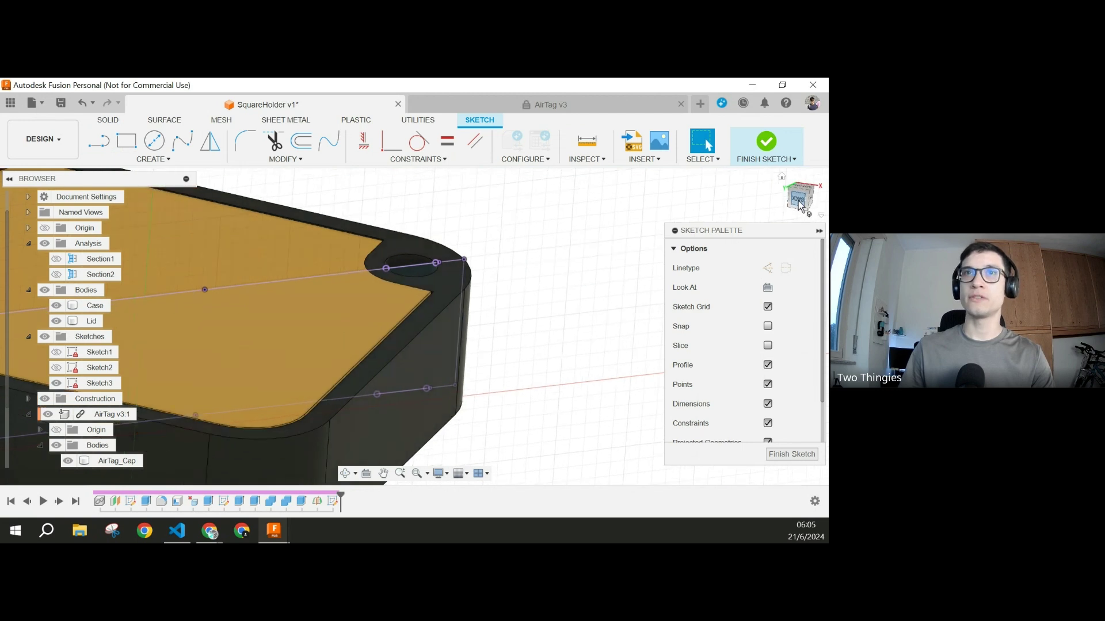
shift+middle_drag(580, 295, 545, 301)
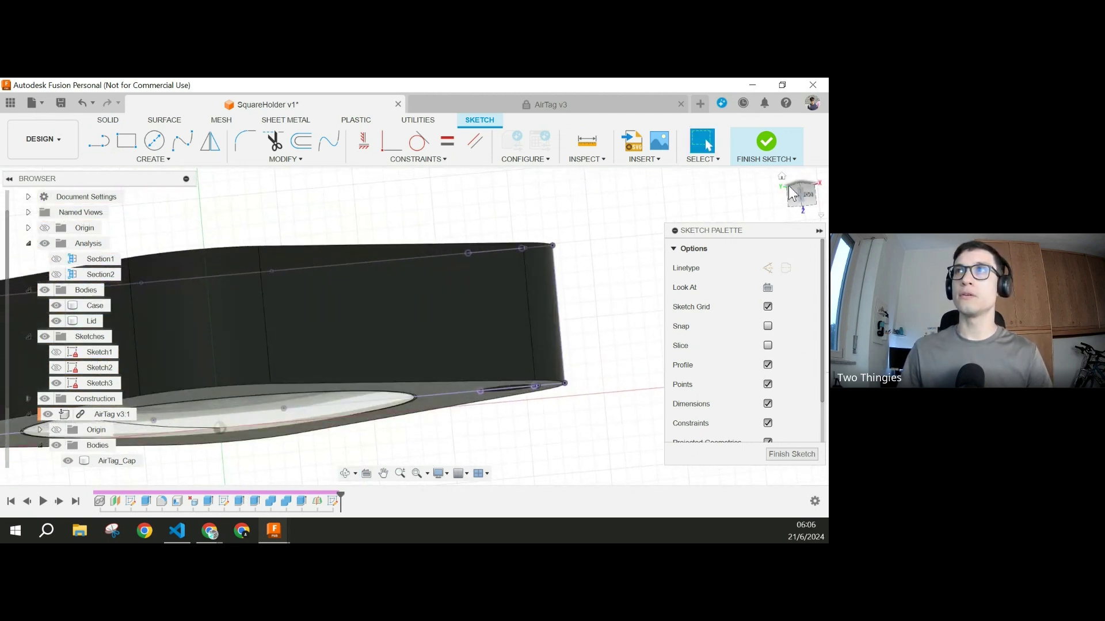
click(802, 198)
middle_drag(604, 346, 477, 329)
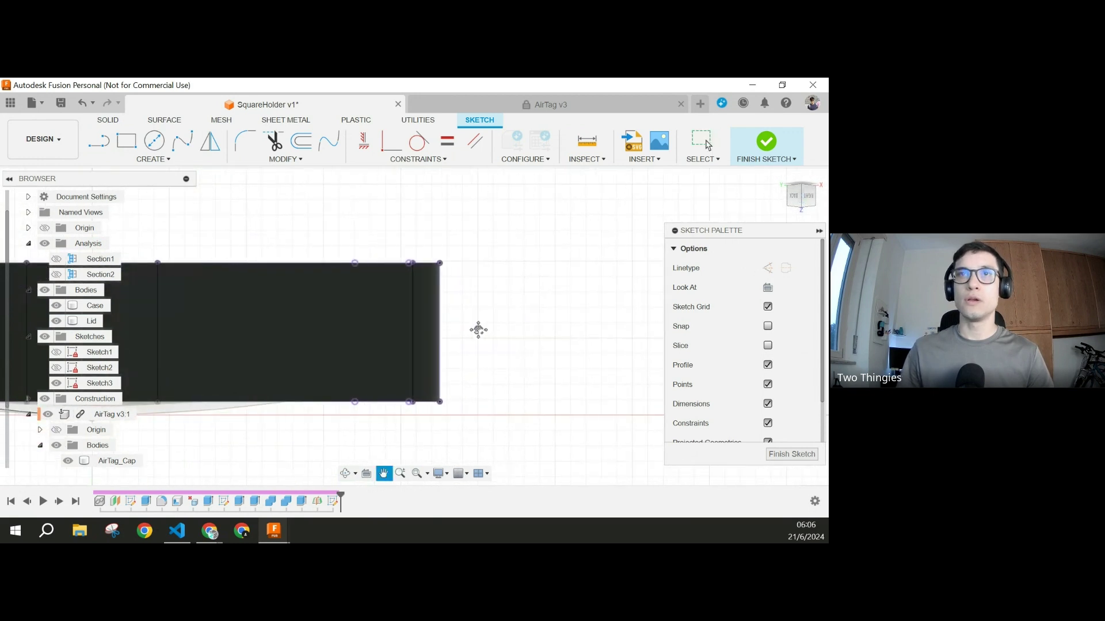
key(l)
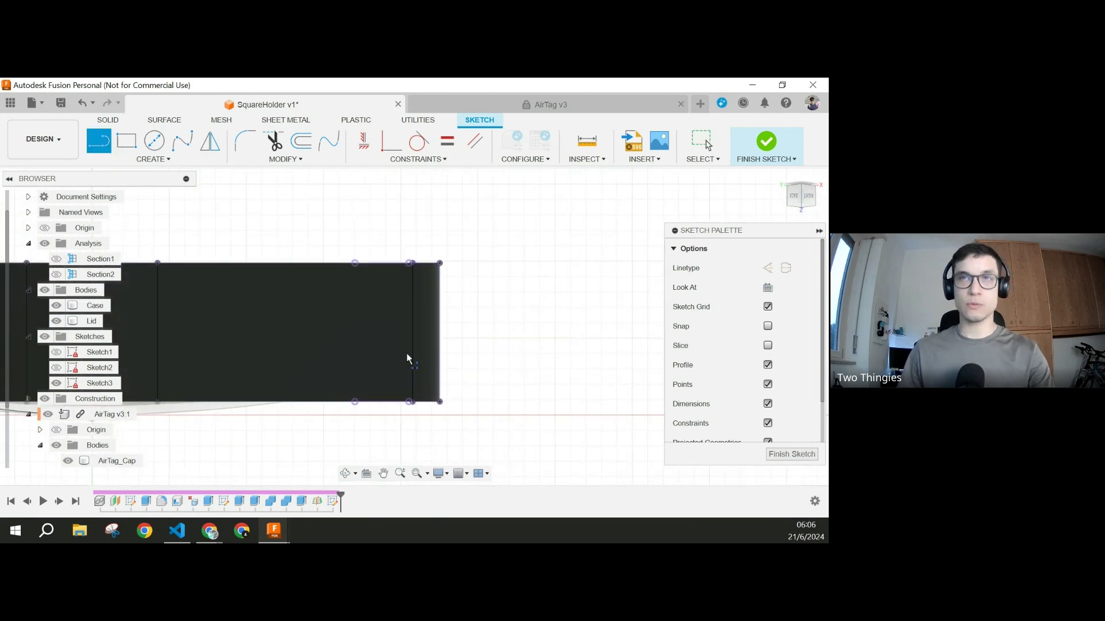
click(330, 402)
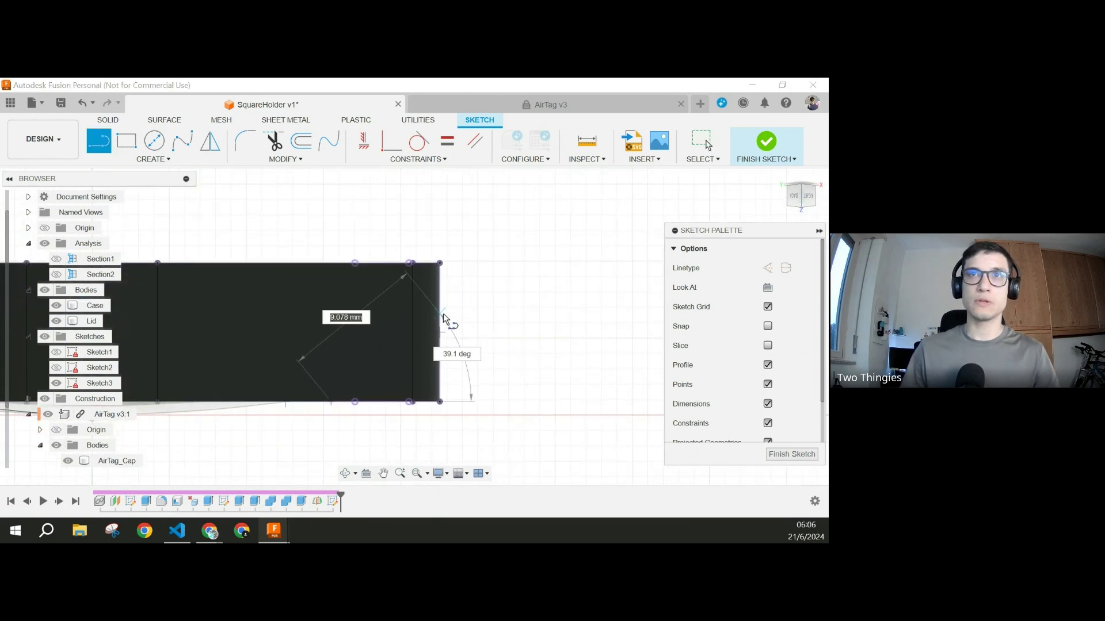
click(441, 313)
key(Escape)
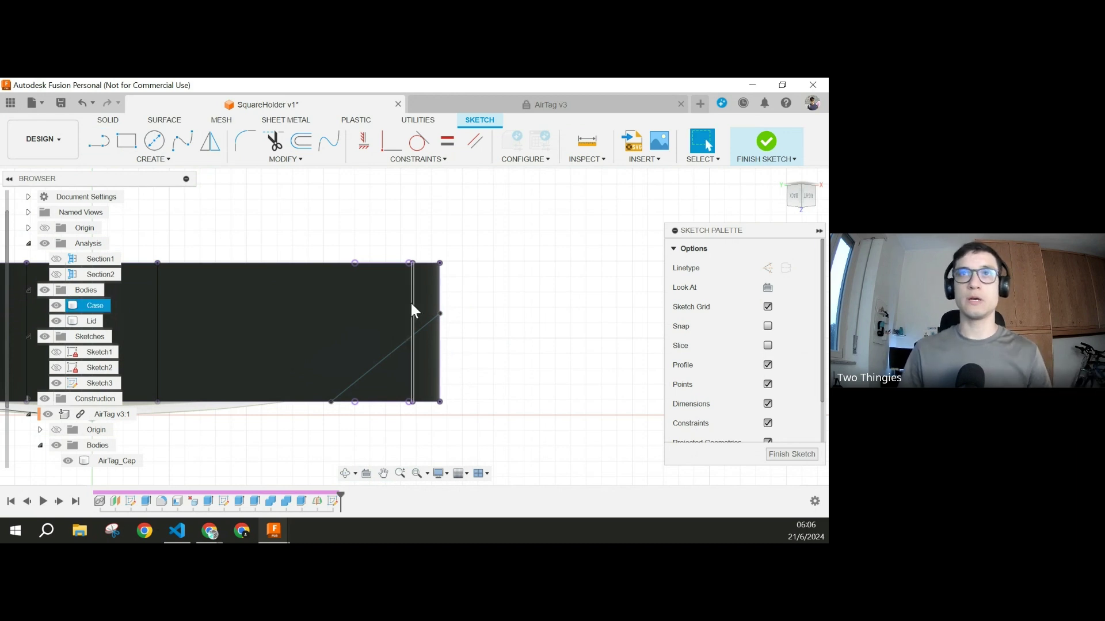
Step: Dimension the angle between the diagonal line and the case's bottom edge as 45 degrees
click(390, 352)
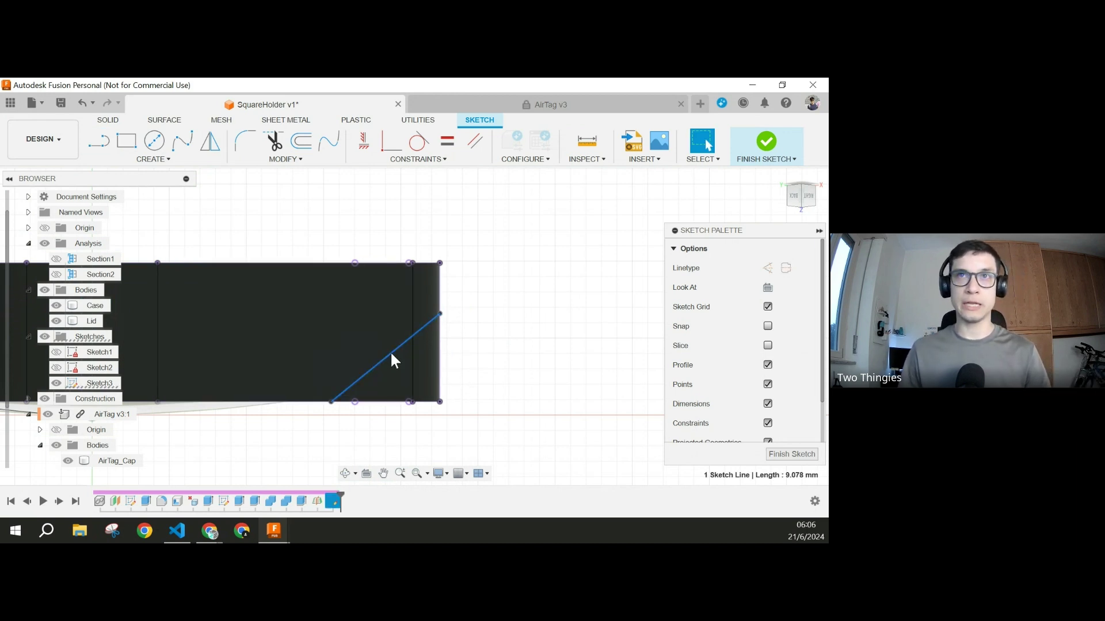
shift+click(384, 402)
key(d)
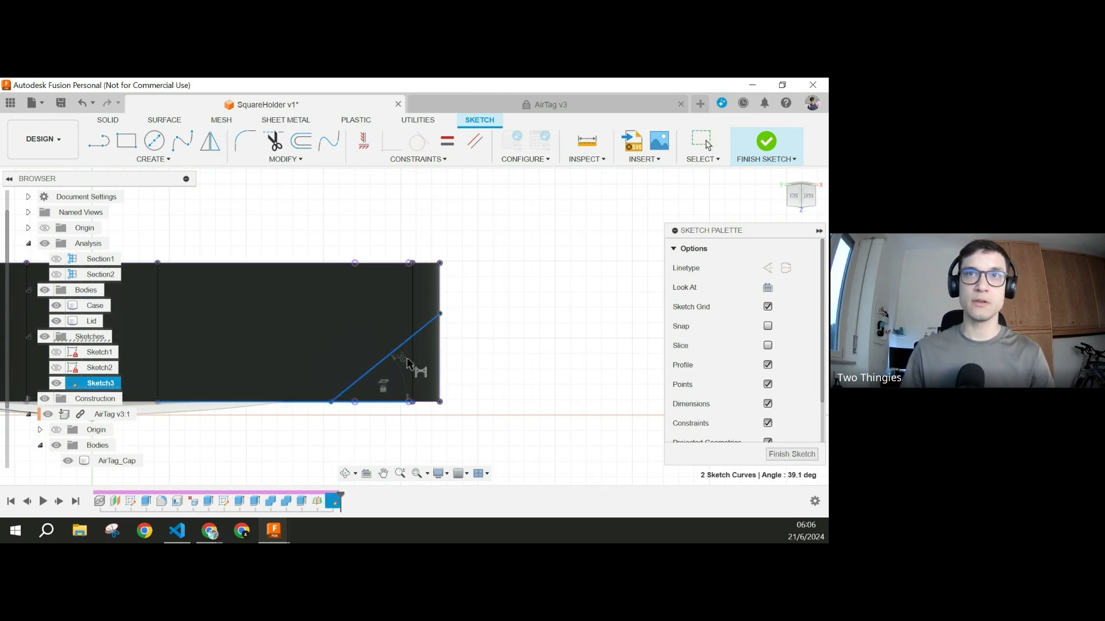
click(500, 347)
text(45)
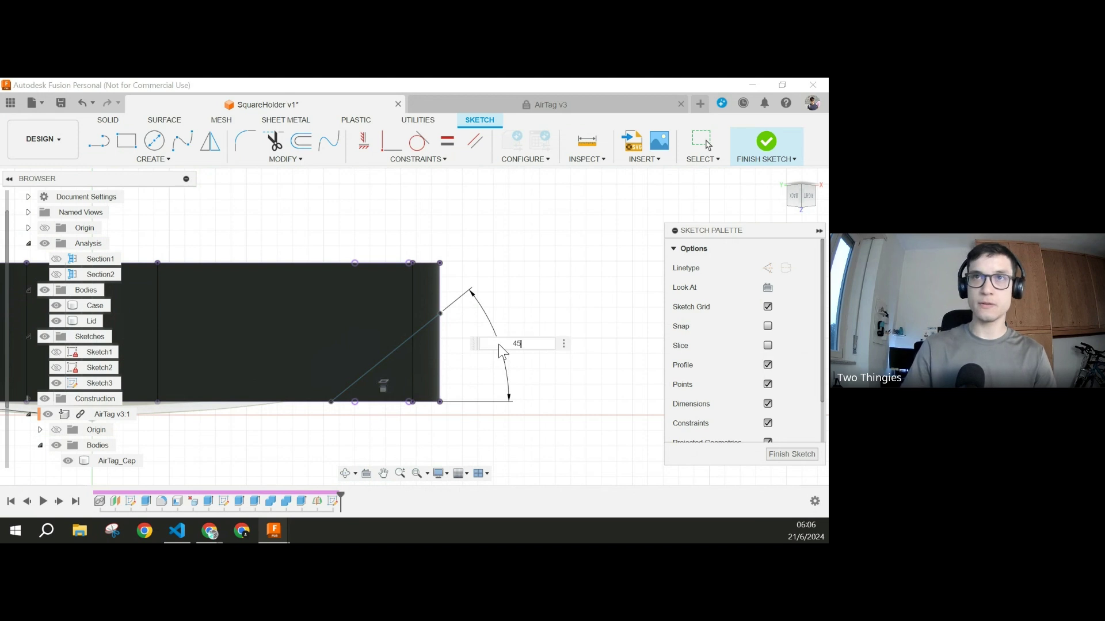
key(Return)
key(Escape)
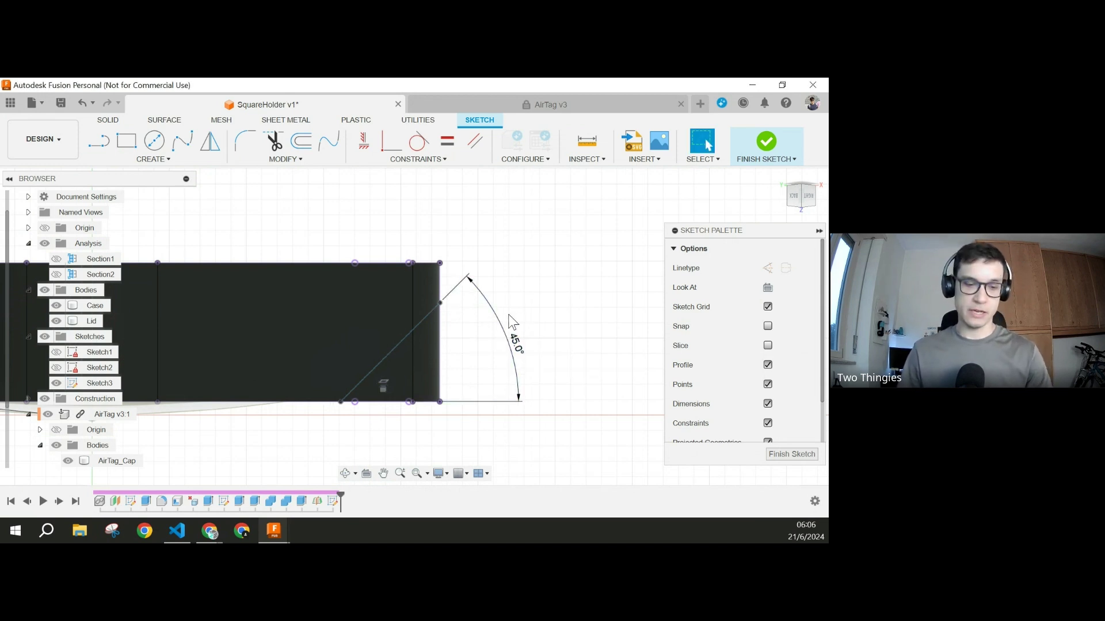
Step: Dimension the vertical distance from the case's upper outer corner to the diagonal line's upper end as 2.5 mm
click(440, 264)
click(440, 263)
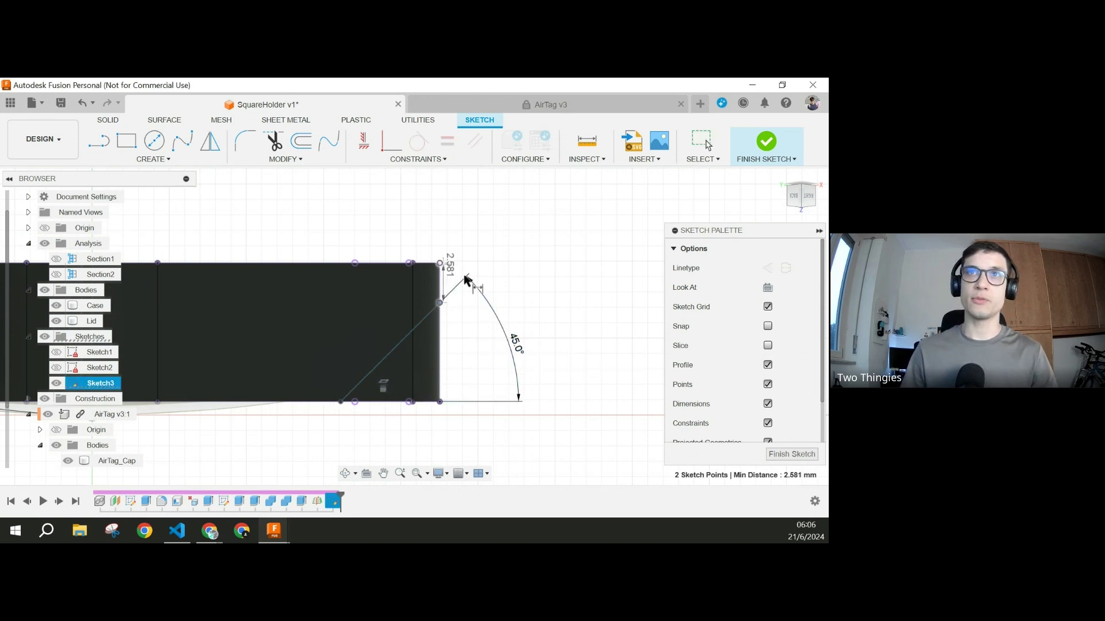
click(529, 282)
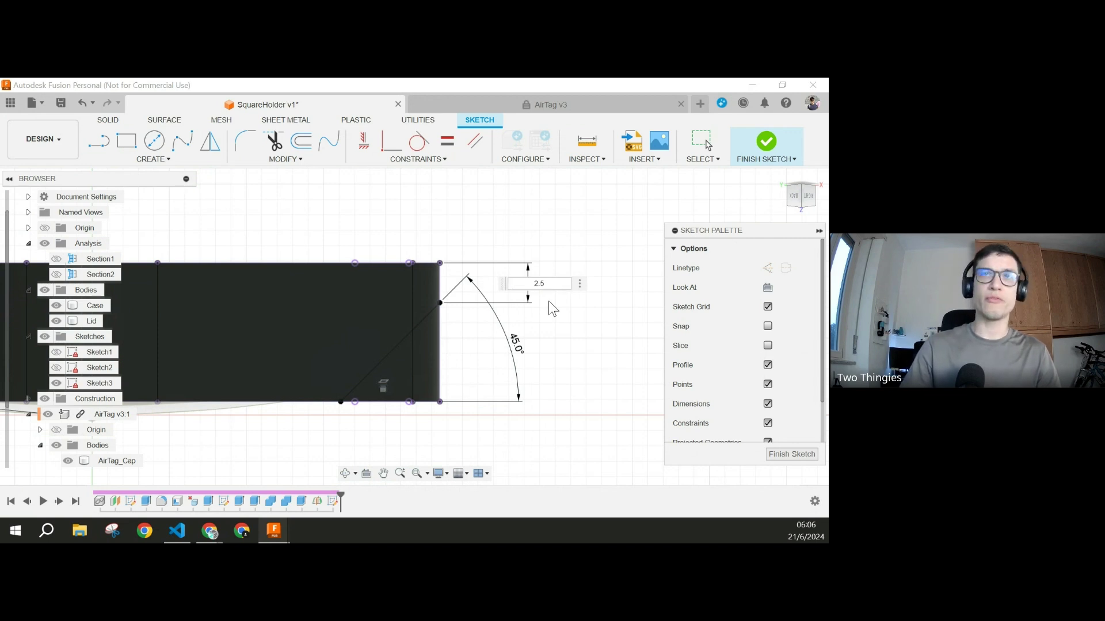
key(Return)
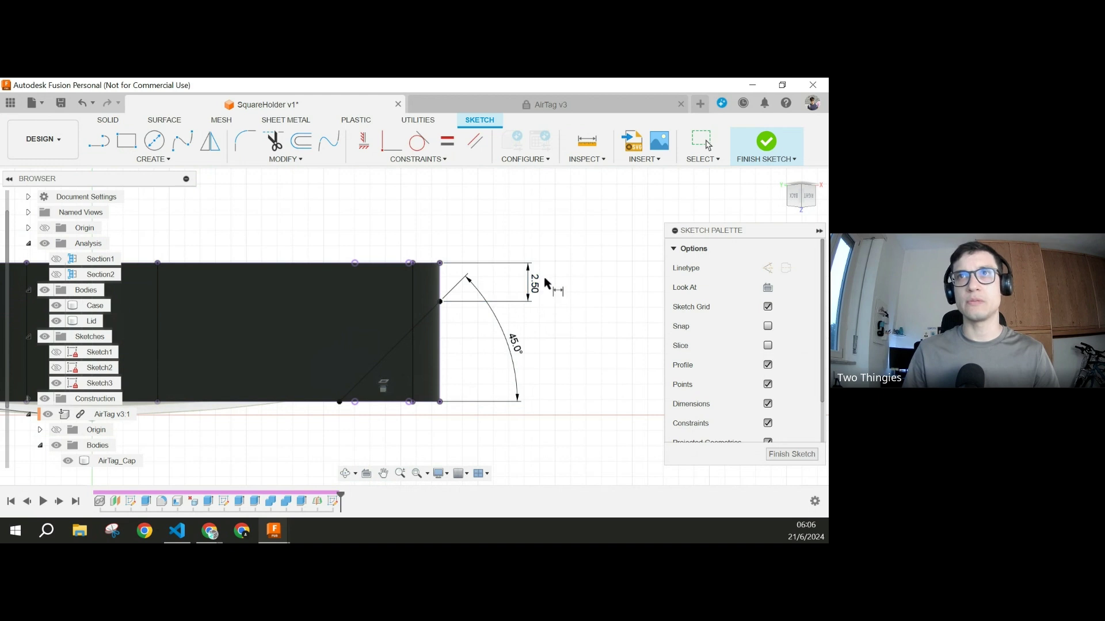
Step: Add a user parameter named corner_thickness in mm with the expression 2.5
click(108, 120)
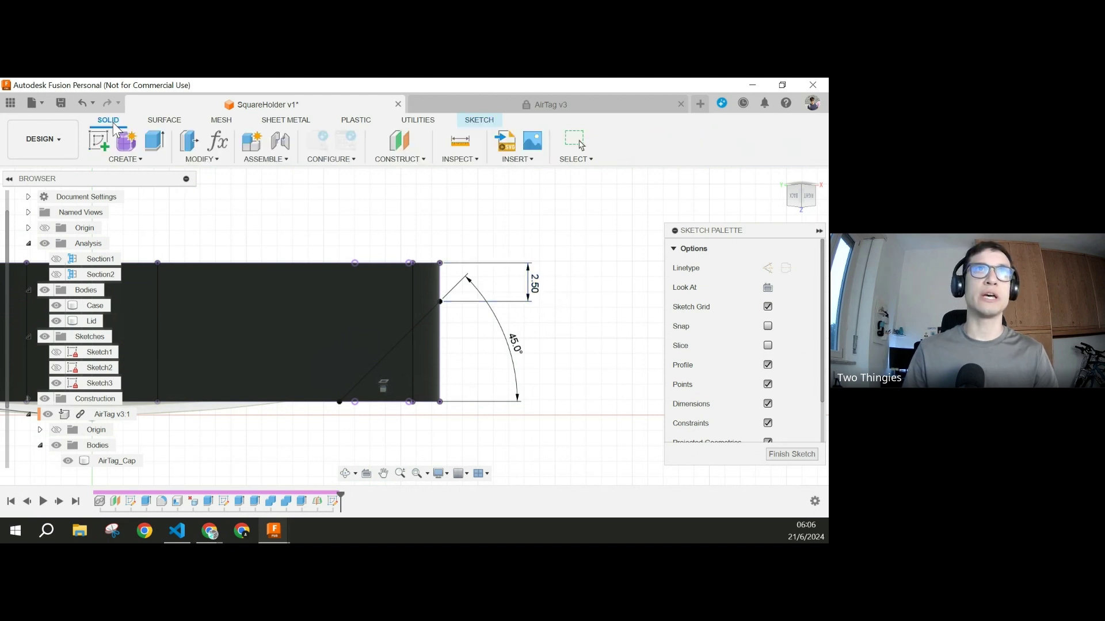
click(240, 151)
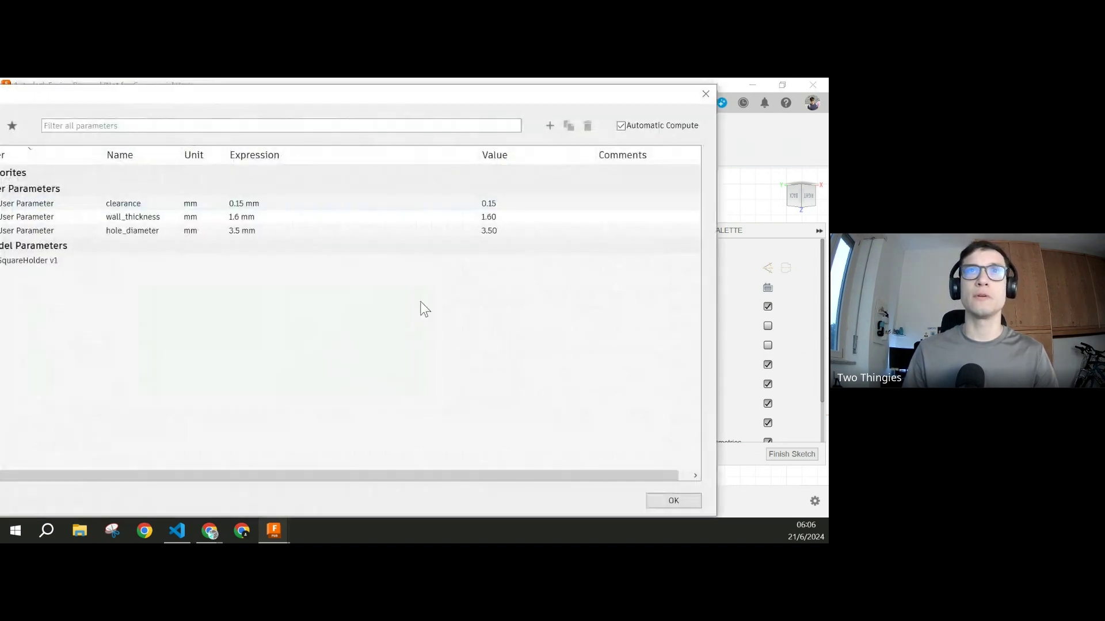
click(544, 126)
text(corner_thickness)
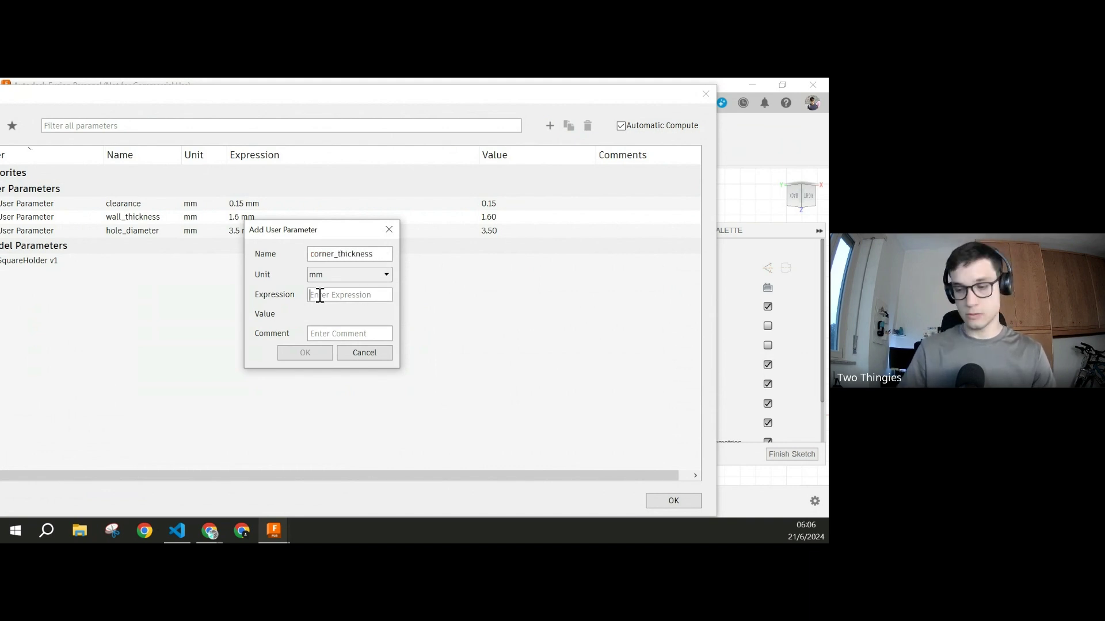
text(2.5)
key(Return)
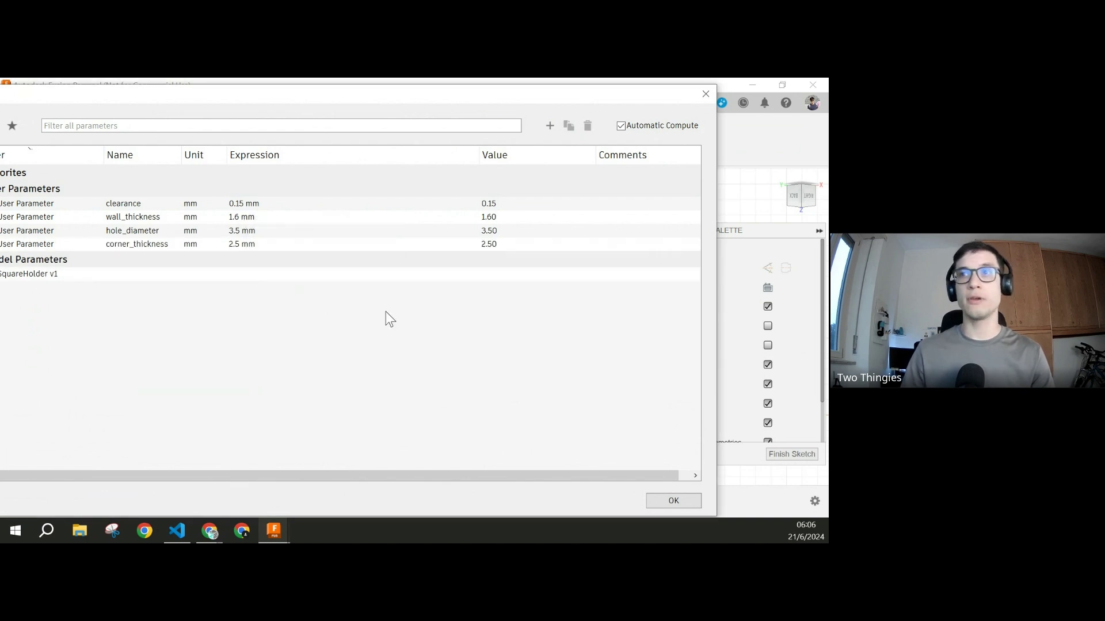
click(677, 501)
Step: Set the vertical dimension above the diagonal line's upper end to the parameter corner_thickness
click(534, 284)
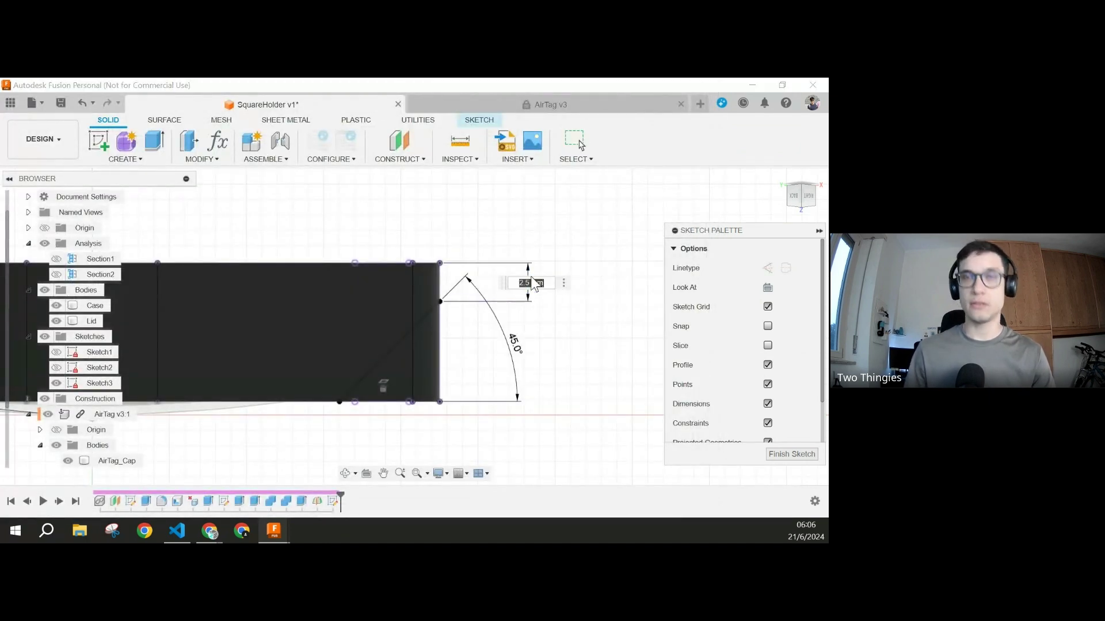
text(corner_thickness)
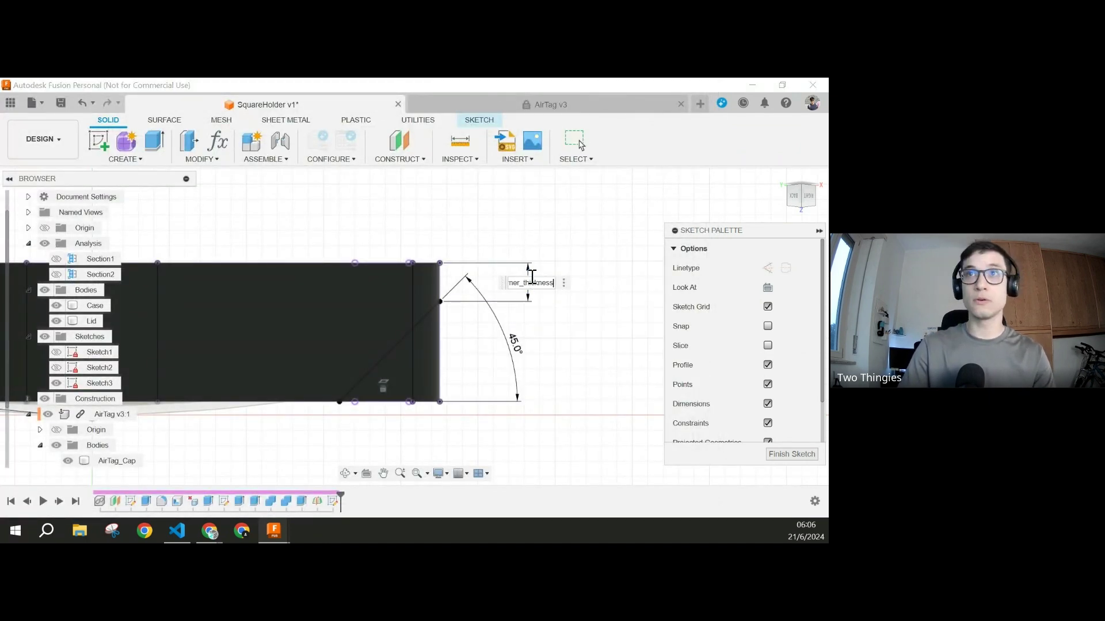
key(Return)
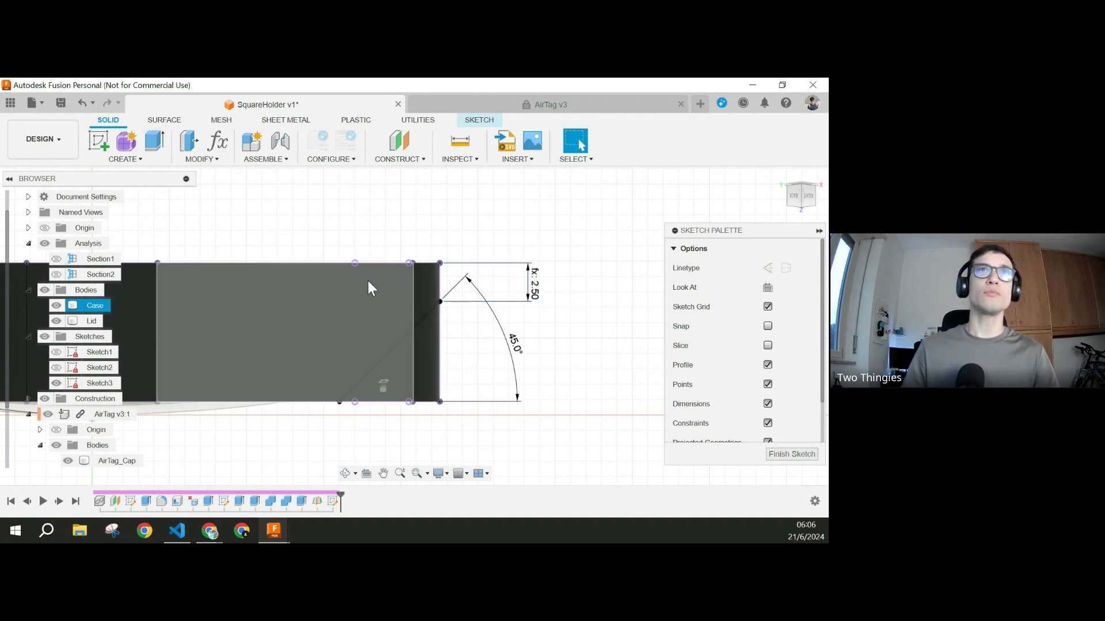
Step: Extrude the triangular corner profile as a cut through the case, with Symmetric direction and extent All
click(154, 141)
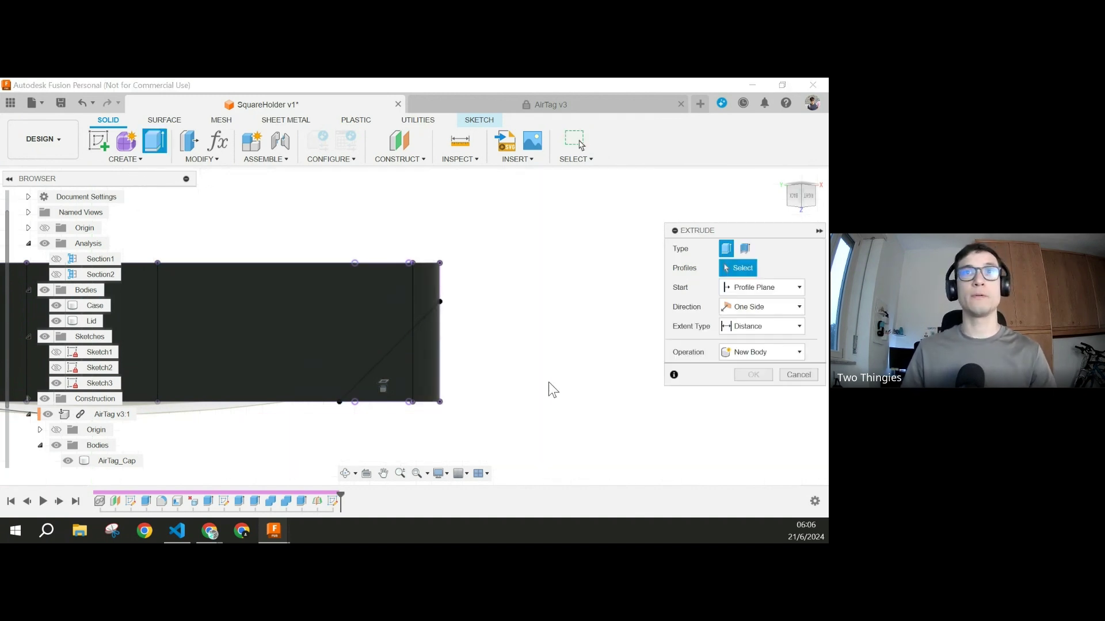
click(419, 356)
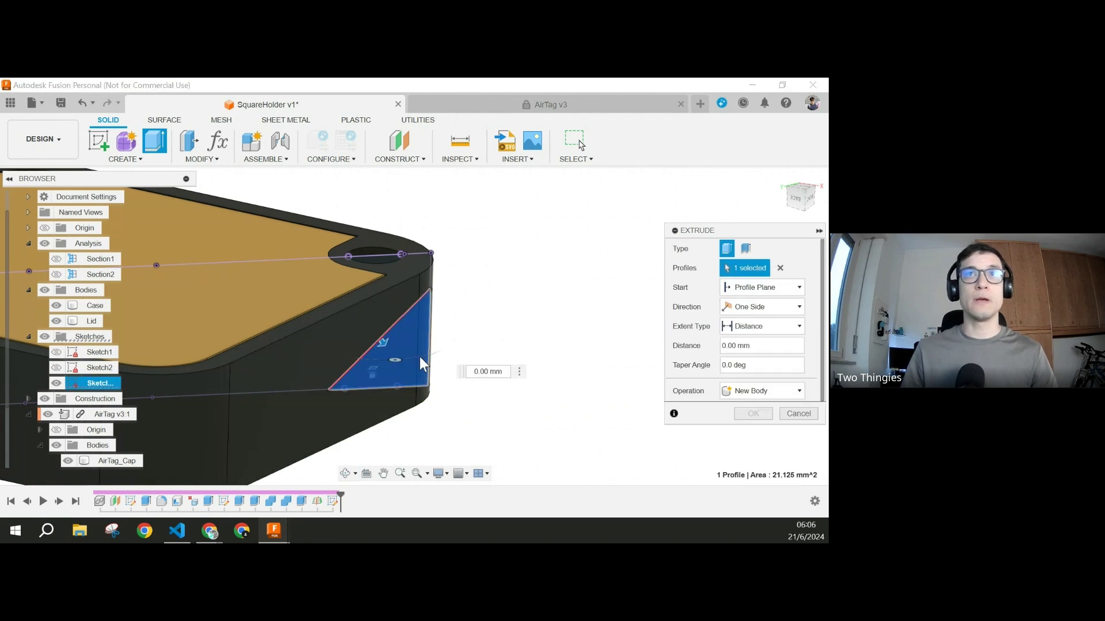
scroll(493, 278, down, 5)
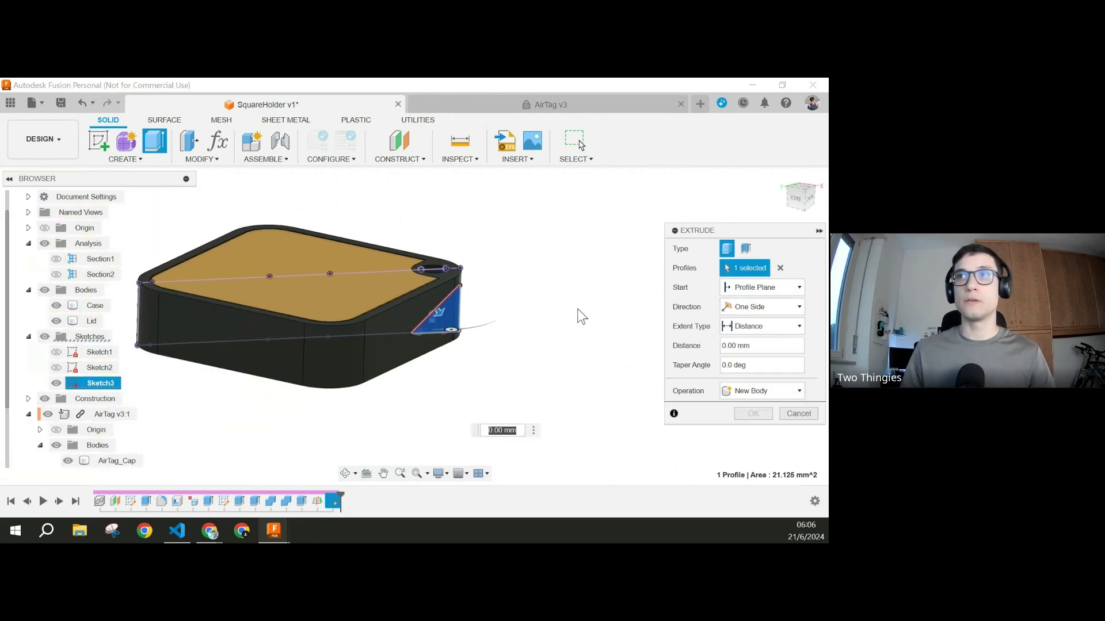
click(760, 307)
click(758, 347)
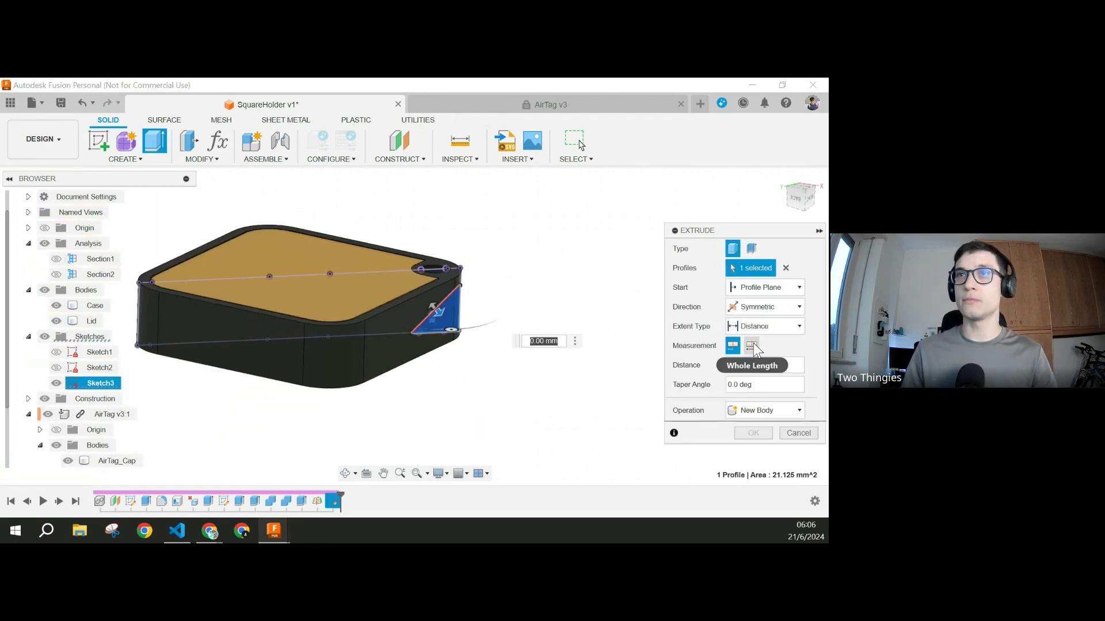
click(752, 347)
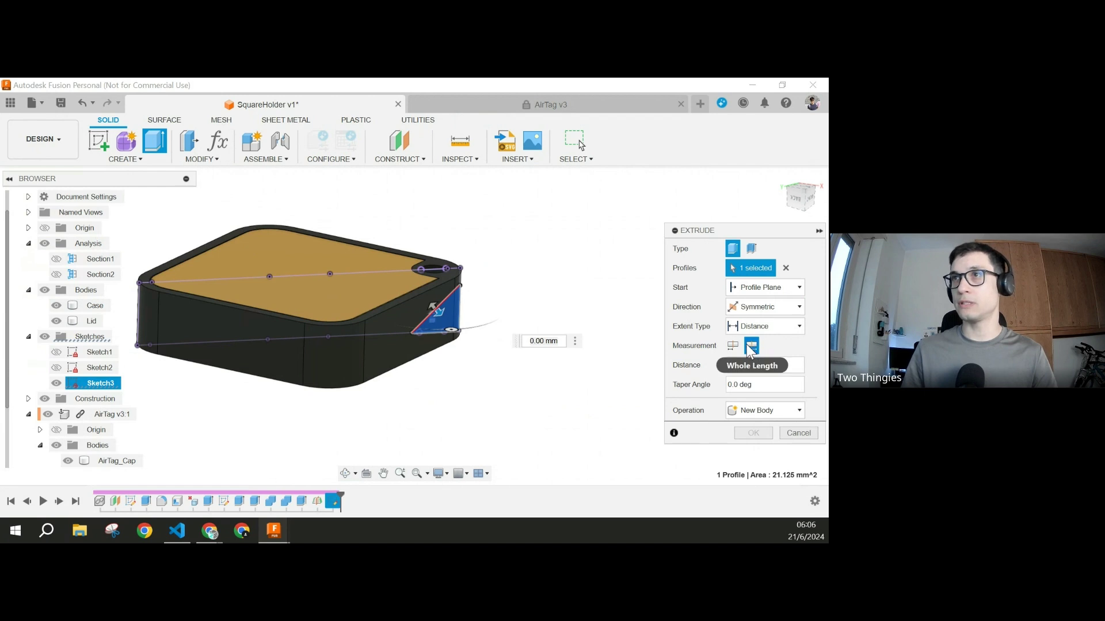
click(767, 328)
click(751, 353)
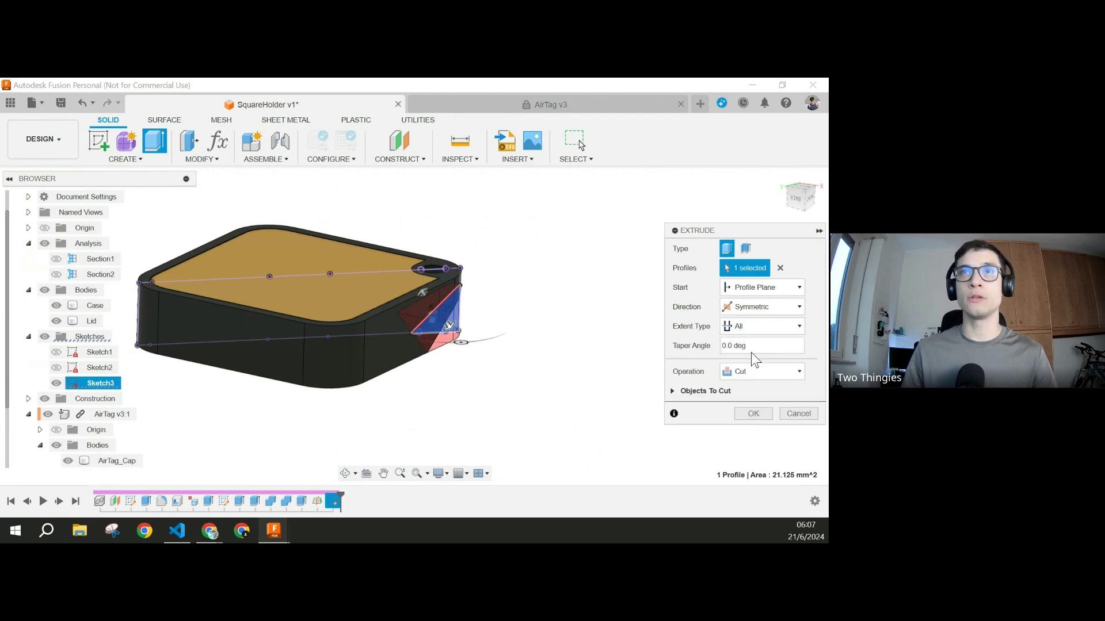
shift+middle_drag(437, 389, 427, 326)
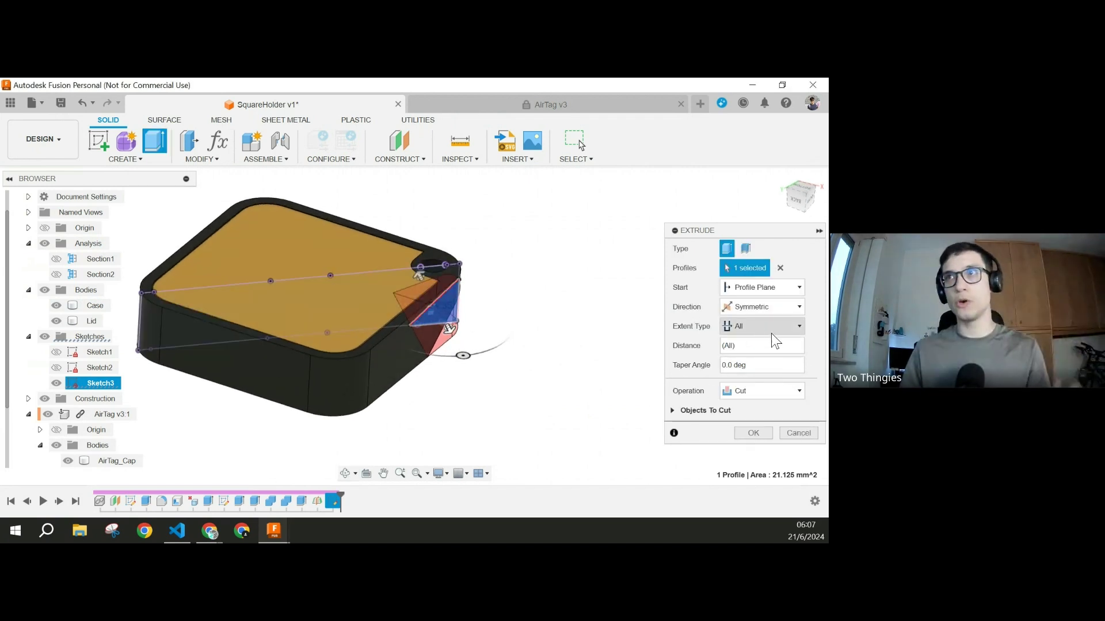
click(755, 433)
Step: Examine the angled cut and the through hole at the case corner from above, below and the sides
shift+middle_drag(518, 350, 481, 427)
scroll(462, 301, up, 4)
scroll(460, 345, down, 5)
shift+middle_drag(498, 338, 632, 393)
shift+middle_drag(538, 350, 523, 224)
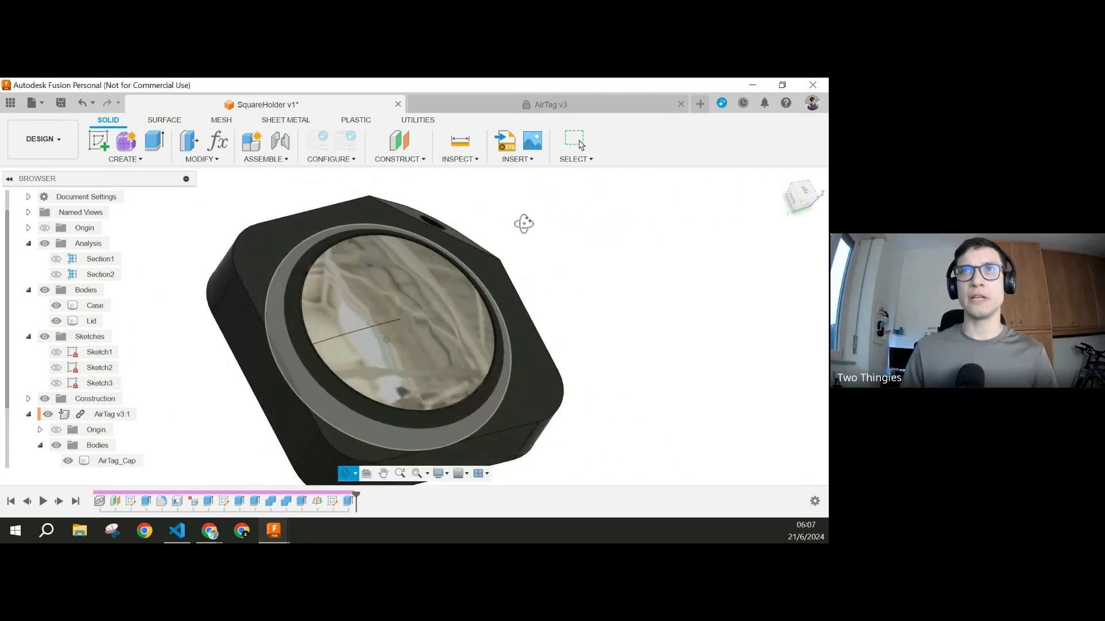
scroll(556, 305, down, 4)
middle_drag(582, 289, 612, 377)
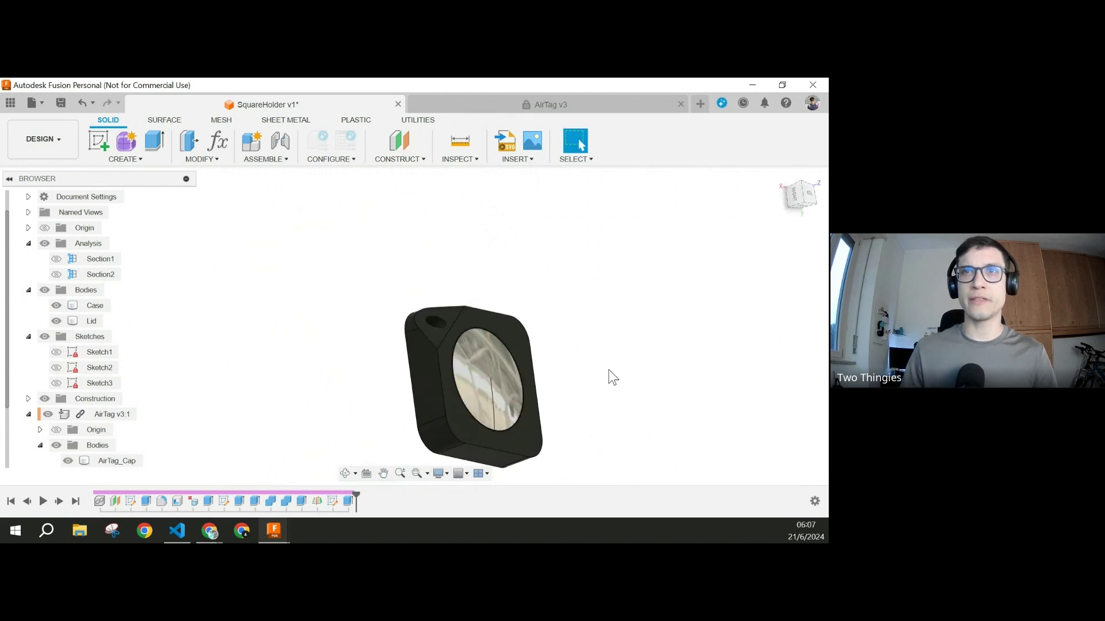
scroll(462, 318, up, 5)
middle_drag(410, 306, 616, 272)
scroll(628, 304, down, 5)
Step: Hide the Case body and the AirTag component, keeping only the Lid body visible
click(56, 321)
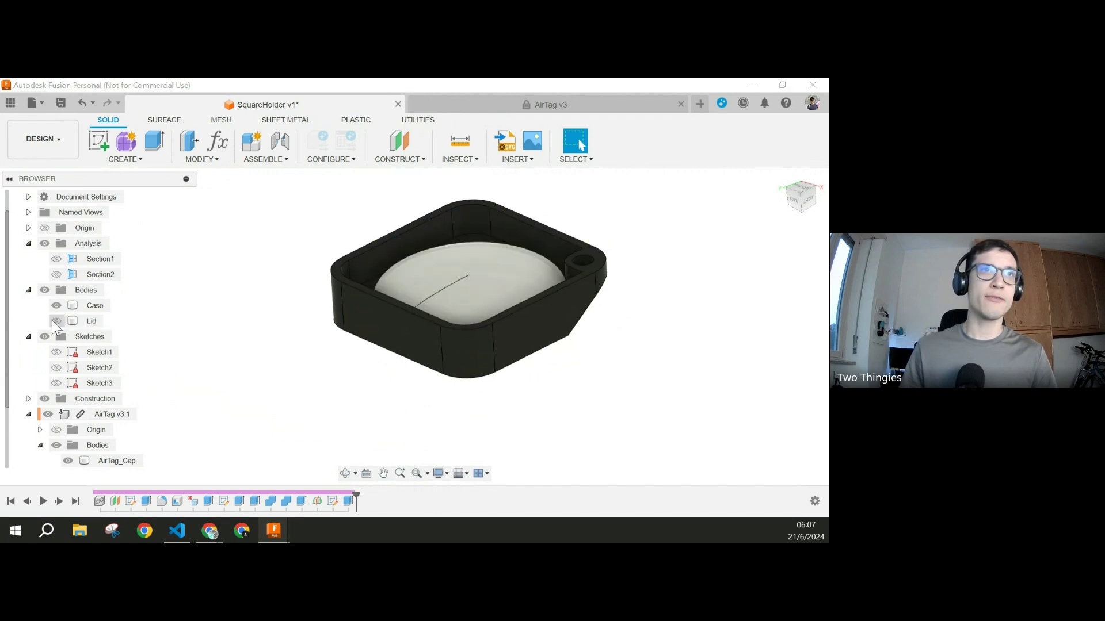
click(56, 306)
click(56, 321)
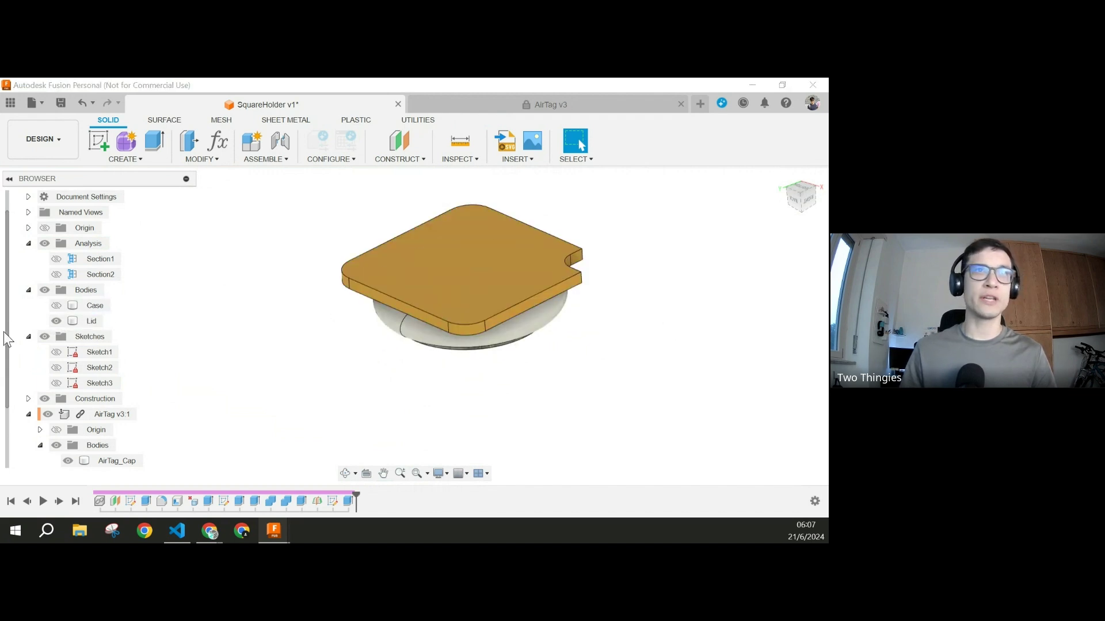
click(48, 414)
Step: Start a new sketch on the lid's straight side face opposite the notched corner
shift+middle_drag(614, 321, 584, 365)
scroll(466, 357, up, 5)
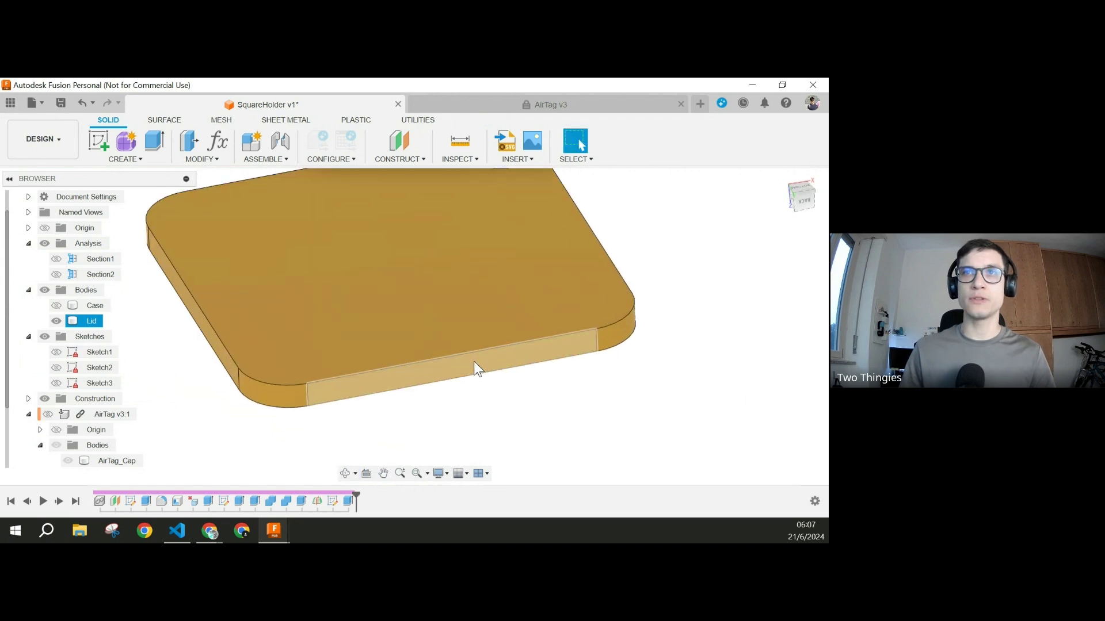
click(321, 398)
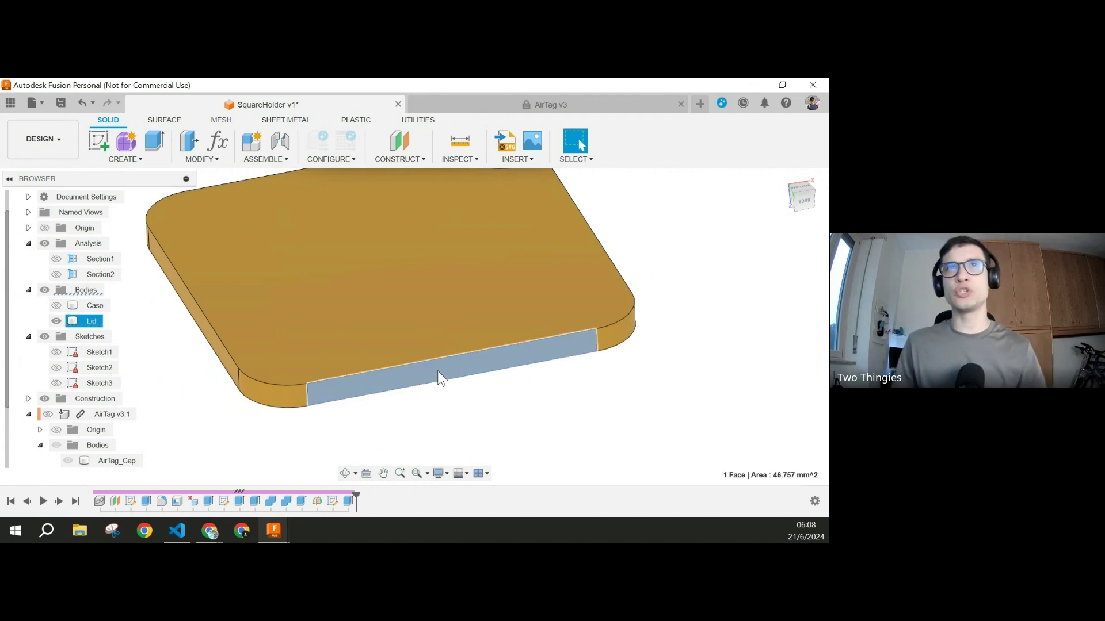
click(99, 144)
mouse_move(444, 274)
middle_down()
mouse_move(456, 356)
mouse_move(413, 380)
mouse_move(423, 386)
middle_up()
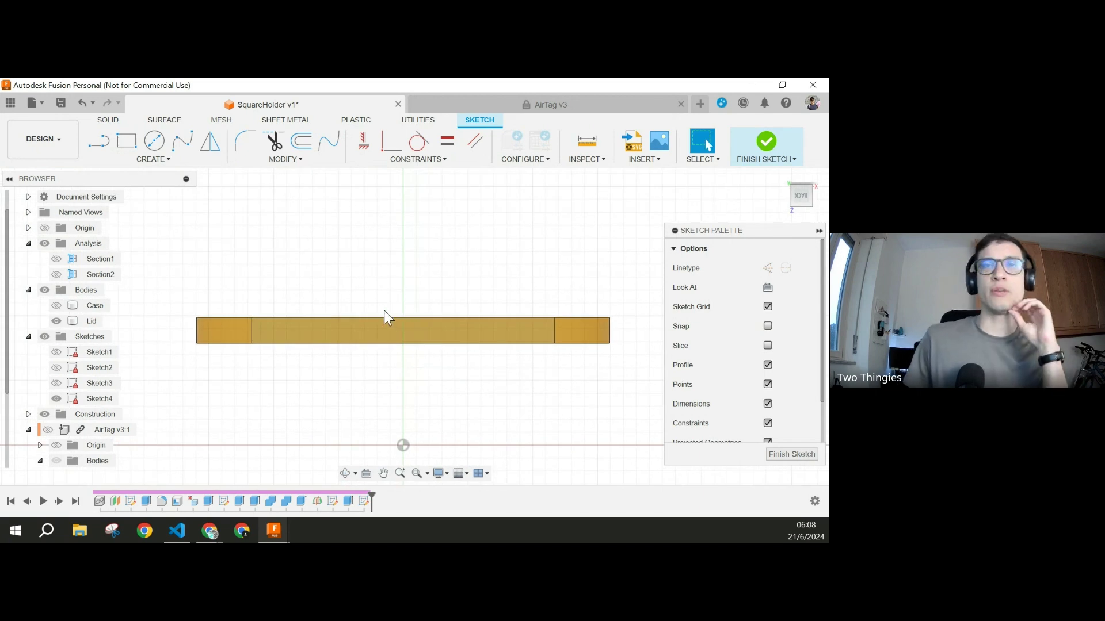
Step: Sketch a vertical line between the midpoints of the lid side face's upper and lower edges and make it construction geometry
click(99, 140)
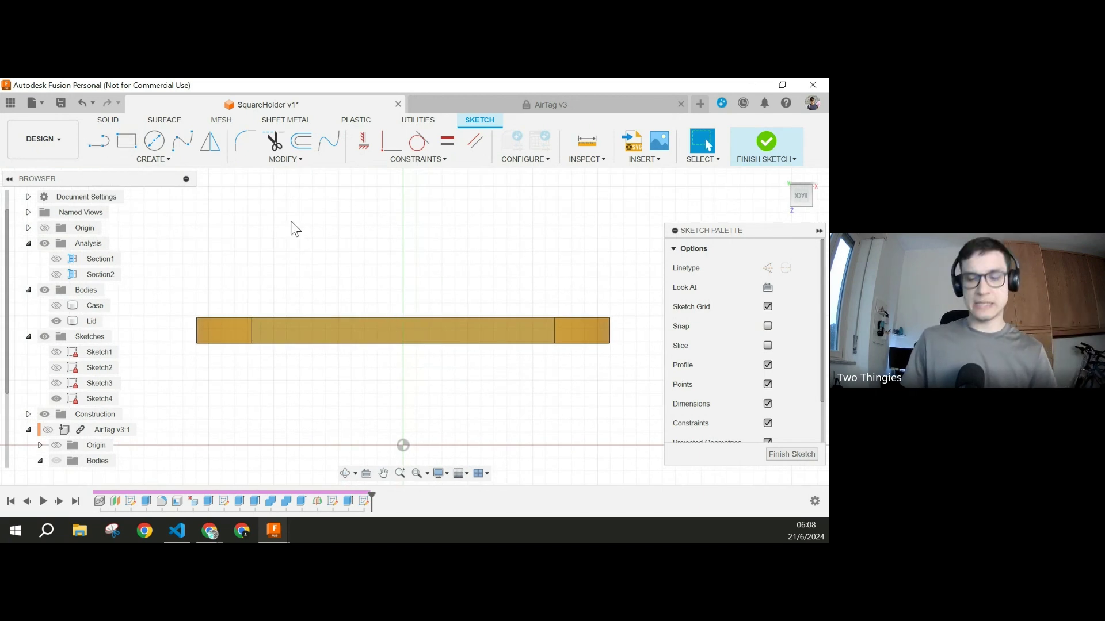
click(404, 317)
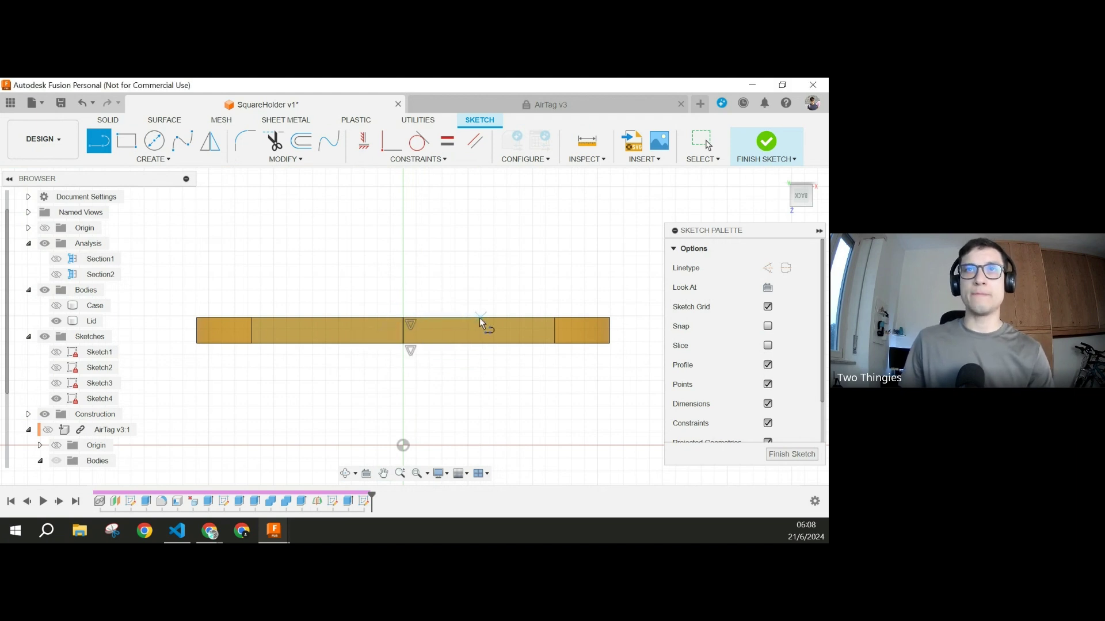
key(Escape)
click(402, 333)
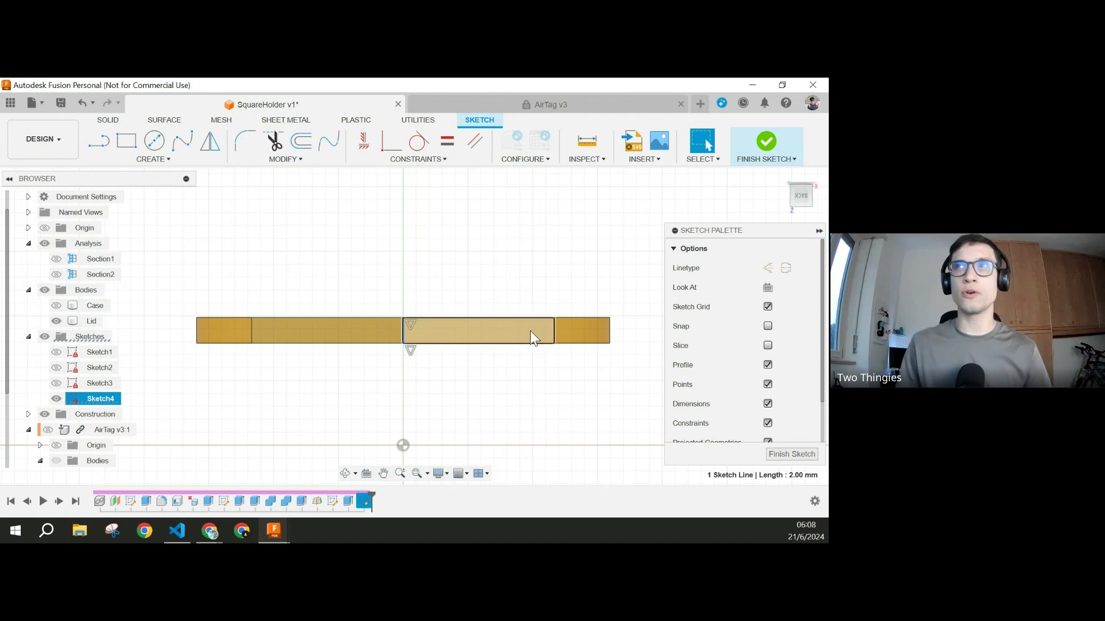
click(762, 272)
Step: Show the Case body briefly to inspect how the lid sits in it, hide it again and return to the sketch view
middle_drag(462, 363, 435, 377)
scroll(428, 370, up, 1)
scroll(429, 371, up, 3)
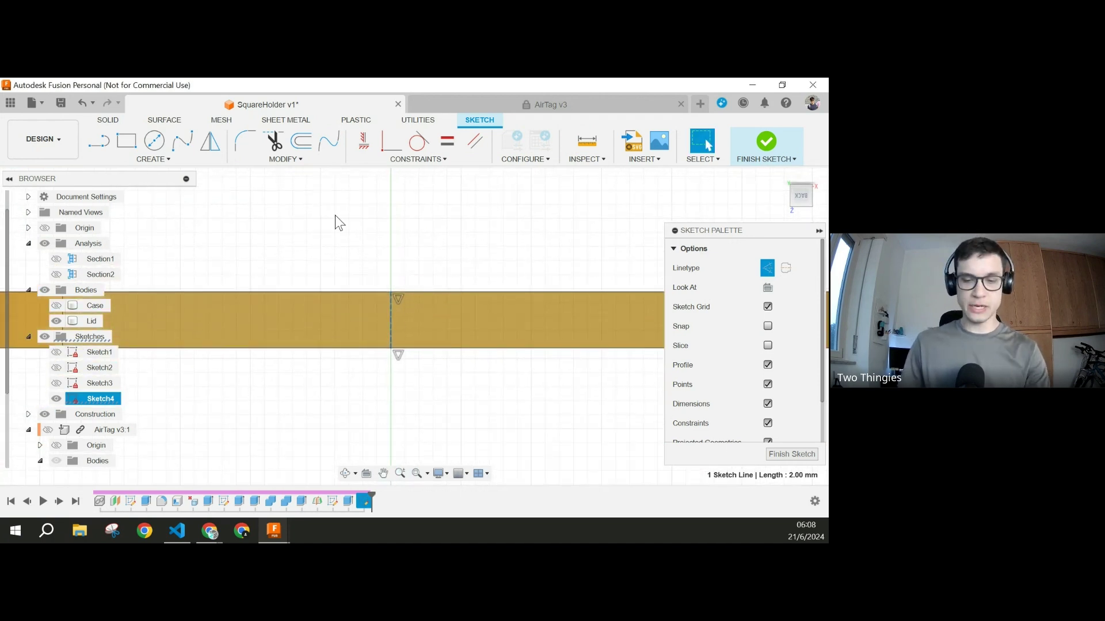
shift+middle_drag(335, 215, 335, 286)
scroll(331, 283, down, 4)
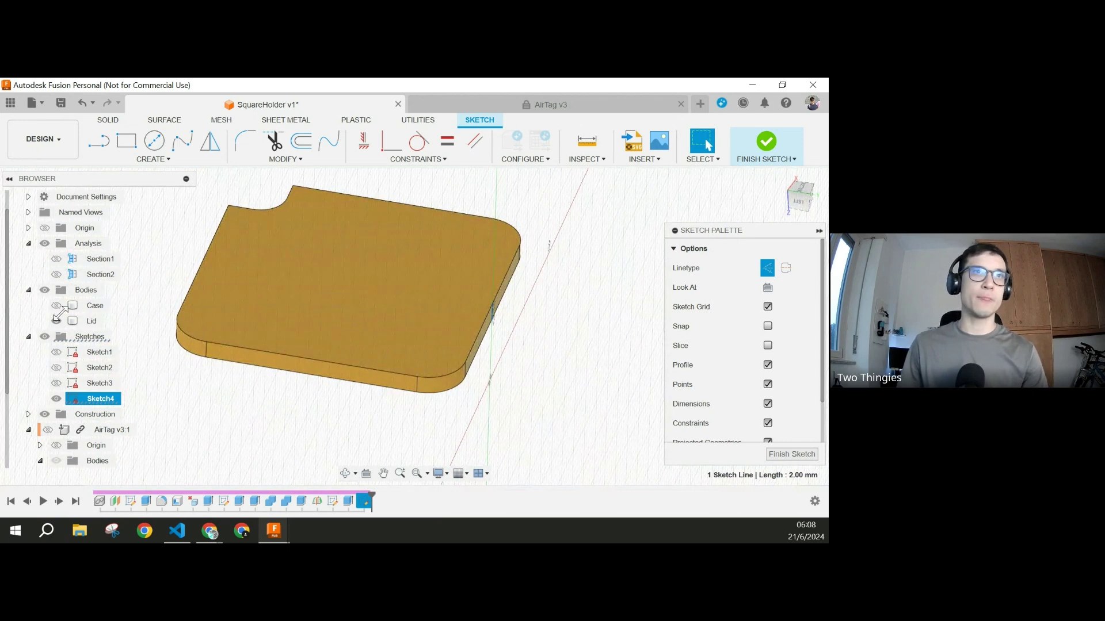
click(56, 306)
middle_drag(534, 396, 454, 402)
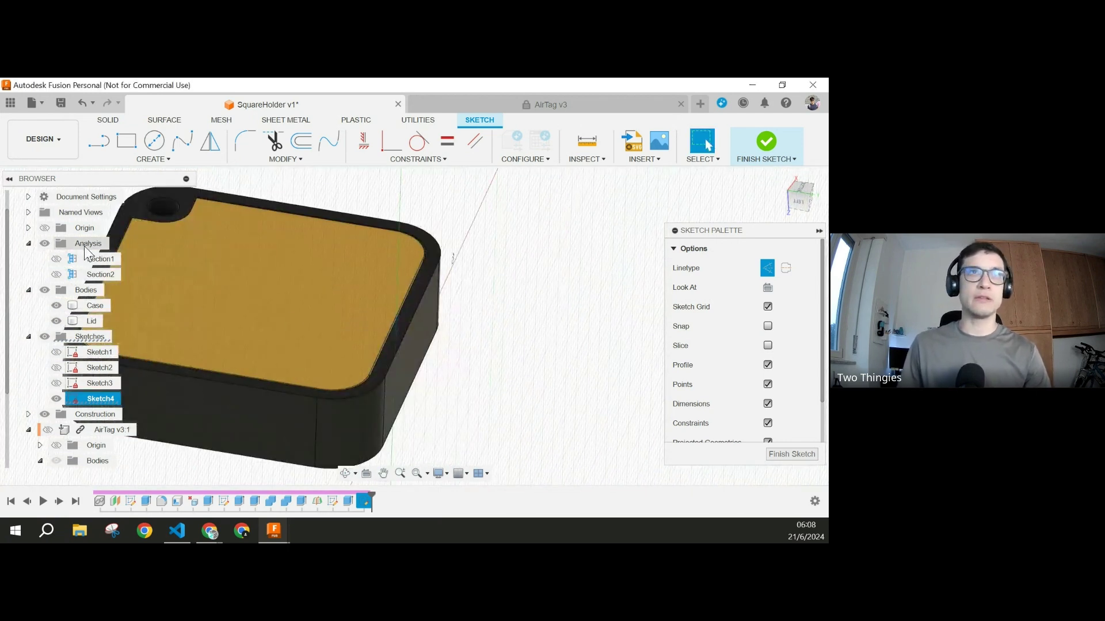
click(53, 305)
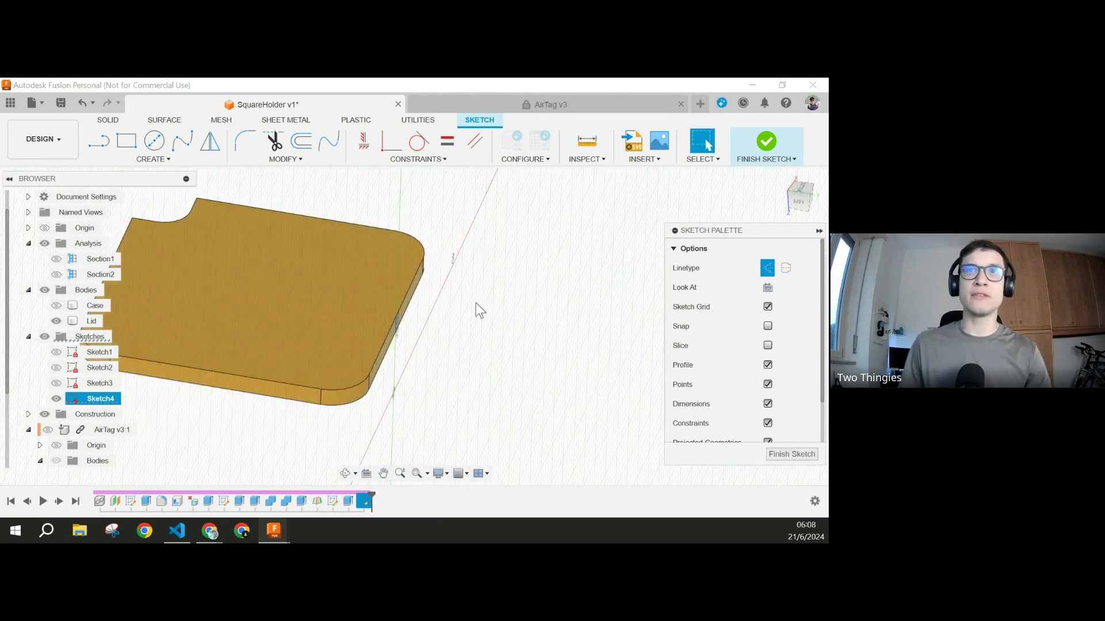
shift+middle_drag(476, 305, 440, 291)
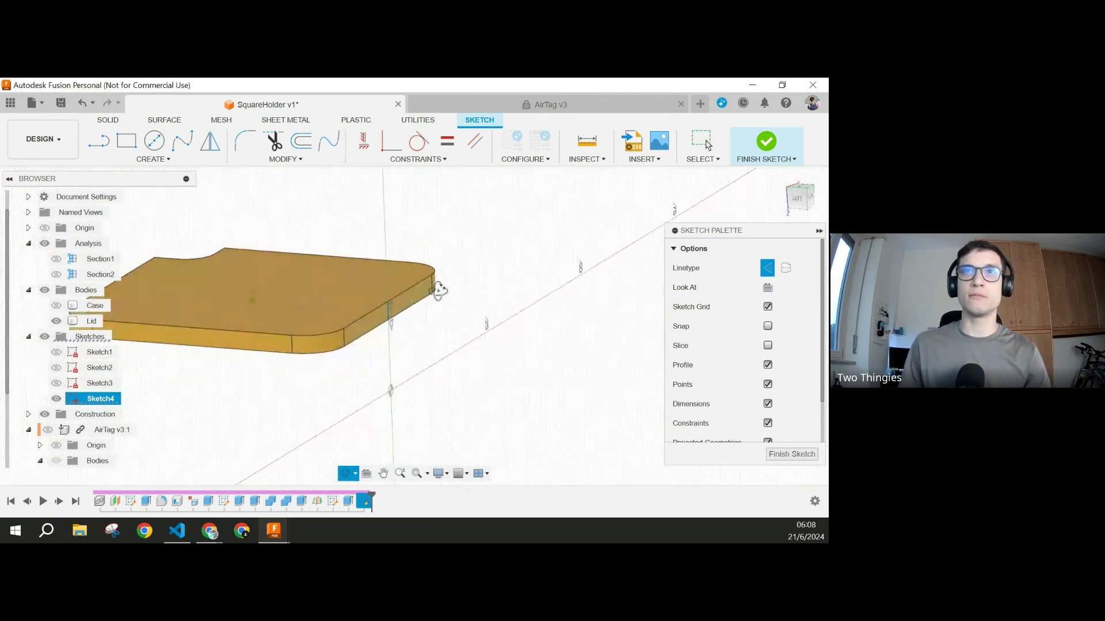
click(813, 199)
scroll(467, 407, up, 4)
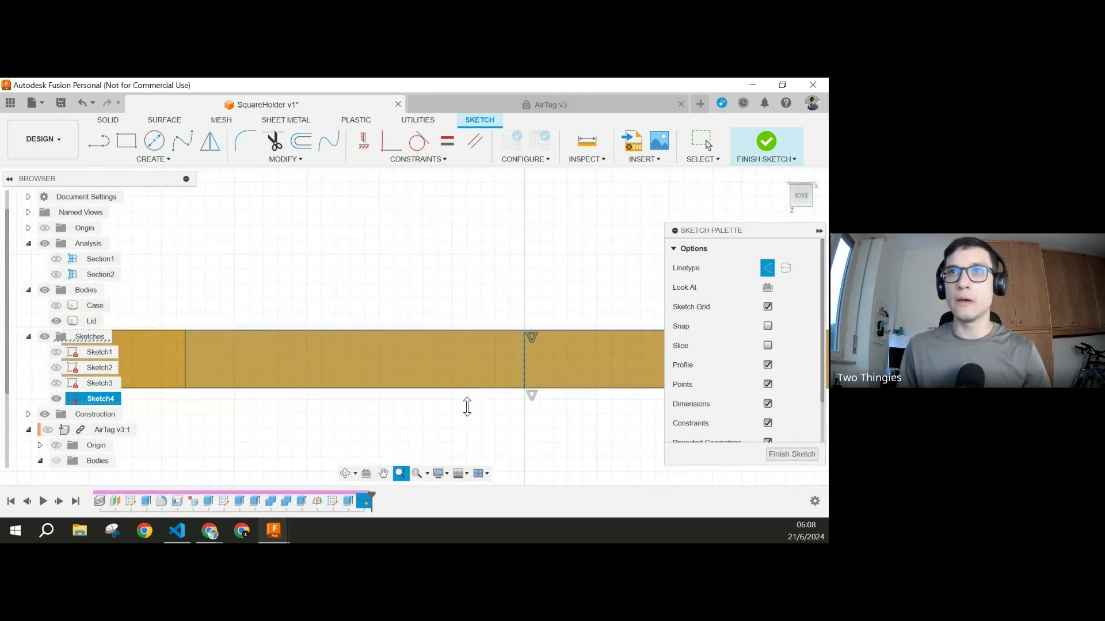
middle_drag(467, 407, 338, 412)
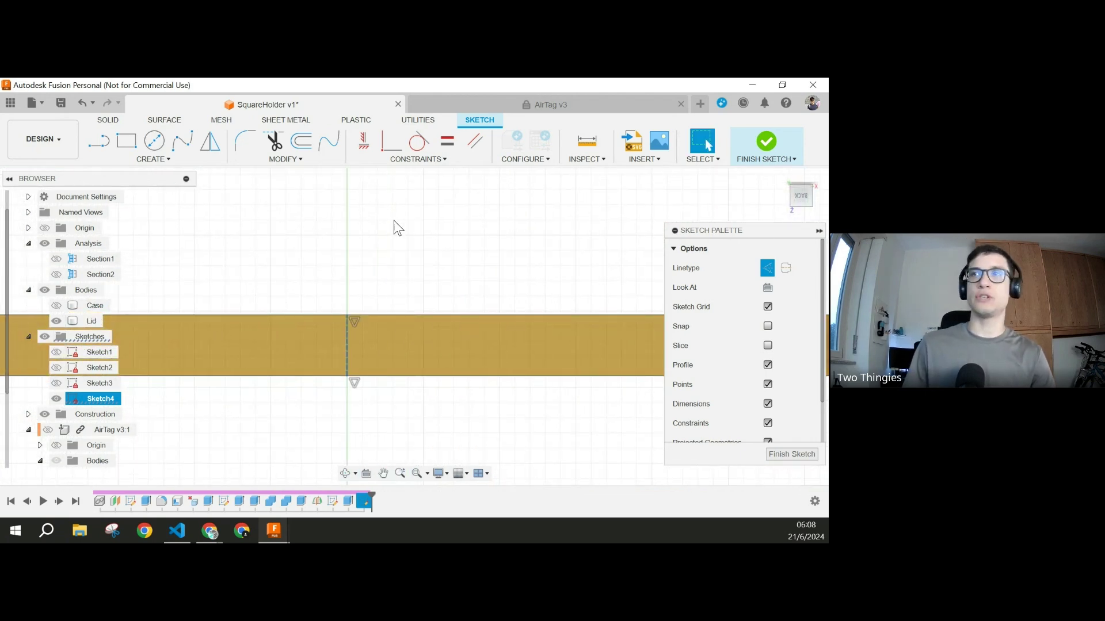
key(r)
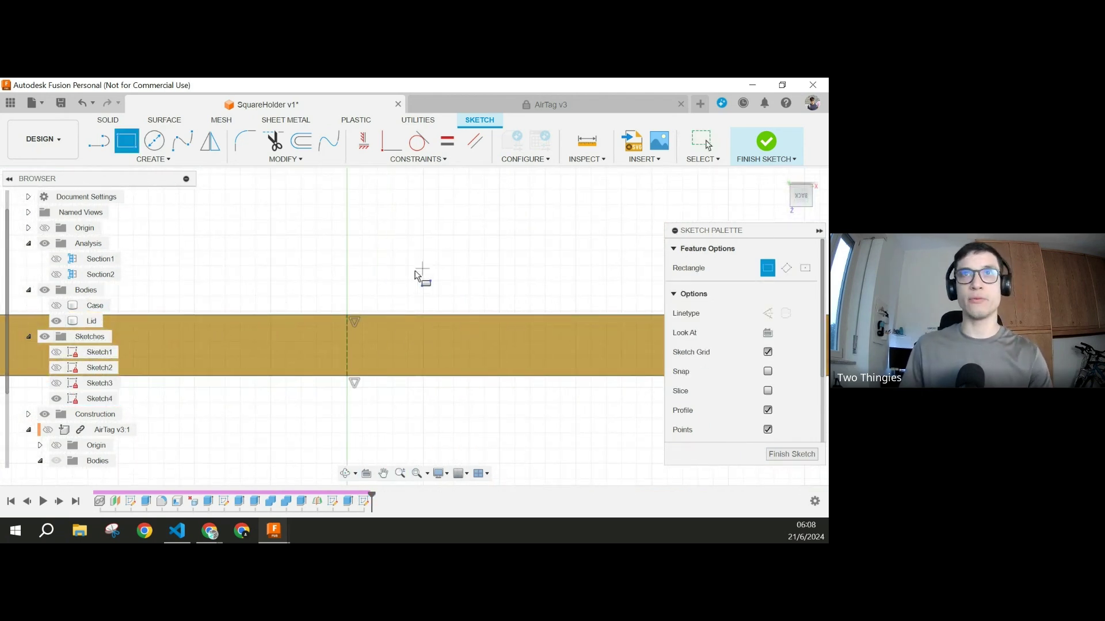
click(805, 267)
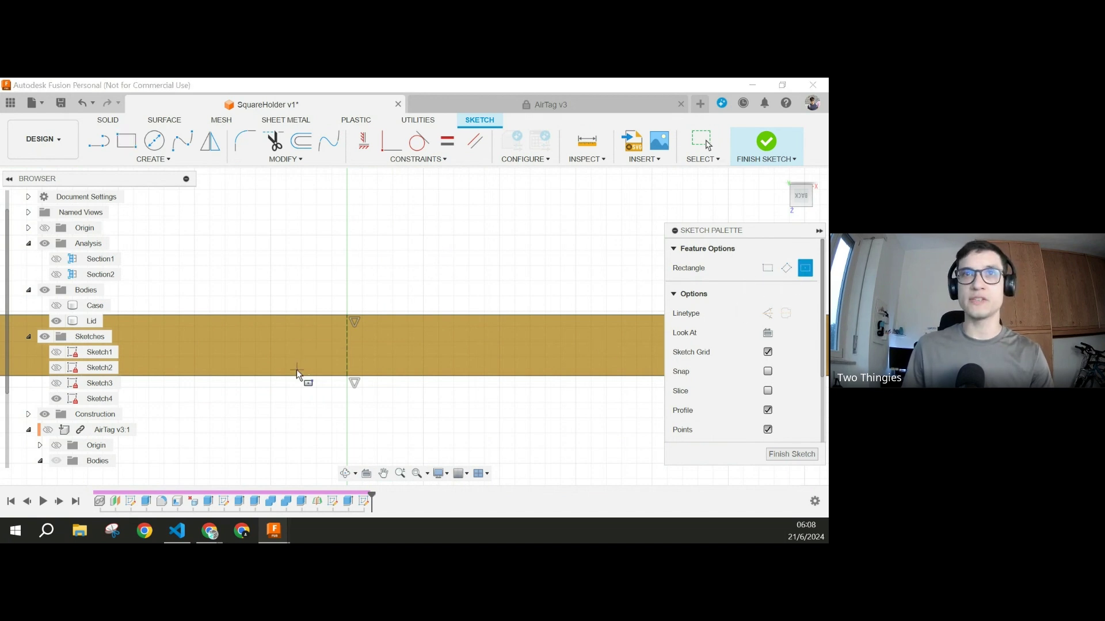
click(347, 345)
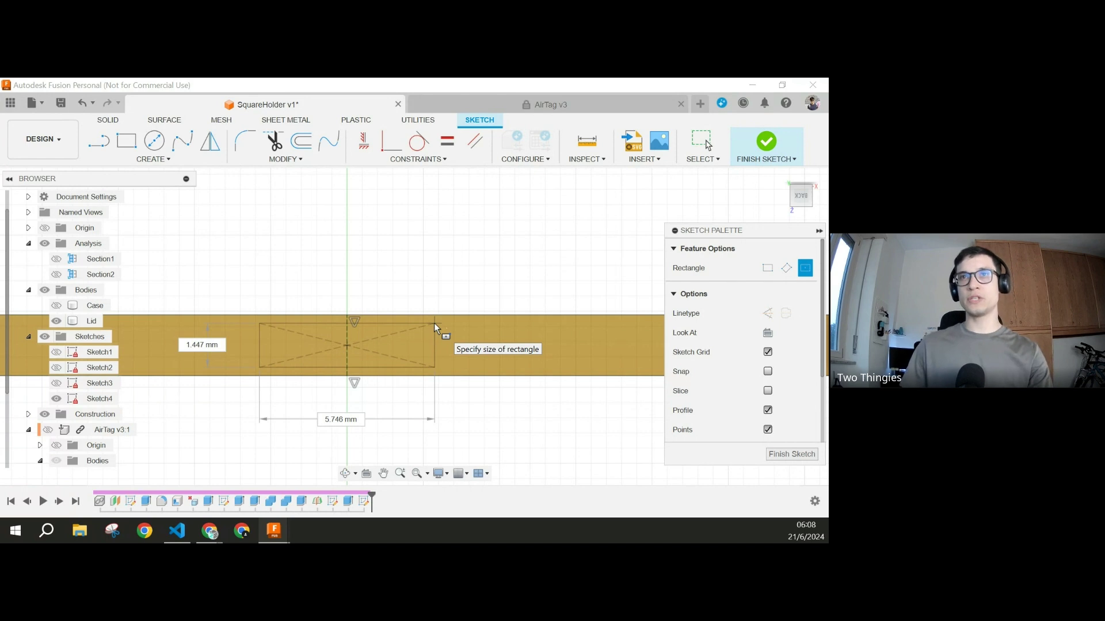
key(Escape)
Step: Add a user parameter named tab_width in mm with the expression 5
click(107, 119)
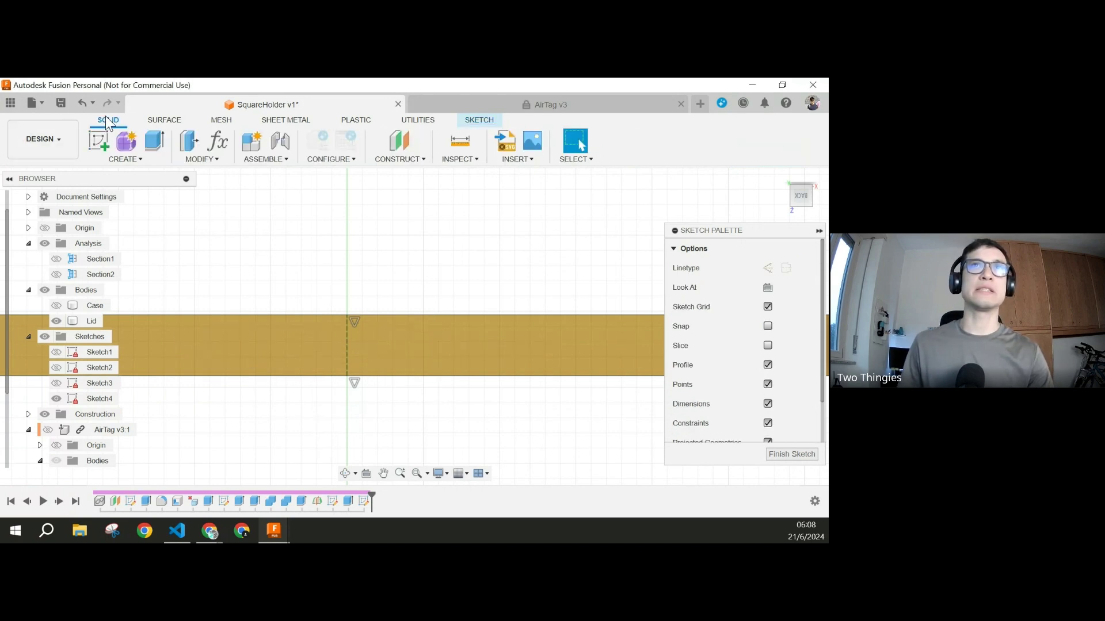
click(218, 141)
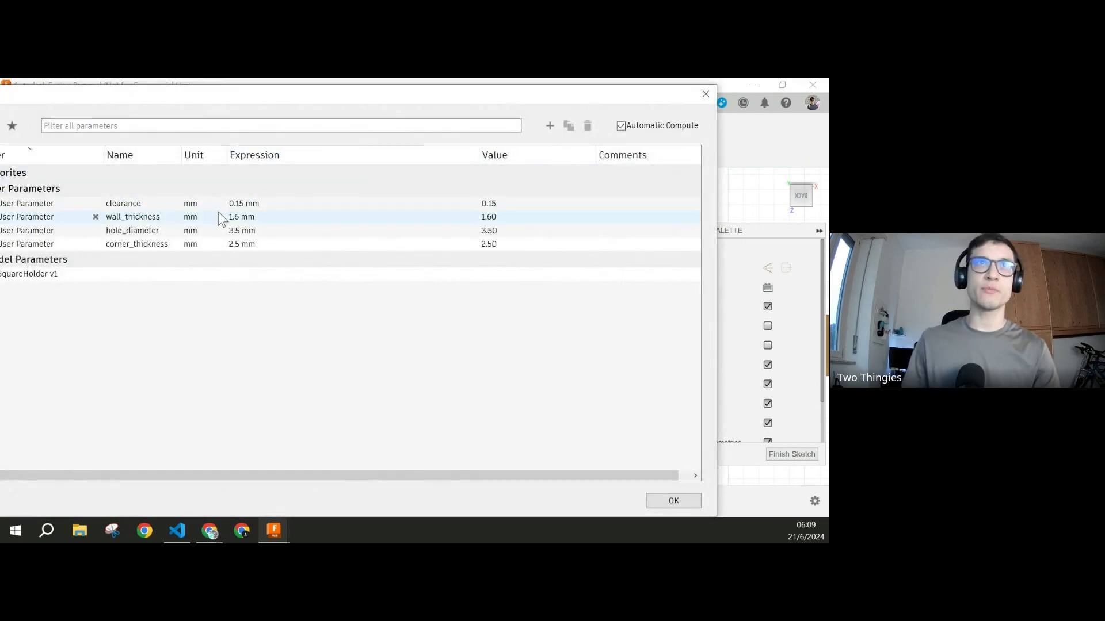
click(549, 125)
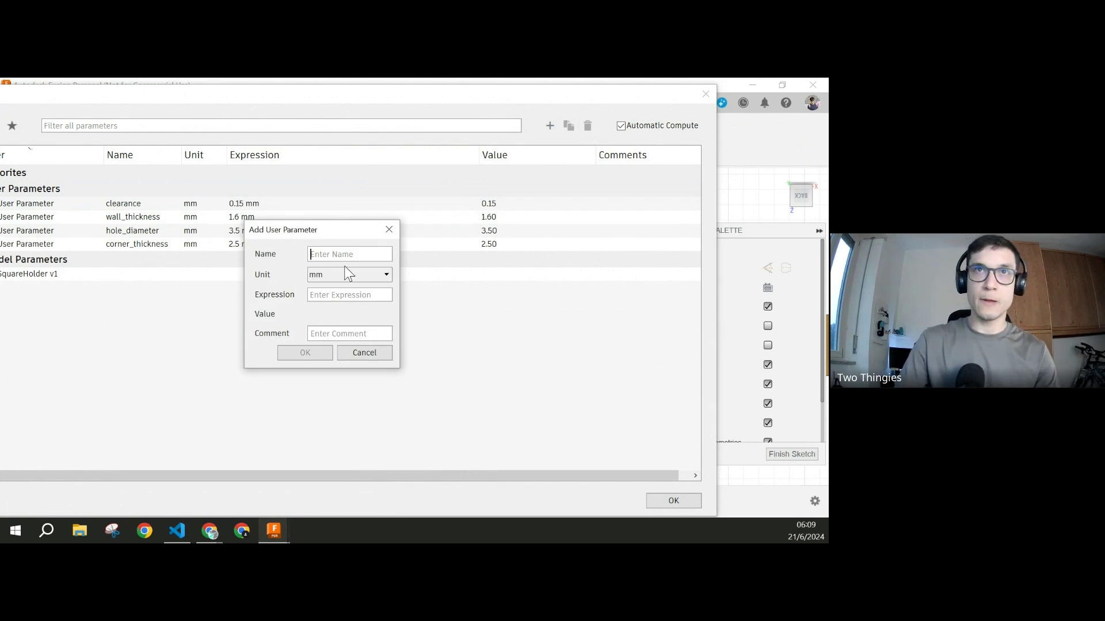
text(tab_width)
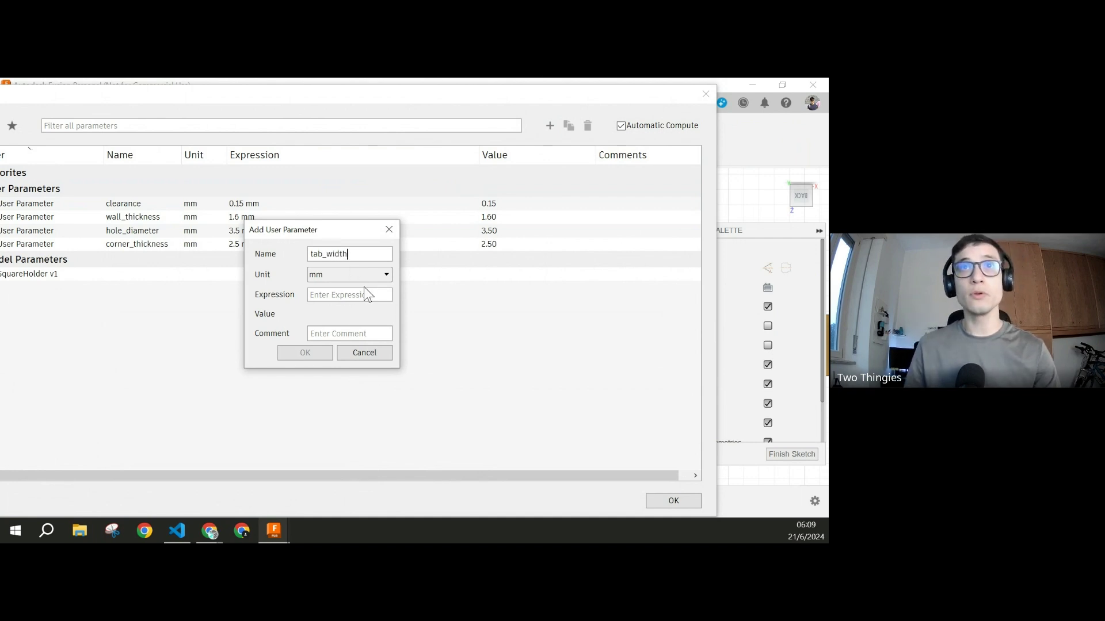
text(5)
key(Return)
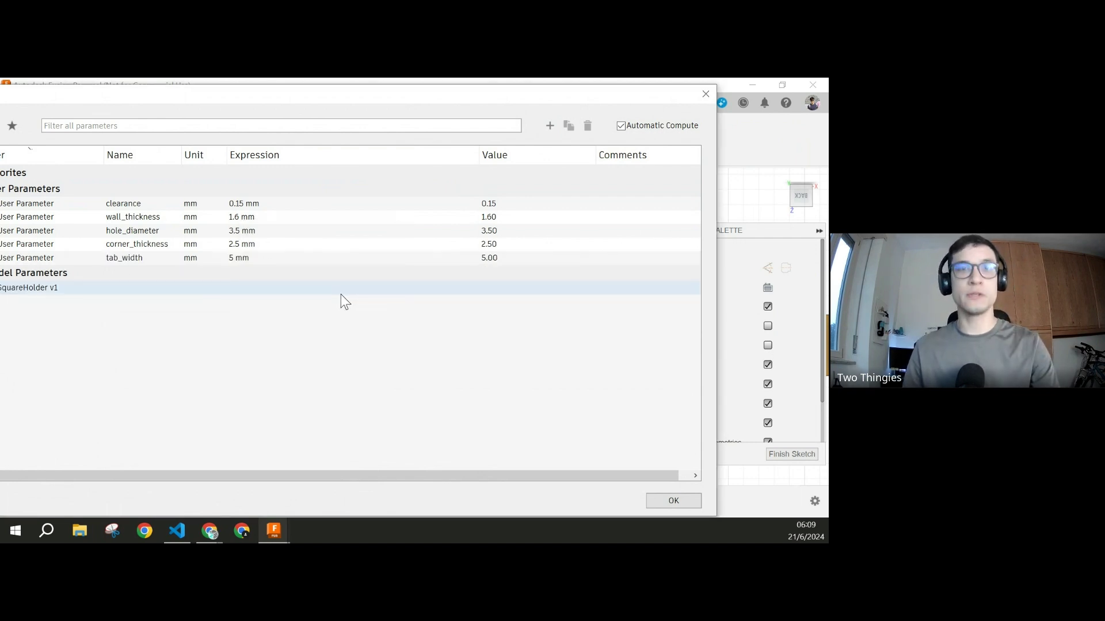
Step: Add a user parameter named tab_height in mm with the expression 2
click(550, 126)
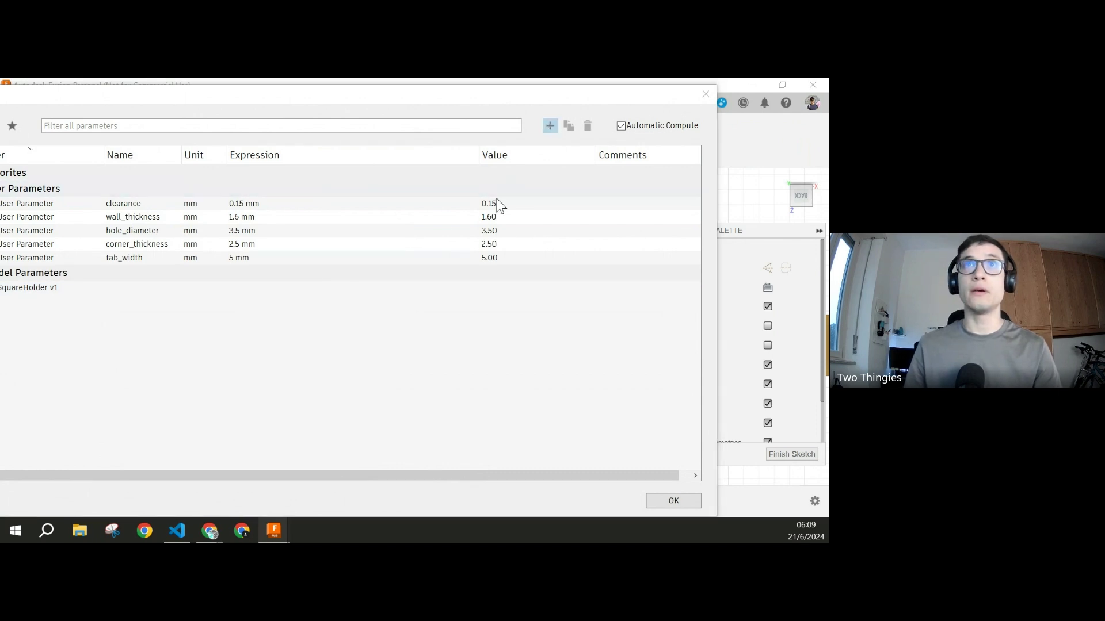
text(tab_)
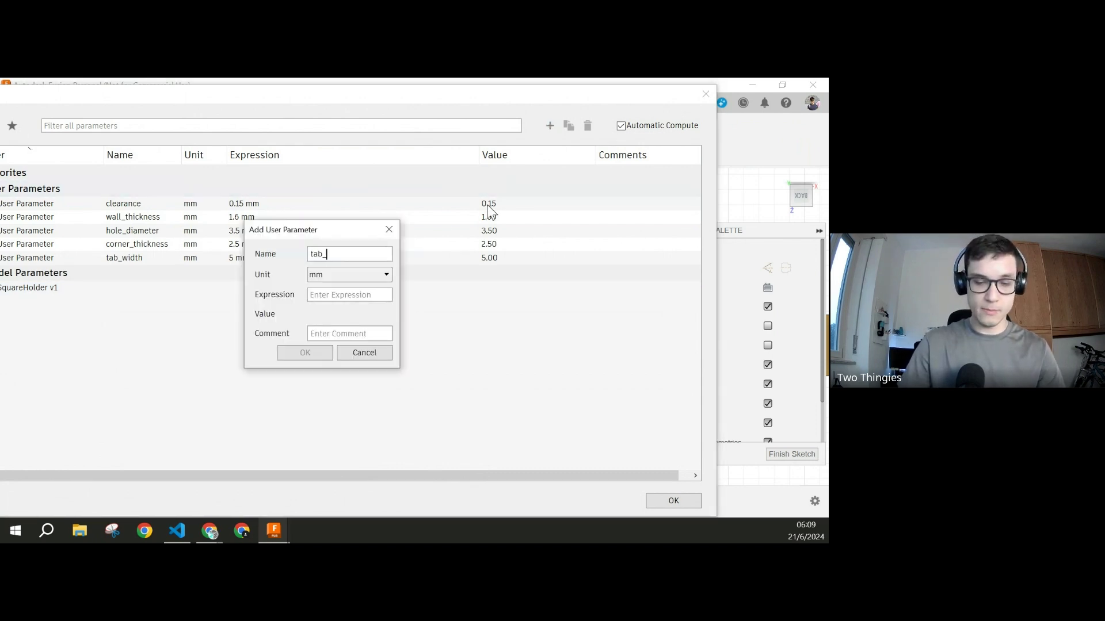
click(336, 294)
text(2)
key(Return)
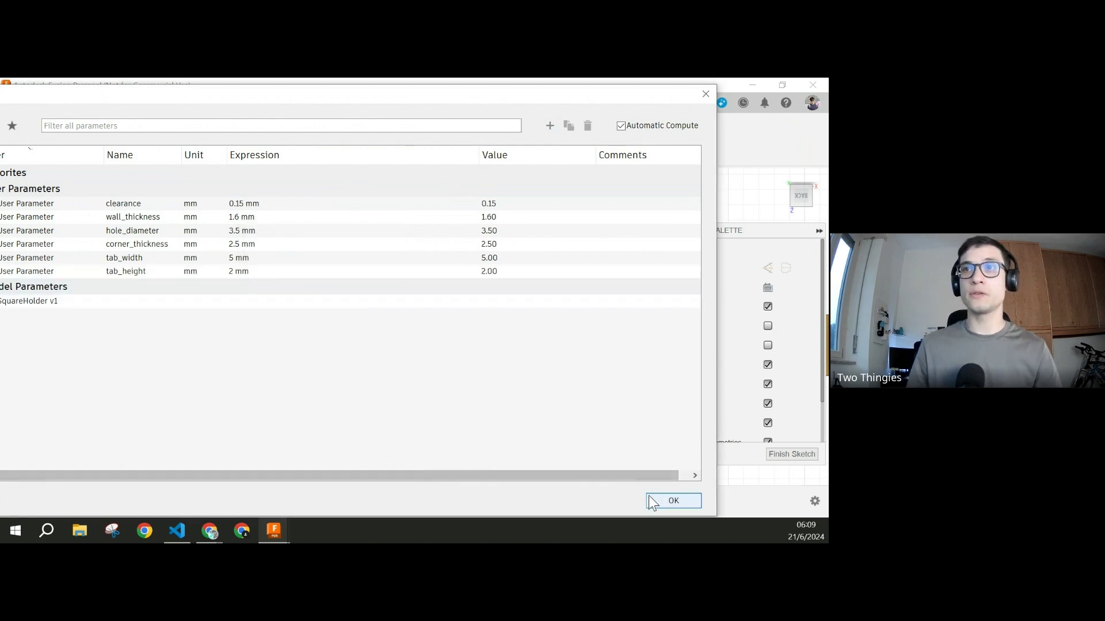
Step: Sketch a center rectangle at the midpoint of the construction line, with tab_width as width and tab_height as height, and finish the sketch
click(655, 503)
key(r)
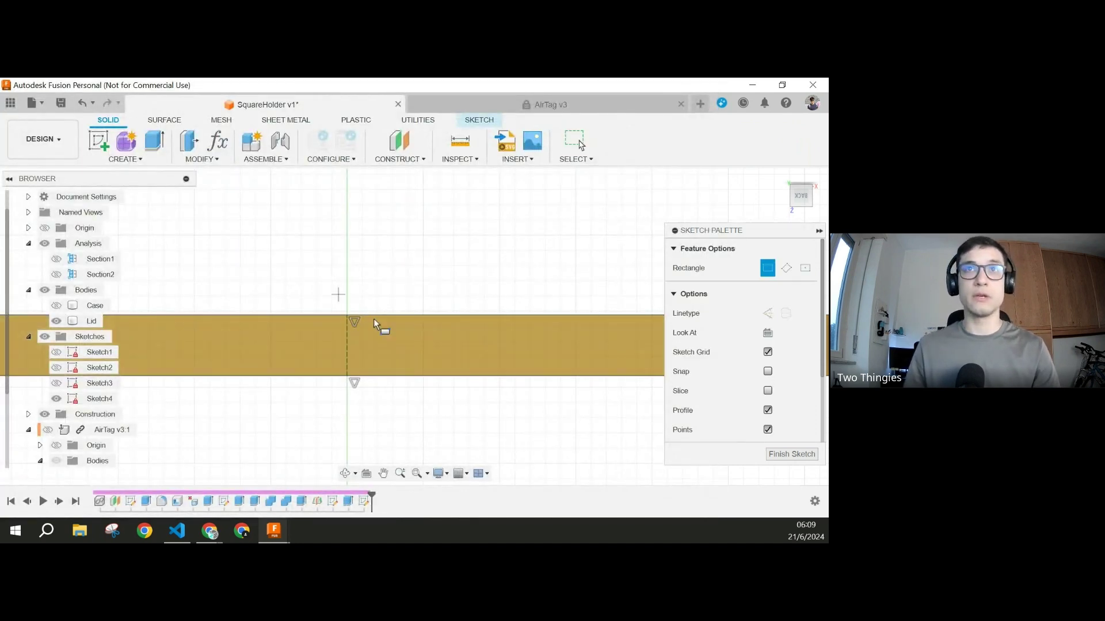
click(805, 267)
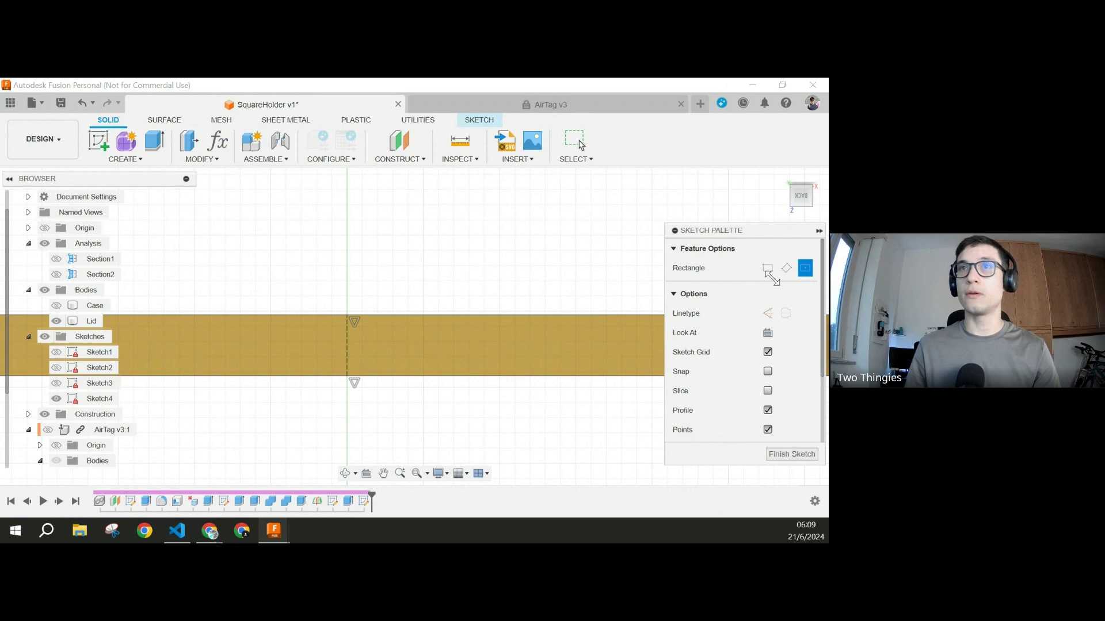
click(347, 344)
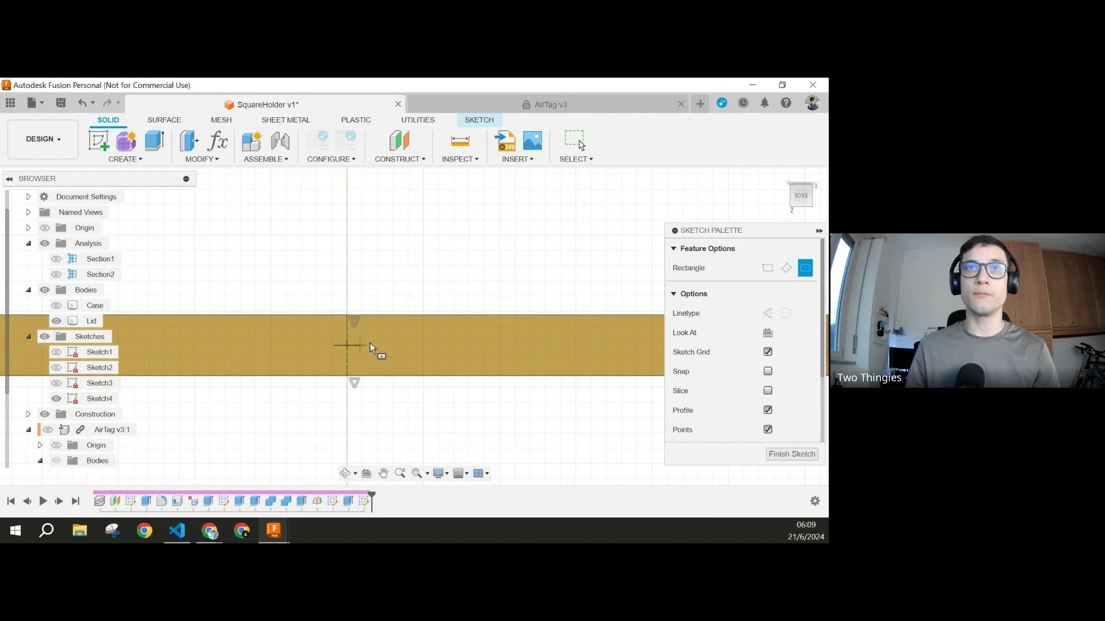
text(tab)
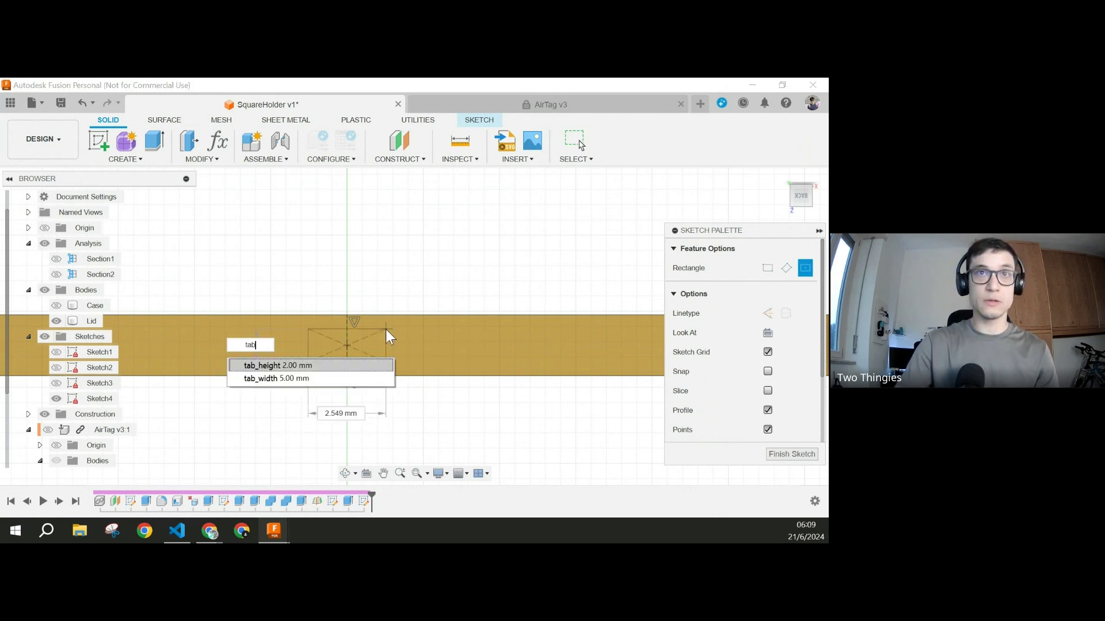
key(Return)
key(Tab)
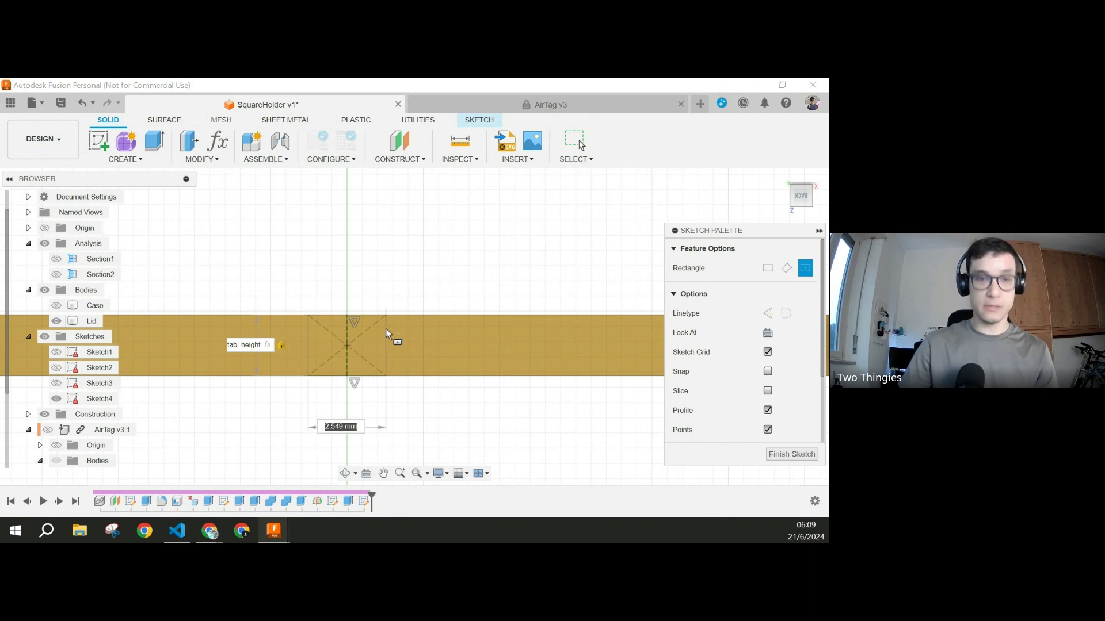
text(tab)
key(Tab)
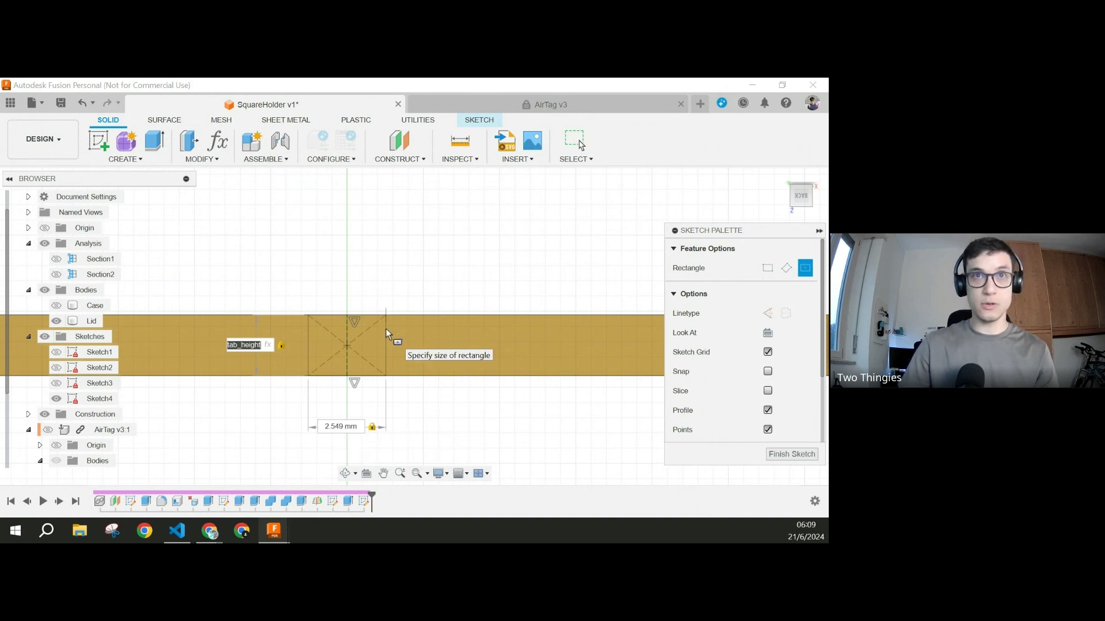
key(Tab)
text(tab)
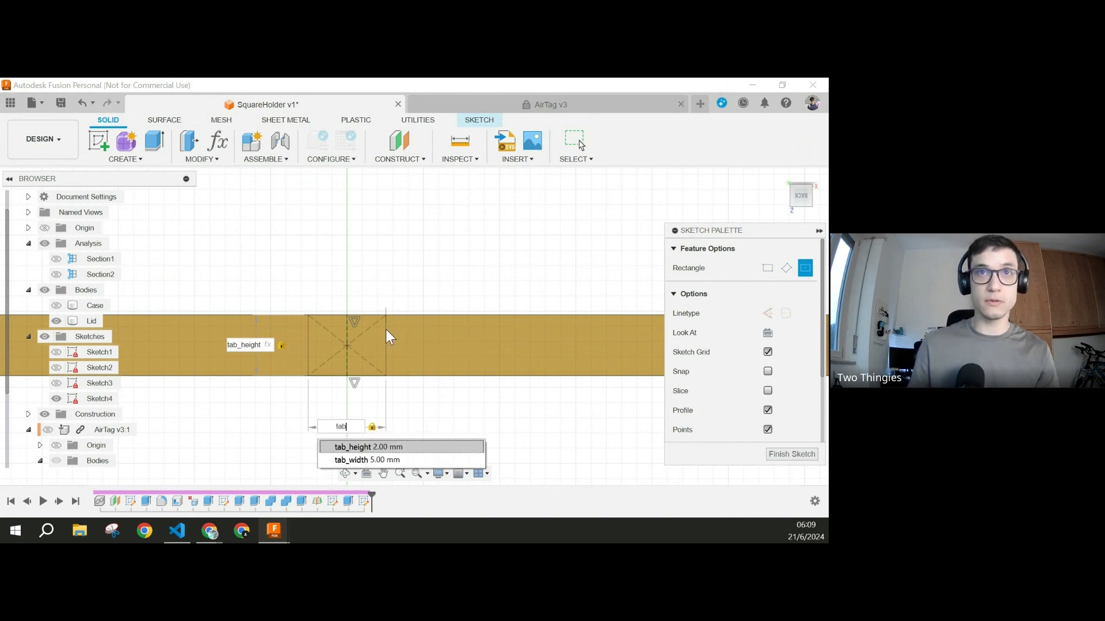
click(380, 460)
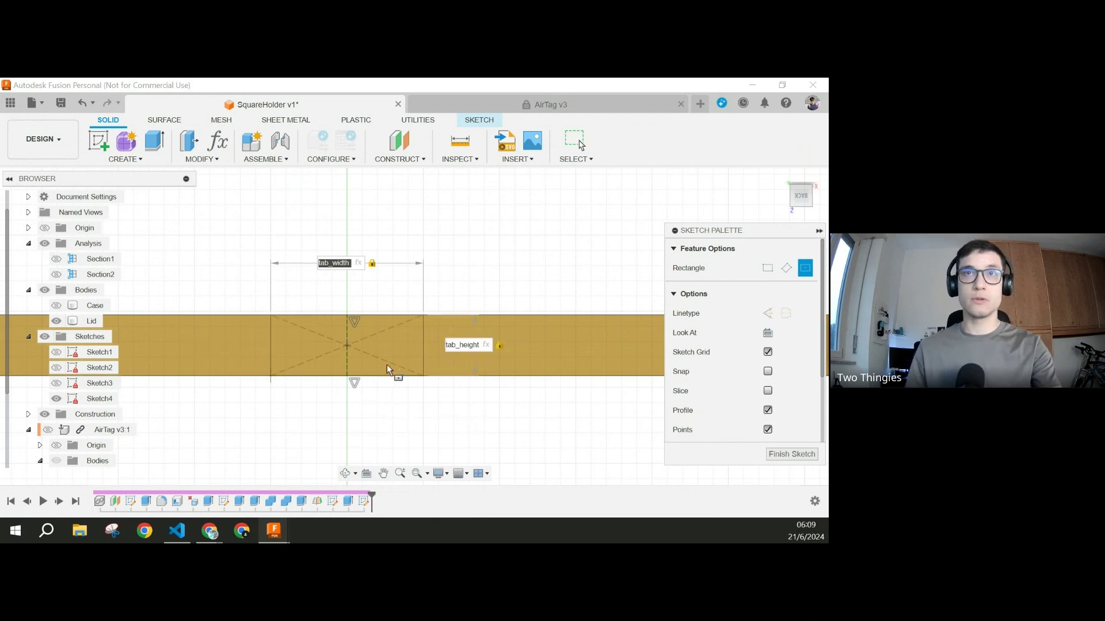
key(Return)
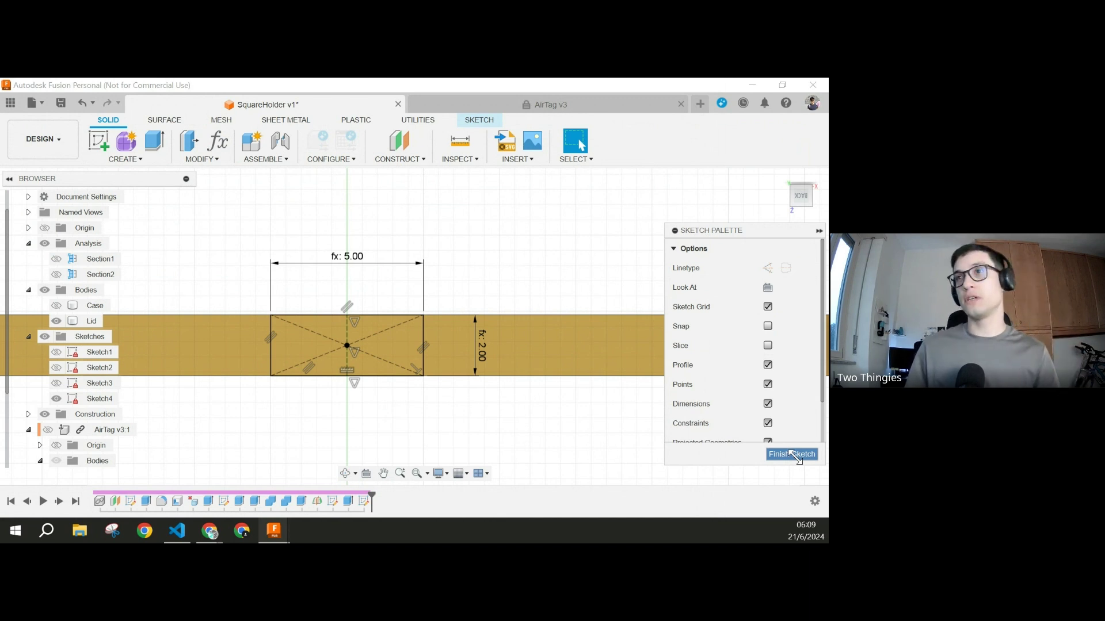
click(795, 455)
Step: Reopen the tab sketch on the lid's side face and offset the rectangle inward by -clearance
shift+middle_drag(334, 352, 363, 370)
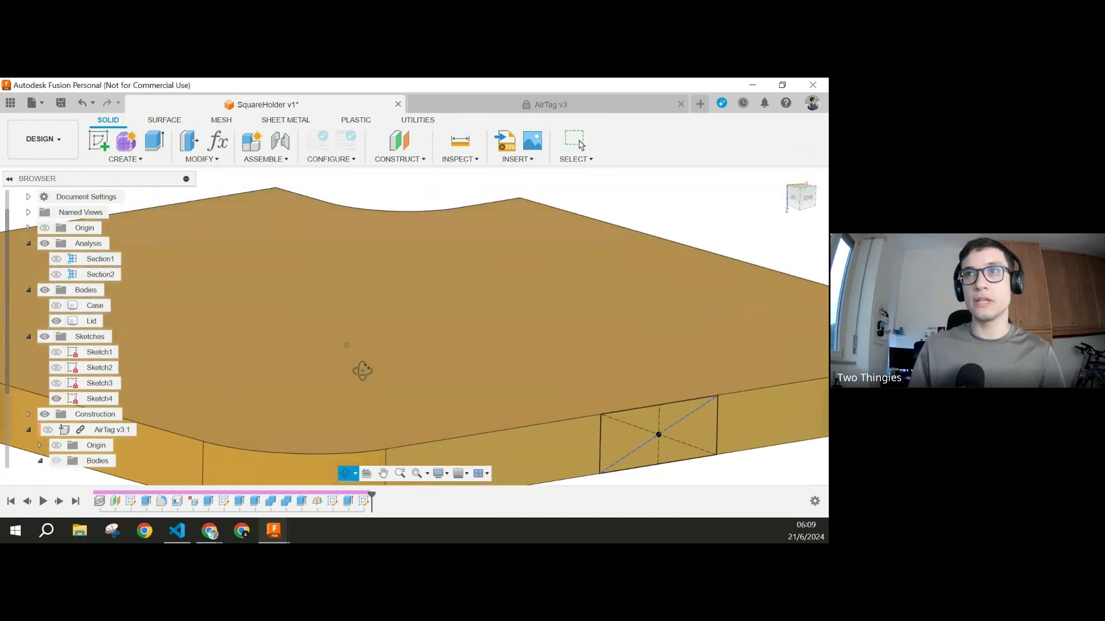
middle_drag(465, 353, 317, 285)
scroll(318, 286, down, 3)
key(Escape)
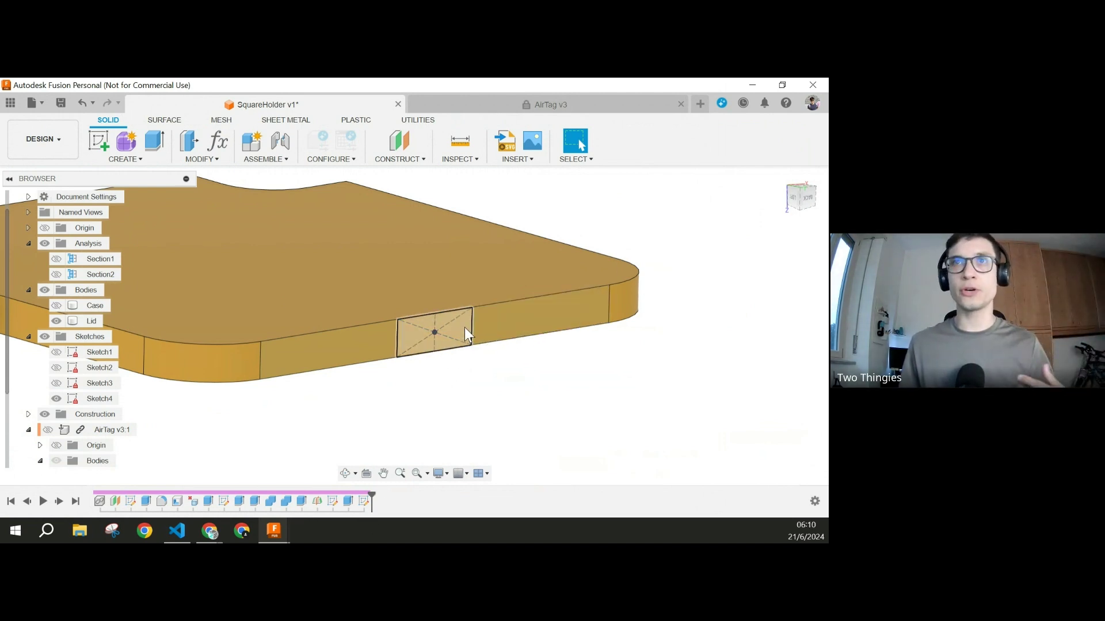
scroll(427, 317, up, 4)
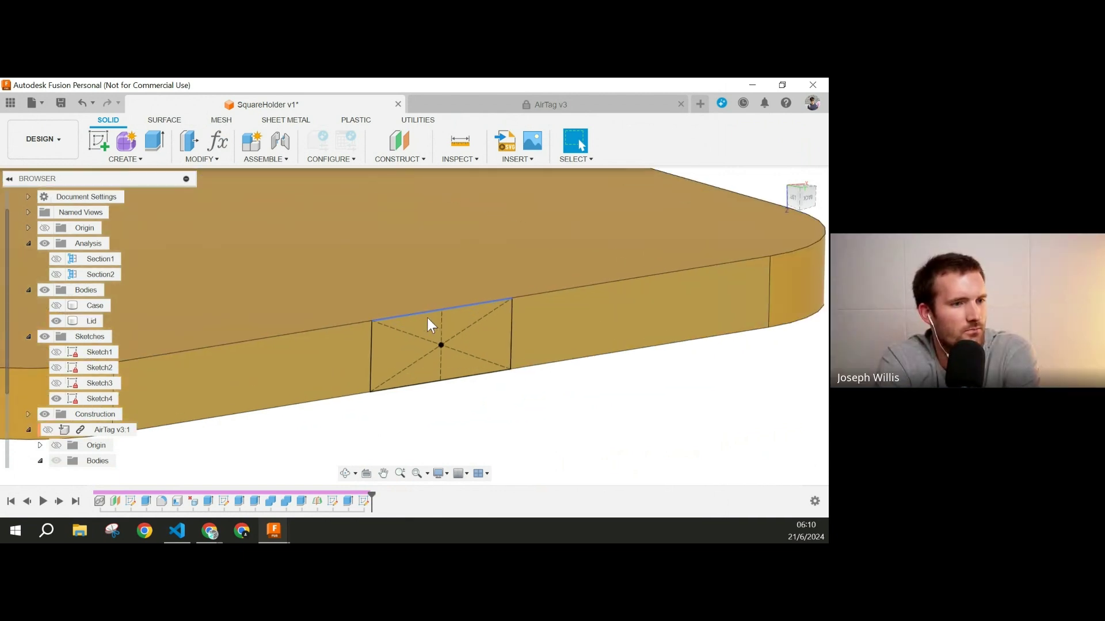
middle_drag(489, 332, 432, 317)
click(361, 504)
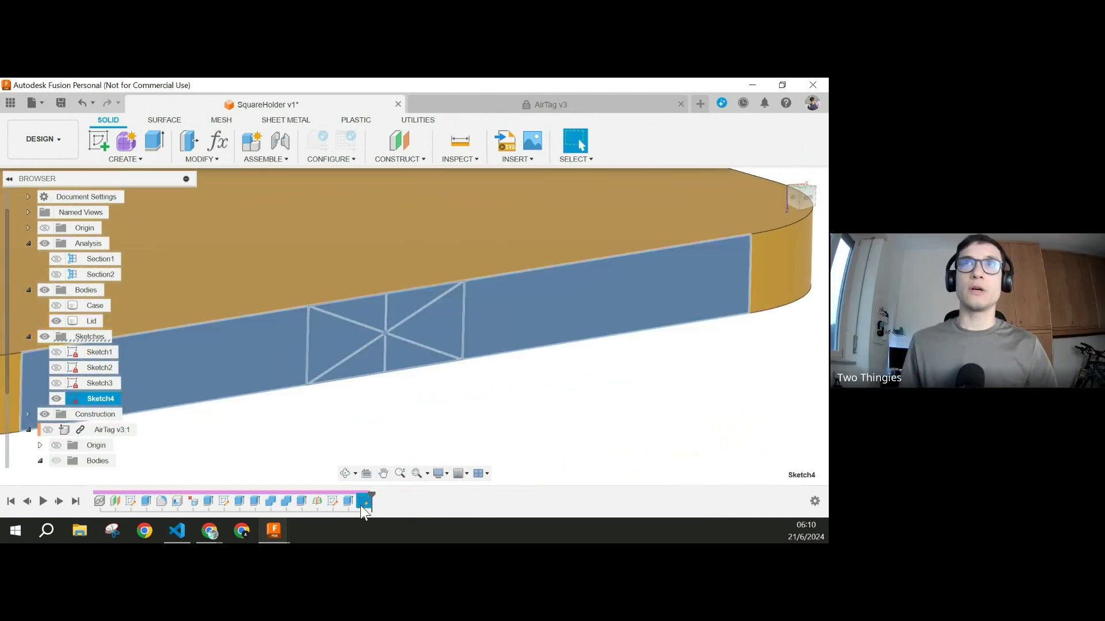
right_click(361, 505)
click(400, 376)
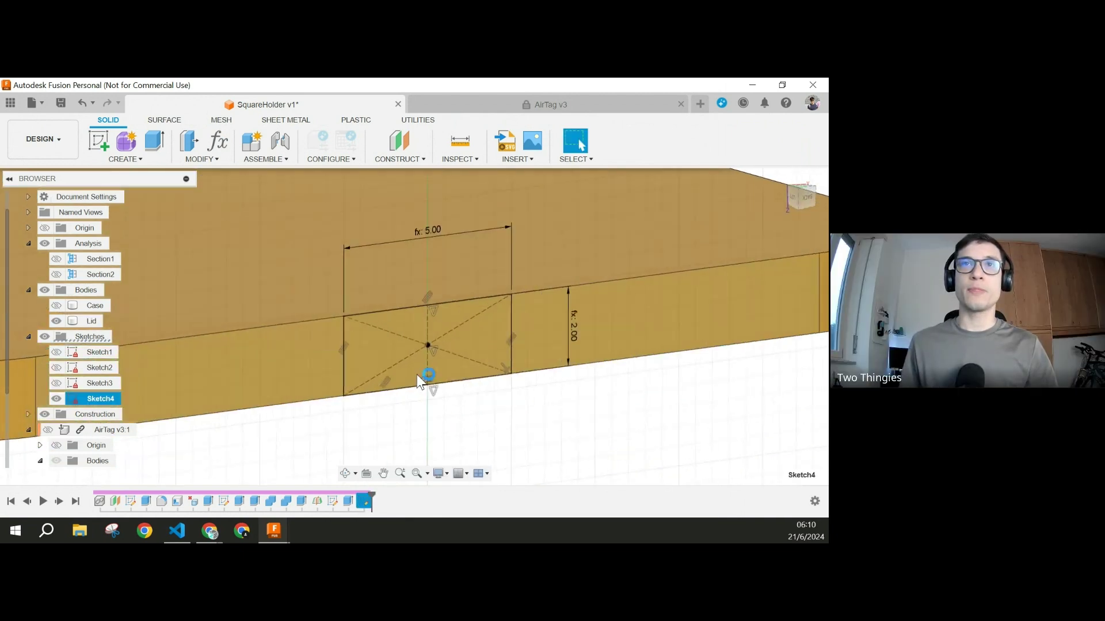
middle_drag(309, 323, 215, 302)
mouse_move(405, 336)
shift+middle_down()
mouse_move(382, 373)
mouse_move(472, 356)
shift+middle_up()
click(300, 141)
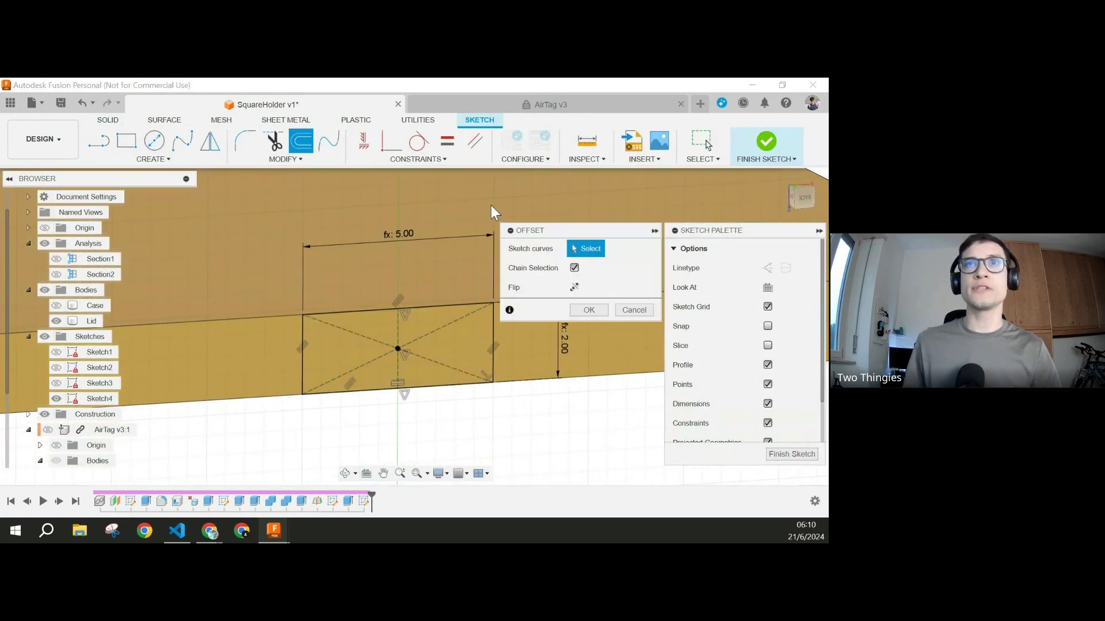
click(460, 304)
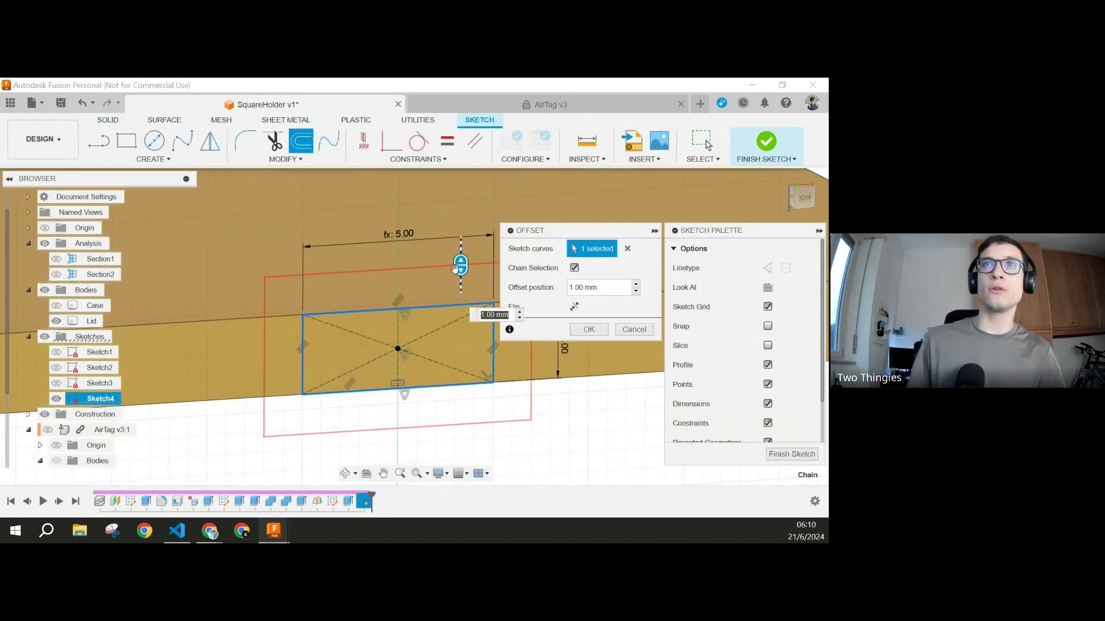
drag(459, 284, 461, 313)
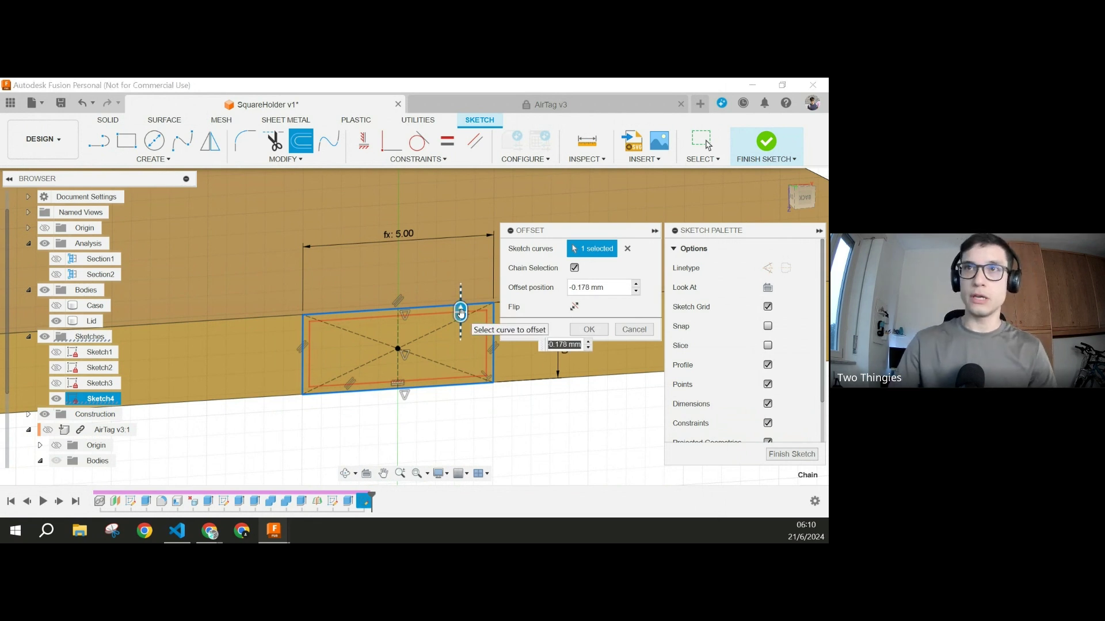
text(-c)
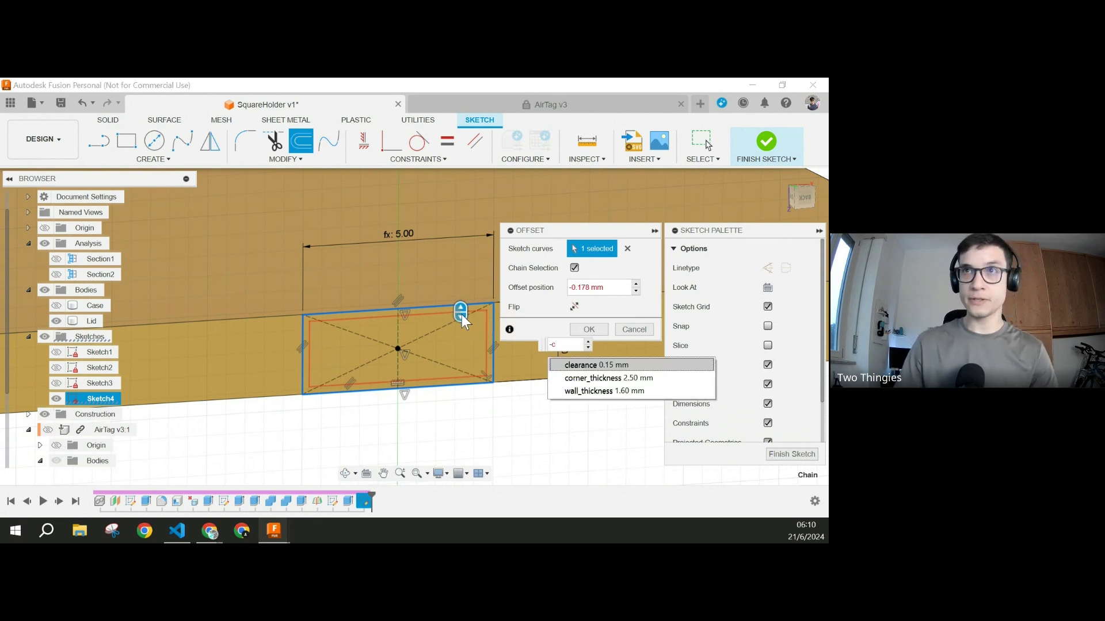
key(Return)
key(Return)
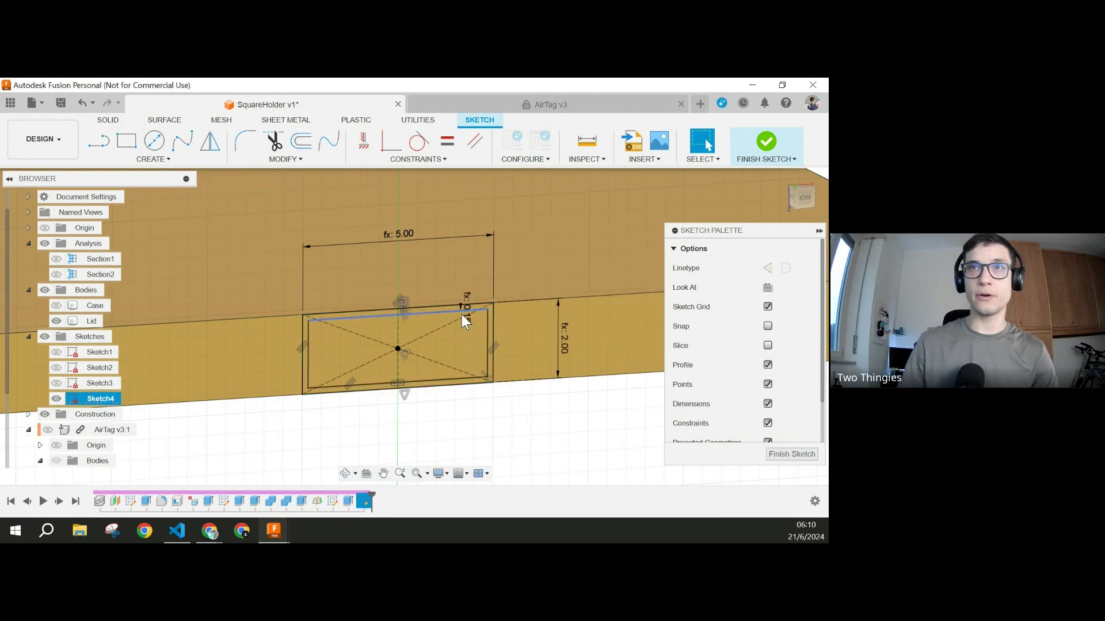
Step: Extrude both the outer frame and inner rectangle profiles 5 mm with a -45 deg taper angle as a new body
middle_drag(537, 389, 519, 384)
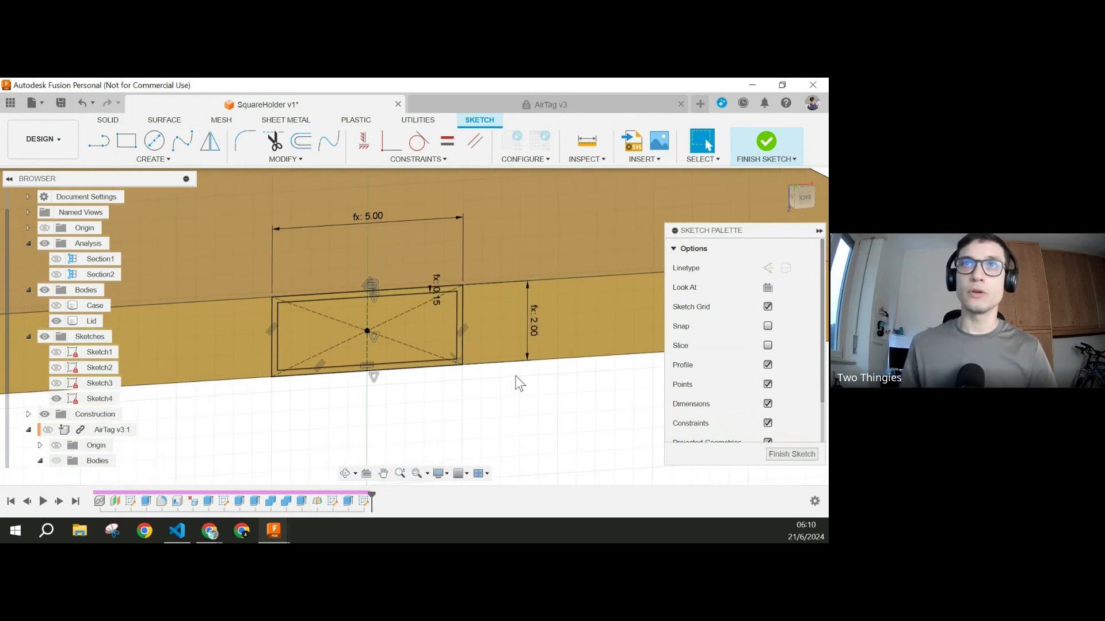
scroll(520, 379, down, 3)
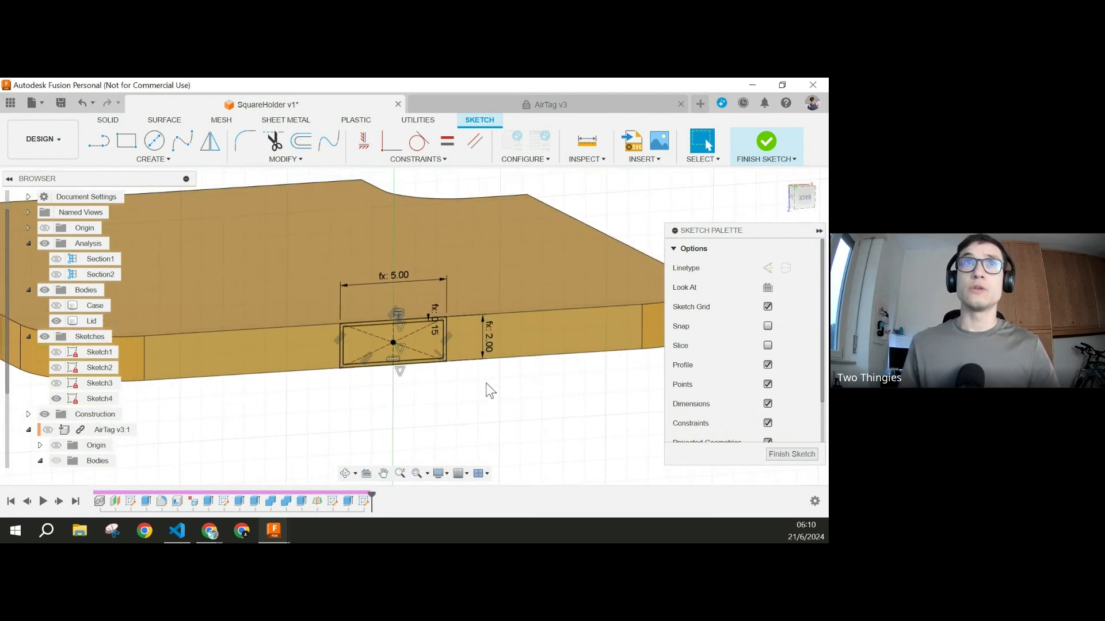
click(107, 121)
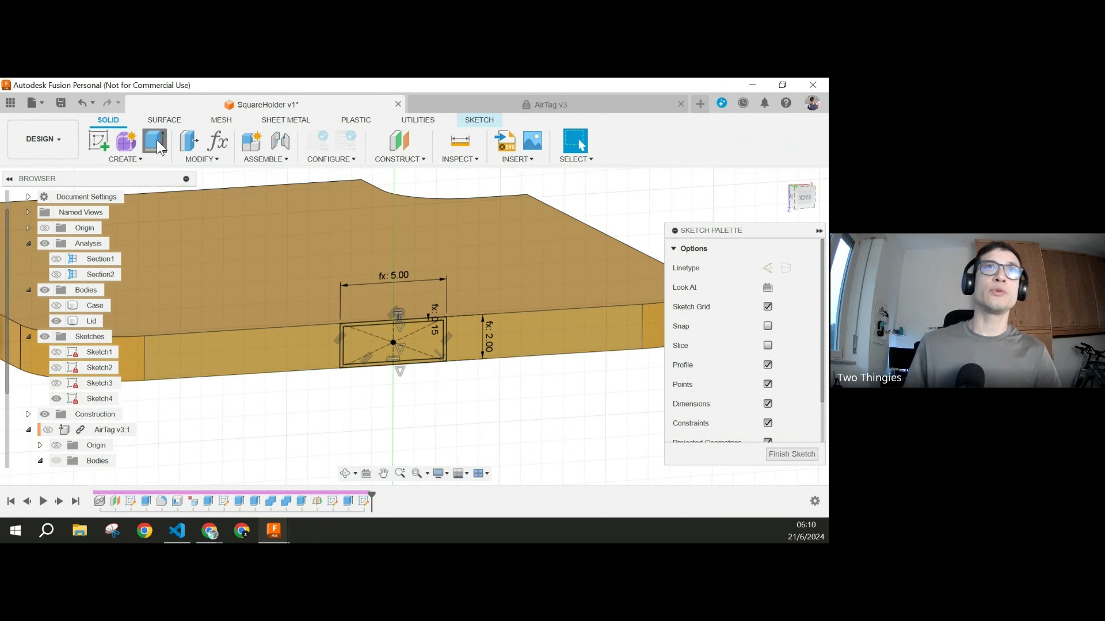
click(156, 140)
scroll(450, 322, up, 5)
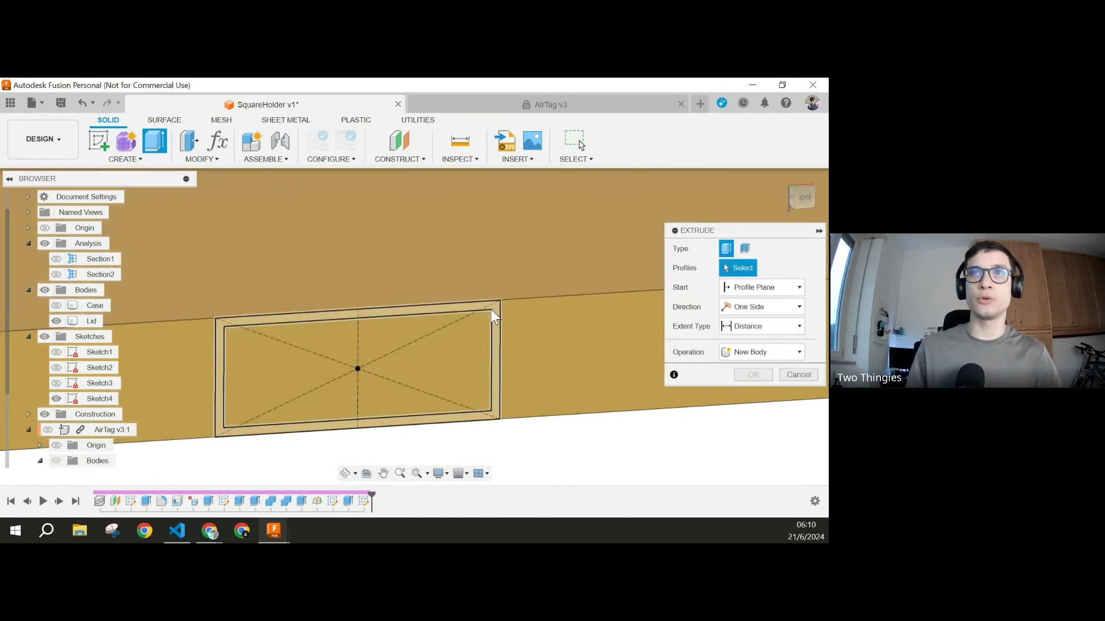
click(491, 311)
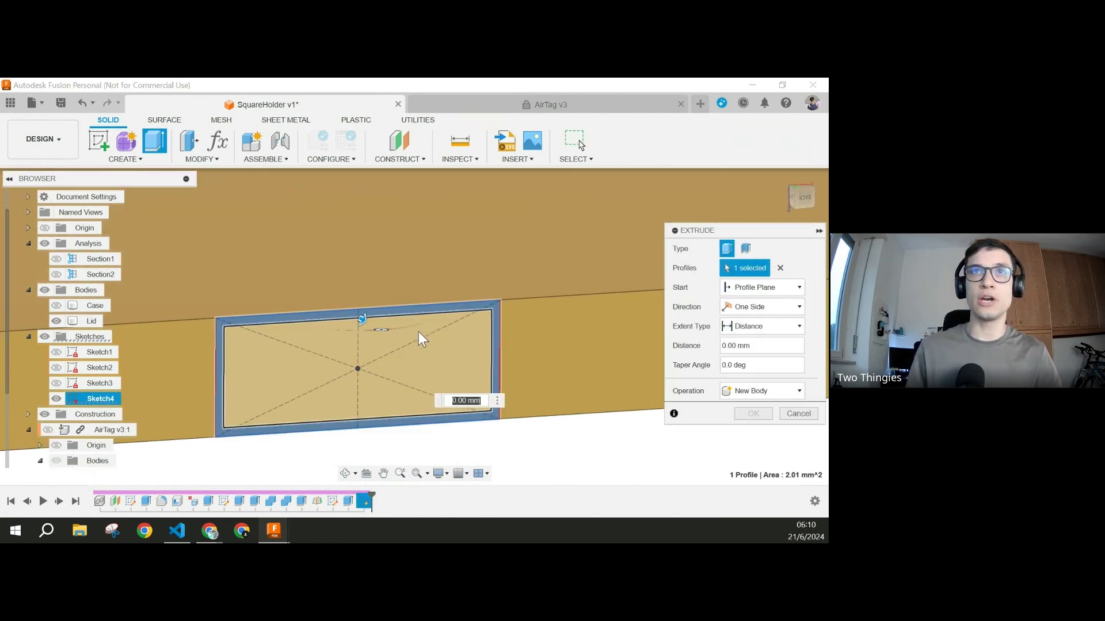
click(380, 402)
shift+middle_drag(380, 401, 407, 387)
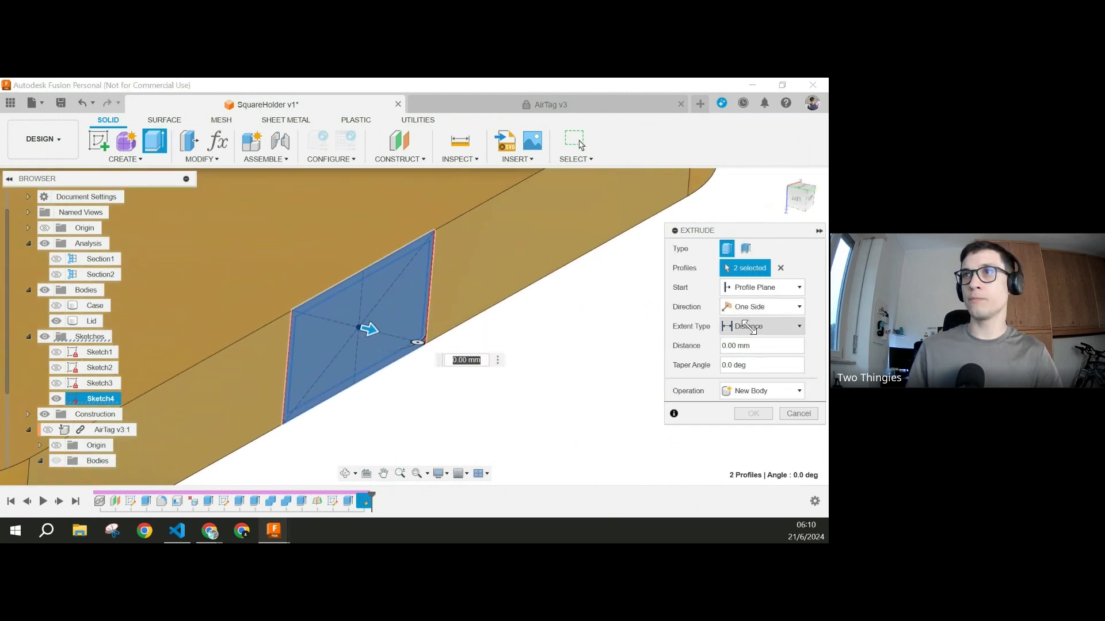
click(763, 346)
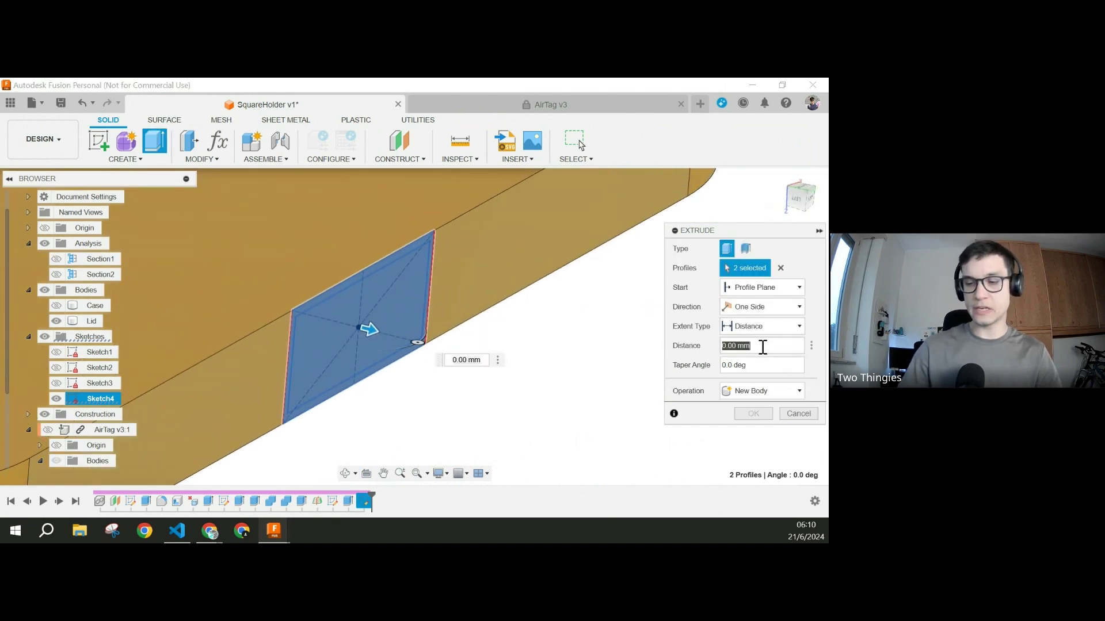
text(5)
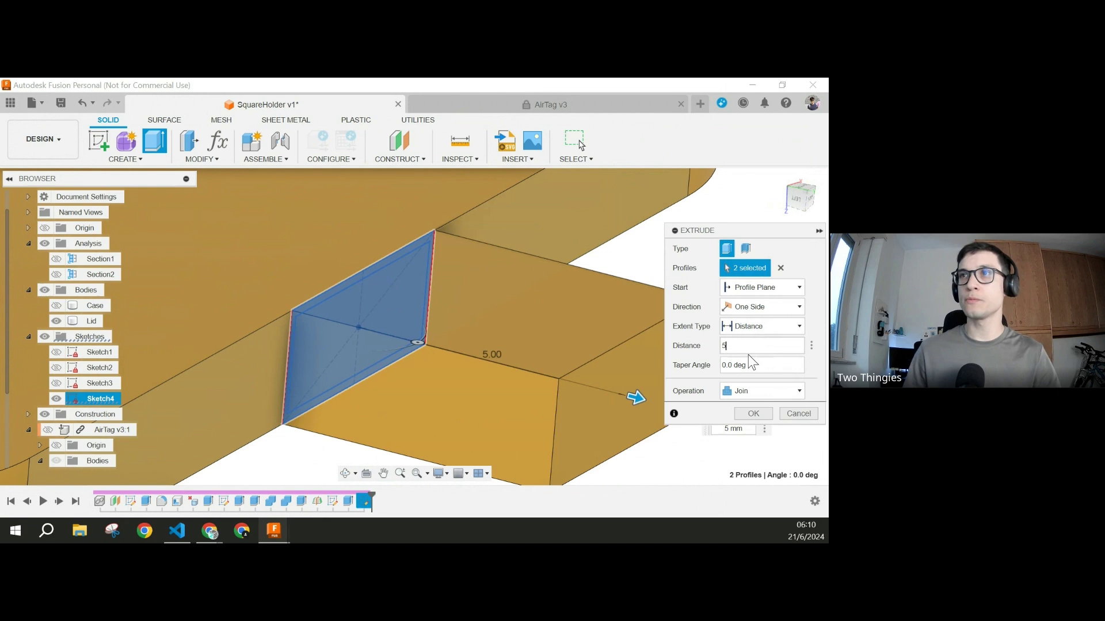
click(756, 367)
text(-45)
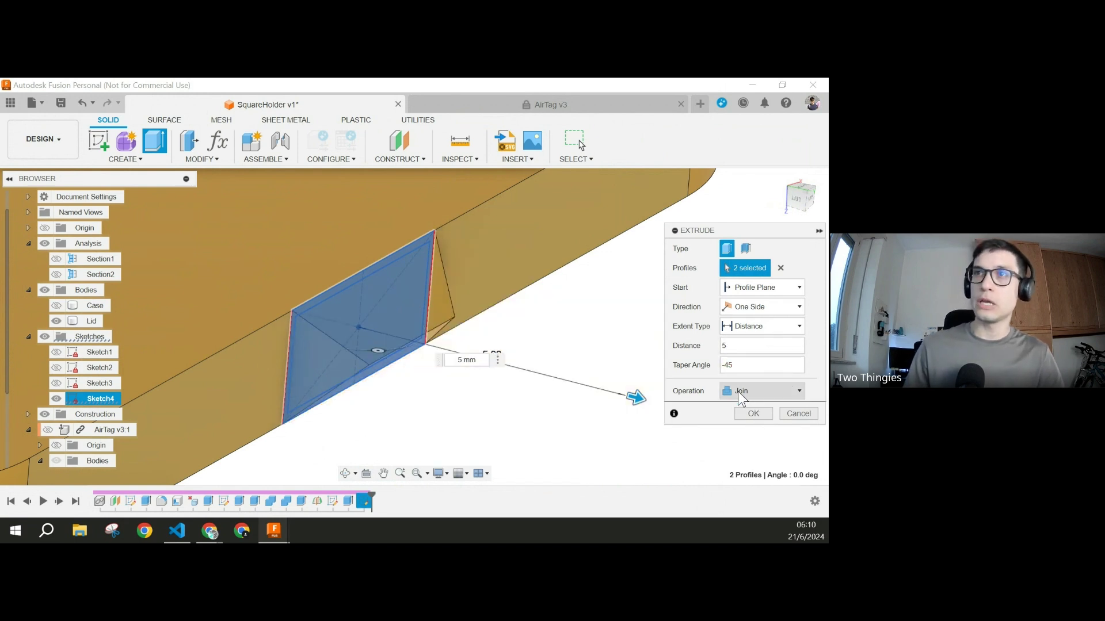
click(737, 391)
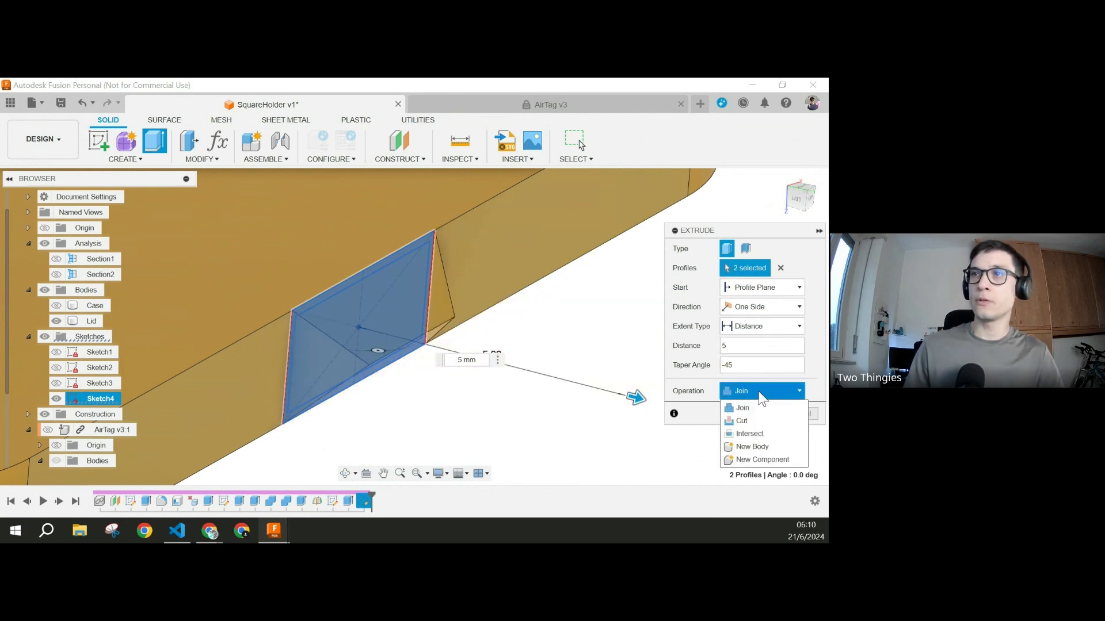
click(754, 447)
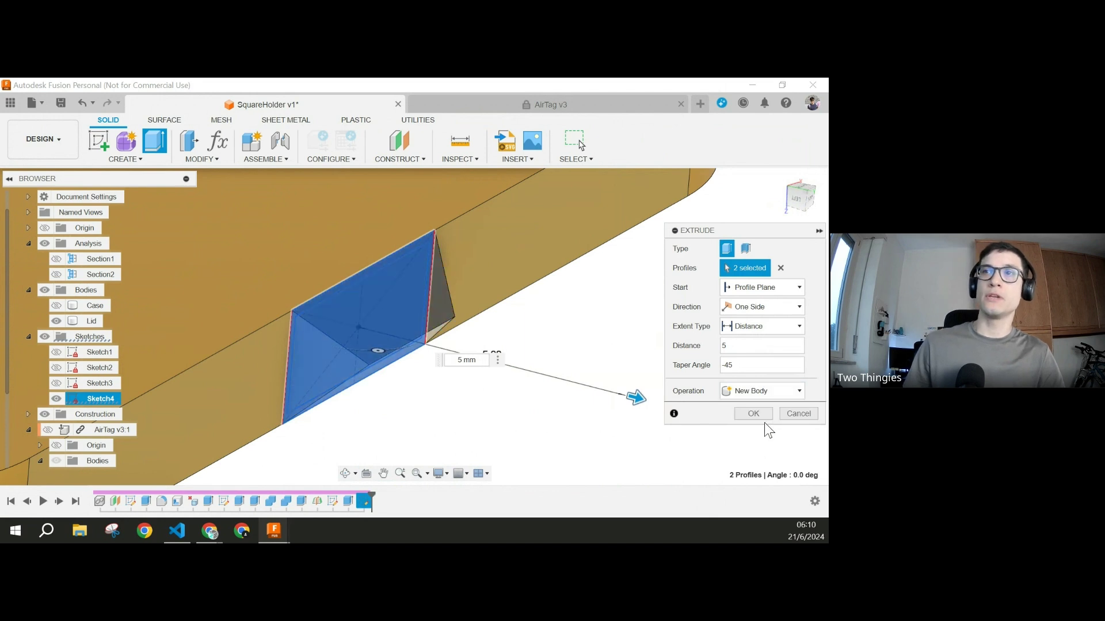
click(756, 413)
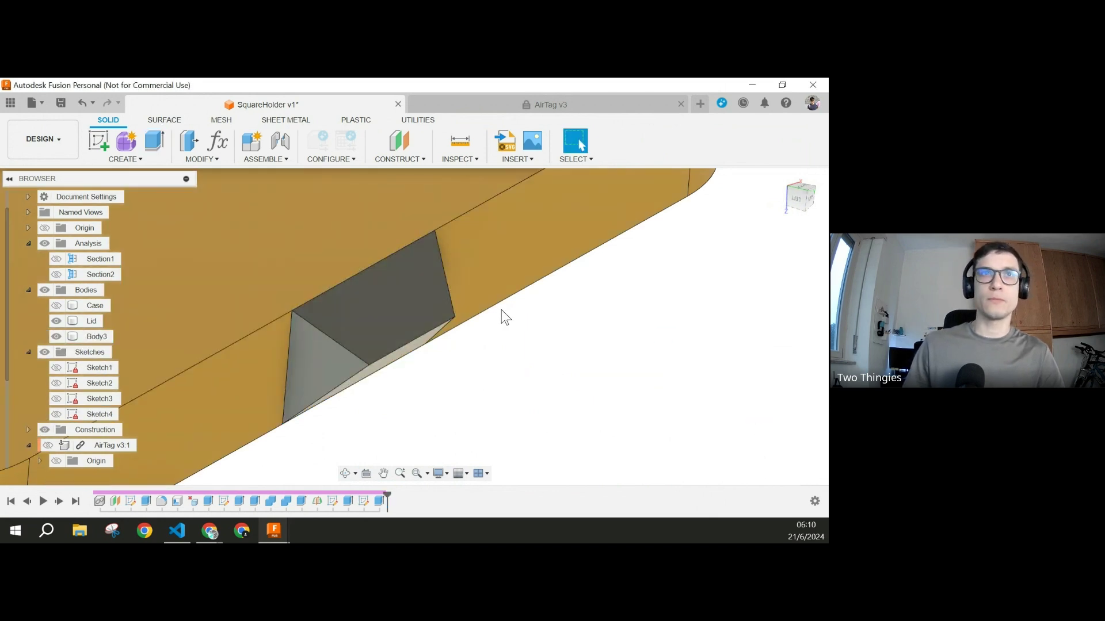
Step: Hide the new tapered tab body and show the tab sketch on the lid's side face
click(64, 339)
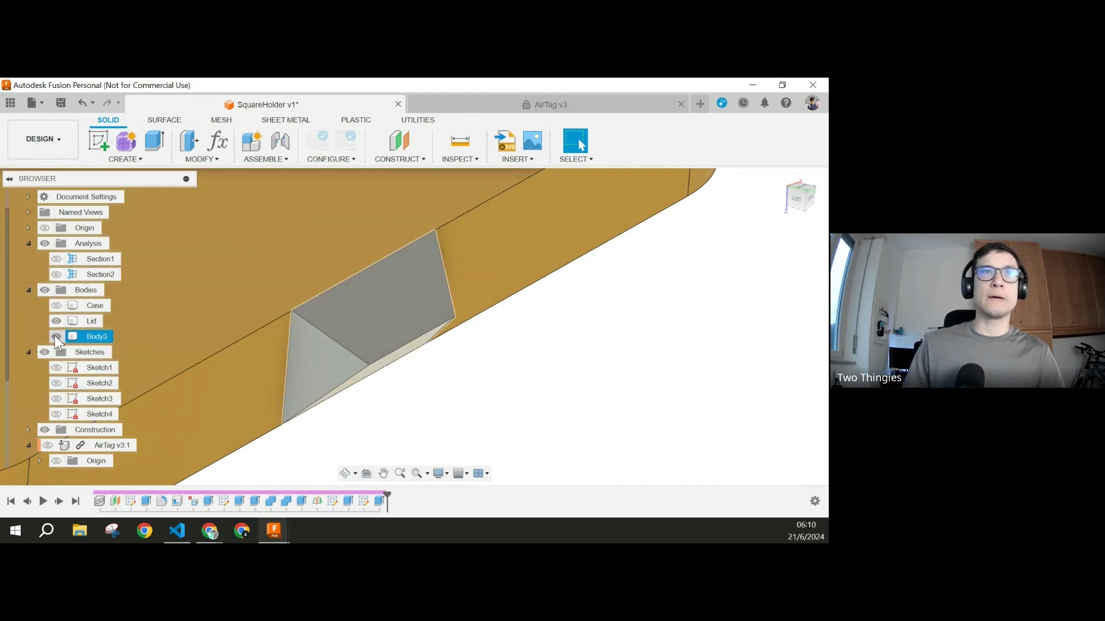
click(57, 337)
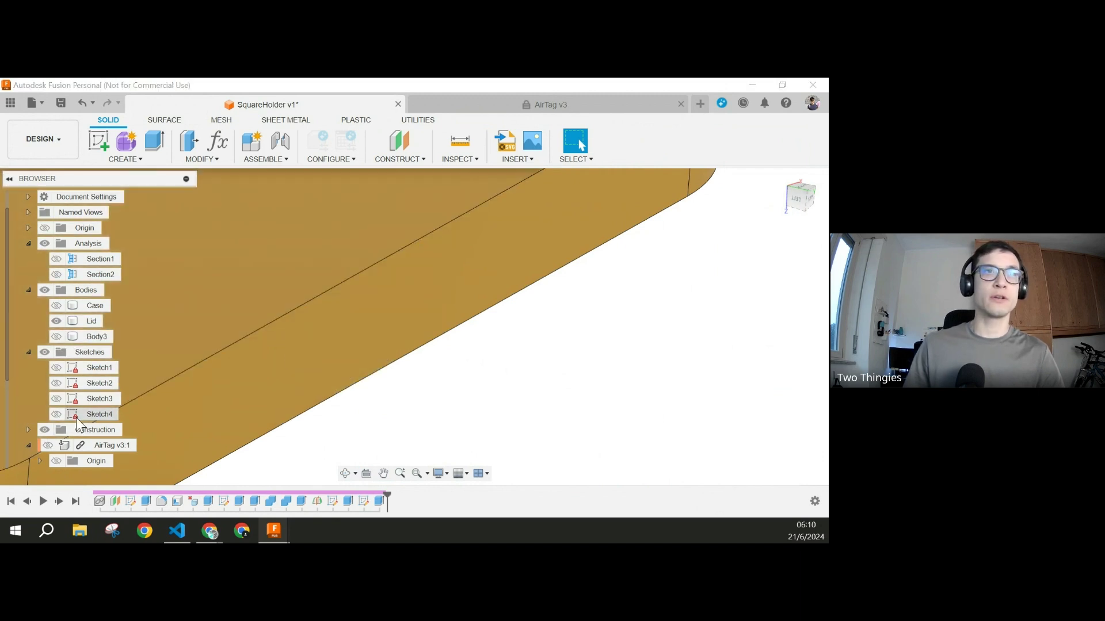
click(76, 414)
click(56, 414)
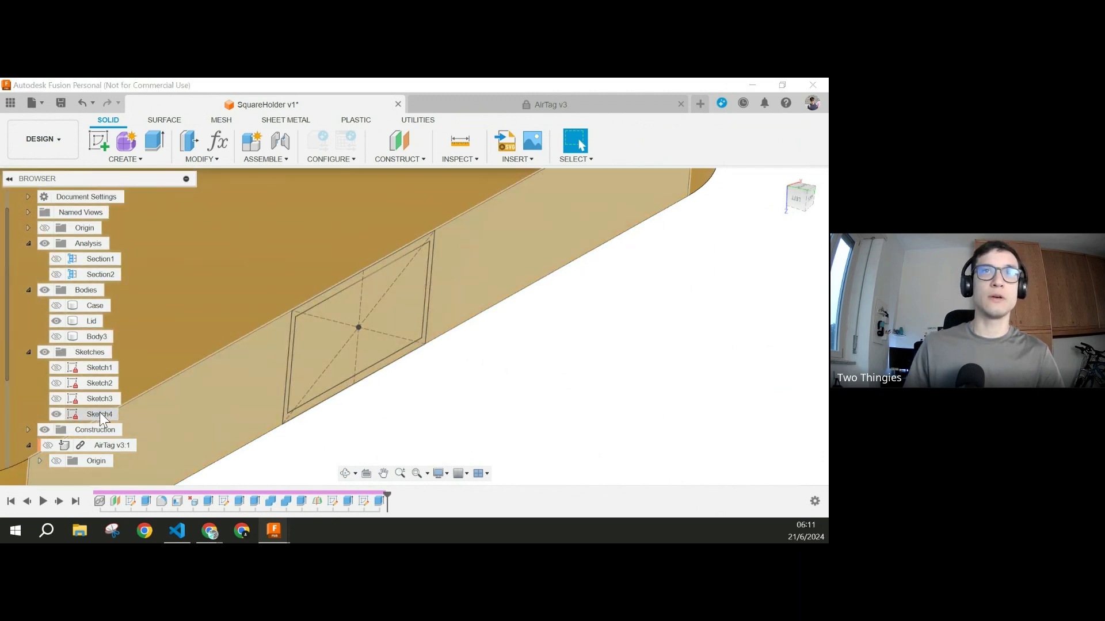
Step: Rename the tab sketch on the lid's side face to Tab_sketch
click(99, 414)
click(99, 412)
text(Tag_sk)
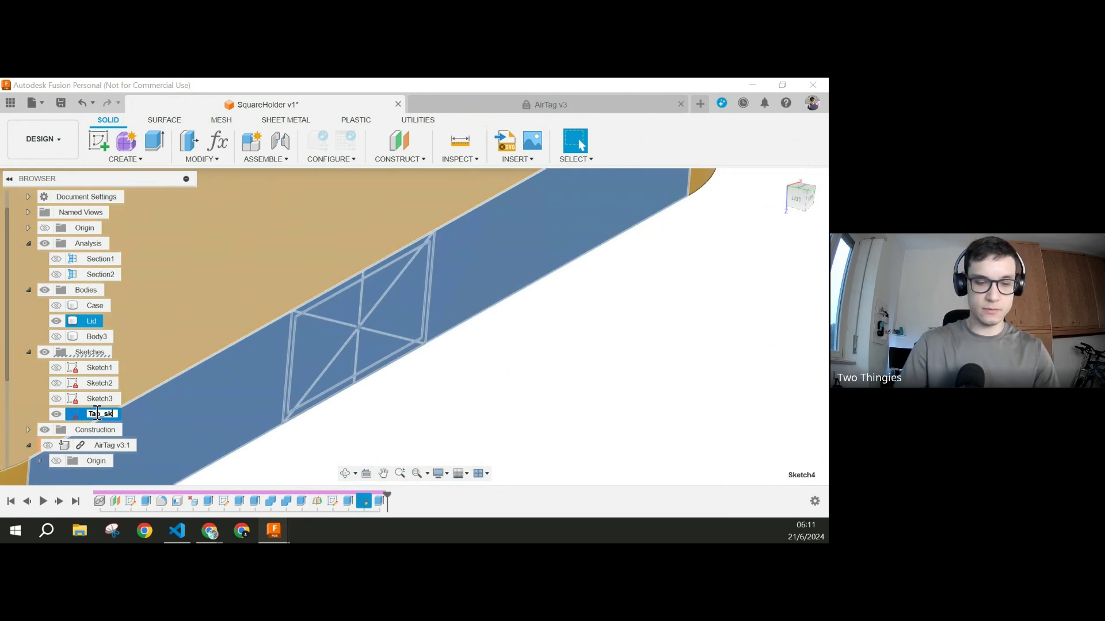
text(p_sketch)
key(Escape)
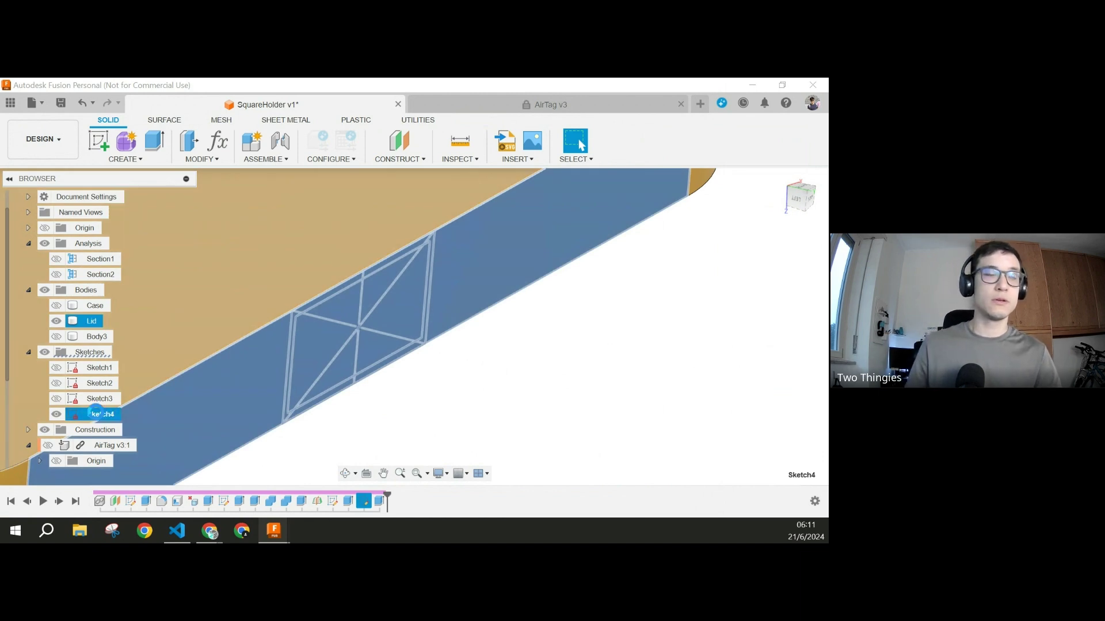
click(95, 413)
text(Tab_sketch)
key(Return)
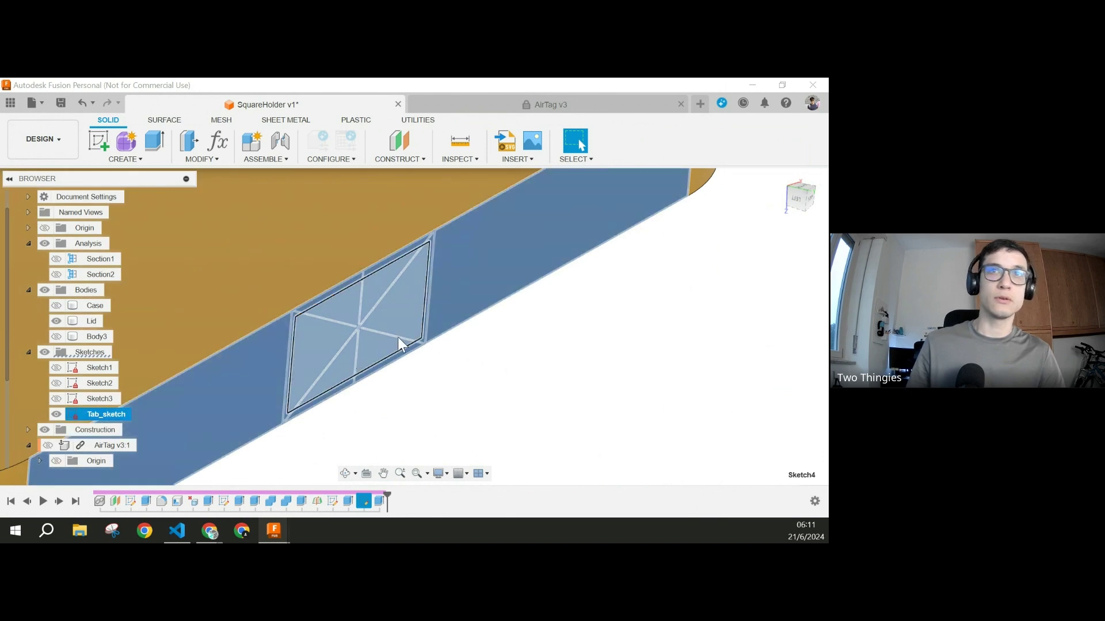
click(457, 381)
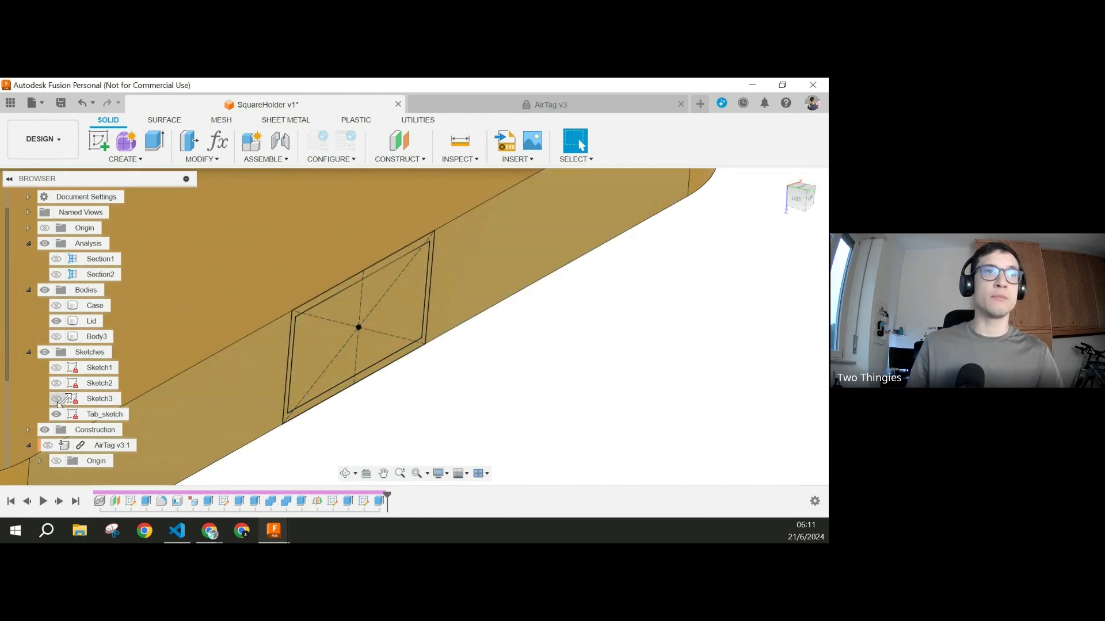
Step: Extrude only the inner rectangle of Tab_sketch 5 mm with a -45 deg taper angle, joined to the lid
click(154, 140)
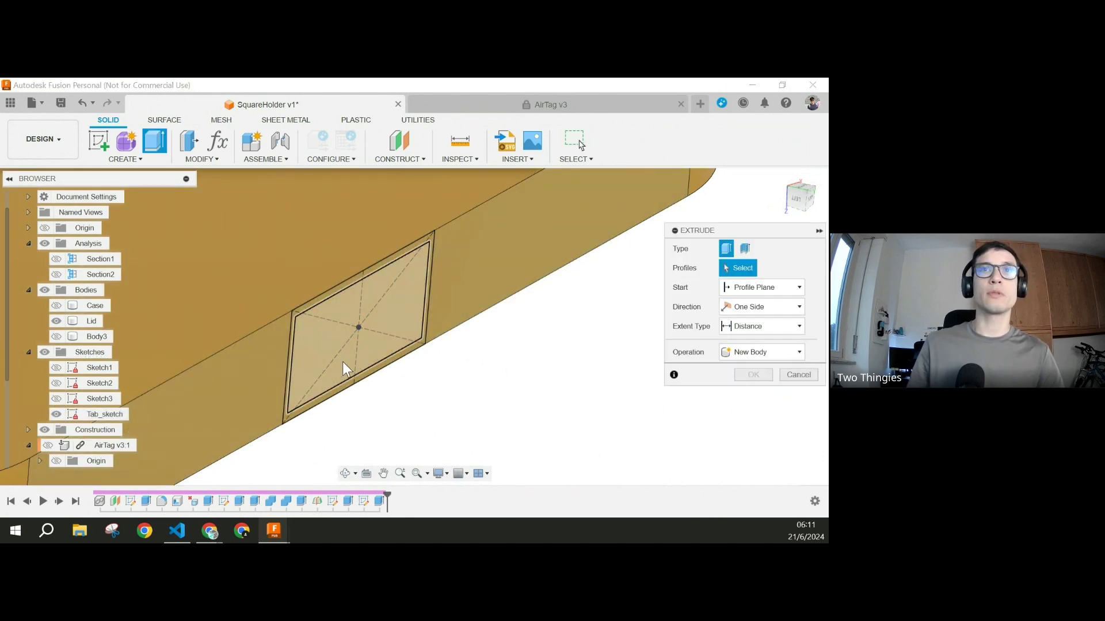
click(323, 337)
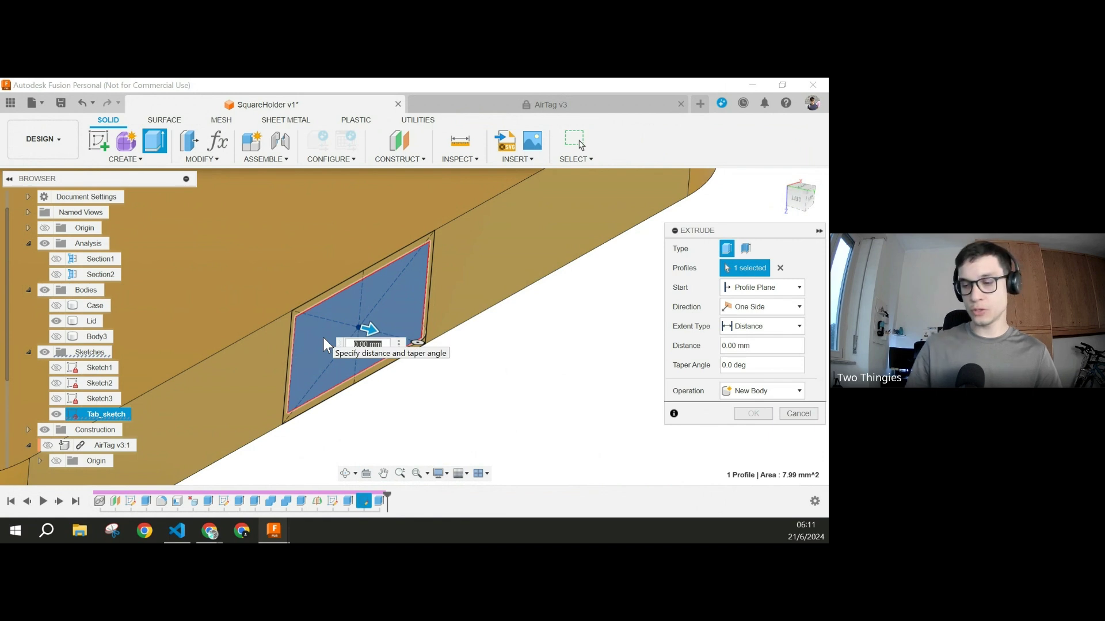
text(5)
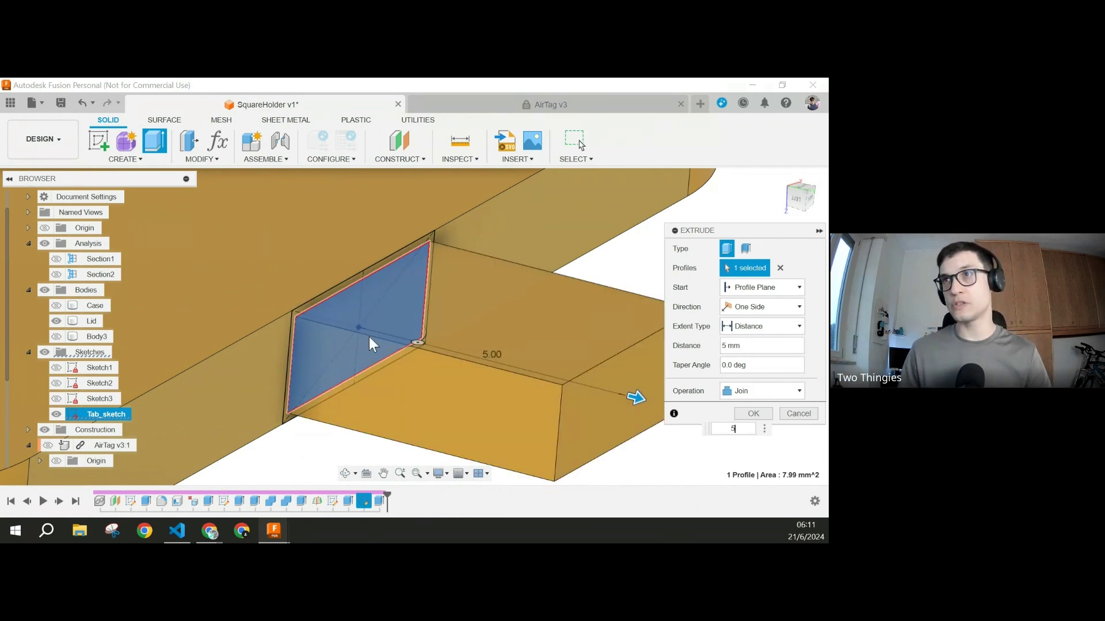
click(779, 361)
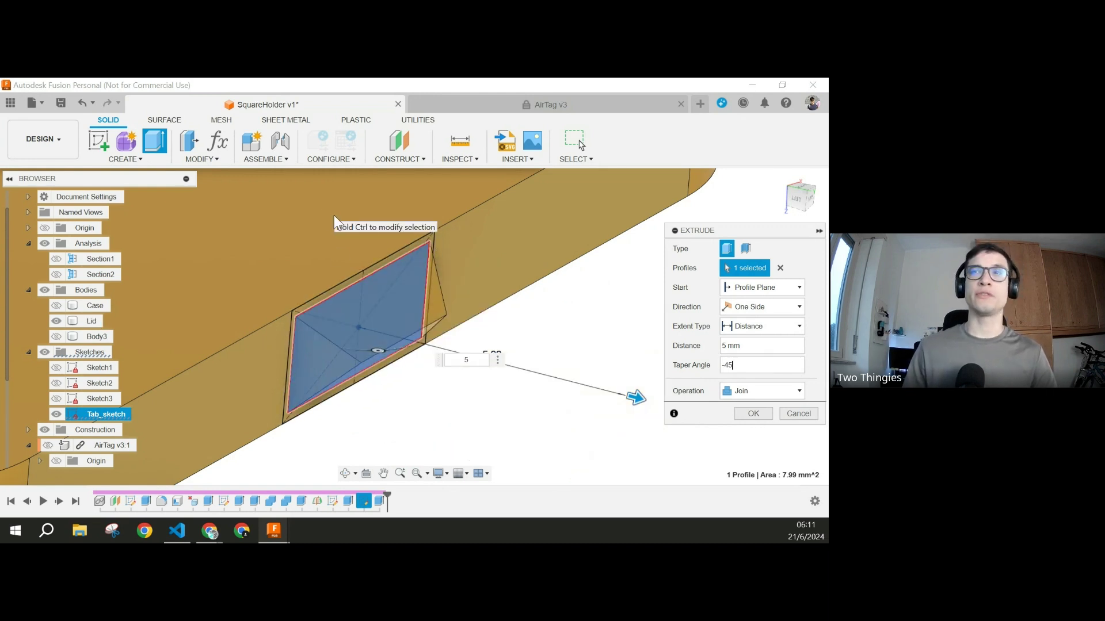
click(745, 413)
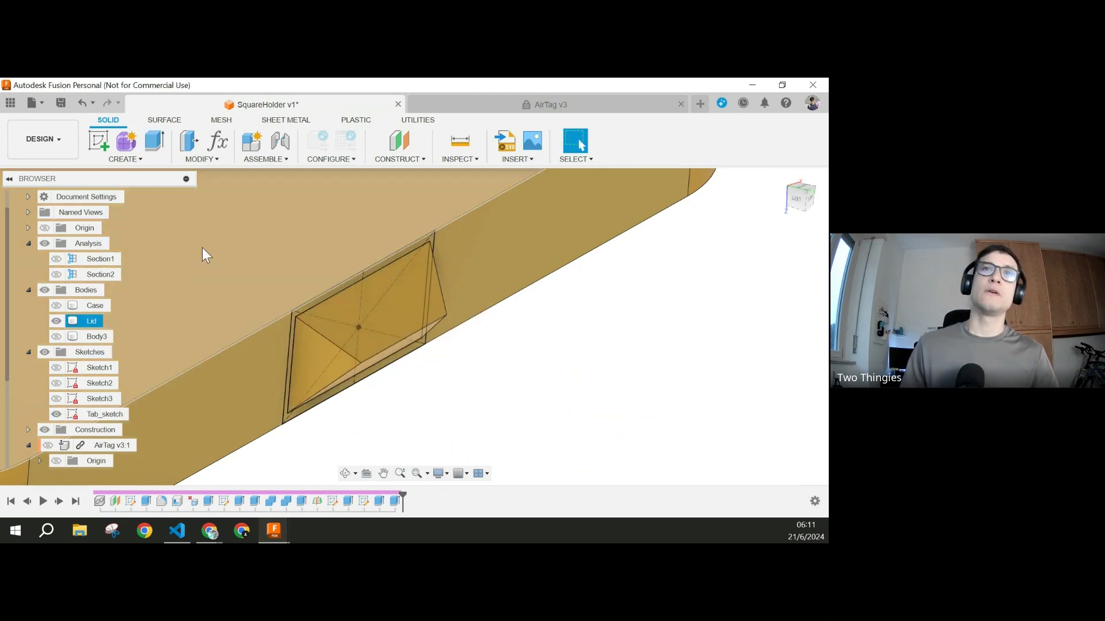
scroll(614, 341, down, 5)
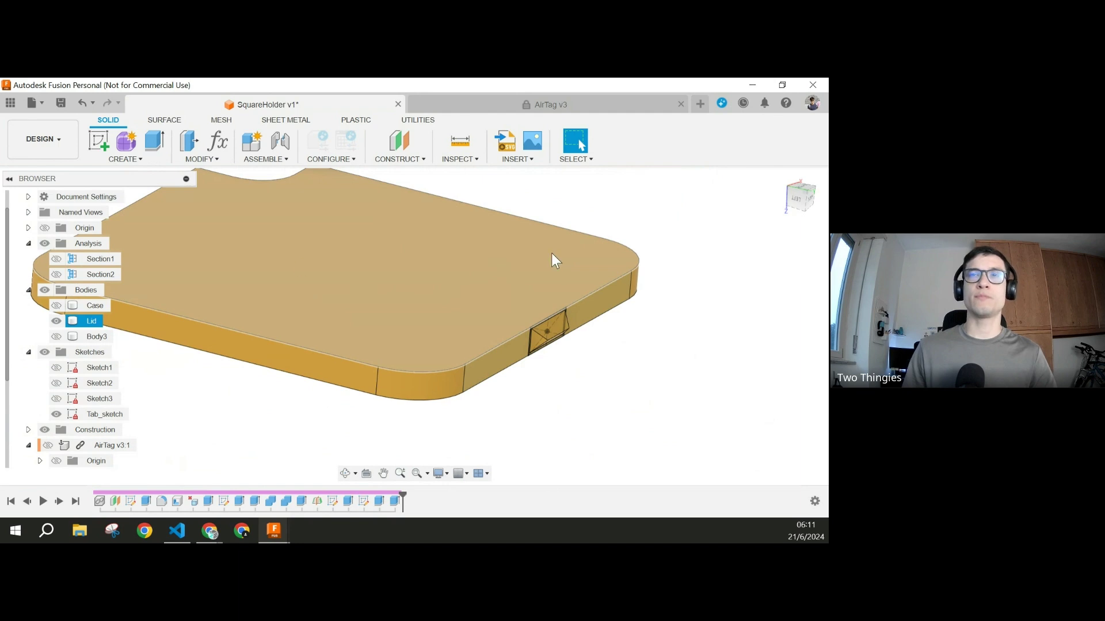
scroll(599, 338, up, 5)
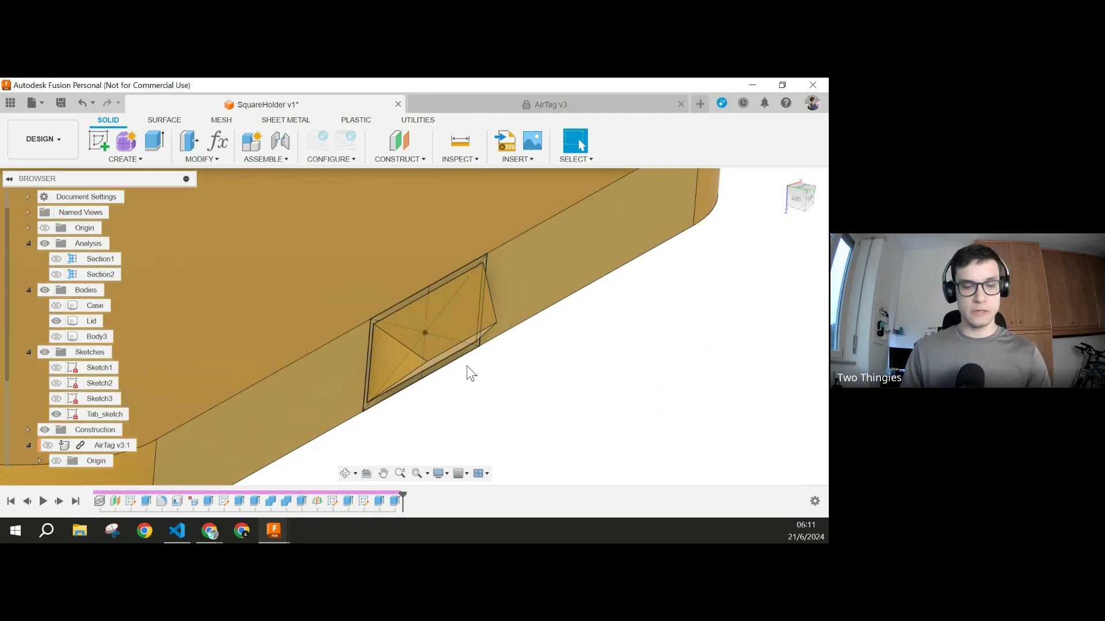
key(f)
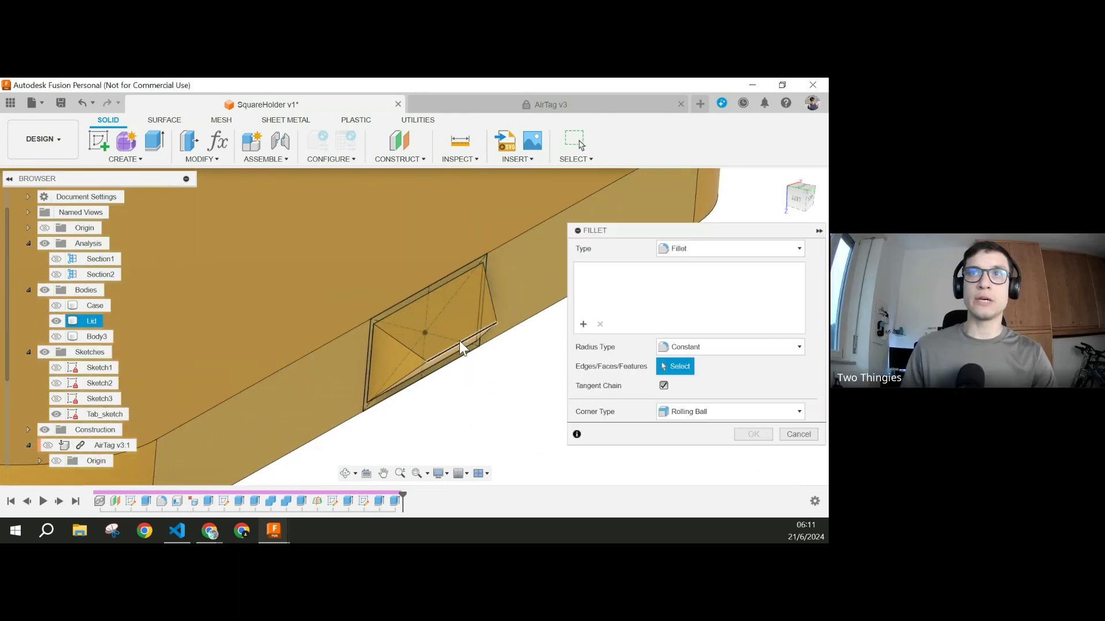
click(459, 347)
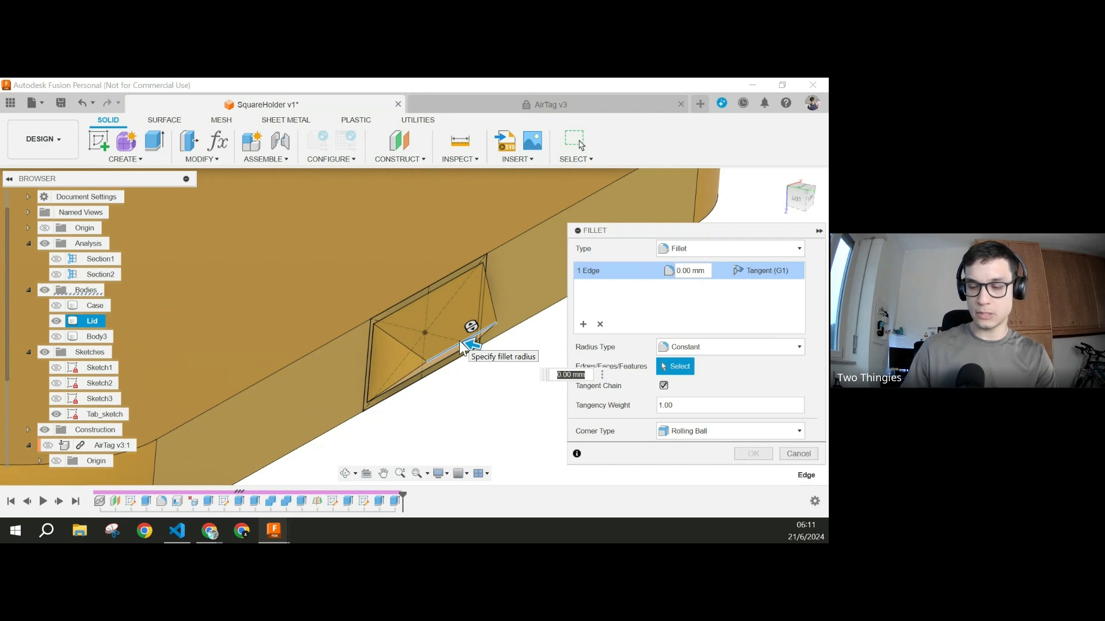
text(0.5)
key(Return)
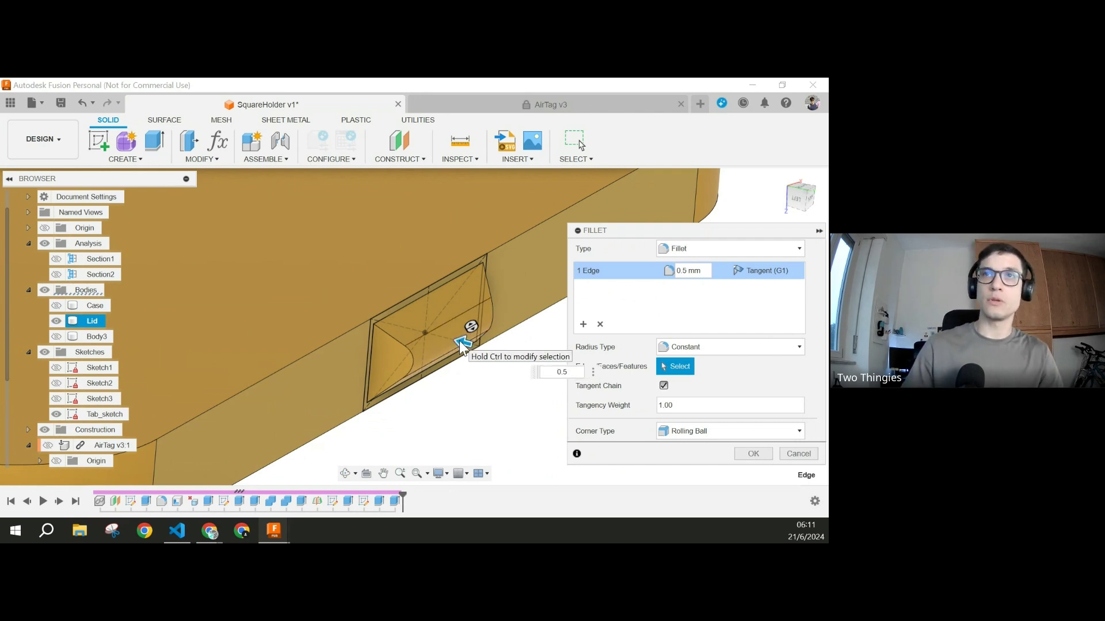
key(Return)
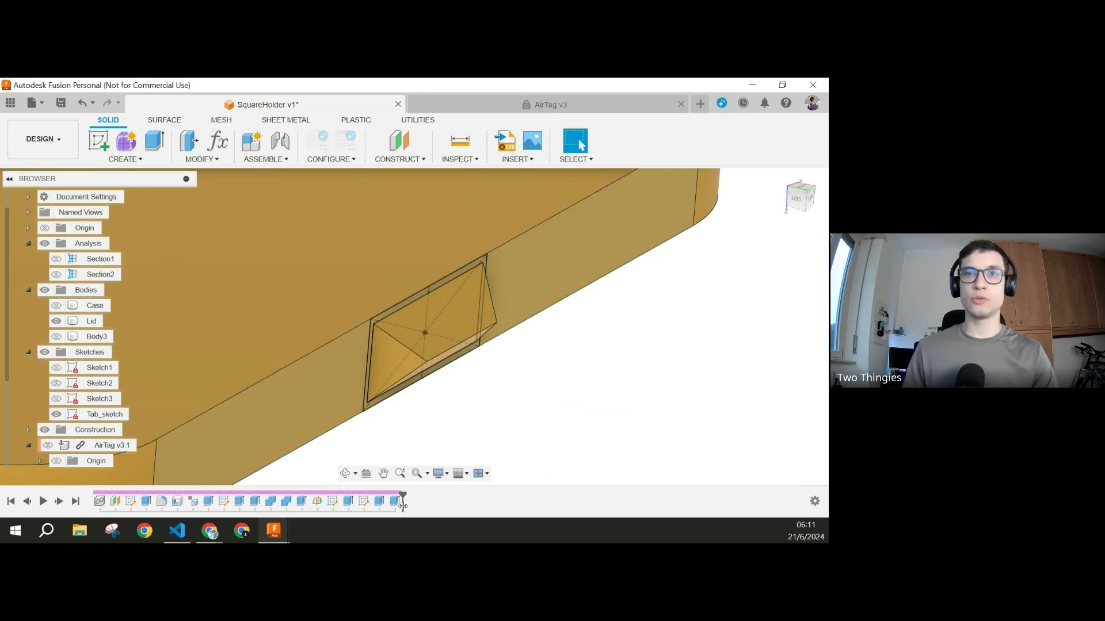
Step: Fillet the outer edge of the lid's tapered tab with a 0.5 mm radius
click(199, 160)
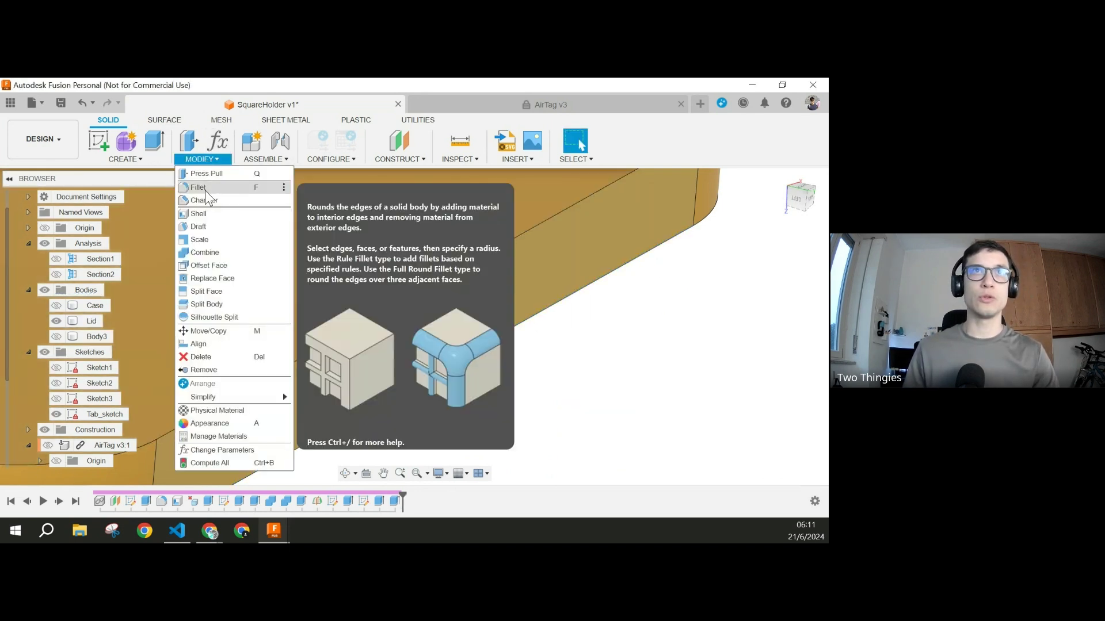
click(204, 189)
click(467, 333)
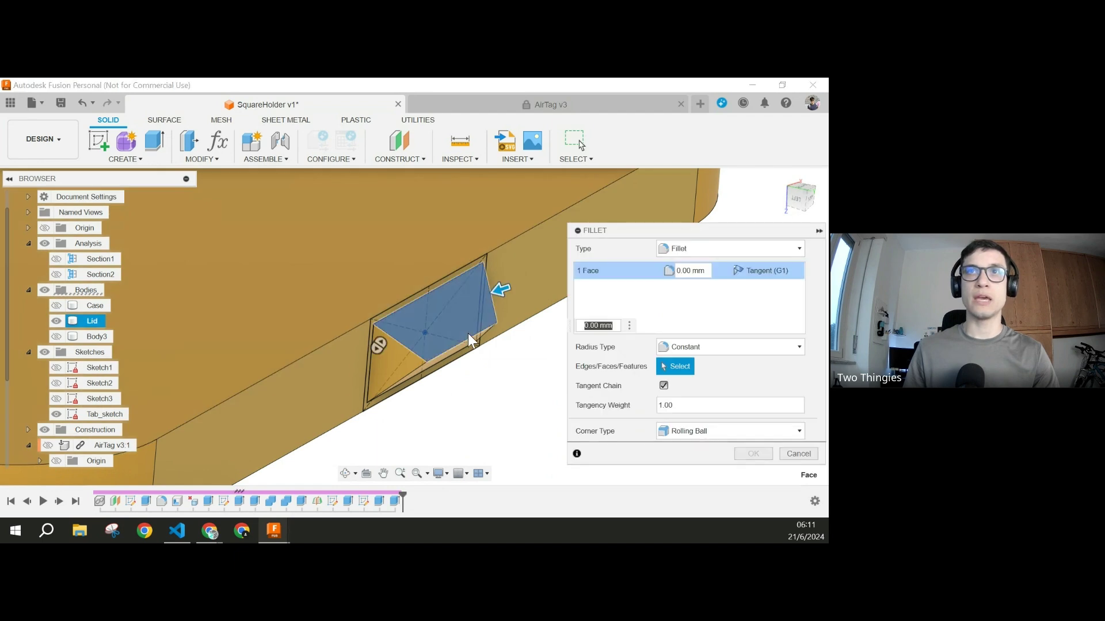
click(467, 319)
click(474, 332)
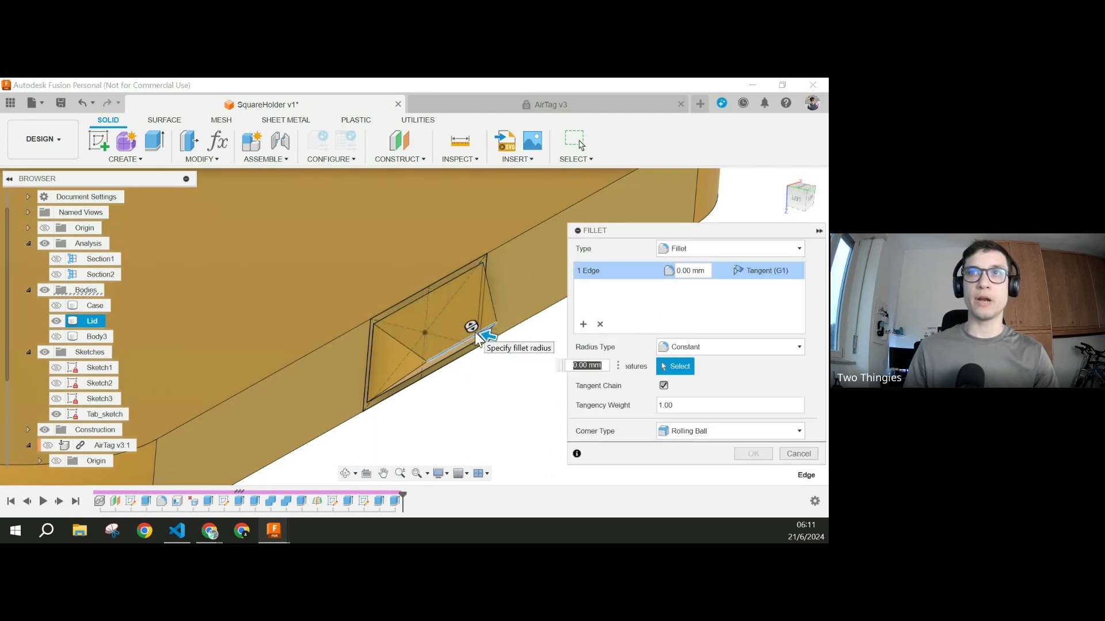
text(0.5)
key(Return)
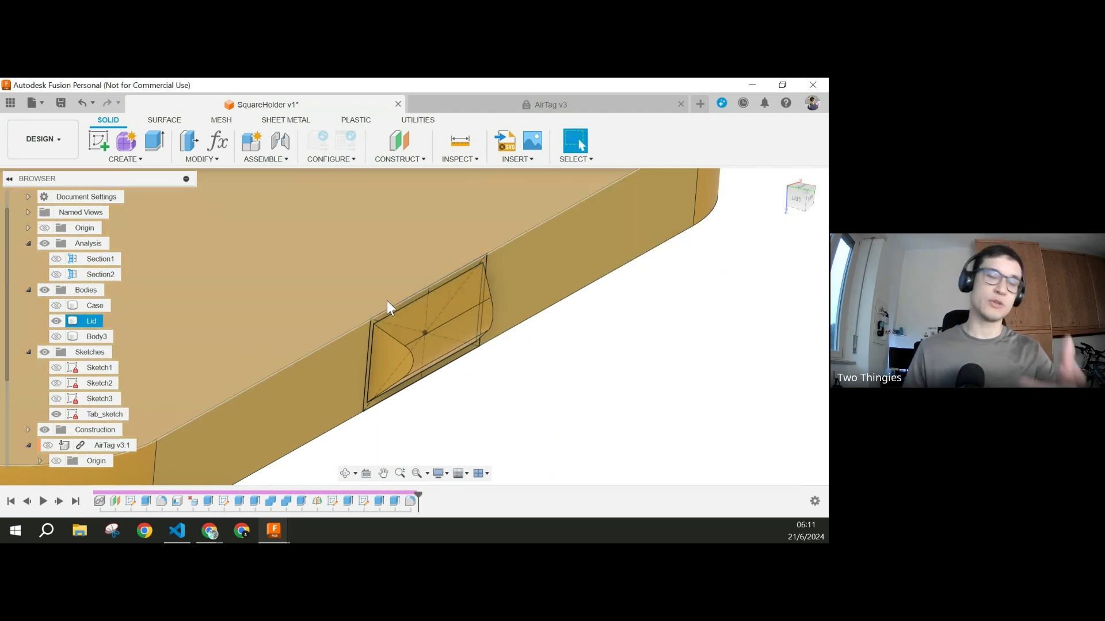
Step: Show the larger tapered tab body and edit the tab fillet, adding that body's outer edge with radius 0.5+clearance
scroll(475, 331, down, 3)
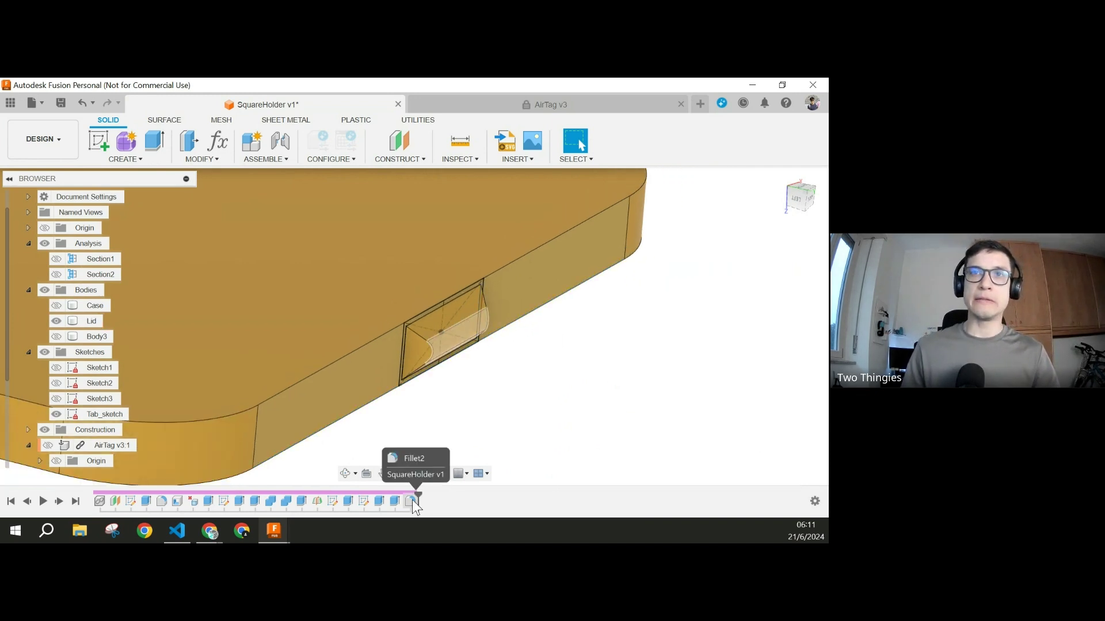
click(57, 336)
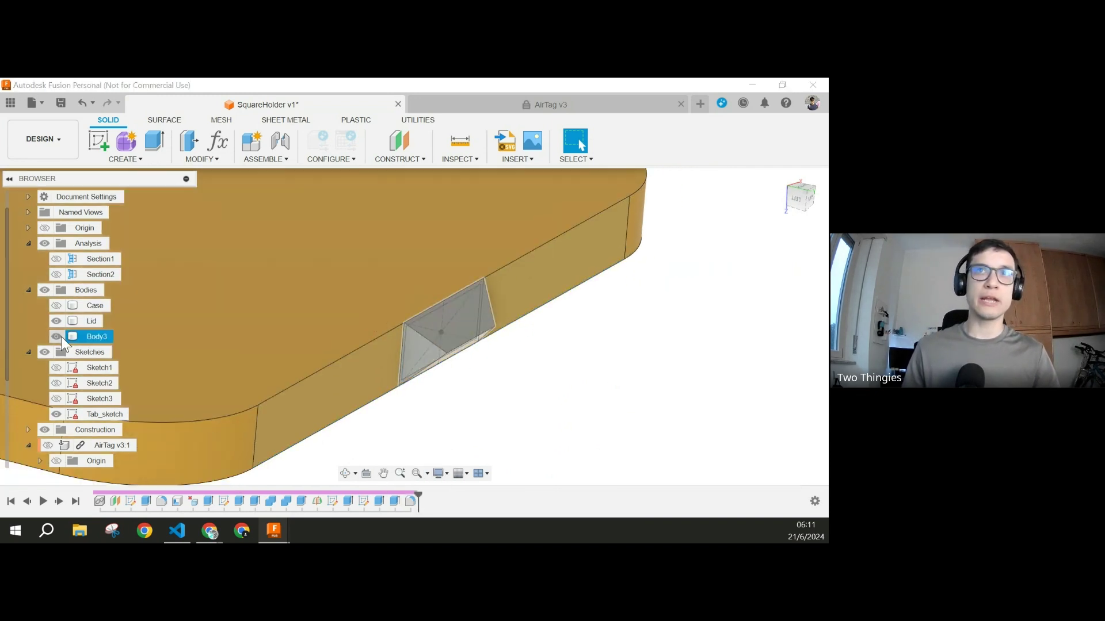
right_click(411, 502)
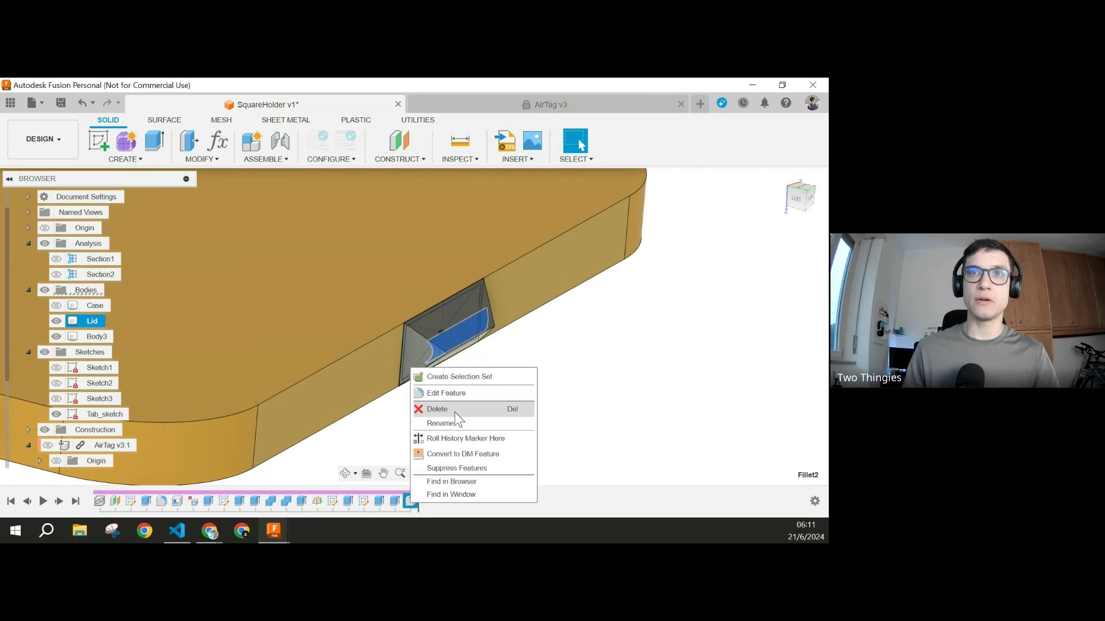
click(461, 394)
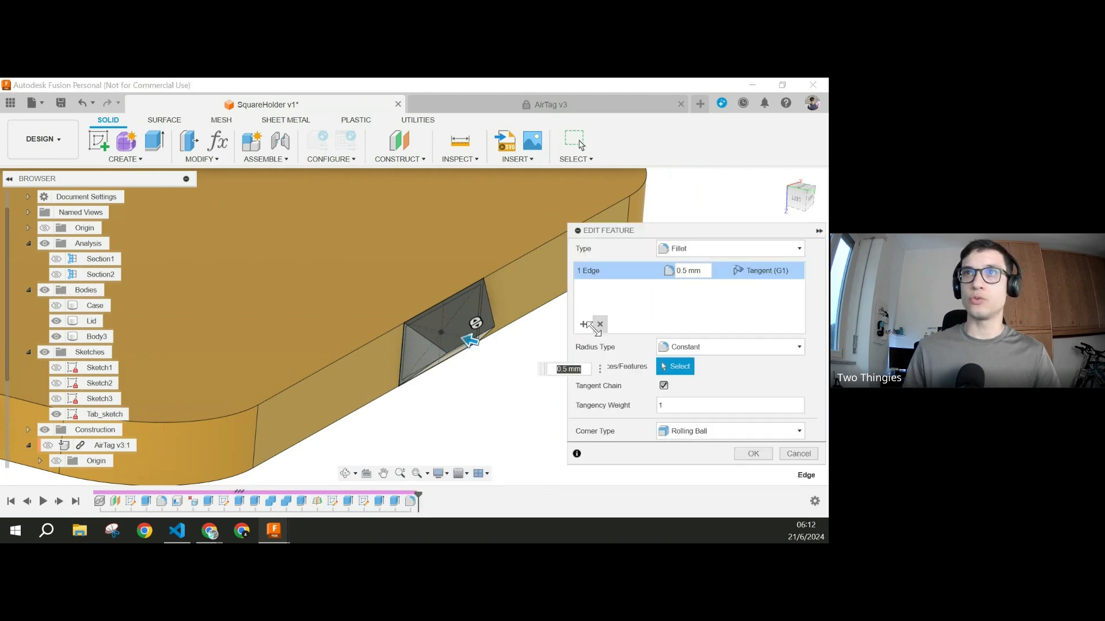
click(583, 324)
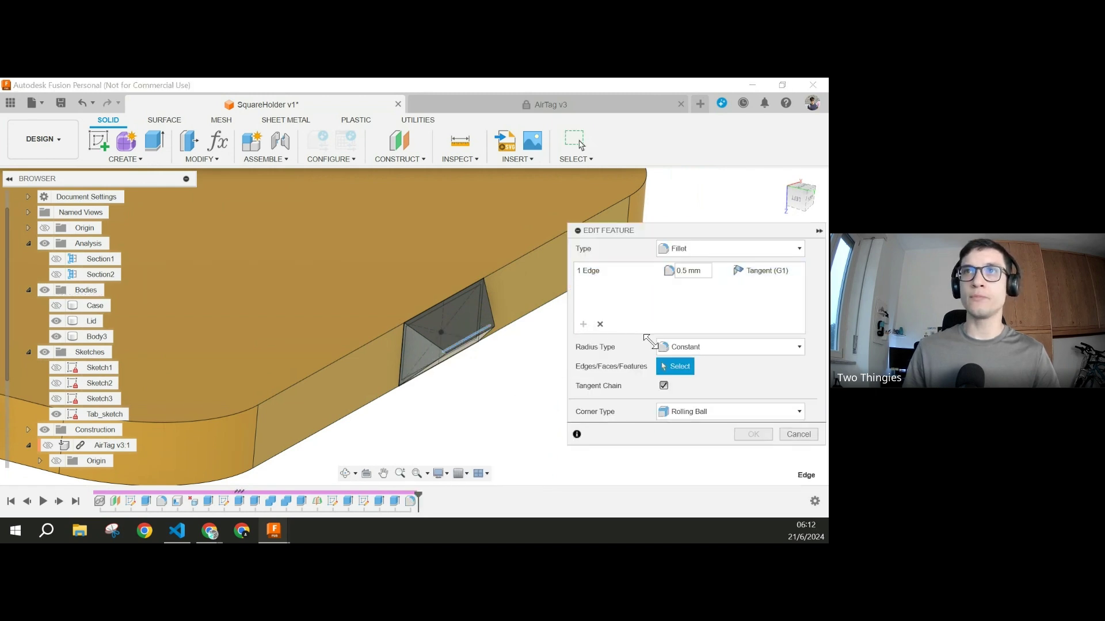
click(493, 329)
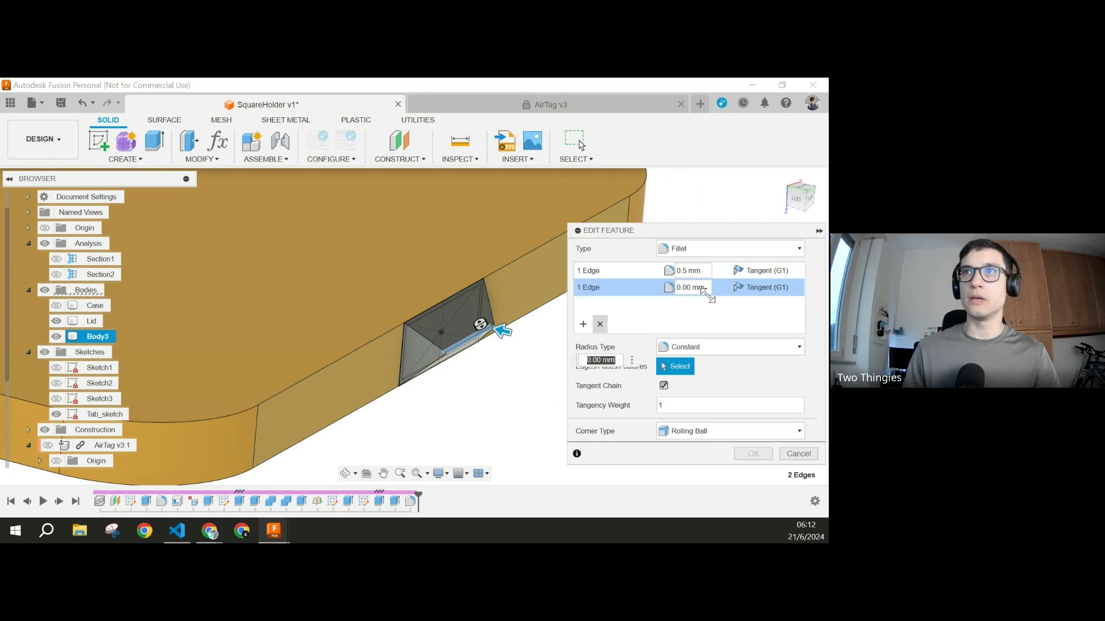
click(684, 291)
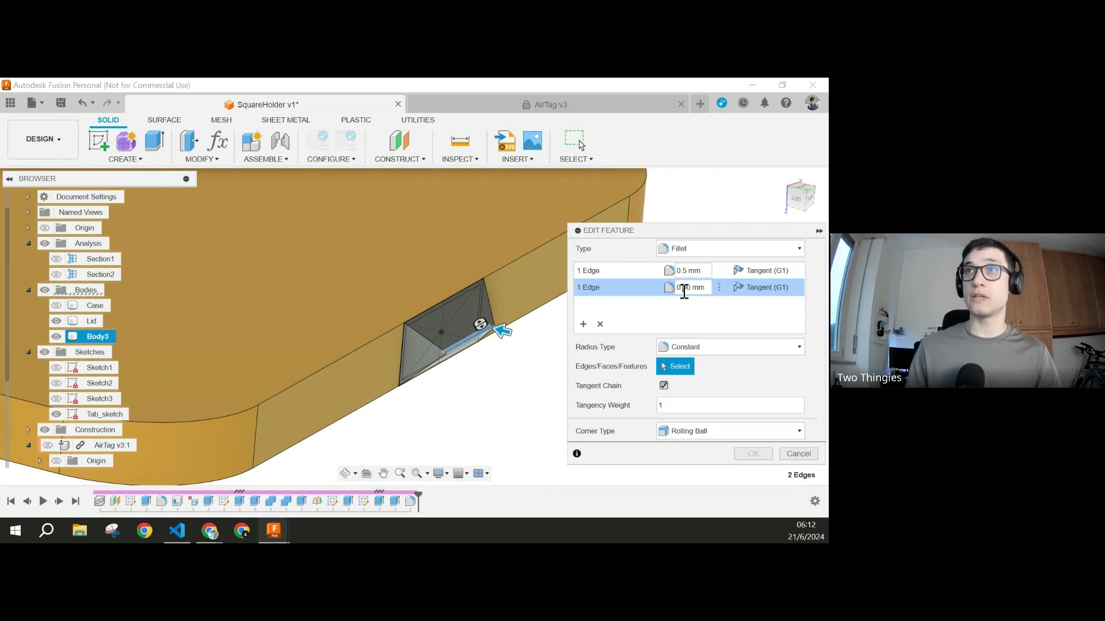
text(0)
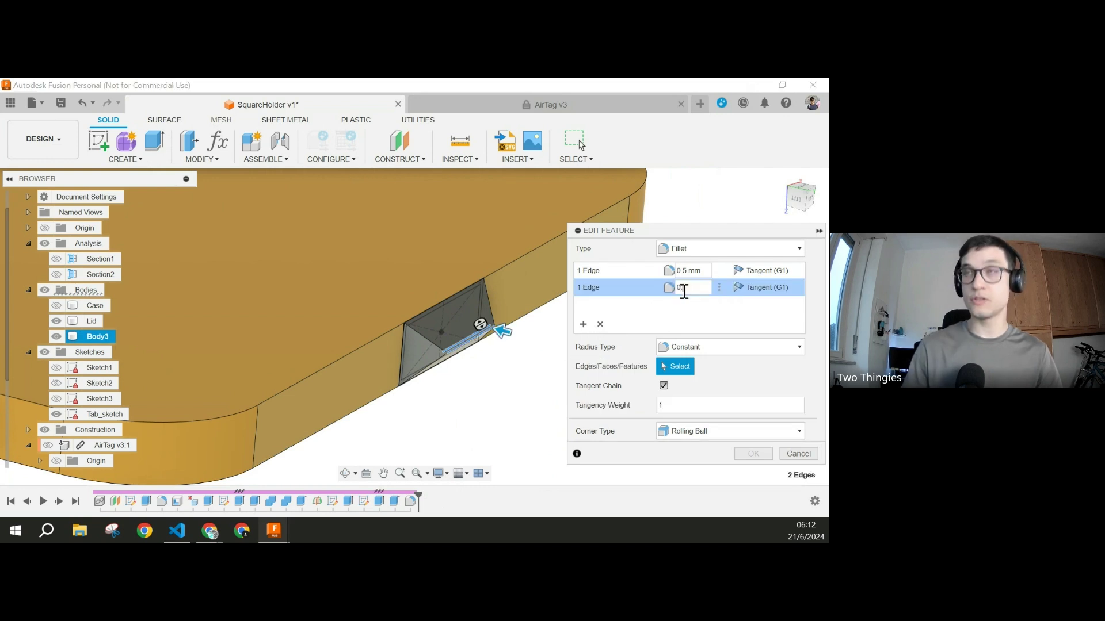
text(.5)
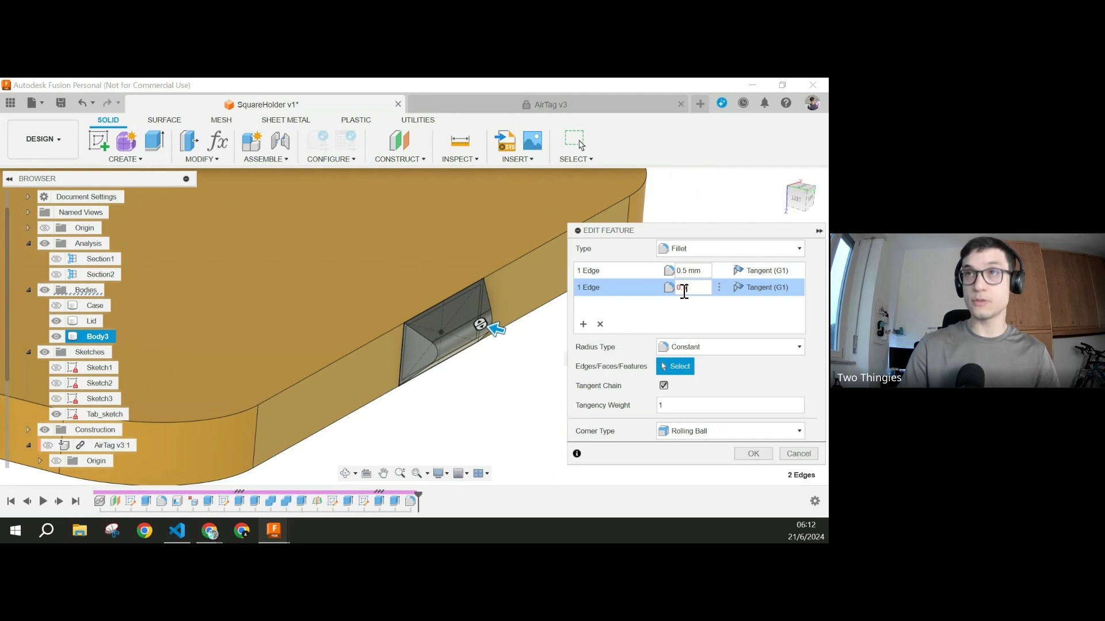
text(+clearance)
key(Return)
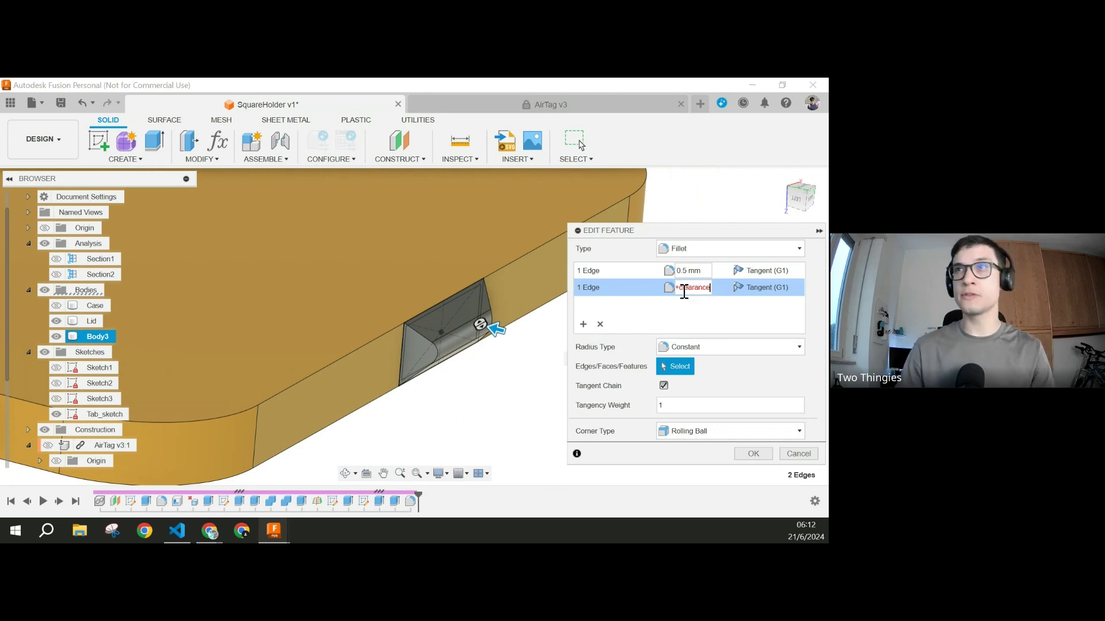
key(Return)
key(Return)
Step: Apply the tab fillet edit and show the Case body around the lid
middle_drag(490, 296, 463, 313)
click(55, 305)
scroll(375, 325, down, 5)
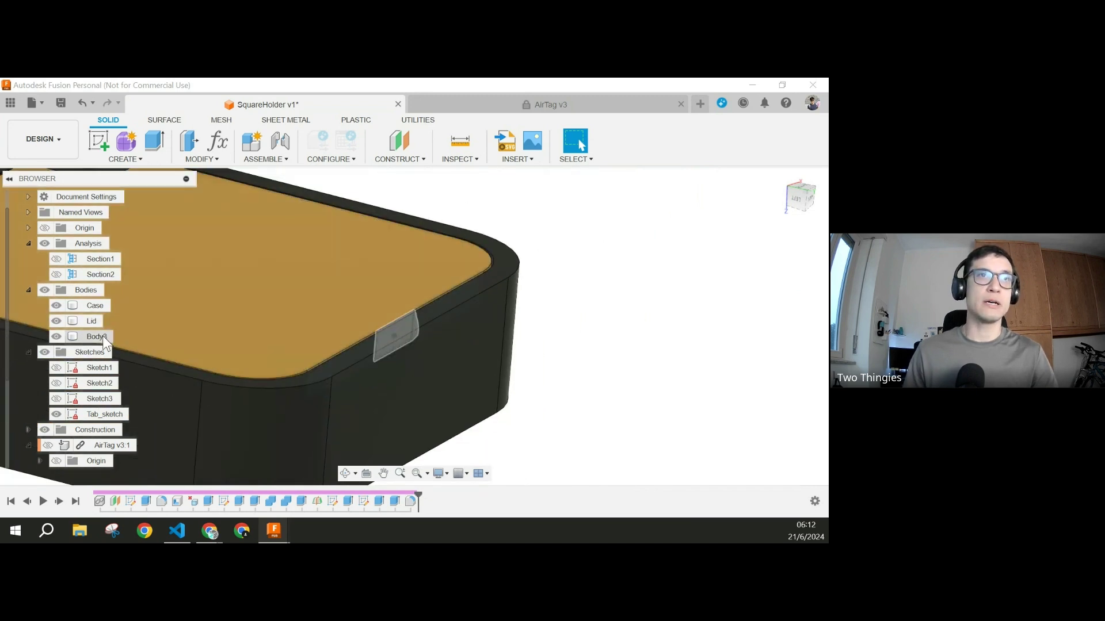
Step: Combine the Case as target with the larger tapered tab body as tool, using Cut without keeping the tool body
click(102, 336)
ctrl+click(431, 364)
shift+middle_drag(431, 364, 436, 260)
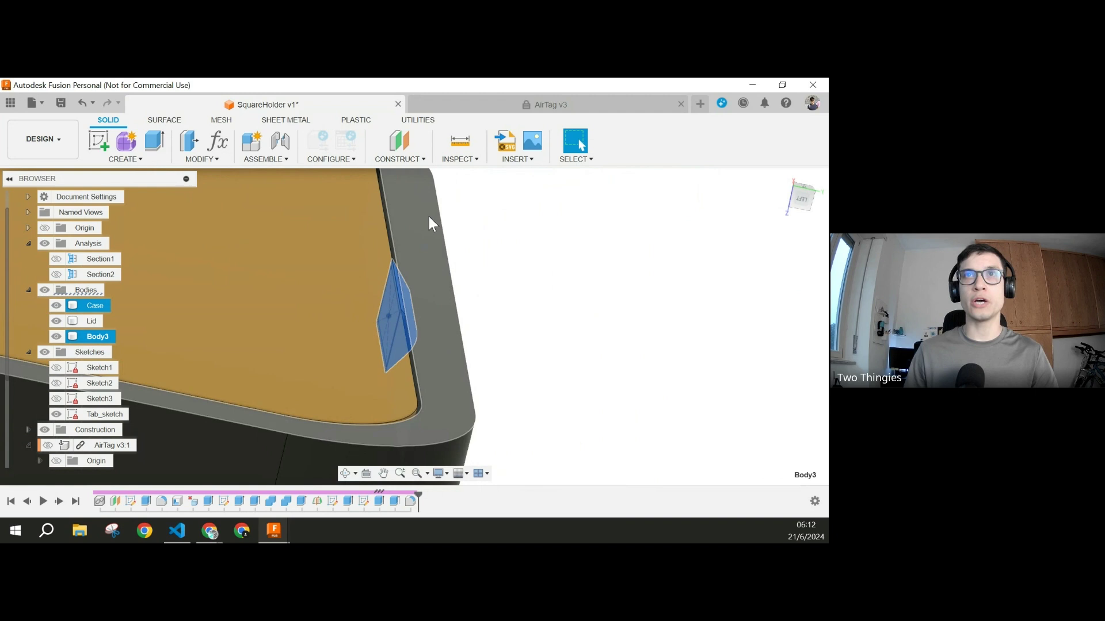
shift+middle_drag(439, 299, 434, 299)
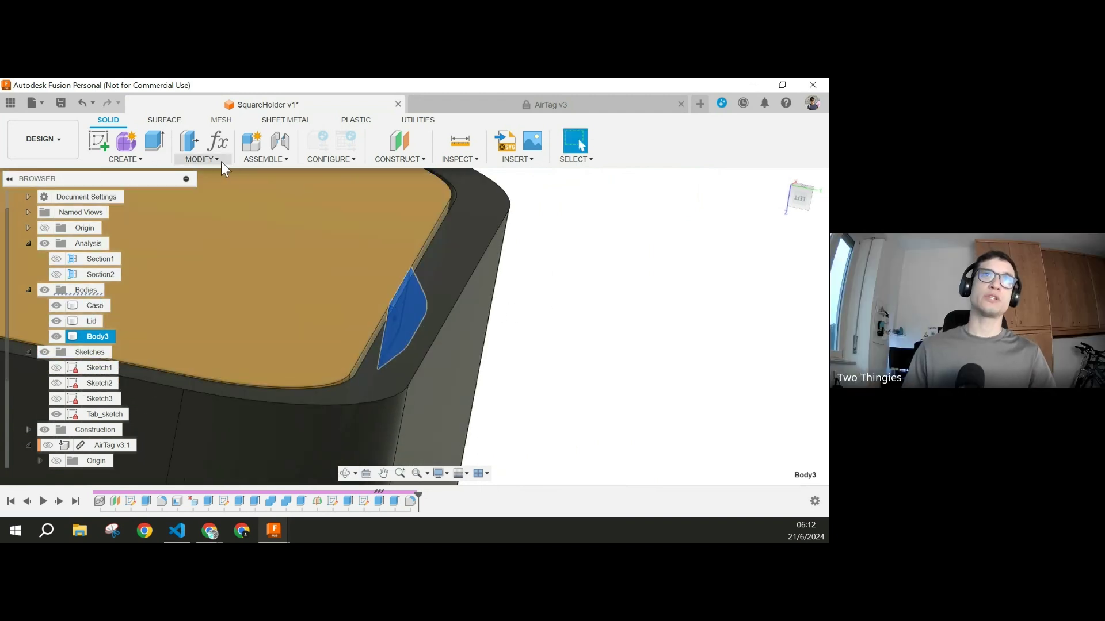
click(216, 160)
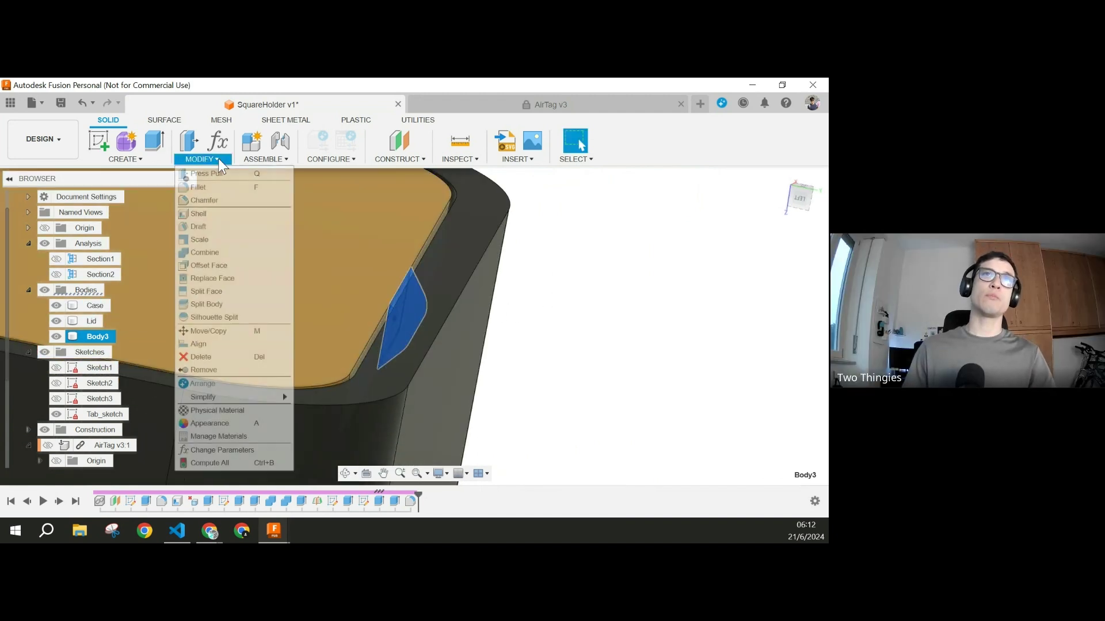
click(240, 252)
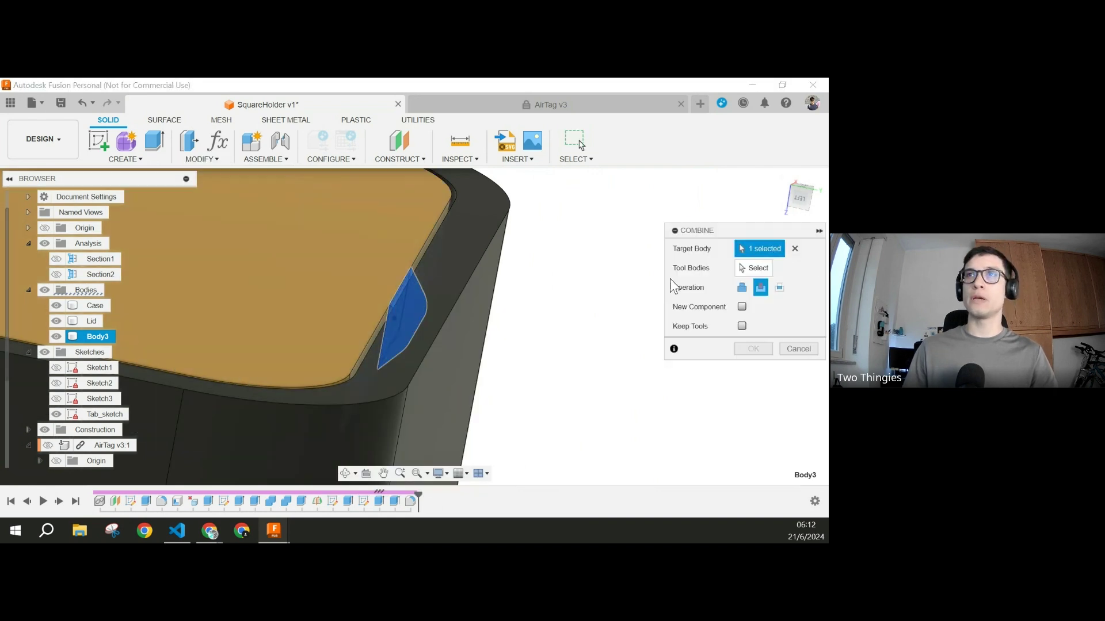
click(794, 249)
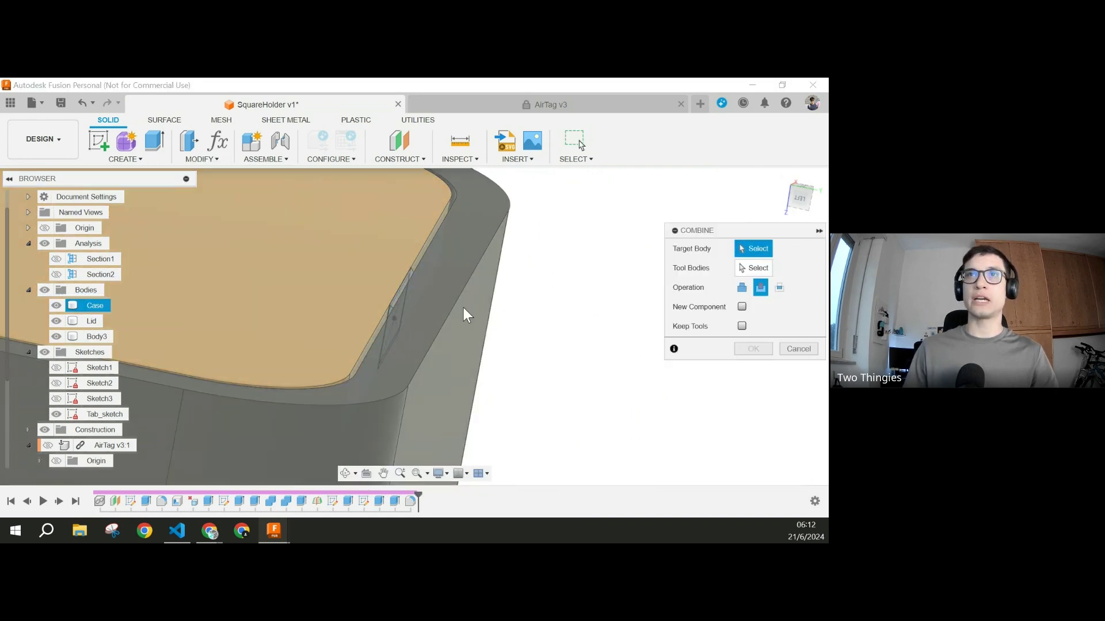
click(463, 308)
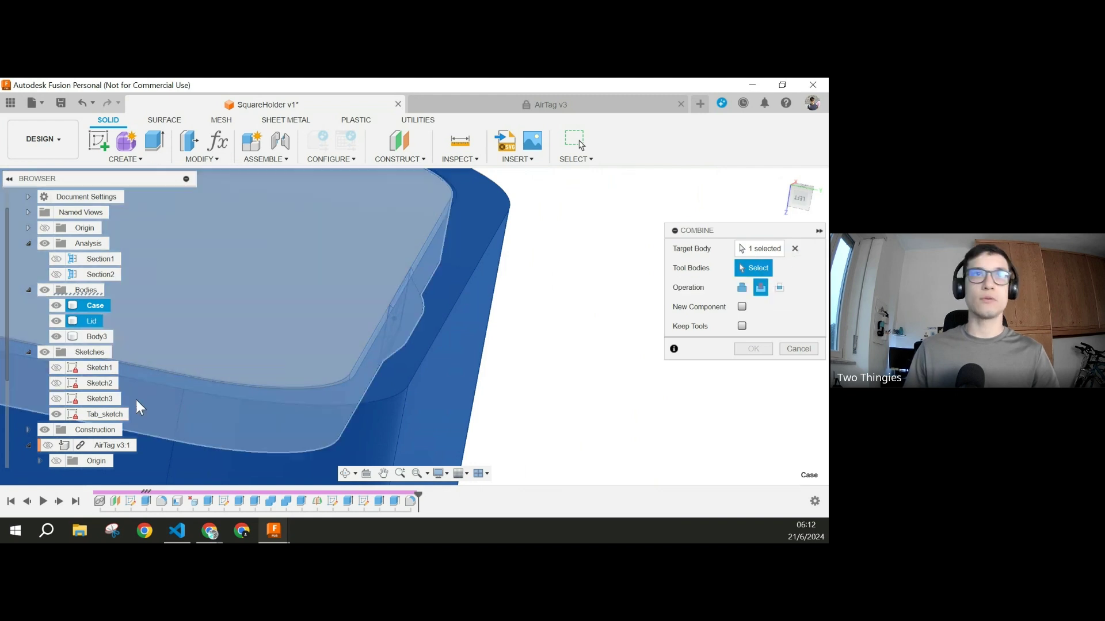
click(90, 335)
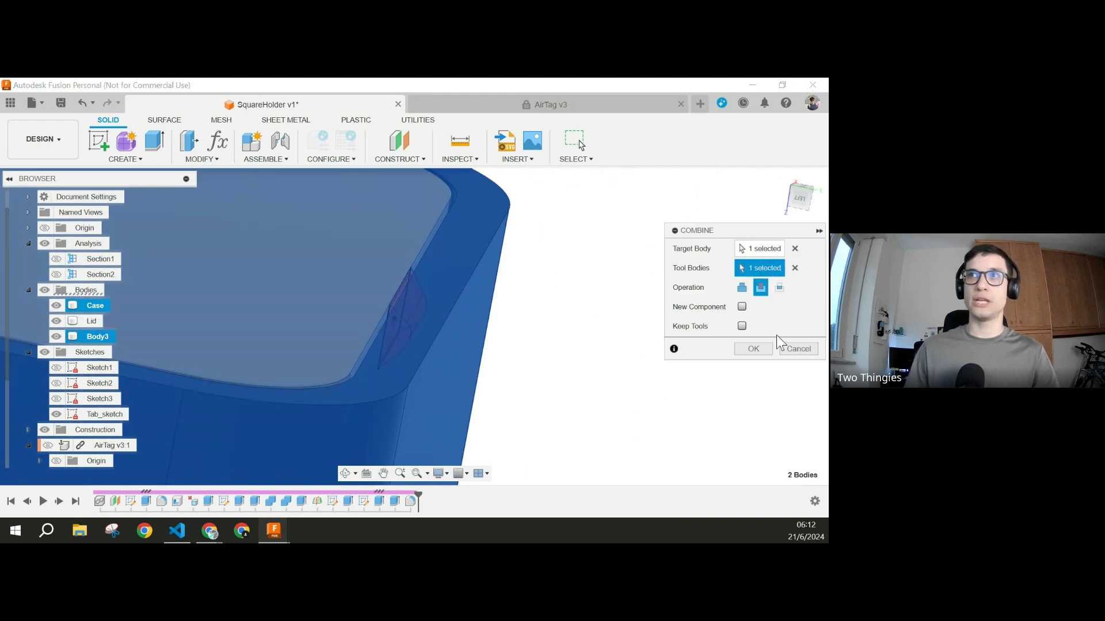
click(742, 327)
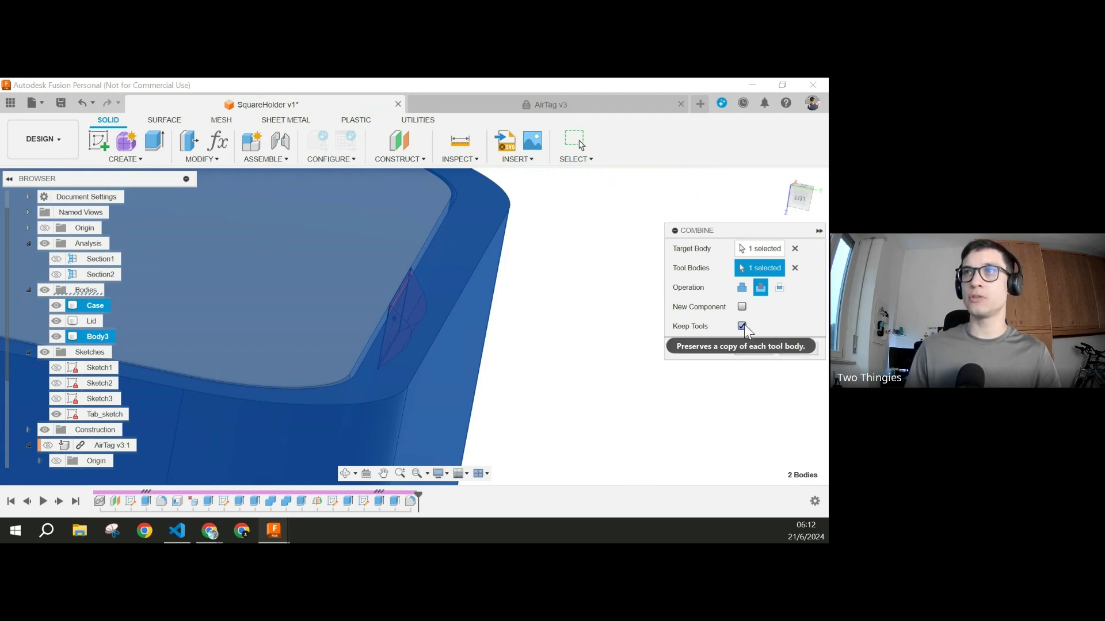
click(742, 326)
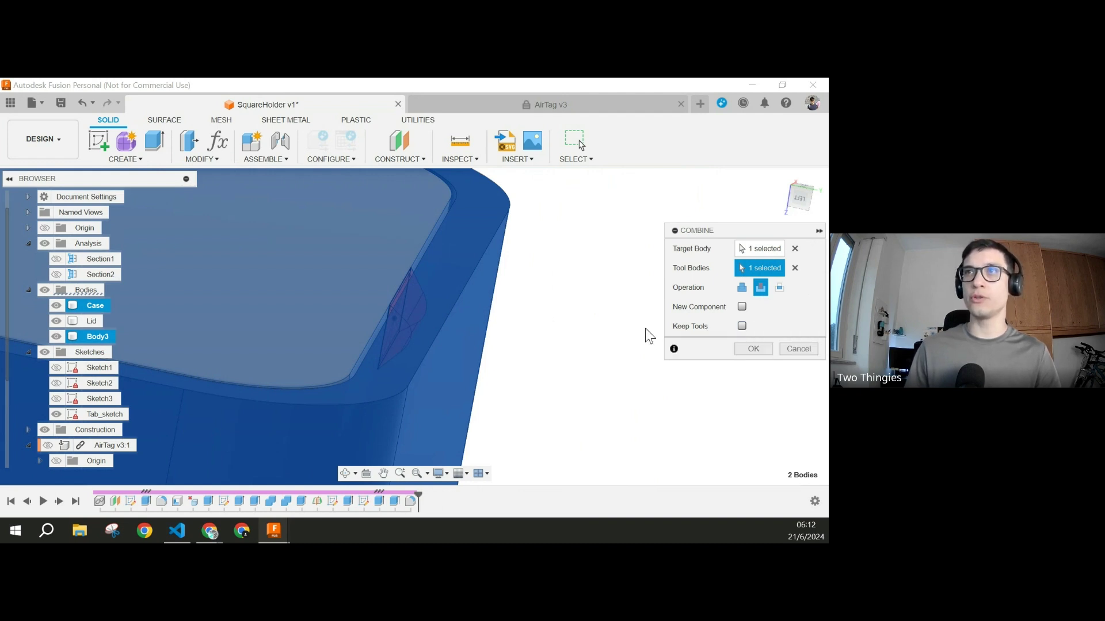
click(753, 348)
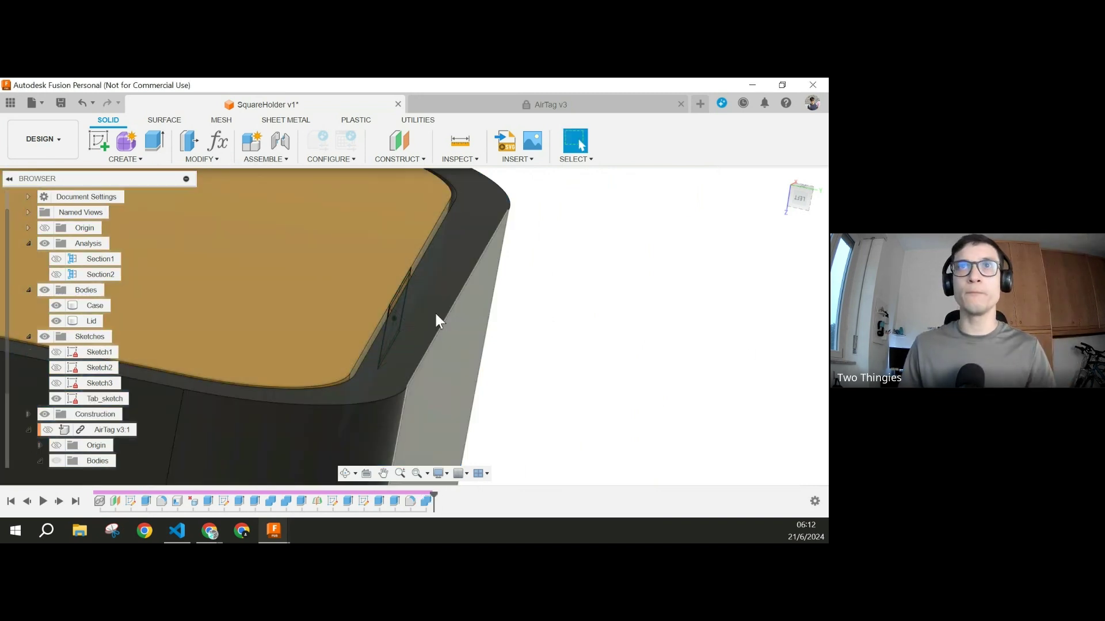
Step: Hide the Lid body and Tab_sketch so the tab recess in the case wall can be seen
middle_drag(544, 368, 483, 332)
click(87, 305)
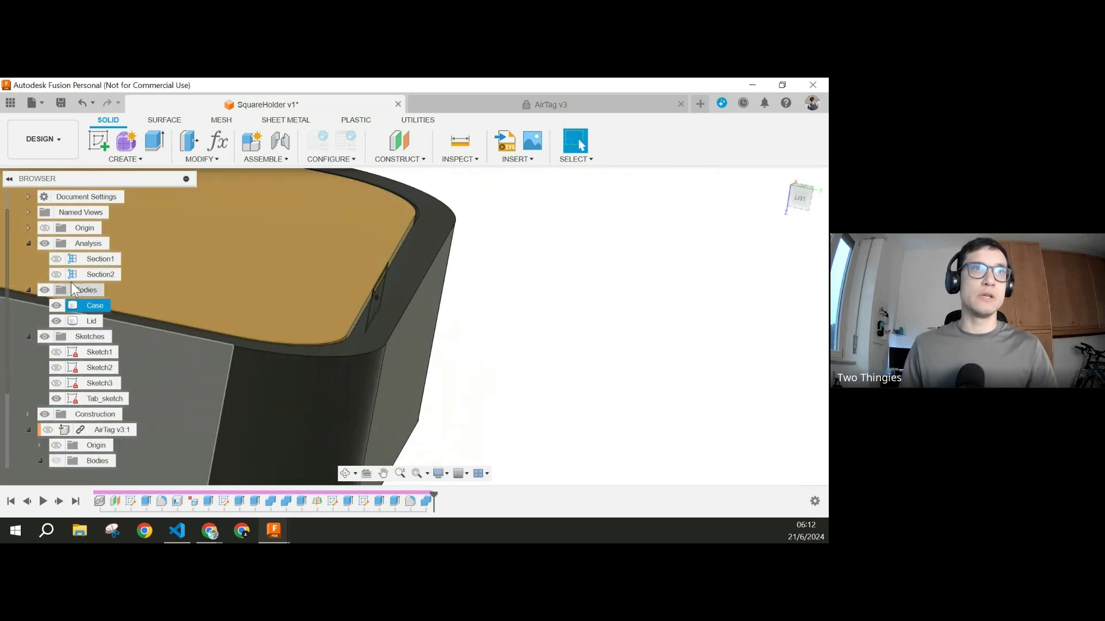
click(57, 321)
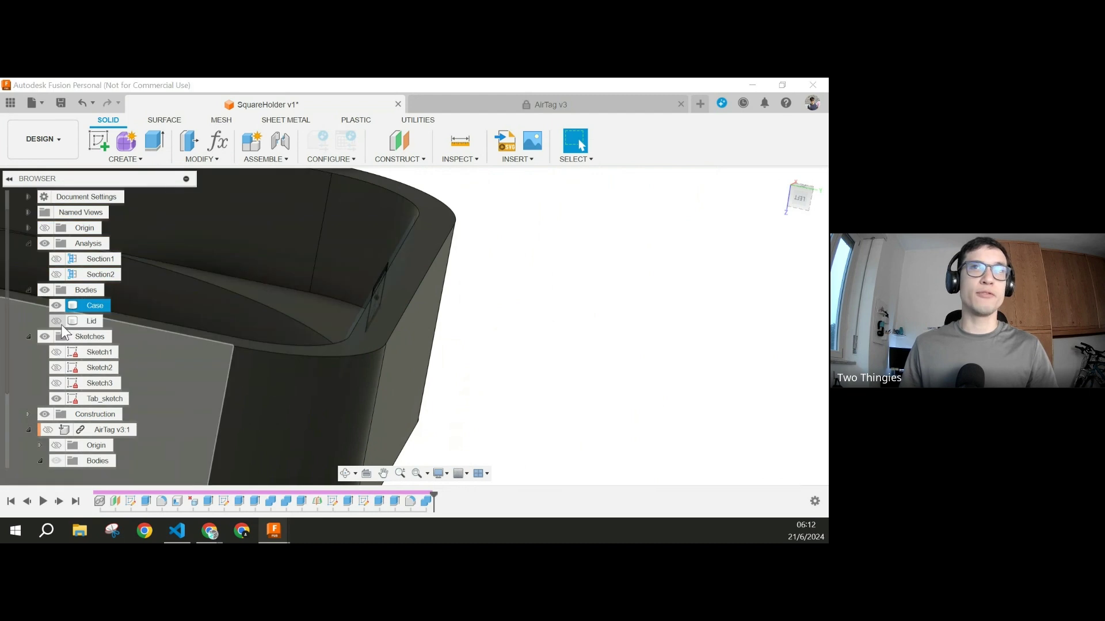
shift+middle_drag(437, 321, 466, 350)
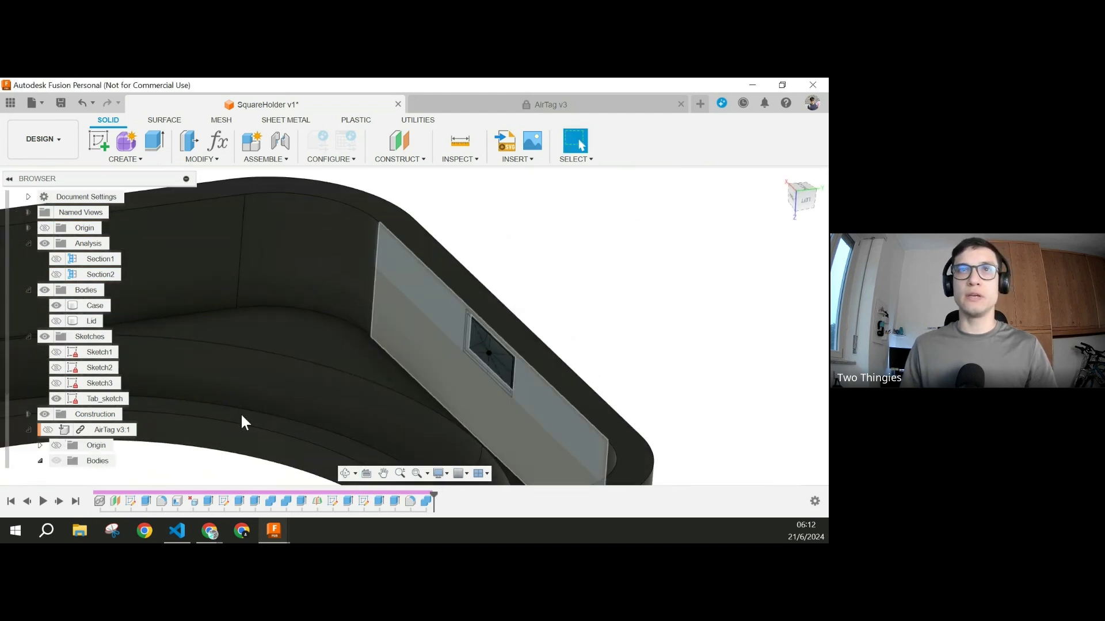
click(52, 401)
click(53, 401)
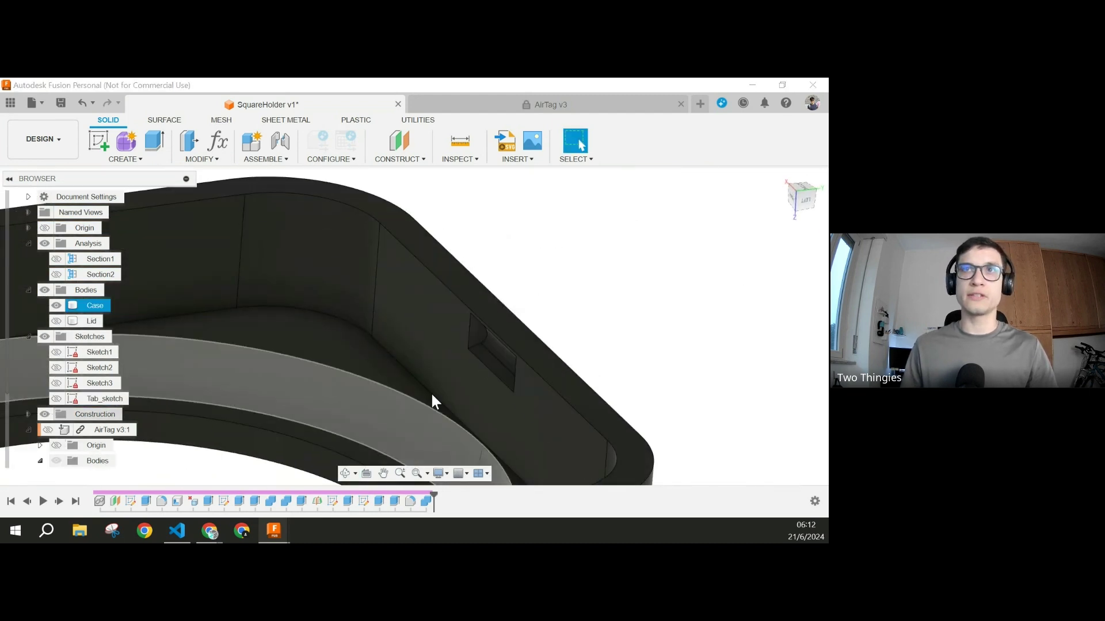
Step: Inspect the tab recess and measure the distance between its upper edge and the case's inner rim edge
scroll(522, 370, up, 3)
shift+middle_drag(501, 377, 478, 389)
scroll(586, 323, down, 5)
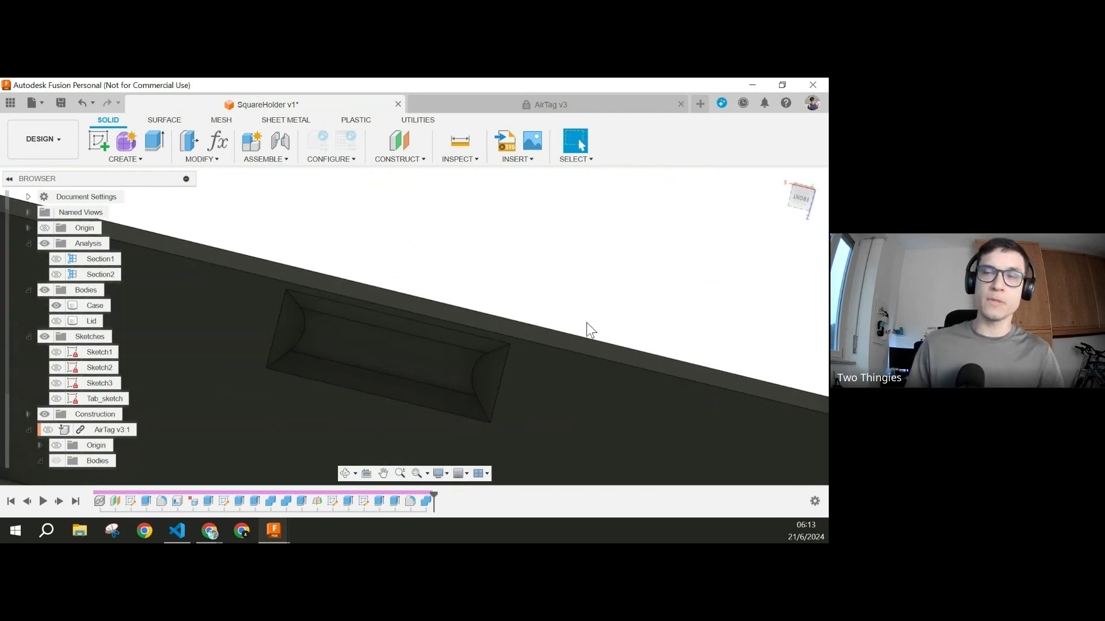
shift+middle_drag(555, 327, 543, 354)
scroll(557, 344, up, 5)
key(Escape)
click(92, 305)
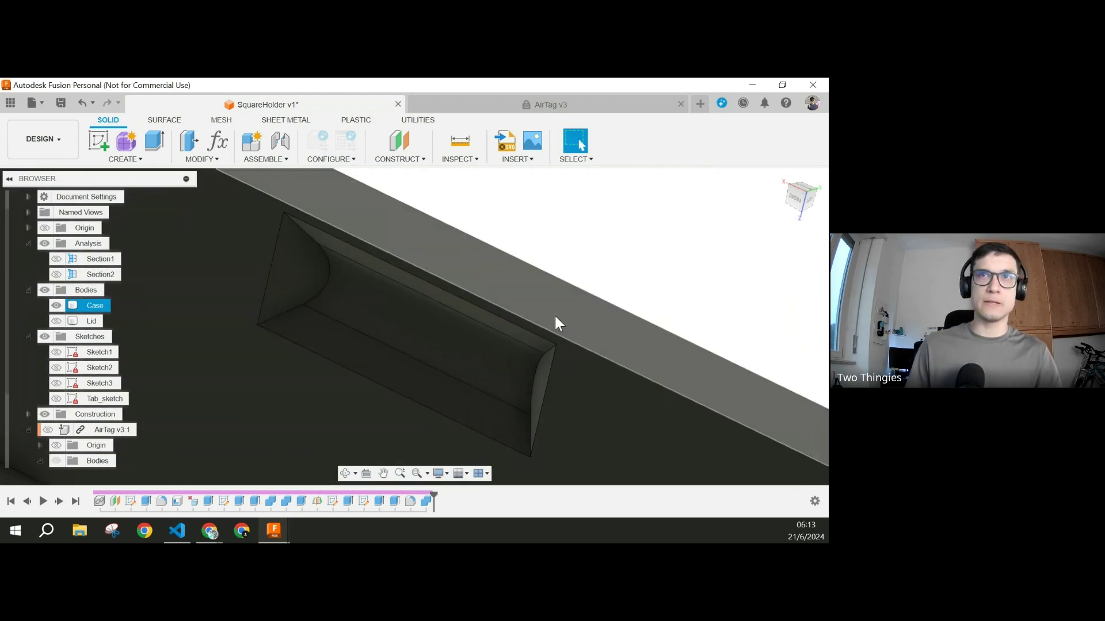
scroll(489, 270, up, 3)
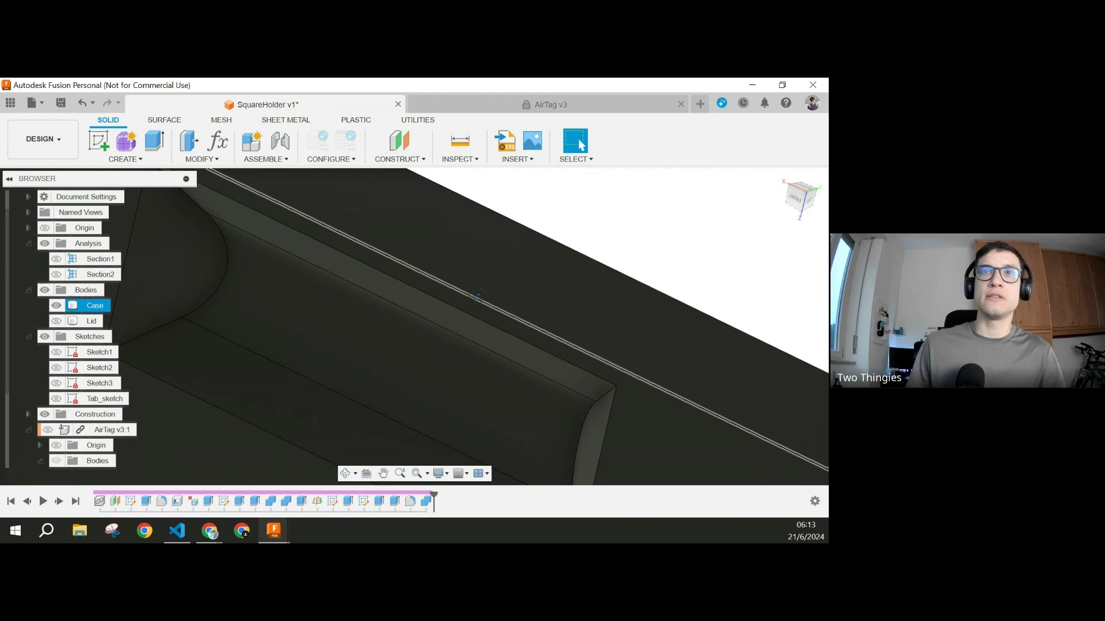
shift+middle_drag(489, 271, 440, 280)
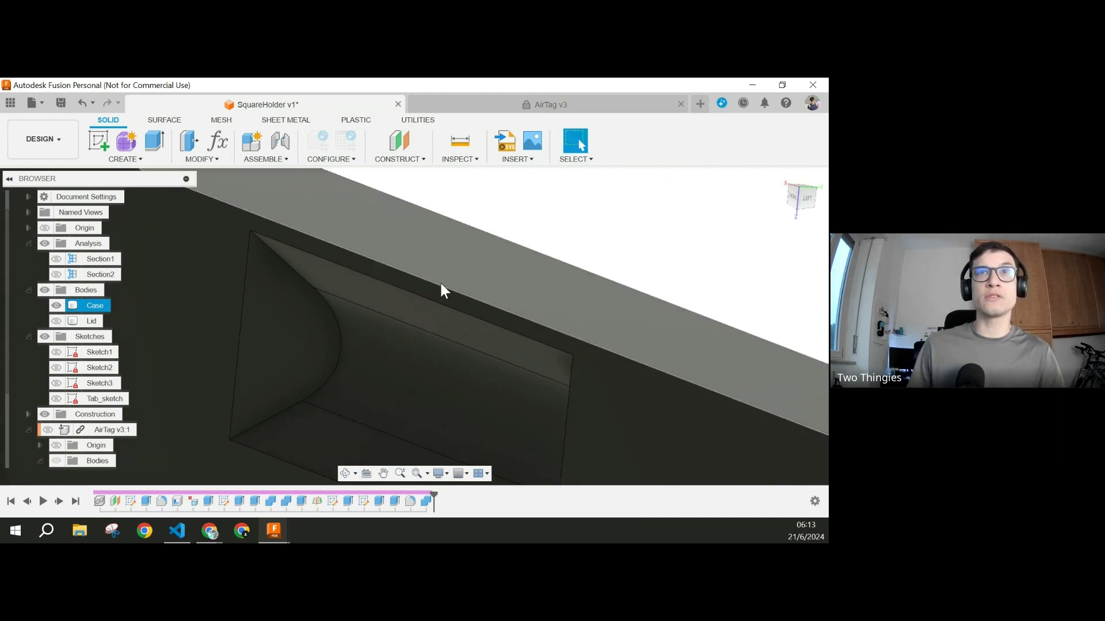
click(424, 298)
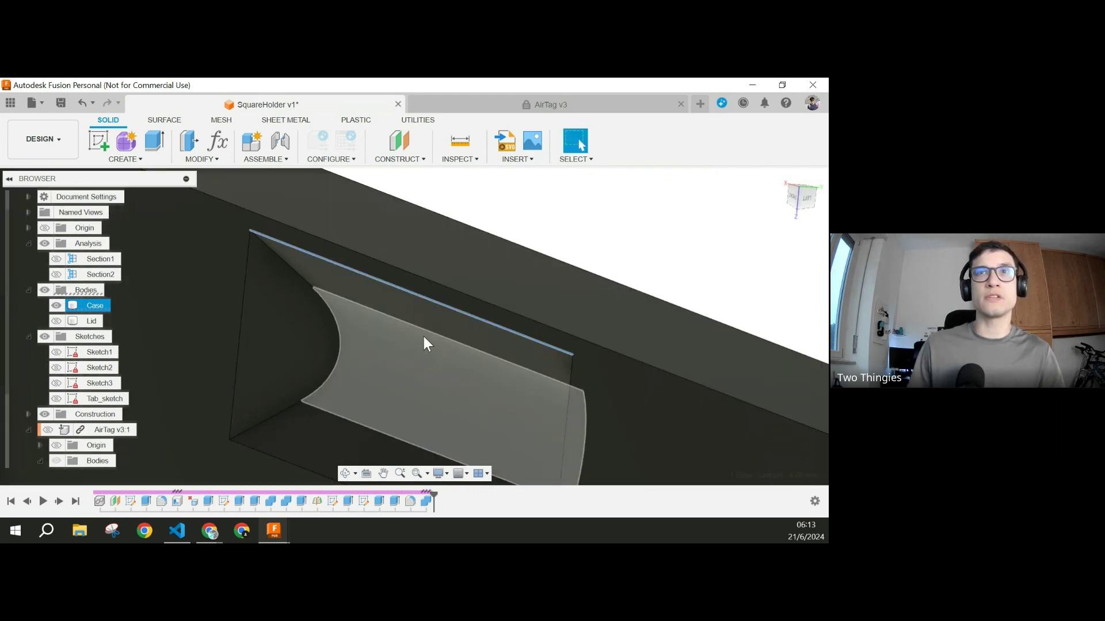
click(436, 285)
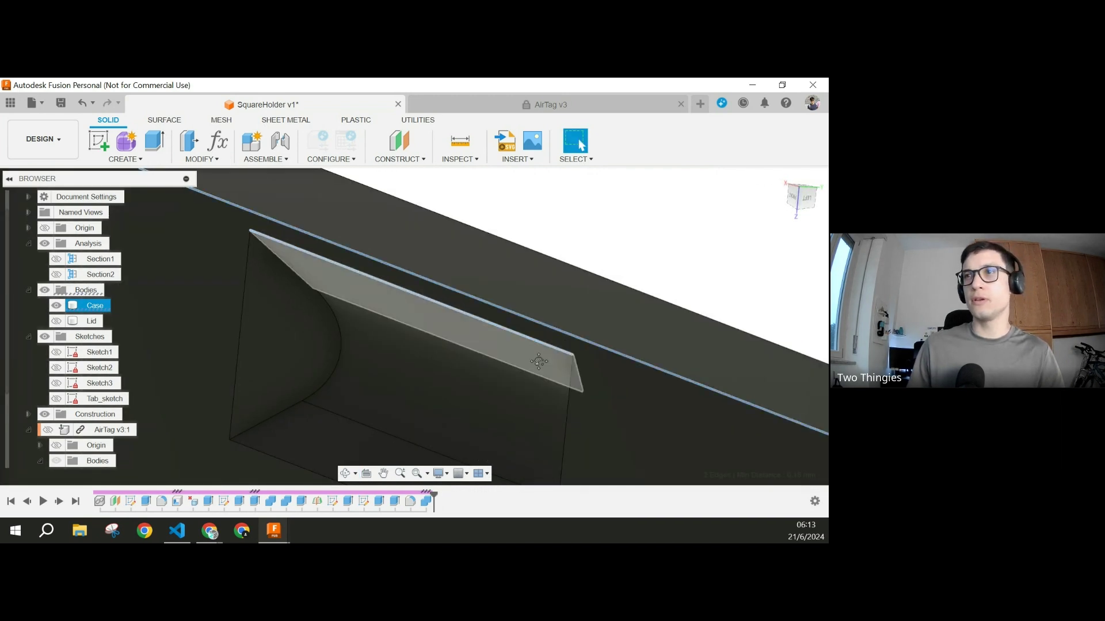
middle_drag(539, 323, 440, 330)
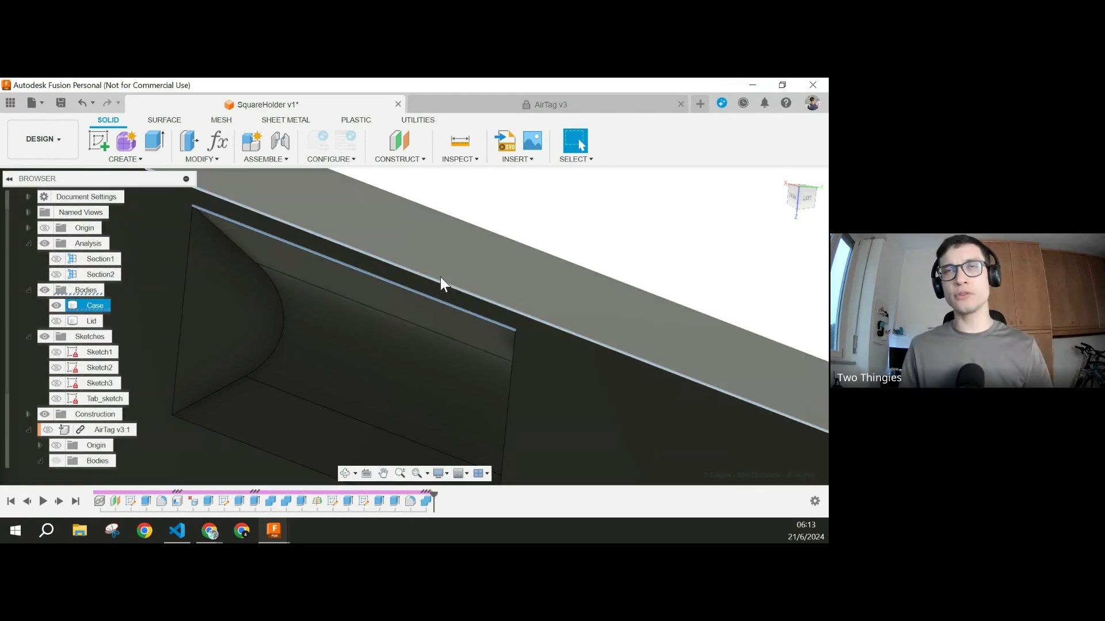
scroll(441, 334, down, 5)
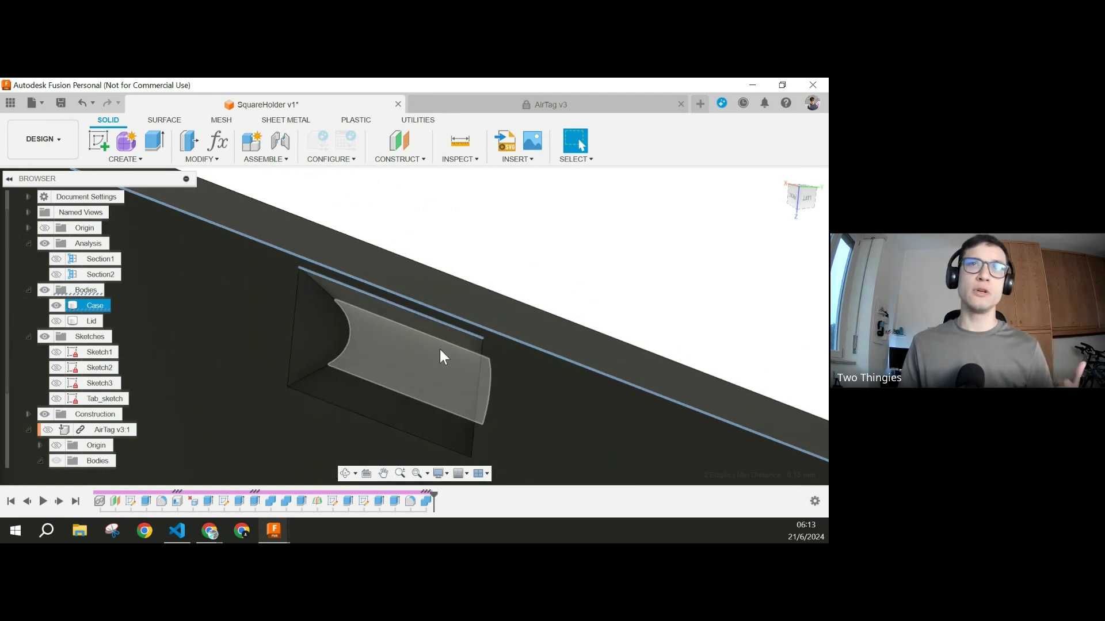
shift+middle_drag(509, 357, 559, 312)
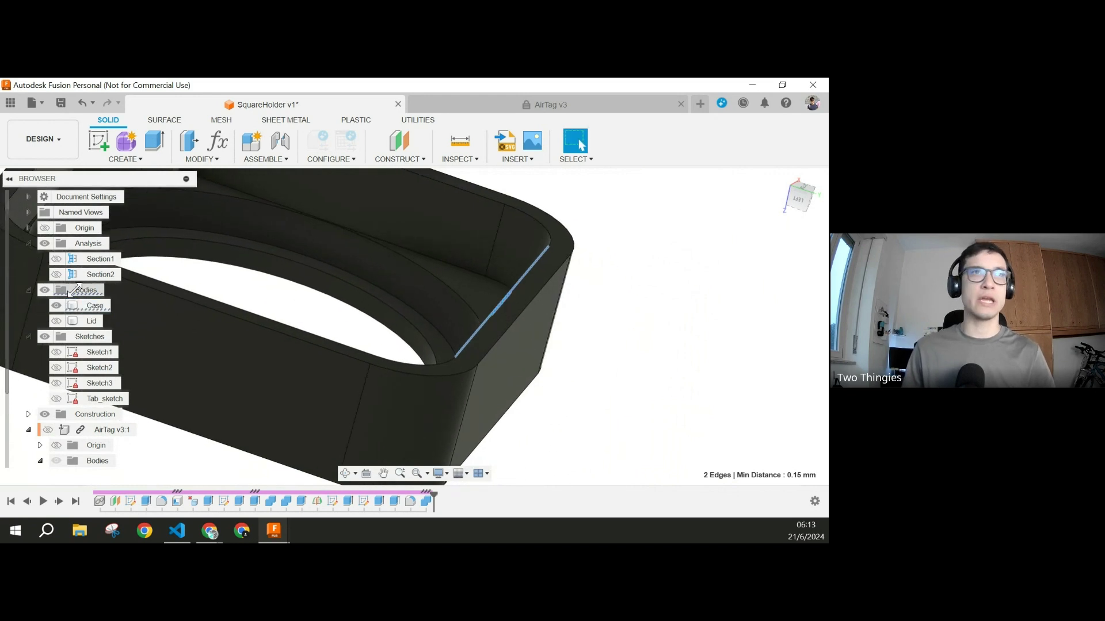
Step: Show the Lid body in the case again
click(57, 321)
click(481, 296)
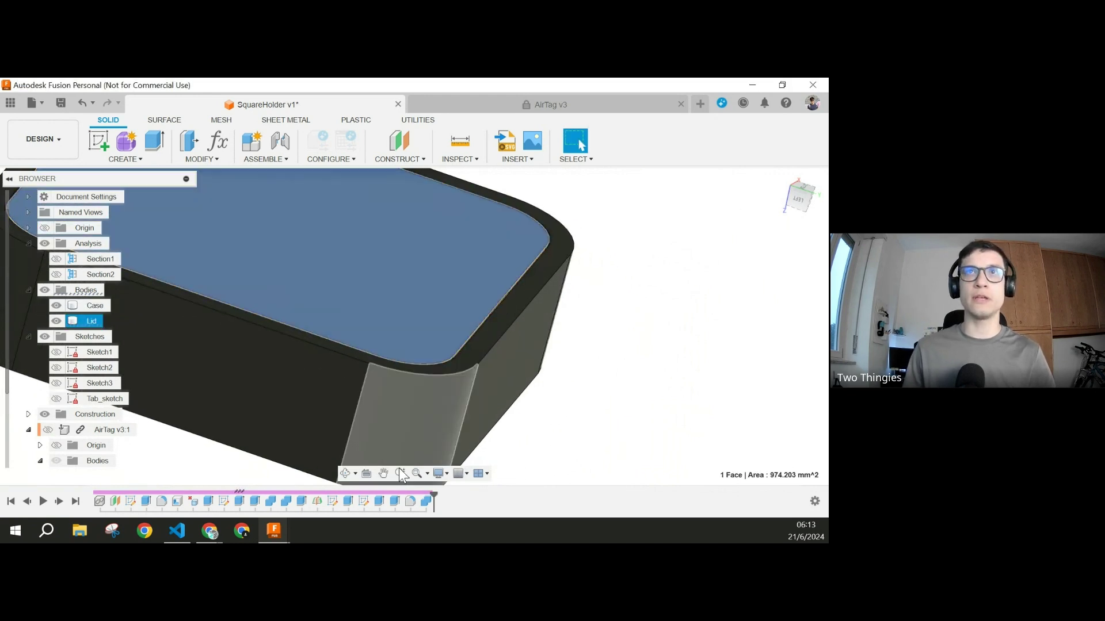
scroll(564, 279, down, 5)
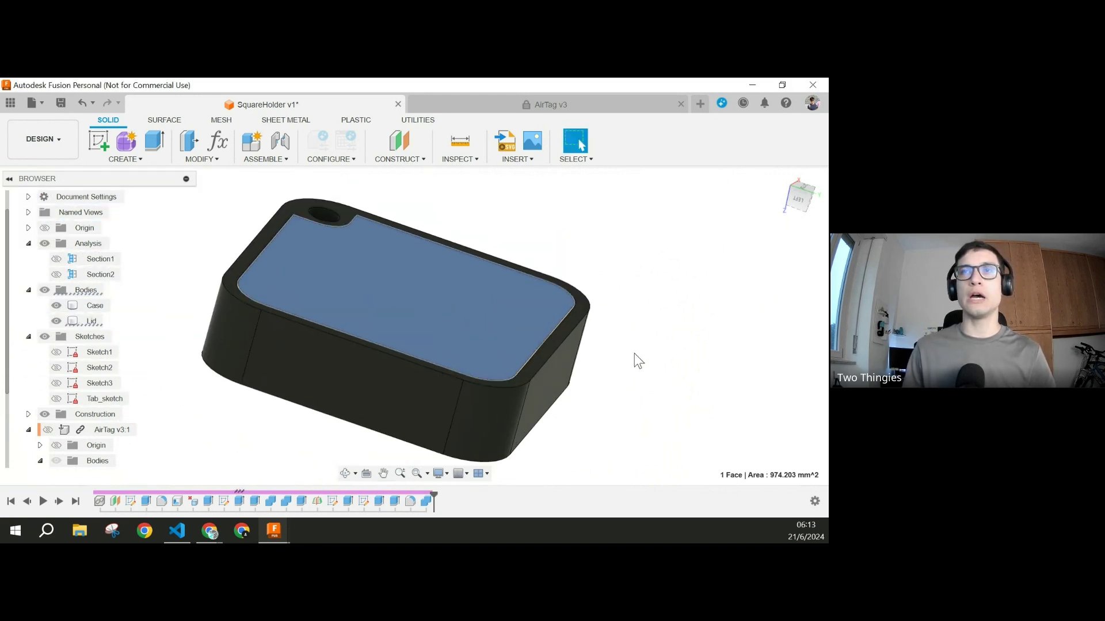
shift+middle_drag(634, 353, 540, 340)
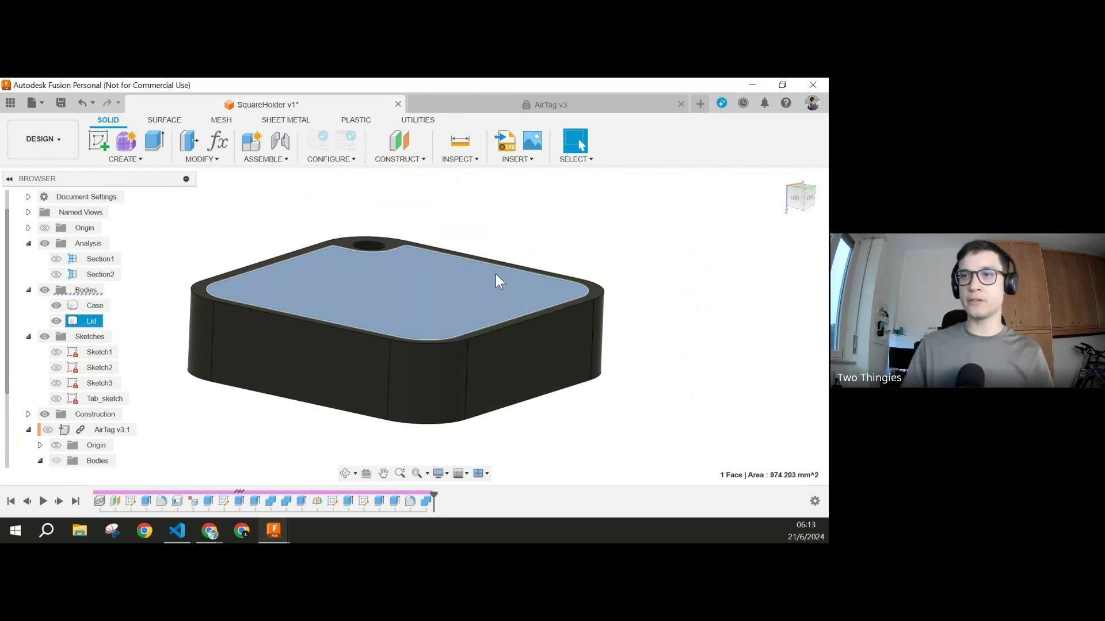
Step: Edit the extrusion that creates the lid plate and set its distance to -3.5 mm
click(784, 281)
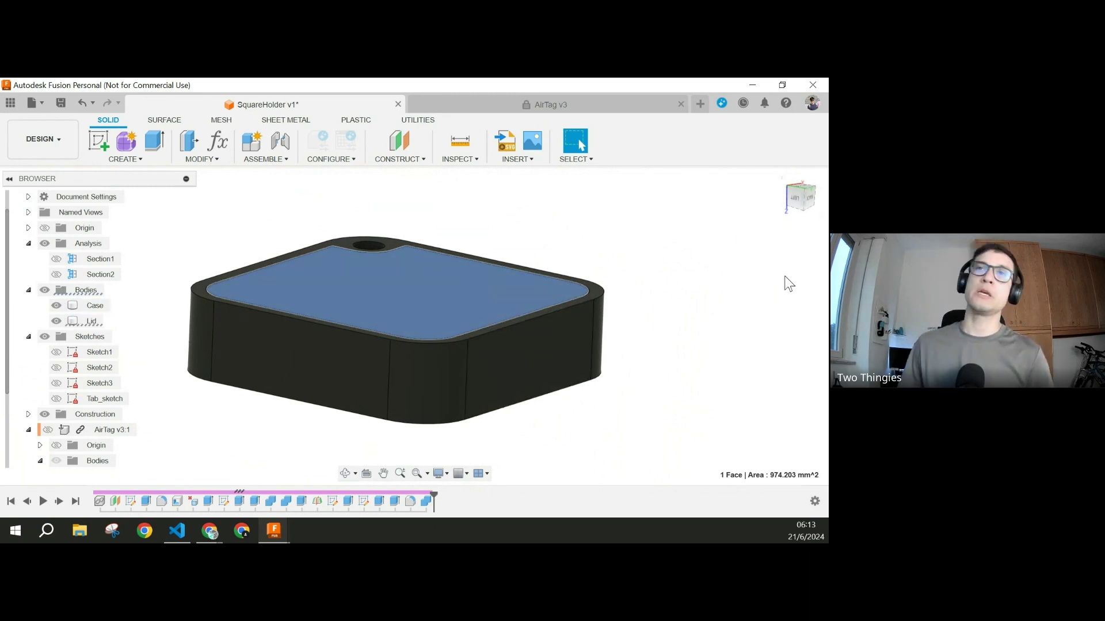
click(527, 392)
click(622, 426)
click(450, 315)
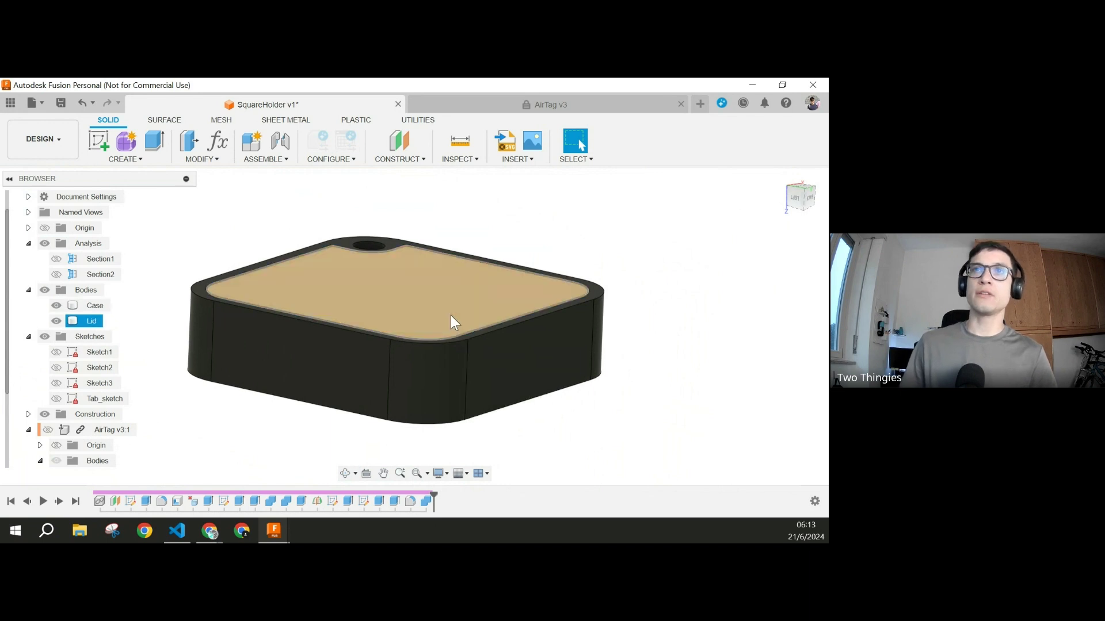
click(434, 299)
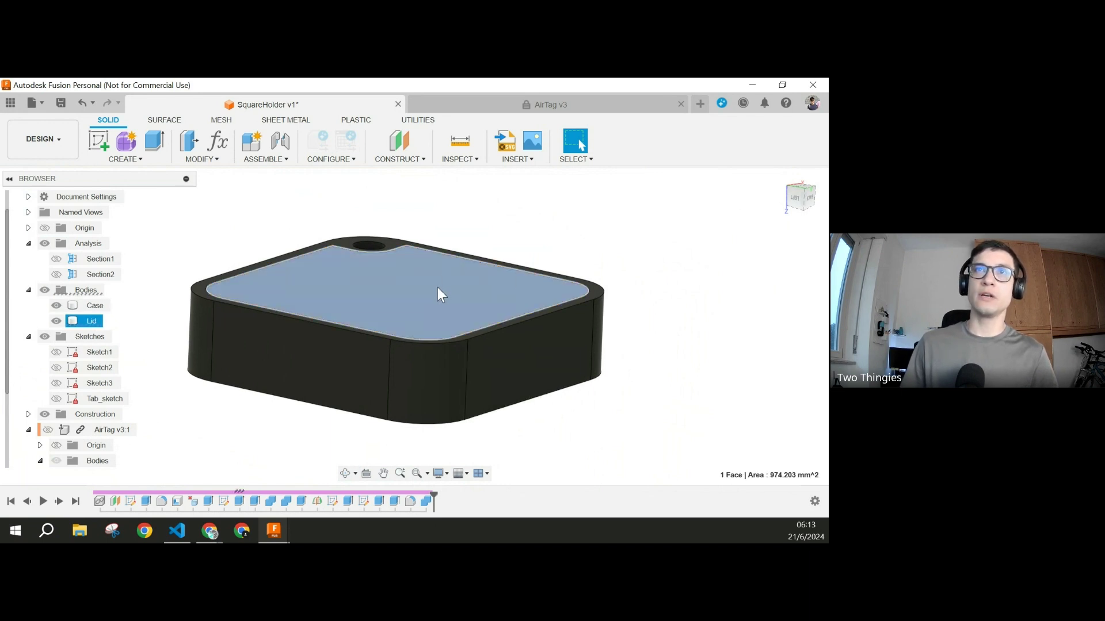
right_click(240, 502)
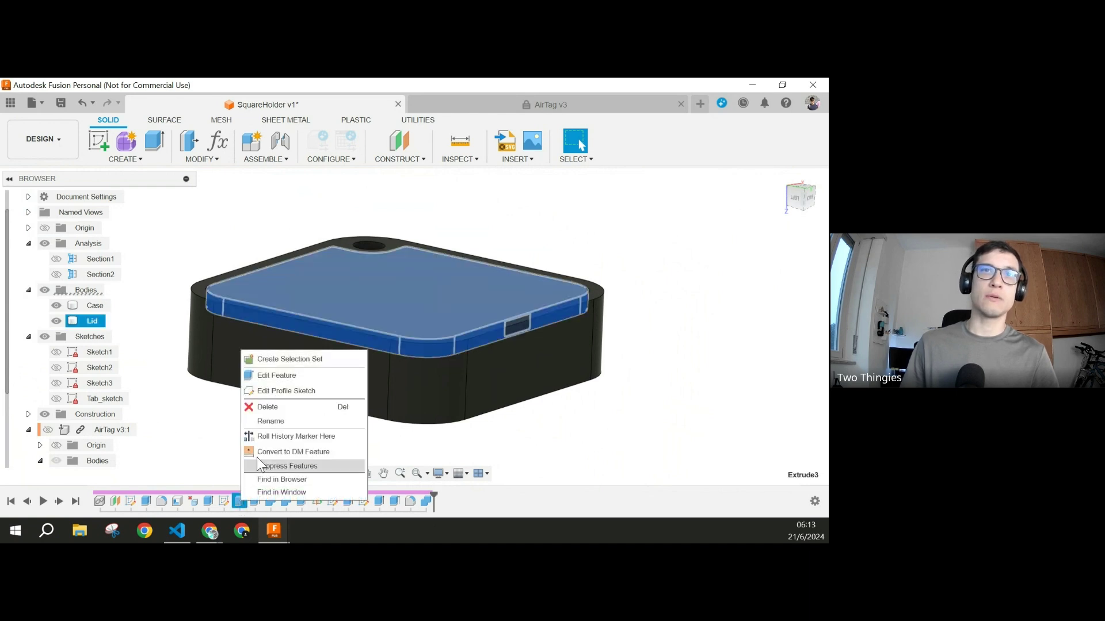
click(287, 375)
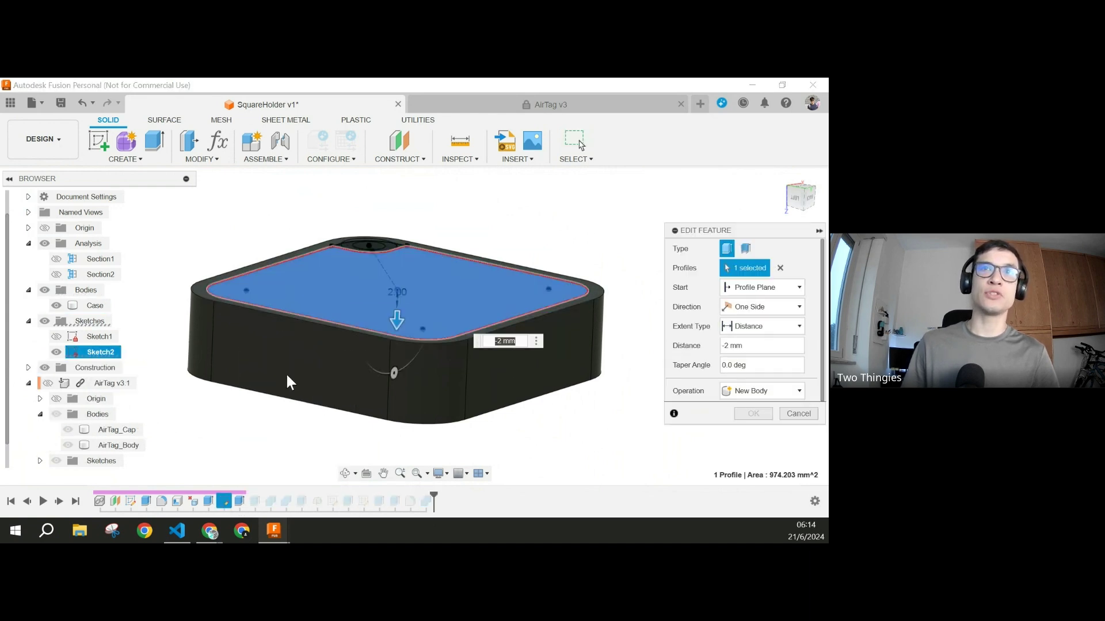
click(726, 345)
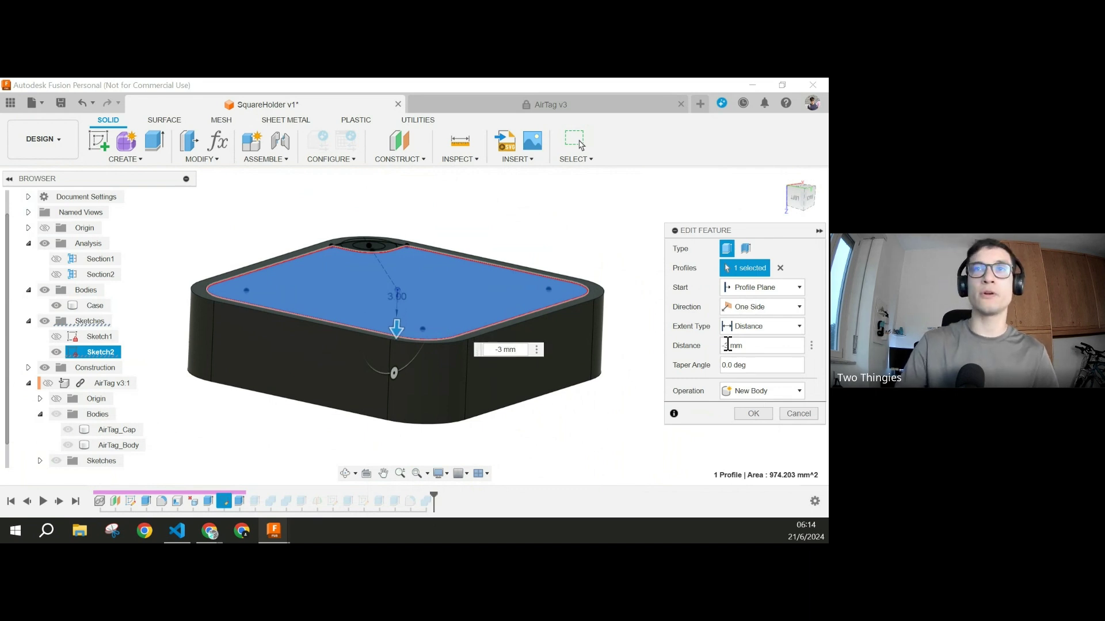
text(3)
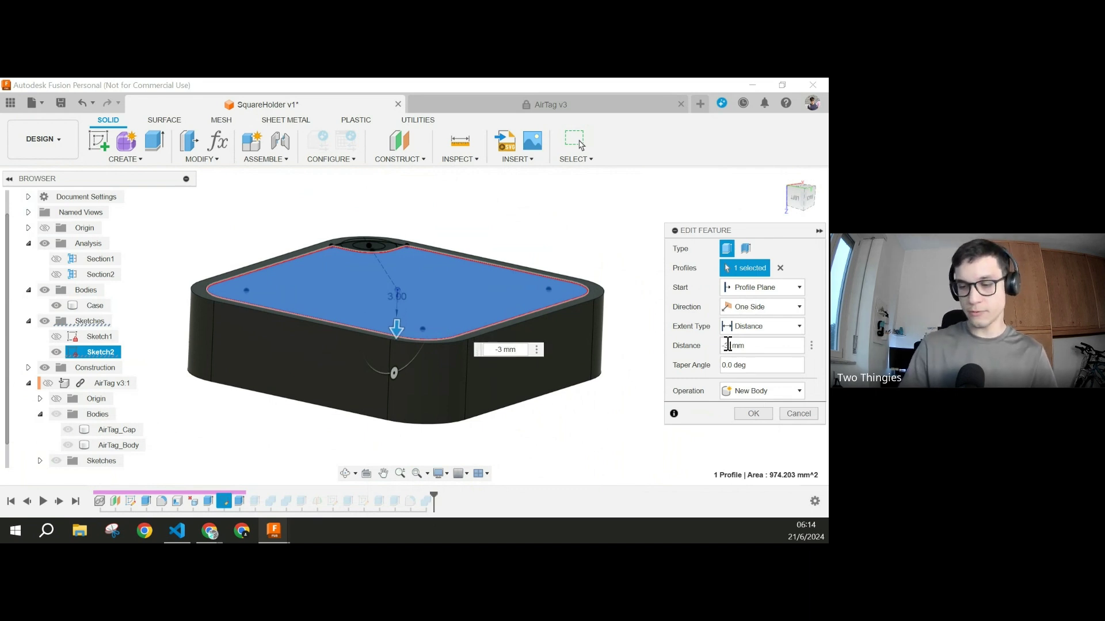
text(.5)
key(Return)
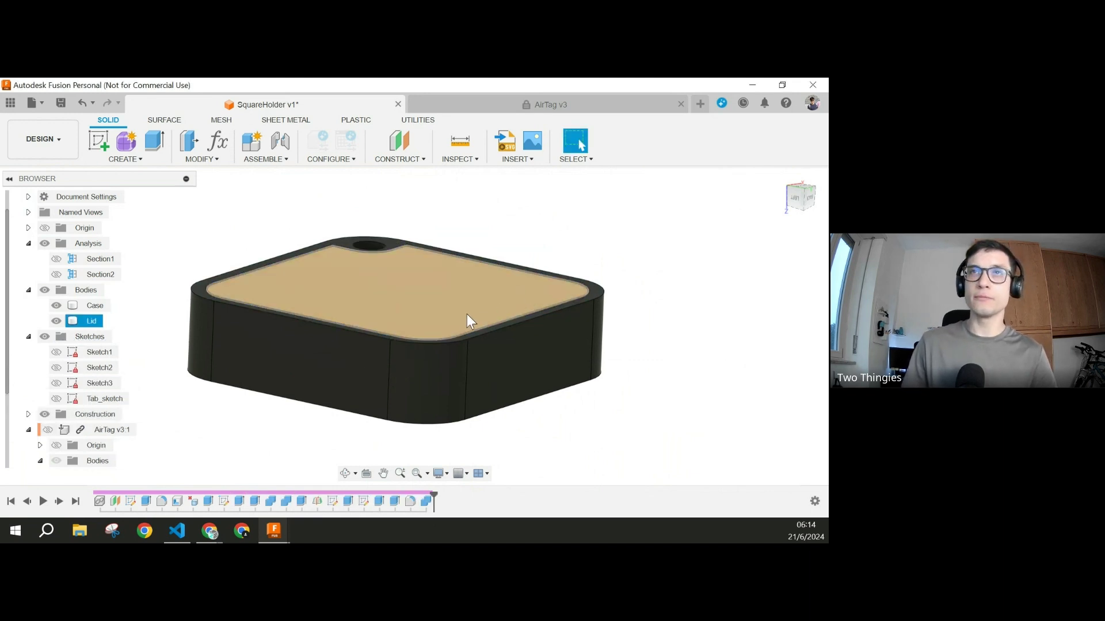
Step: Turn on the Section1 analysis and examine the clearance between the lid tab and the case recess
click(55, 260)
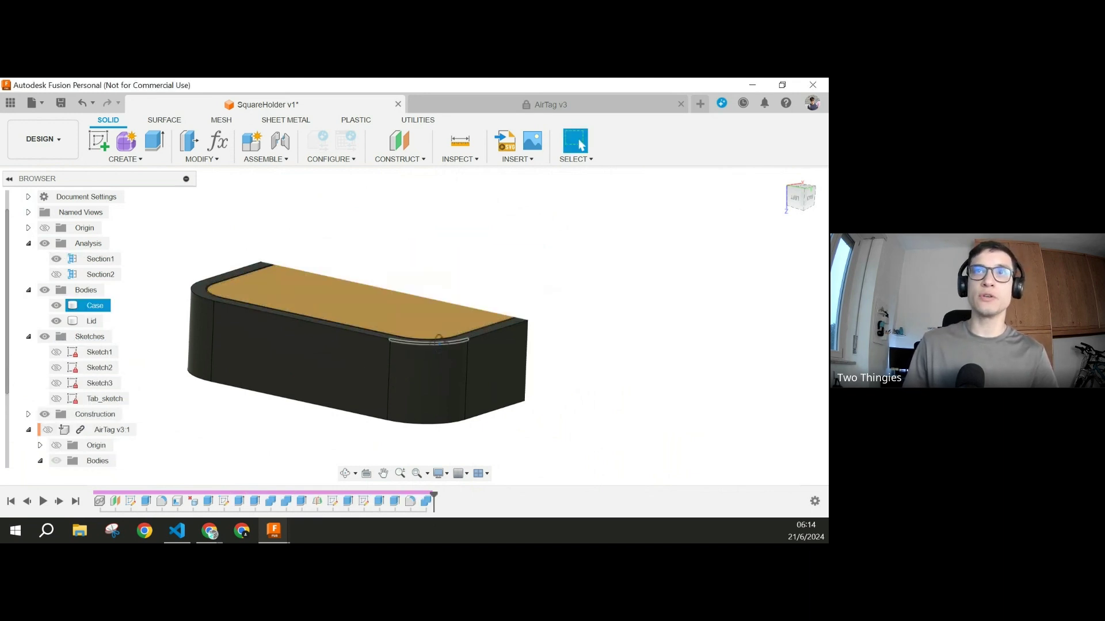
mouse_move(489, 338)
shift+middle_down()
mouse_move(289, 340)
mouse_move(478, 357)
mouse_move(397, 366)
mouse_move(407, 367)
shift+middle_up()
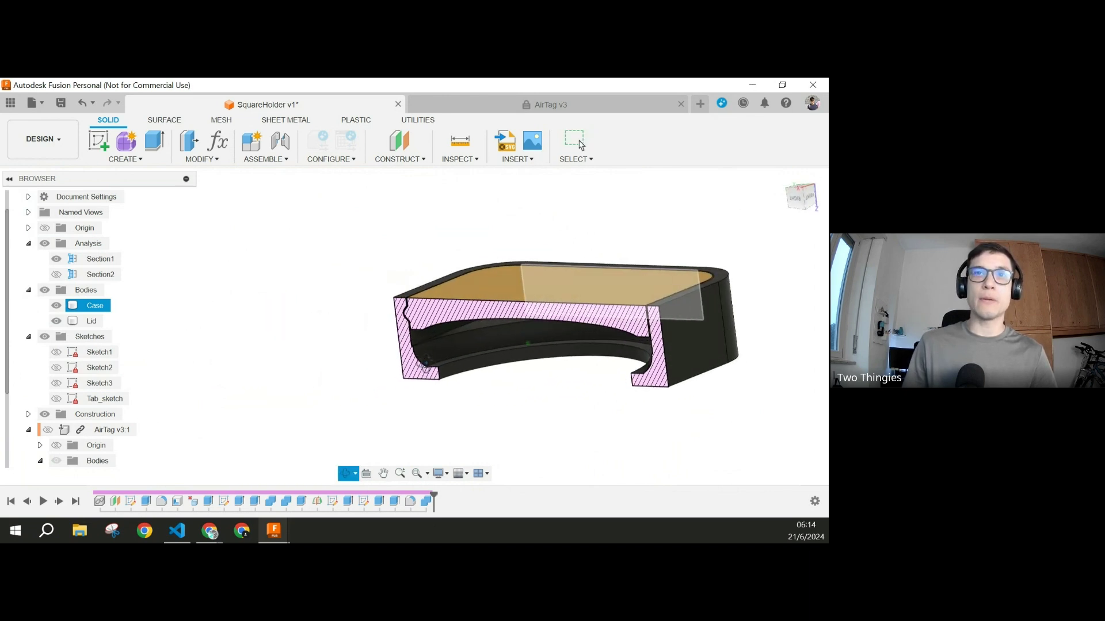
click(363, 501)
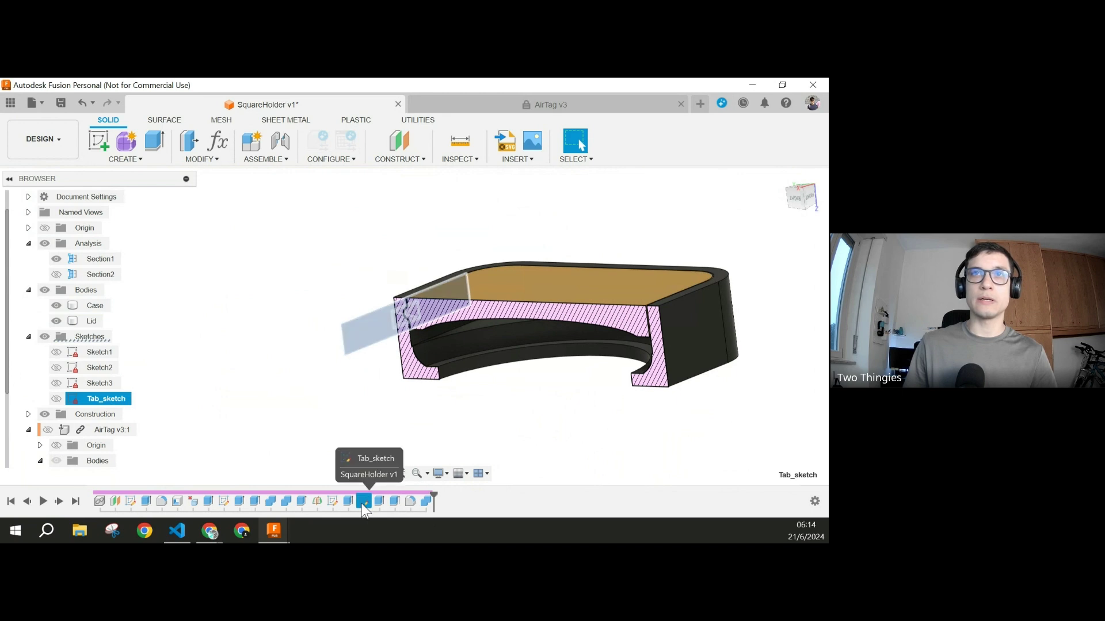
scroll(406, 323, up, 5)
click(388, 344)
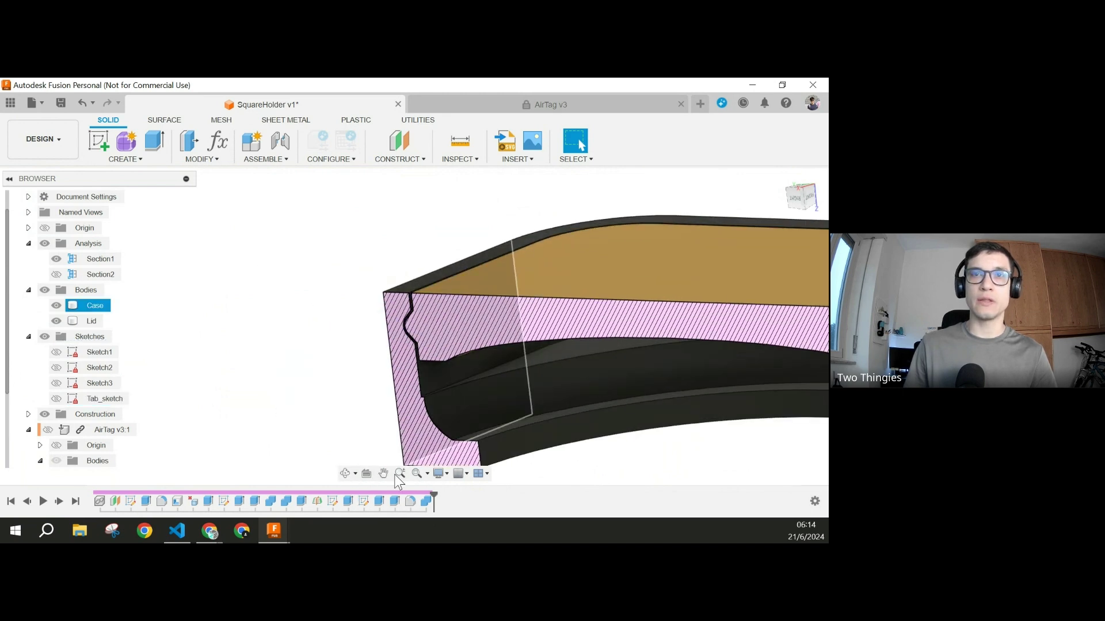
click(363, 501)
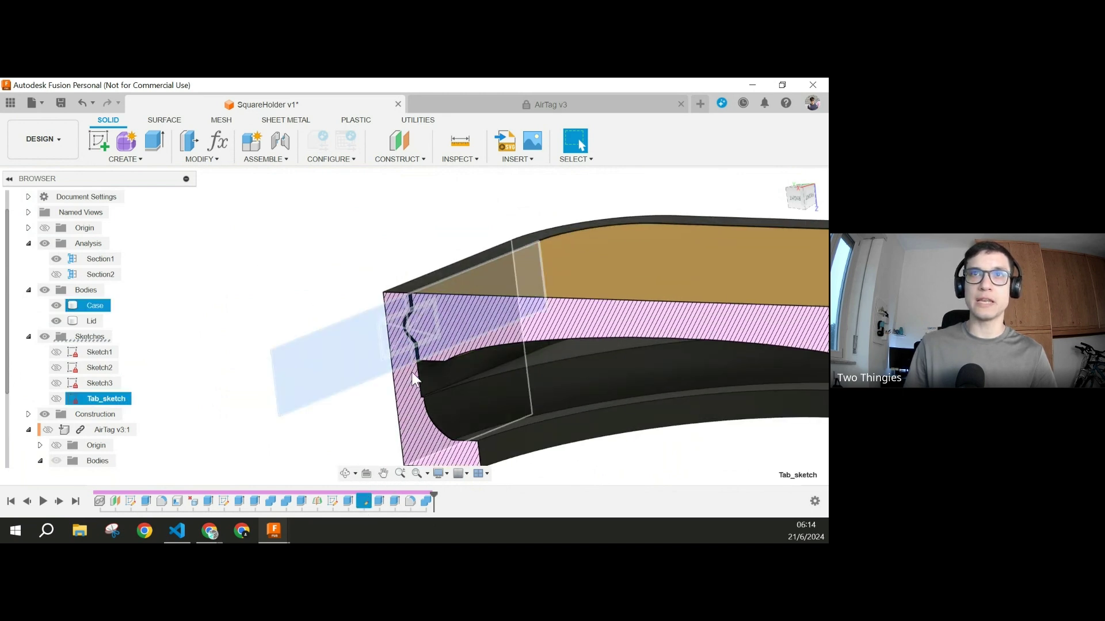
scroll(427, 331, up, 5)
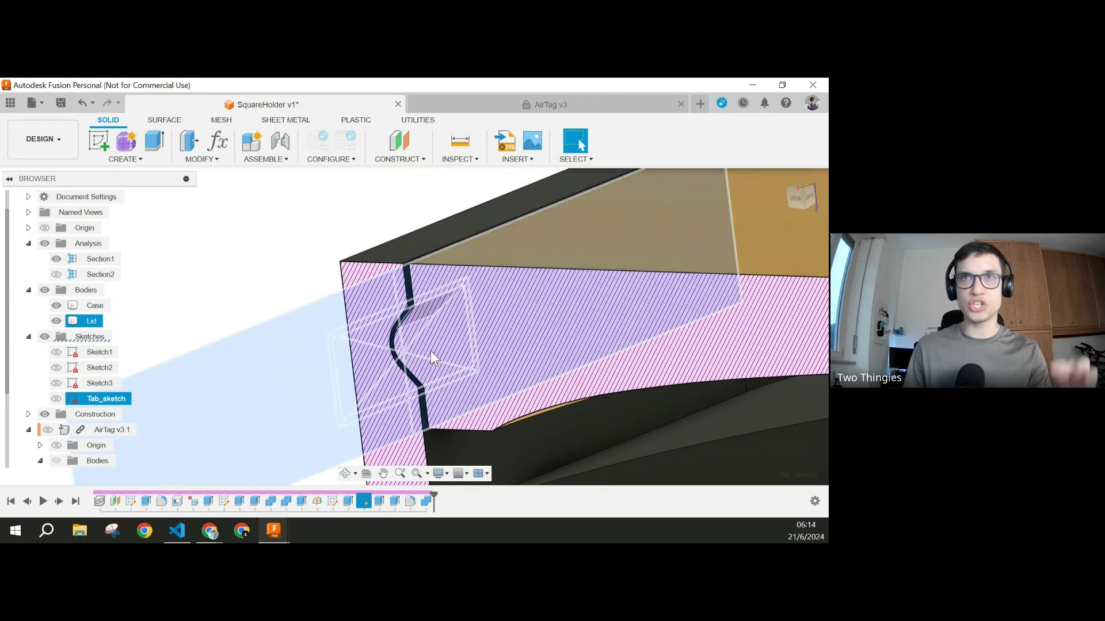
click(278, 207)
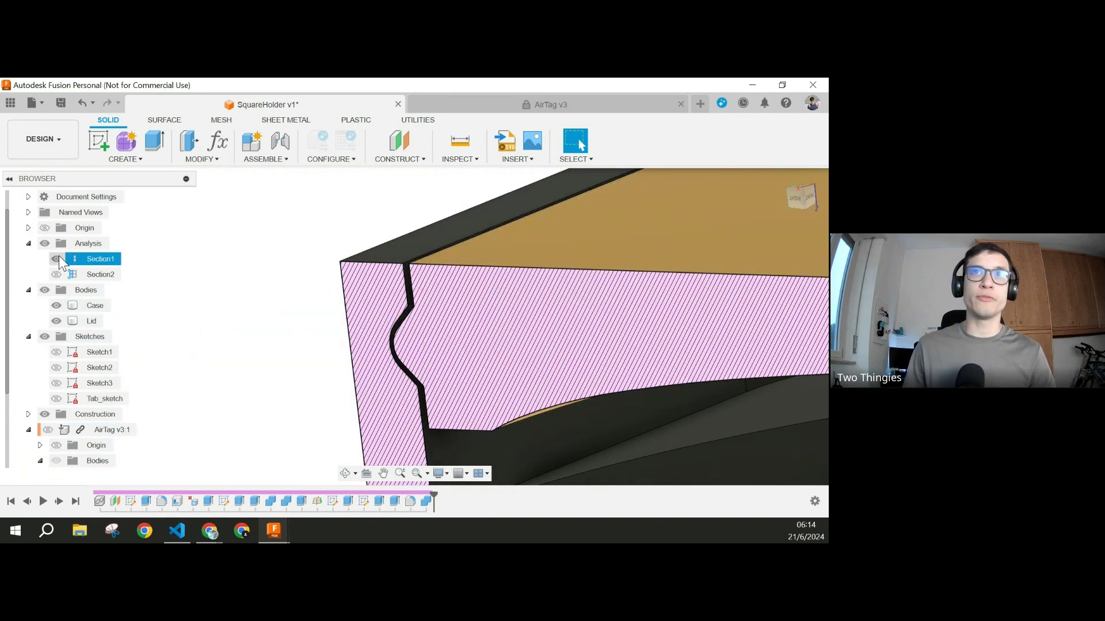
Step: Hide Section1 and the Lid body, and measure the distance between the tab recess's upper edge and the case's inner rim edge
click(57, 259)
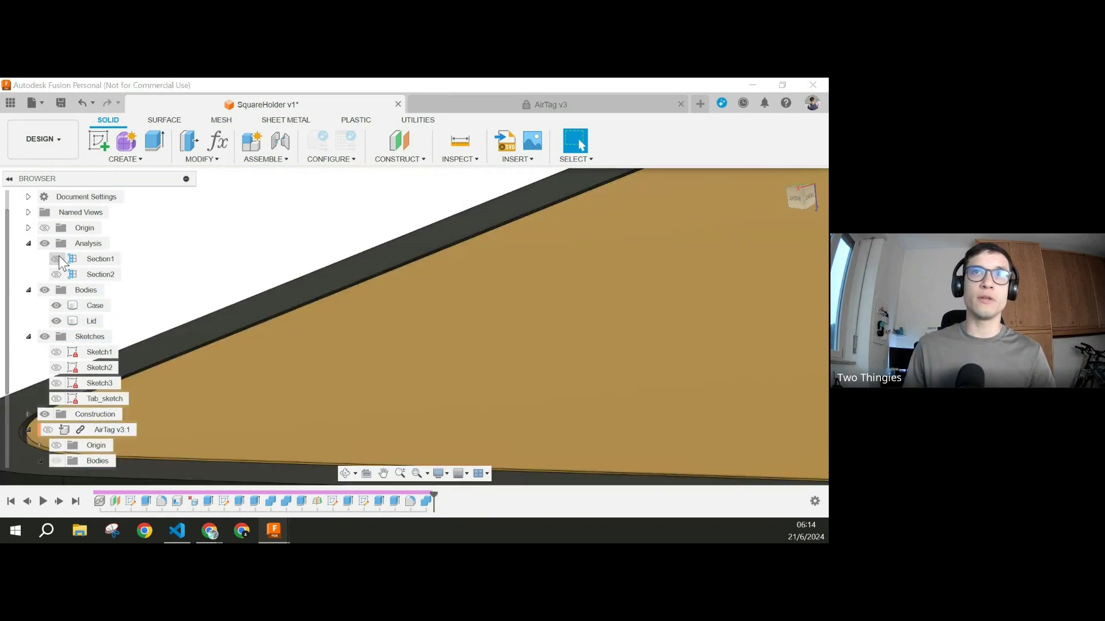
click(57, 322)
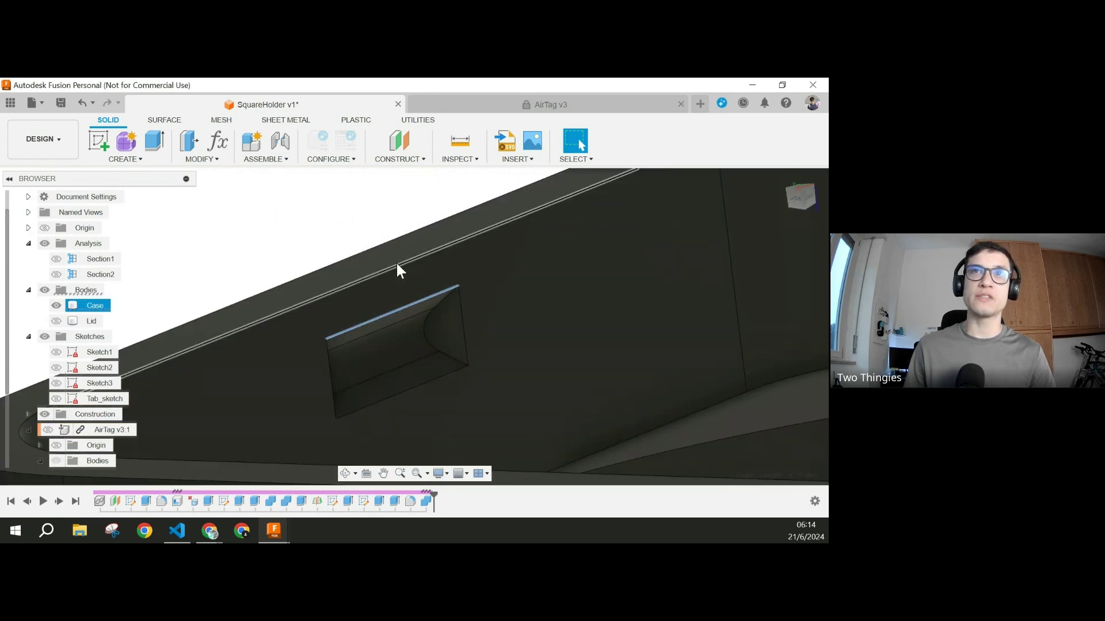
ctrl+click(397, 263)
scroll(557, 324, down, 3)
middle_drag(562, 346, 514, 310)
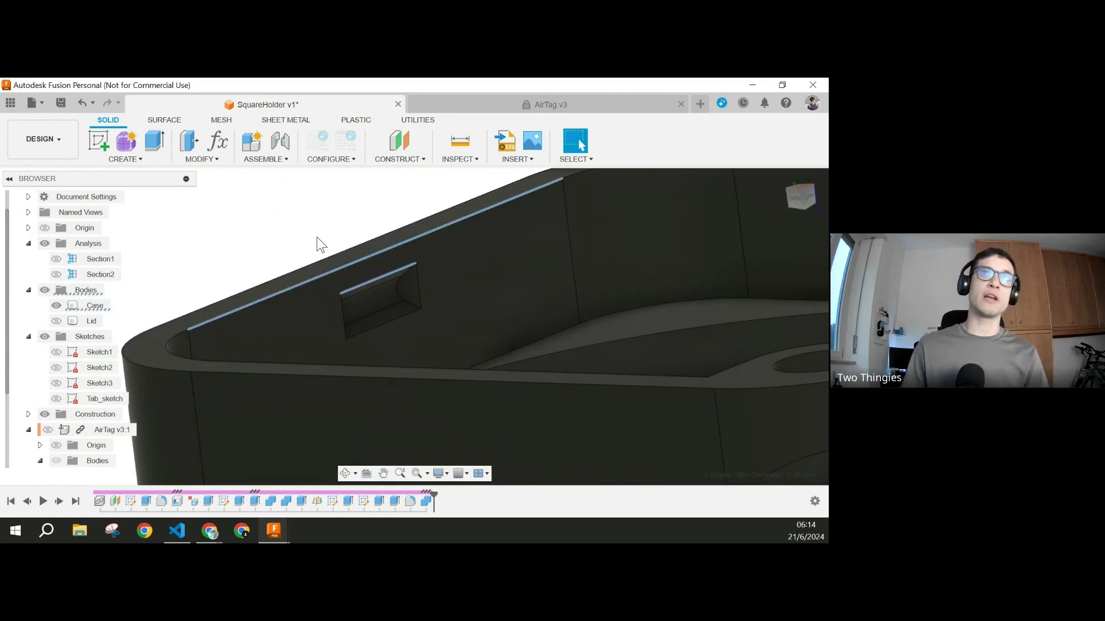
scroll(322, 244, up, 3)
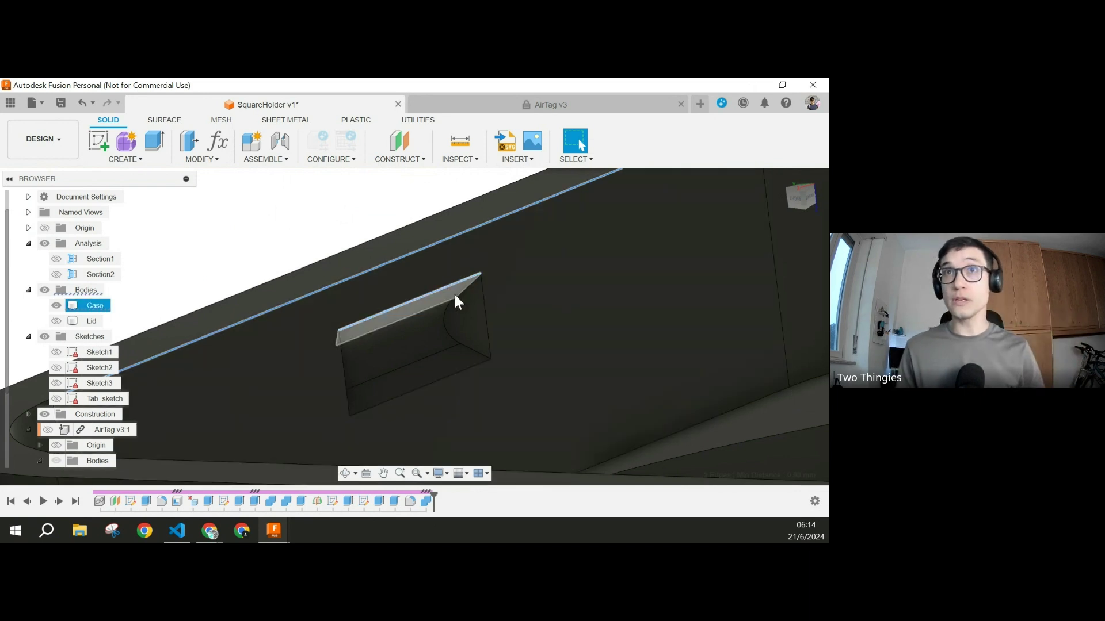
scroll(454, 274, down, 2)
scroll(454, 274, down, 3)
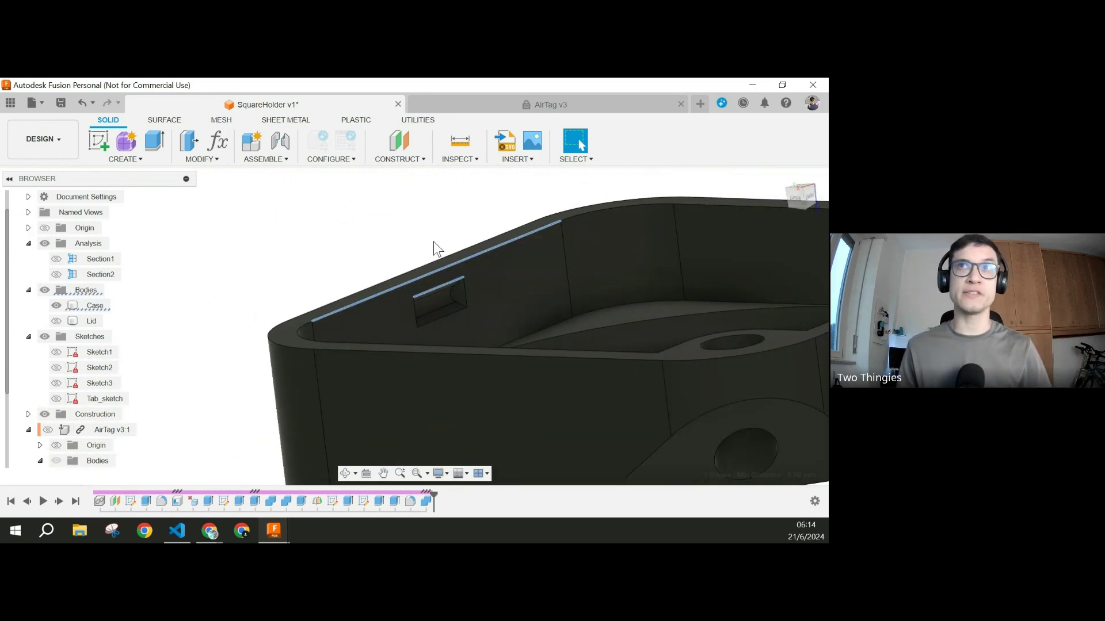
middle_drag(510, 252, 394, 247)
shift+middle_drag(358, 282, 371, 321)
scroll(484, 277, down, 8)
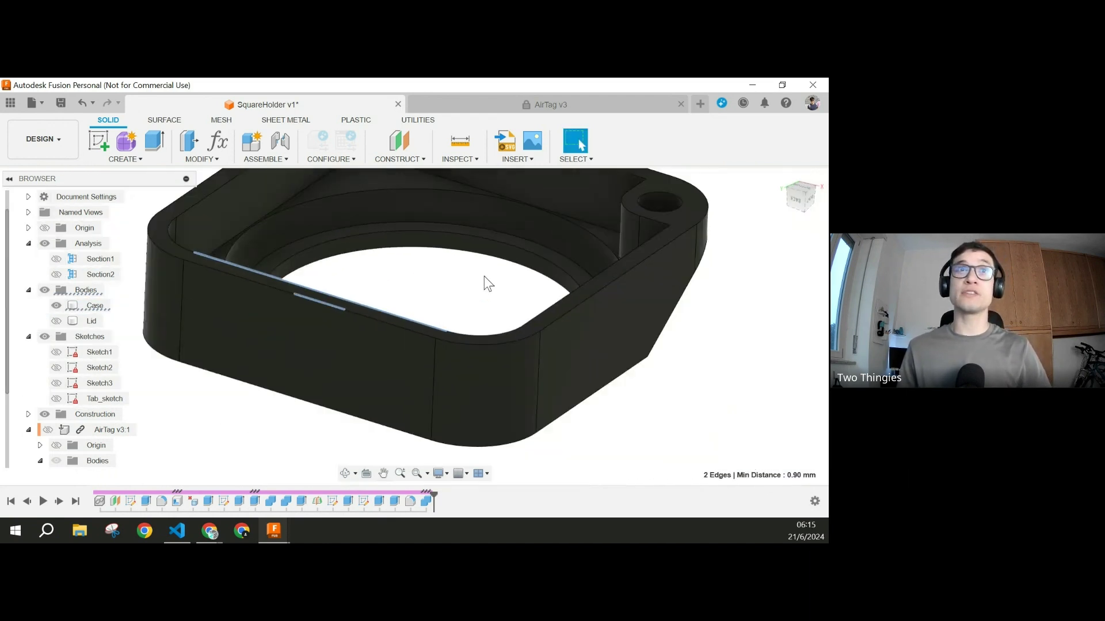
shift+middle_drag(575, 378, 510, 415)
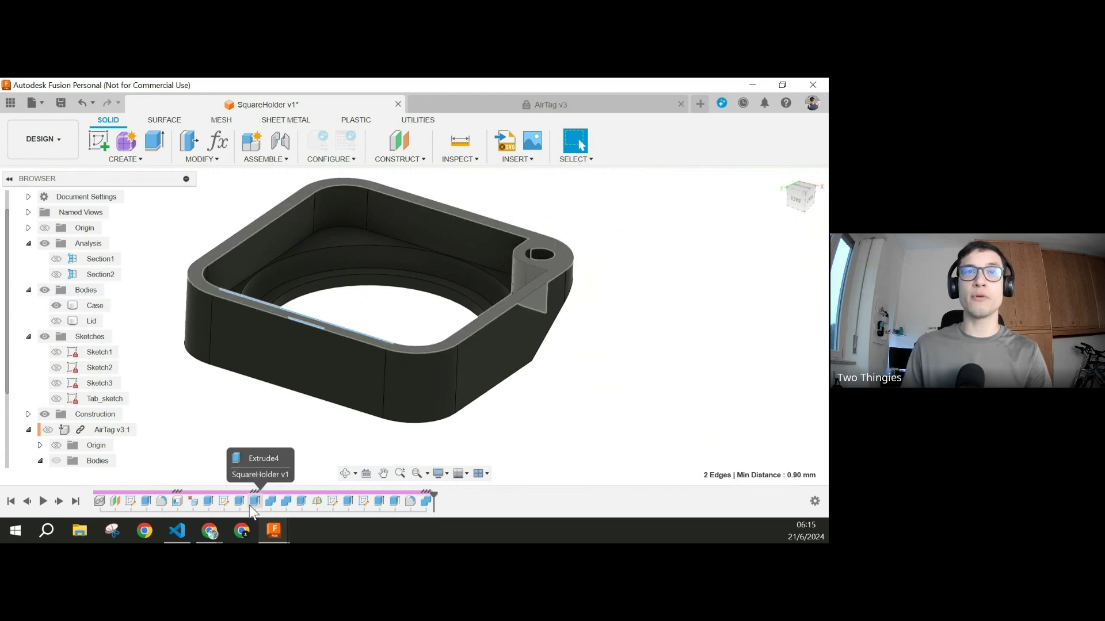
Step: Show the Lid body, the Section1 analysis and the AirTag component's bodies
click(57, 321)
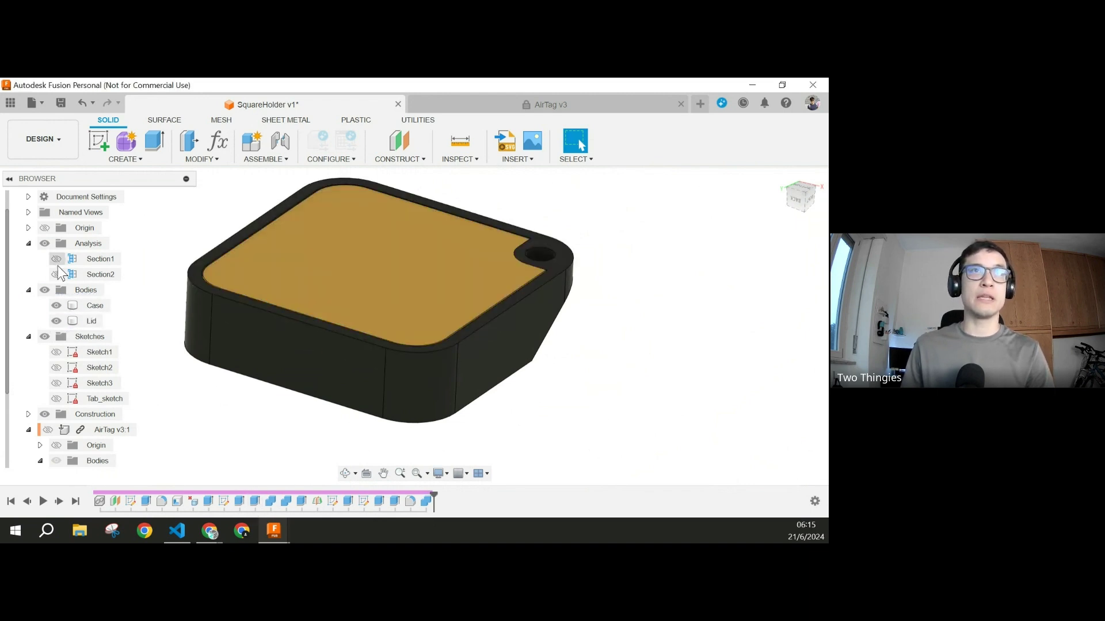
click(57, 259)
shift+middle_drag(477, 293, 428, 245)
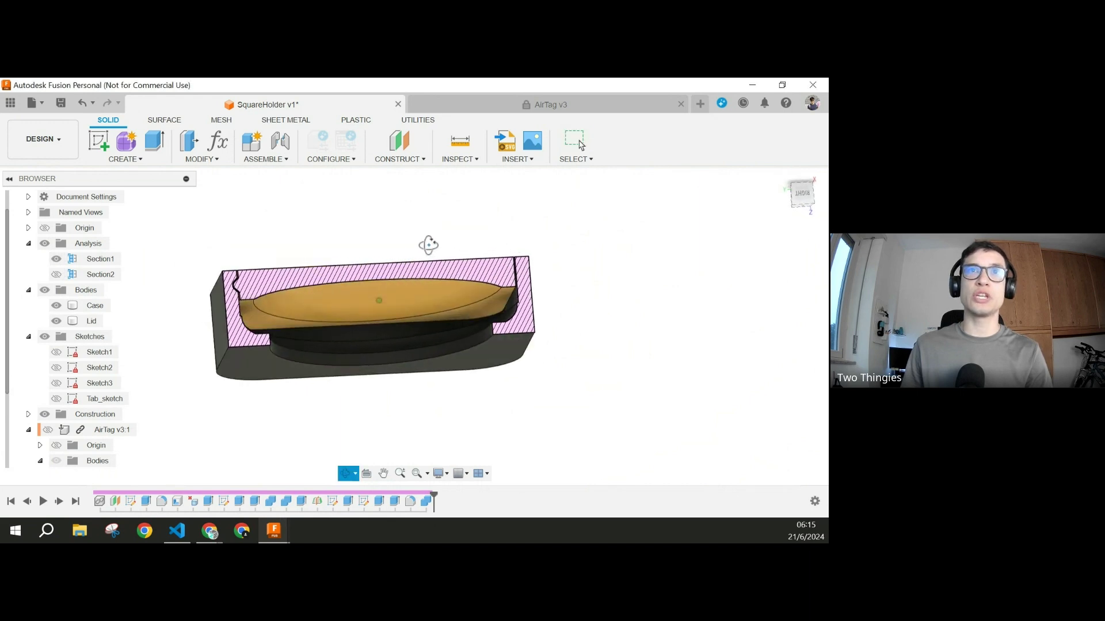
key(Escape)
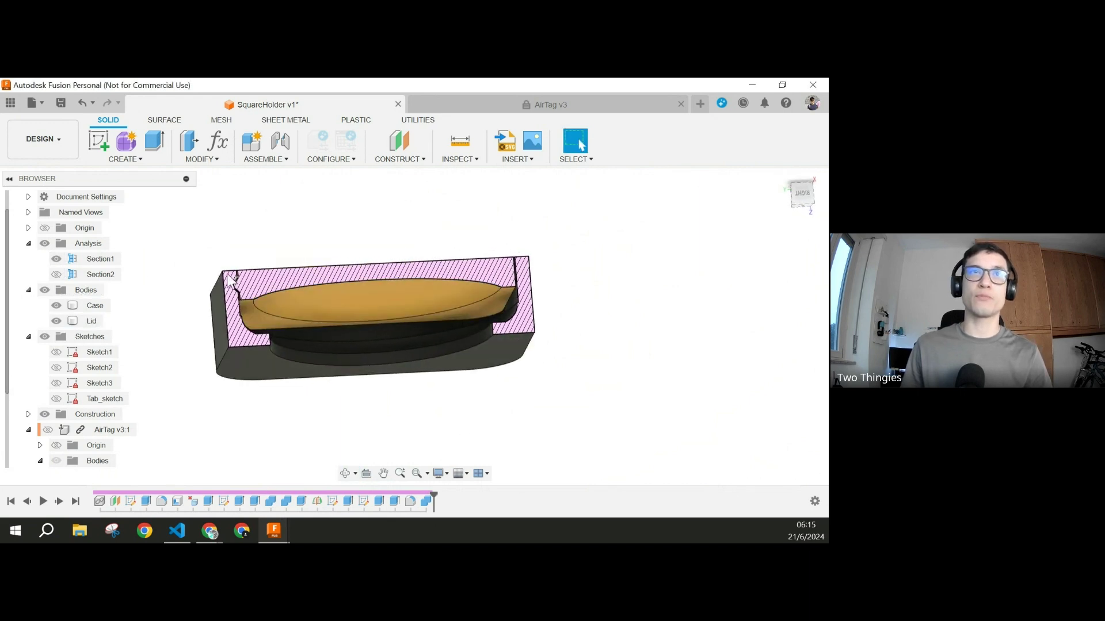
click(56, 461)
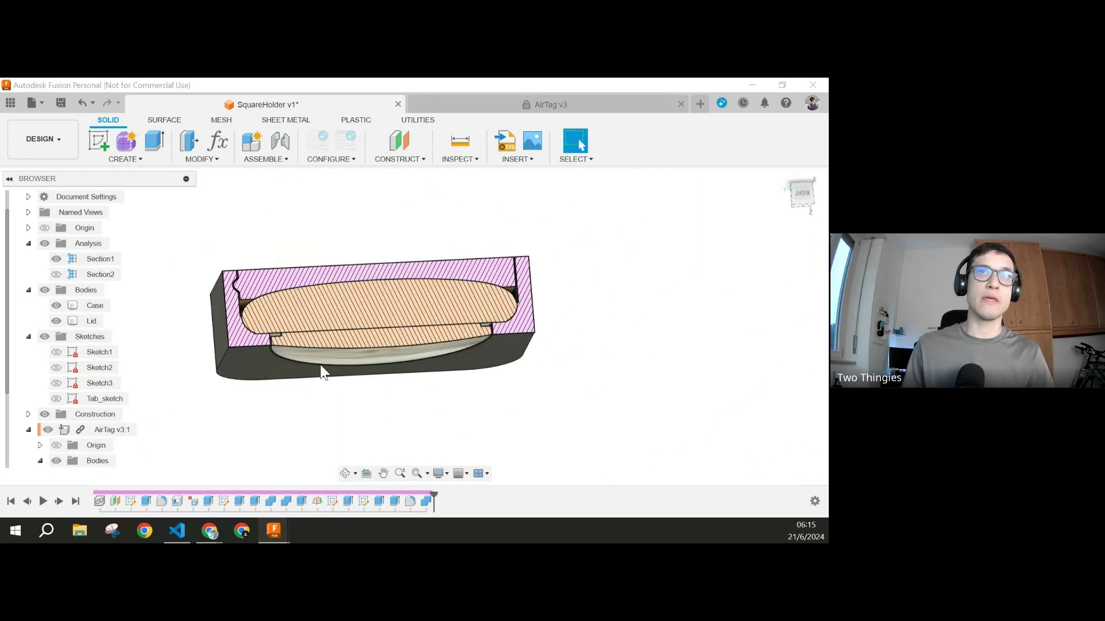
Step: Examine in the section how the AirTag fits between case and lid, and turn Section1 off
shift+middle_drag(494, 377, 562, 402)
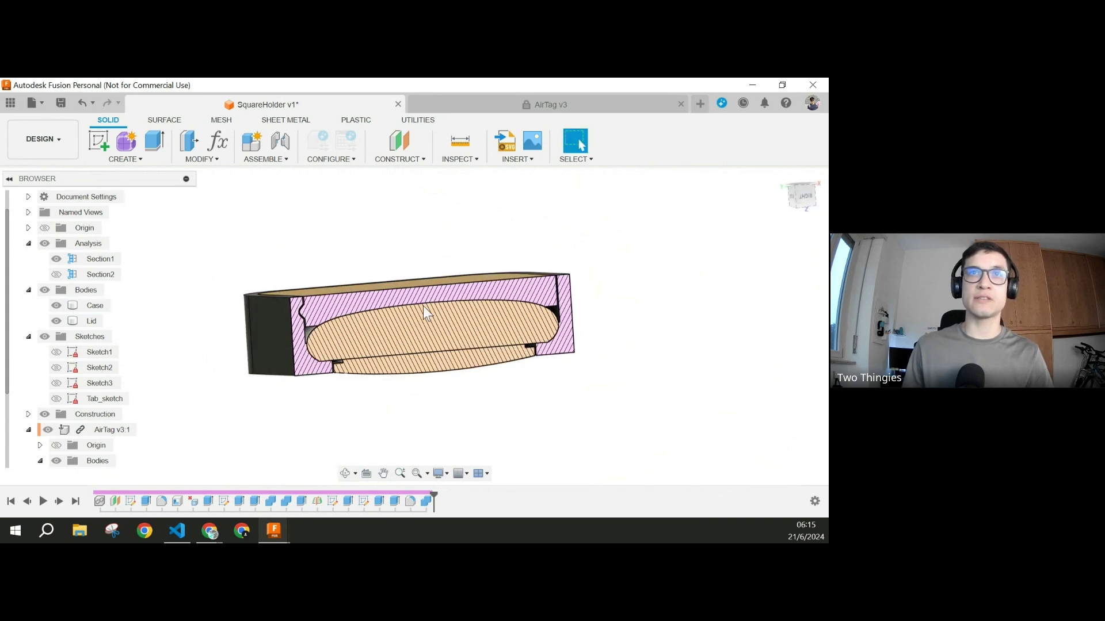
scroll(347, 342, up, 5)
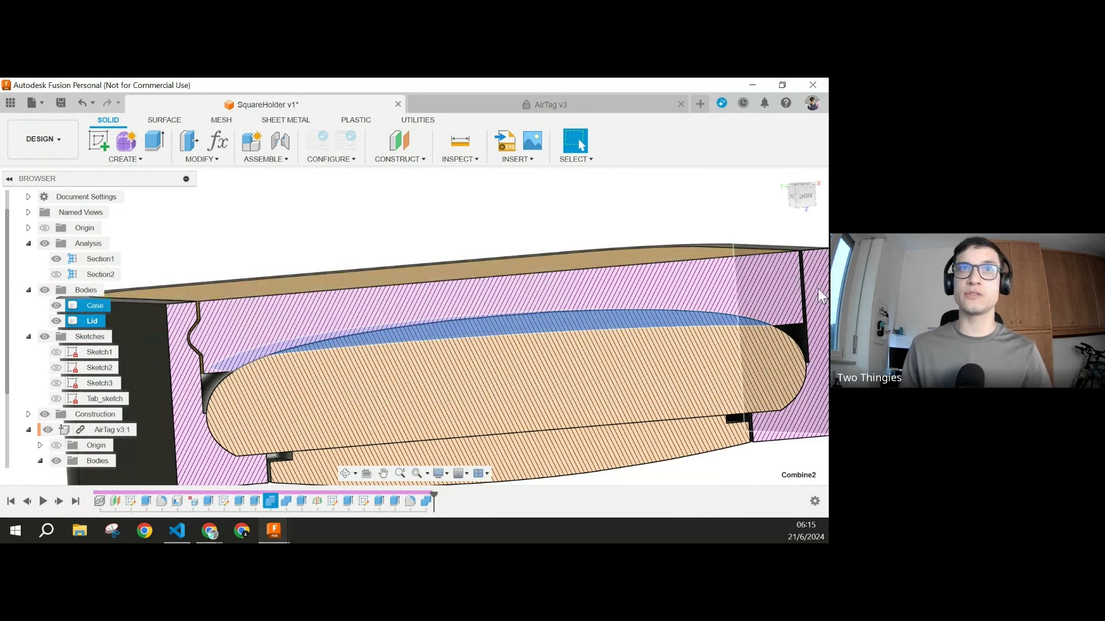
middle_drag(516, 395, 443, 348)
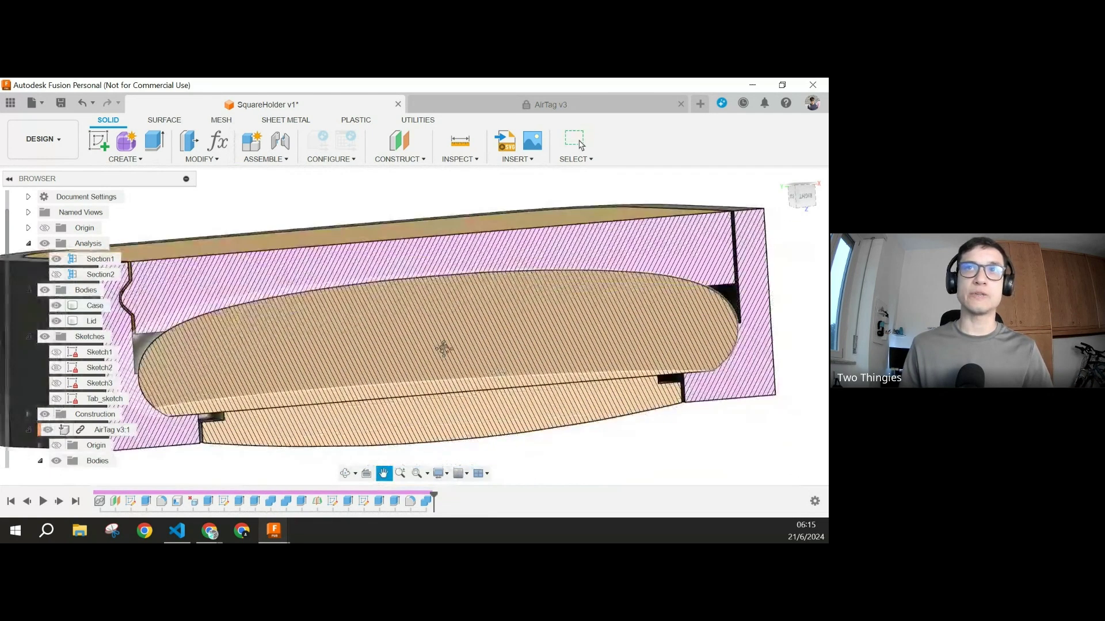
scroll(517, 356, down, 3)
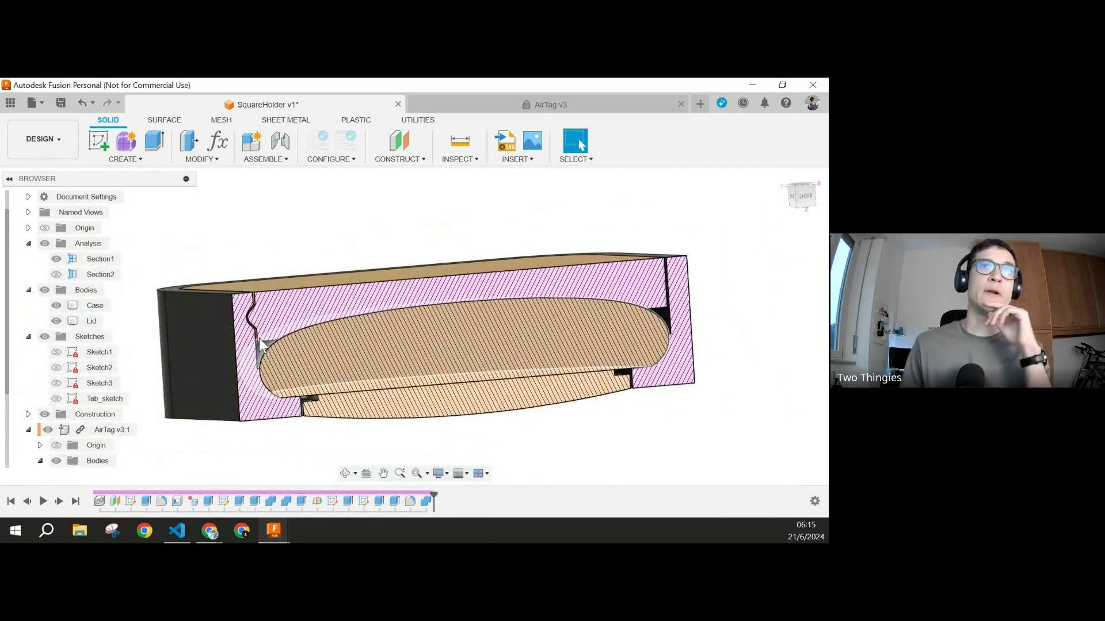
shift+middle_drag(517, 420, 516, 442)
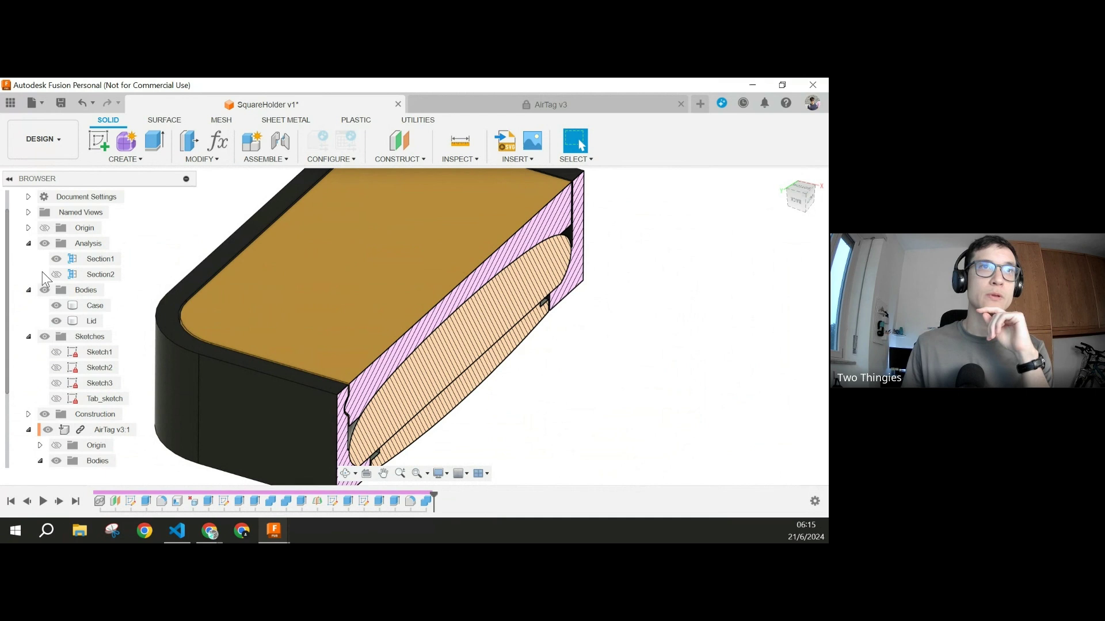
click(56, 259)
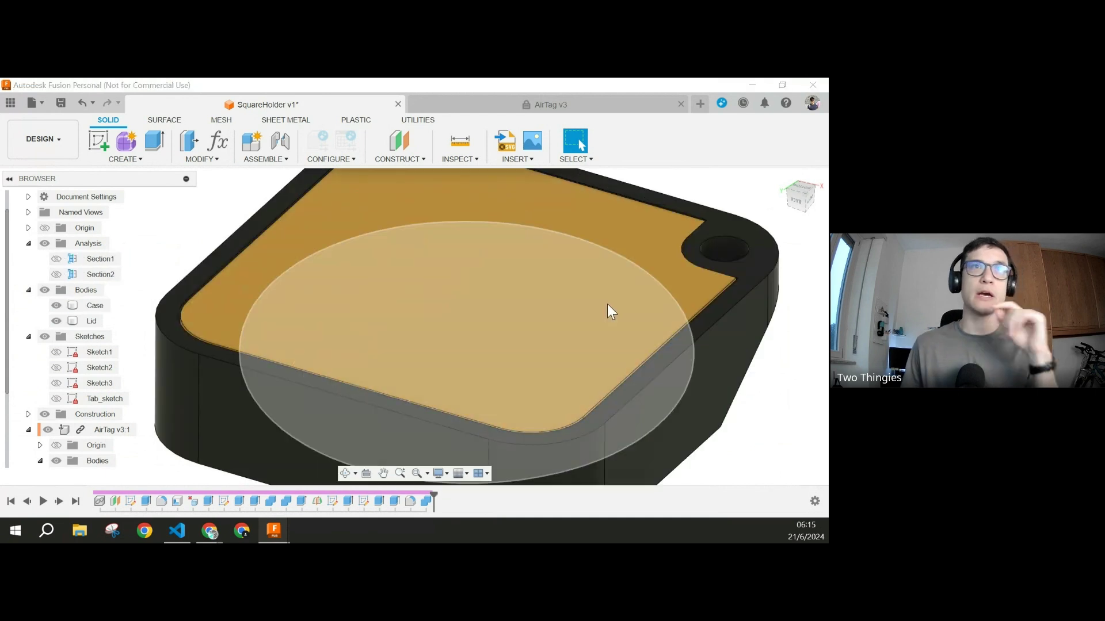
scroll(607, 304, down, 5)
middle_drag(591, 332, 506, 338)
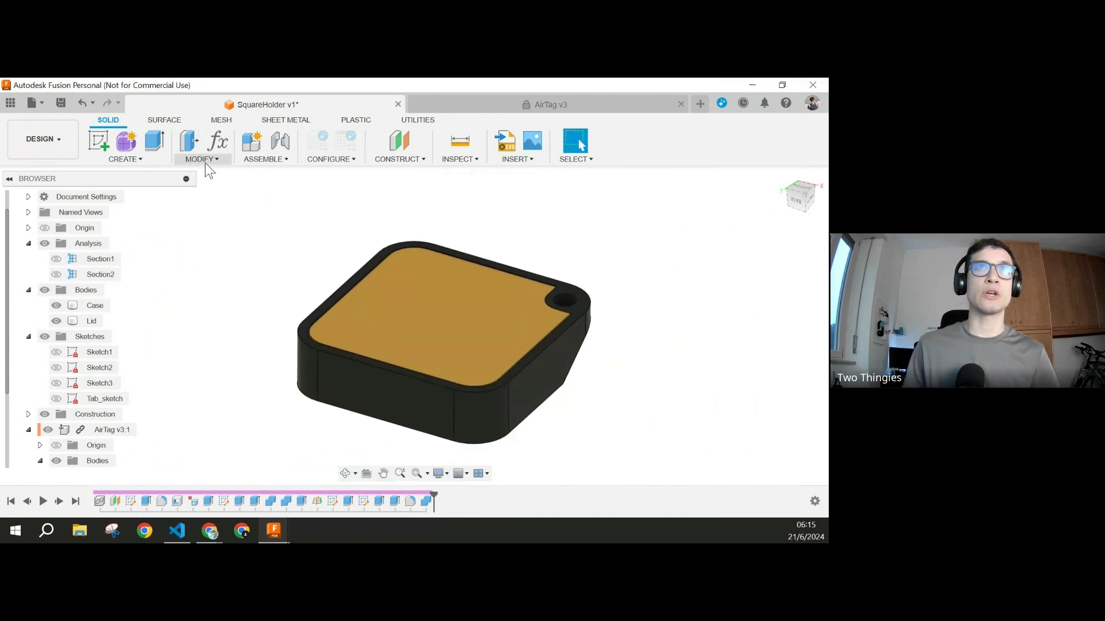
Step: Start a circular pattern and show the design's origin planes and axes for choosing its axis
click(141, 160)
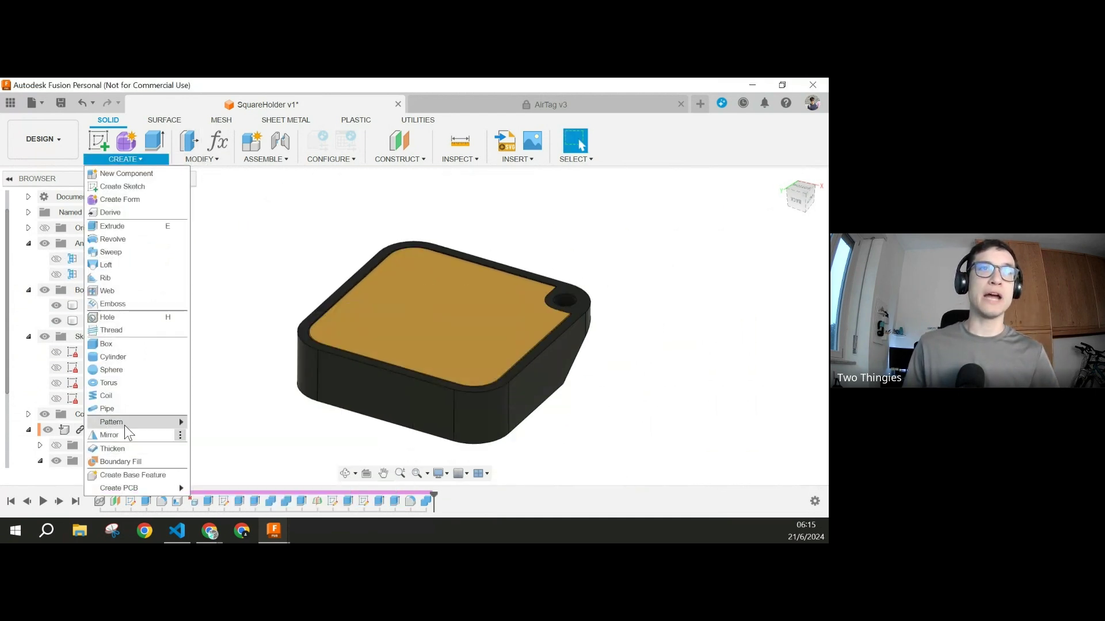
mouse_move(124, 426)
click(227, 435)
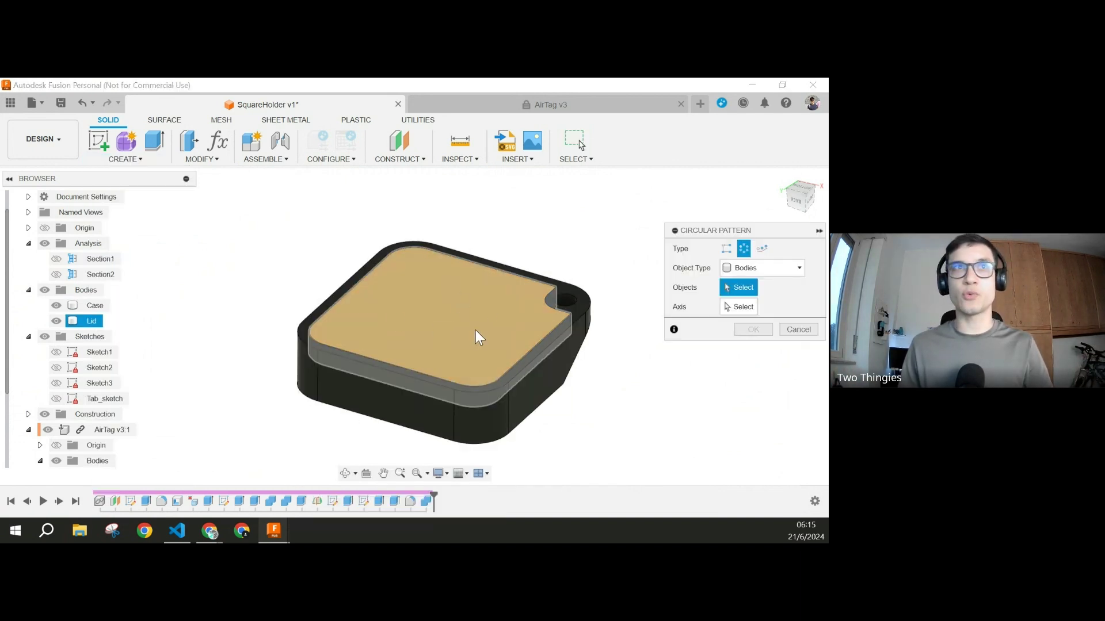
middle_drag(475, 330, 389, 316)
click(45, 229)
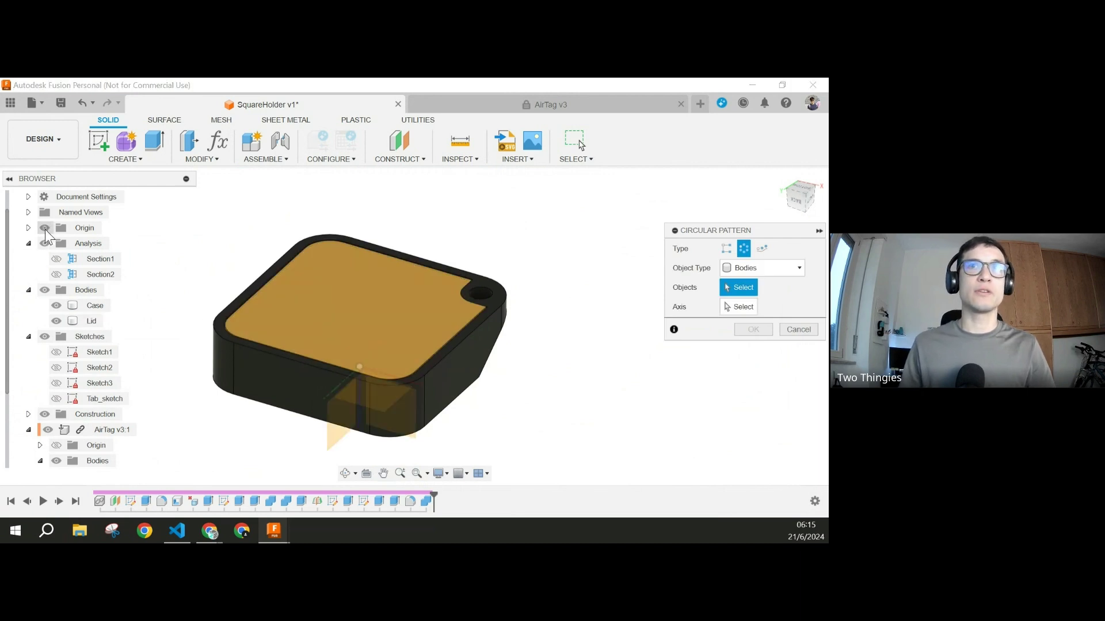
shift+middle_drag(513, 477, 451, 410)
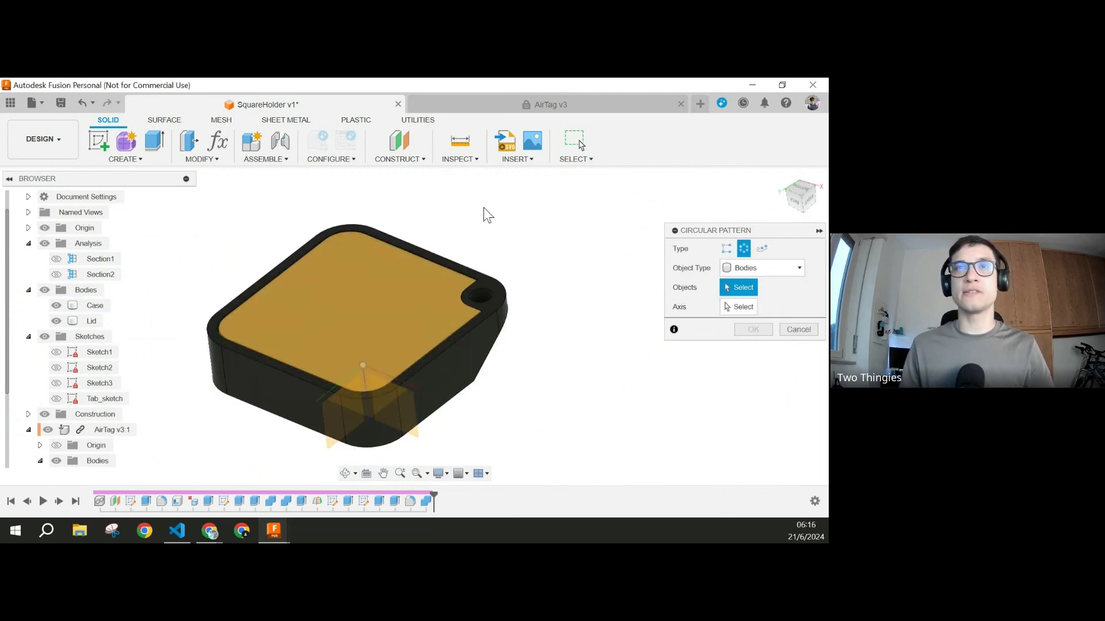
Step: Set the circular pattern to features and include the tab's two extrudes, its fillet and the final timeline feature
click(763, 269)
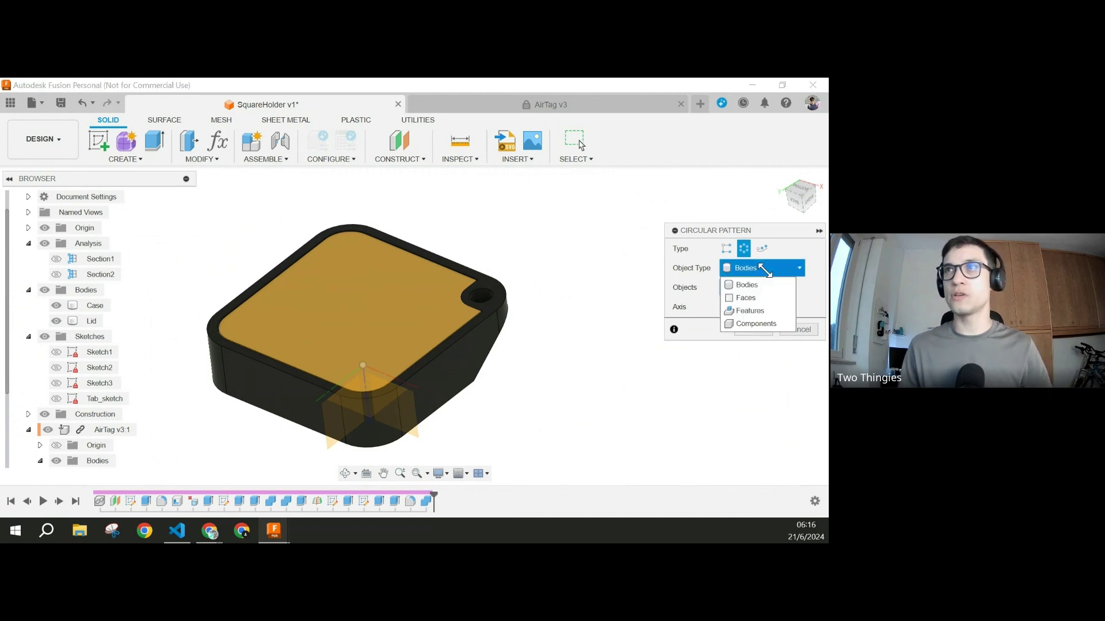
click(750, 311)
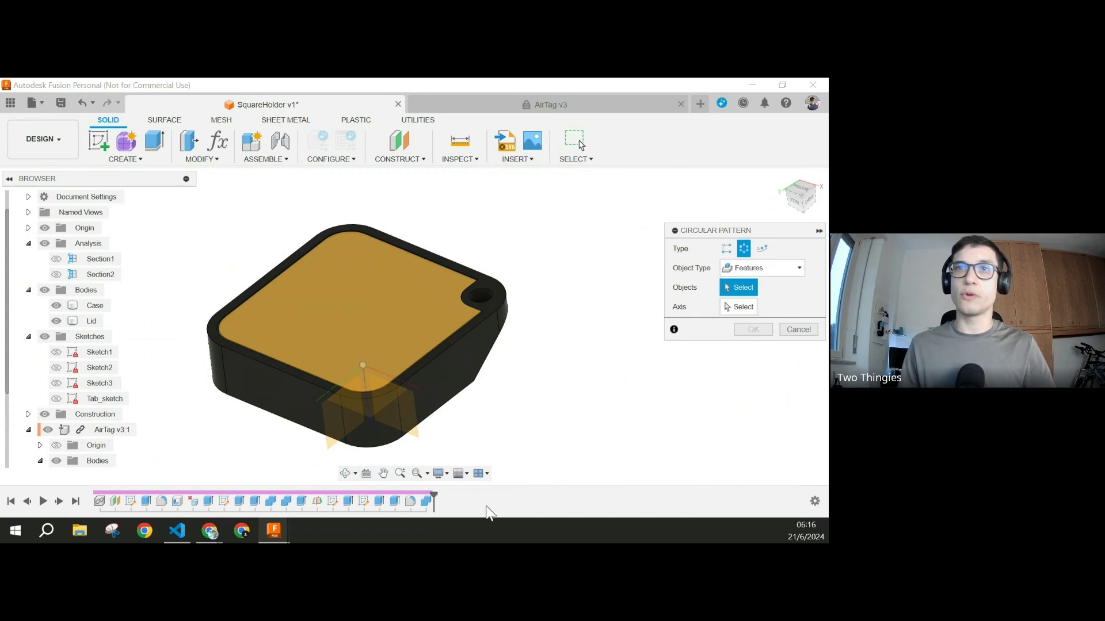
click(381, 502)
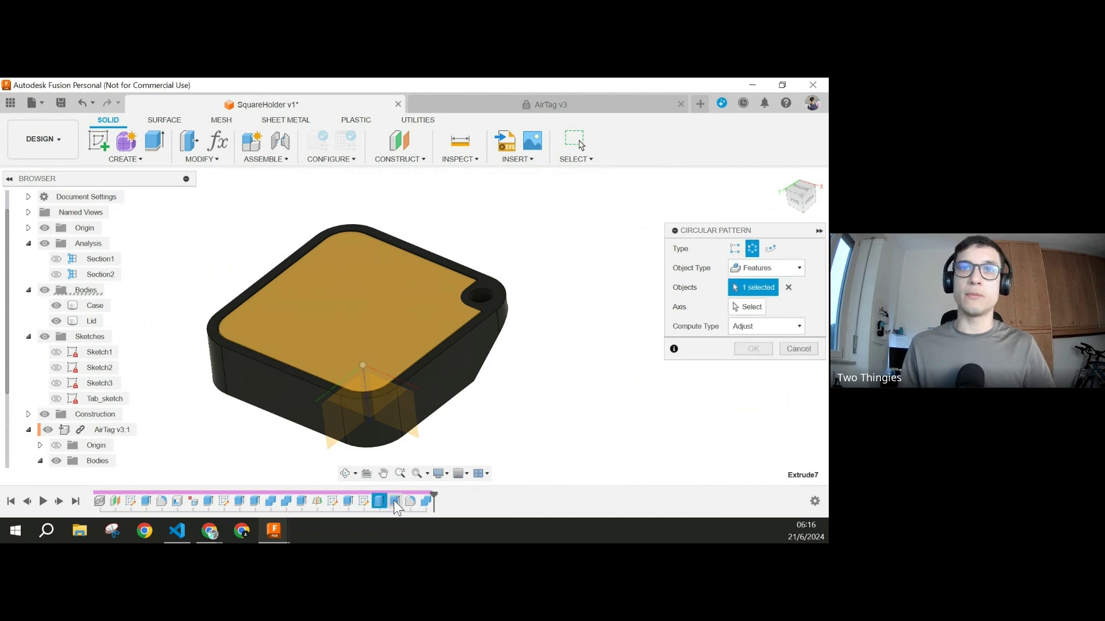
click(395, 500)
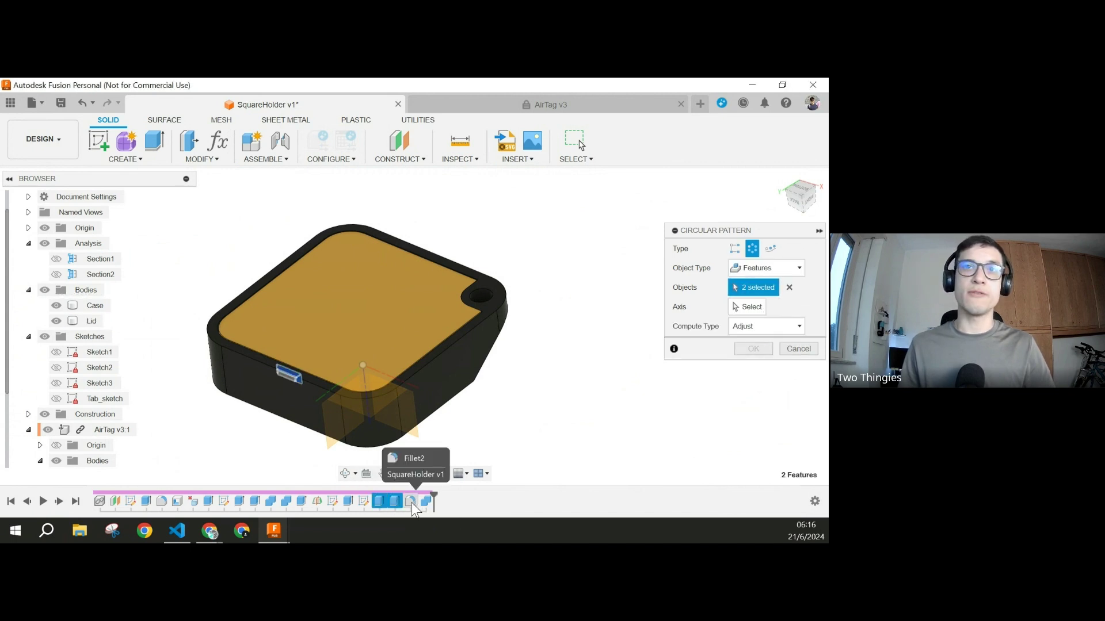
click(410, 502)
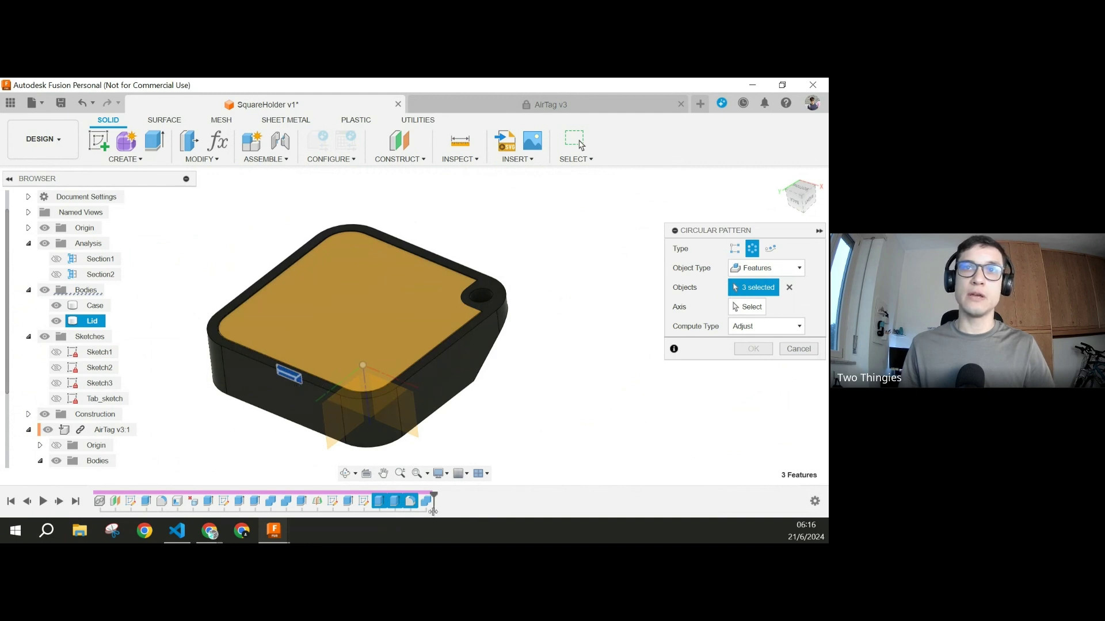
click(425, 502)
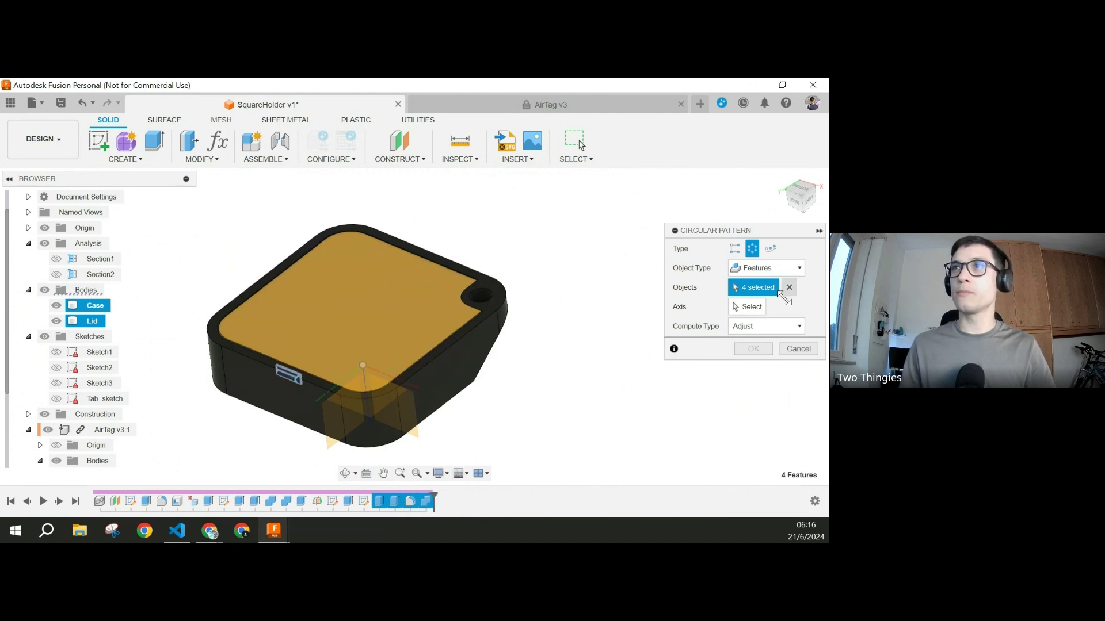
Step: Pattern the selected tab features around the vertical origin axis with full distribution and quantity 4
click(748, 307)
shift+middle_drag(599, 314, 510, 417)
click(404, 370)
click(578, 335)
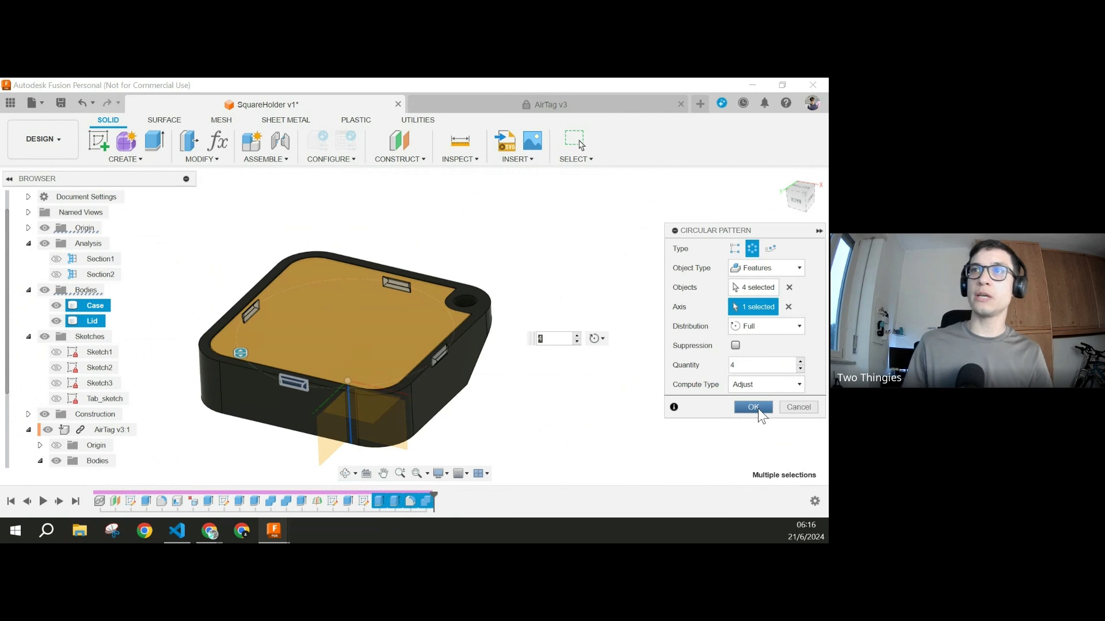
click(753, 408)
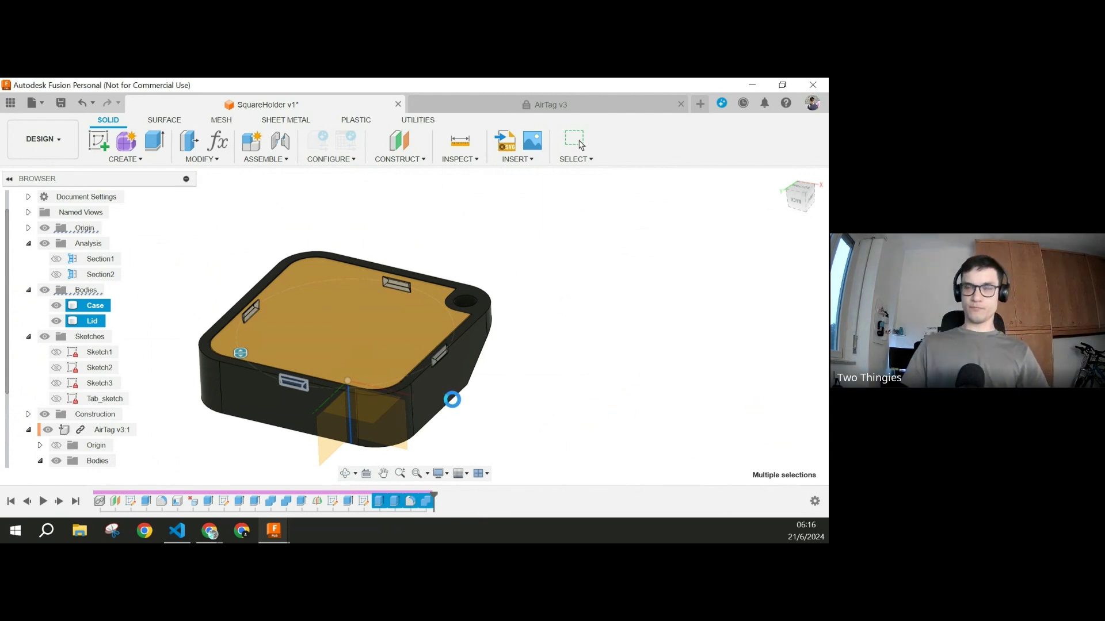
Step: Hide the Lid body, examine the patterned tab recesses on the case's inner walls, and show the lid again
shift+middle_drag(465, 391, 500, 341)
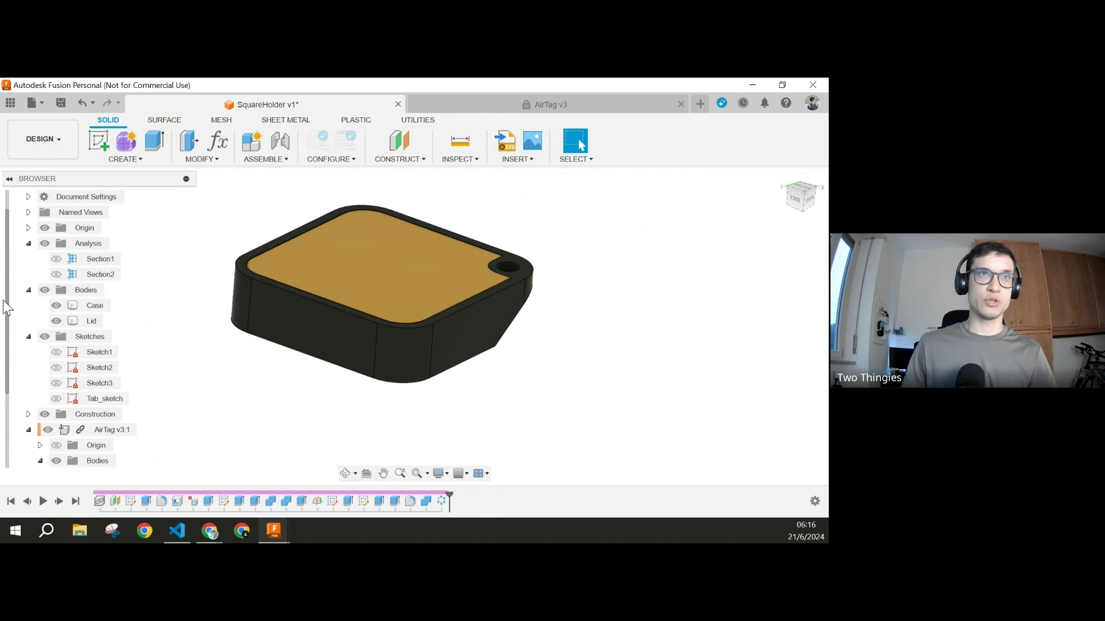
click(56, 321)
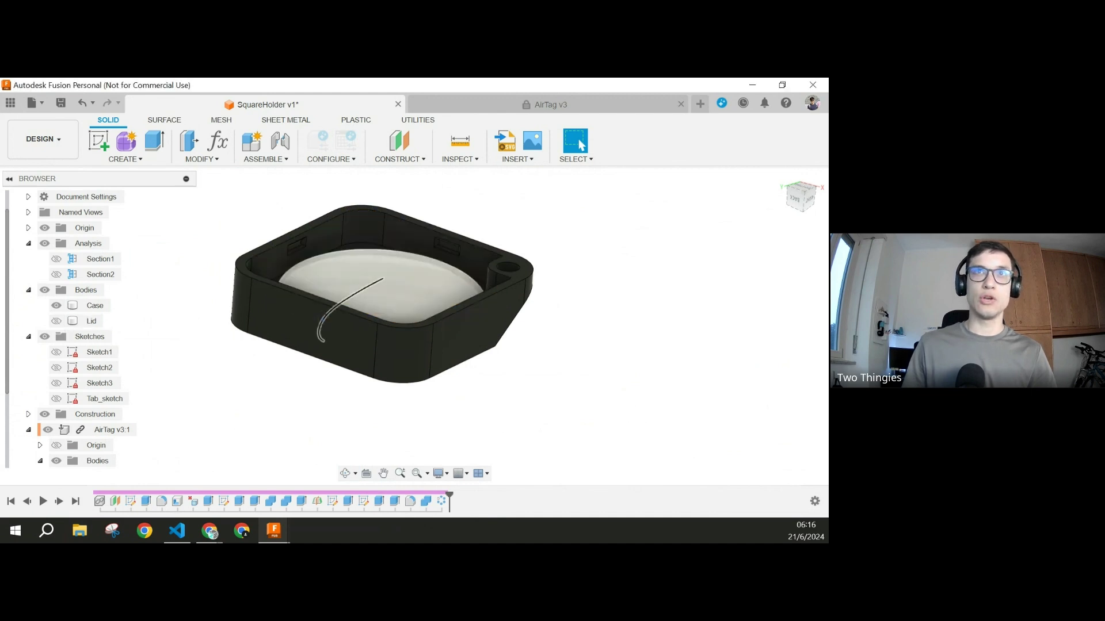
shift+middle_drag(368, 299, 412, 244)
scroll(371, 239, up, 5)
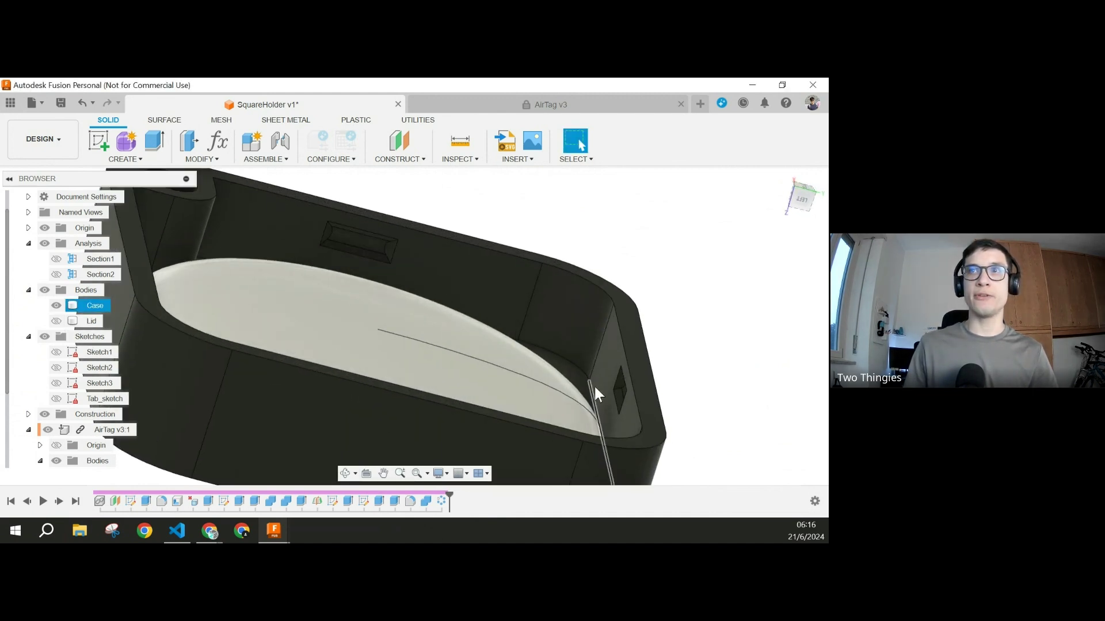
shift+middle_drag(593, 385, 475, 237)
scroll(495, 275, down, 4)
middle_drag(520, 333, 492, 291)
shift+middle_drag(492, 290, 515, 374)
middle_drag(548, 402, 553, 377)
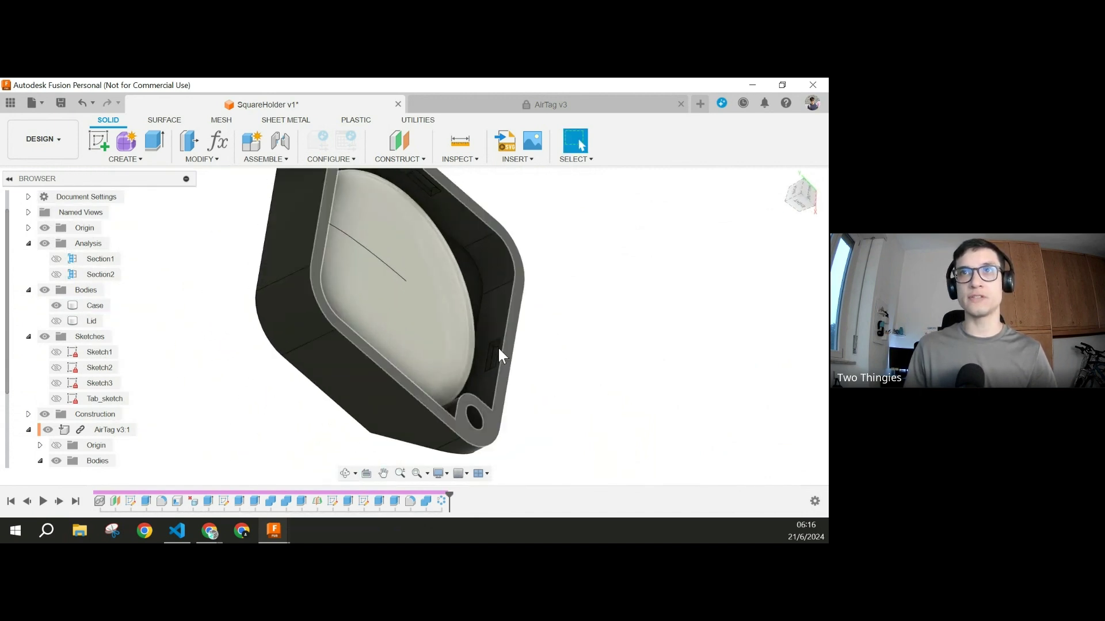
scroll(498, 348, up, 3)
click(56, 321)
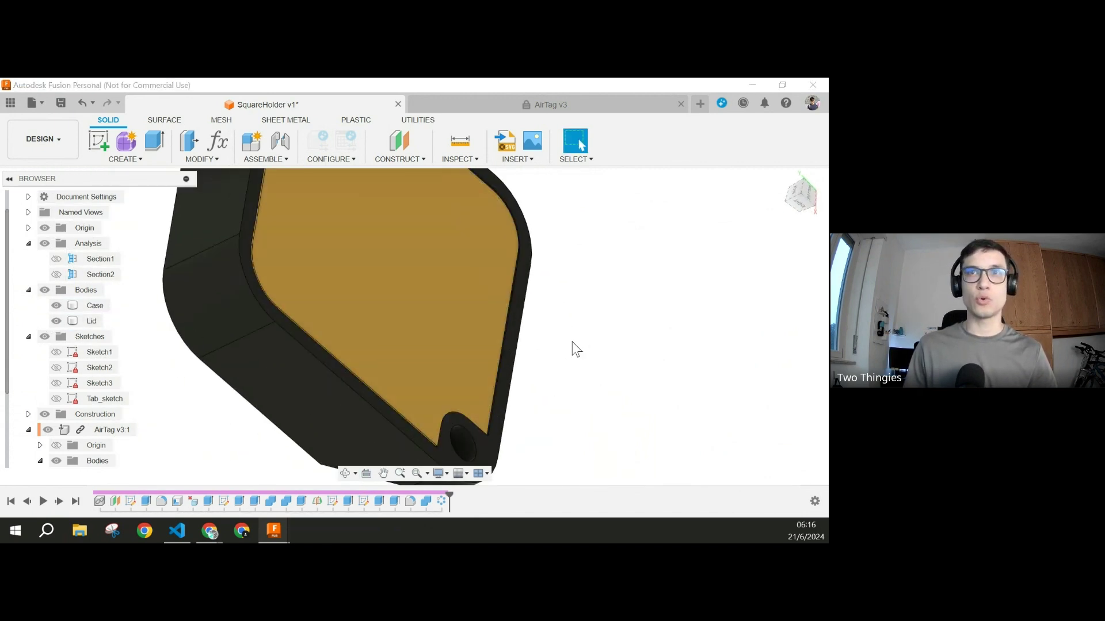
shift+middle_drag(572, 342, 556, 399)
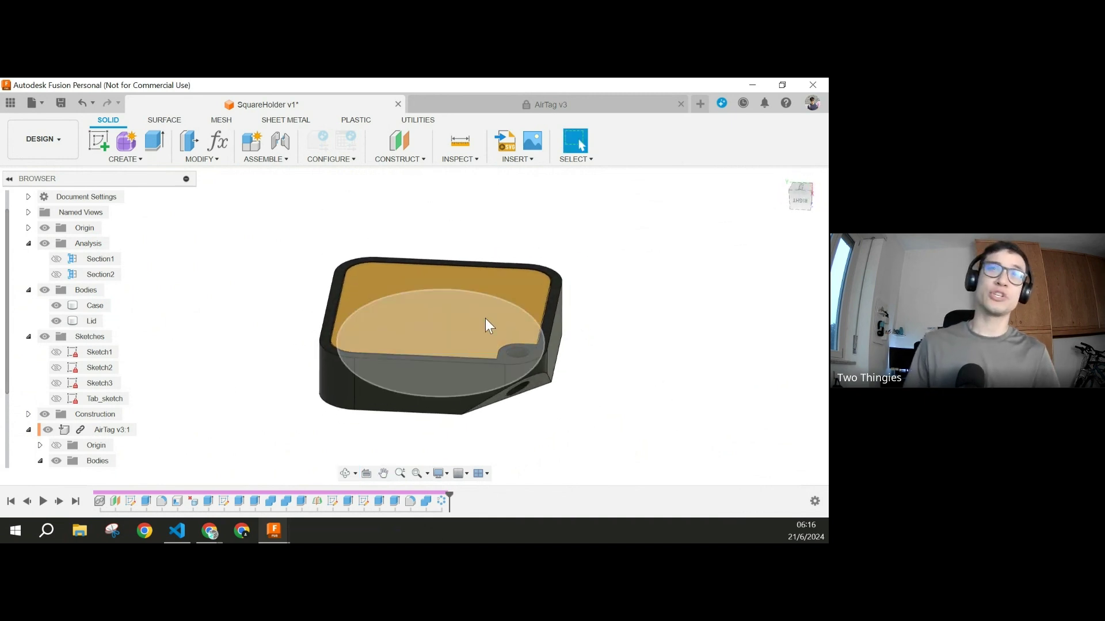
Step: Hide the Case body and the AirTag component so only the lid with its underside recess is shown
click(59, 322)
click(57, 321)
click(56, 305)
click(56, 321)
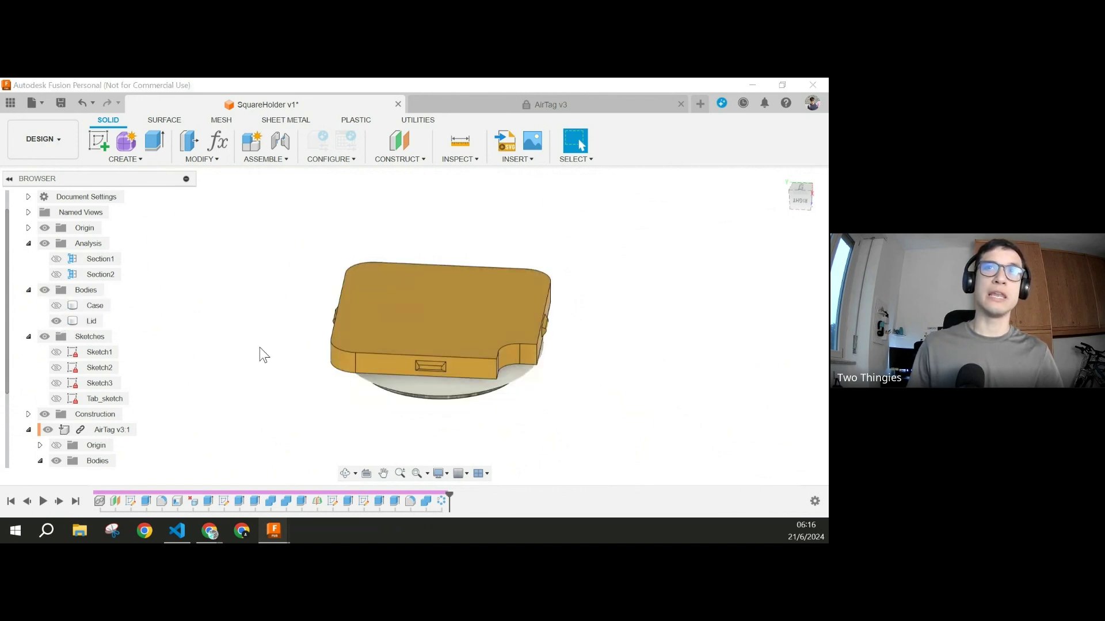
click(47, 430)
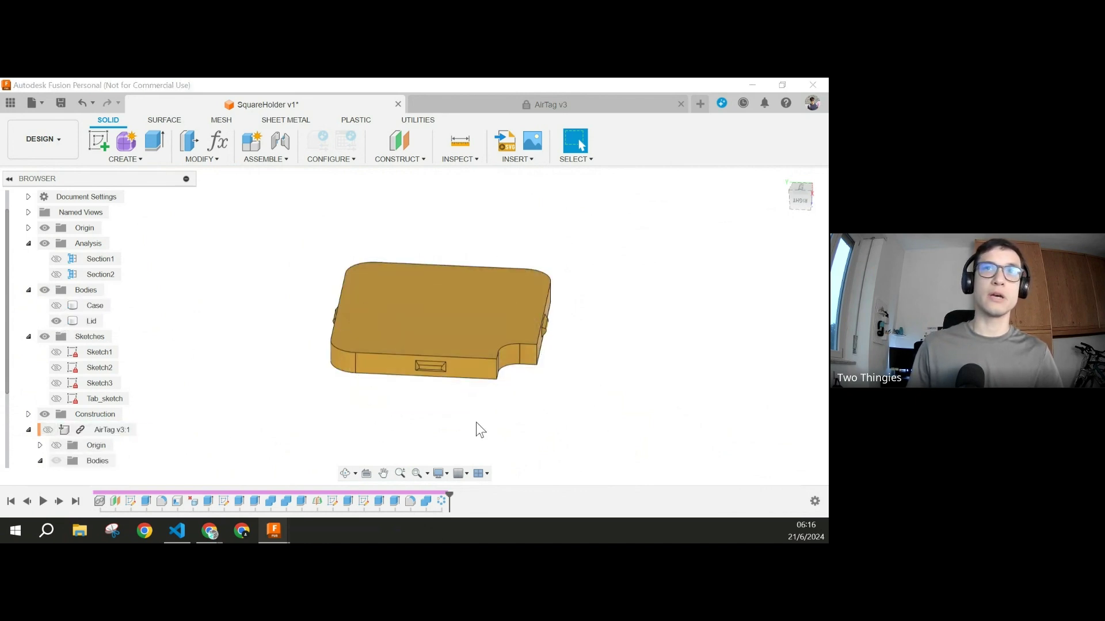
shift+middle_drag(550, 425, 546, 248)
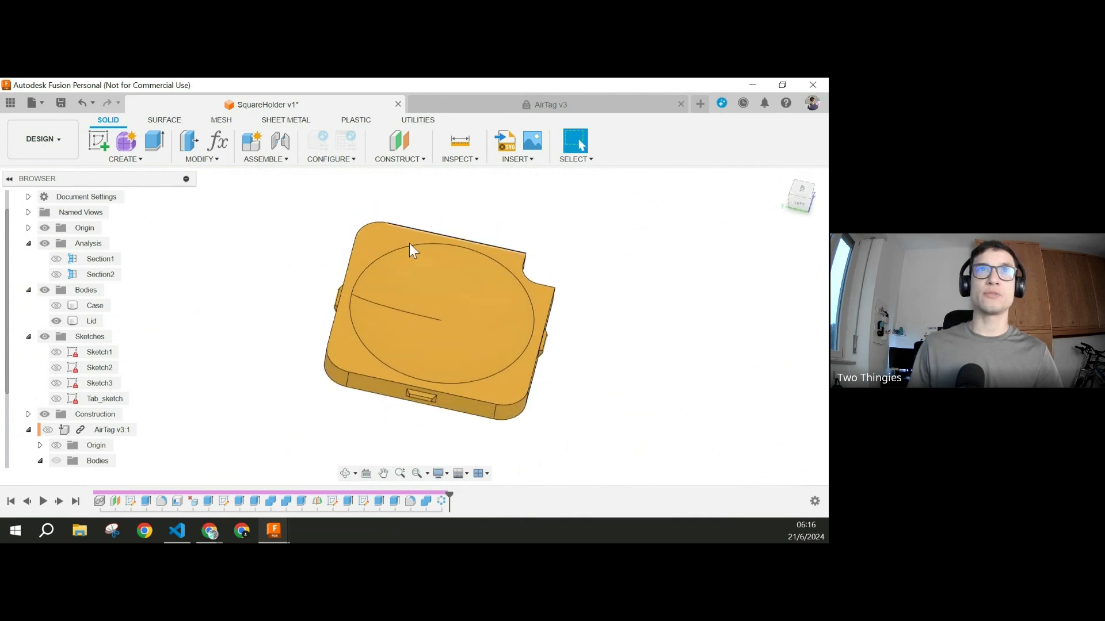
Step: Offset the round recess face on the lid's underside by -clearance to deepen the AirTag pocket
click(207, 160)
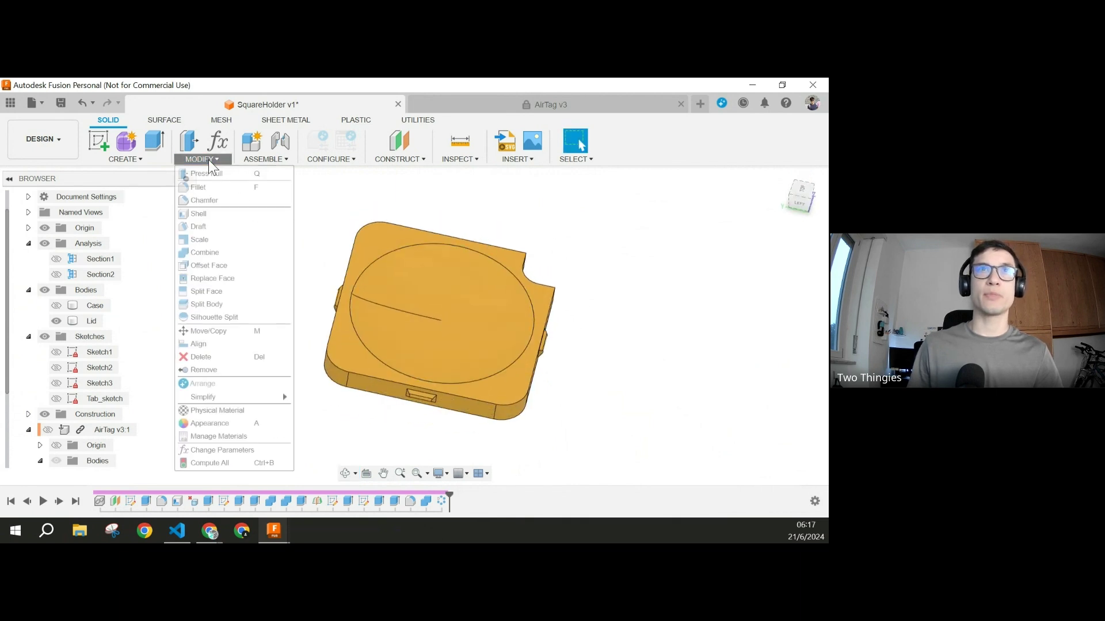
click(205, 265)
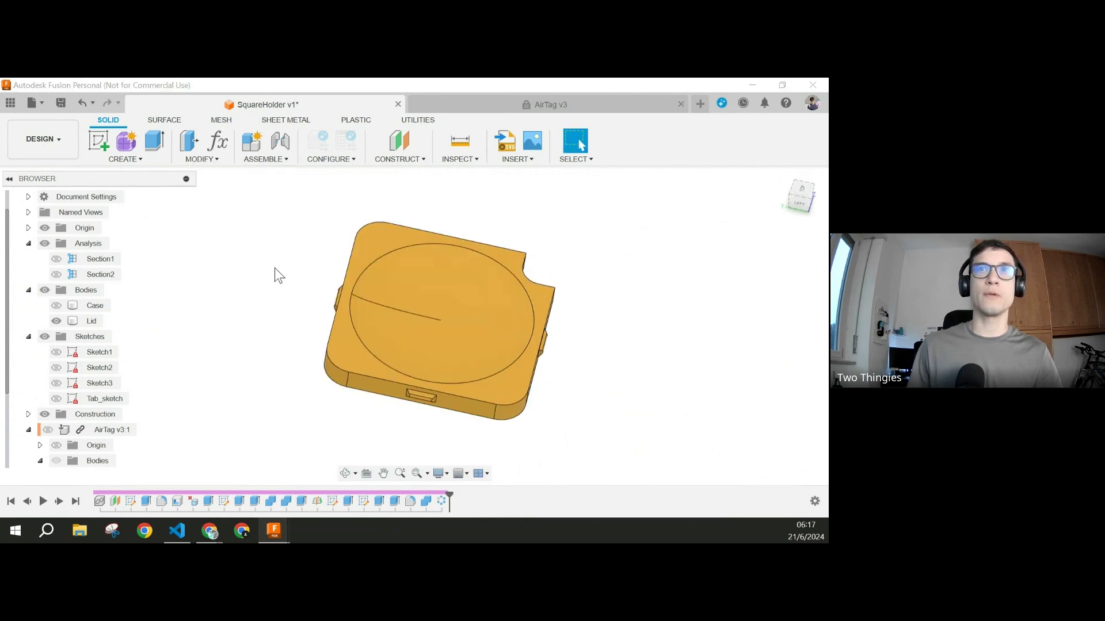
click(420, 277)
shift+middle_drag(454, 374, 457, 296)
scroll(456, 296, up, 3)
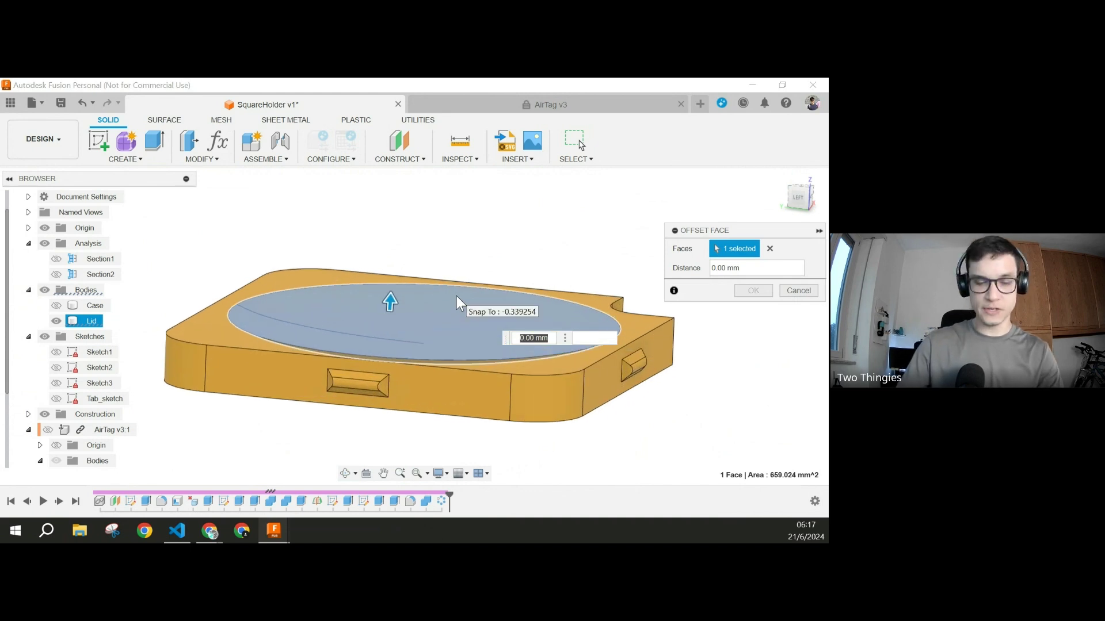
text(-cl)
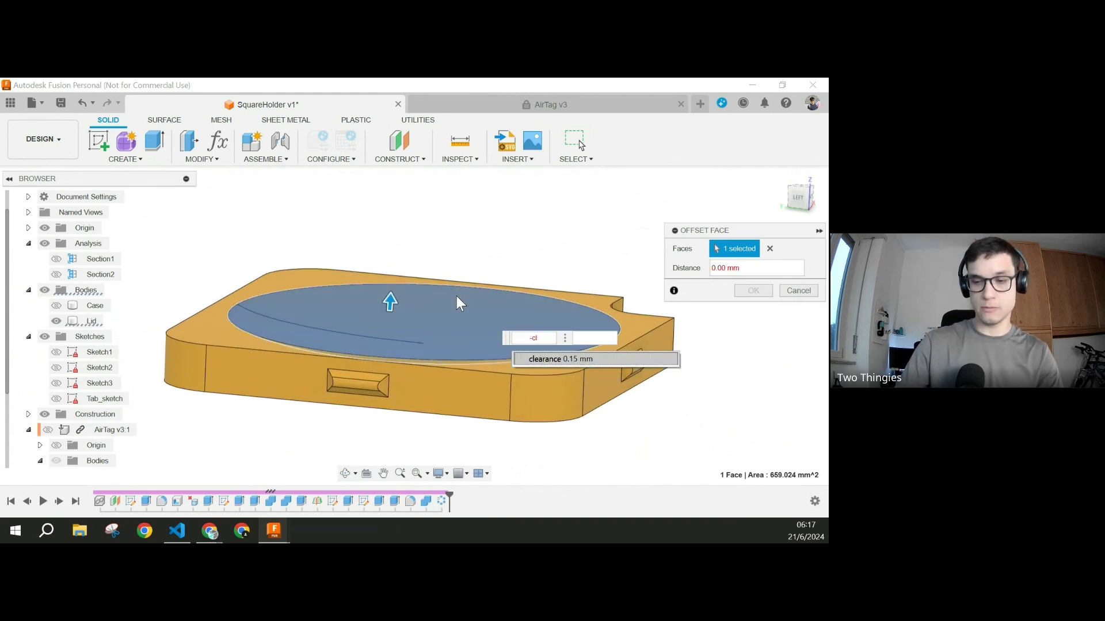
key(Return)
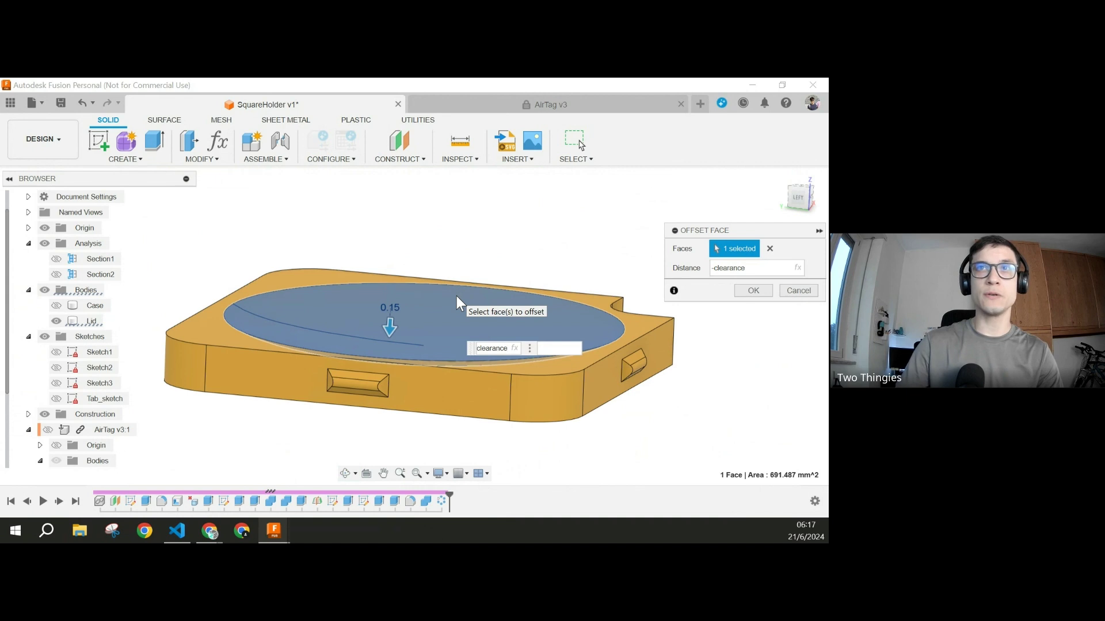
Step: Show the Case body and the AirTag component, and inspect the assembly's fit in the Section2 analysis
click(56, 305)
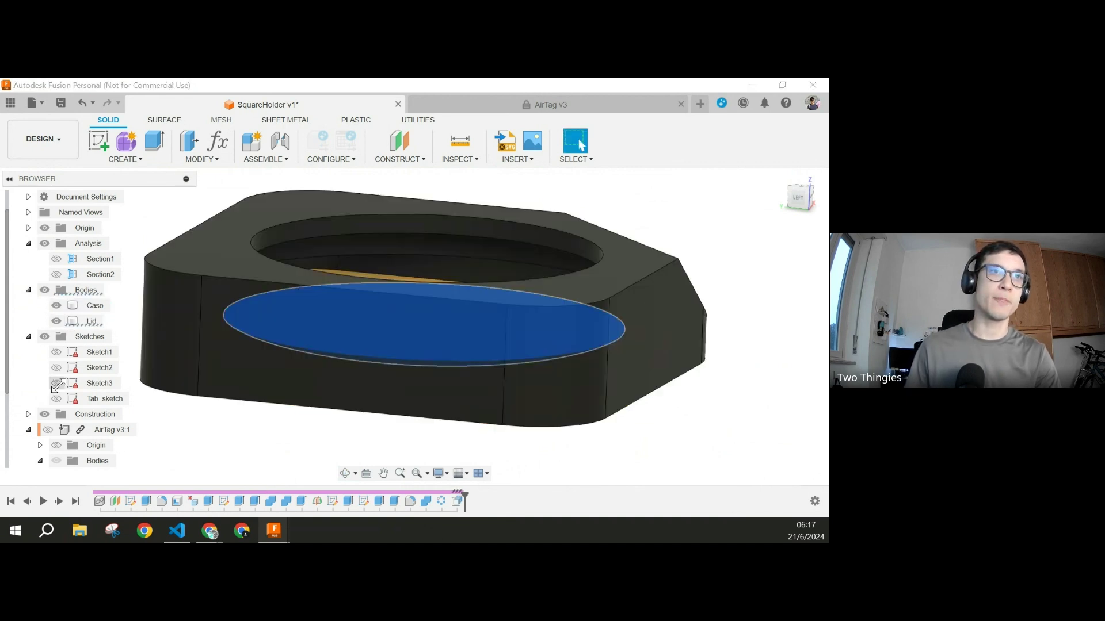
click(56, 275)
shift+middle_drag(394, 319, 499, 340)
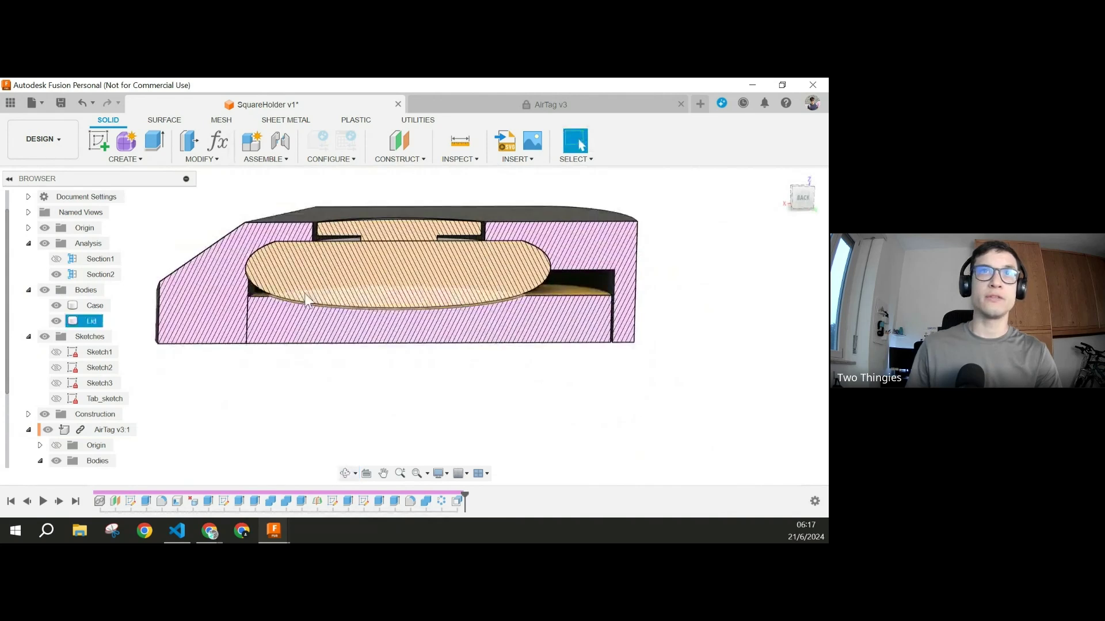
Step: Switch from Section2 to Section1 and examine the gaps around the AirTag and the lid tabs up close
click(55, 275)
click(56, 259)
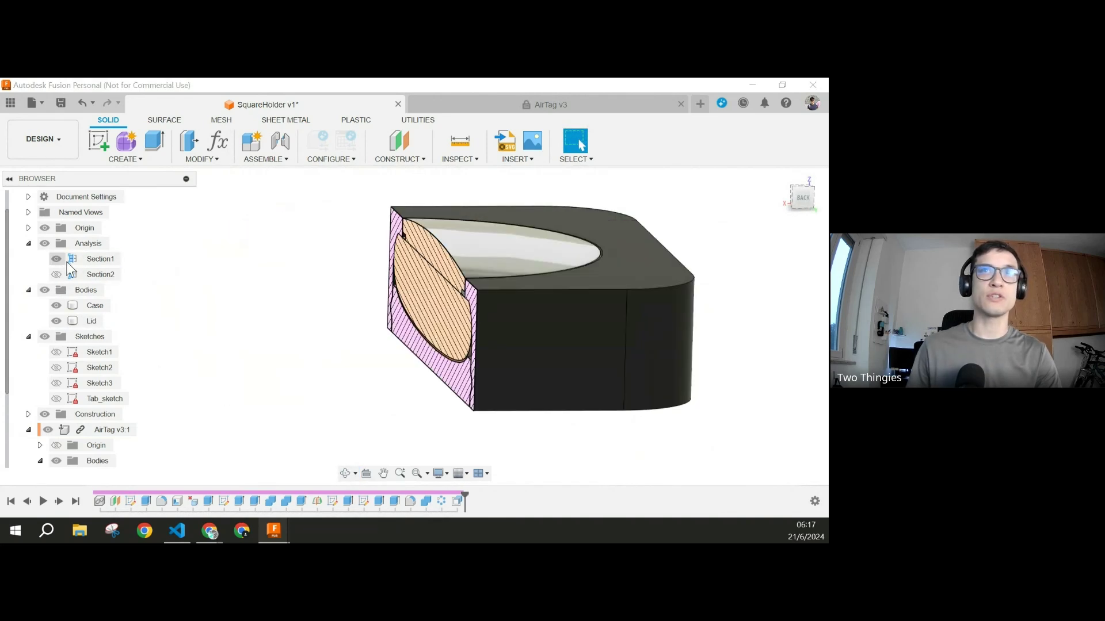
shift+middle_drag(495, 313, 368, 357)
scroll(303, 351, up, 6)
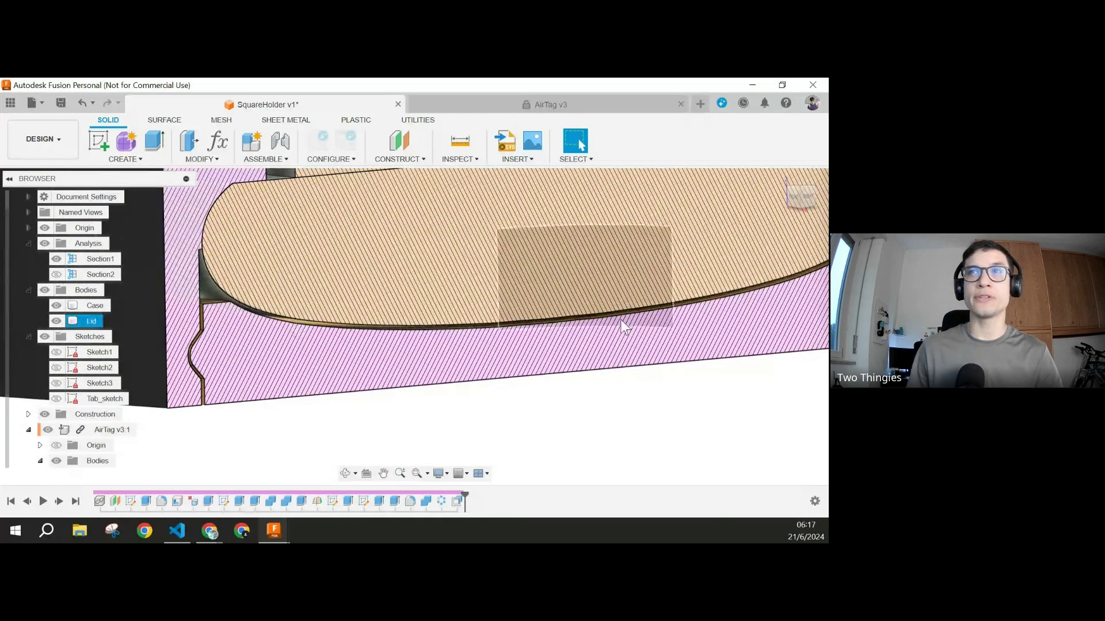
middle_drag(388, 343, 504, 389)
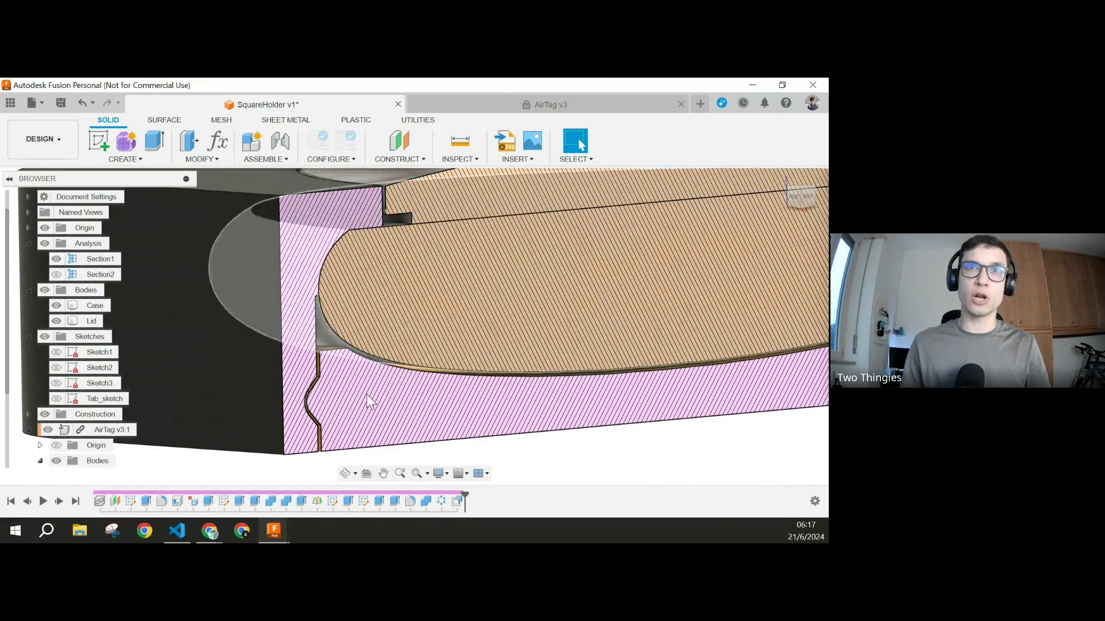
scroll(414, 325, down, 2)
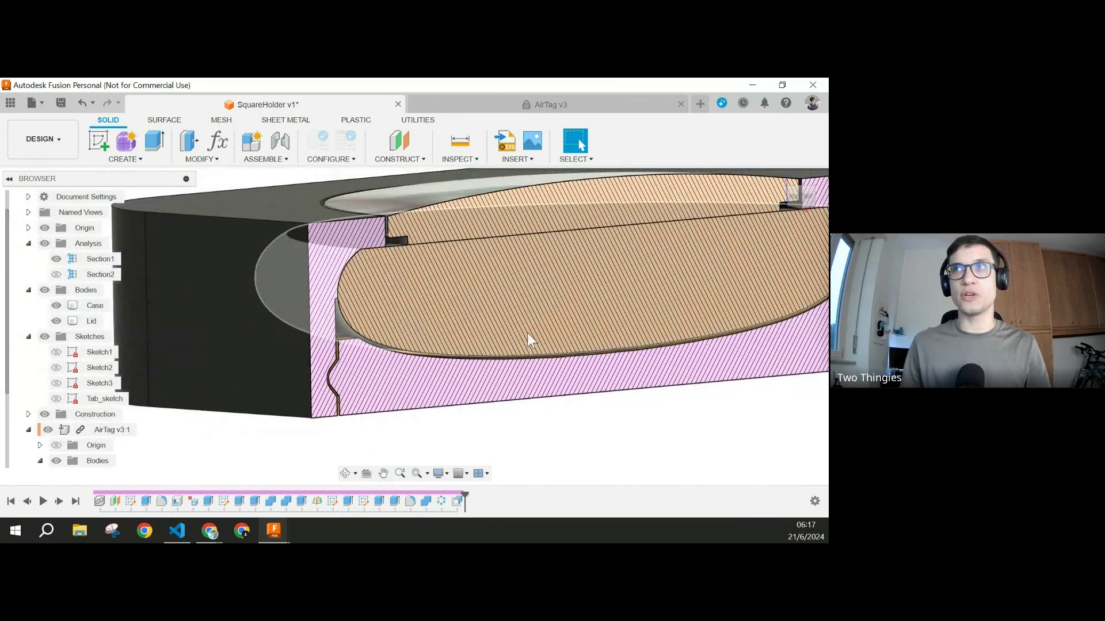
scroll(527, 334, down, 4)
middle_drag(627, 348, 520, 338)
shift+middle_drag(596, 338, 213, 415)
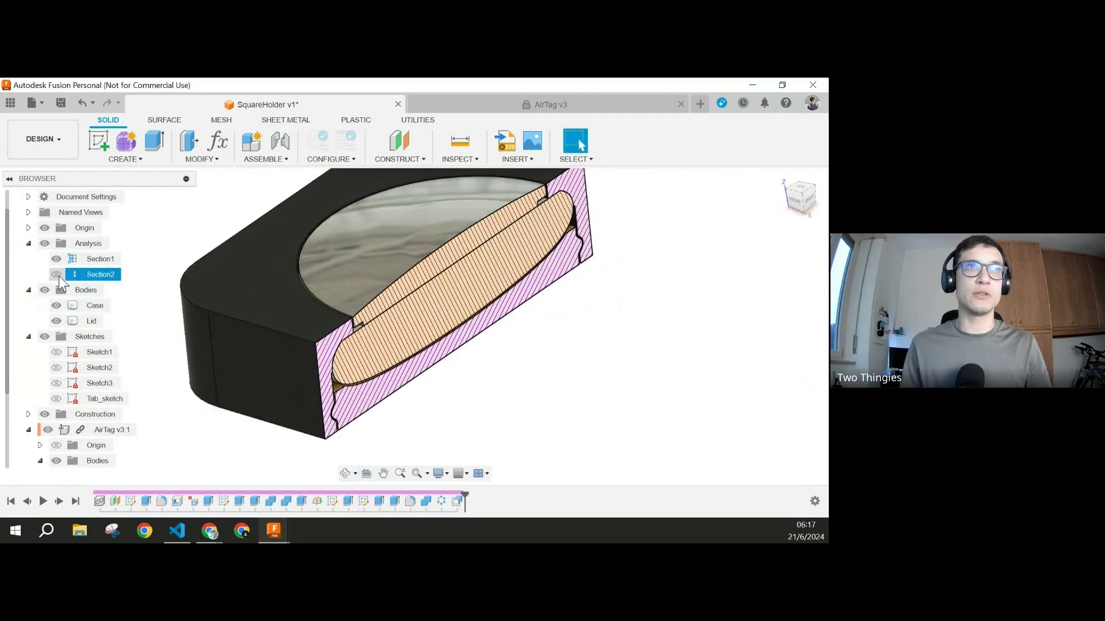
Step: Turn off the whole Analysis folder and view the closed holder from the lid side
click(44, 244)
shift+middle_drag(299, 288, 545, 403)
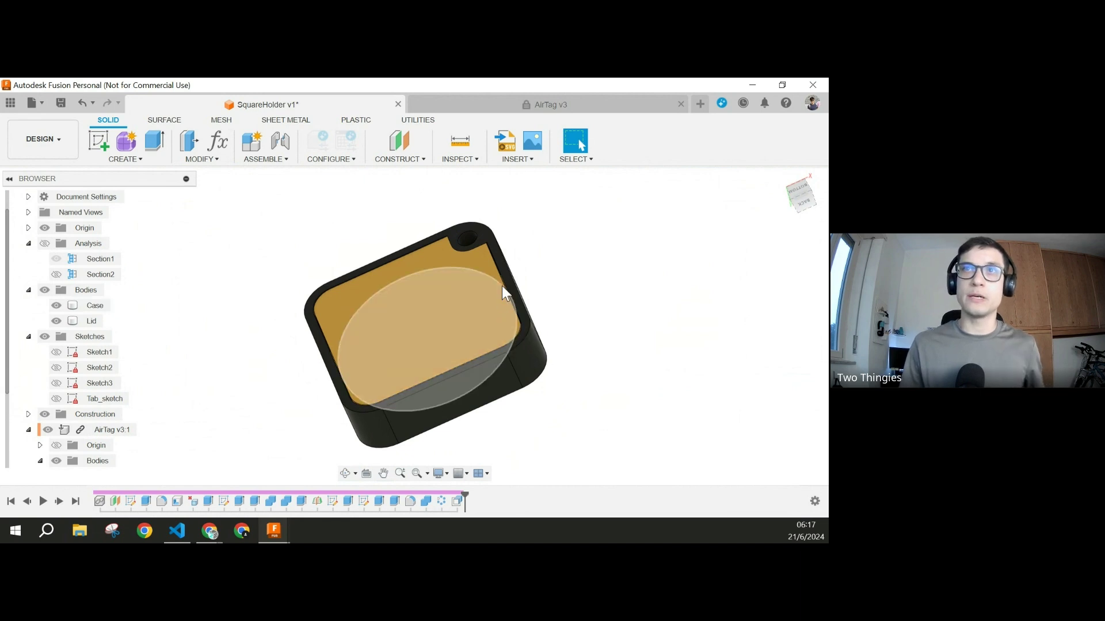
scroll(515, 283, up, 3)
scroll(512, 293, down, 3)
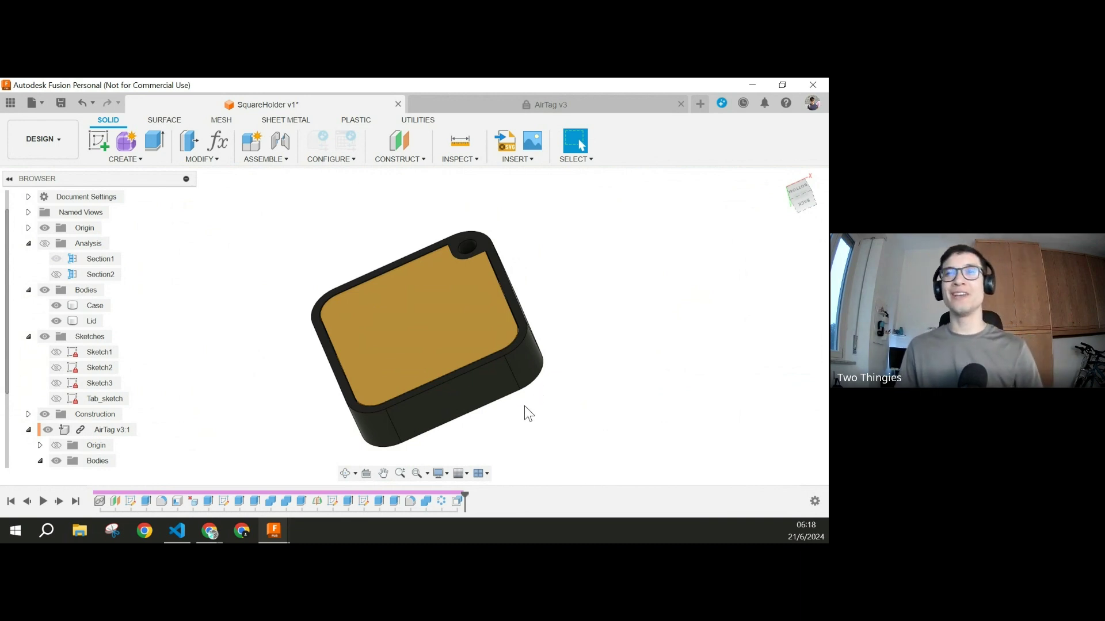
shift+middle_drag(524, 407, 568, 375)
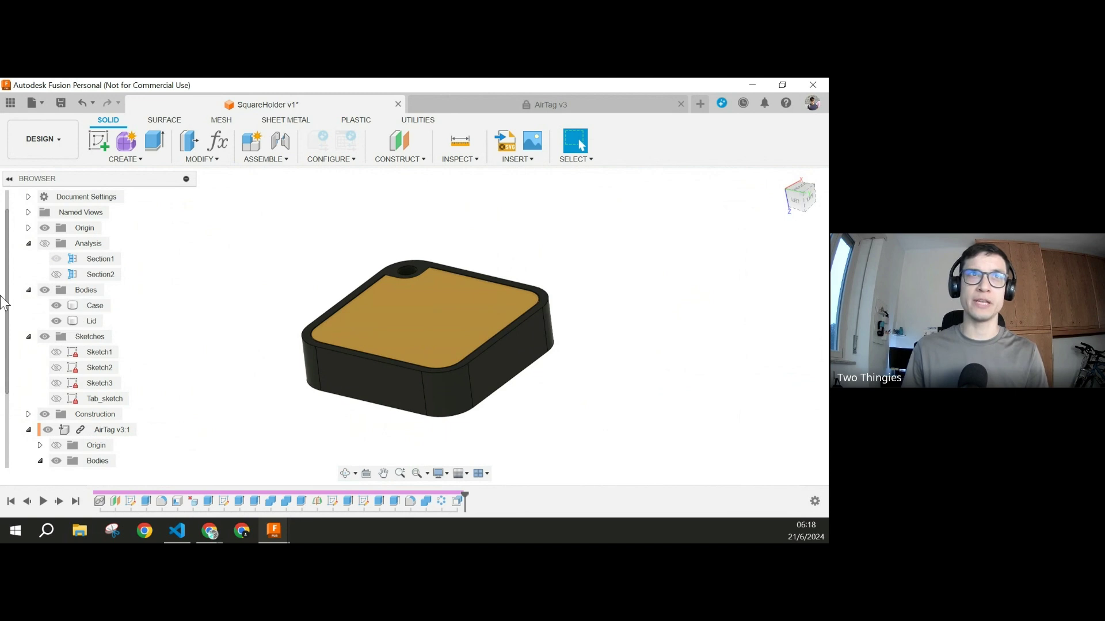
Step: Open the design's parameters and bring the full list of user parameters into view
click(60, 322)
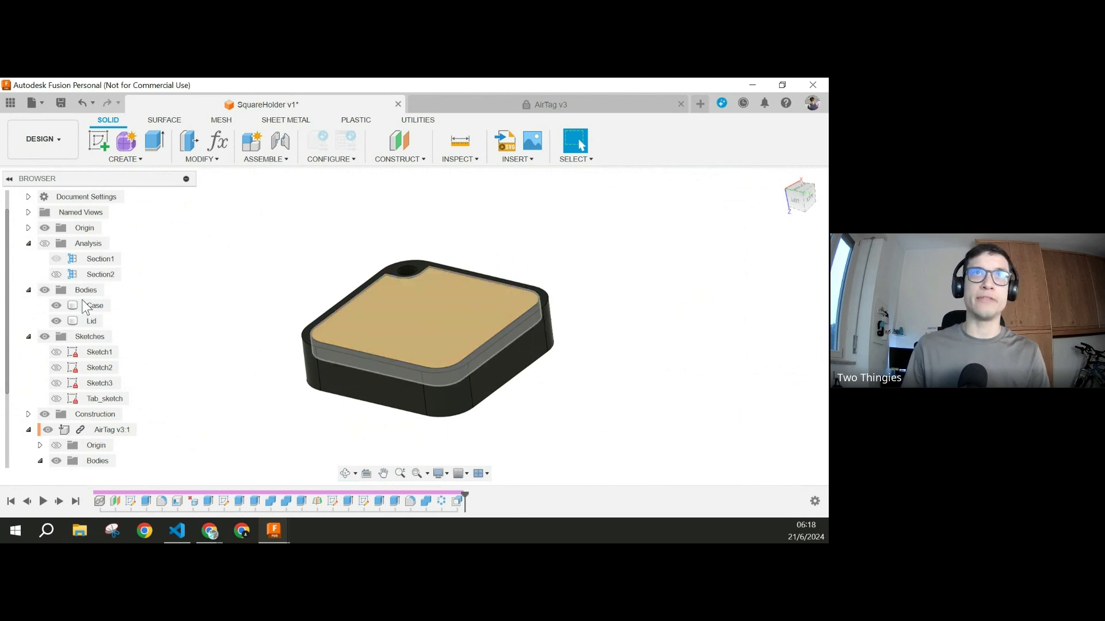
click(217, 141)
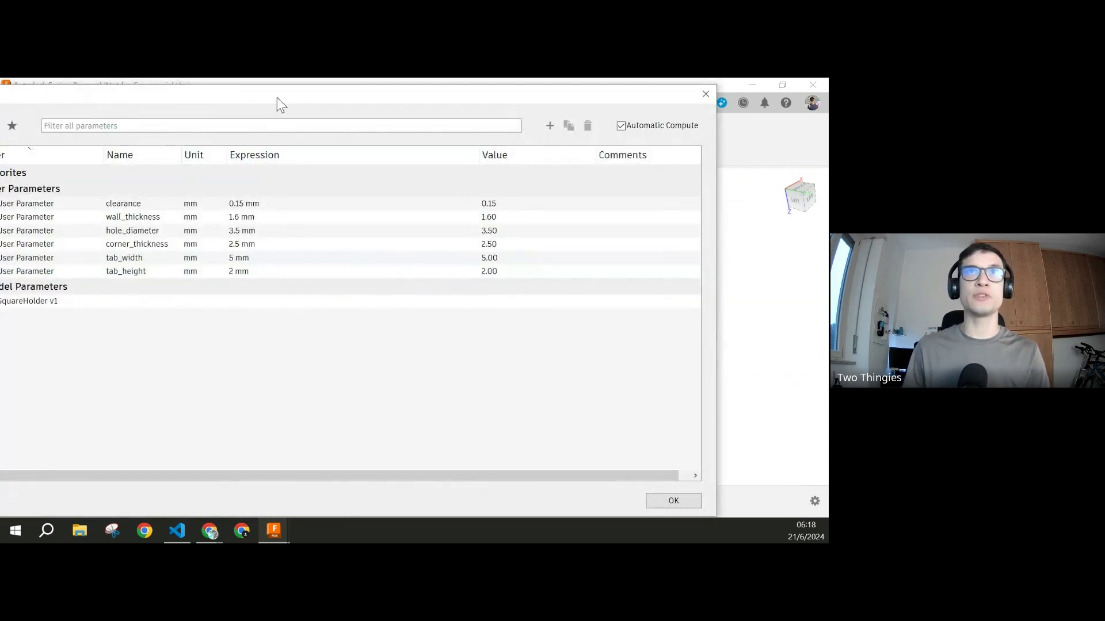
drag(277, 98, 426, 99)
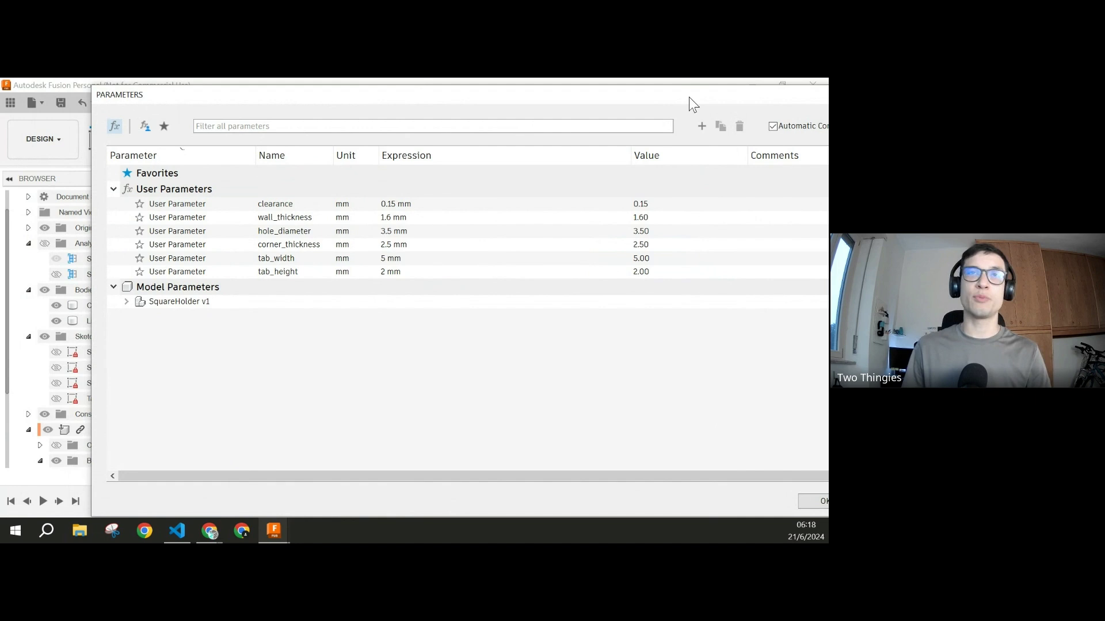
Step: Close the parameters list and examine the case and lid of the closed holder up close
drag(689, 97, 395, 165)
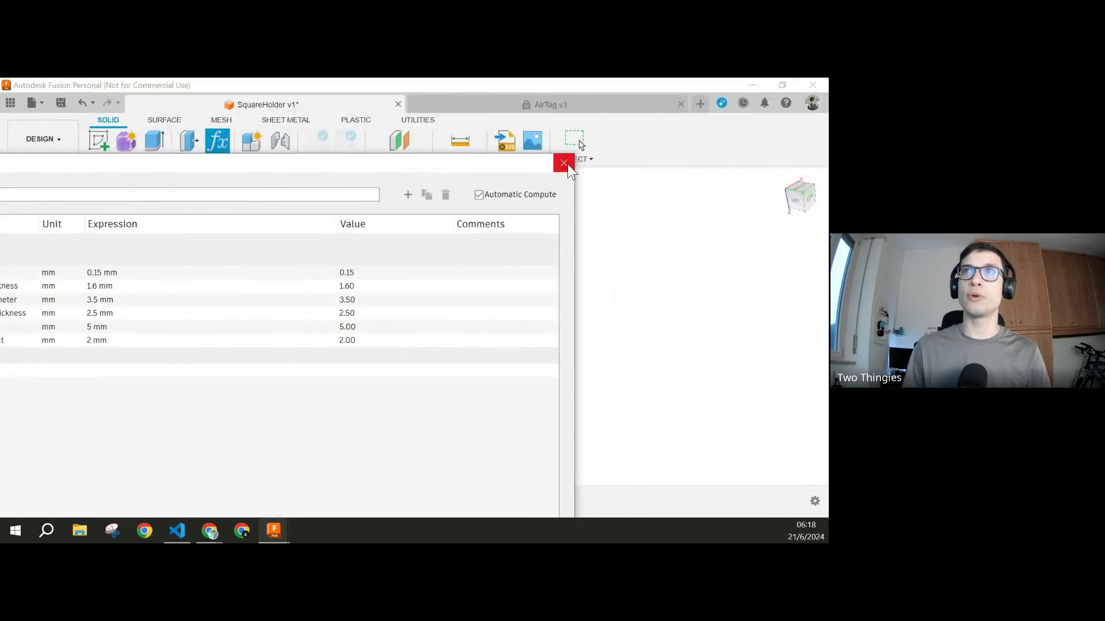
click(567, 164)
scroll(496, 363, up, 3)
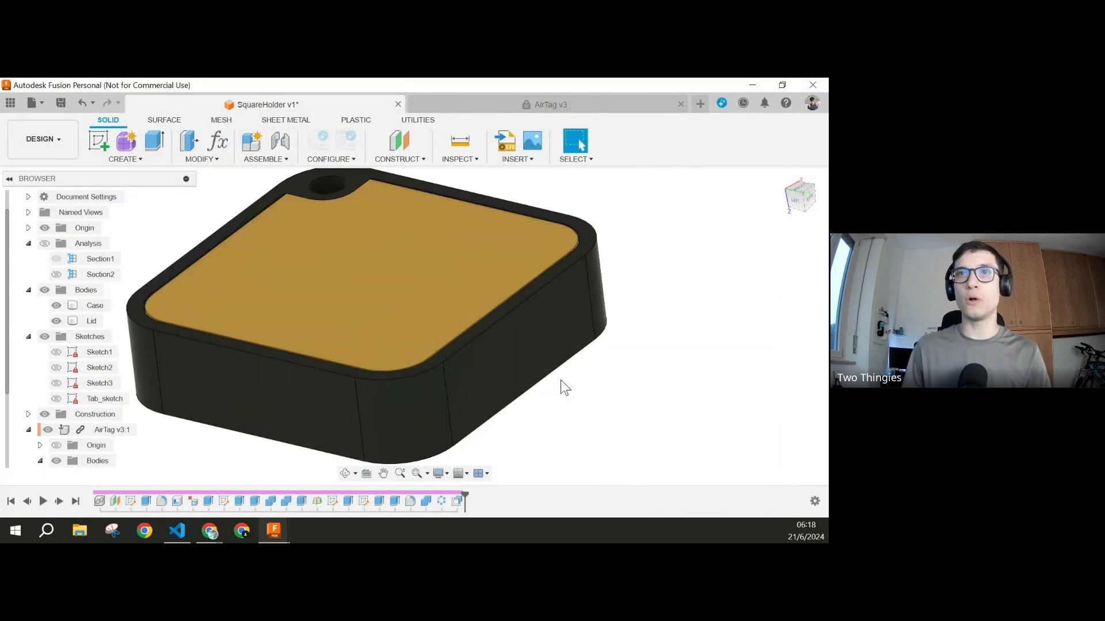
mouse_move(561, 380)
shift+middle_down()
mouse_move(562, 239)
mouse_move(563, 384)
shift+middle_up()
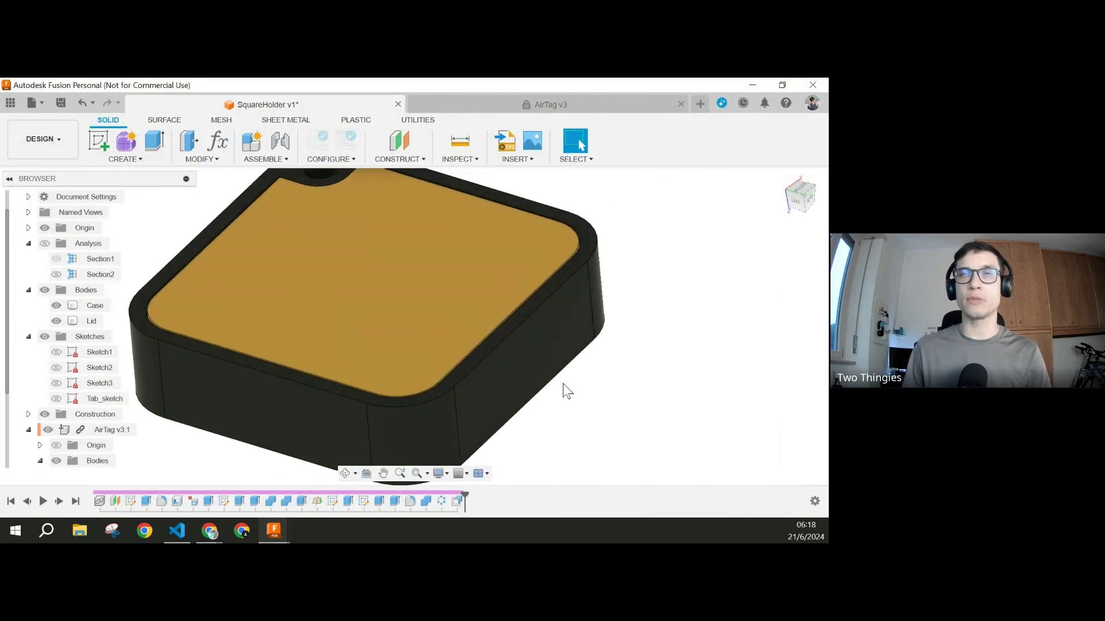
click(317, 194)
click(649, 230)
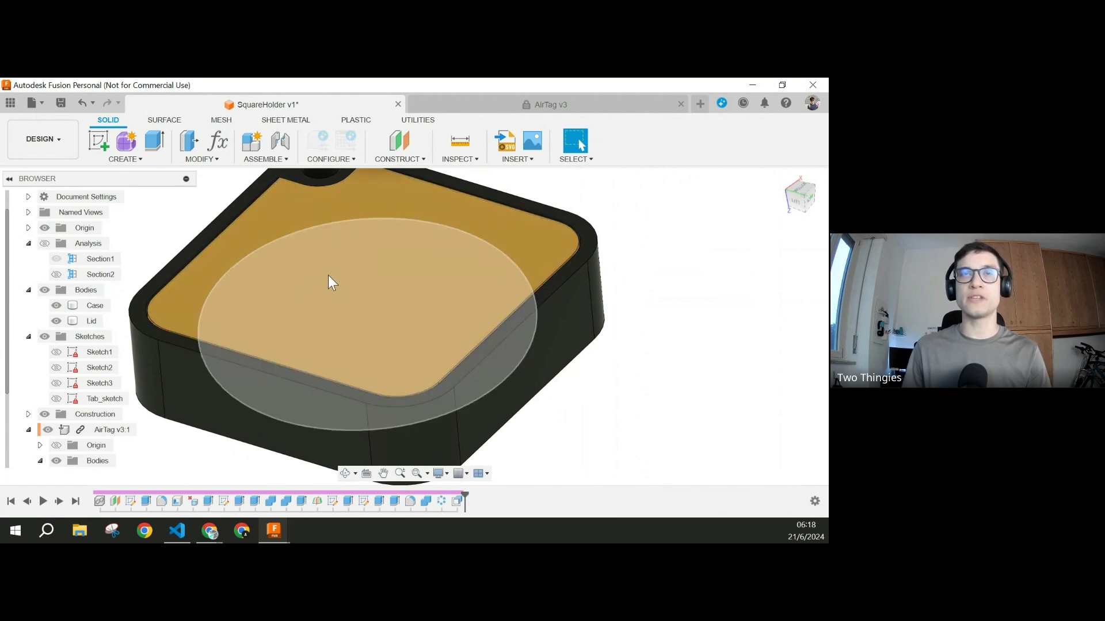
click(598, 337)
scroll(562, 365, down, 4)
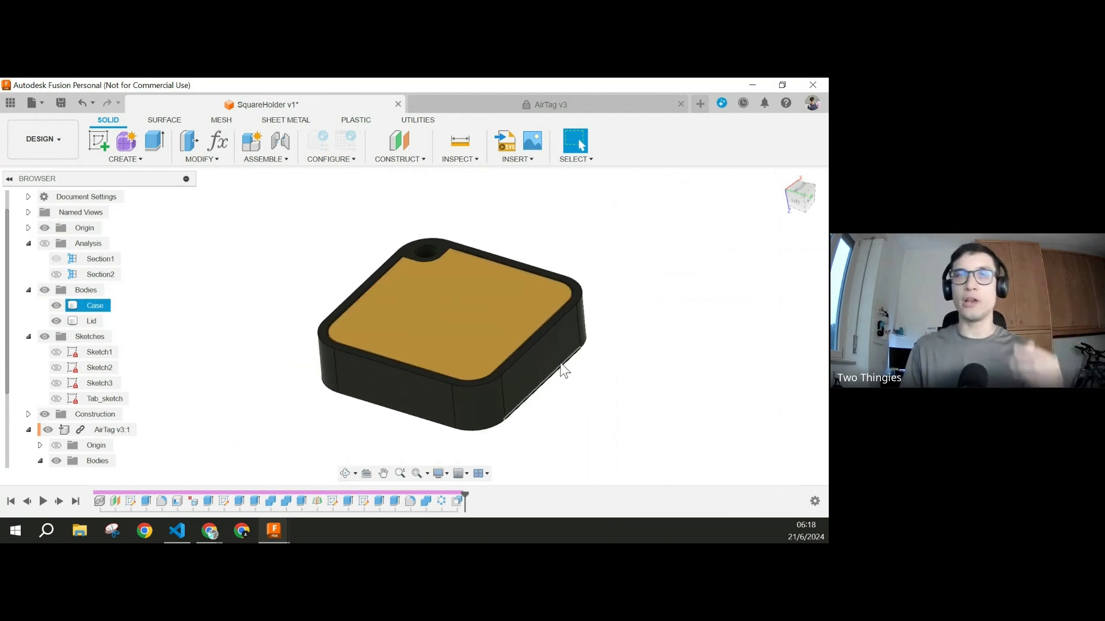
click(370, 247)
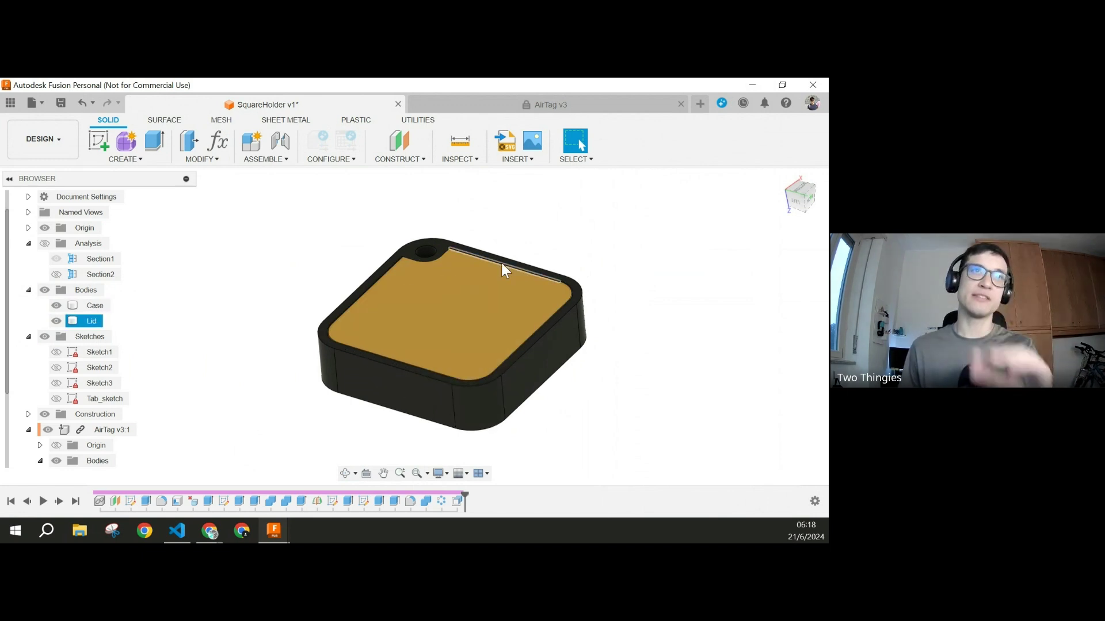
Step: Reopen the design's parameters to review the user parameters once more, and close the list
click(214, 144)
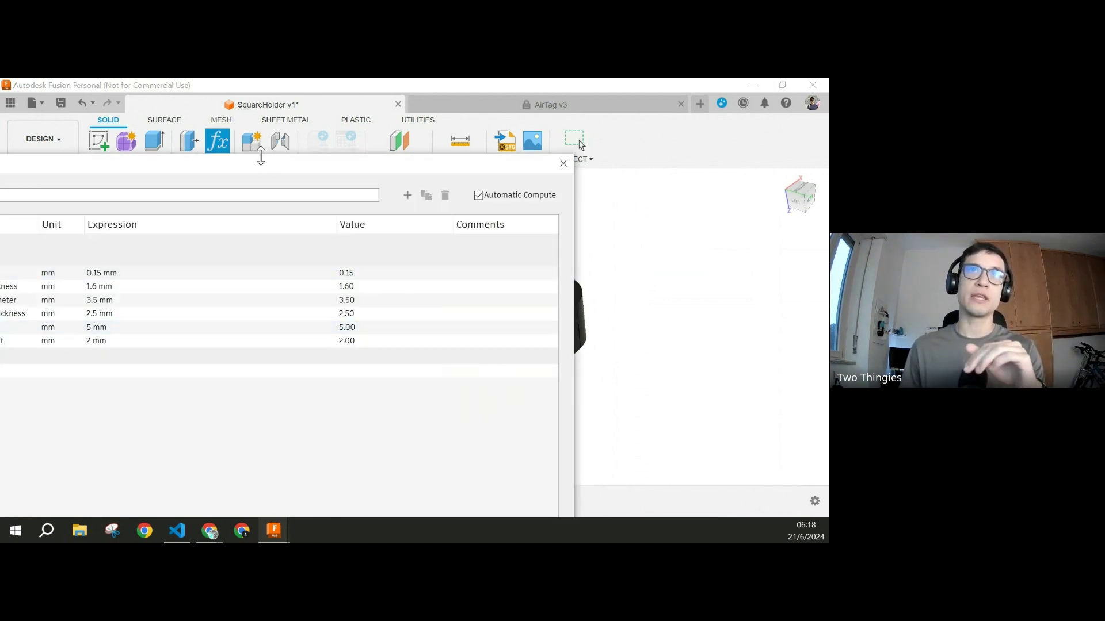
drag(258, 168, 259, 138)
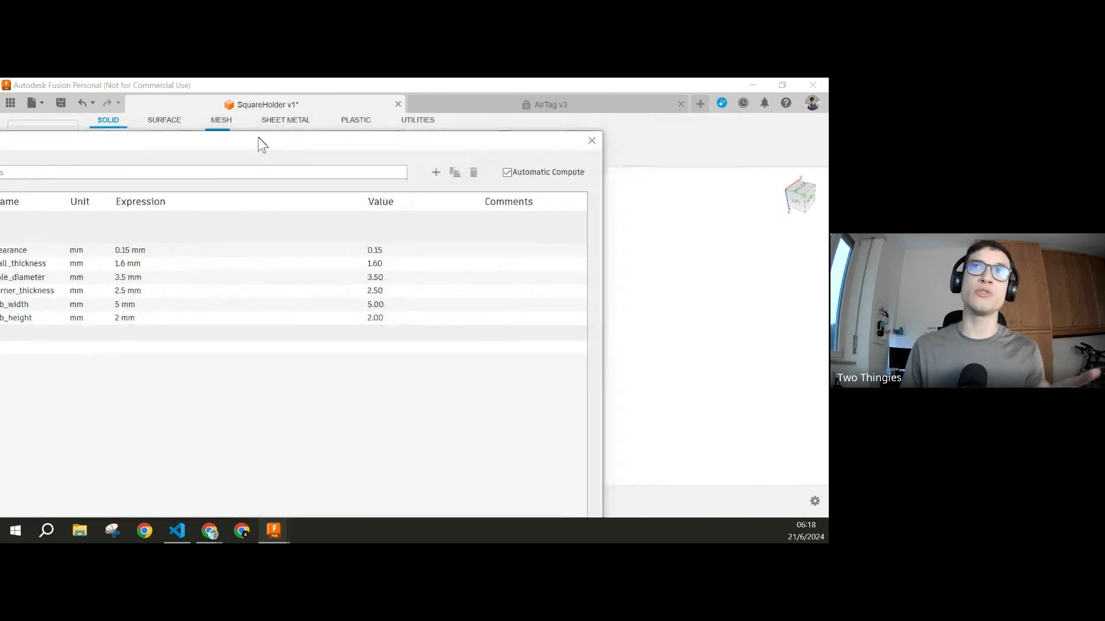
click(592, 141)
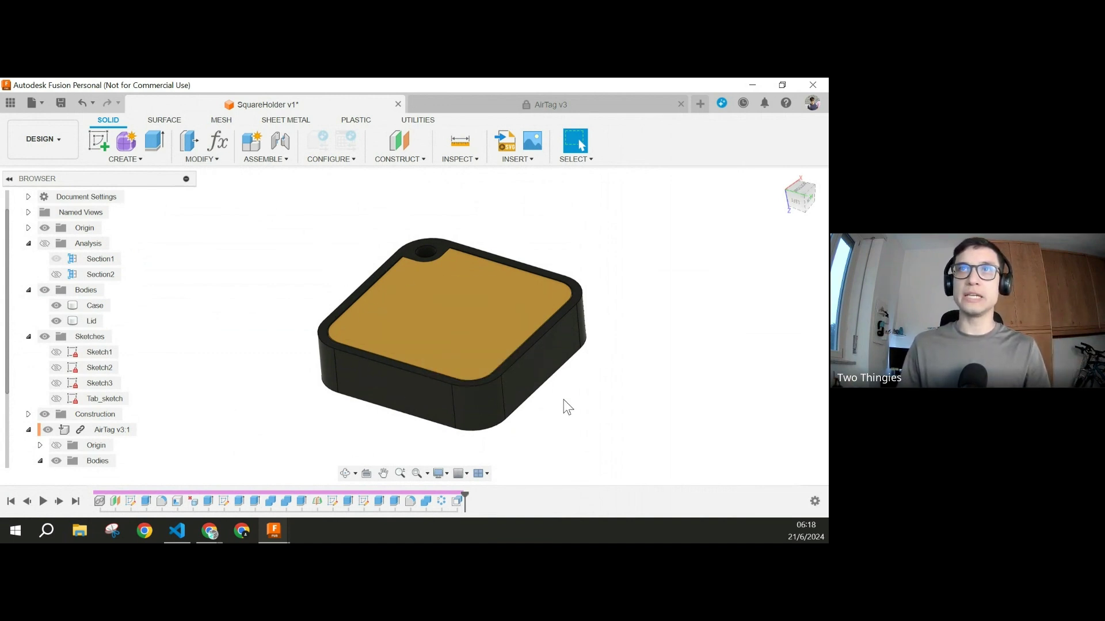
middle_drag(564, 400, 600, 379)
middle_drag(519, 419, 530, 397)
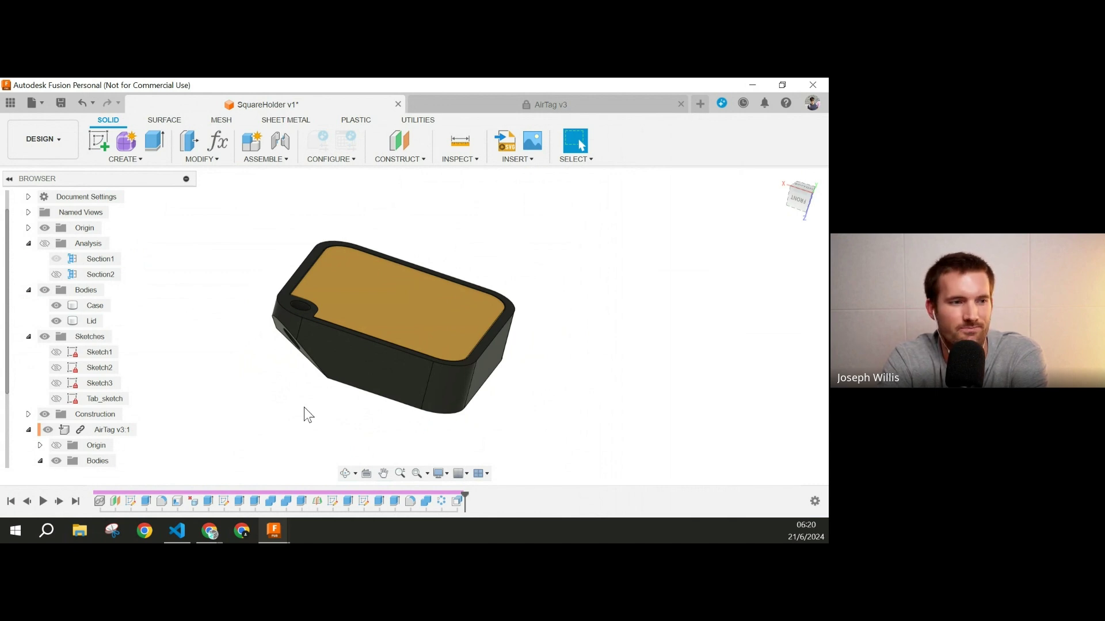
shift+middle_drag(278, 387, 506, 479)
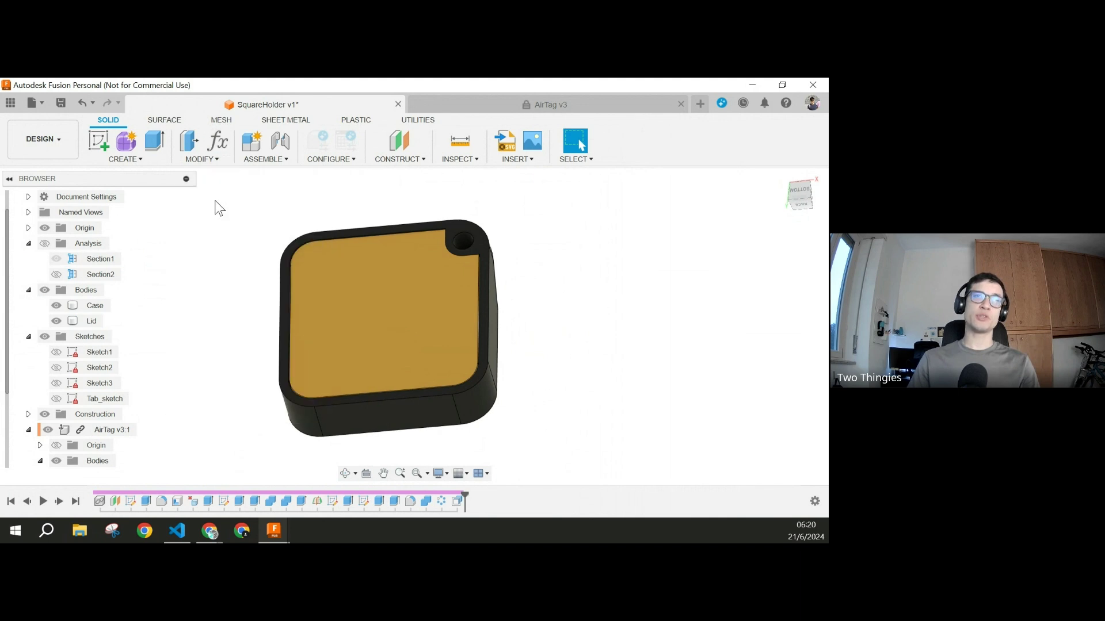
click(292, 314)
click(283, 312)
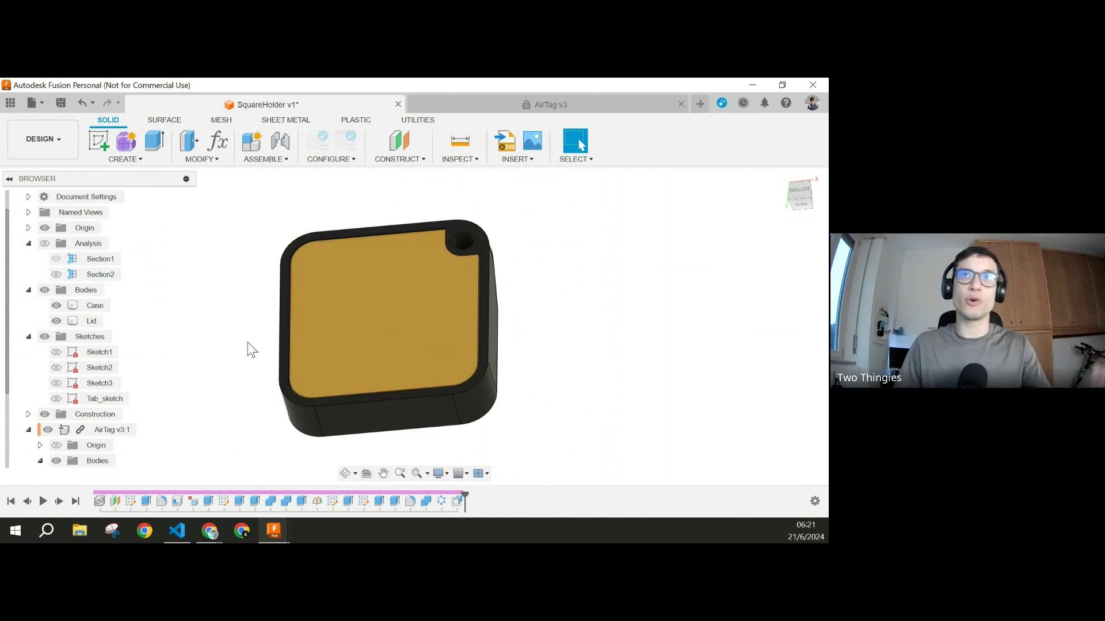
shift+middle_drag(517, 308, 510, 266)
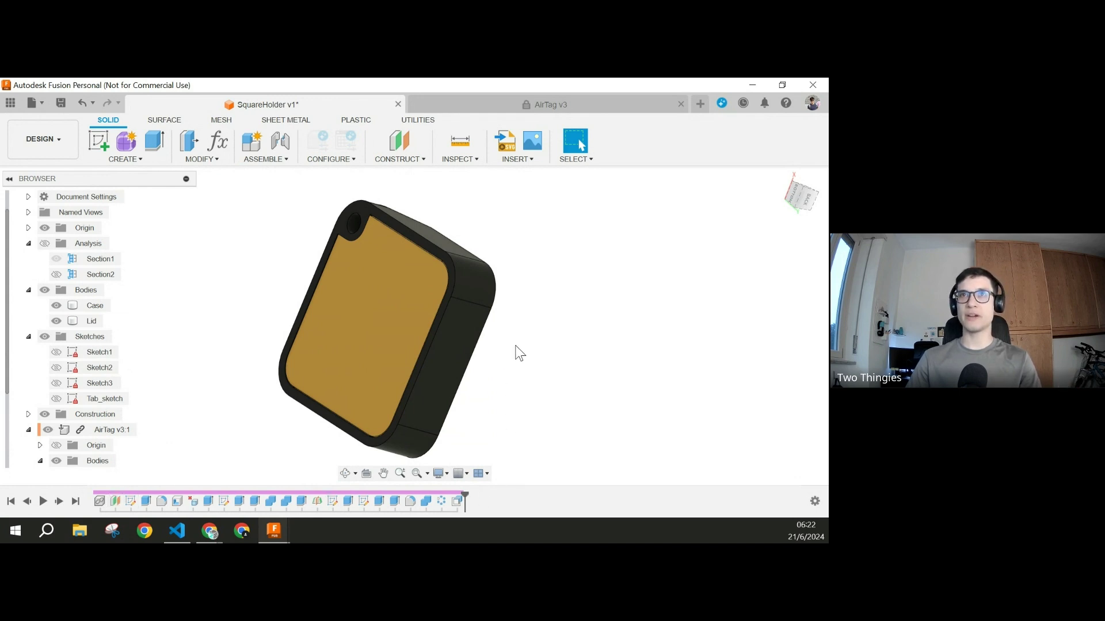
shift+middle_drag(518, 352, 603, 291)
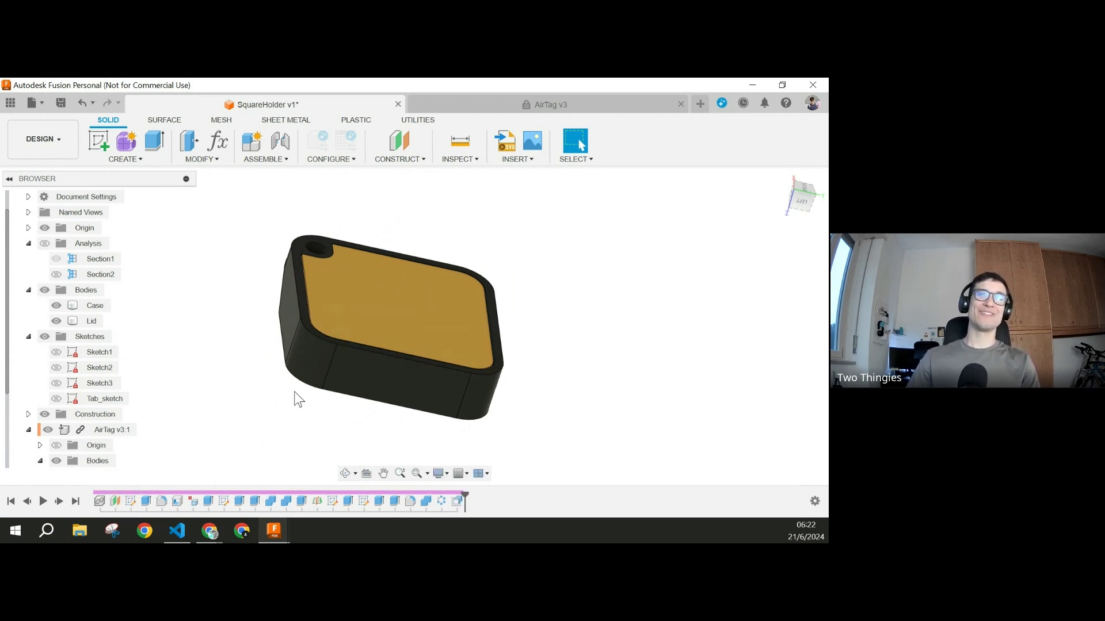
middle_drag(501, 402, 473, 409)
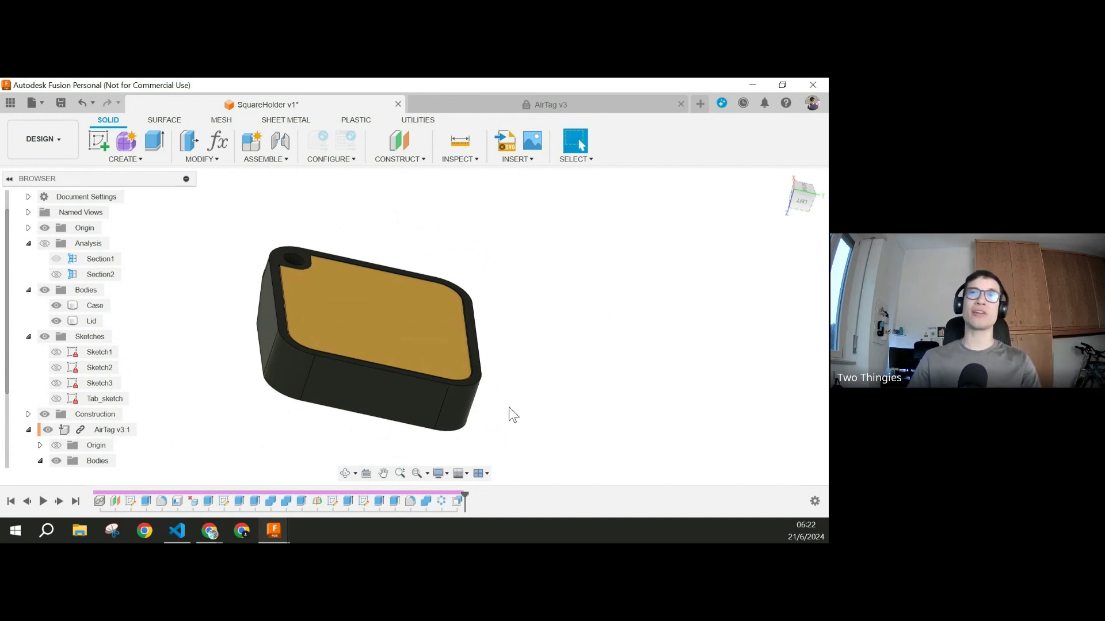
shift+middle_drag(522, 357, 520, 384)
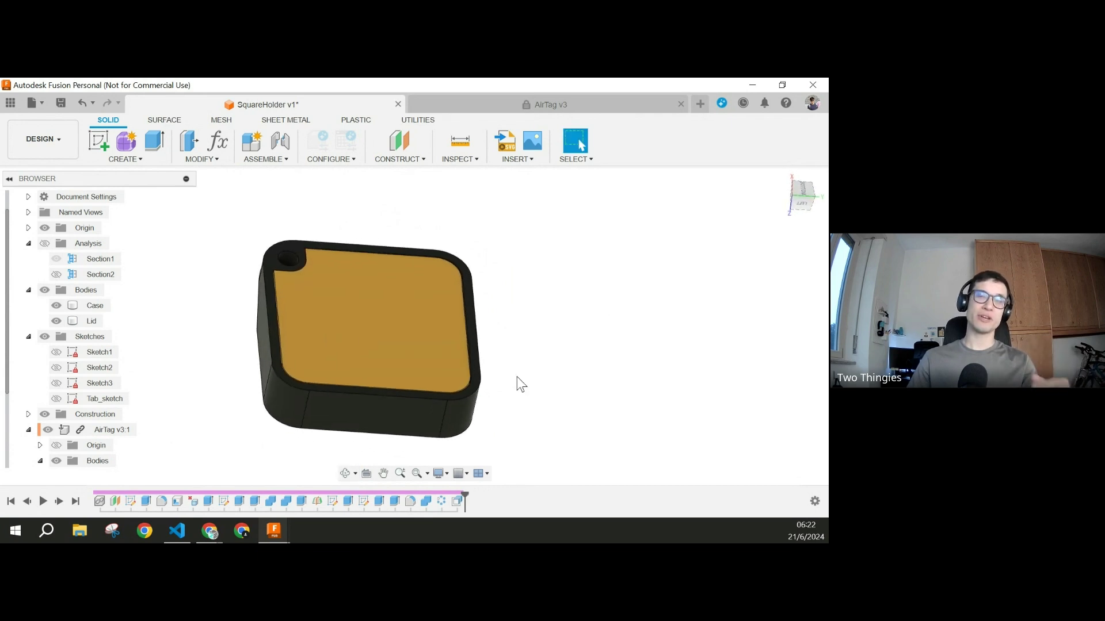
click(275, 426)
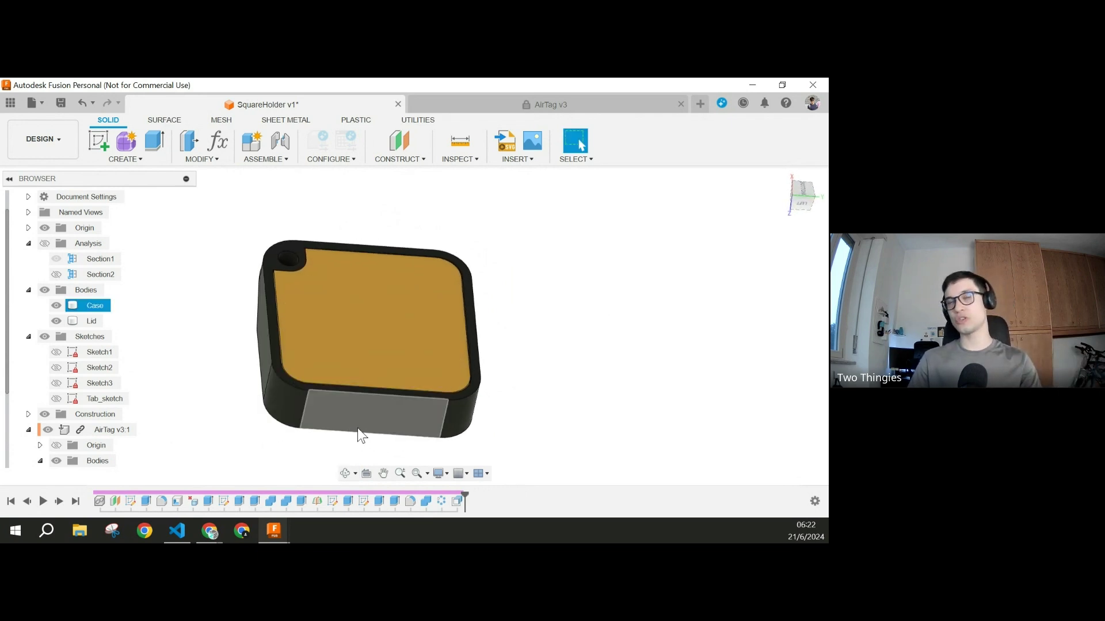
click(253, 364)
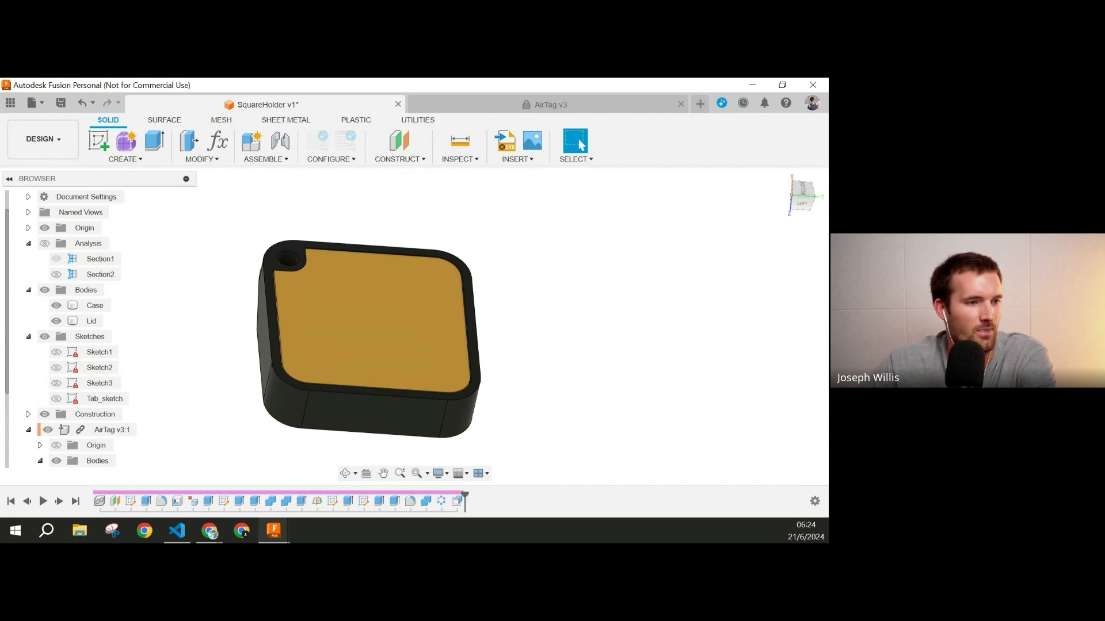
shift+middle_drag(520, 345, 441, 359)
middle_drag(556, 282, 532, 304)
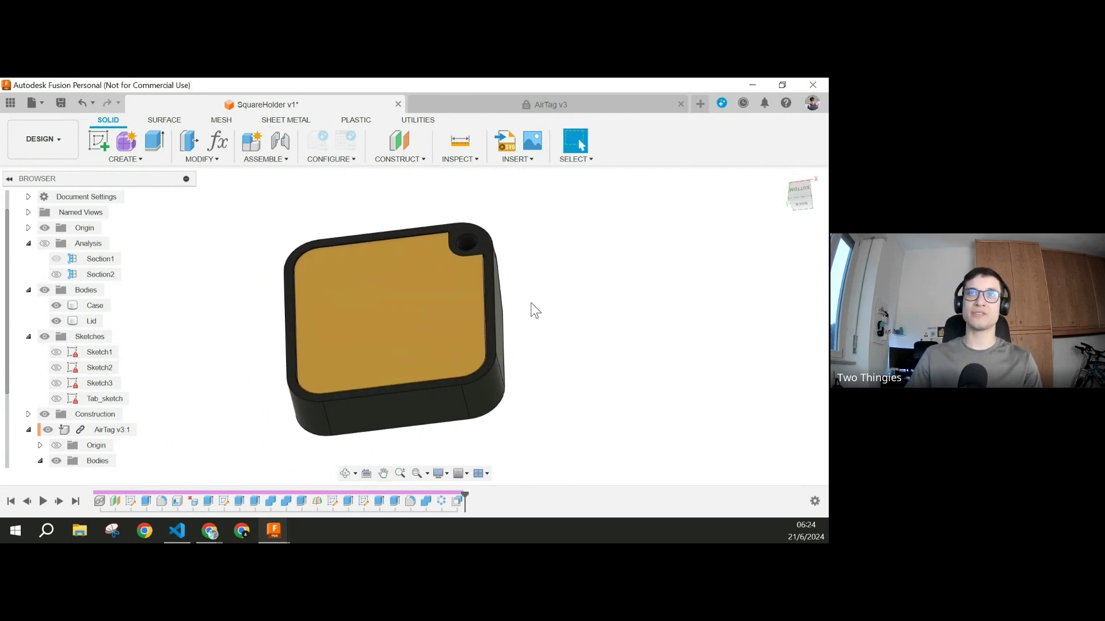
click(451, 267)
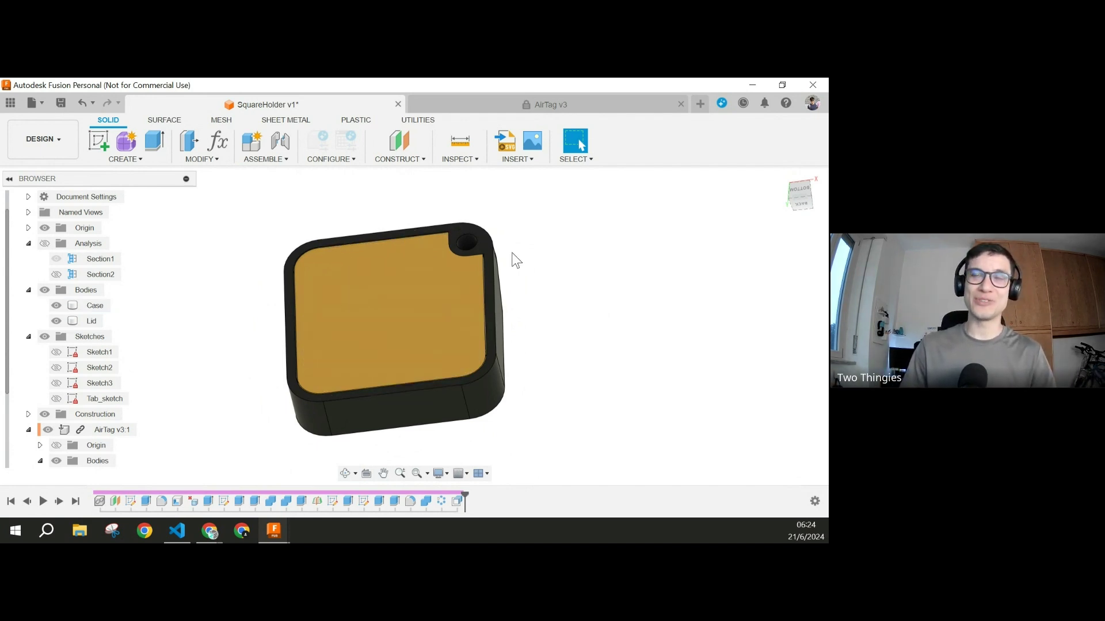
scroll(514, 259, up, 2)
mouse_move(534, 310)
mouse_down()
mouse_move(505, 271)
mouse_move(527, 310)
mouse_up()
key(Escape)
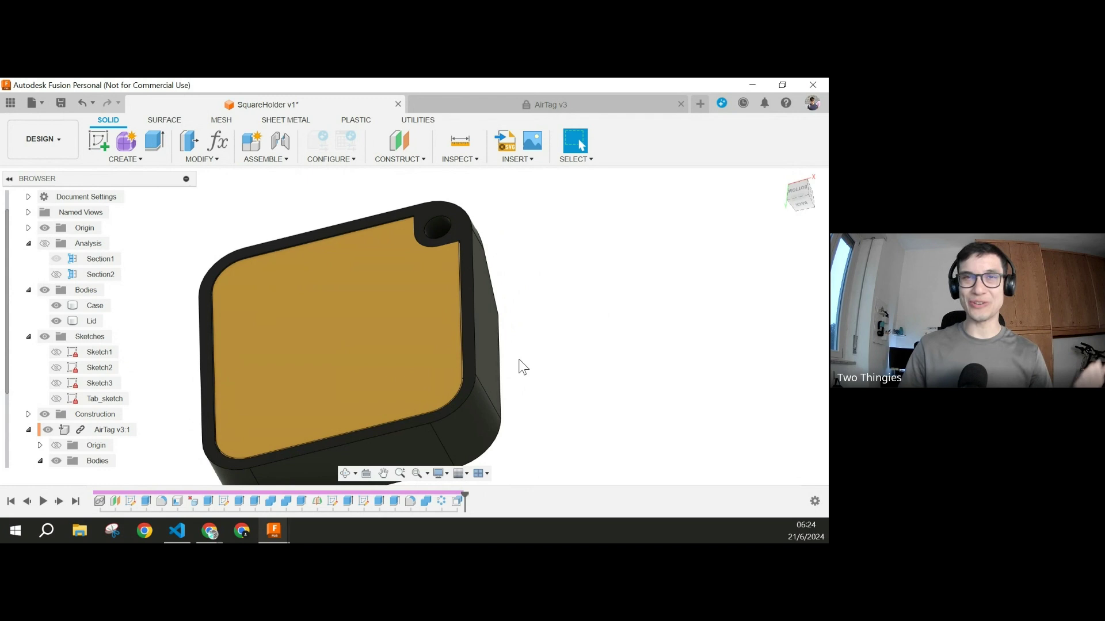
click(211, 444)
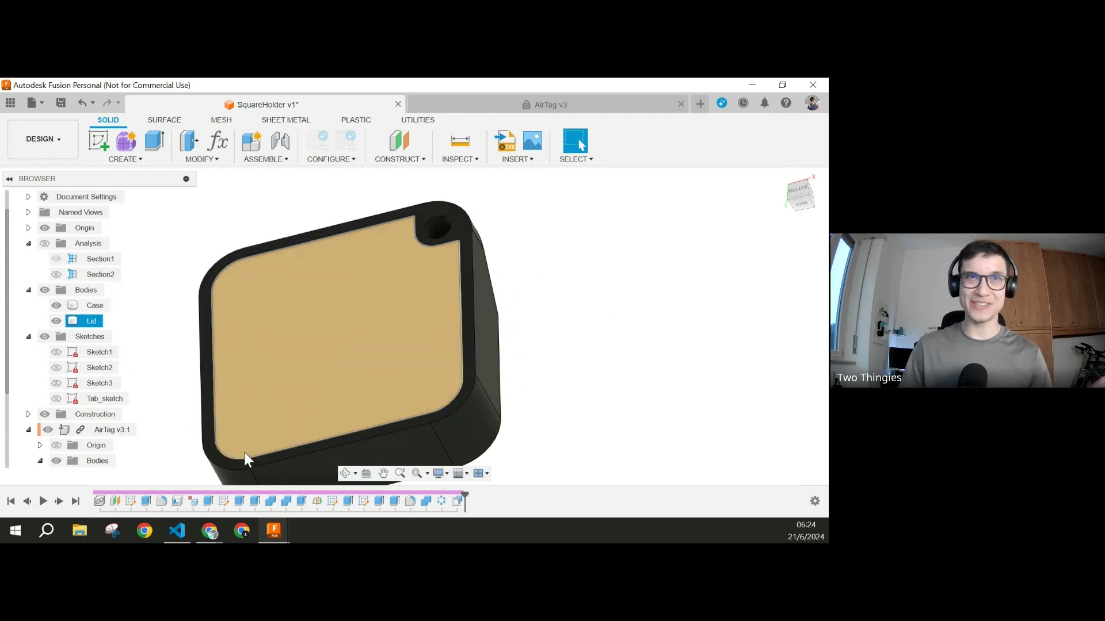
middle_drag(543, 369, 562, 327)
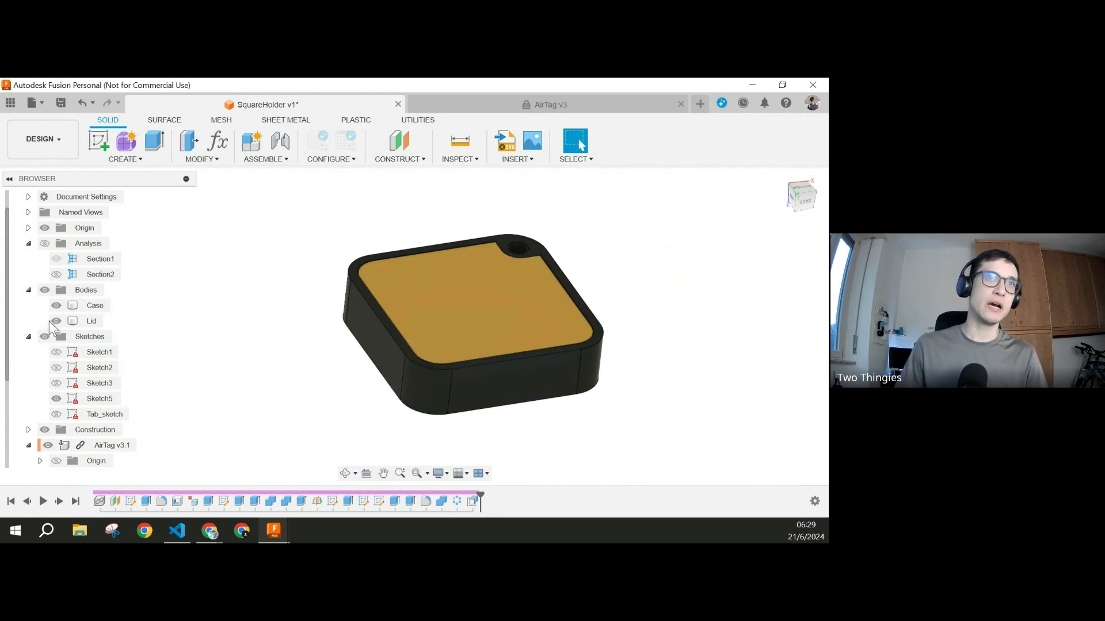
Step: Hide the Case body to inspect the lid's edges and the AirTag beneath it, and show the Case again
click(56, 306)
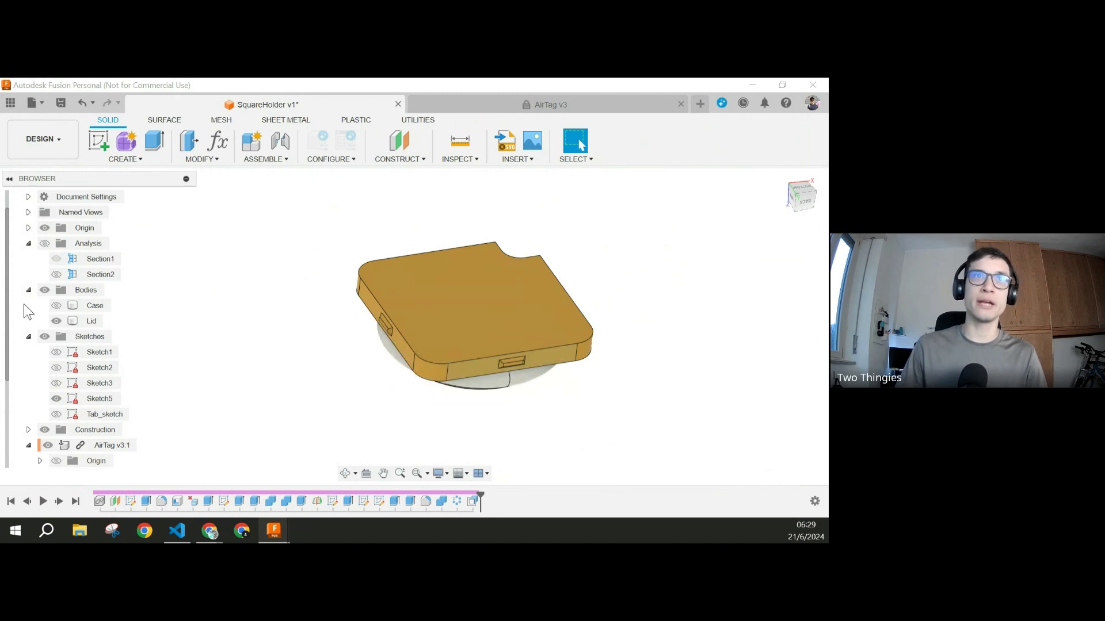
click(57, 306)
click(57, 306)
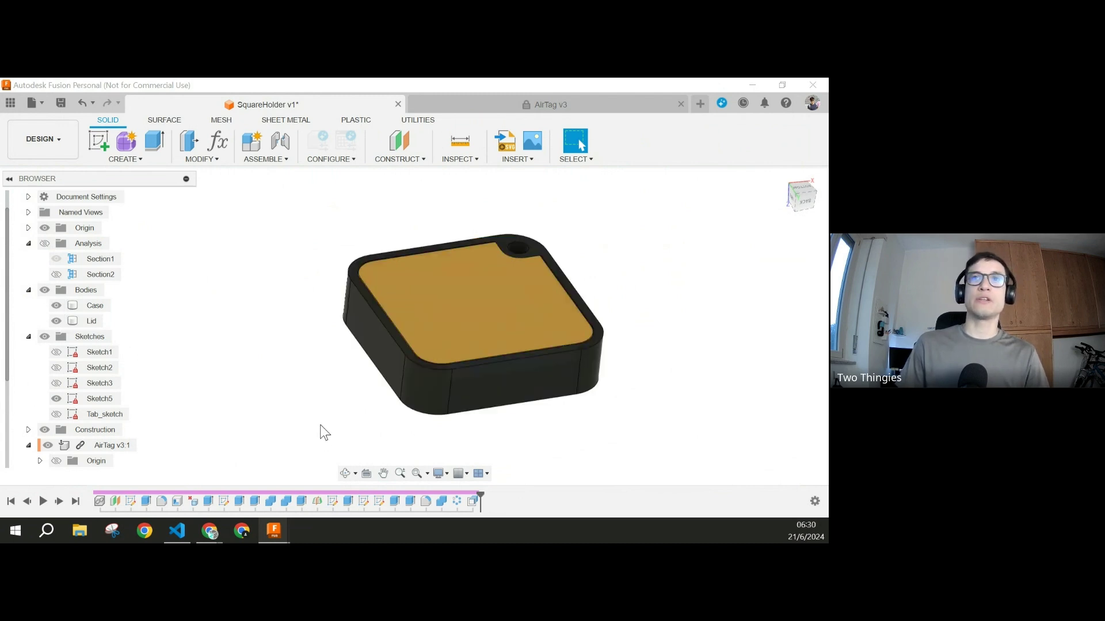
click(403, 371)
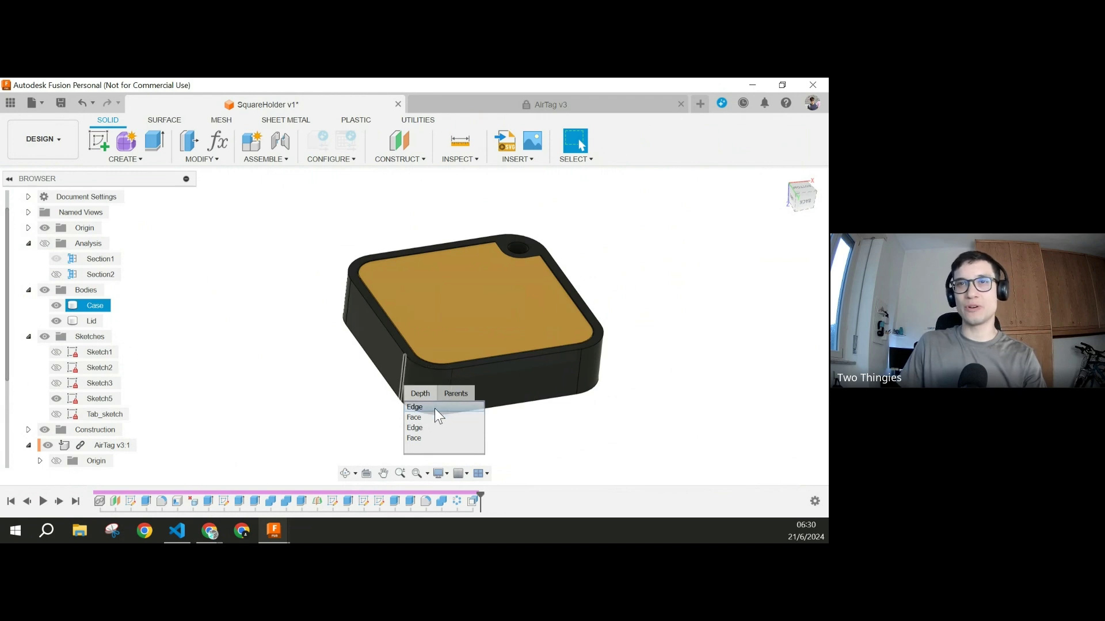
click(319, 389)
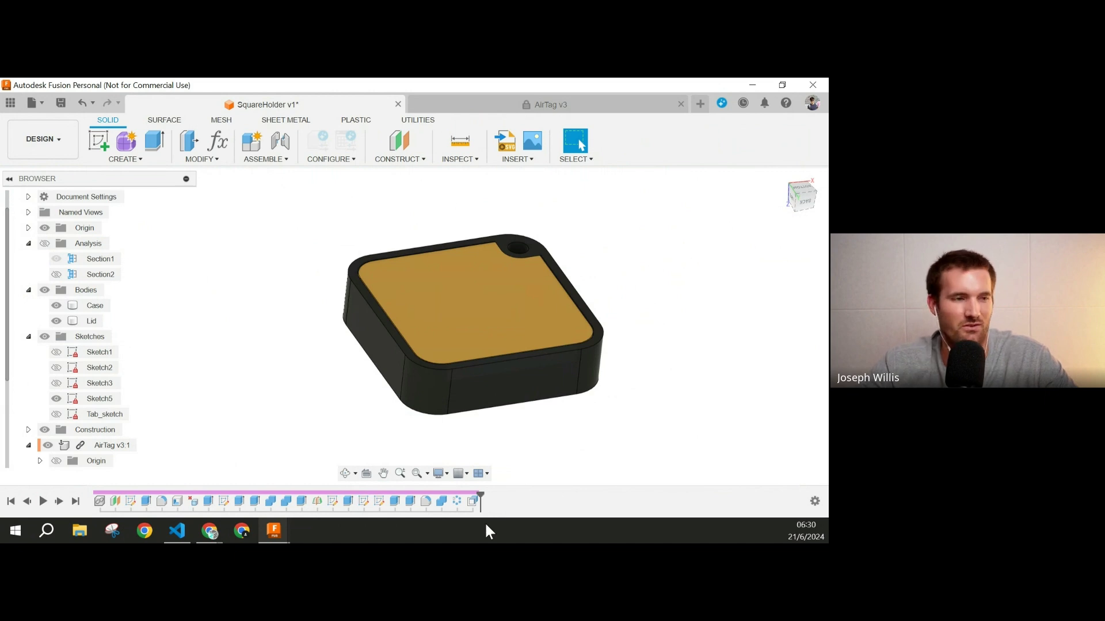
click(210, 530)
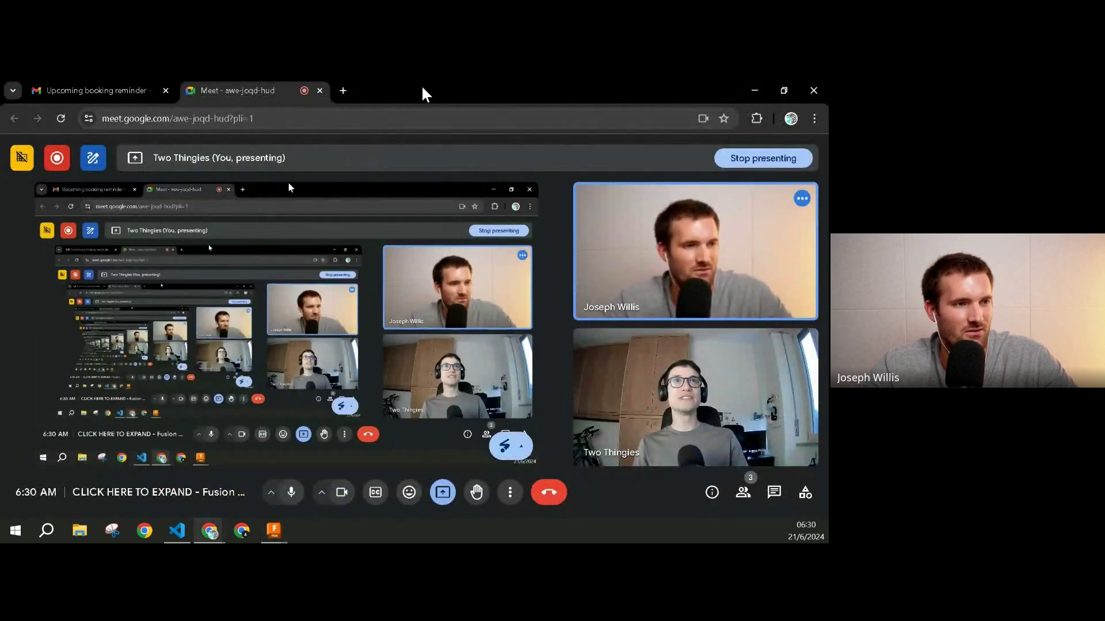
click(210, 531)
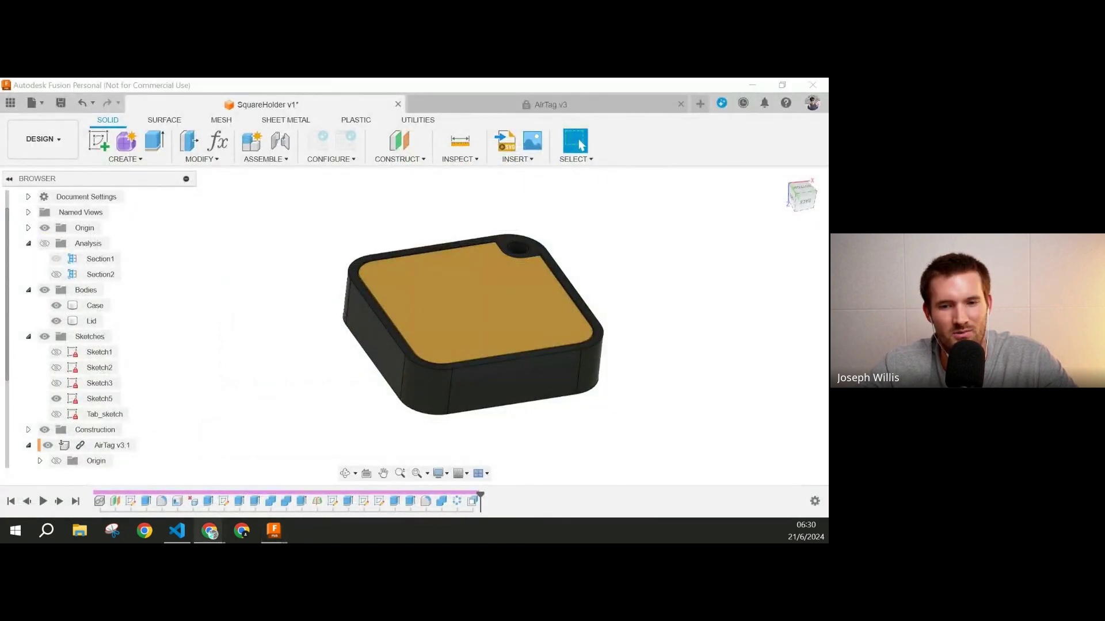